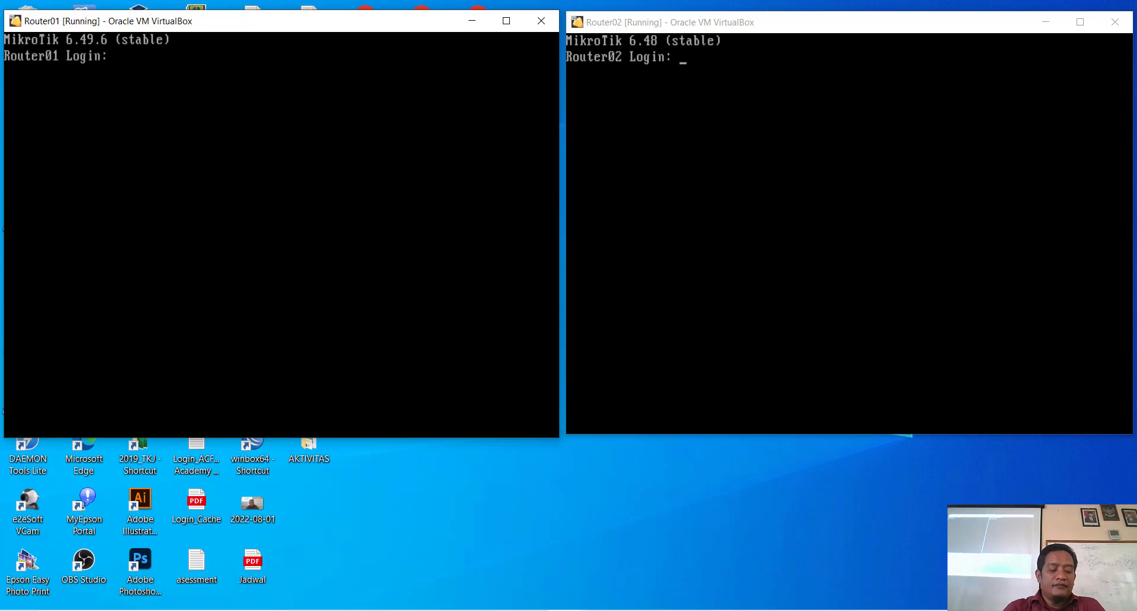
Step: Log in to Router01 as admin and reset its configuration with 'system reset-configuration', confirming y
{"action": "type", "text": "admin"}
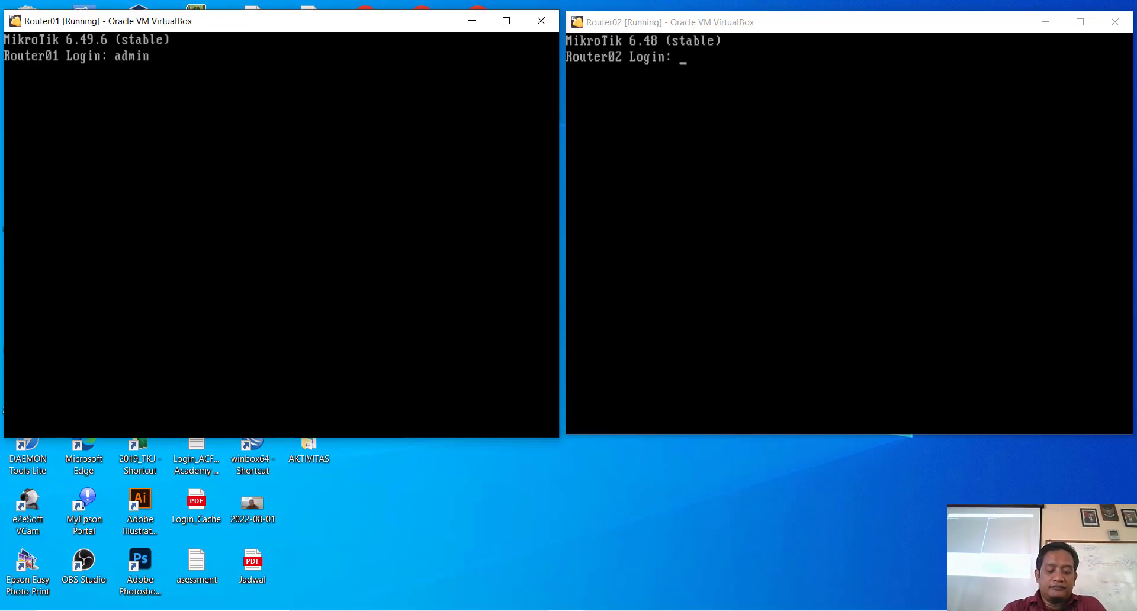
{"action": "key", "text": "Return"}
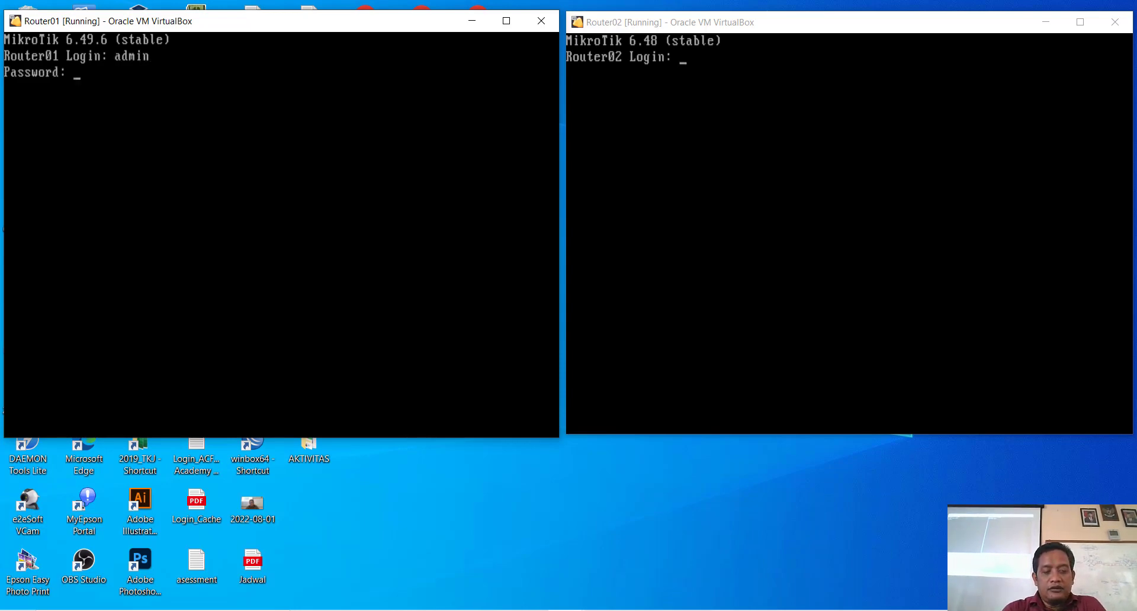
{"action": "key", "text": "Return"}
{"action": "key", "text": "Return"}
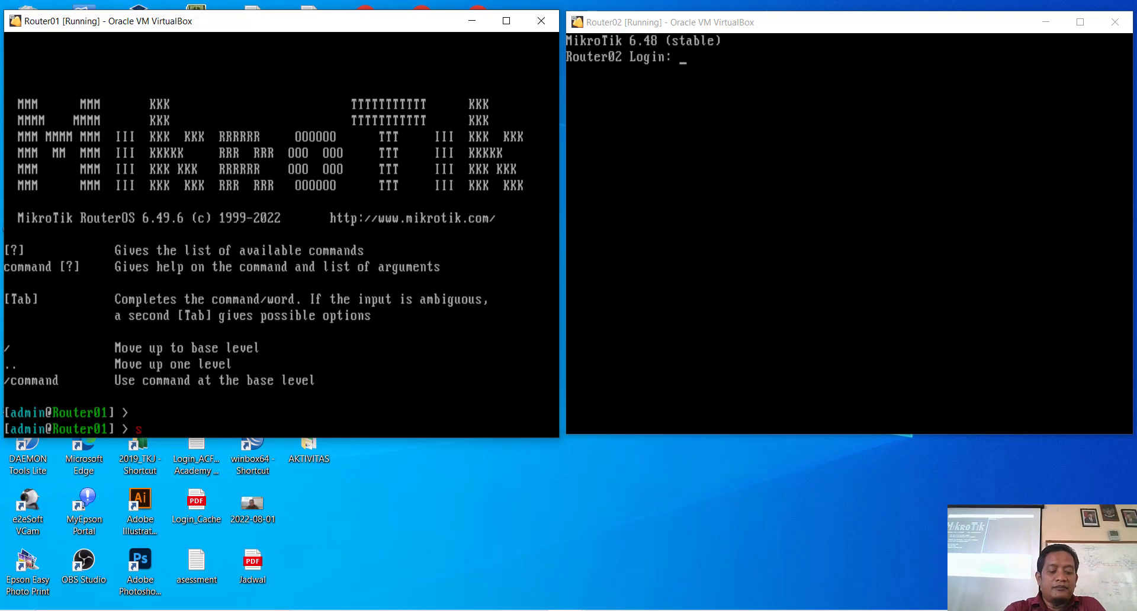
{"action": "type", "text": "sys"}
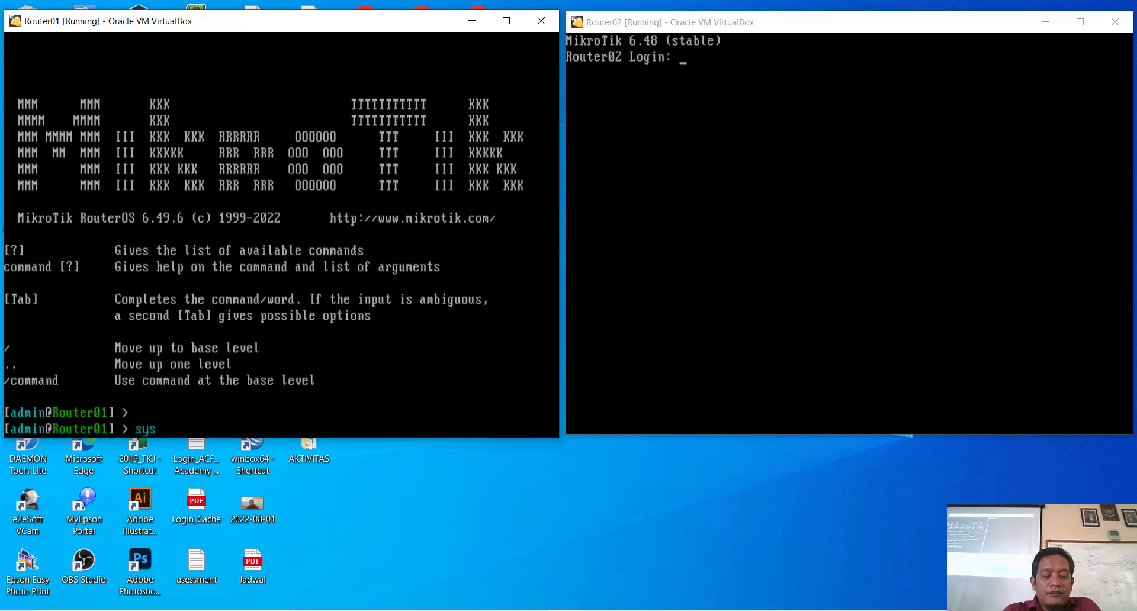
{"action": "key", "text": "Tab"}
{"action": "type", "text": "rese"}
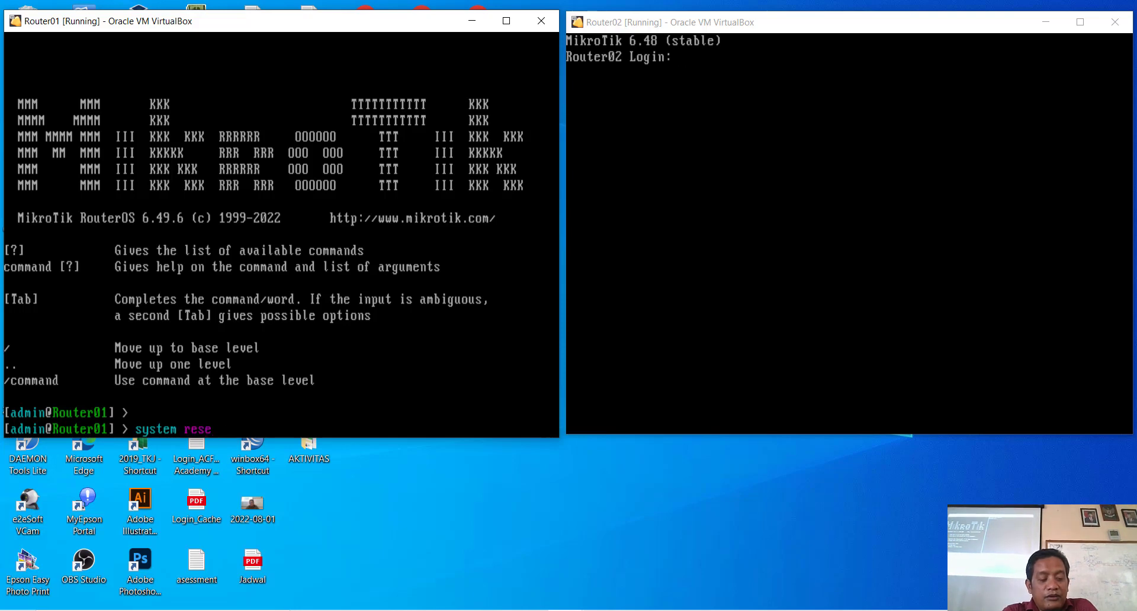
{"action": "key", "text": "Tab"}
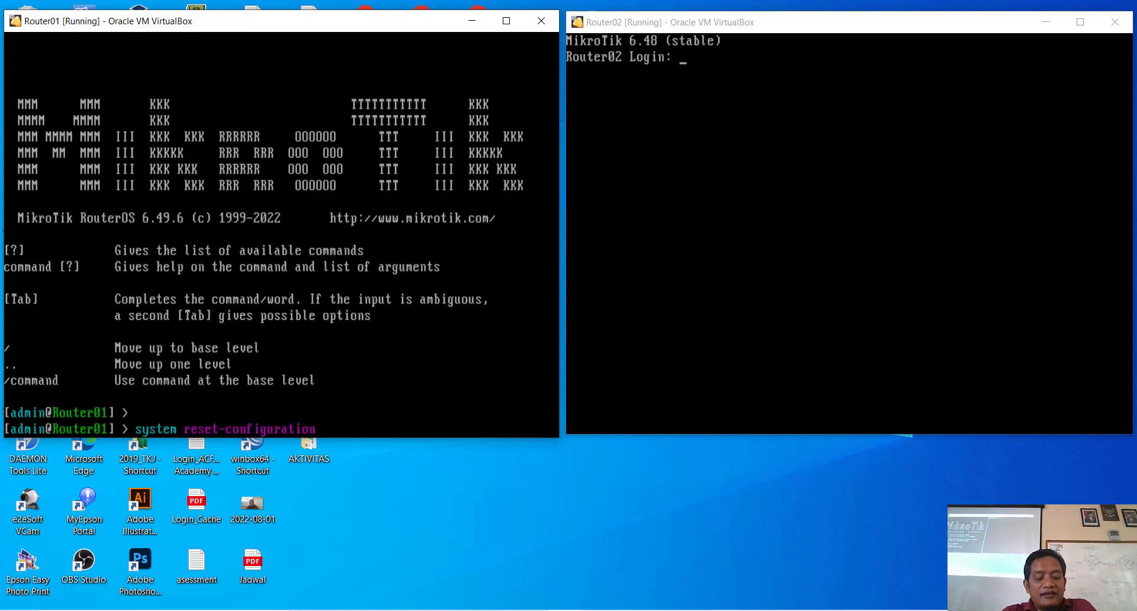
{"action": "key", "text": "Return"}
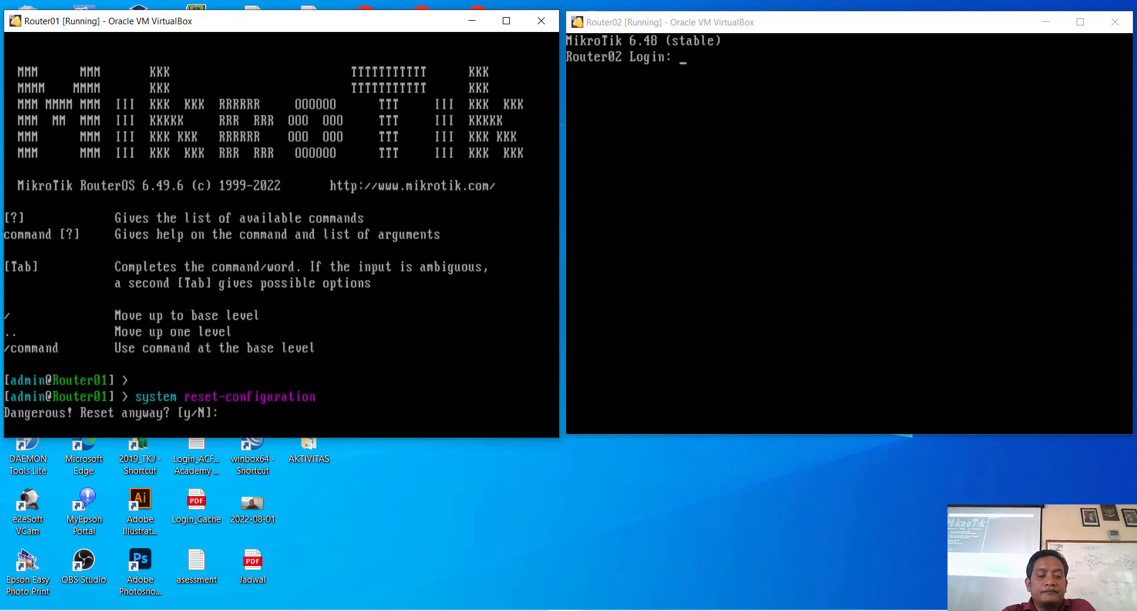
{"action": "type", "text": "y"}
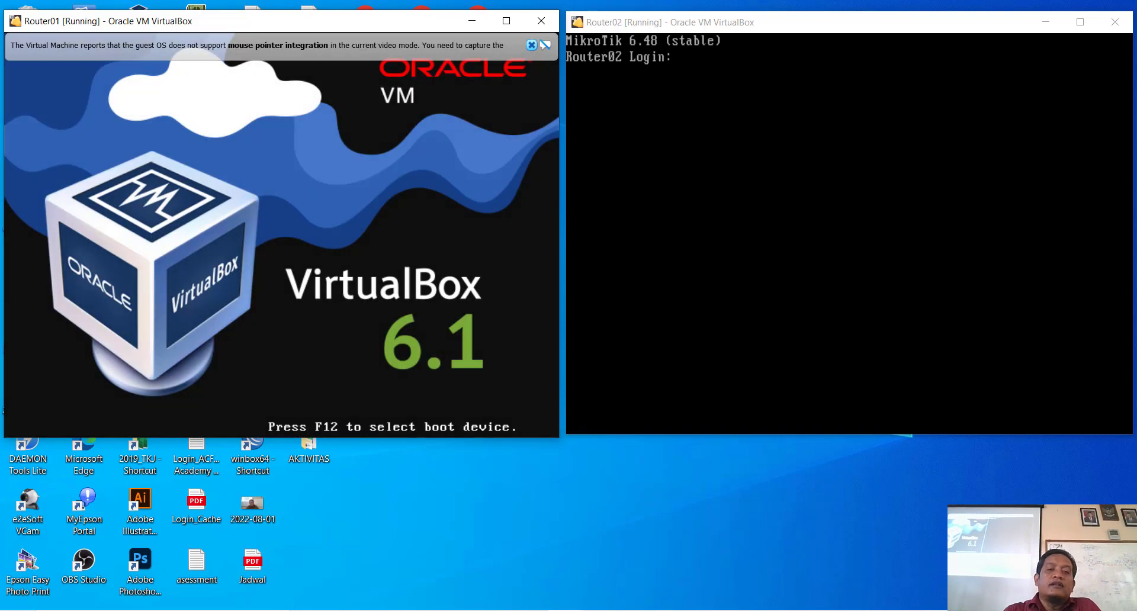
Step: Log in to Router02 as admin and run 'system reset-configuration', confirming y
{"action": "left_click", "coordinate": [675, 57]}
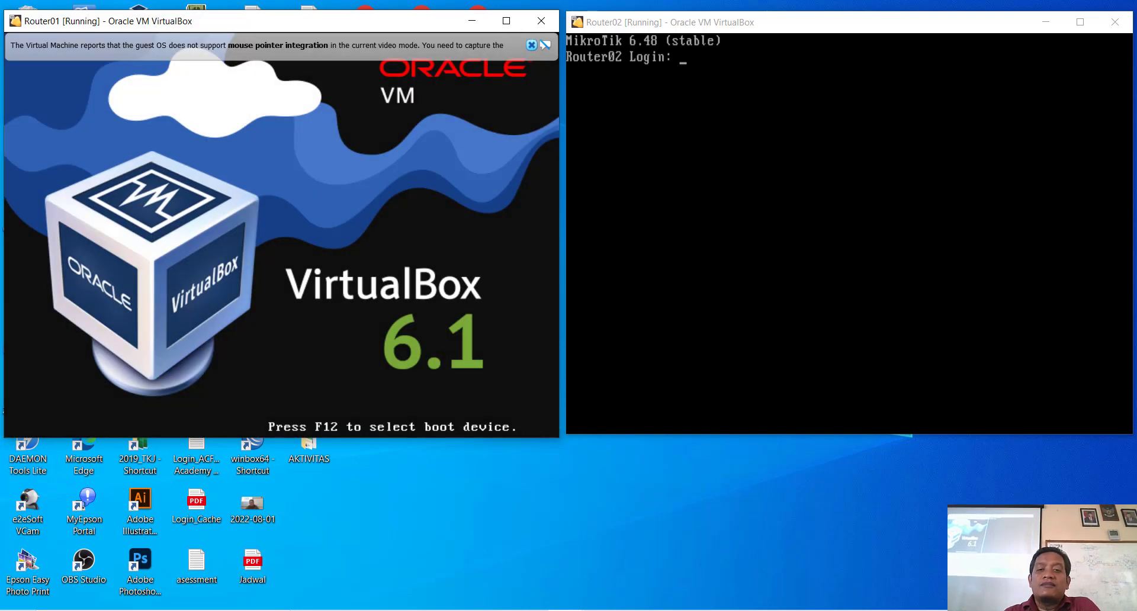
{"action": "type", "text": "adm"}
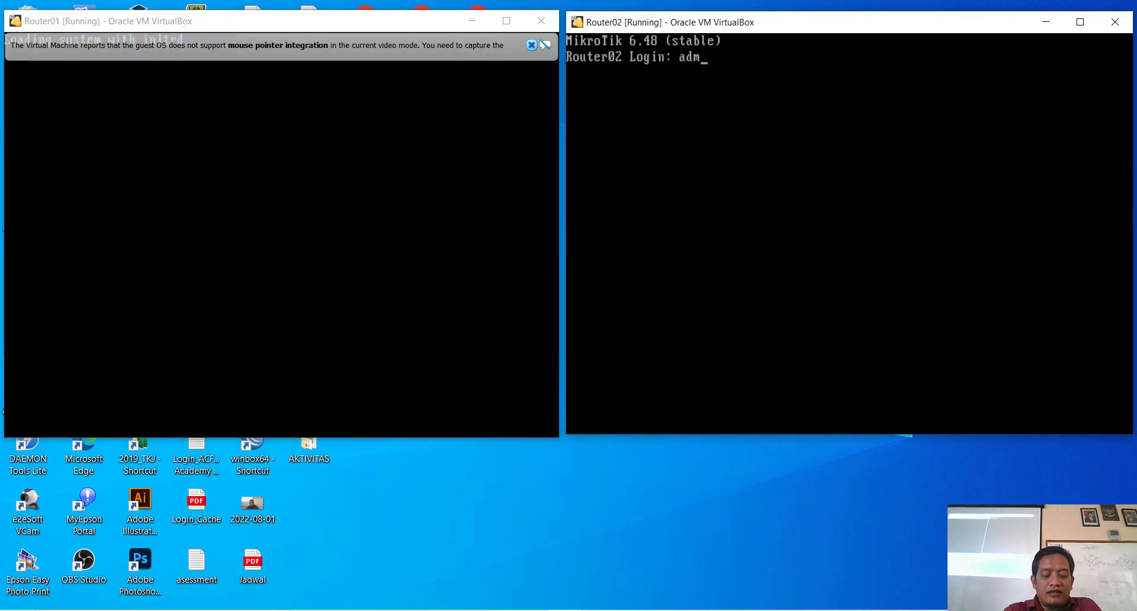
{"action": "key", "text": "Return"}
{"action": "key", "text": "Return"}
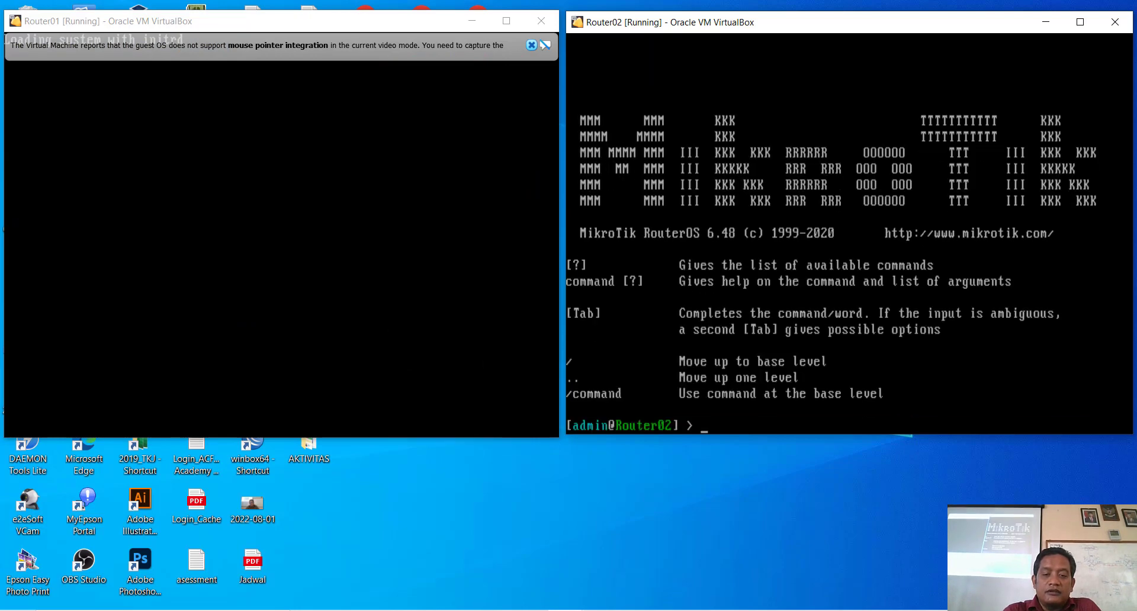
{"action": "type", "text": "system "}
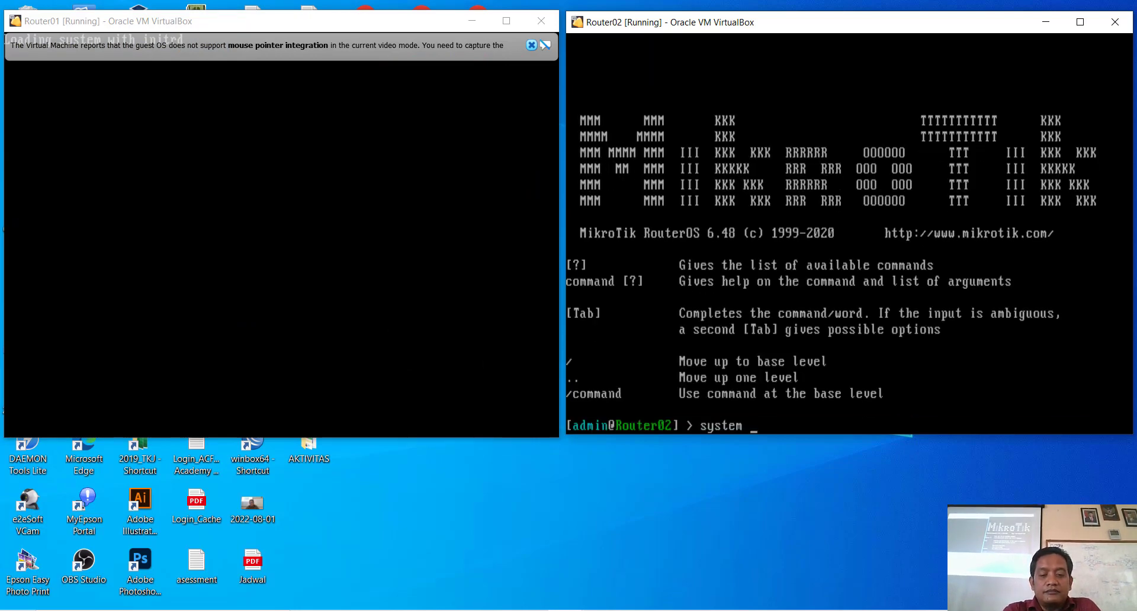
{"action": "type", "text": "reset-configuration"}
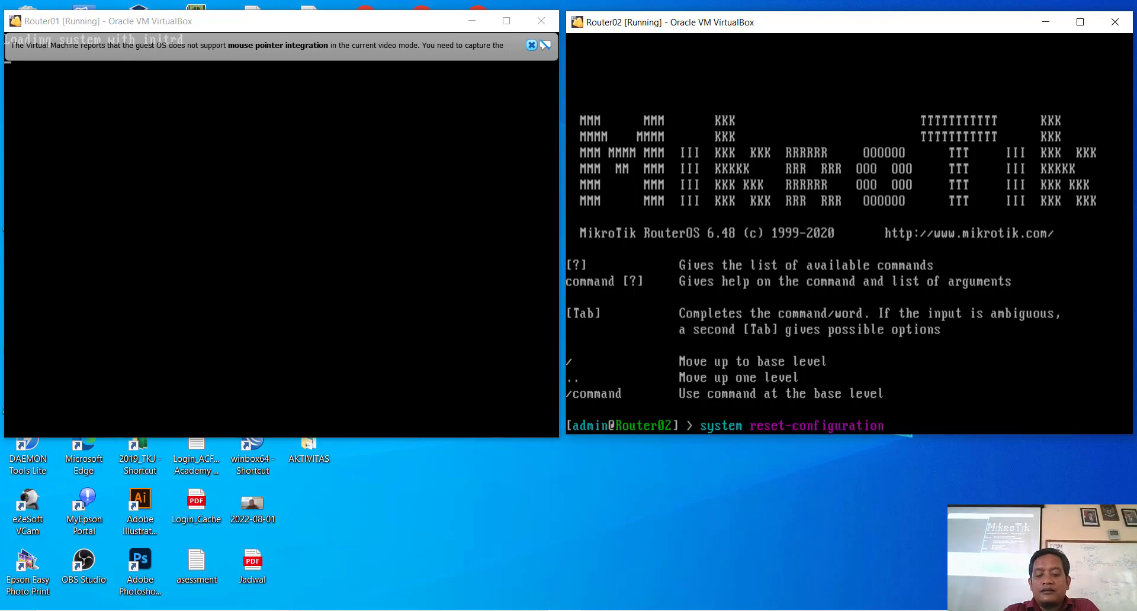
{"action": "key", "text": "Return"}
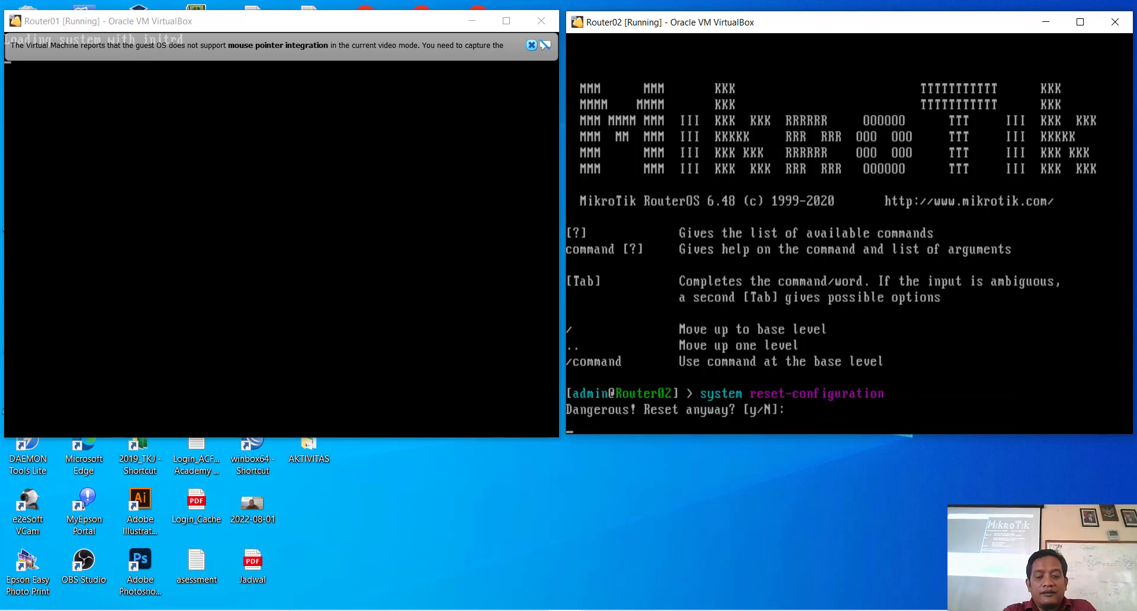
{"action": "type", "text": "y"}
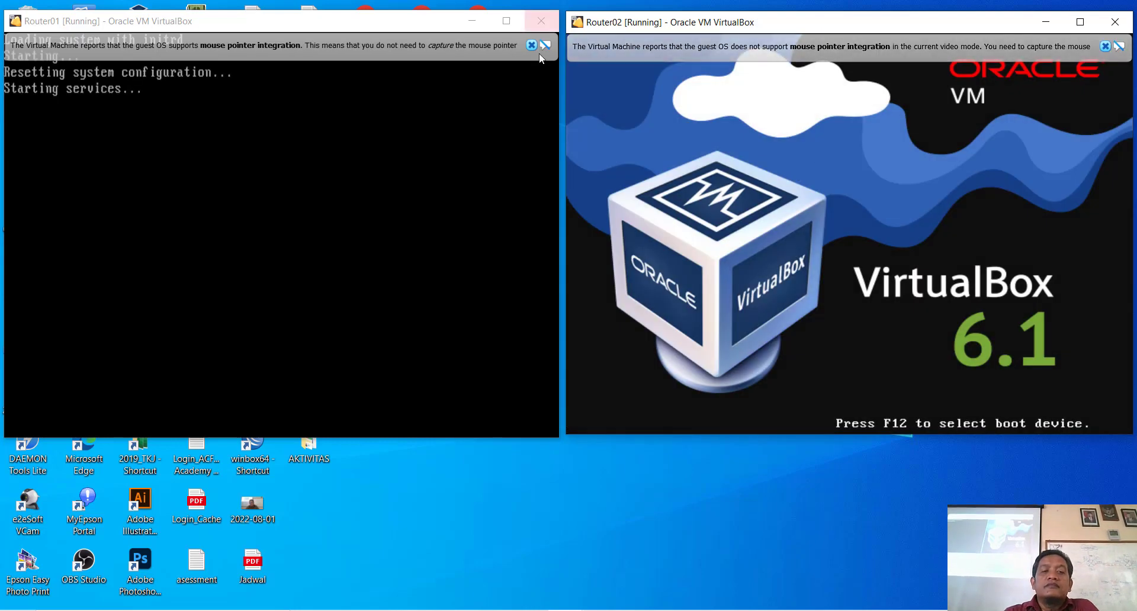
Step: Dismiss the VirtualBox notices and log in to Router01 as admin, setting a new admin password
{"action": "left_click", "coordinate": [531, 45]}
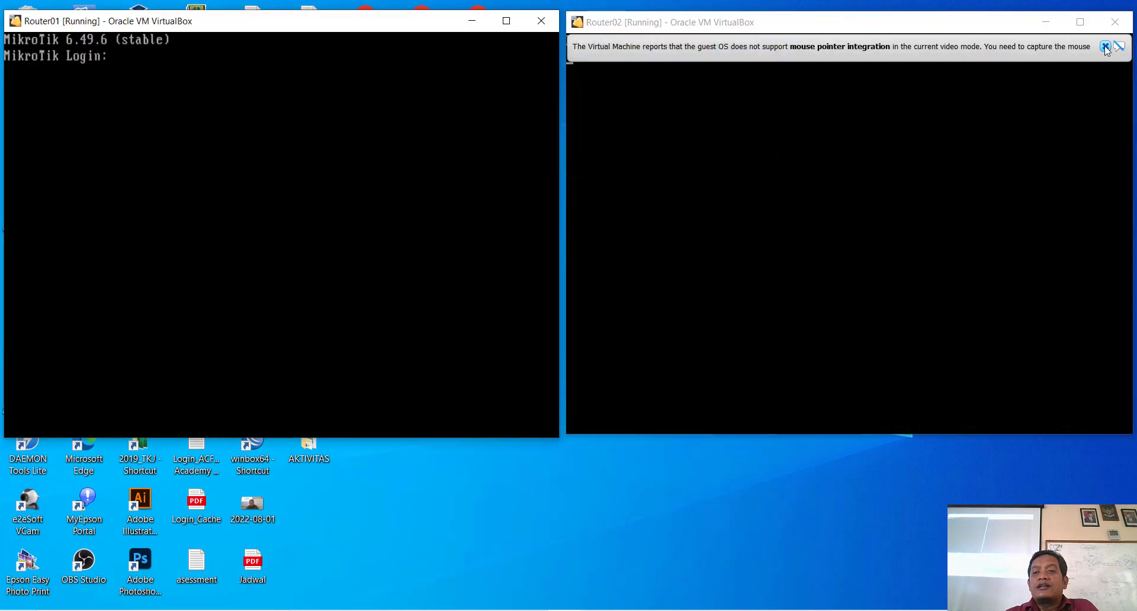
{"action": "left_click", "coordinate": [1105, 47]}
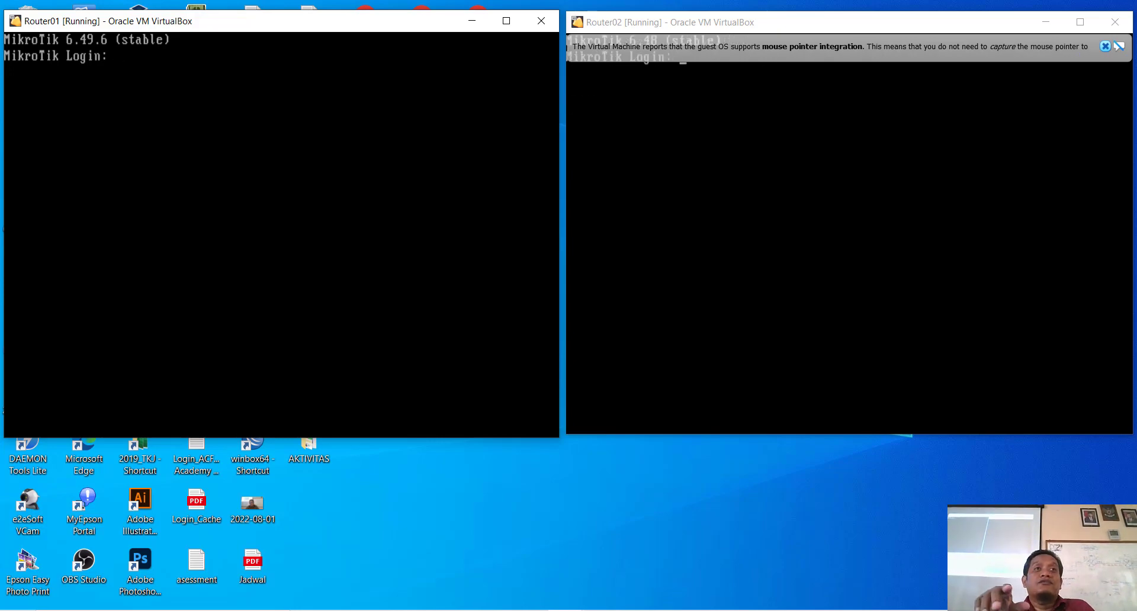
{"action": "type", "text": "admin"}
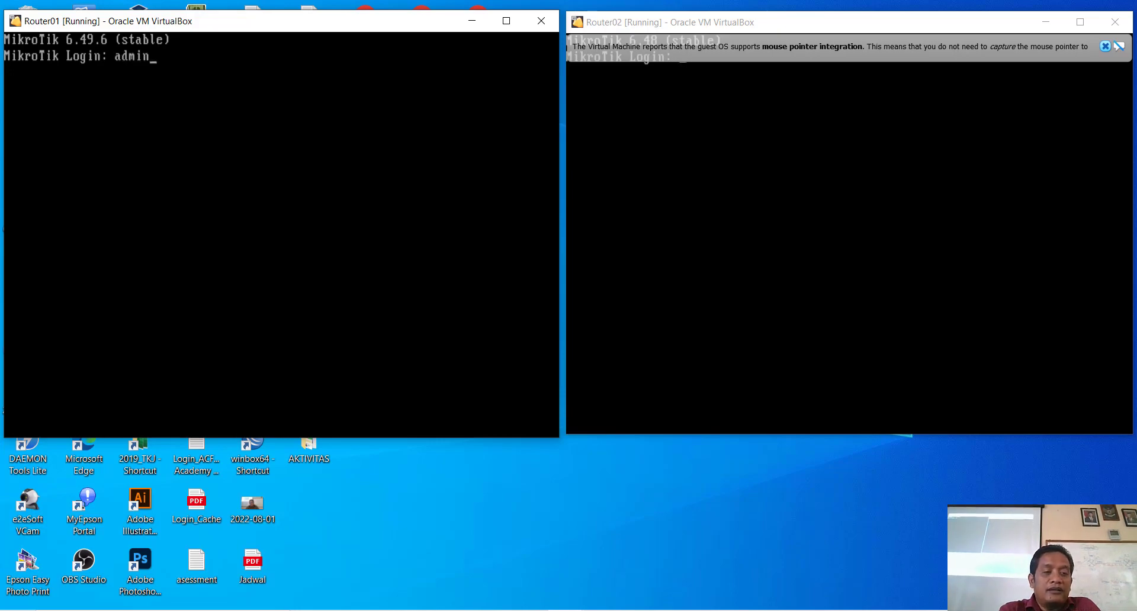
{"action": "key", "text": "Return"}
{"action": "key", "text": "Return"}
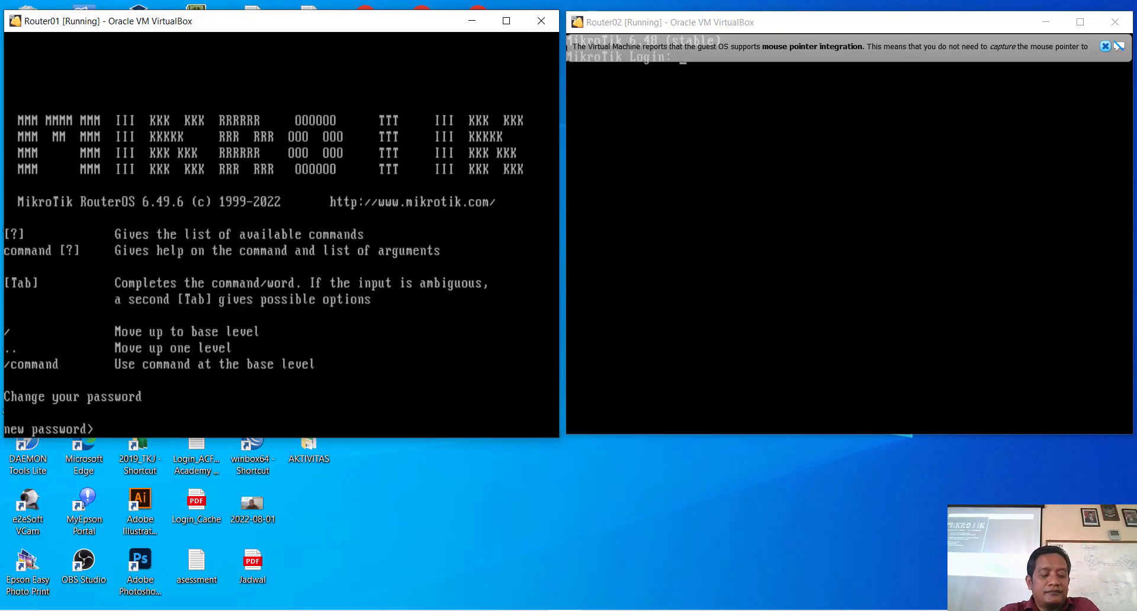
{"action": "type", "text": "123"}
{"action": "key", "text": "Return"}
{"action": "type", "text": "1"}
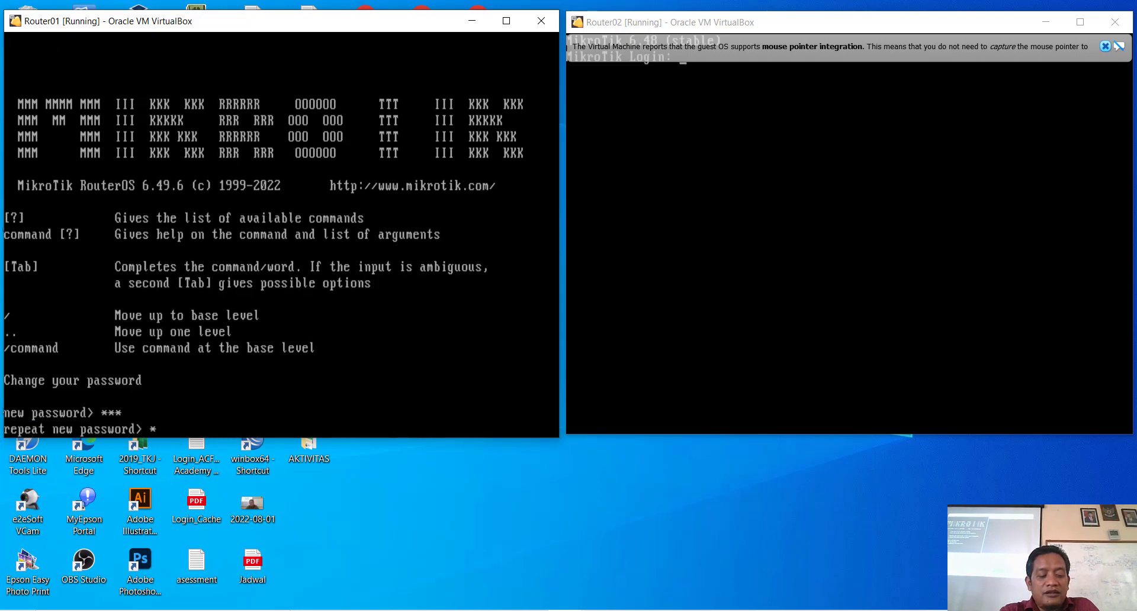
{"action": "type", "text": "23"}
{"action": "key", "text": "Return"}
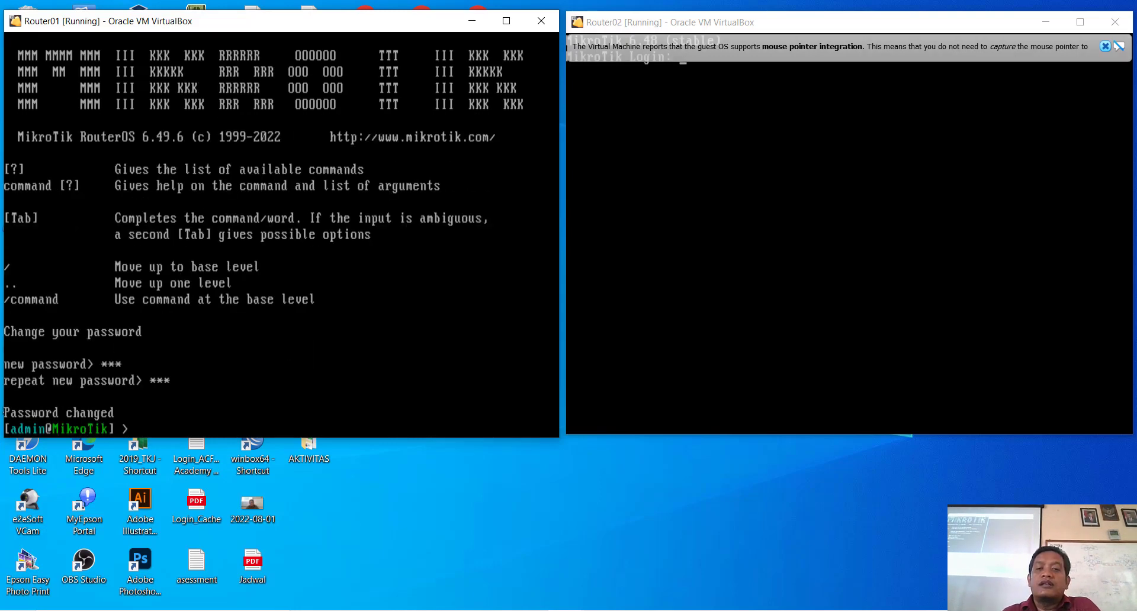
Step: Dismiss Router02's pointer notice, log in as admin, and return to Router01
{"action": "left_click", "coordinate": [1105, 47]}
{"action": "left_click", "coordinate": [1105, 47]}
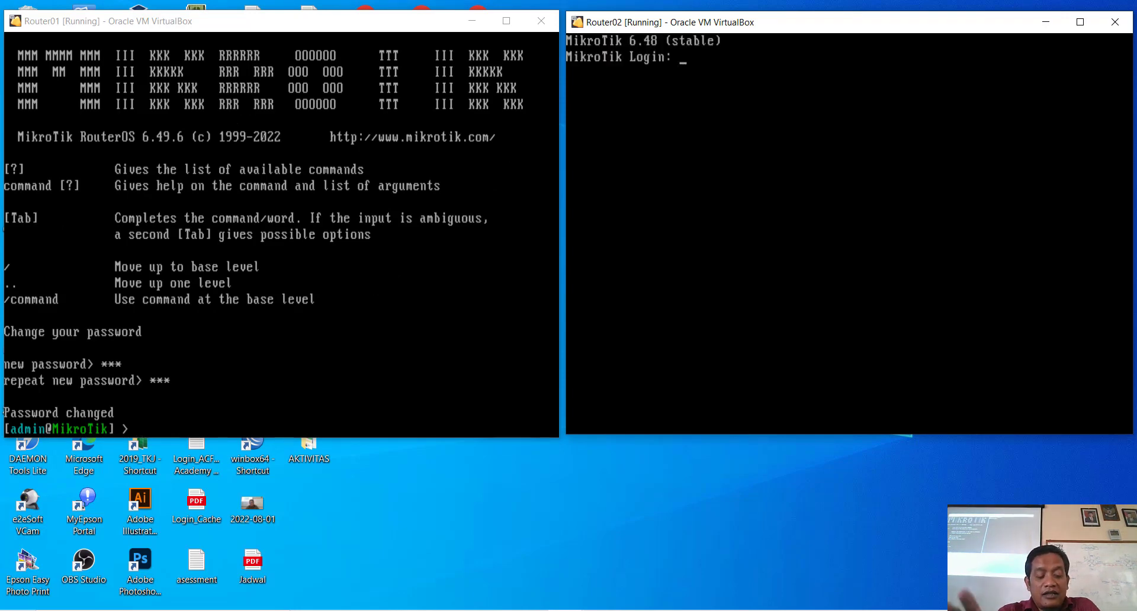
{"action": "type", "text": "admin"}
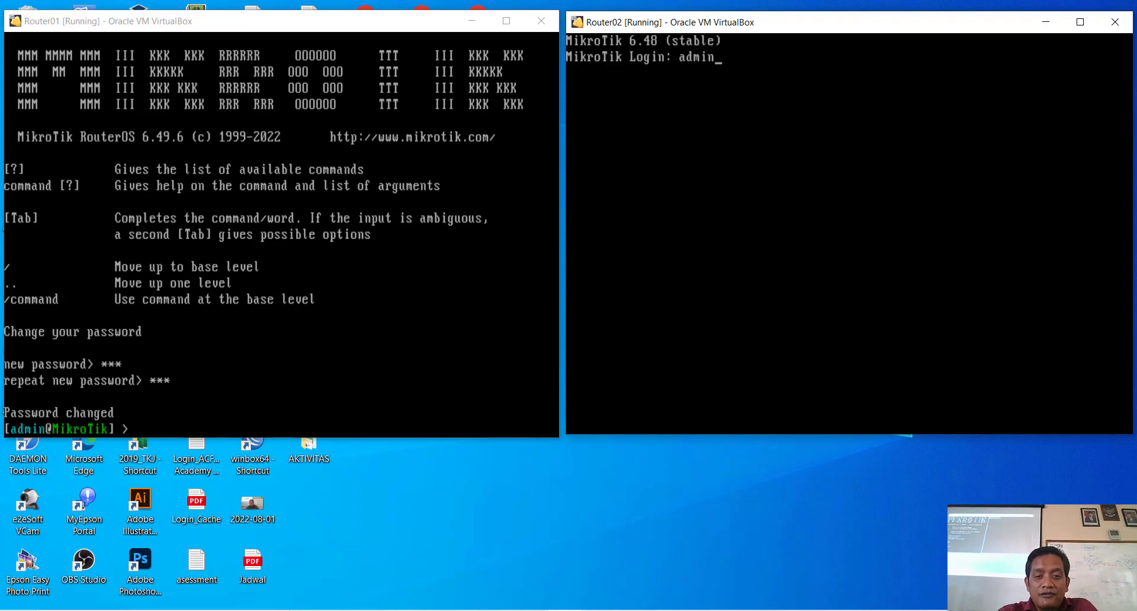
{"action": "key", "text": "Return"}
{"action": "key", "text": "Return"}
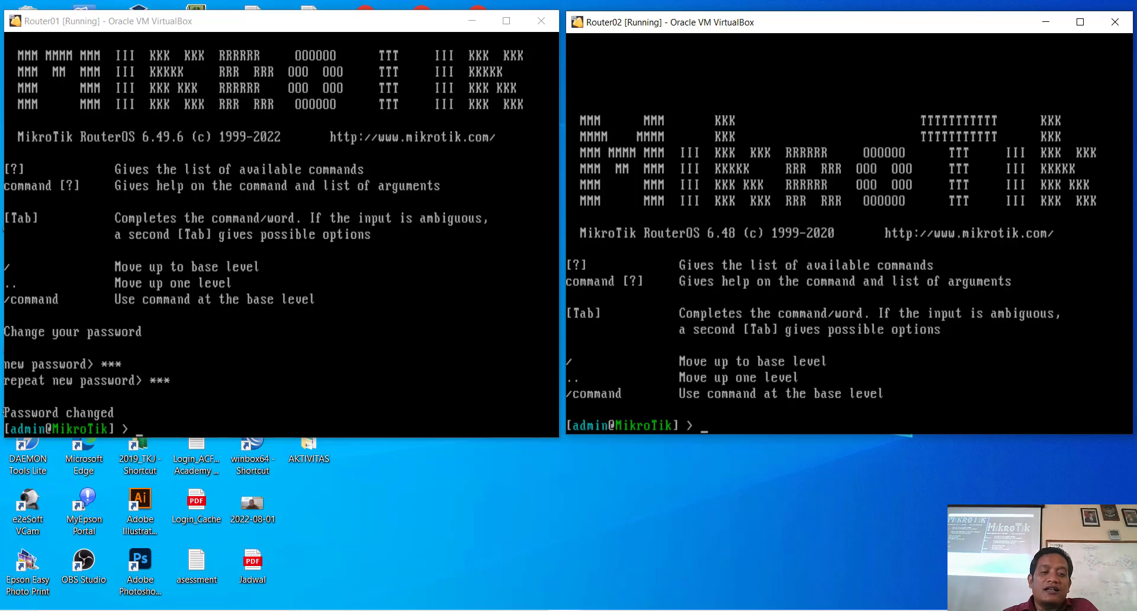
{"action": "key", "text": "alt+Tab"}
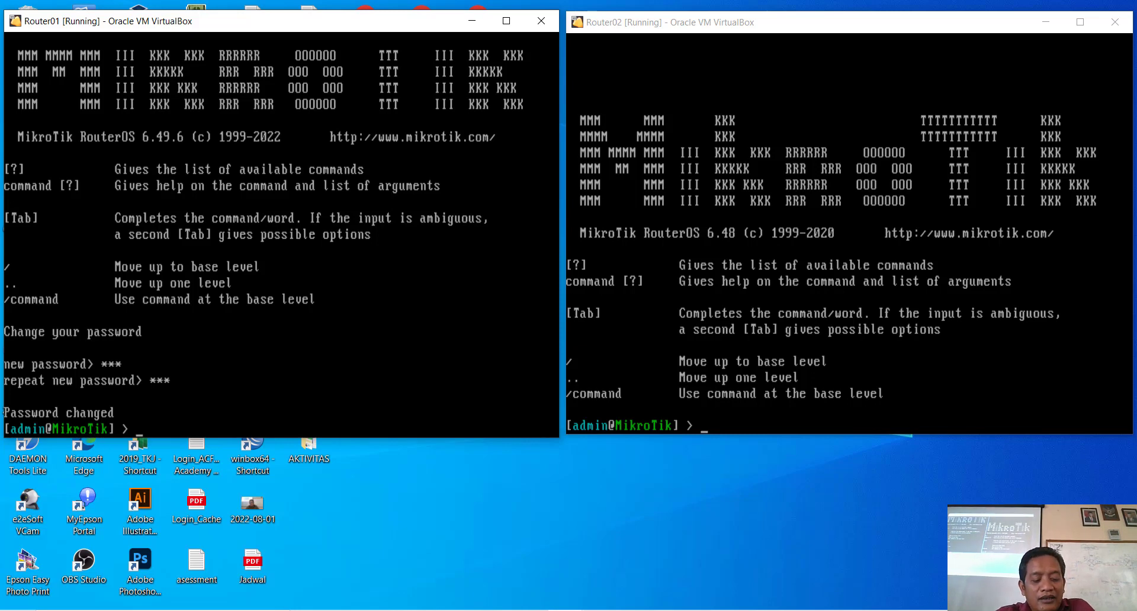
Step: Set the router identity to Router01 with 'system identity set name=Router01'
{"action": "type", "text": "system"}
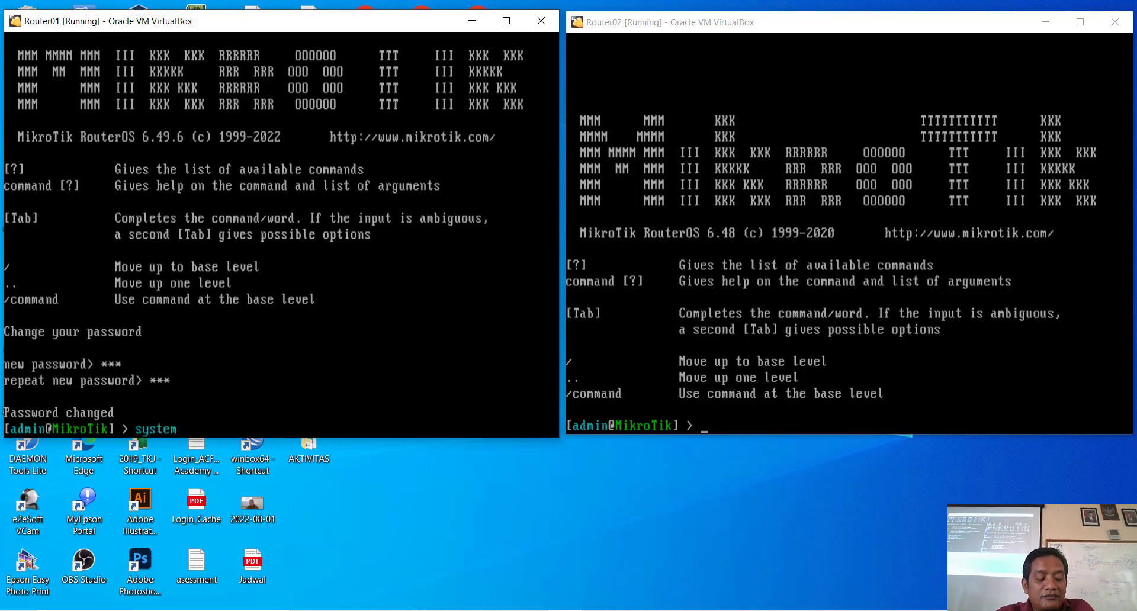
{"action": "type", "text": " ide"}
{"action": "key", "text": "Tab"}
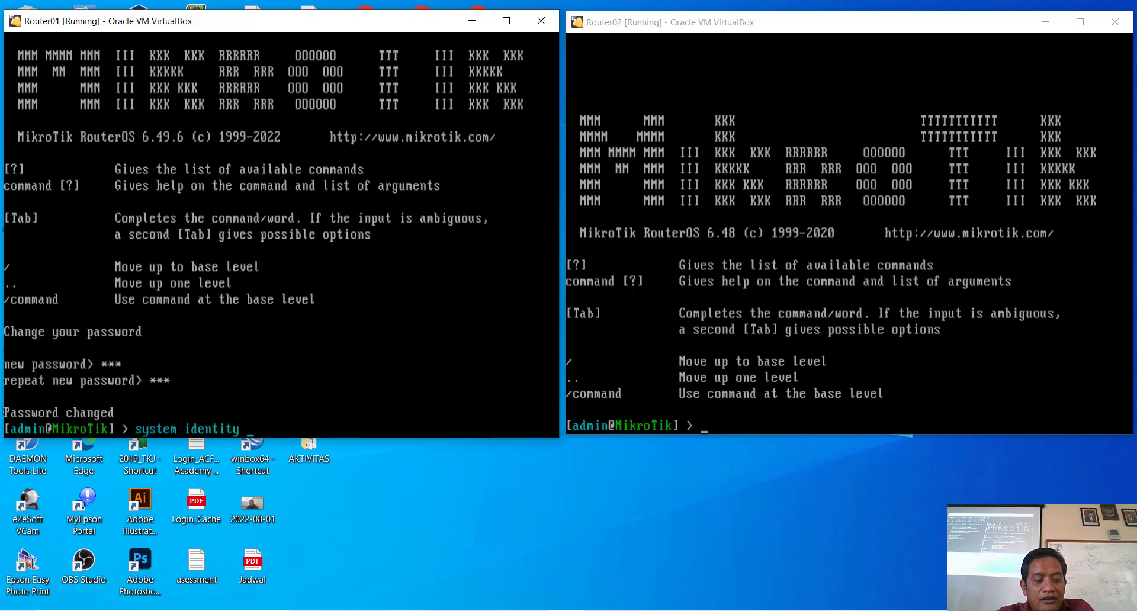
{"action": "type", "text": "set nam"}
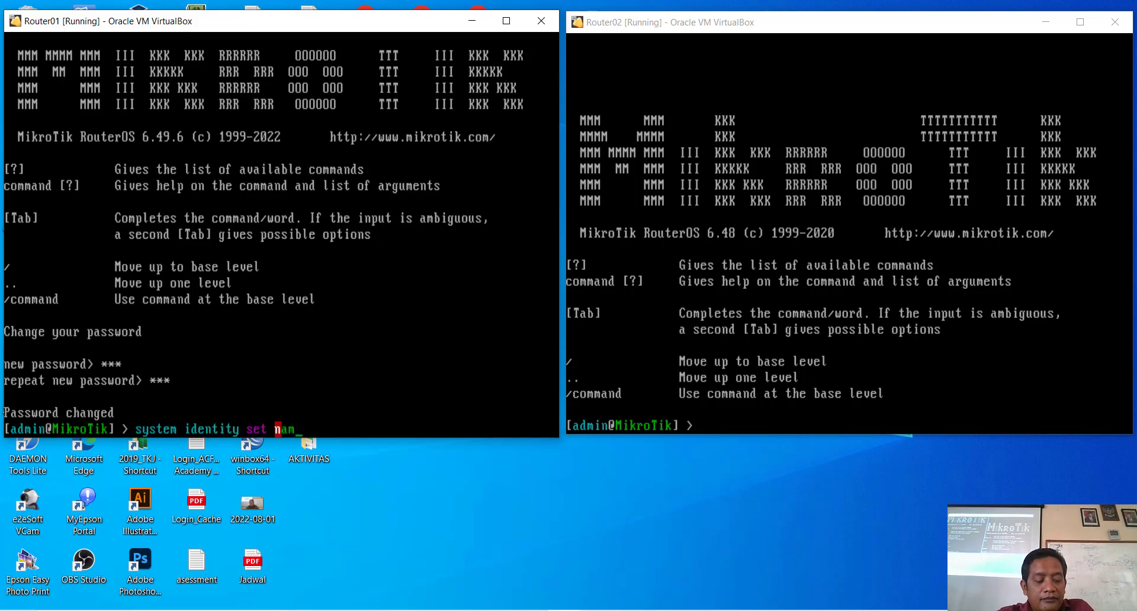
{"action": "key", "text": "Tab"}
{"action": "type", "text": "R"}
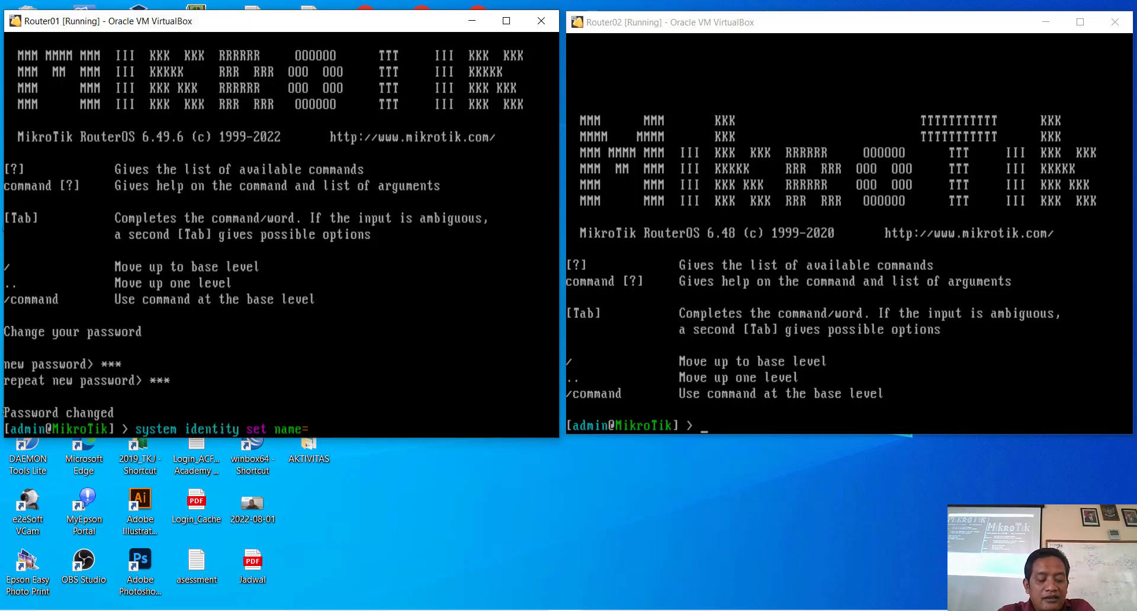
{"action": "type", "text": "outer"}
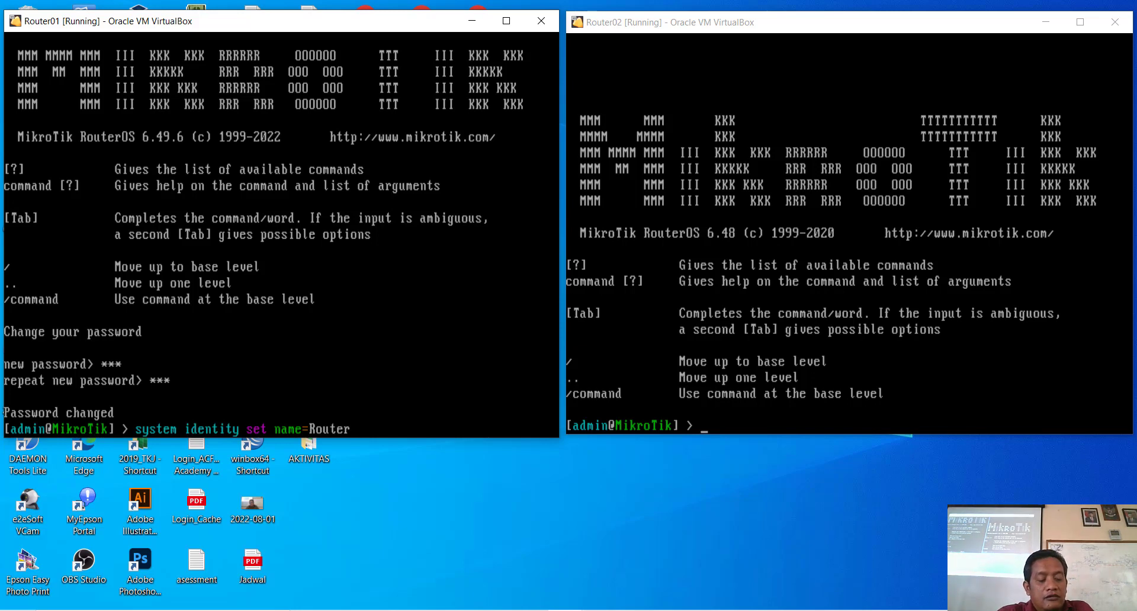
{"action": "type", "text": "01"}
{"action": "key", "text": "Return"}
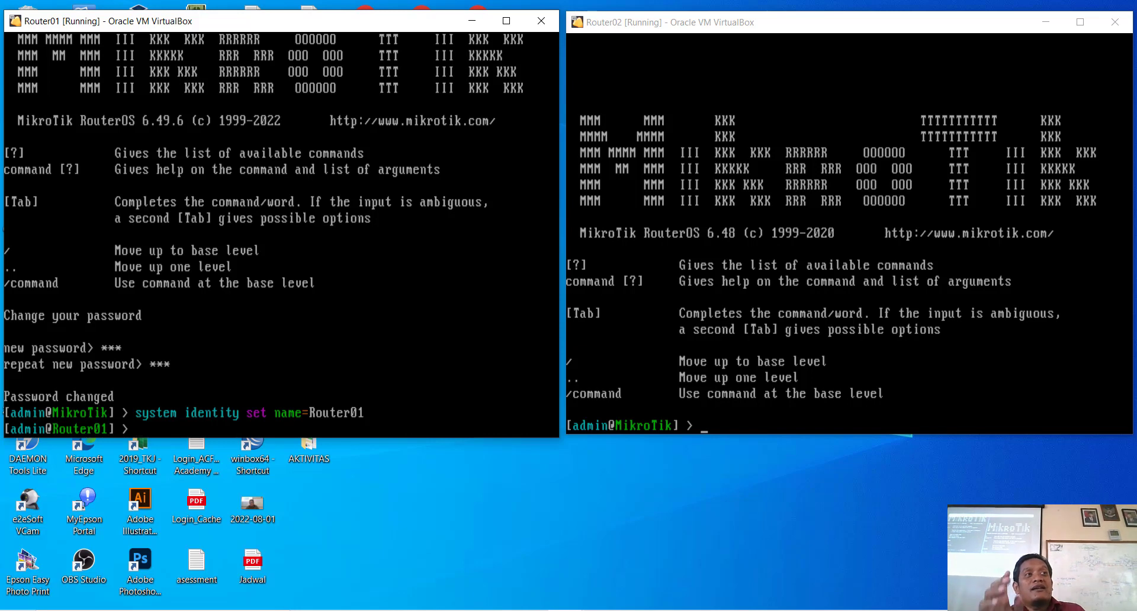
Step: List the interfaces ether1 through ether4 and begin an 'interface set' command
{"action": "type", "text": "in"}
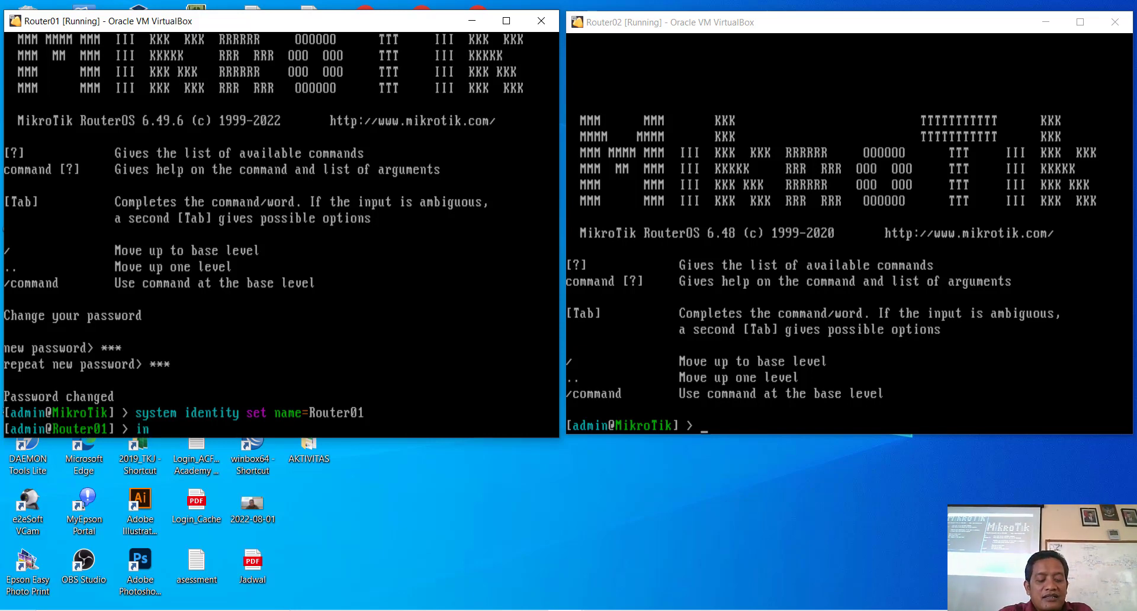
{"action": "key", "text": "Tab"}
{"action": "type", "text": "pr"}
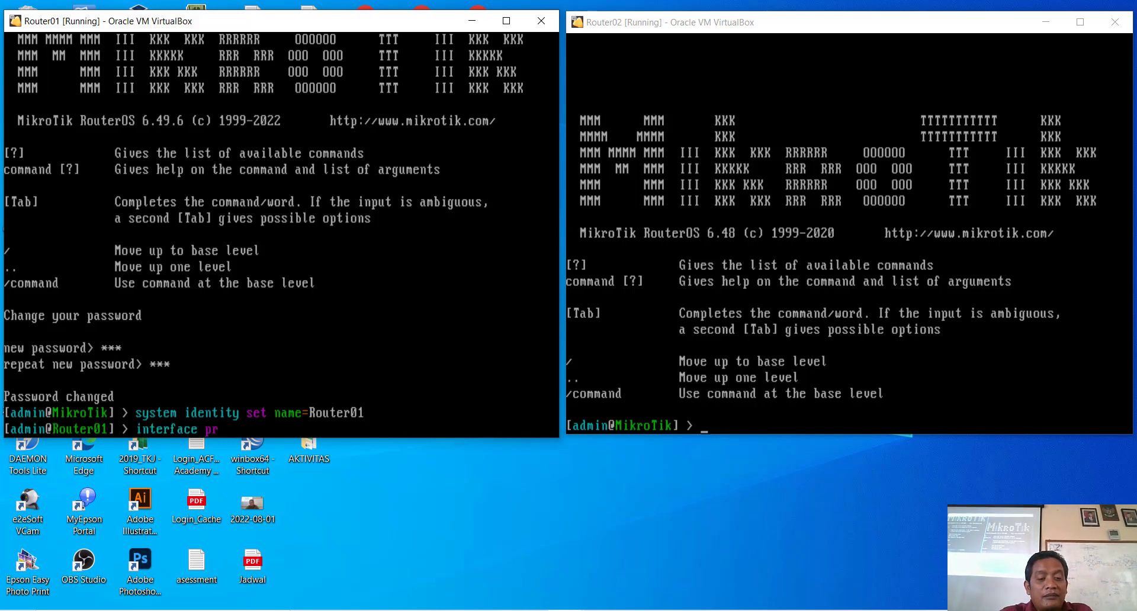
{"action": "key", "text": "Return"}
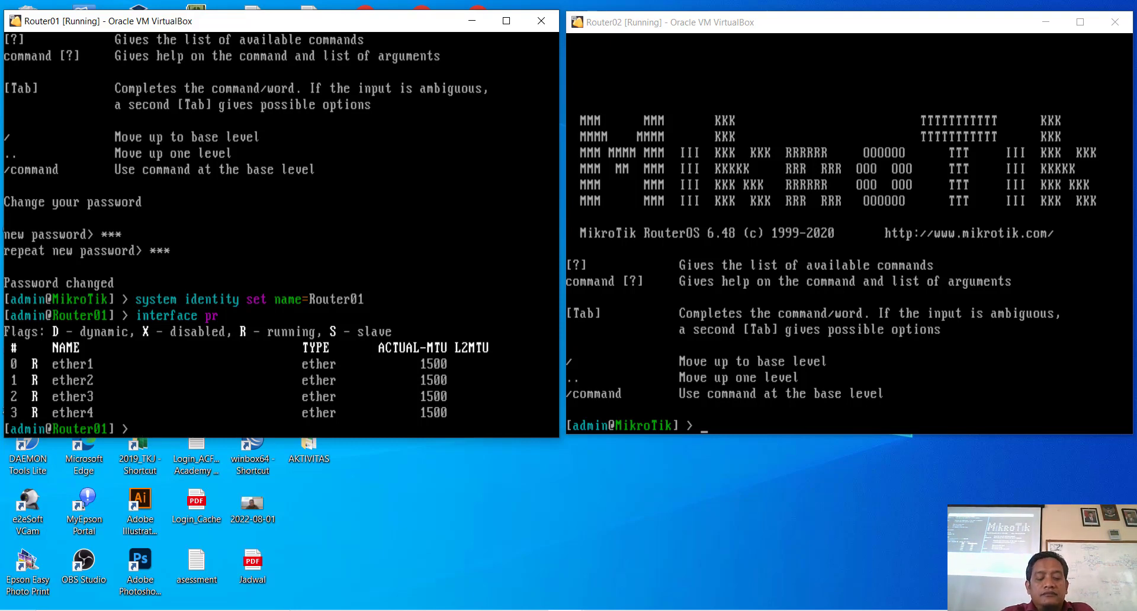
{"action": "type", "text": "n"}
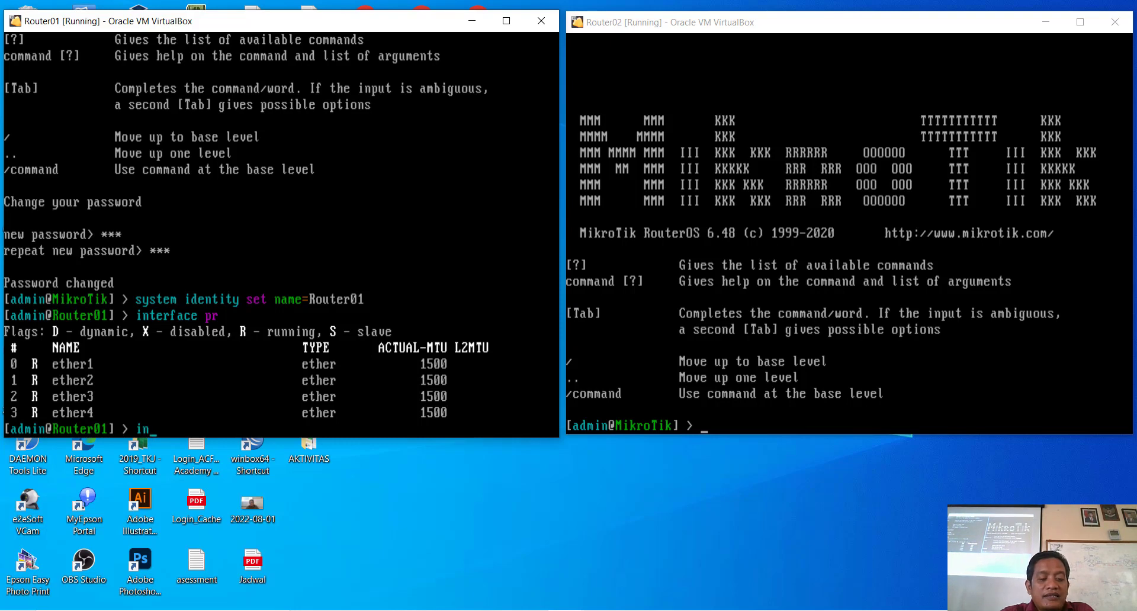
{"action": "key", "text": "Tab"}
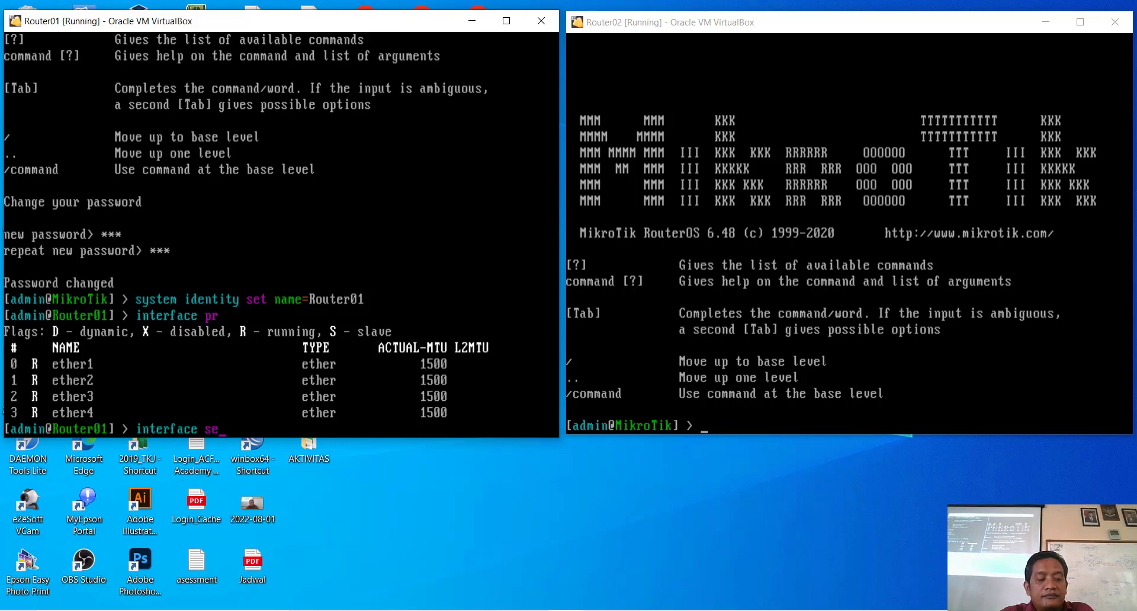
{"action": "type", "text": "set"}
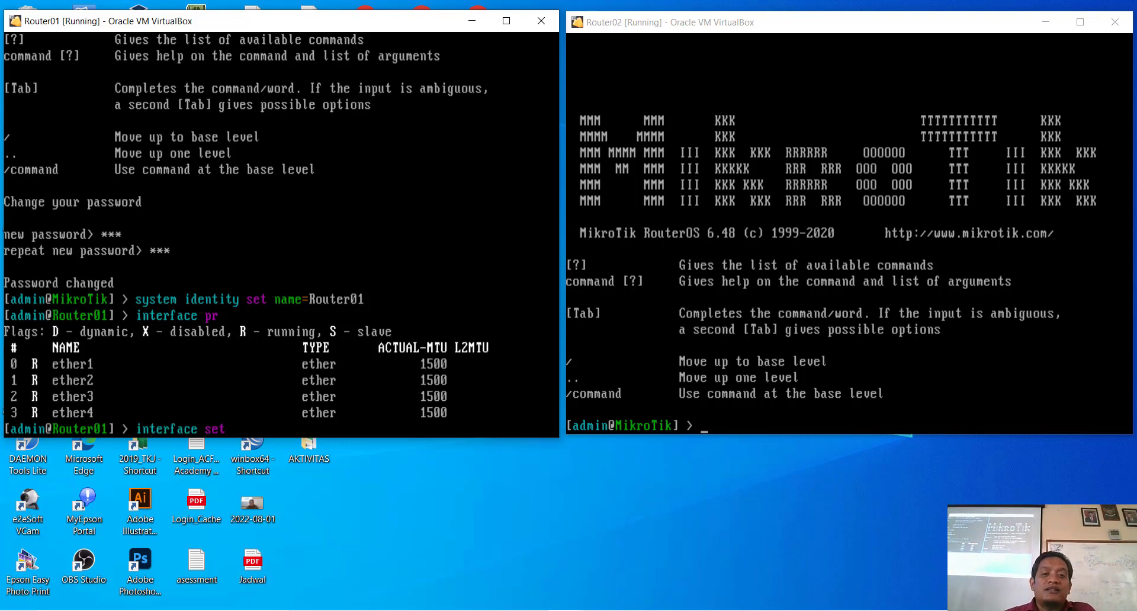
Step: Maximize the Router01 window and rename ether1 to ether1-internet with an internet comment
{"action": "left_click", "coordinate": [507, 22]}
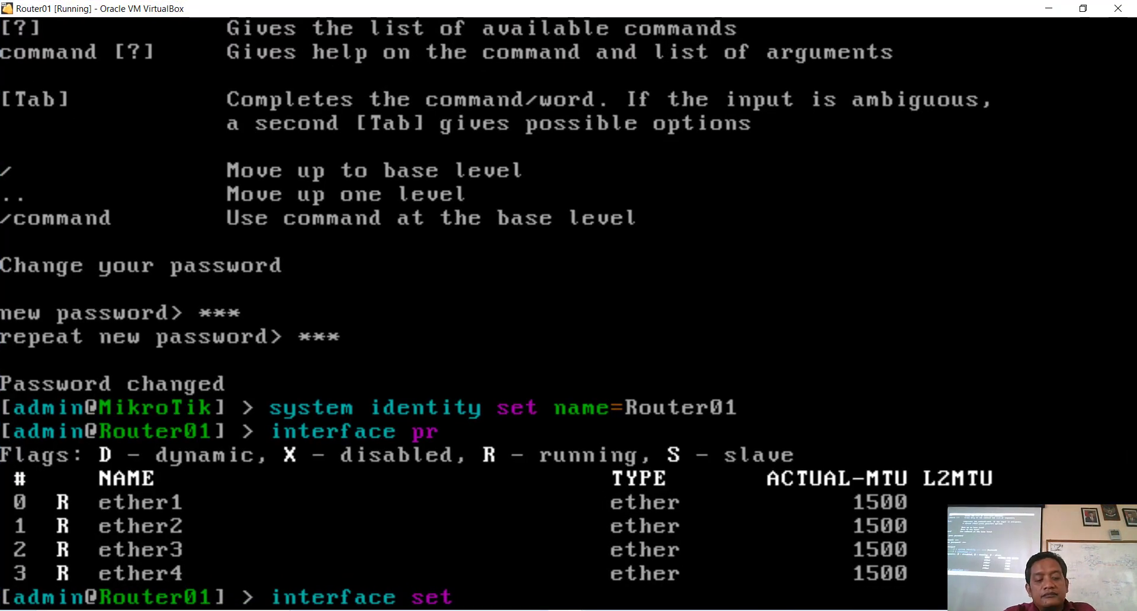
{"action": "type", "text": "e"}
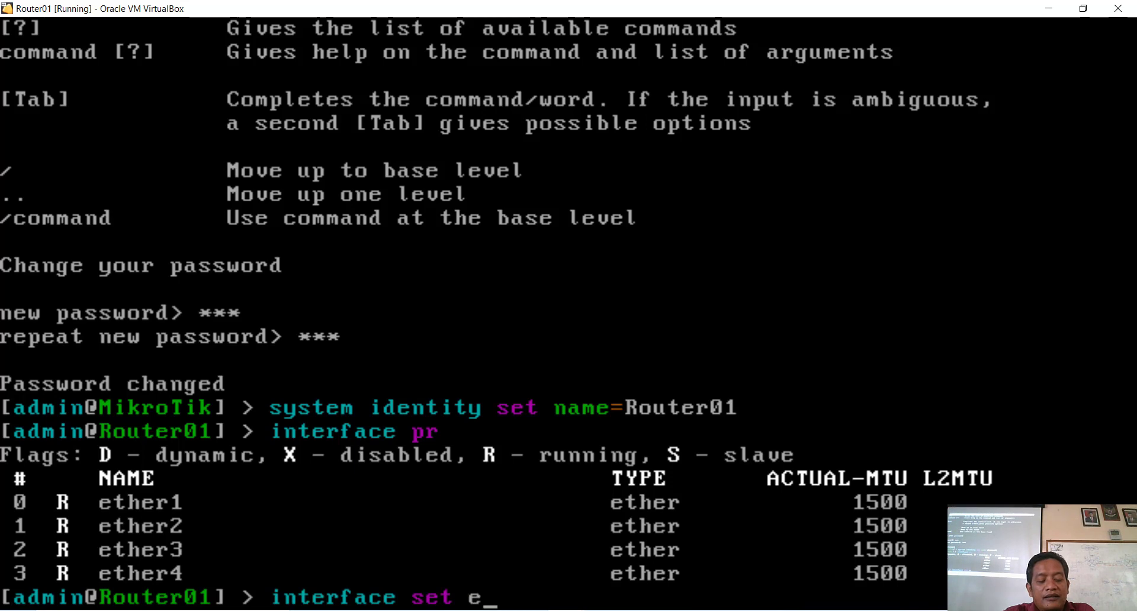
{"action": "type", "text": "ther1 na"}
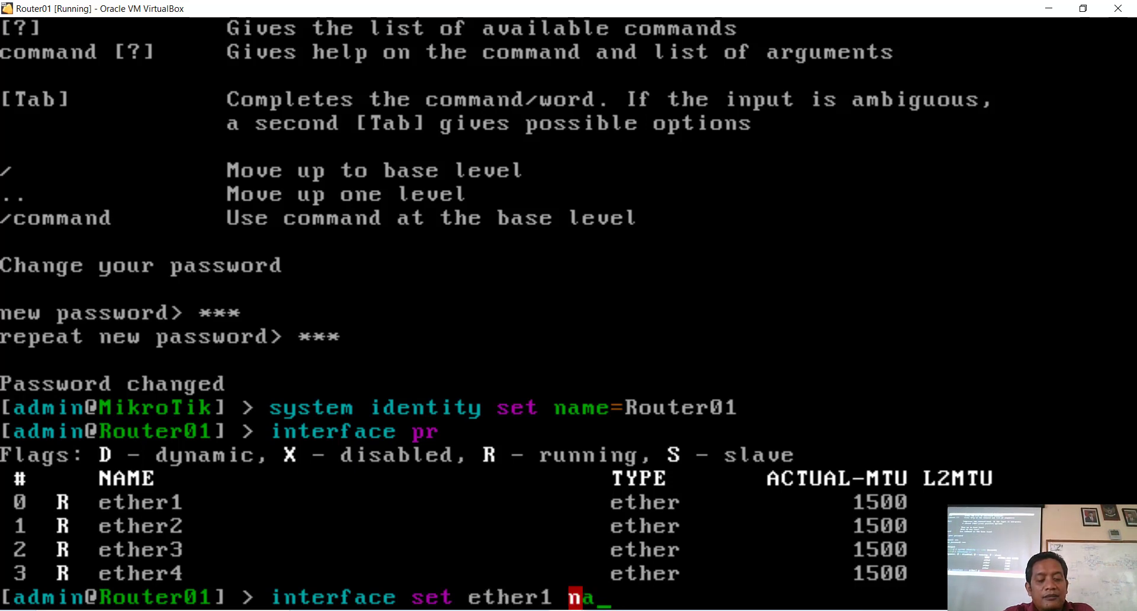
{"action": "key", "text": "Tab"}
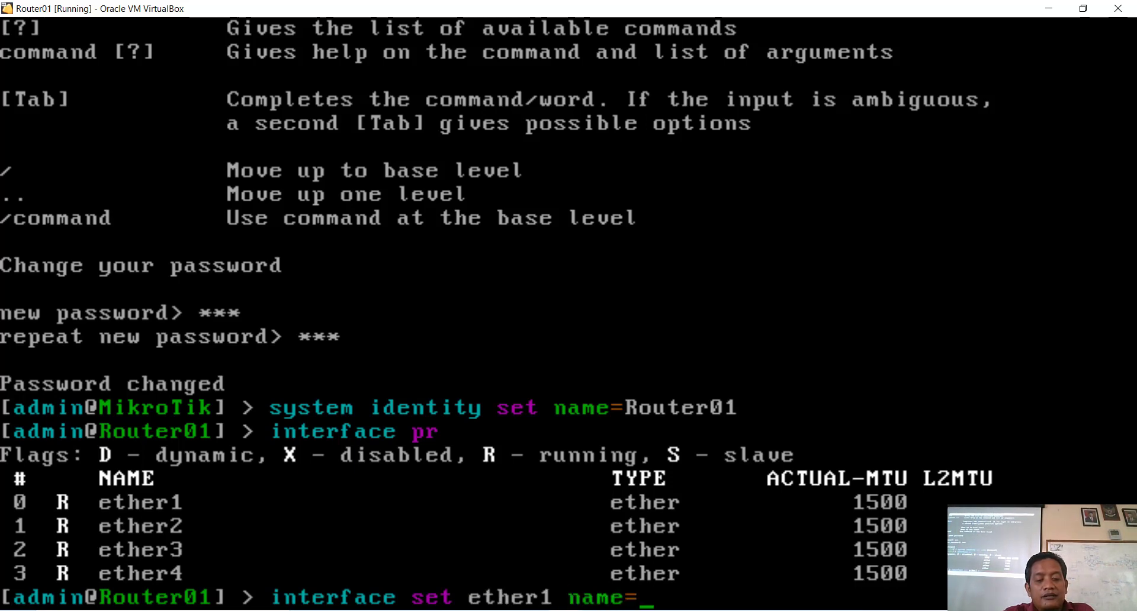
{"action": "type", "text": "eth"}
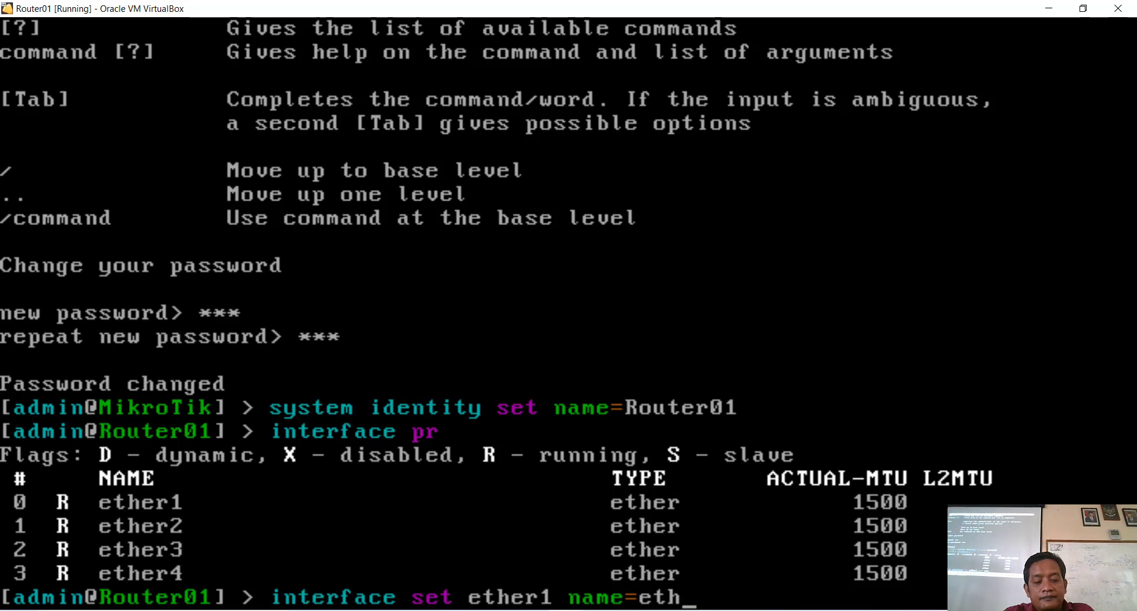
{"action": "type", "text": "er1"}
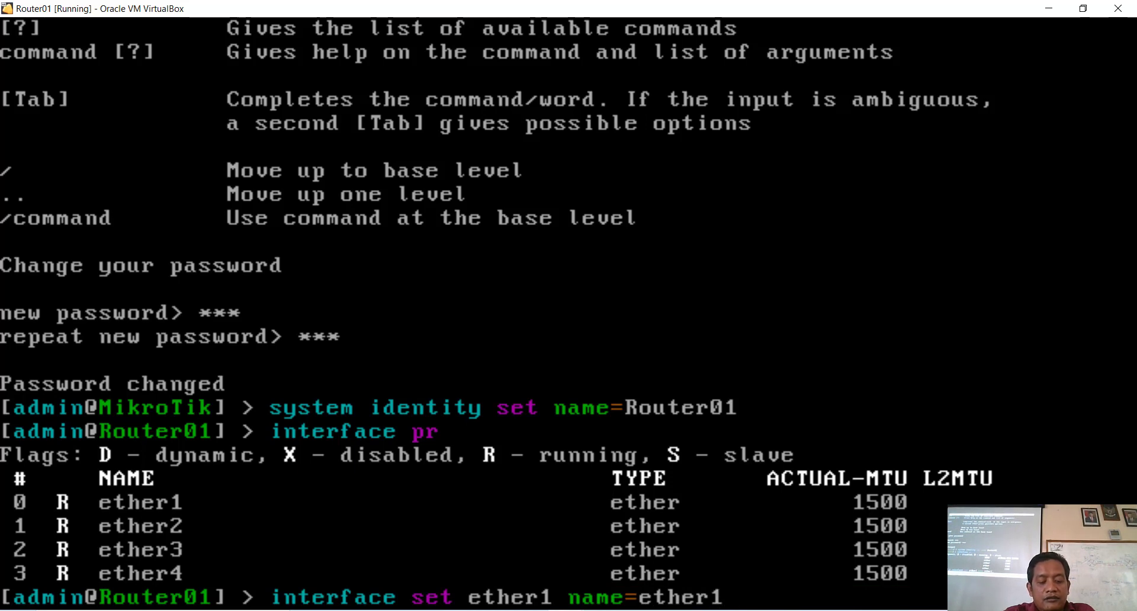
{"action": "type", "text": "-inte"}
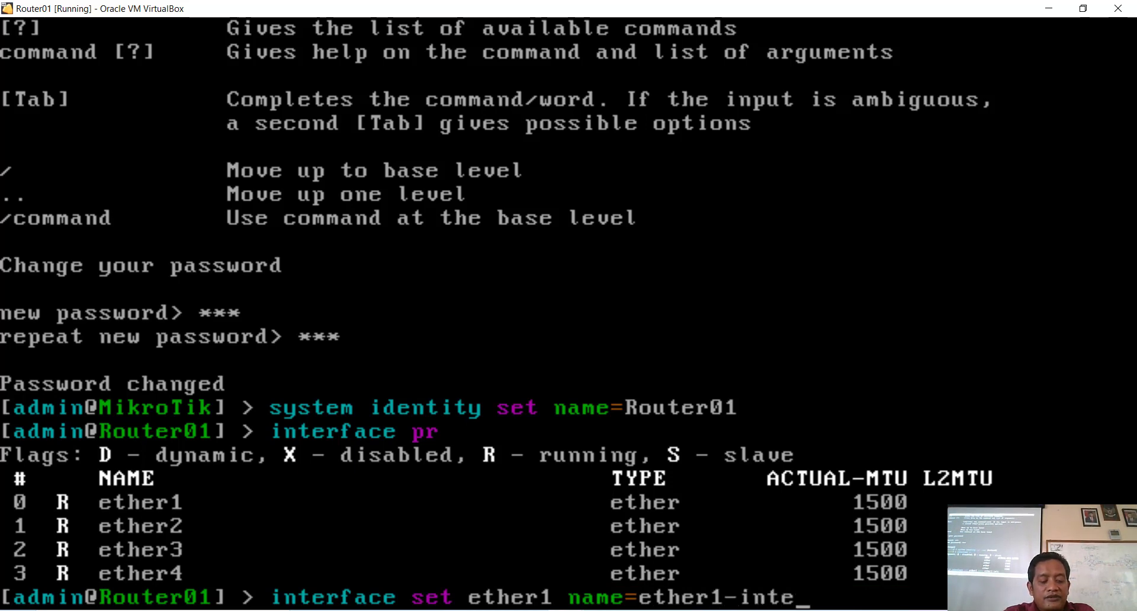
{"action": "type", "text": "rnet commen"}
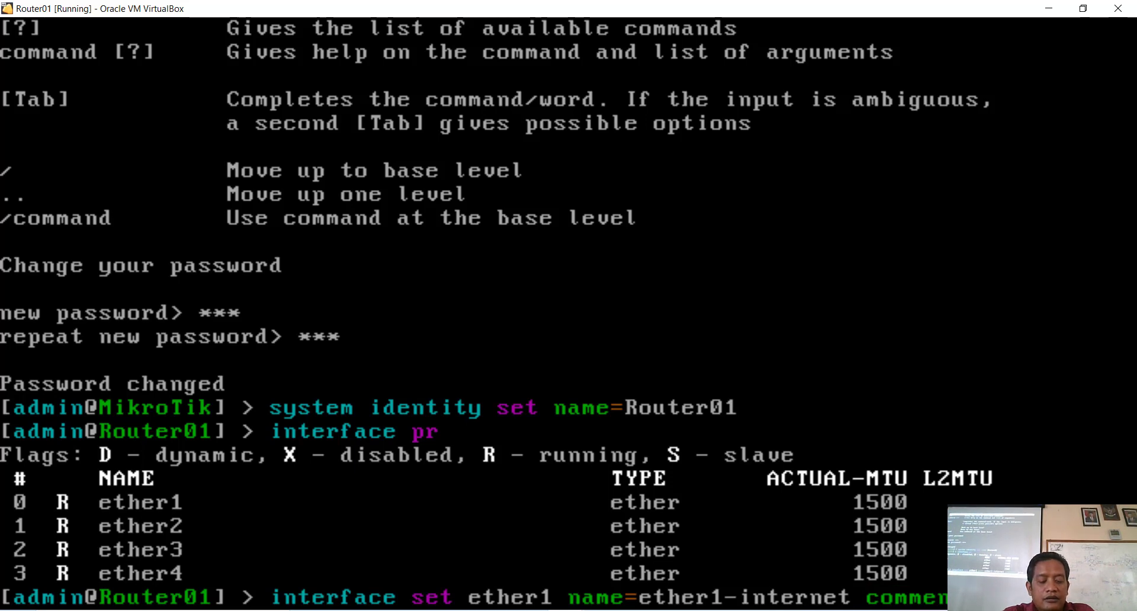
{"action": "type", "text": "interne"}
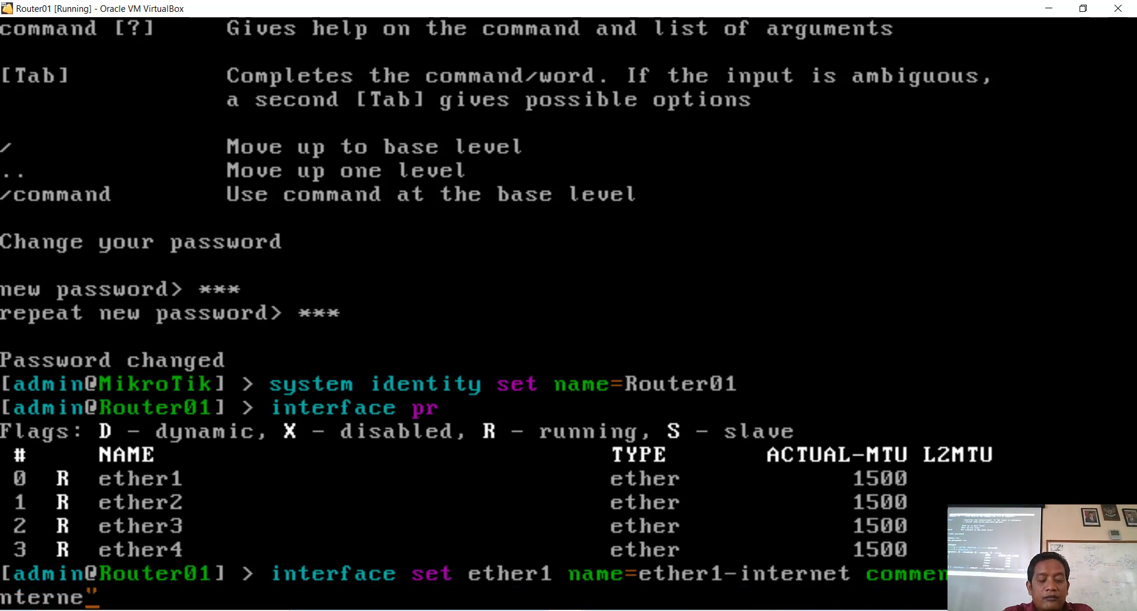
{"action": "type", "text": "t"}
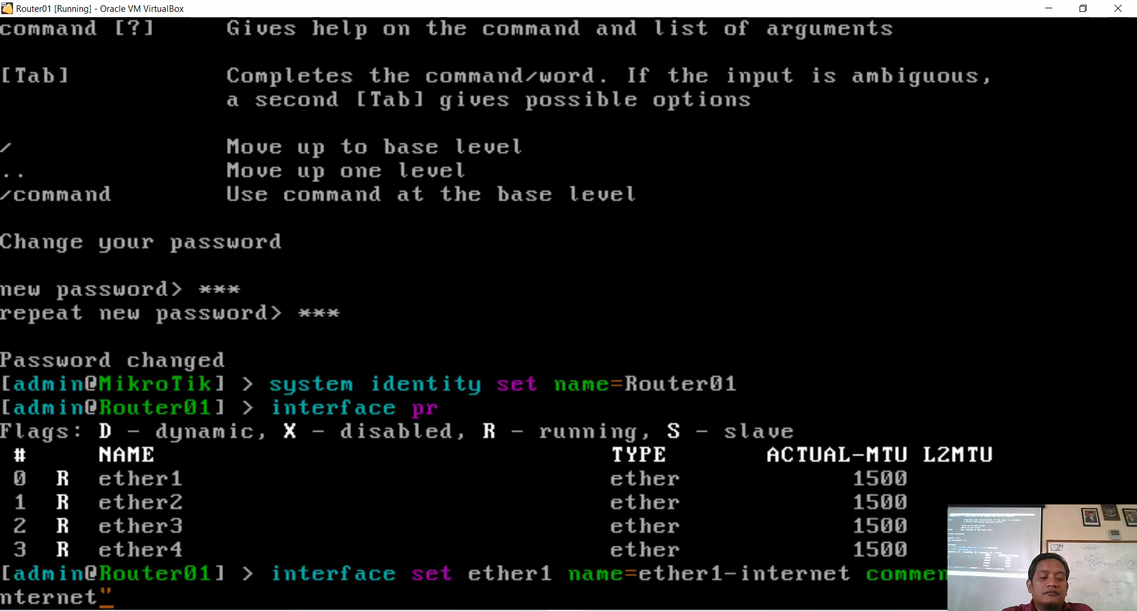
{"action": "key", "text": "Return"}
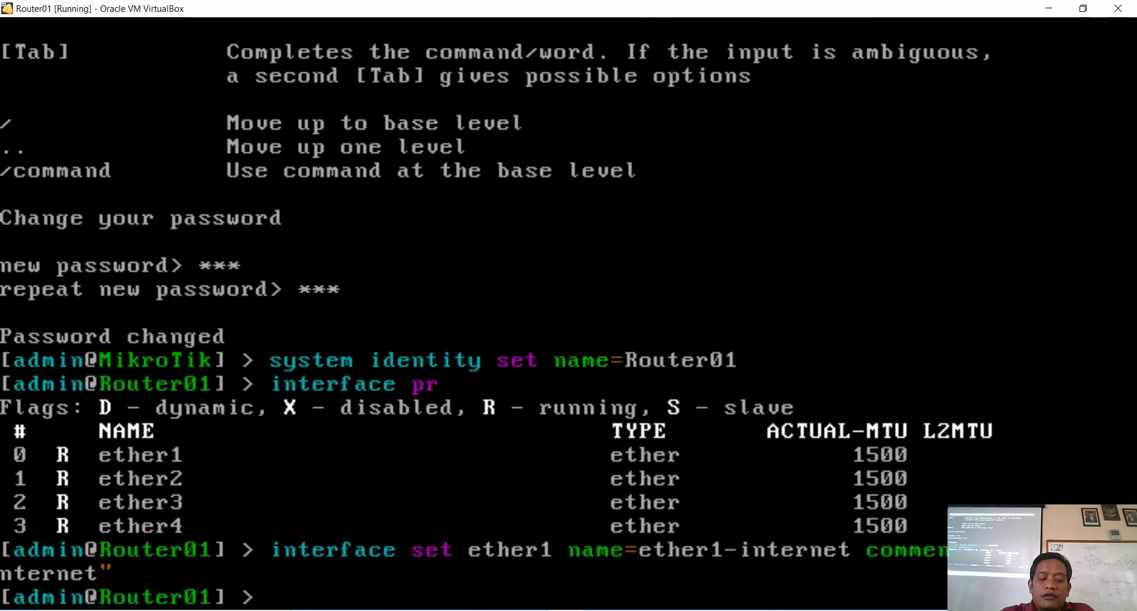
Step: Edit the recalled ether1 command to rename ether2 to ether2-router with a router comment
{"action": "key", "text": "Up"}
{"action": "key", "text": "Left"}
{"action": "key", "text": "Left"}
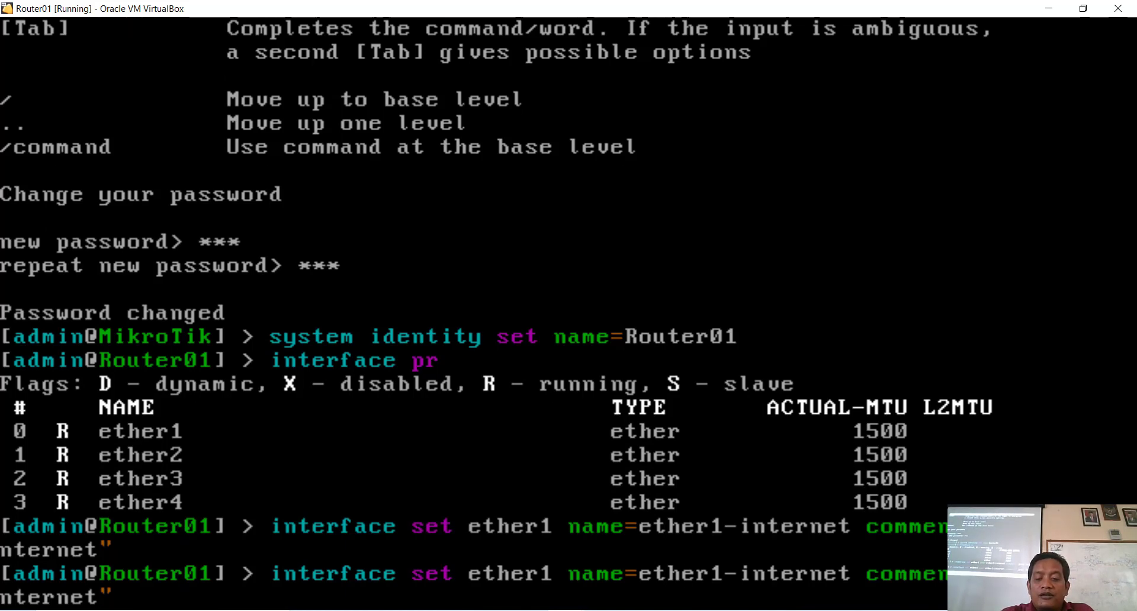
{"action": "key", "text": "Left"}
{"action": "key", "text": "Left"}
{"action": "key", "text": "Left"}
{"action": "key", "text": "Left"}
{"action": "key", "text": "Left"}
{"action": "key", "text": "Left"}
{"action": "key", "text": "Left"}
{"action": "key", "text": "Left"}
{"action": "key", "text": "Left"}
{"action": "key", "text": "Left"}
{"action": "key", "text": "Left"}
{"action": "key", "text": "Delete"}
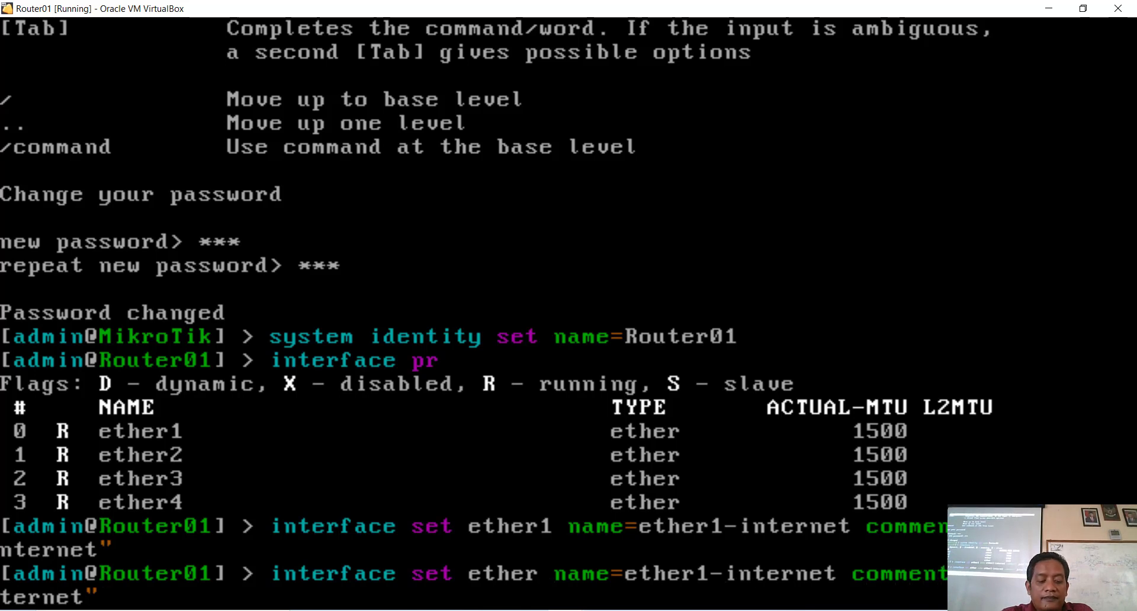
{"action": "type", "text": "2"}
{"action": "key", "text": "Right"}
{"action": "key", "text": "Right"}
{"action": "key", "text": "Right"}
{"action": "key", "text": "Right"}
{"action": "key", "text": "Right"}
{"action": "key", "text": "Right"}
{"action": "key", "text": "Right"}
{"action": "key", "text": "Right"}
{"action": "key", "text": "Right"}
{"action": "key", "text": "Right"}
{"action": "key", "text": "Right"}
{"action": "key", "text": "Right"}
{"action": "key", "text": "Right"}
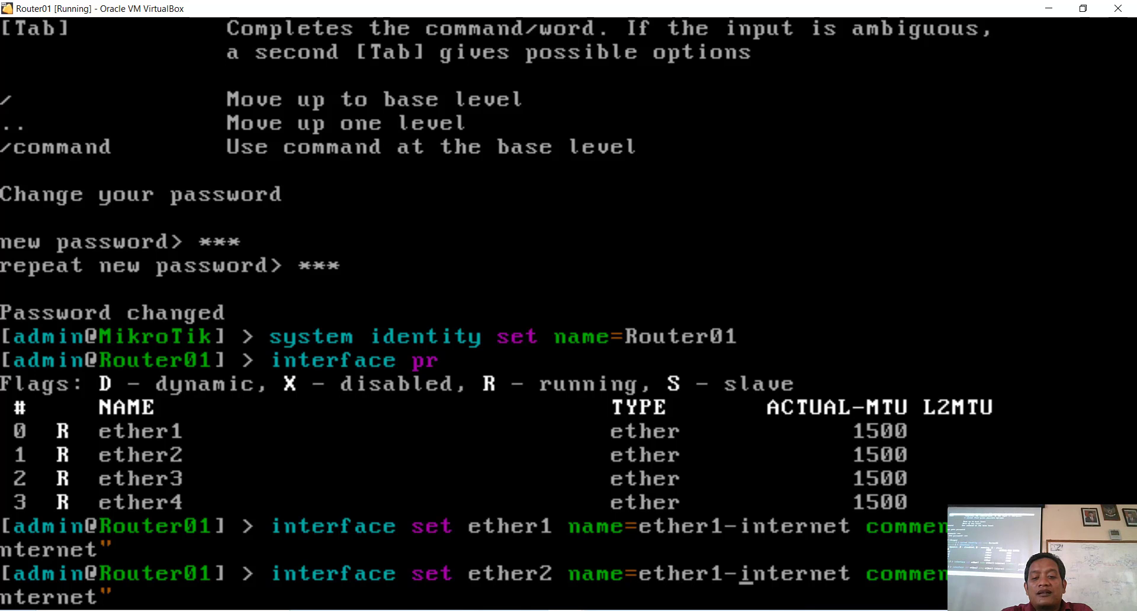
{"action": "key", "text": "Left"}
{"action": "key", "text": "Left"}
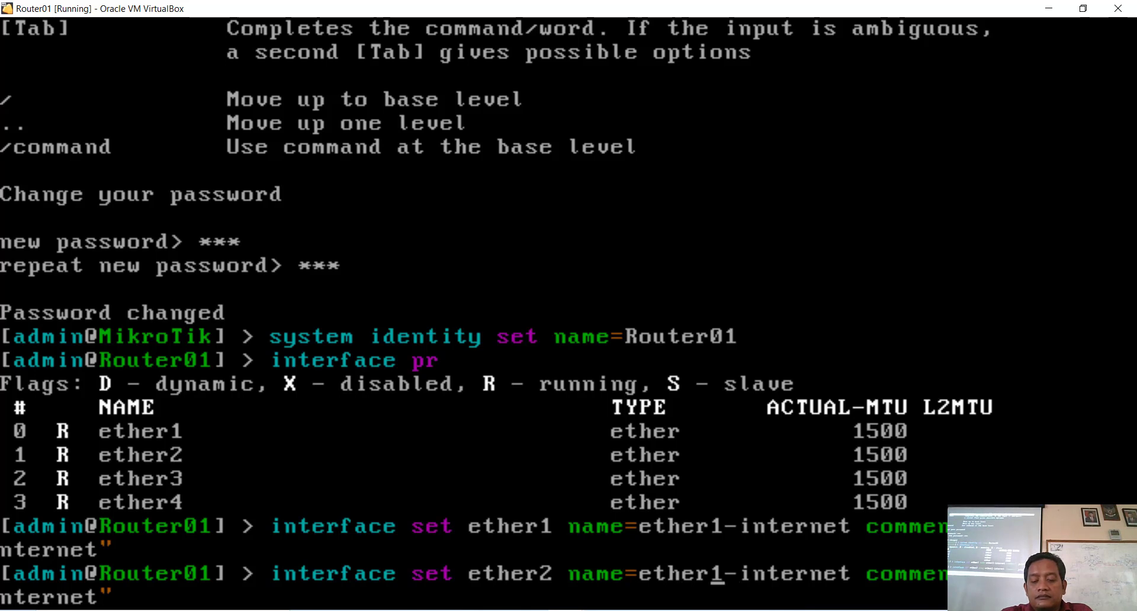
{"action": "key", "text": "BackSpace"}
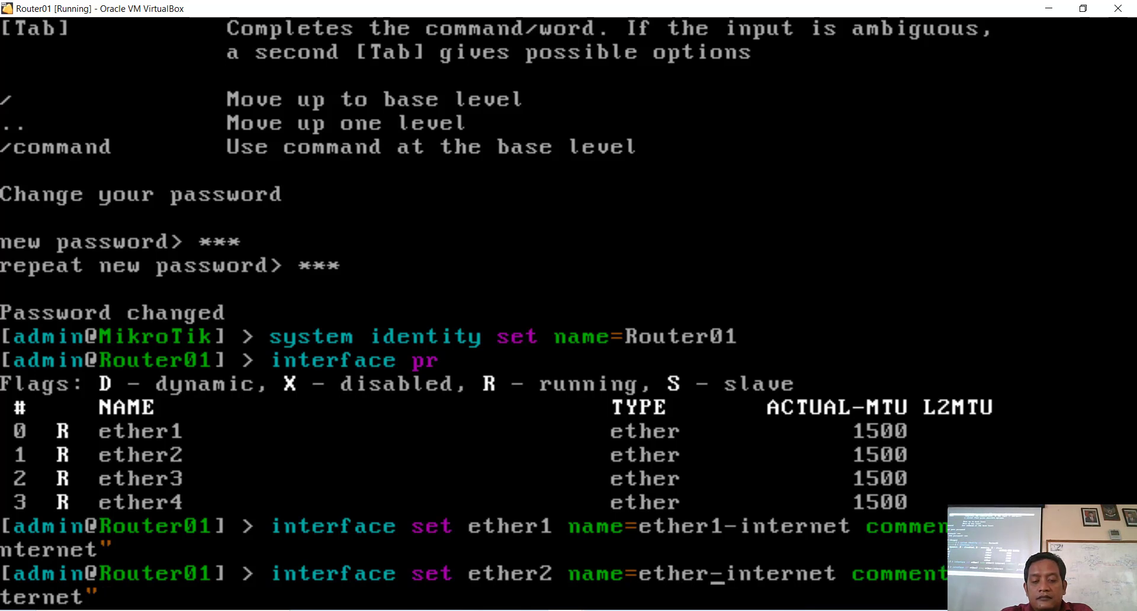
{"action": "type", "text": "2"}
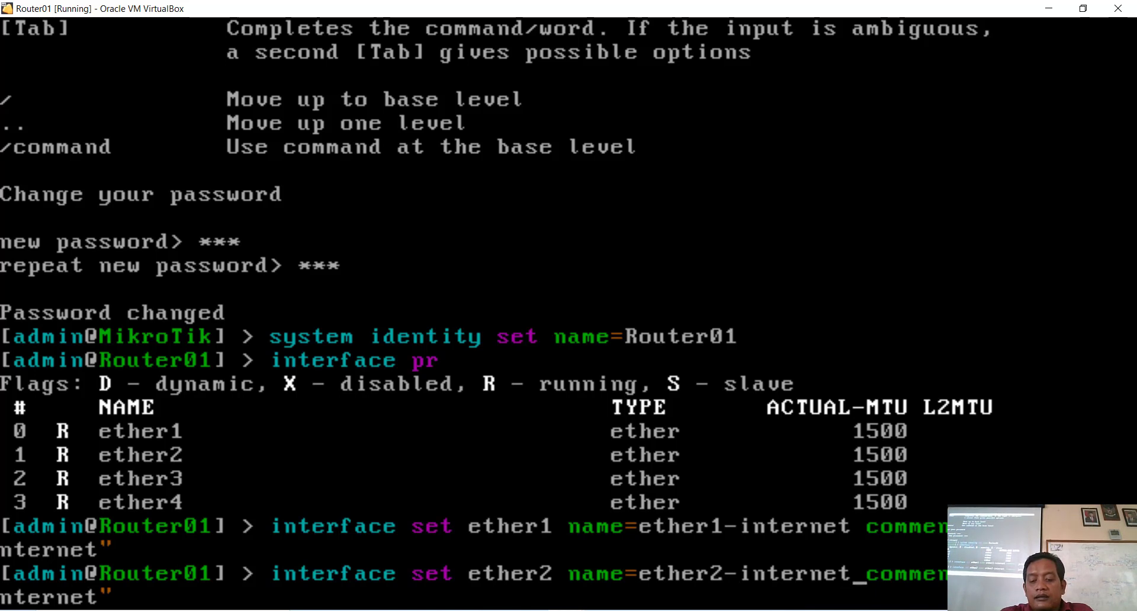
{"action": "key", "text": "BackSpace"}
{"action": "key", "text": "BackSpace"}
{"action": "key", "text": "BackSpace"}
{"action": "key", "text": "BackSpace"}
{"action": "key", "text": "BackSpace"}
{"action": "key", "text": "BackSpace"}
{"action": "key", "text": "BackSpace"}
{"action": "key", "text": "BackSpace"}
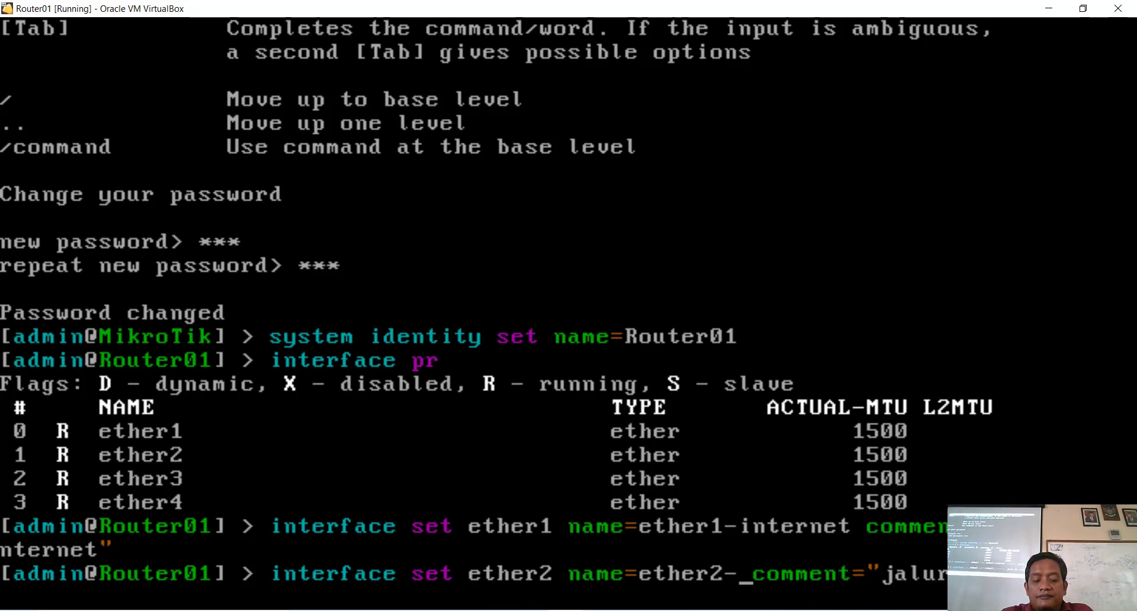
{"action": "type", "text": "rout"}
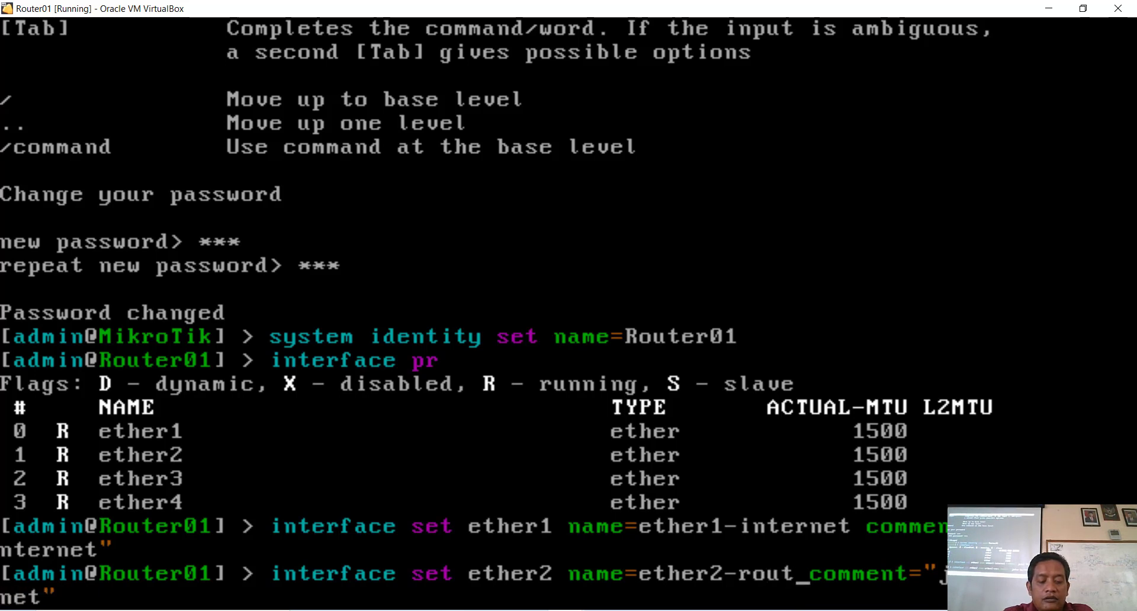
{"action": "type", "text": "er"}
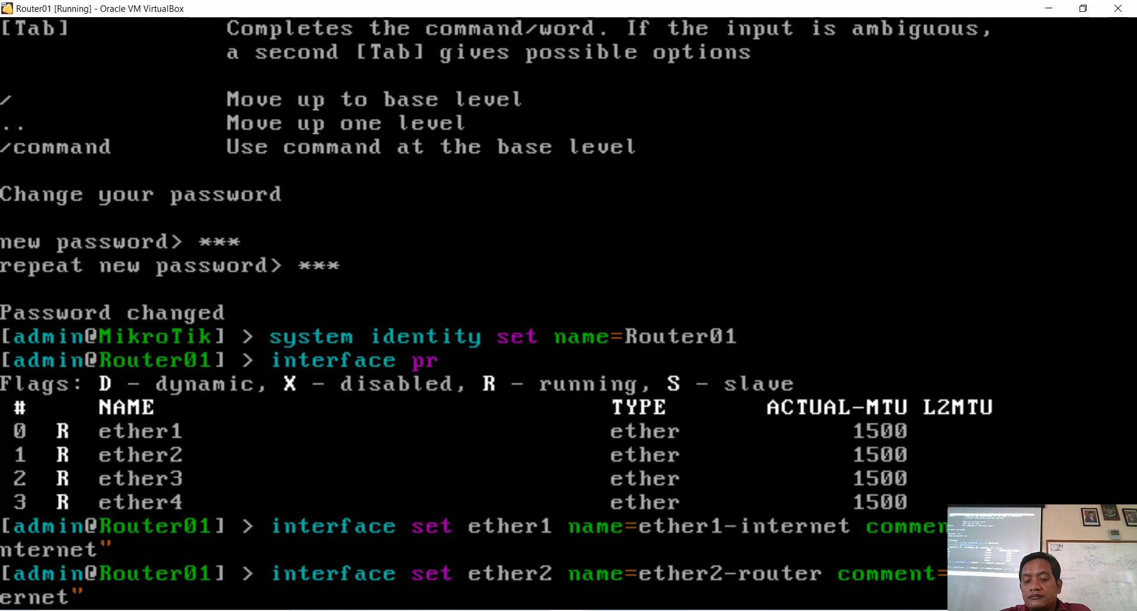
{"action": "key", "text": "Right"}
{"action": "key", "text": "Right"}
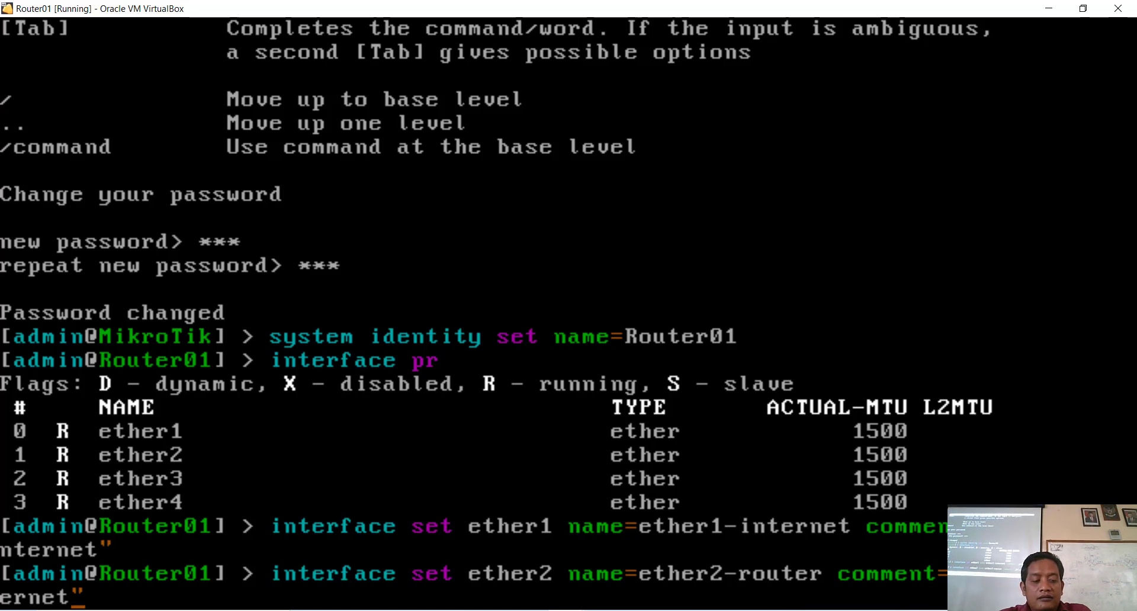
{"action": "key", "text": "BackSpace"}
{"action": "key", "text": "BackSpace"}
{"action": "key", "text": "BackSpace"}
{"action": "key", "text": "BackSpace"}
{"action": "key", "text": "BackSpace"}
{"action": "key", "text": "BackSpace"}
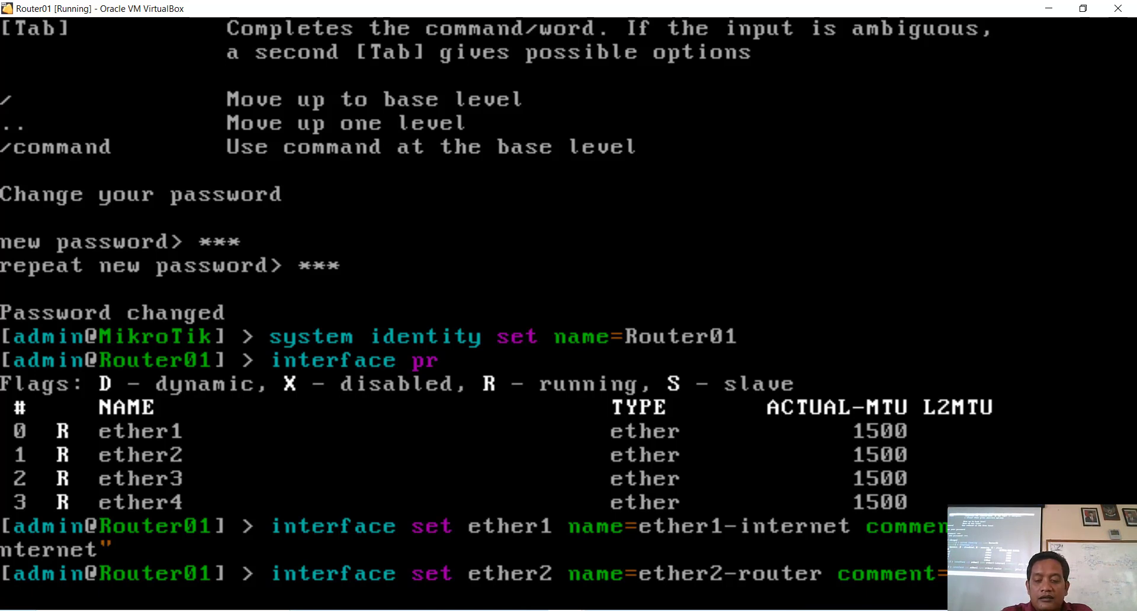
{"action": "type", "text": "router"}
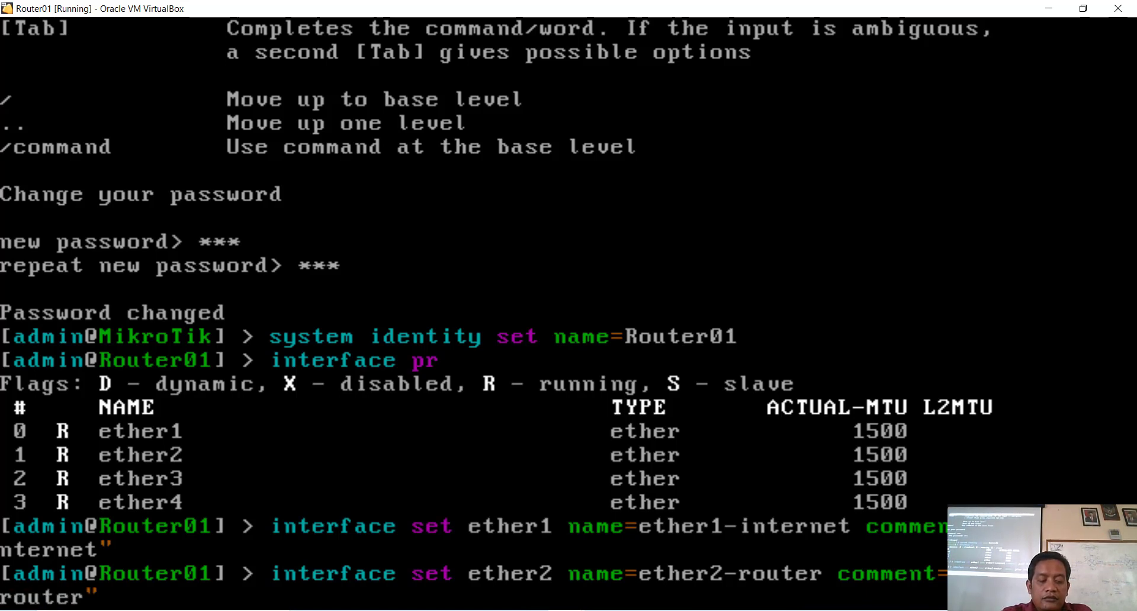
{"action": "key", "text": "Return"}
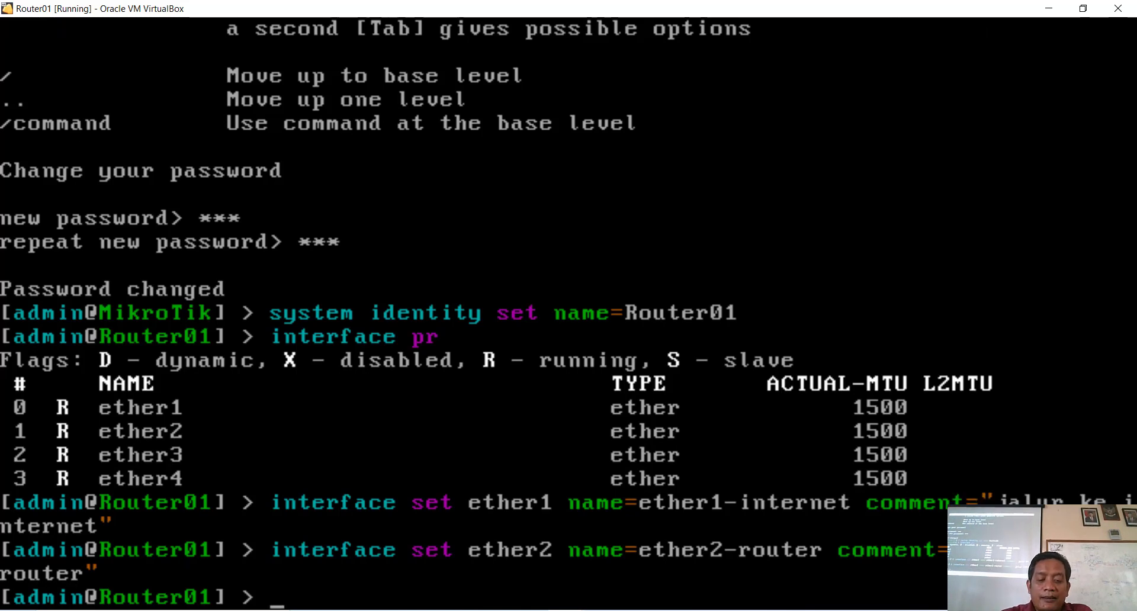
Step: Start an ether3 rename, then abandon it and browse the command history
{"action": "type", "text": "interface s"}
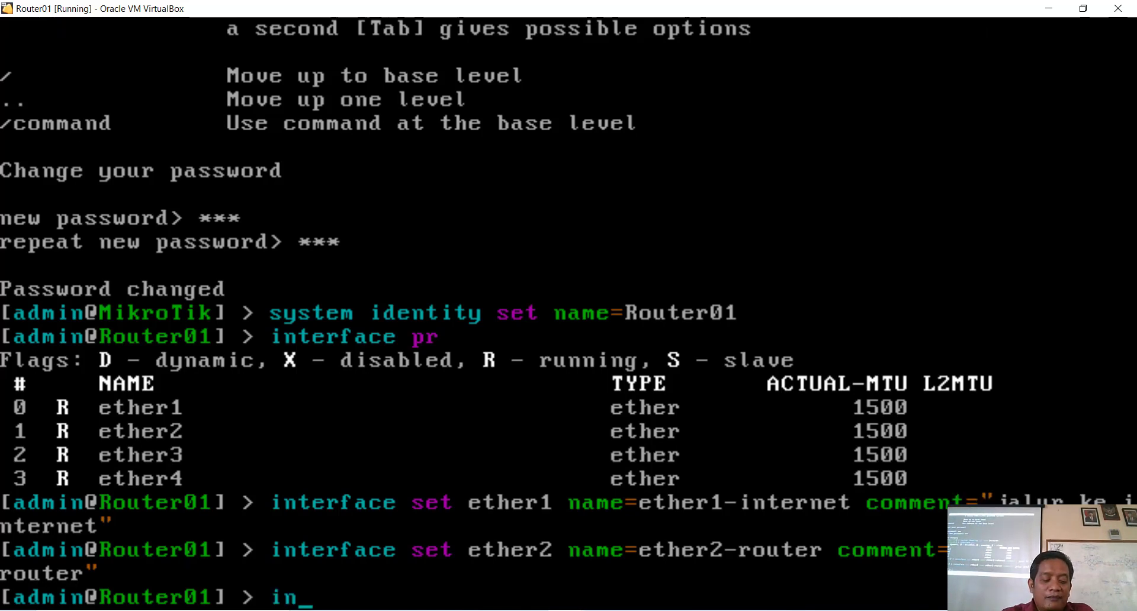
{"action": "type", "text": "et "}
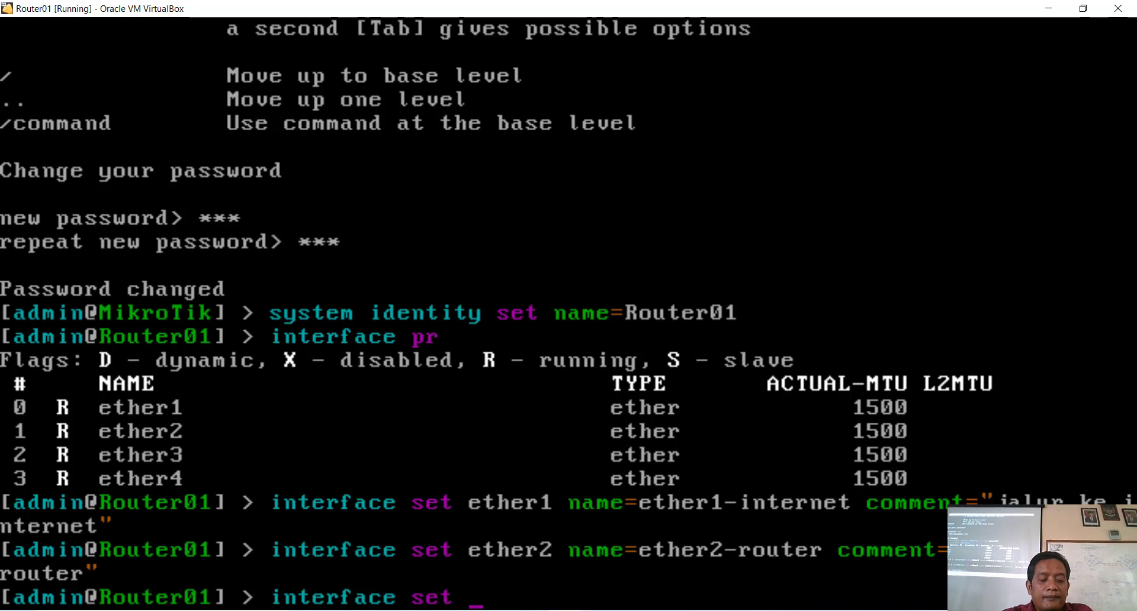
{"action": "type", "text": "ether"}
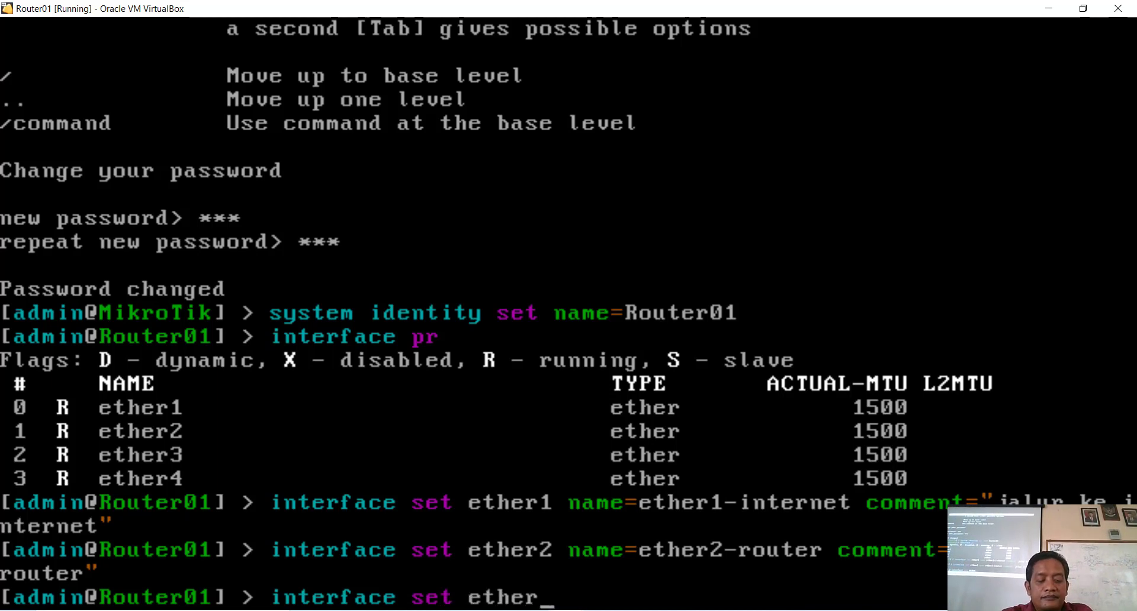
{"action": "type", "text": "3 na"}
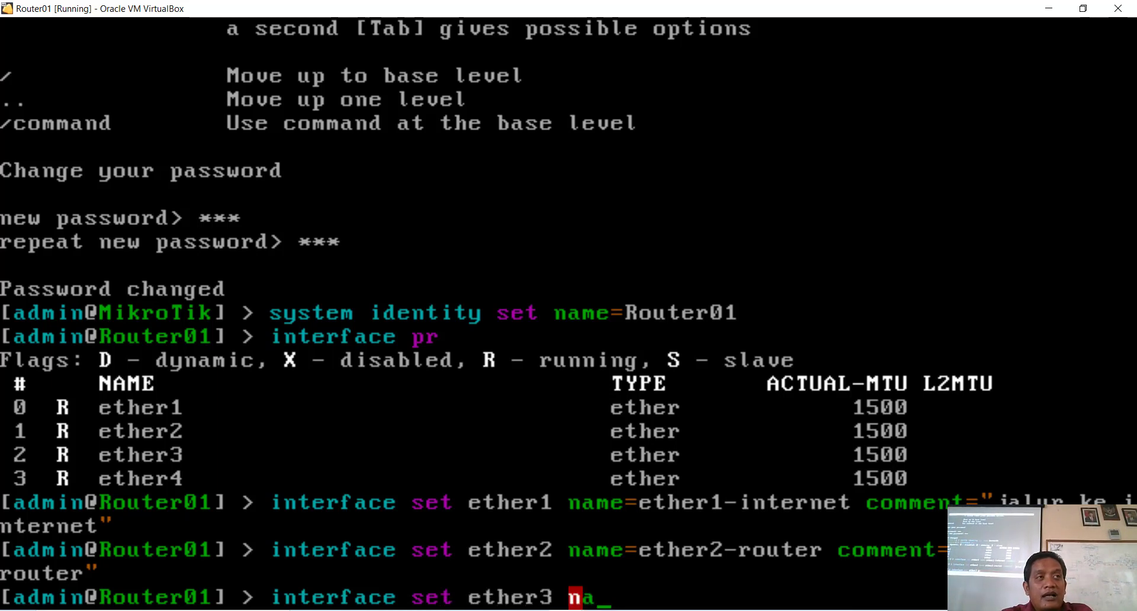
{"action": "key", "text": "Tab"}
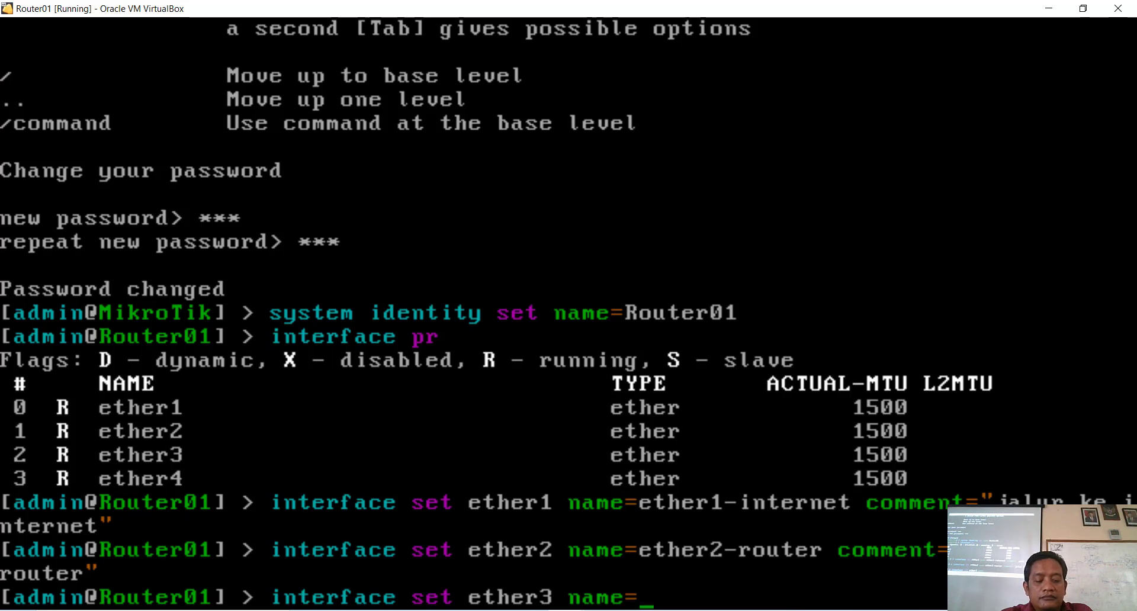
{"action": "type", "text": "the"}
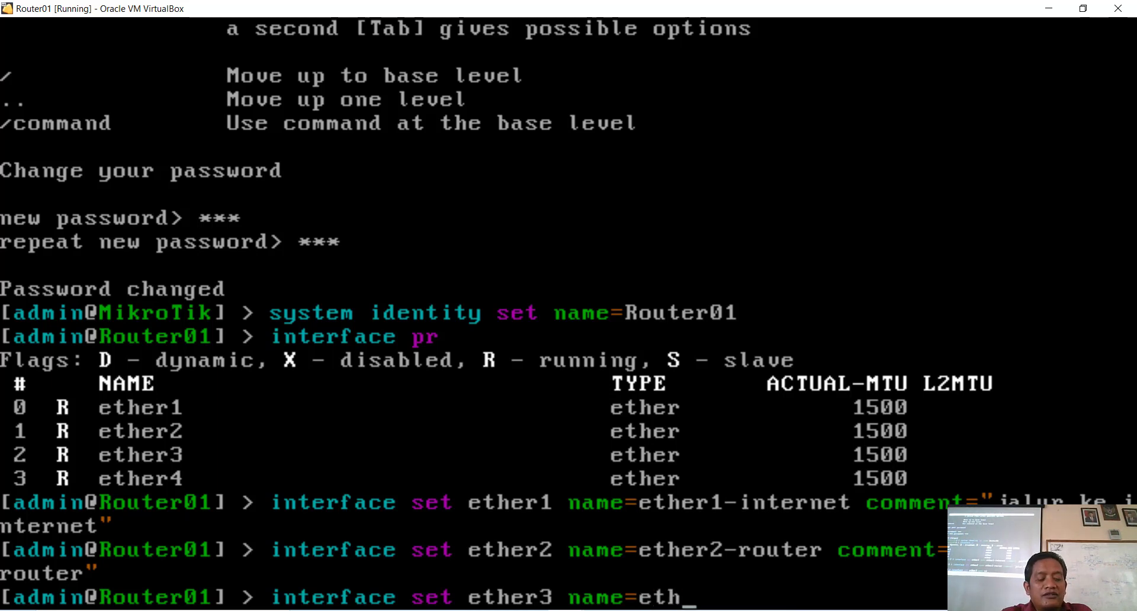
{"action": "key", "text": "Tab"}
{"action": "key", "text": "Tab"}
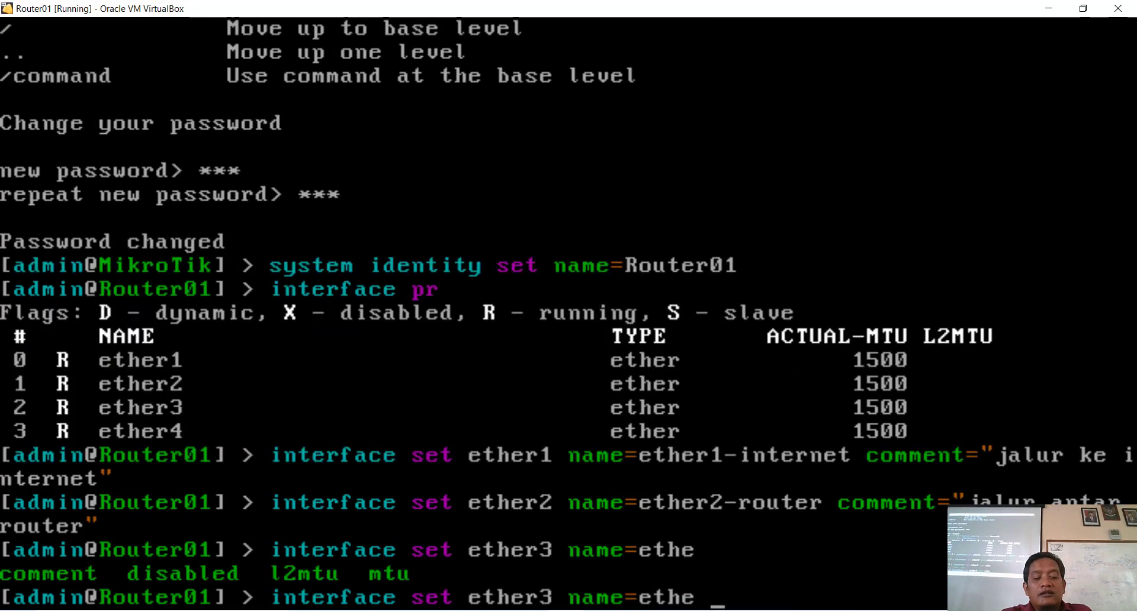
{"action": "key", "text": "BackSpace"}
{"action": "key", "text": "BackSpace"}
{"action": "key", "text": "BackSpace"}
{"action": "key", "text": "BackSpace"}
{"action": "key", "text": "BackSpace"}
{"action": "key", "text": "BackSpace"}
{"action": "key", "text": "BackSpace"}
{"action": "key", "text": "BackSpace"}
{"action": "key", "text": "BackSpace"}
{"action": "key", "text": "BackSpace"}
{"action": "key", "text": "BackSpace"}
{"action": "key", "text": "BackSpace"}
{"action": "key", "text": "BackSpace"}
{"action": "key", "text": "BackSpace"}
{"action": "key", "text": "BackSpace"}
{"action": "key", "text": "BackSpace"}
{"action": "key", "text": "BackSpace"}
{"action": "key", "text": "BackSpace"}
{"action": "key", "text": "BackSpace"}
{"action": "key", "text": "BackSpace"}
{"action": "key", "text": "BackSpace"}
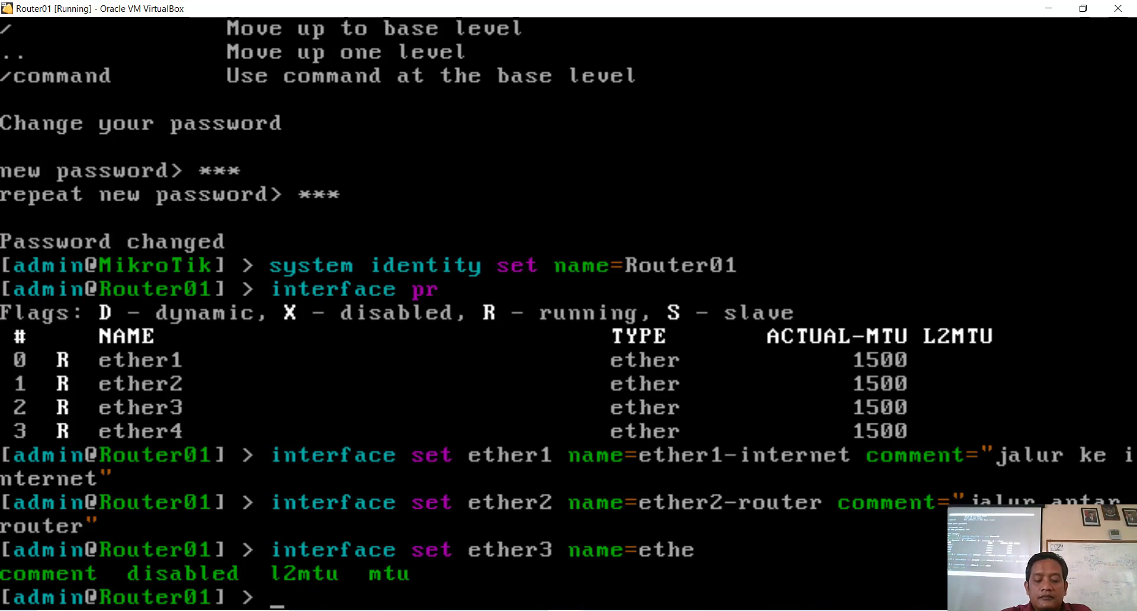
{"action": "key", "text": "Up"}
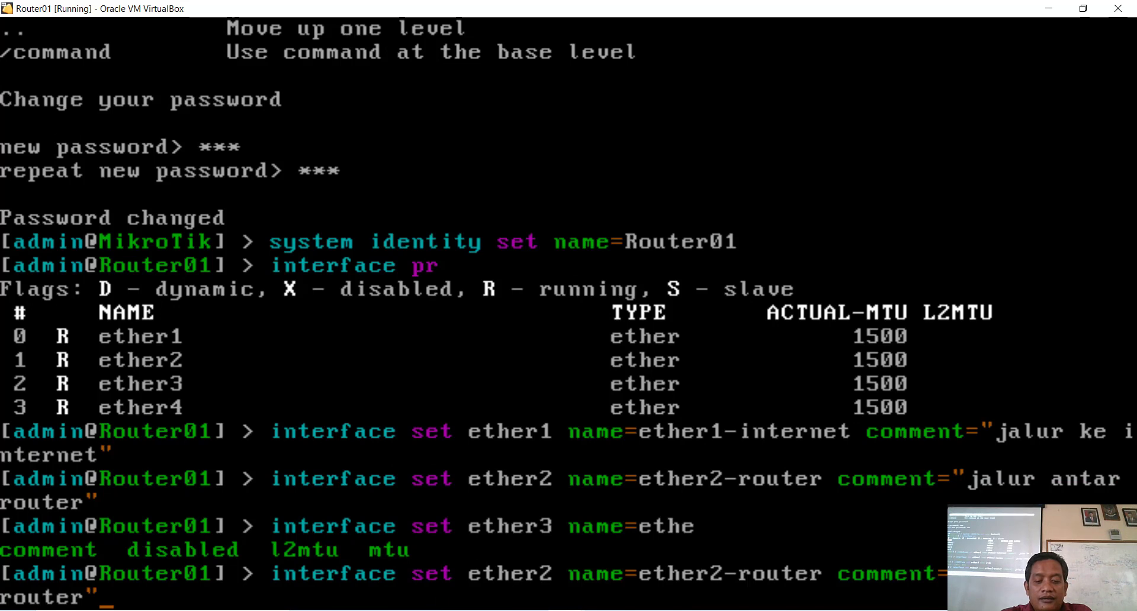
{"action": "key", "text": "Up"}
{"action": "key", "text": "Up"}
{"action": "key", "text": "Up"}
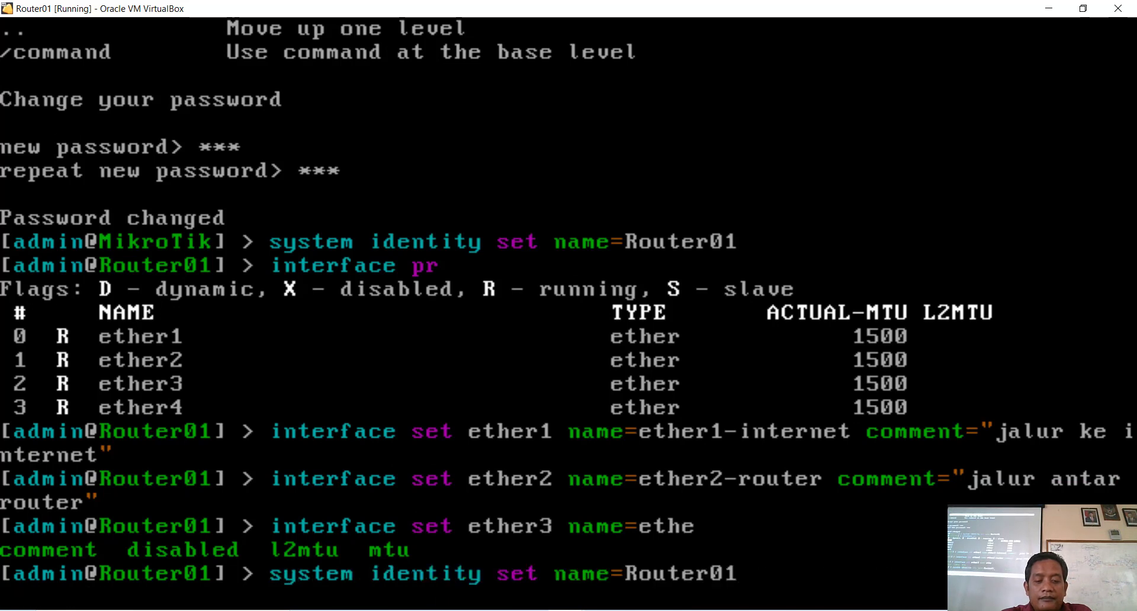
{"action": "key", "text": "Up"}
{"action": "key", "text": "Up"}
{"action": "key", "text": "Up"}
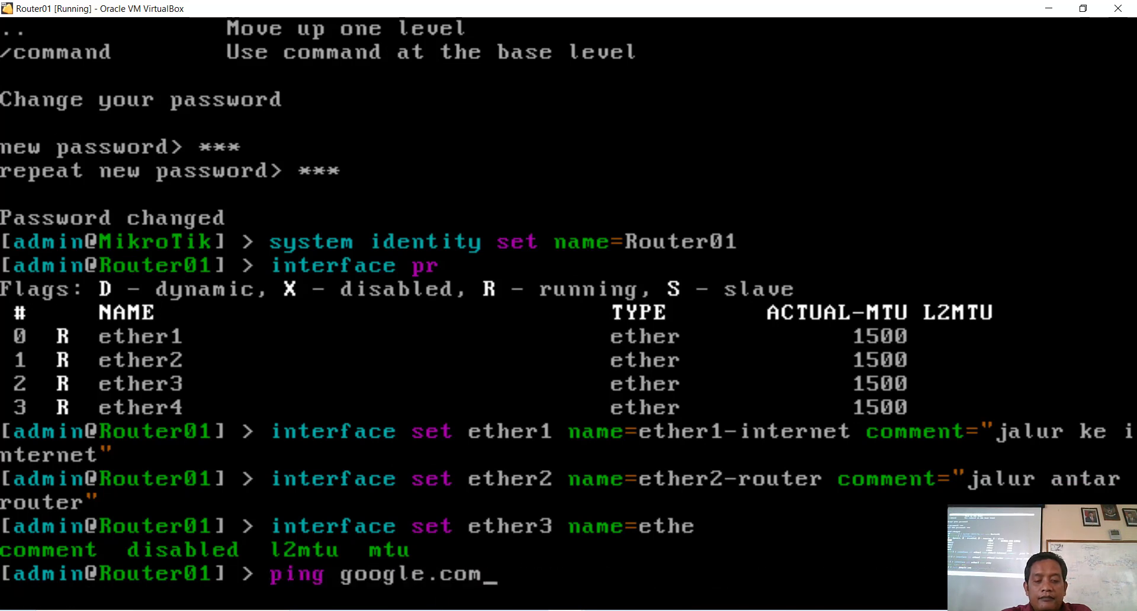
{"action": "key", "text": "Down"}
{"action": "key", "text": "Down"}
{"action": "key", "text": "Down"}
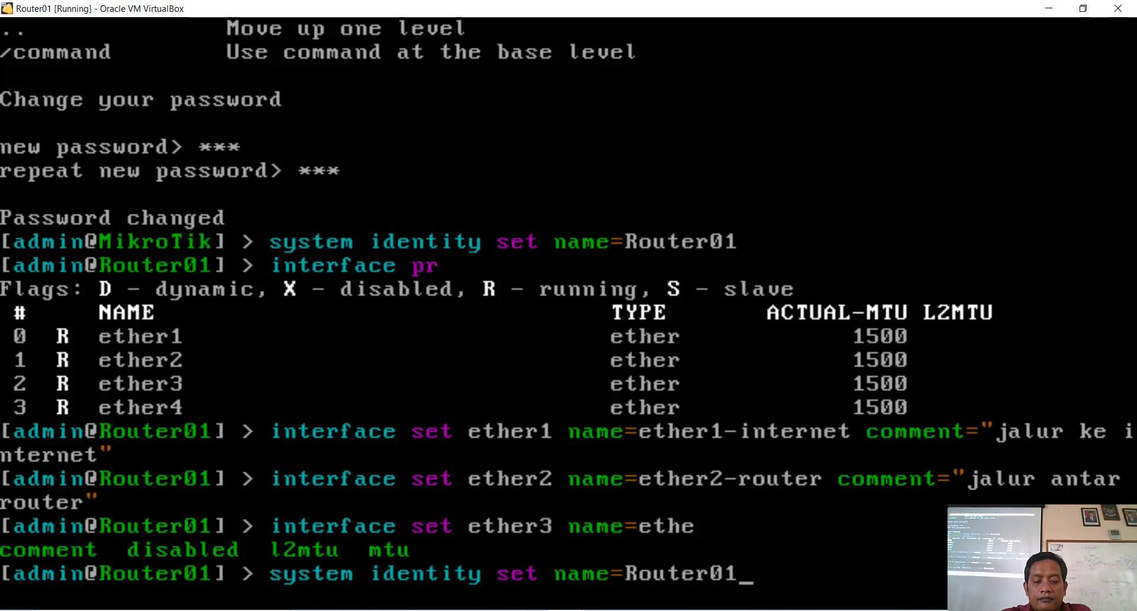
{"action": "key", "text": "Down"}
{"action": "key", "text": "Down"}
{"action": "key", "text": "Down"}
{"action": "key", "text": "Down"}
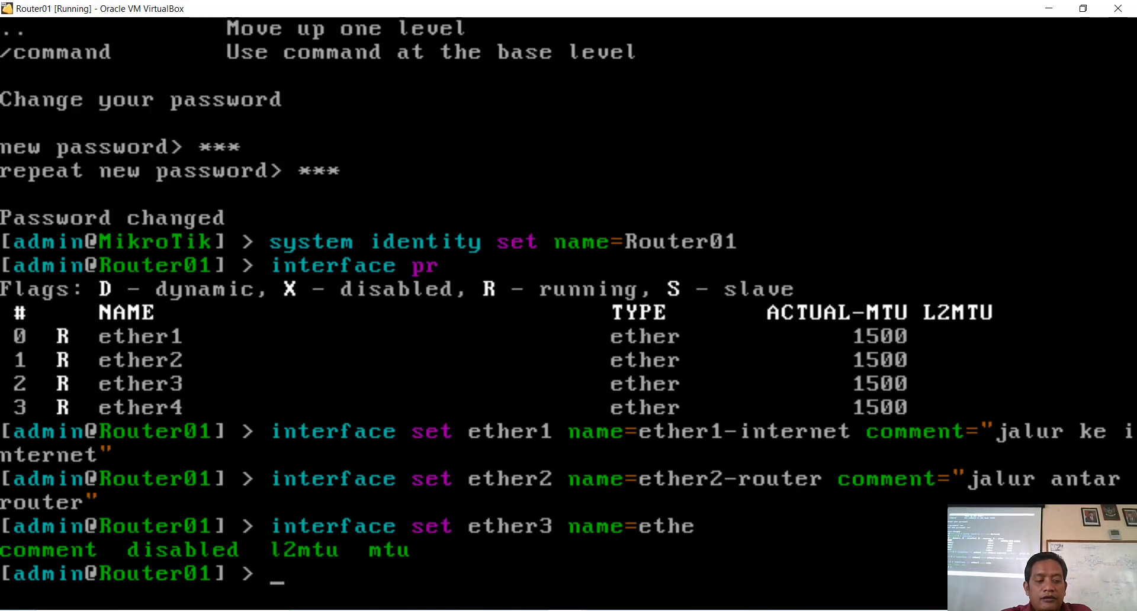
Step: Edit the recalled ether2 command to rename ether3 to ether3-host with a comment
{"action": "key", "text": "Up"}
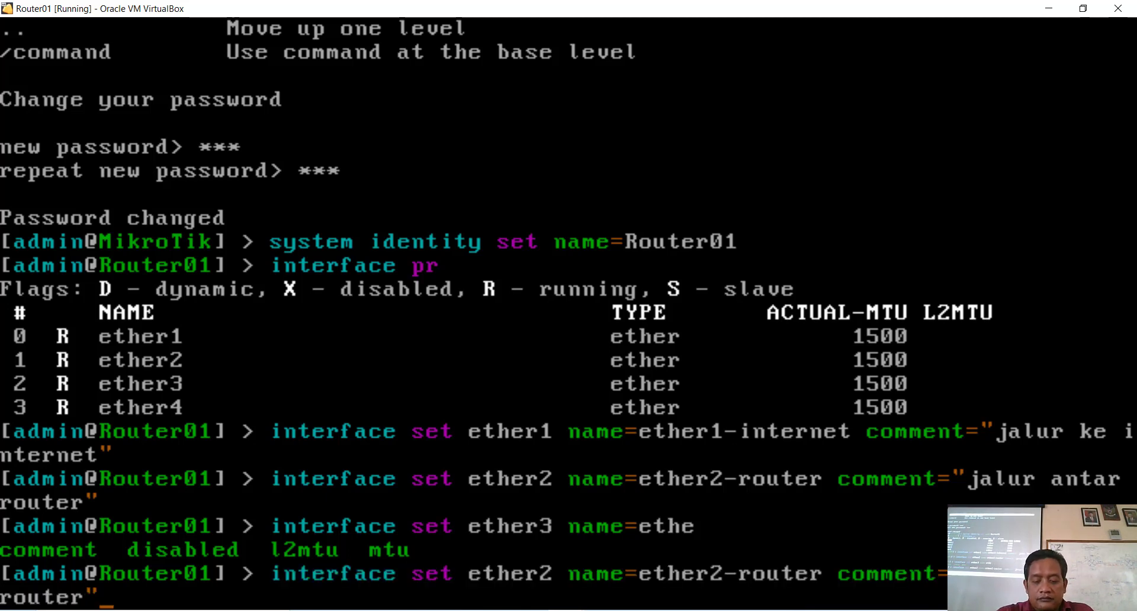
{"action": "key", "text": "BackSpace"}
{"action": "key", "text": "BackSpace"}
{"action": "key", "text": "BackSpace"}
{"action": "key", "text": "BackSpace"}
{"action": "key", "text": "BackSpace"}
{"action": "key", "text": "BackSpace"}
{"action": "key", "text": "BackSpace"}
{"action": "key", "text": "BackSpace"}
{"action": "key", "text": "BackSpace"}
{"action": "key", "text": "BackSpace"}
{"action": "key", "text": "BackSpace"}
{"action": "key", "text": "BackSpace"}
{"action": "key", "text": "BackSpace"}
{"action": "key", "text": "BackSpace"}
{"action": "key", "text": "BackSpace"}
{"action": "key", "text": "BackSpace"}
{"action": "key", "text": "BackSpace"}
{"action": "key", "text": "BackSpace"}
{"action": "key", "text": "BackSpace"}
{"action": "key", "text": "BackSpace"}
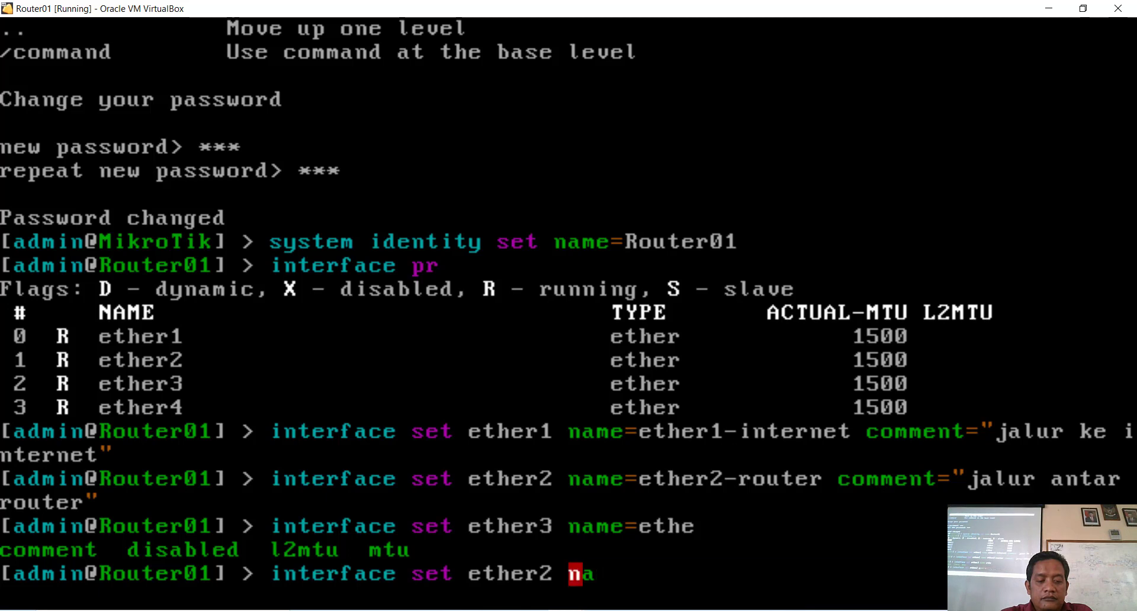
{"action": "key", "text": "BackSpace"}
{"action": "key", "text": "BackSpace"}
{"action": "key", "text": "BackSpace"}
{"action": "key", "text": "BackSpace"}
{"action": "type", "text": "3"}
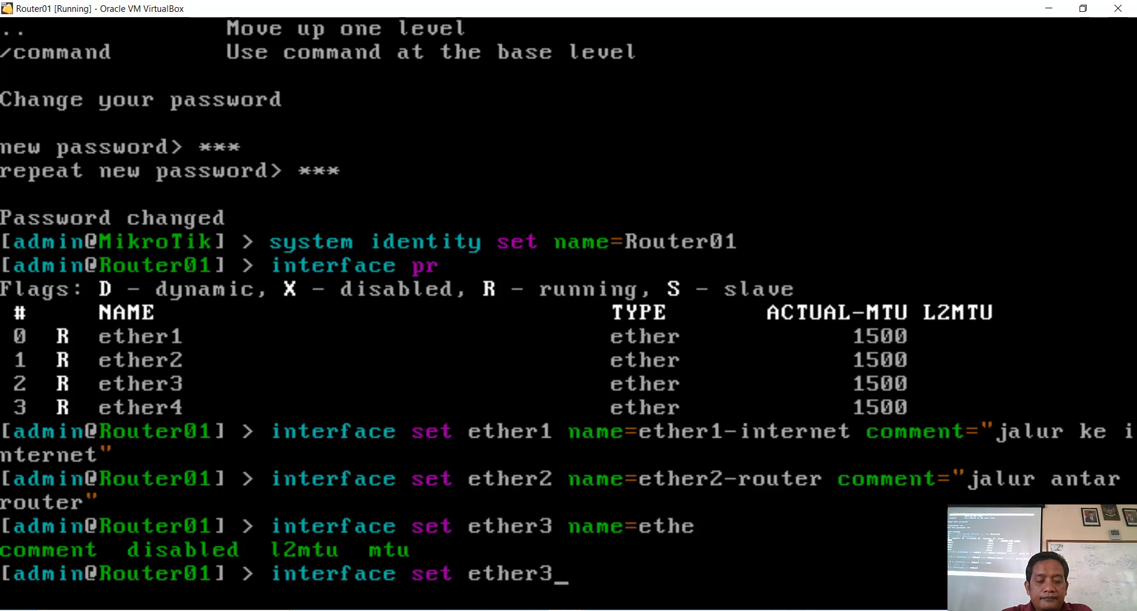
{"action": "type", "text": " na"}
{"action": "key", "text": "Tab"}
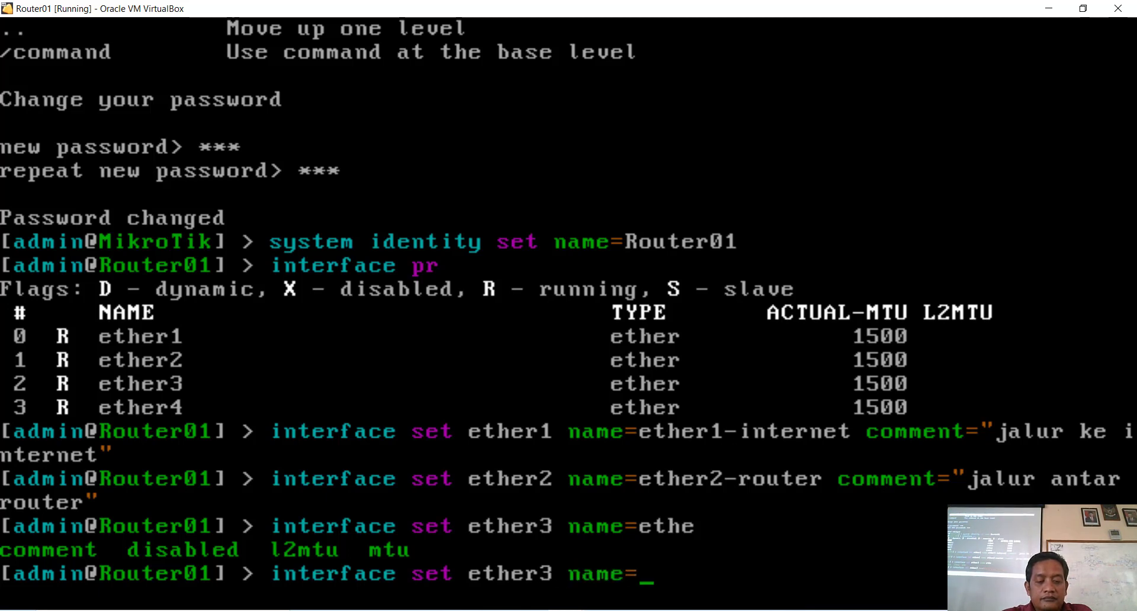
{"action": "type", "text": "ethe"}
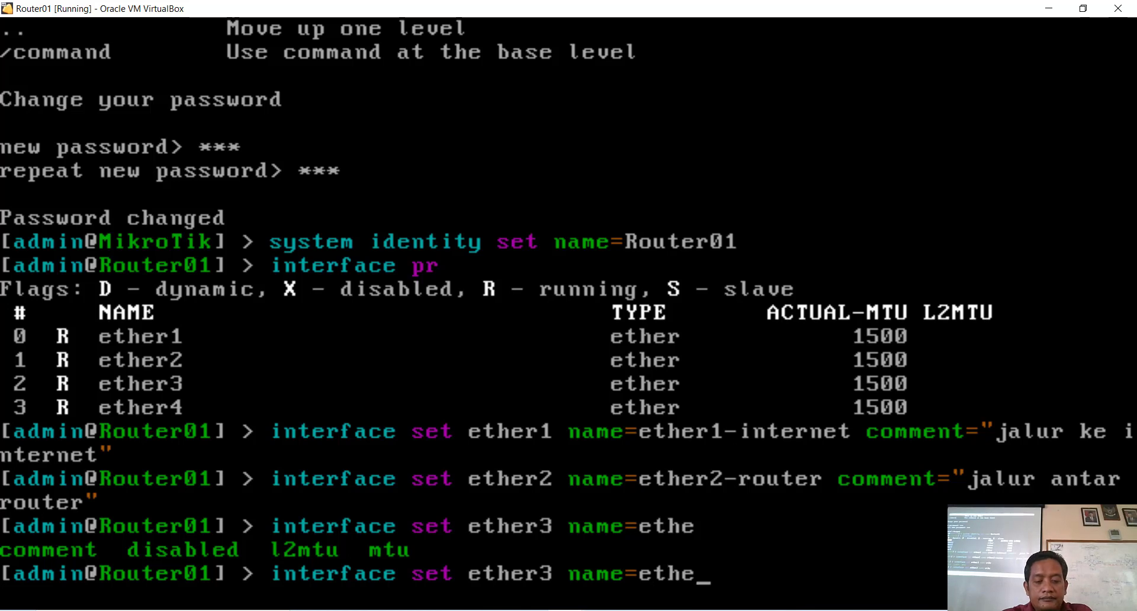
{"action": "type", "text": "r3"}
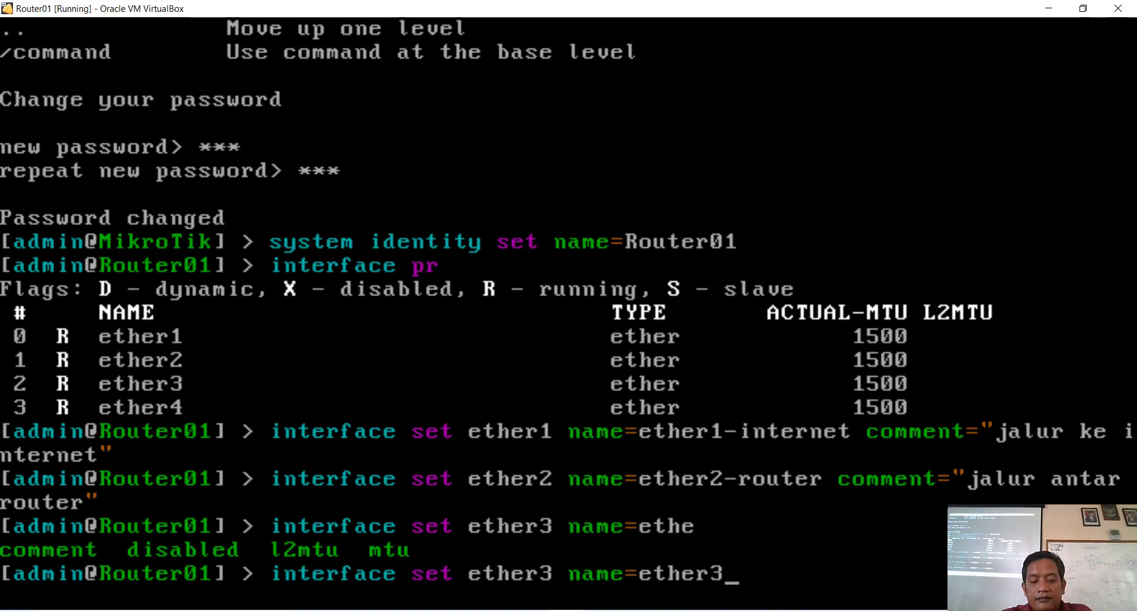
{"action": "type", "text": "-ho"}
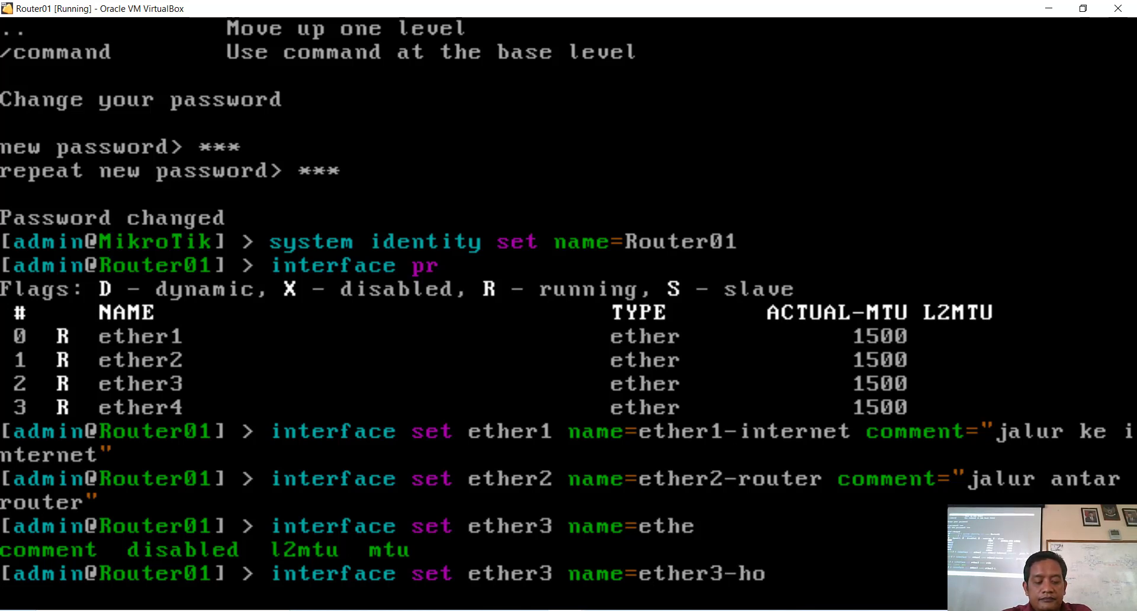
{"action": "type", "text": "st co"}
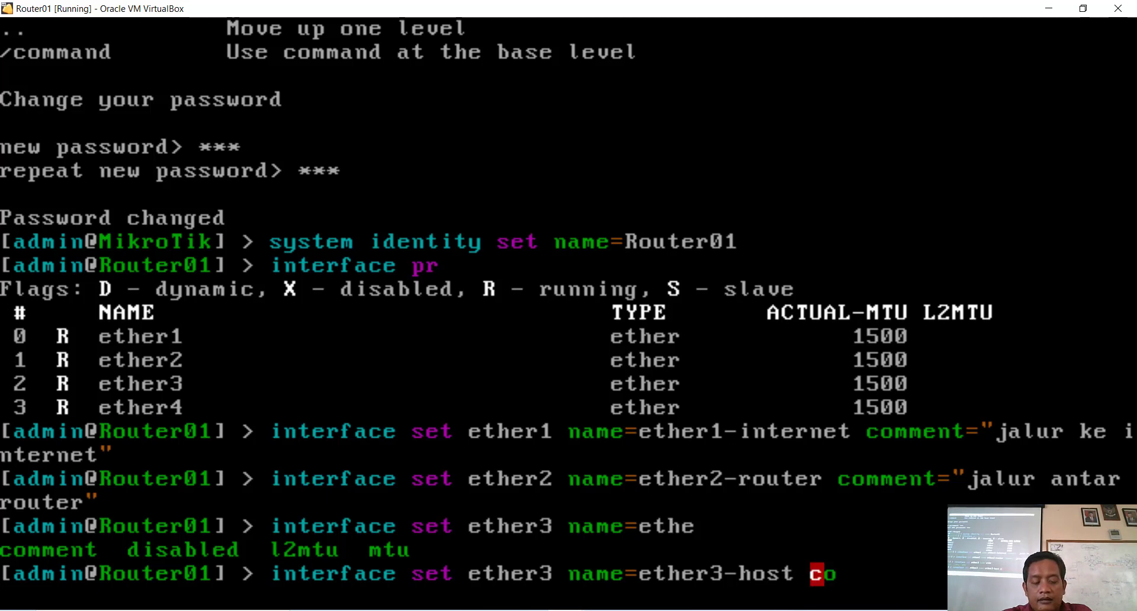
{"action": "key", "text": "Tab"}
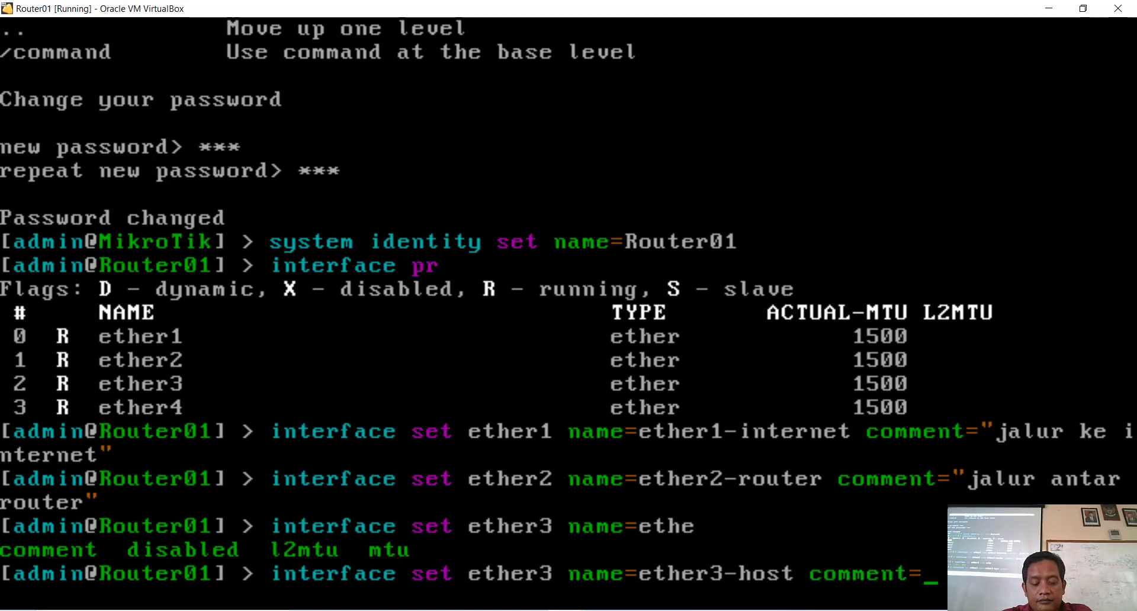
{"action": "type", "text": "\"j"}
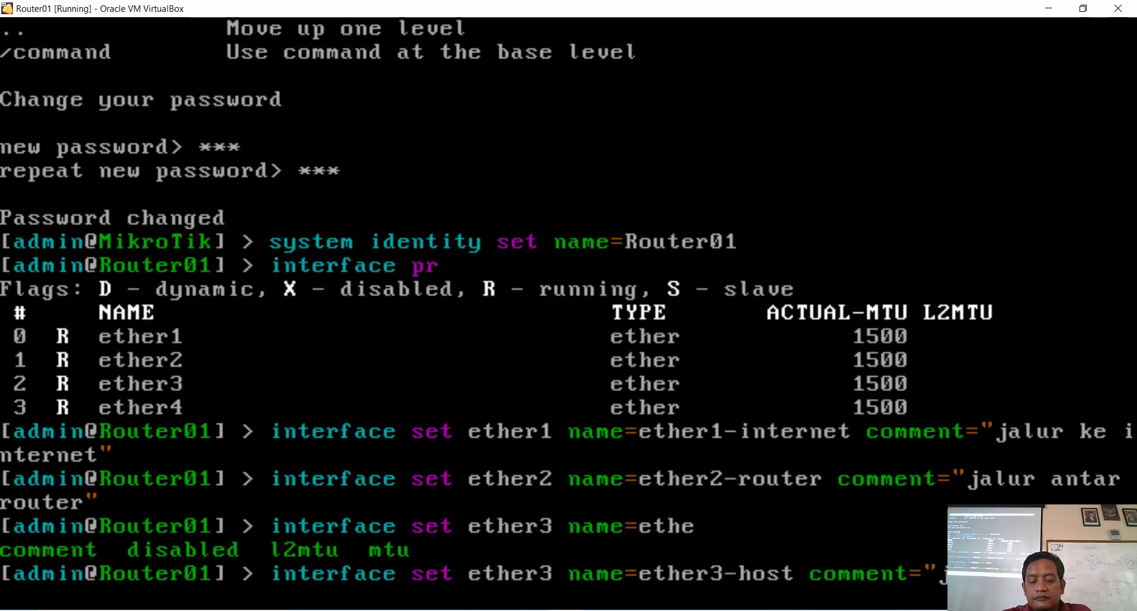
{"action": "key", "text": "Return"}
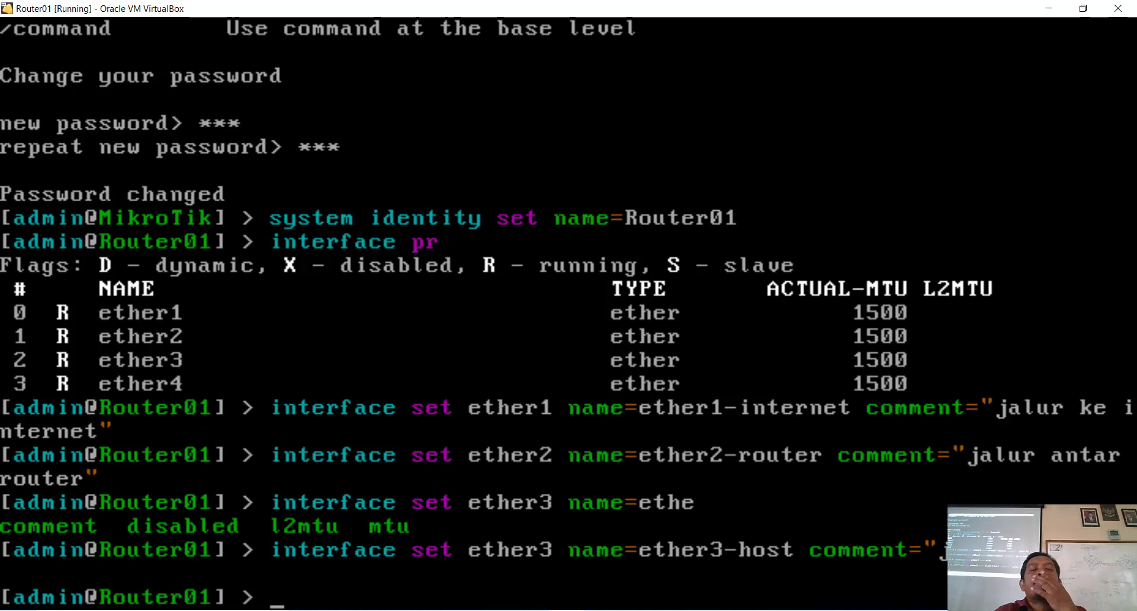
{"action": "type", "text": "i"}
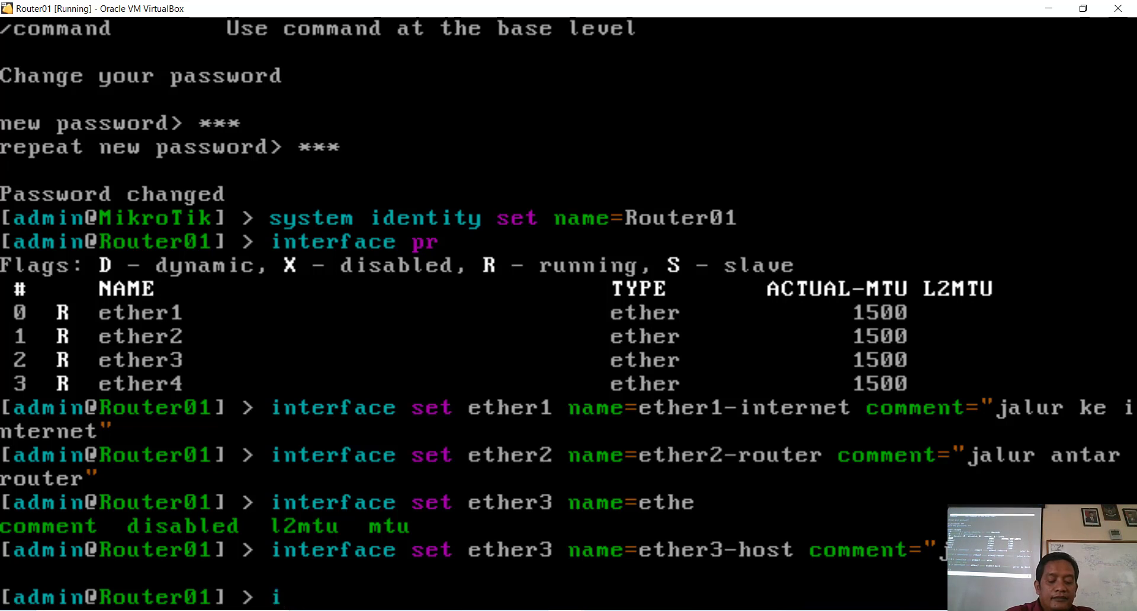
{"action": "type", "text": "nterface set"}
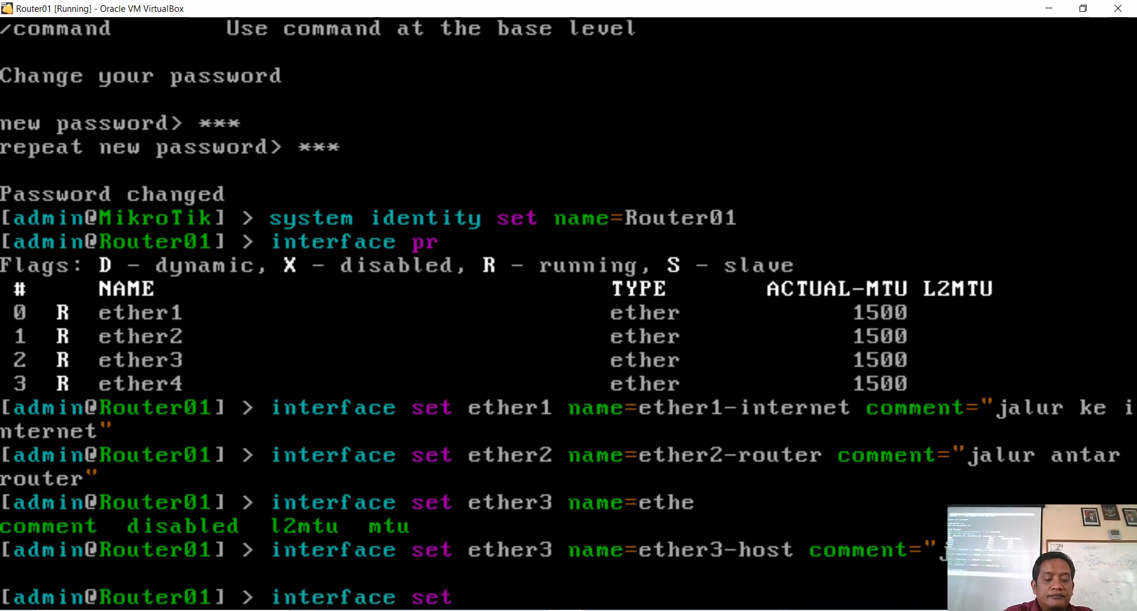
{"action": "type", "text": " eth"}
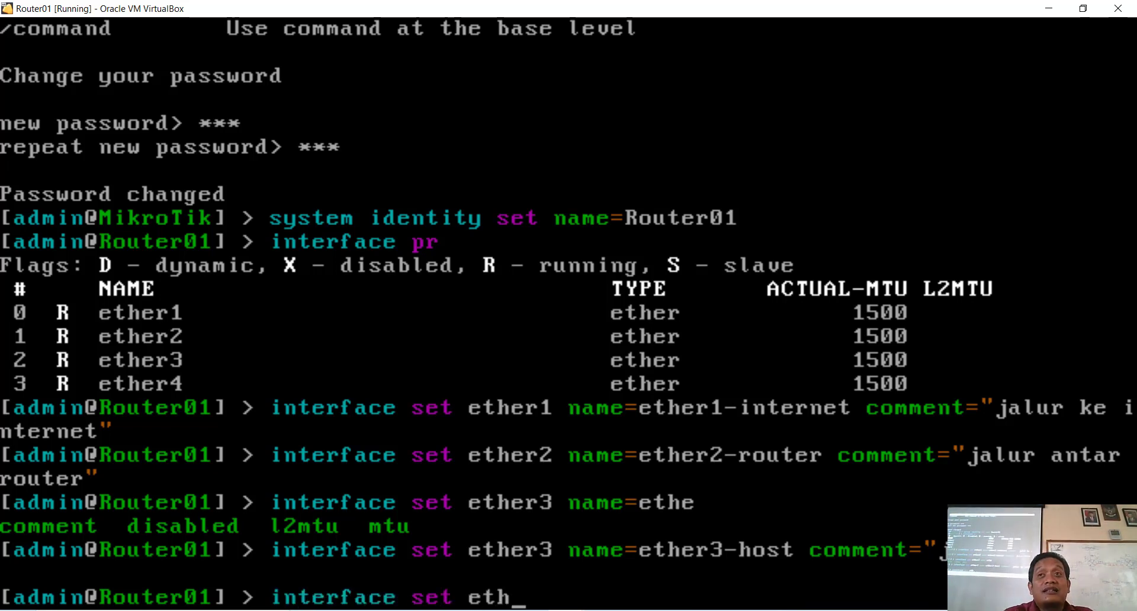
{"action": "type", "text": "er4"}
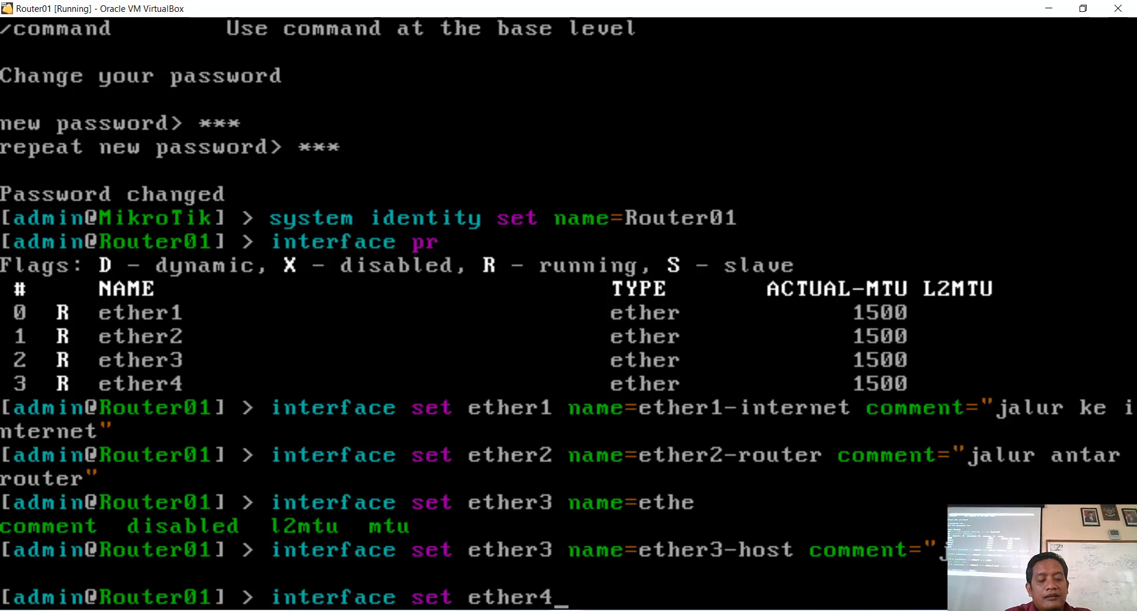
{"action": "type", "text": " na"}
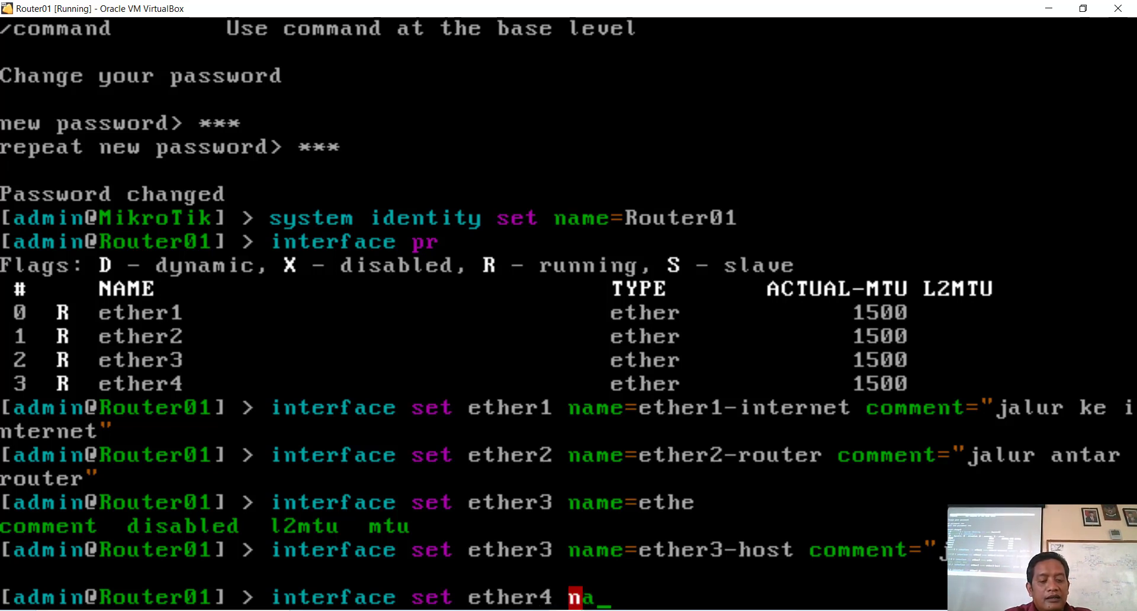
Step: Rename ether4 to ether4-lokal1 with the comment "jalur ke lab tkj1"
{"action": "key", "text": "Tab"}
{"action": "type", "text": "ethe"}
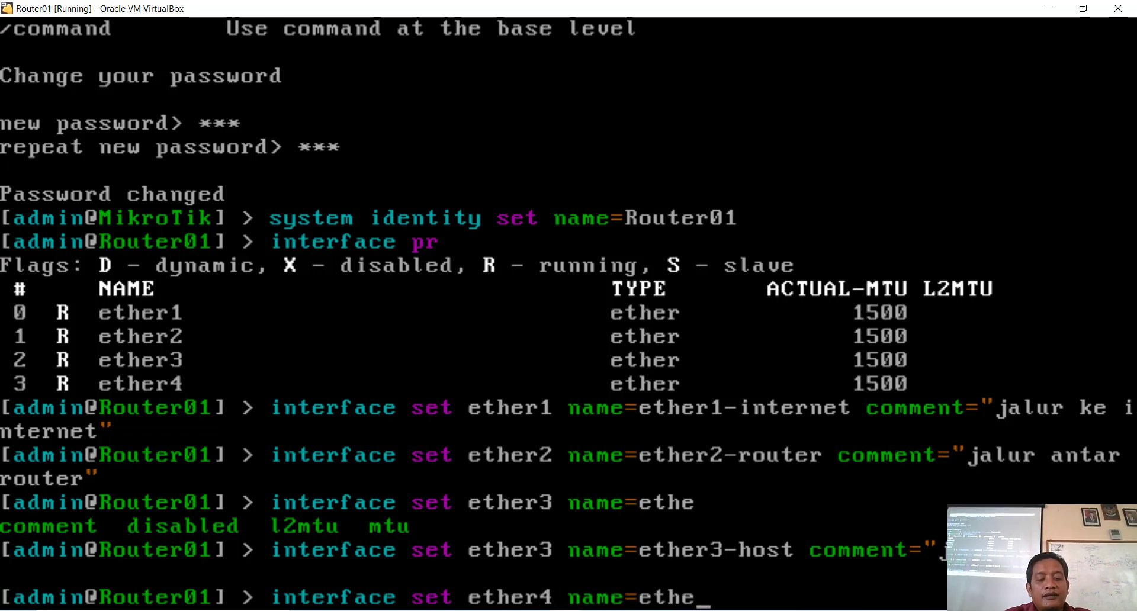
{"action": "type", "text": "r4-"}
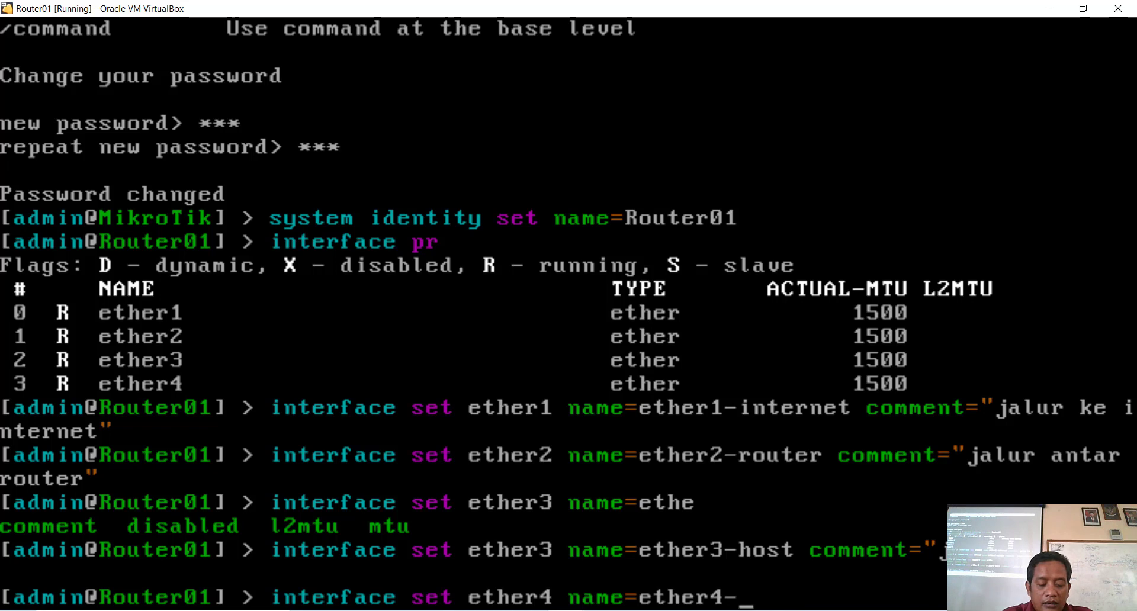
{"action": "type", "text": "lokal"}
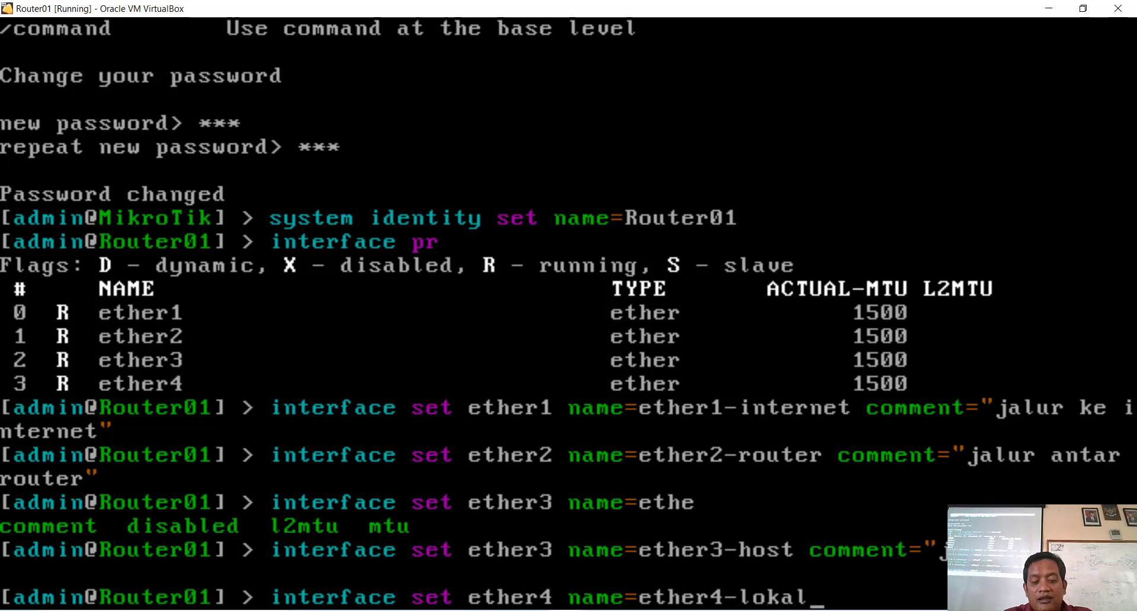
{"action": "type", "text": "1"}
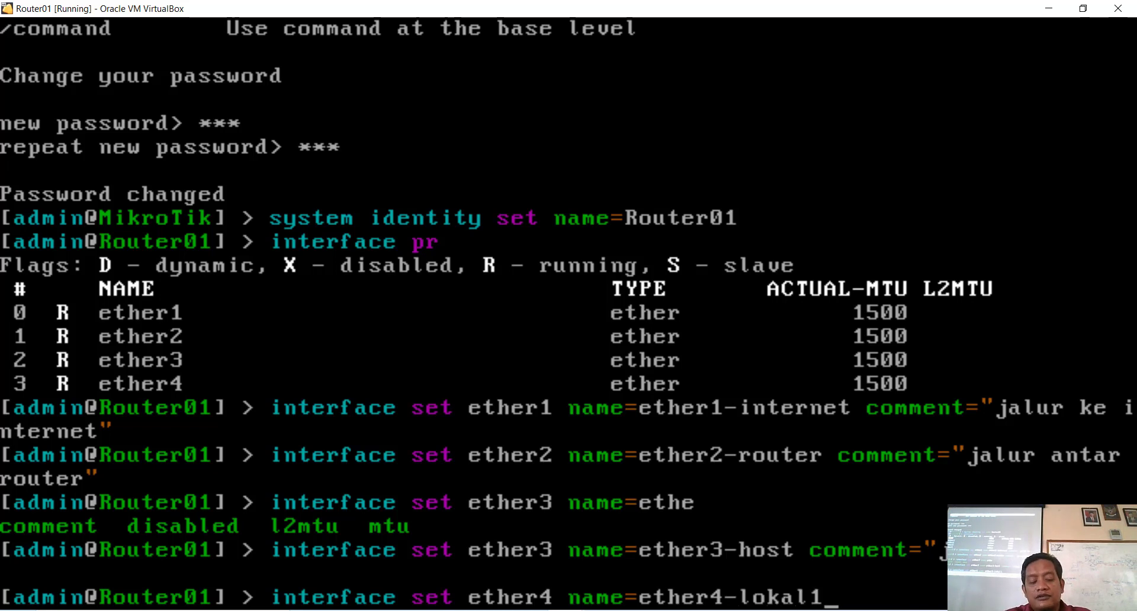
{"action": "type", "text": " co"}
{"action": "key", "text": "Tab"}
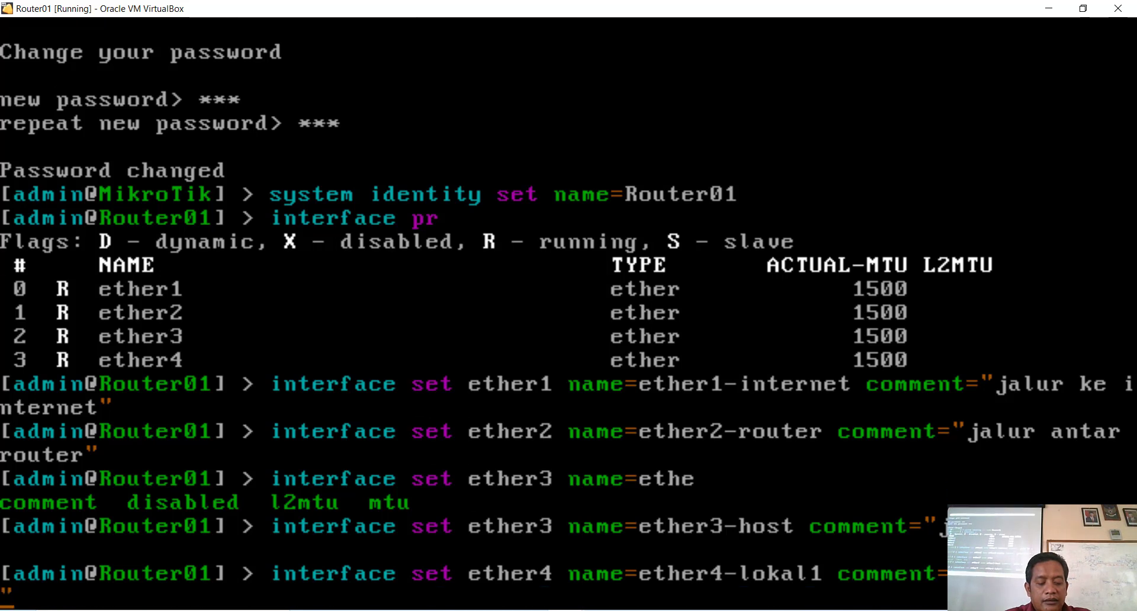
{"action": "type", "text": "tj"}
{"action": "key", "text": "BackSpace"}
{"action": "type", "text": "kj"}
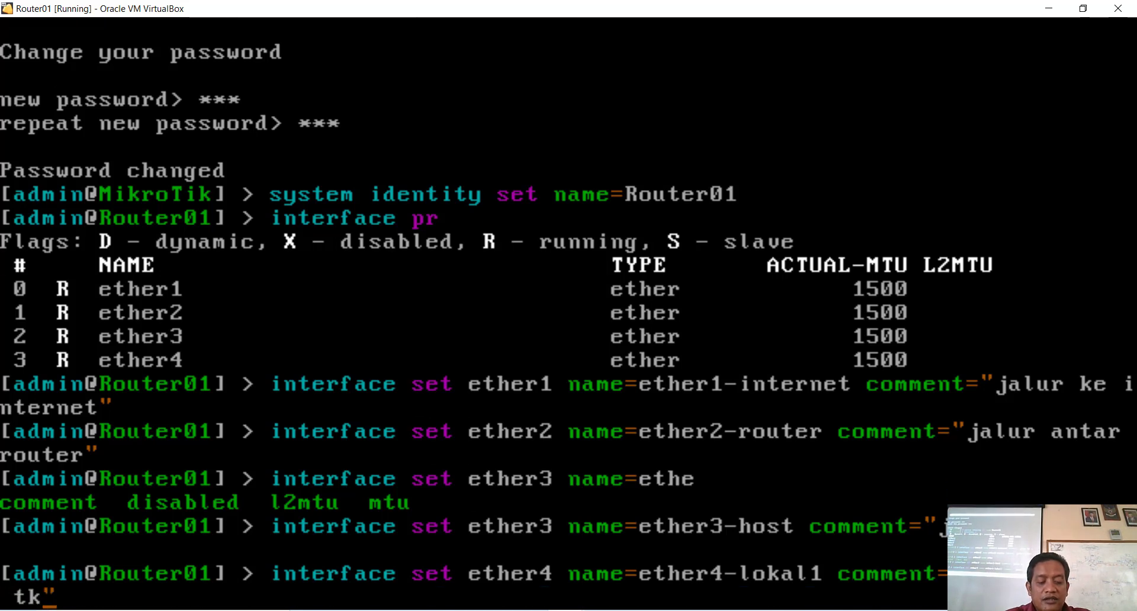
{"action": "type", "text": "1"}
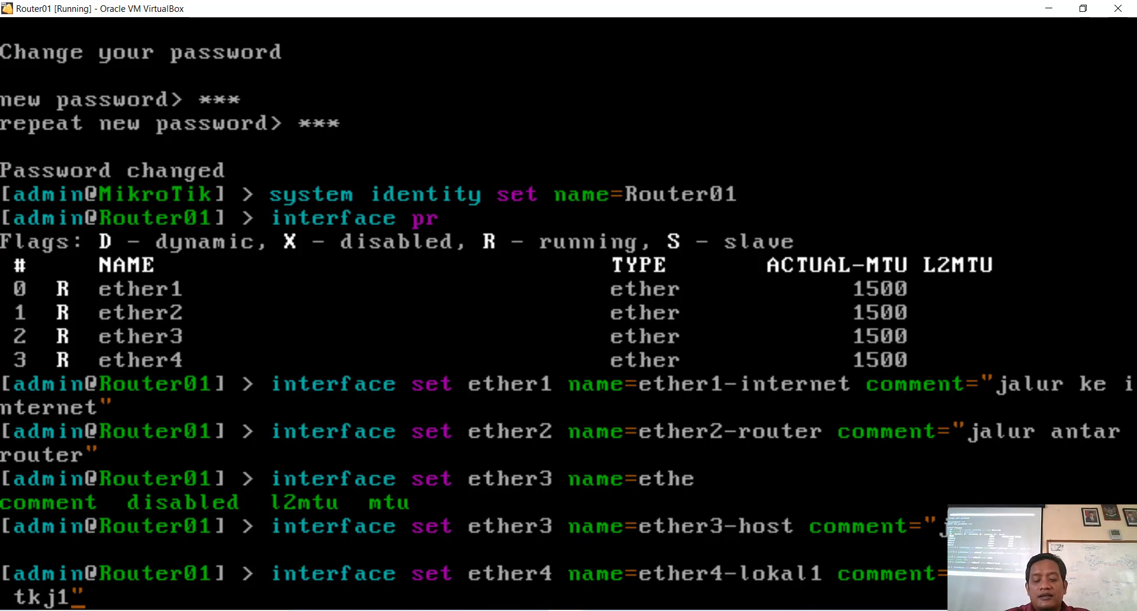
{"action": "key", "text": "Return"}
{"action": "key", "text": "Return"}
{"action": "key", "text": "Return"}
{"action": "key", "text": "Return"}
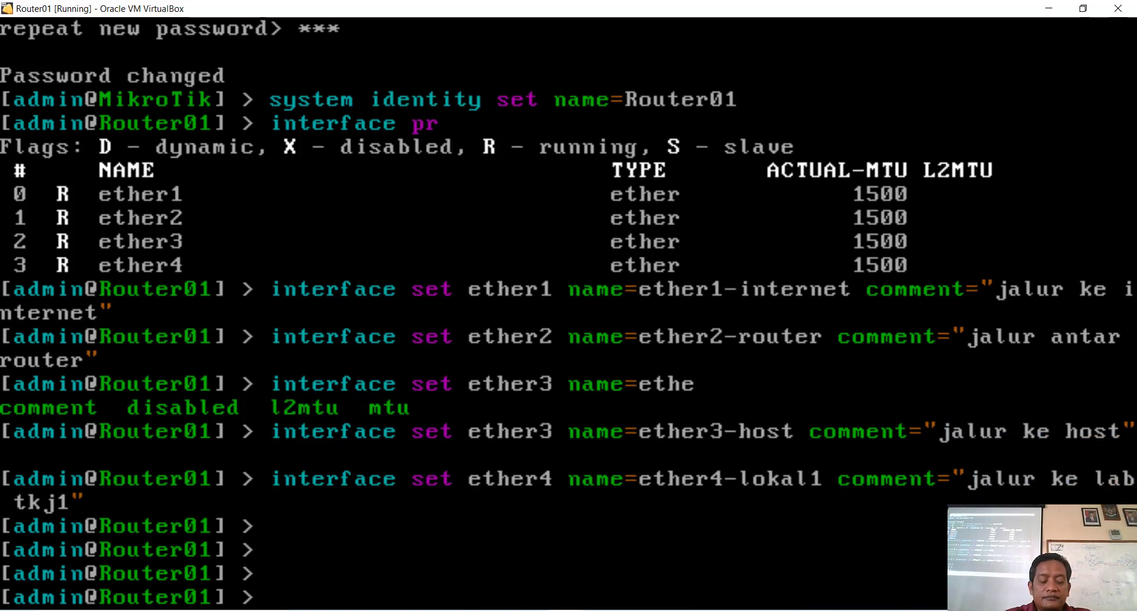
Step: Print the interface list to check the four new names and comments
{"action": "type", "text": "in"}
{"action": "key", "text": "Tab"}
{"action": "type", "text": "pr"}
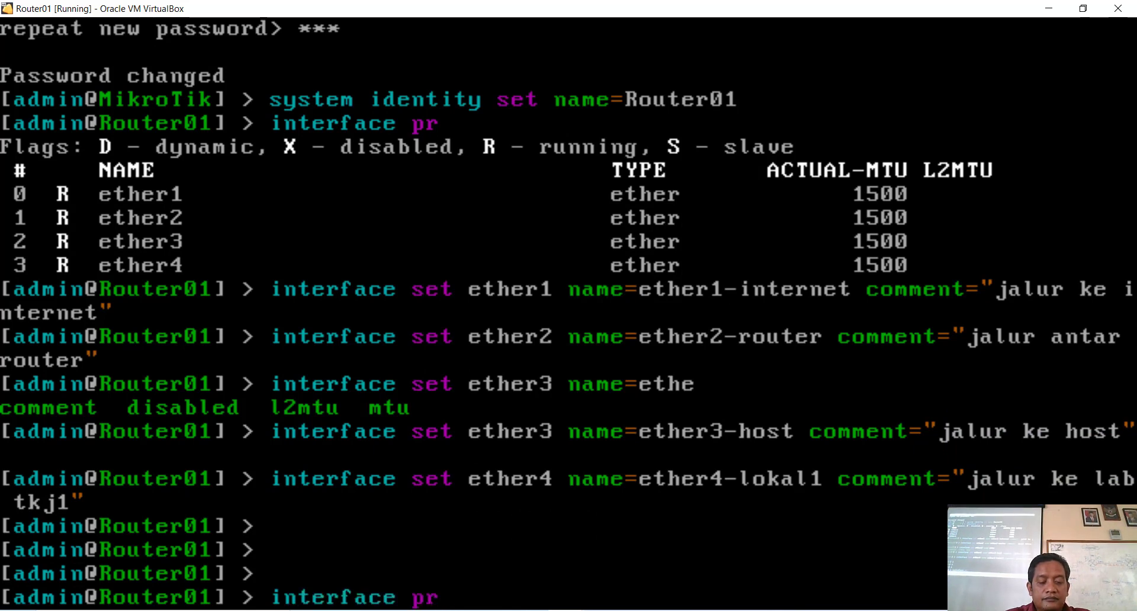
{"action": "key", "text": "Tab"}
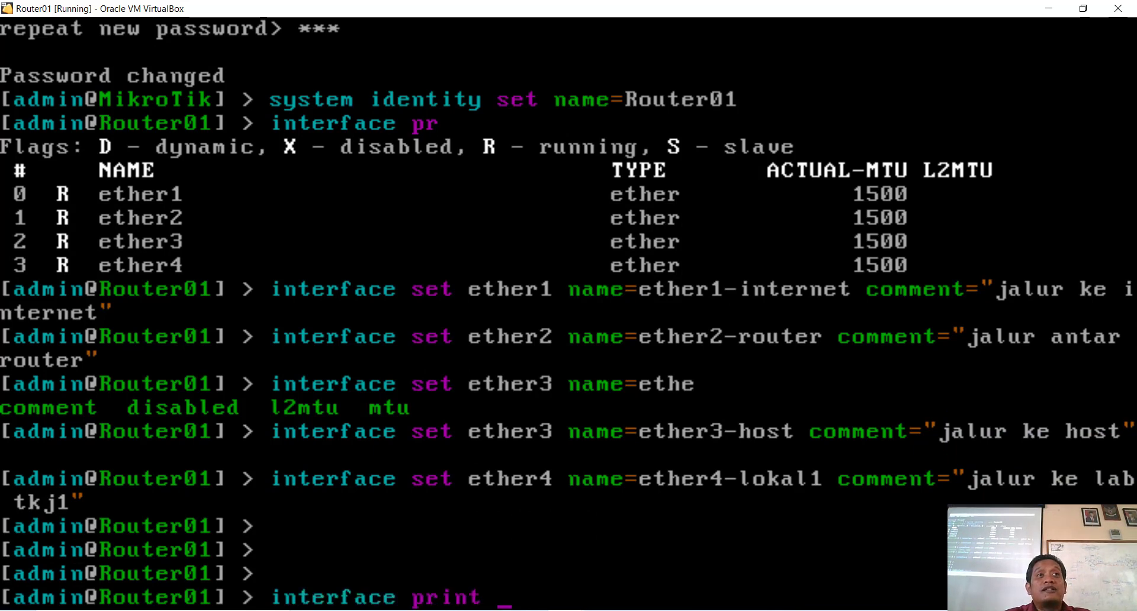
{"action": "key", "text": "Return"}
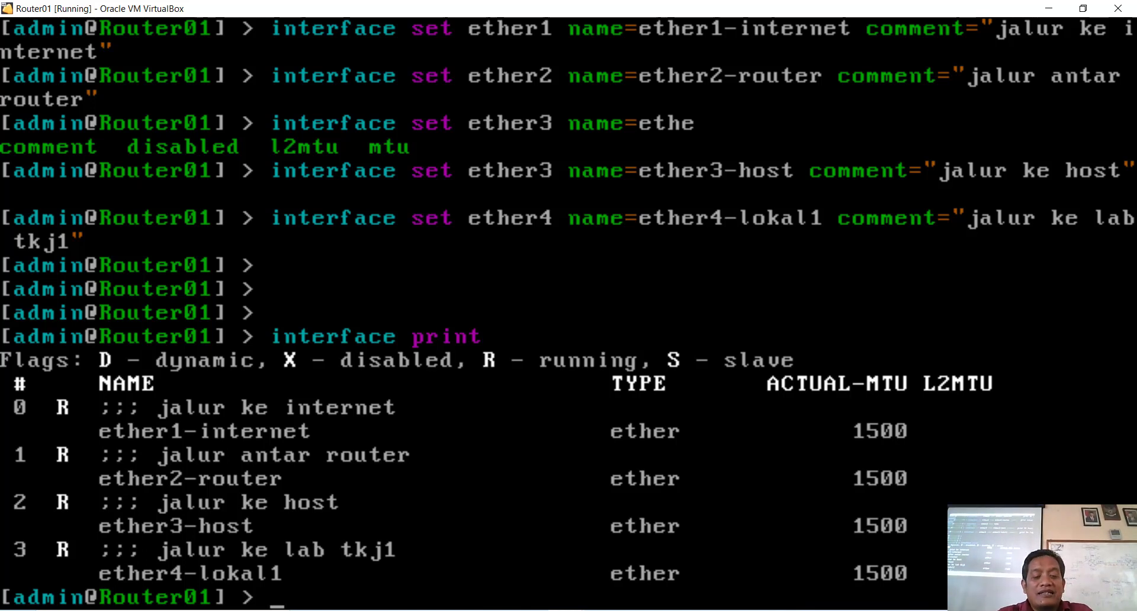
Step: Print IP addresses, showing dynamic 192.168.181.63/24 on ether1-internet
{"action": "type", "text": "ip ad"}
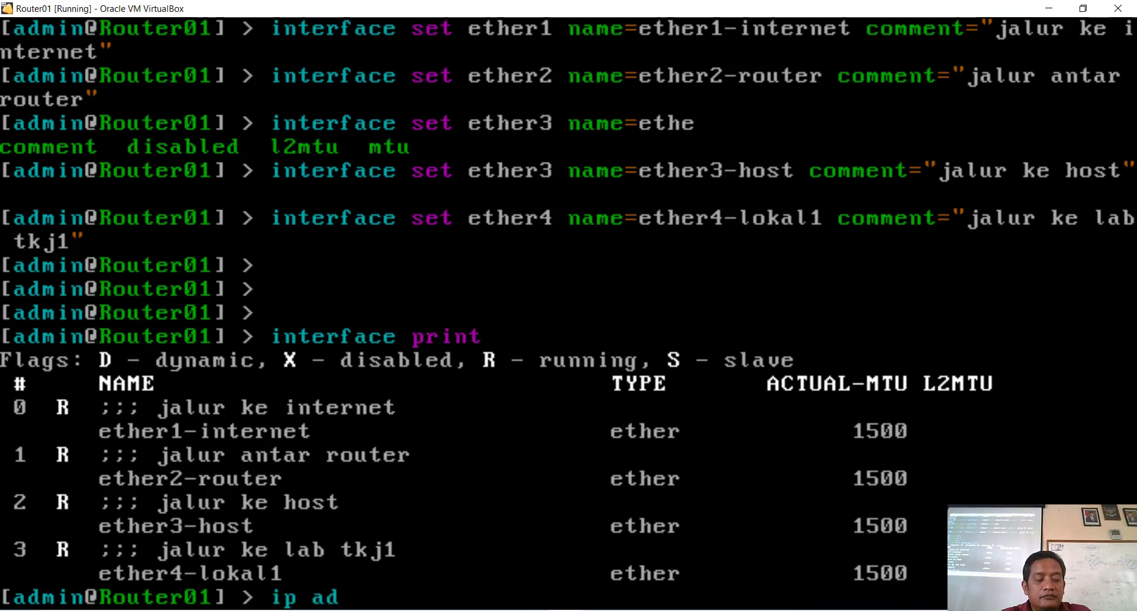
{"action": "key", "text": "Tab"}
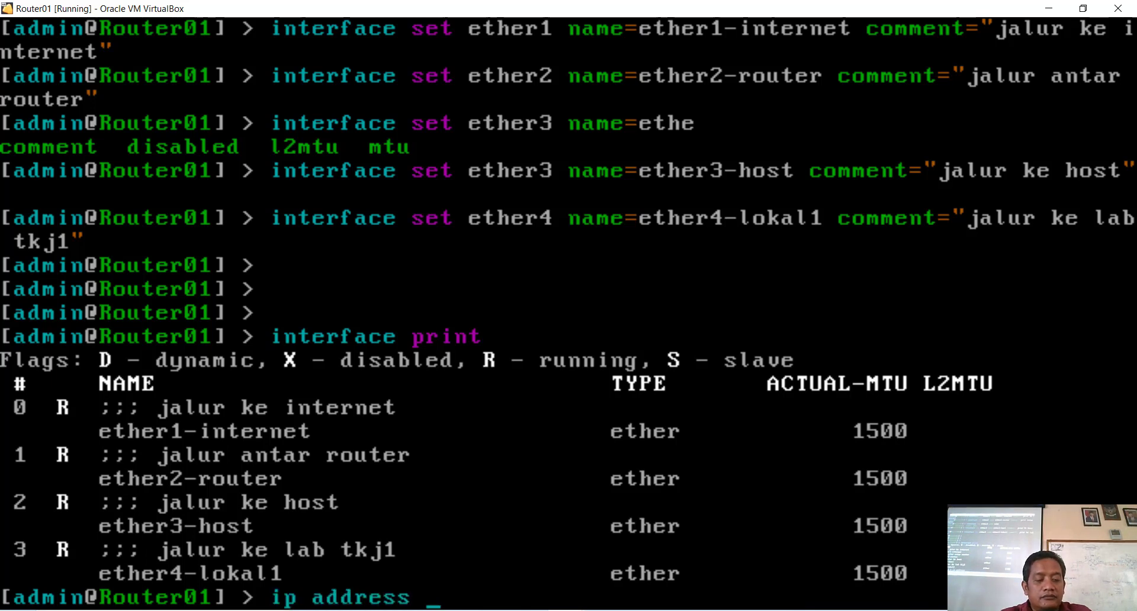
{"action": "type", "text": "pe"}
{"action": "key", "text": "BackSpace"}
{"action": "type", "text": "r"}
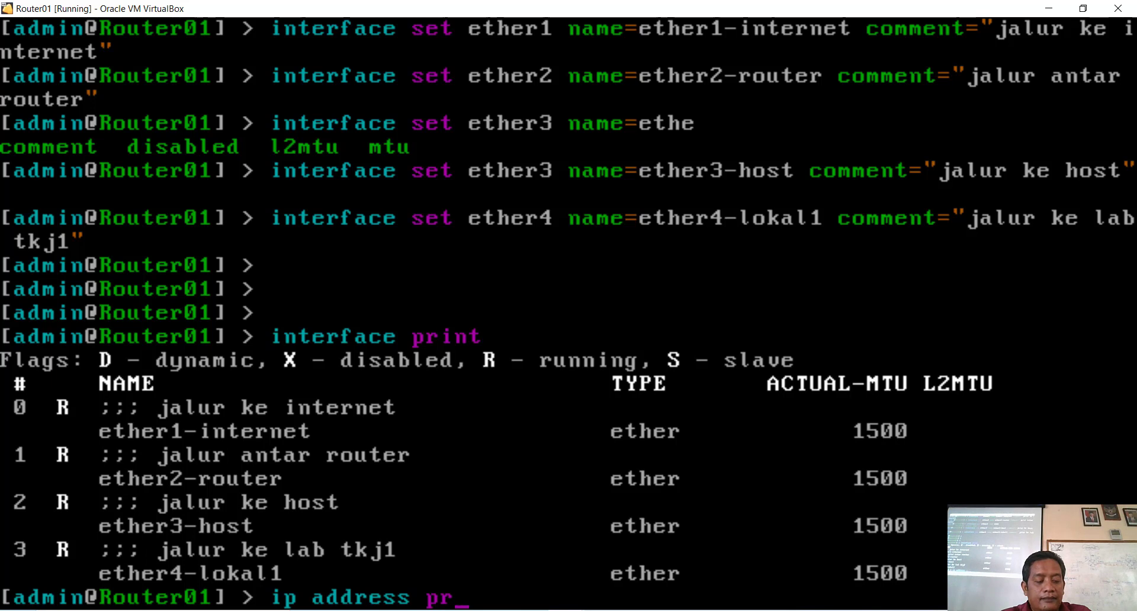
{"action": "key", "text": "Tab"}
{"action": "key", "text": "Return"}
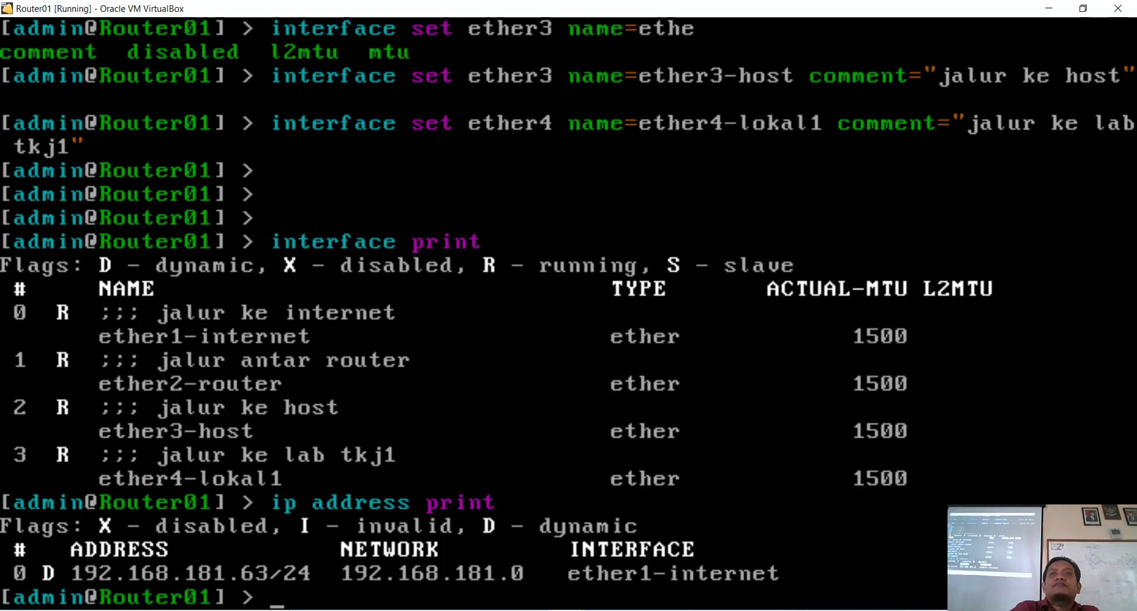
{"action": "key", "text": "Return"}
{"action": "key", "text": "Return"}
{"action": "key", "text": "Return"}
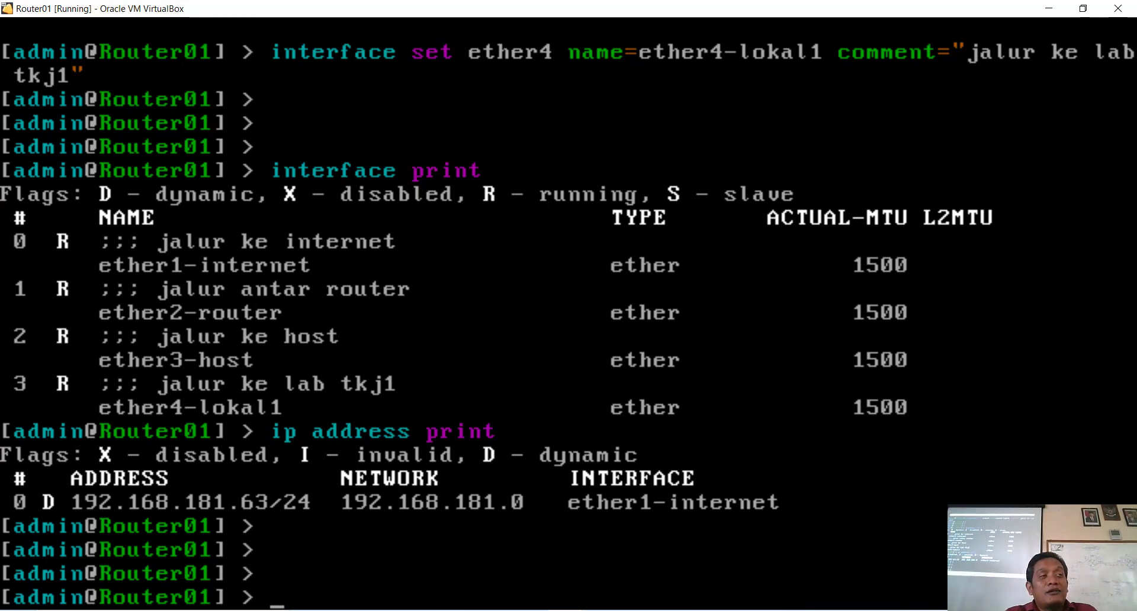
Step: List the DHCP clients, showing one bound on ether1-internet
{"action": "type", "text": "ip"}
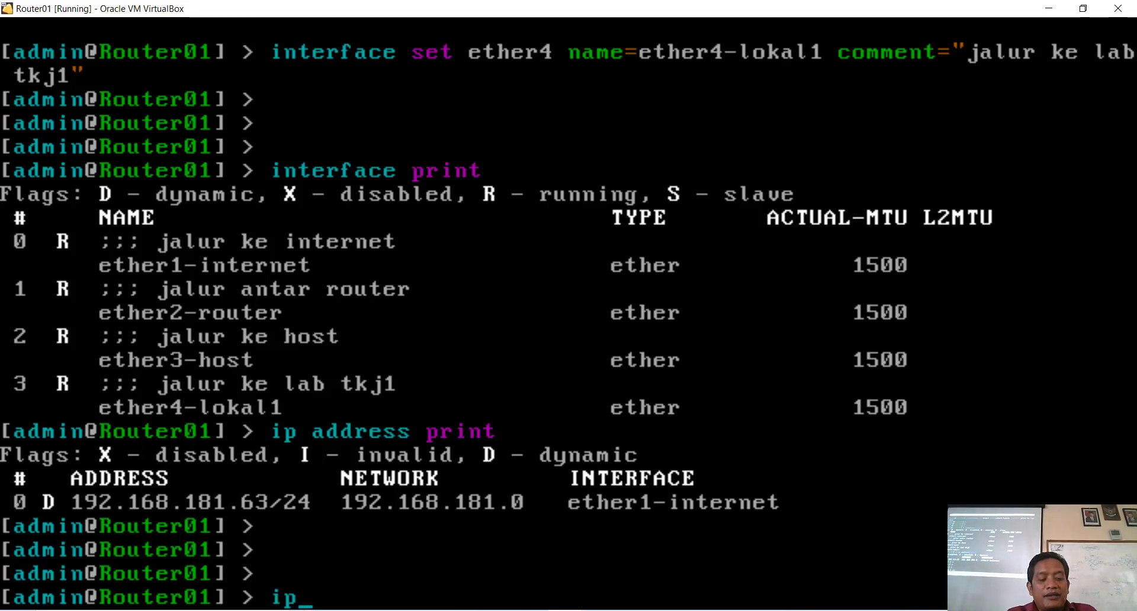
{"action": "type", "text": " dhcp-c"}
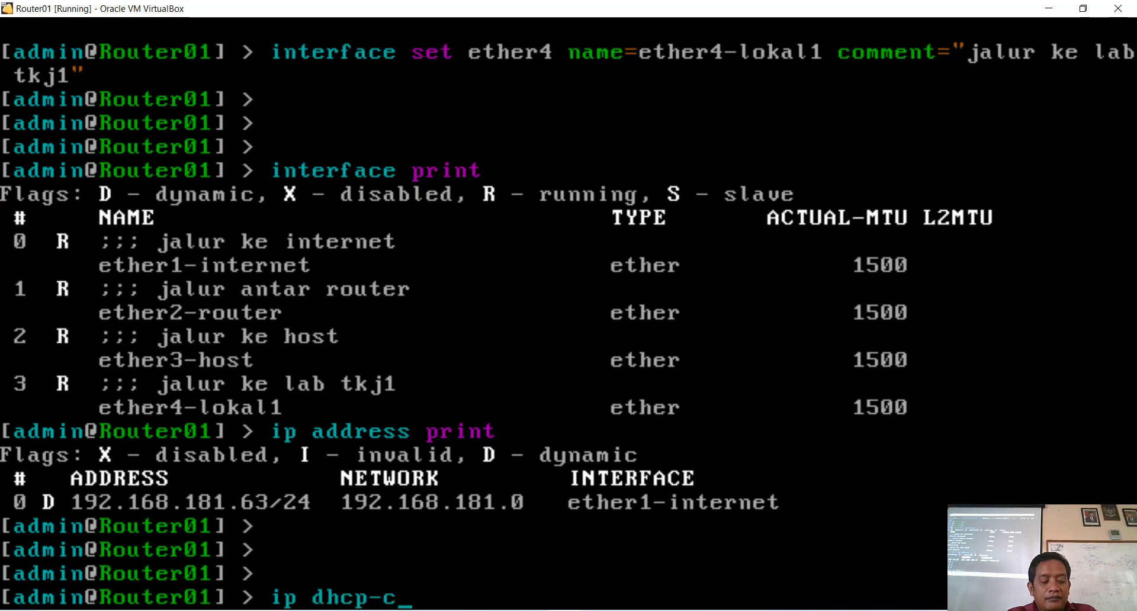
{"action": "key", "text": "Tab"}
{"action": "type", "text": "PR"}
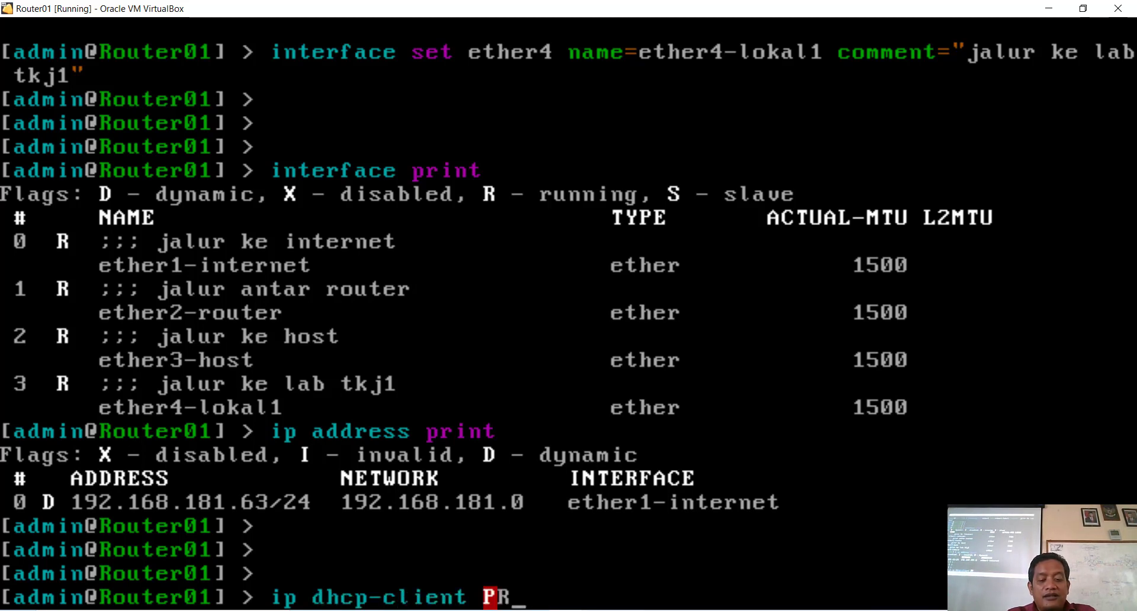
{"action": "key", "text": "BackSpace"}
{"action": "key", "text": "BackSpace"}
{"action": "type", "text": "pr"}
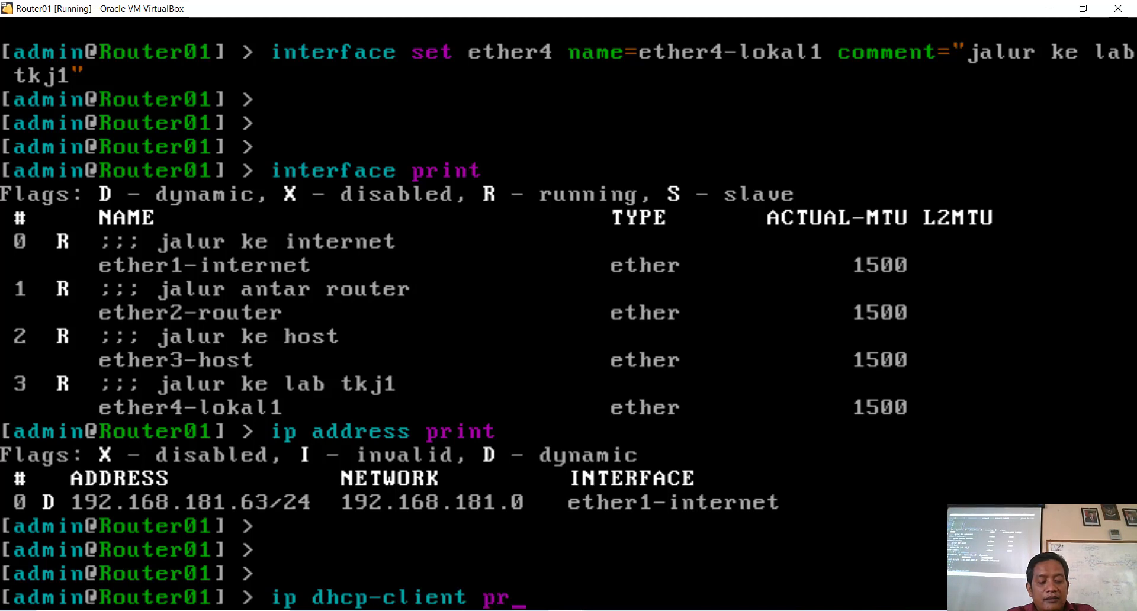
{"action": "type", "text": "int"}
{"action": "key", "text": "Return"}
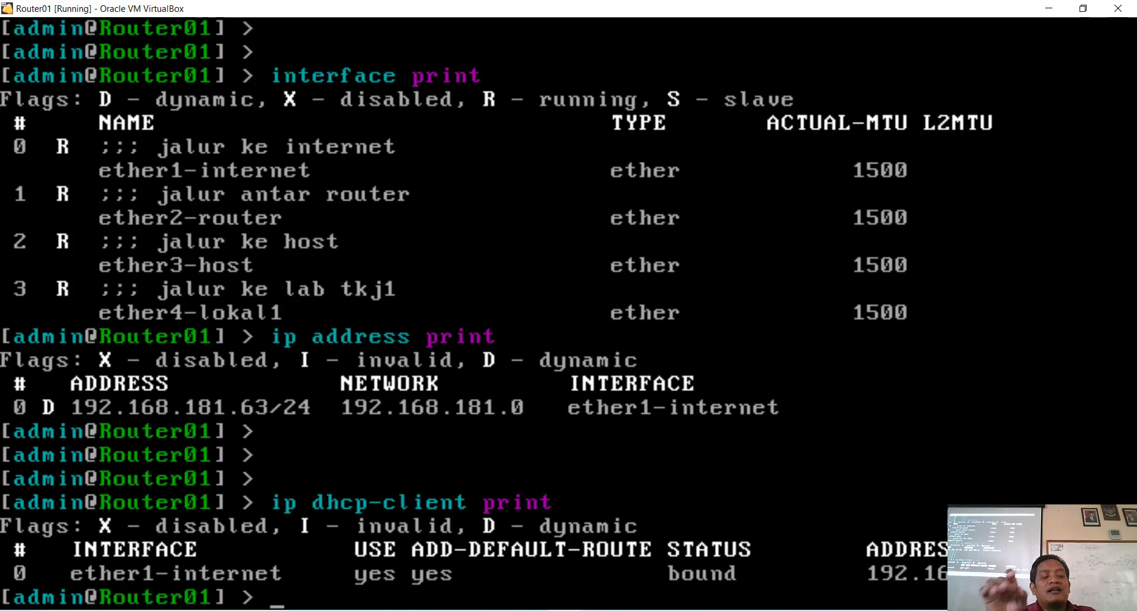
Step: Remove DHCP client number 0 with 'ip dhcp-client remove numbers=0'
{"action": "type", "text": "ip dhcp-"}
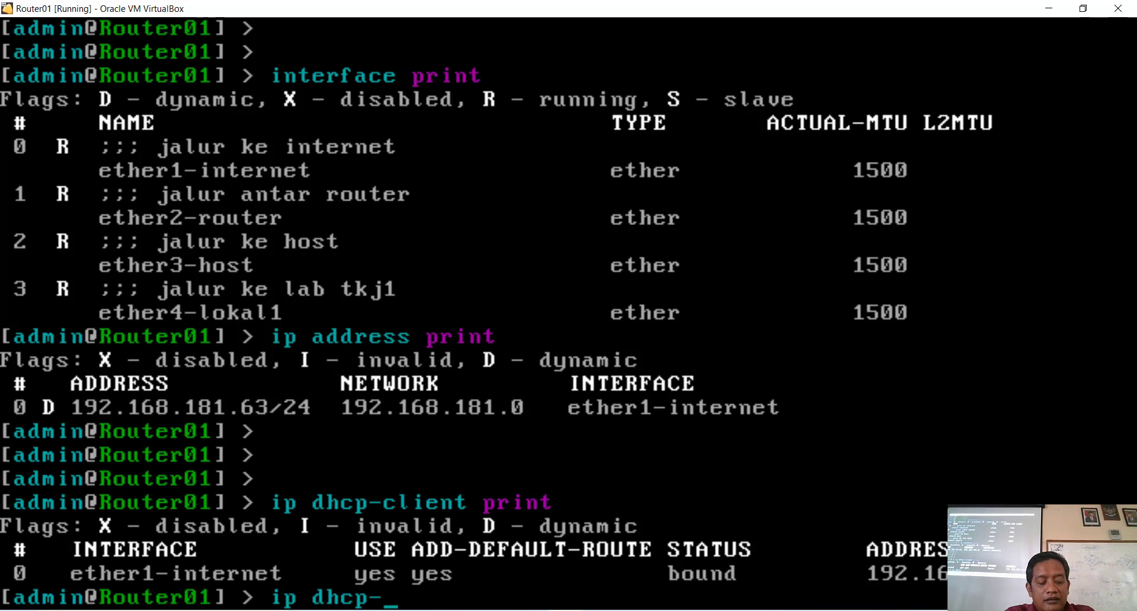
{"action": "type", "text": "client"}
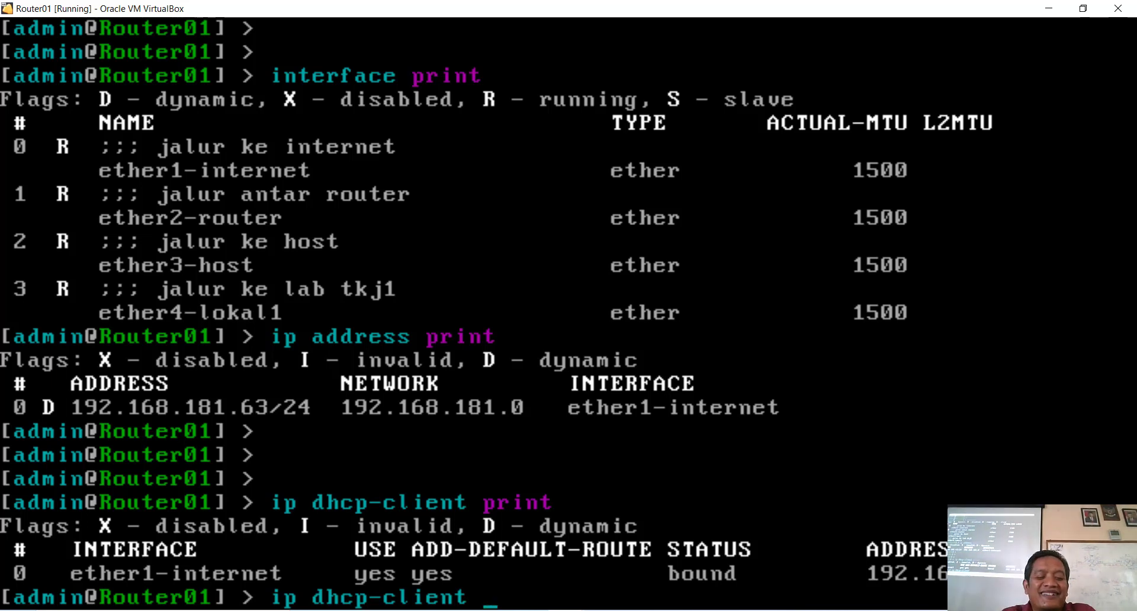
{"action": "type", "text": "remove"}
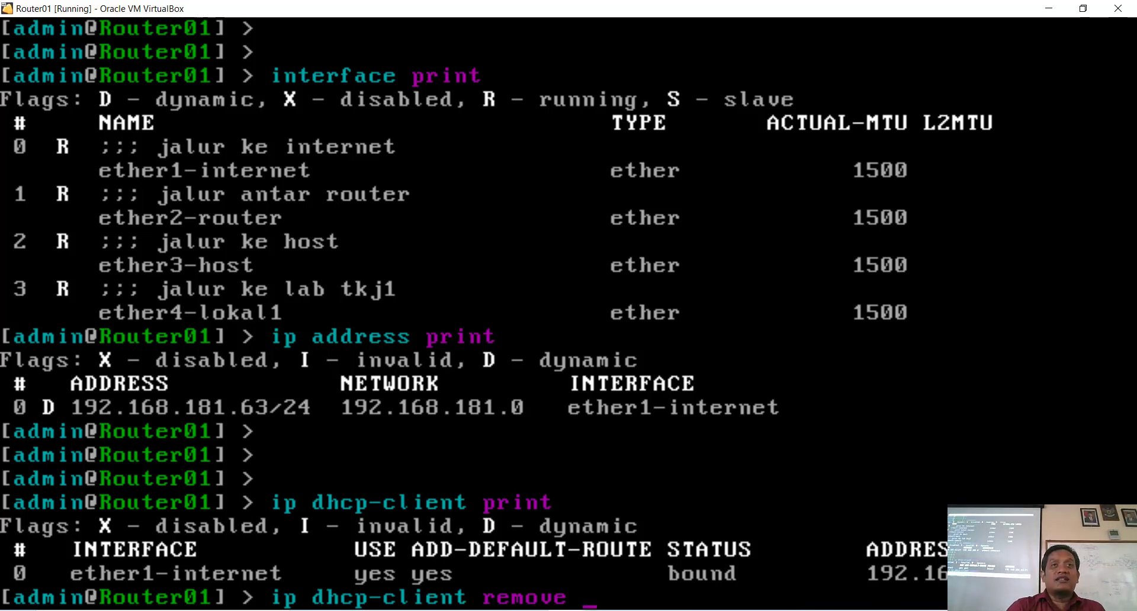
{"action": "type", "text": "nu"}
{"action": "key", "text": "Tab"}
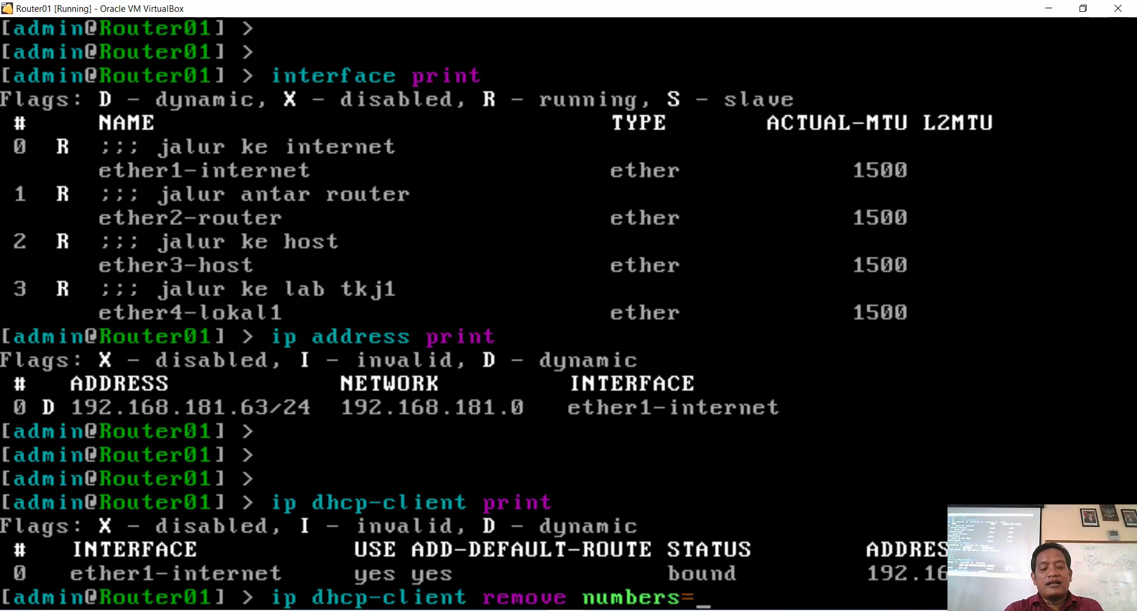
{"action": "type", "text": "0"}
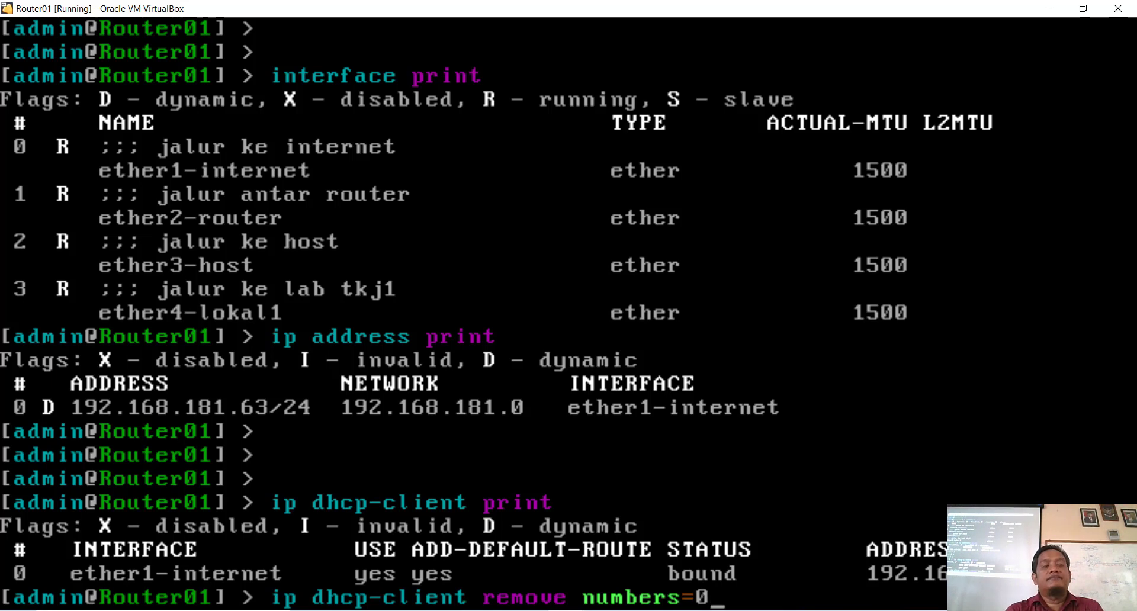
{"action": "key", "text": "Return"}
{"action": "key", "text": "Return"}
{"action": "key", "text": "Return"}
{"action": "key", "text": "Return"}
{"action": "key", "text": "Return"}
{"action": "key", "text": "Return"}
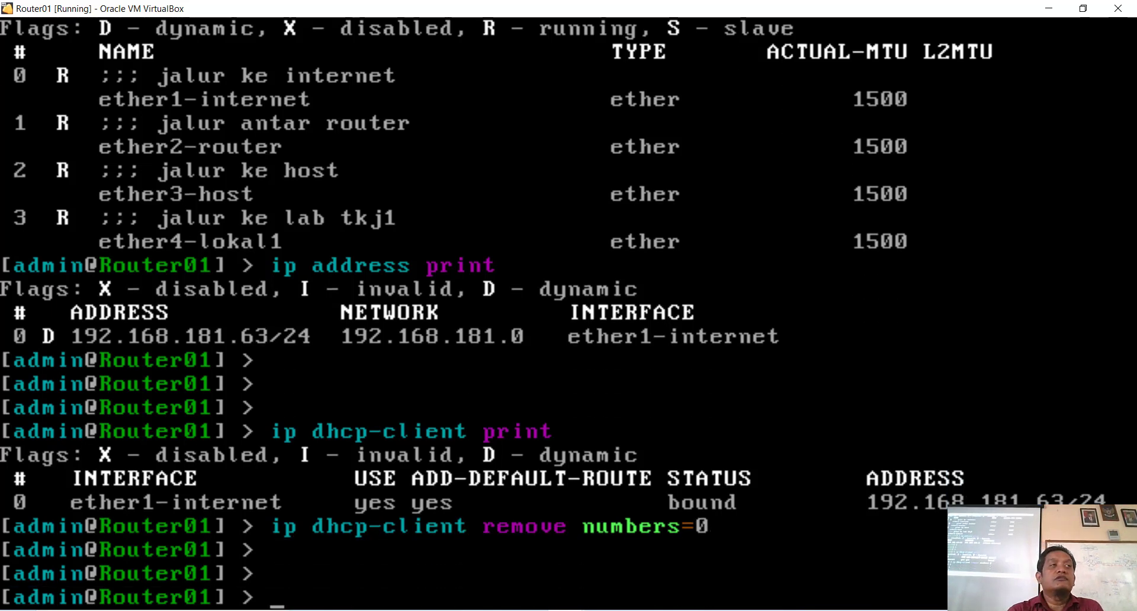
Step: Print the DHCP client list to confirm it is now empty
{"action": "type", "text": "ip"}
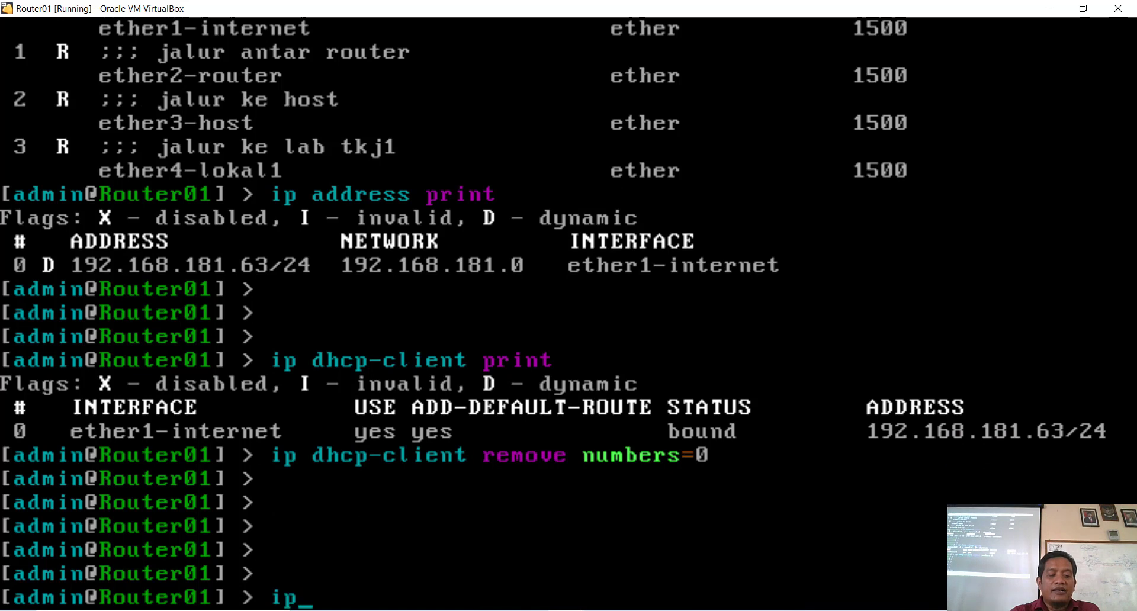
{"action": "type", "text": " dhc"}
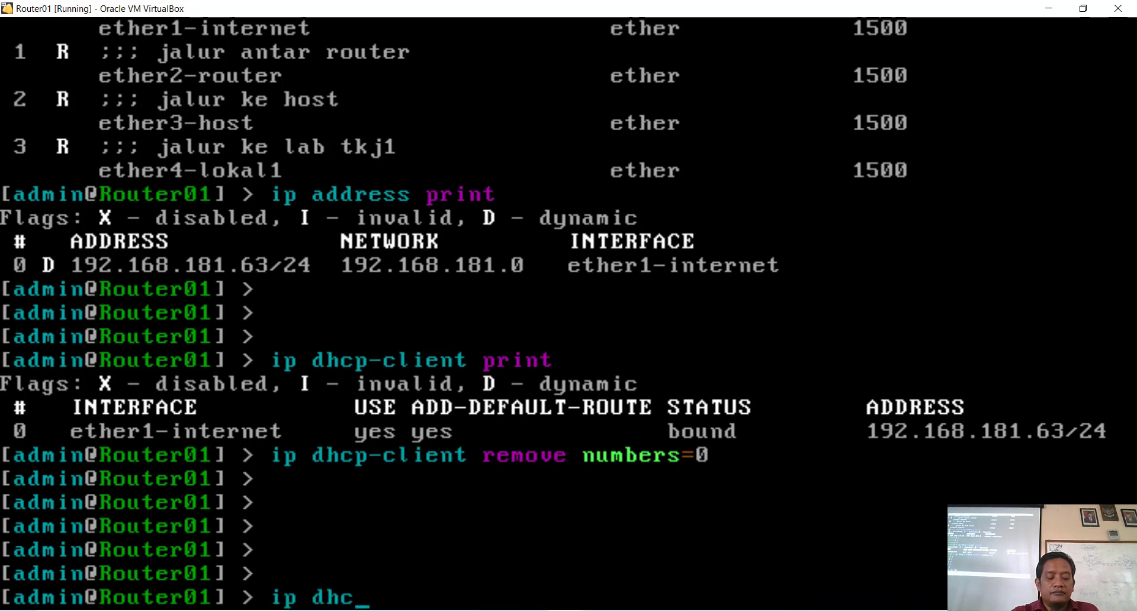
{"action": "type", "text": "p-"}
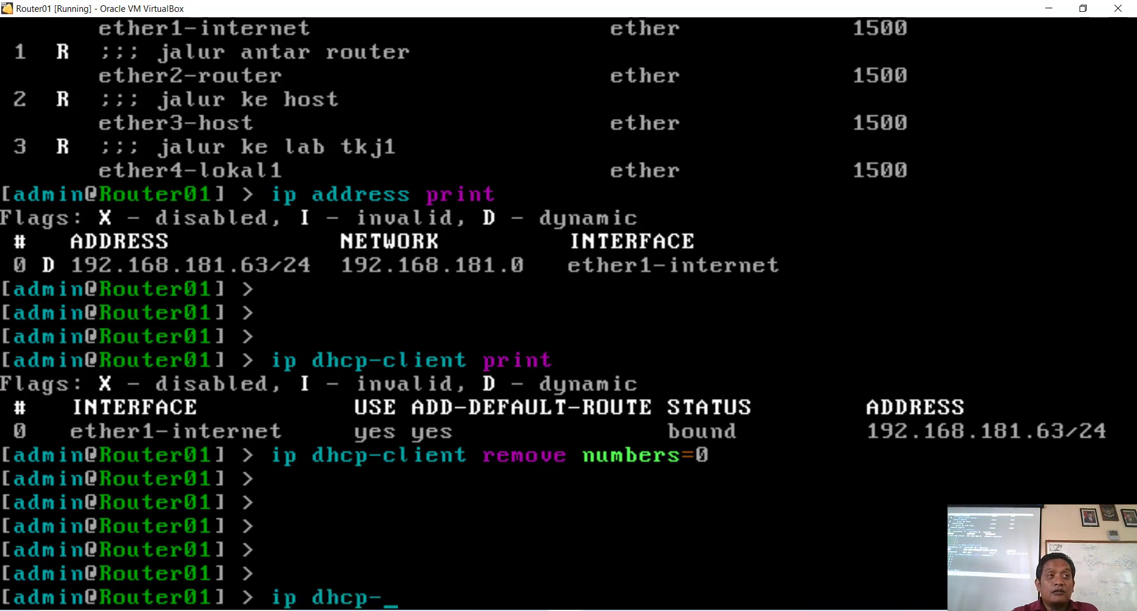
{"action": "key", "text": "Up"}
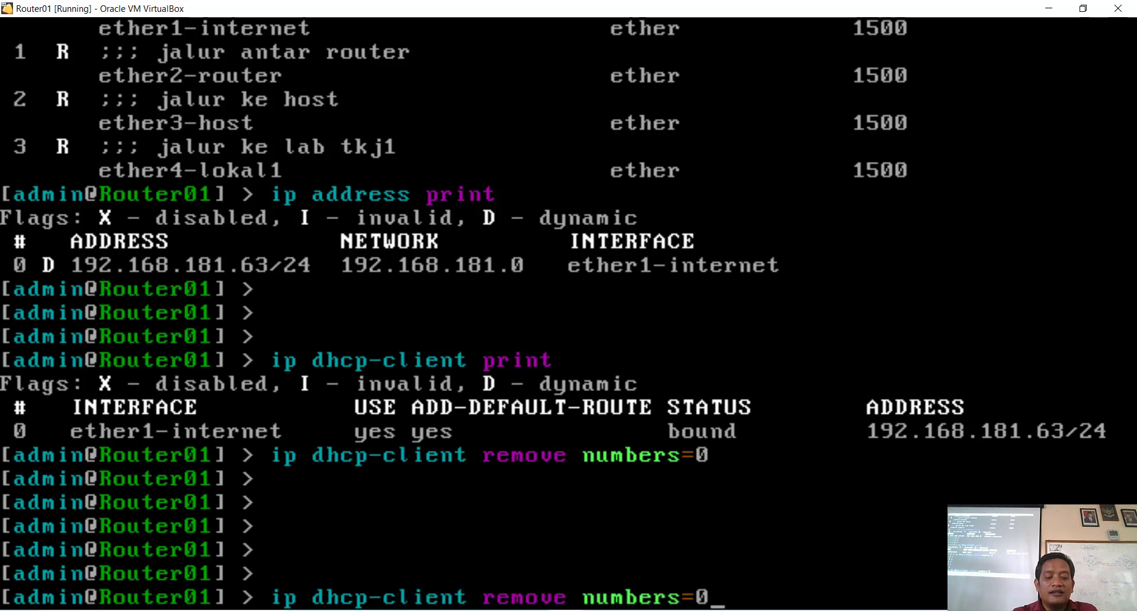
{"action": "key", "text": "Up"}
{"action": "key", "text": "Return"}
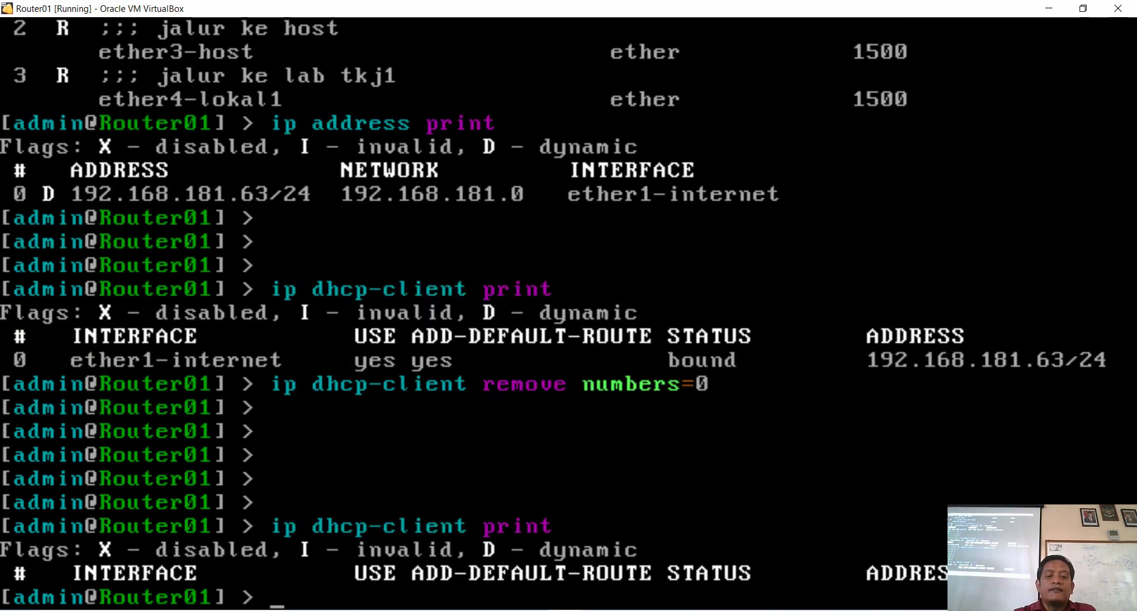
{"action": "key", "text": "Return"}
{"action": "key", "text": "Return"}
{"action": "key", "text": "Return"}
{"action": "key", "text": "Return"}
{"action": "key", "text": "Return"}
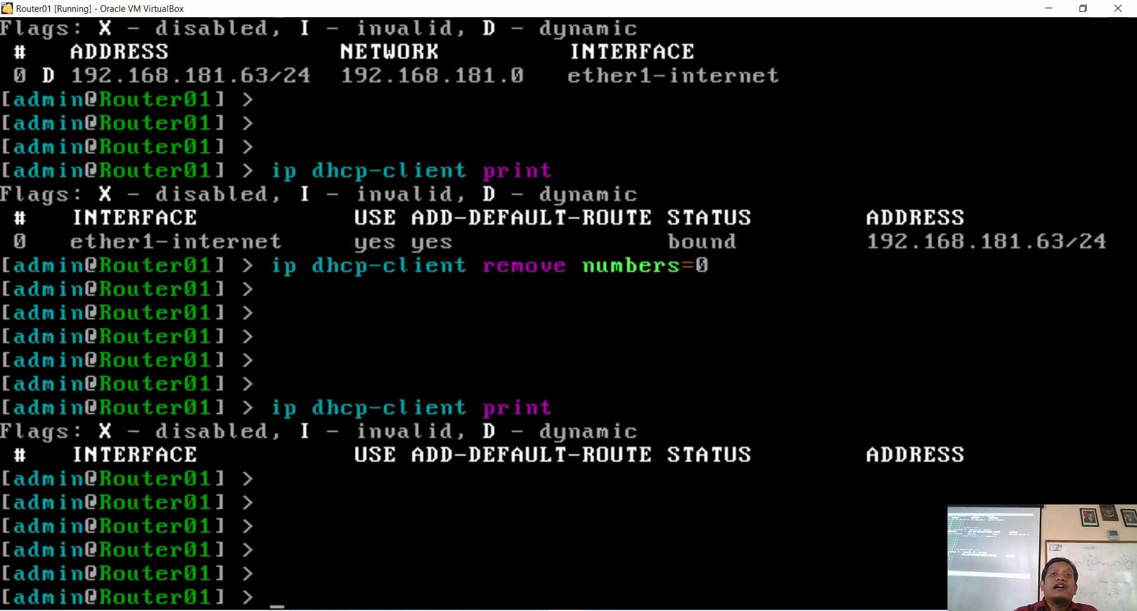
{"action": "key", "text": "Return"}
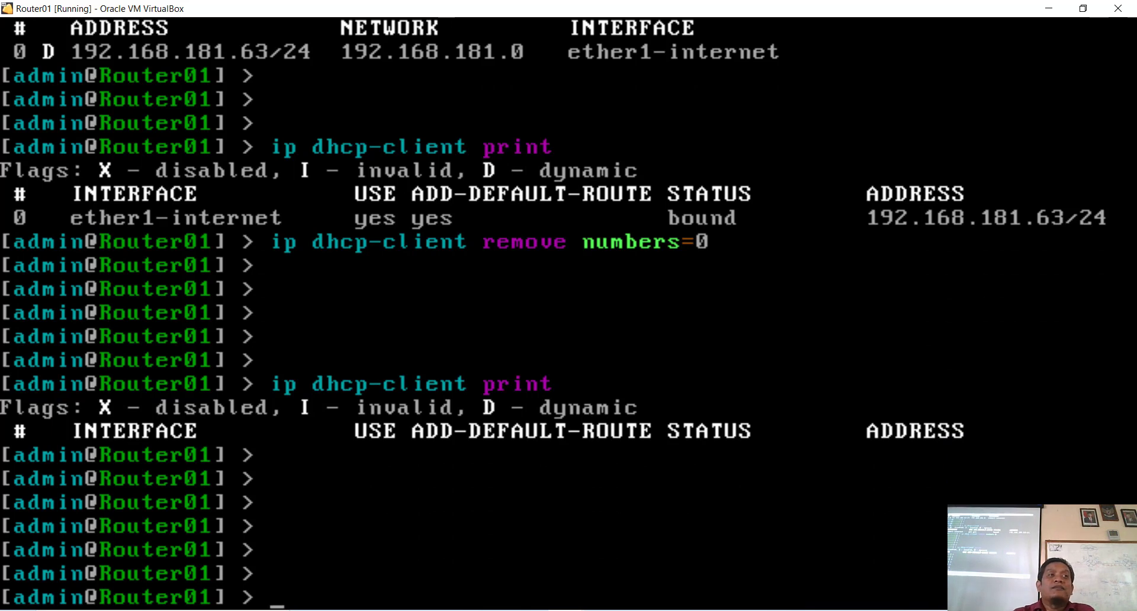
Step: Add a DHCP client on ether1-internet; the listing shows it disabled and invalid
{"action": "type", "text": "ip dhcp"}
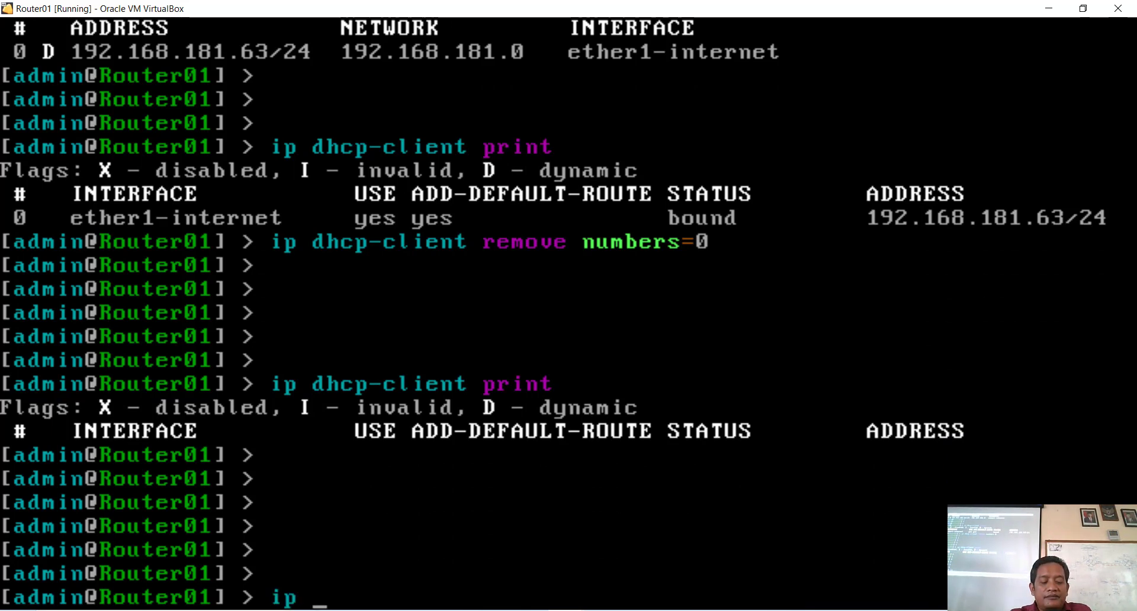
{"action": "type", "text": "-"}
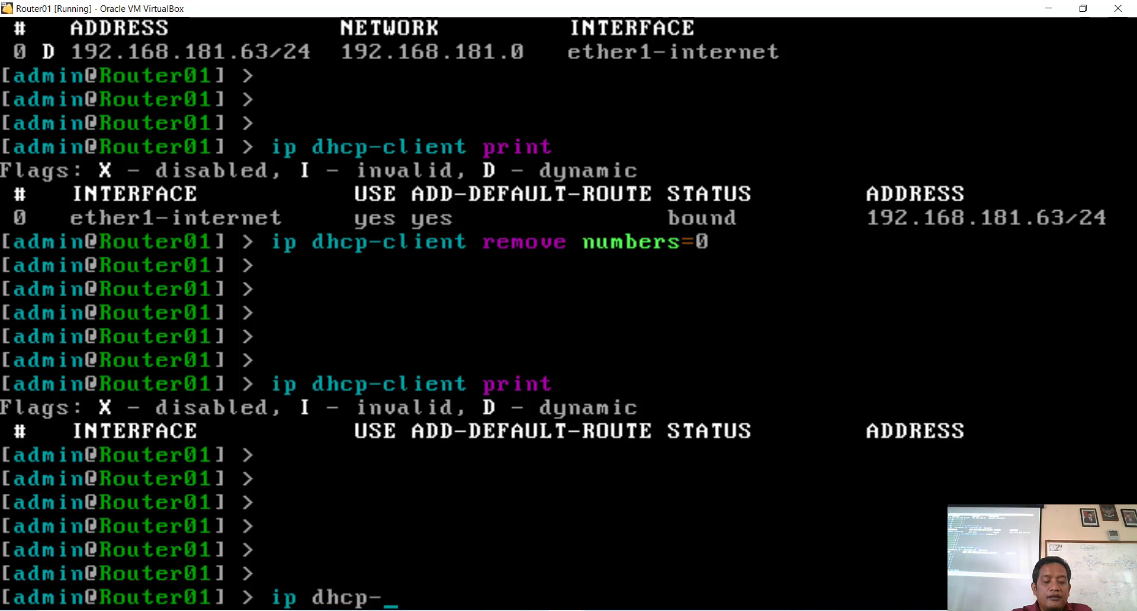
{"action": "type", "text": "client add"}
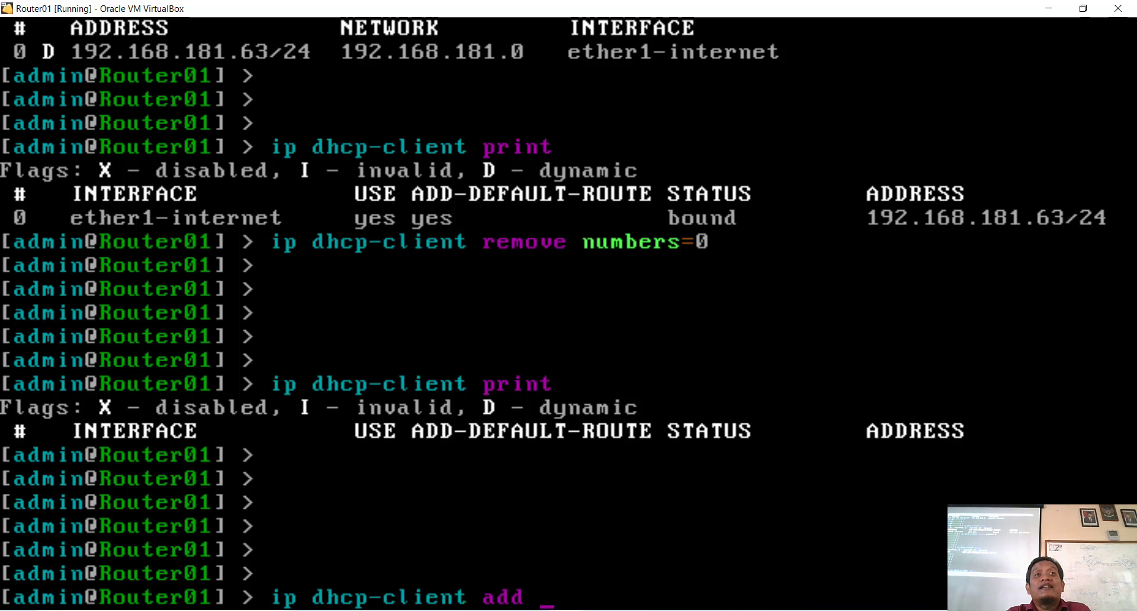
{"action": "type", "text": "i"}
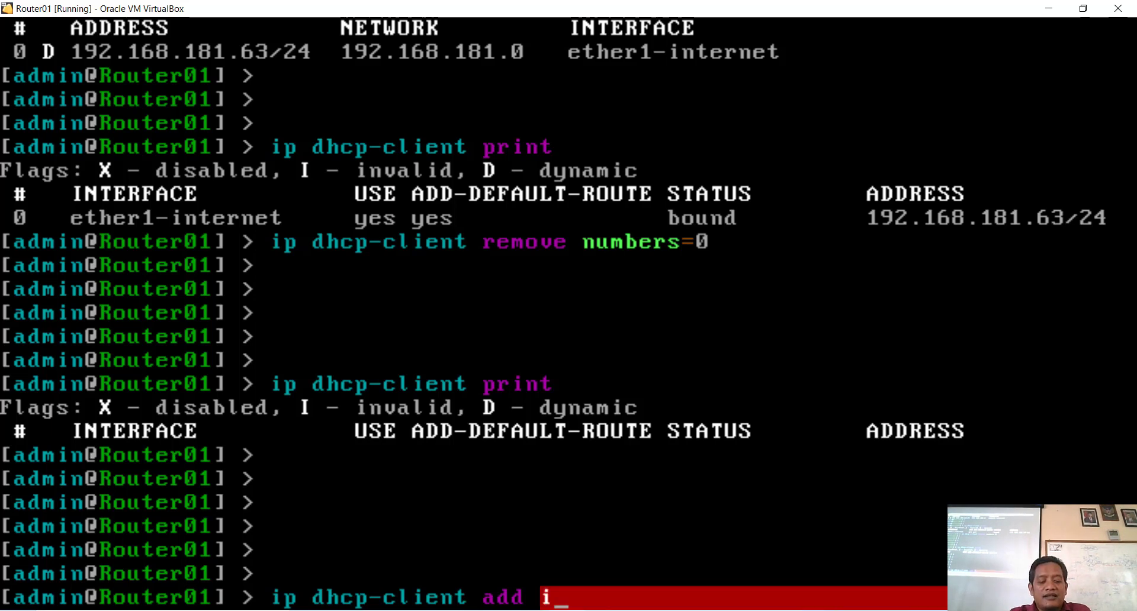
{"action": "key", "text": "Tab"}
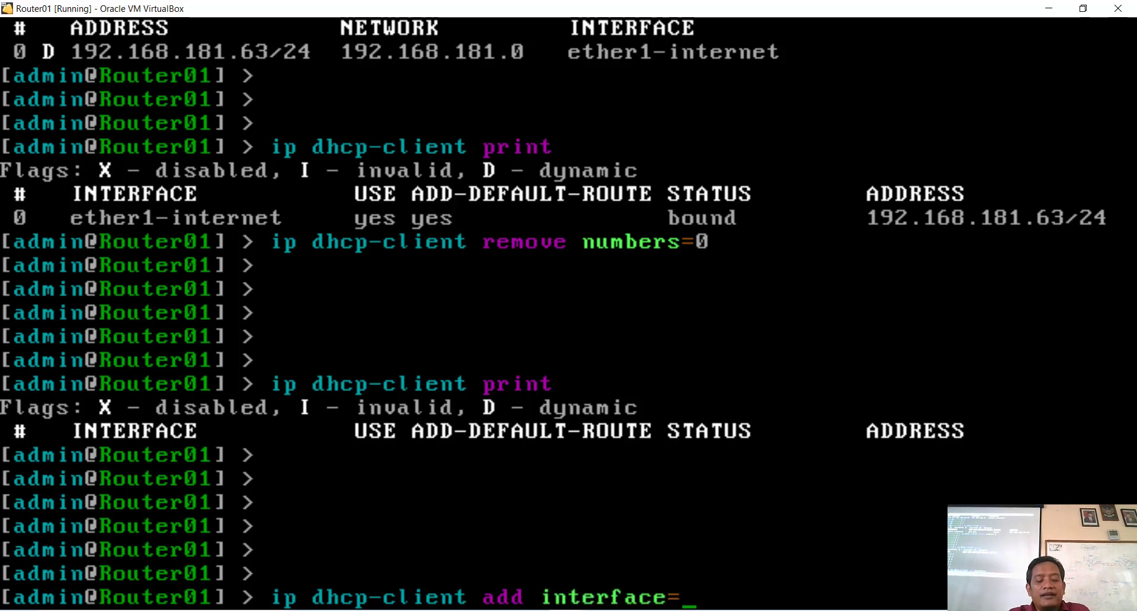
{"action": "type", "text": "ether1"}
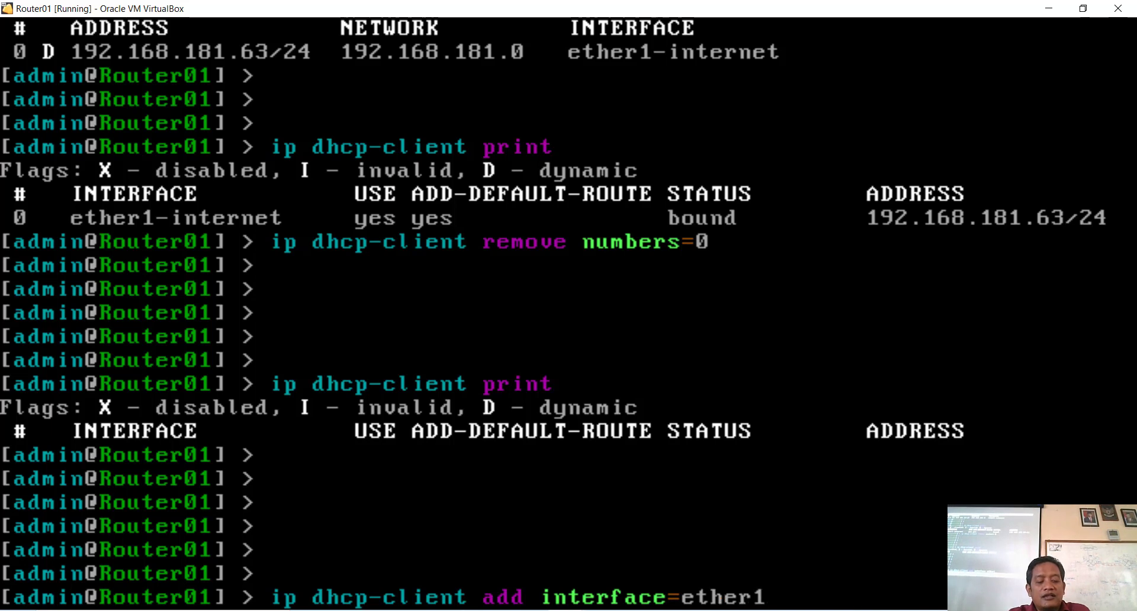
{"action": "key", "text": "Tab"}
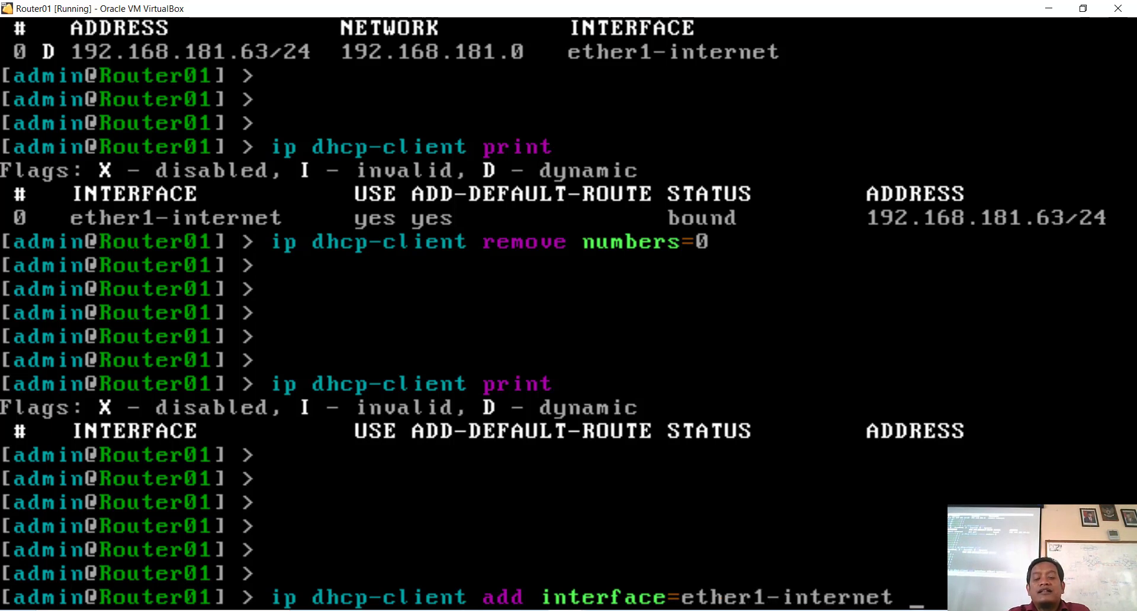
{"action": "key", "text": "Return"}
{"action": "key", "text": "Up"}
{"action": "key", "text": "Up"}
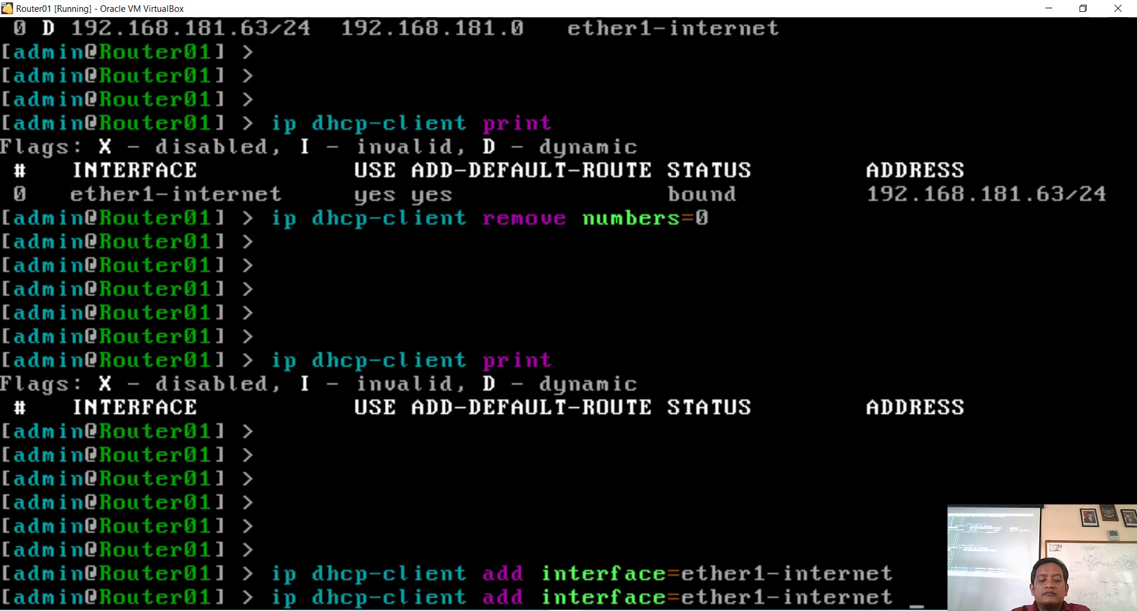
{"action": "key", "text": "Return"}
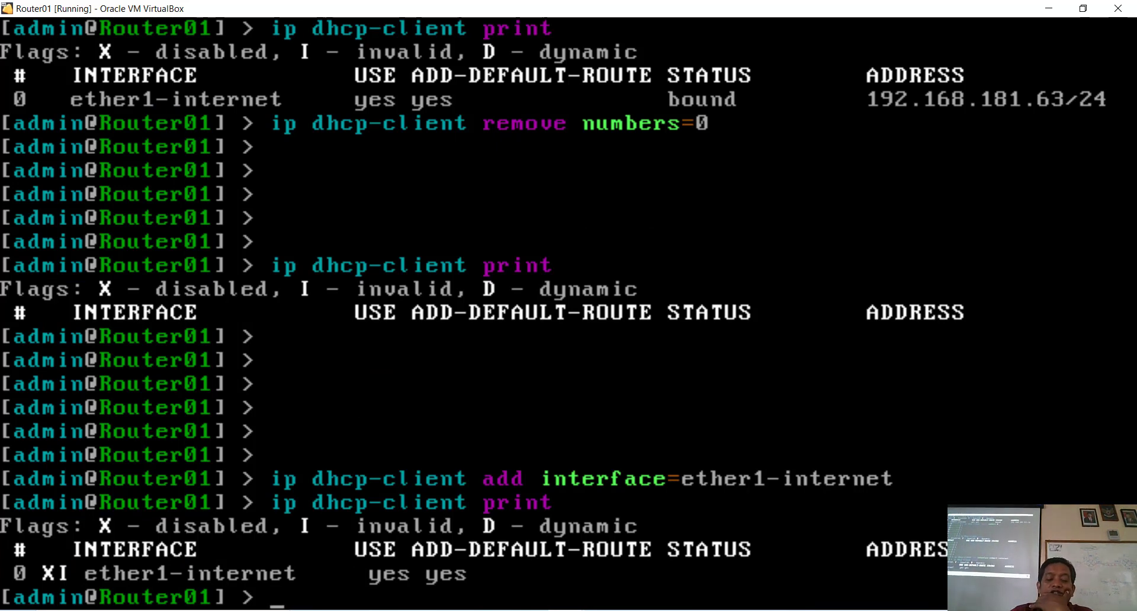
{"action": "key", "text": "Return"}
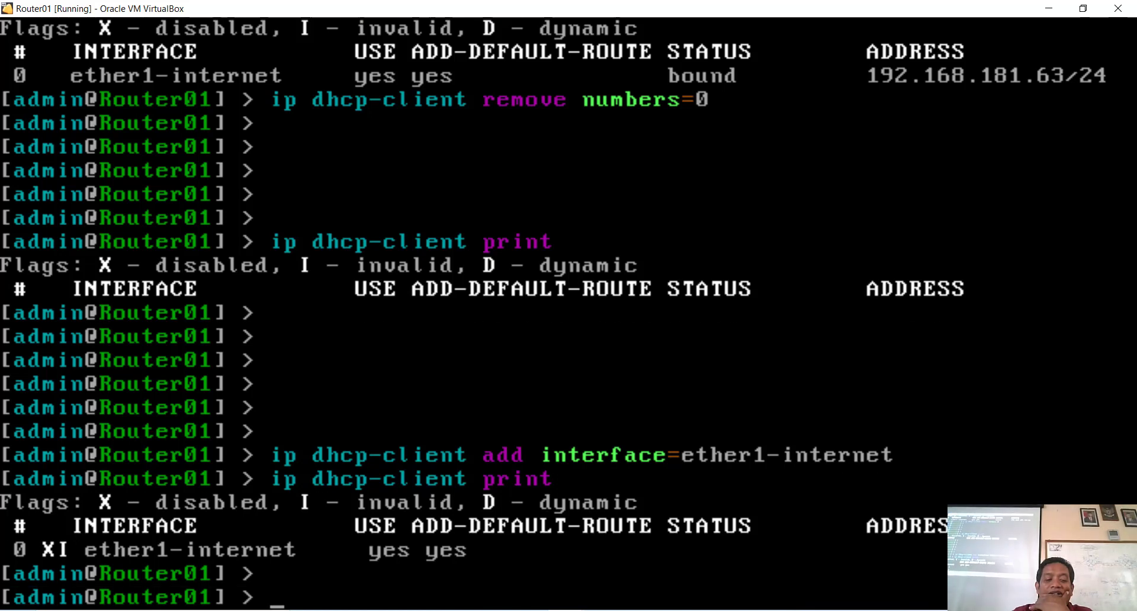
Step: Recall the DHCP client add command and begin editing a disabled option
{"action": "key", "text": "Up"}
{"action": "key", "text": "Up"}
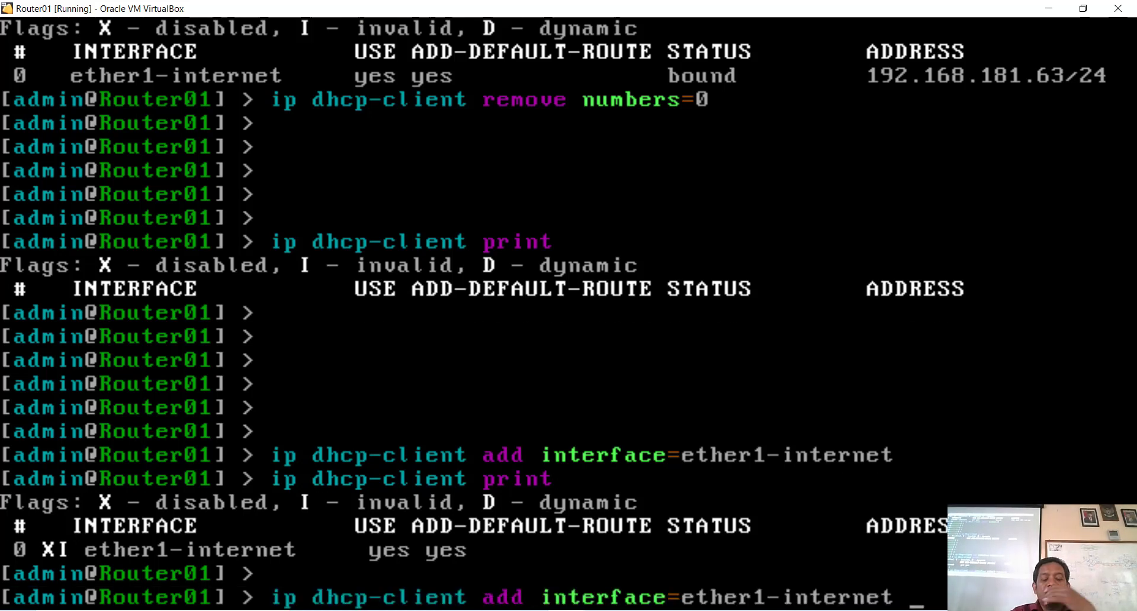
{"action": "type", "text": "dis"}
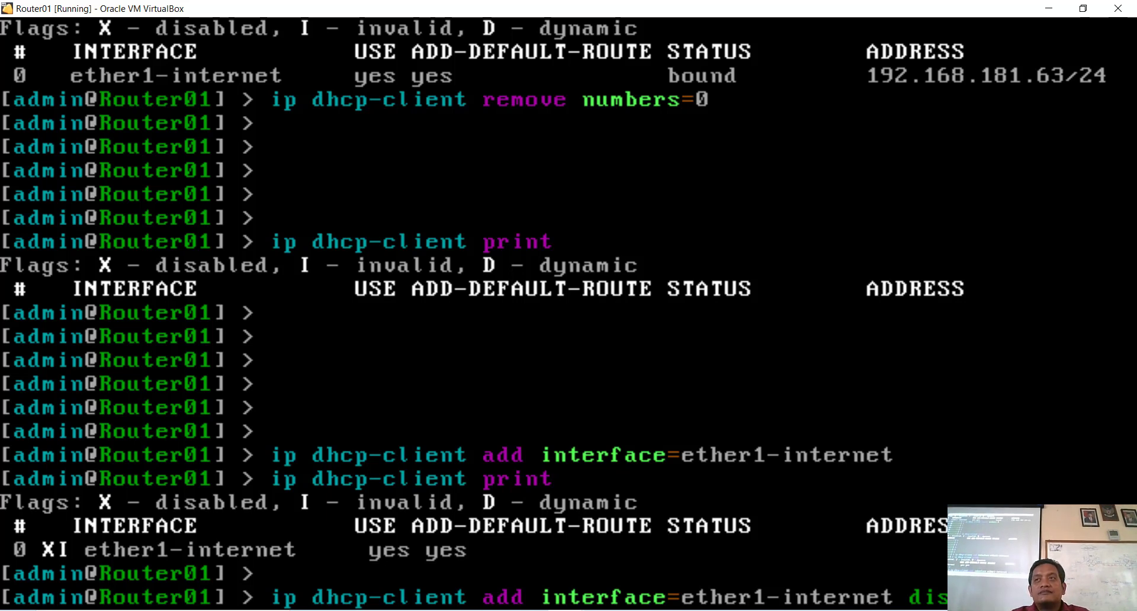
{"action": "key", "text": "BackSpace"}
{"action": "key", "text": "BackSpace"}
{"action": "key", "text": "BackSpace"}
{"action": "key", "text": "BackSpace"}
{"action": "key", "text": "BackSpace"}
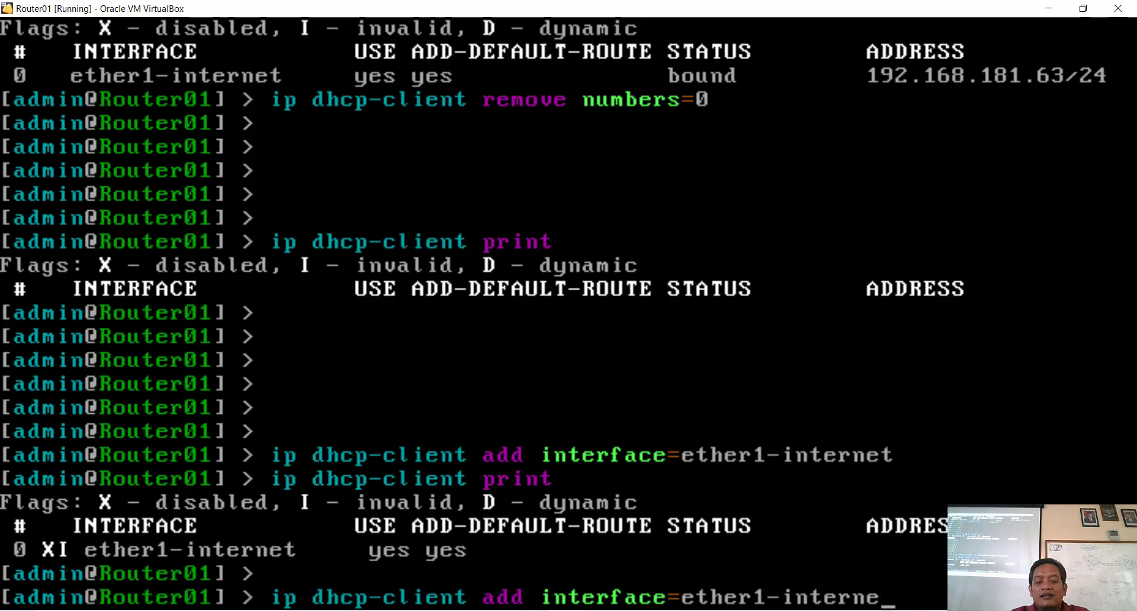
{"action": "type", "text": "t en"}
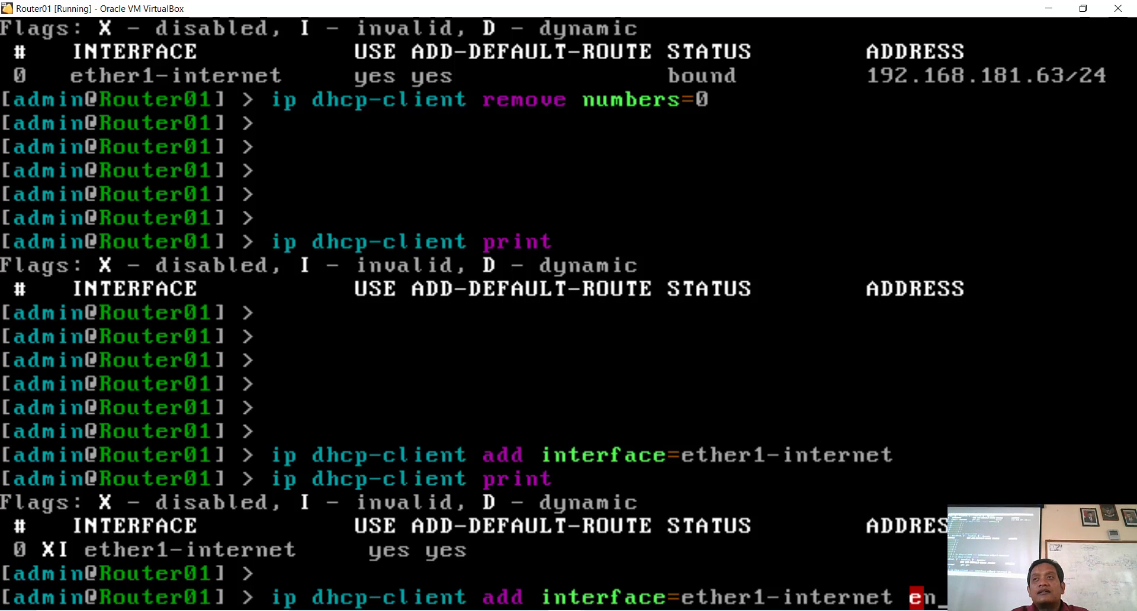
{"action": "type", "text": "a"}
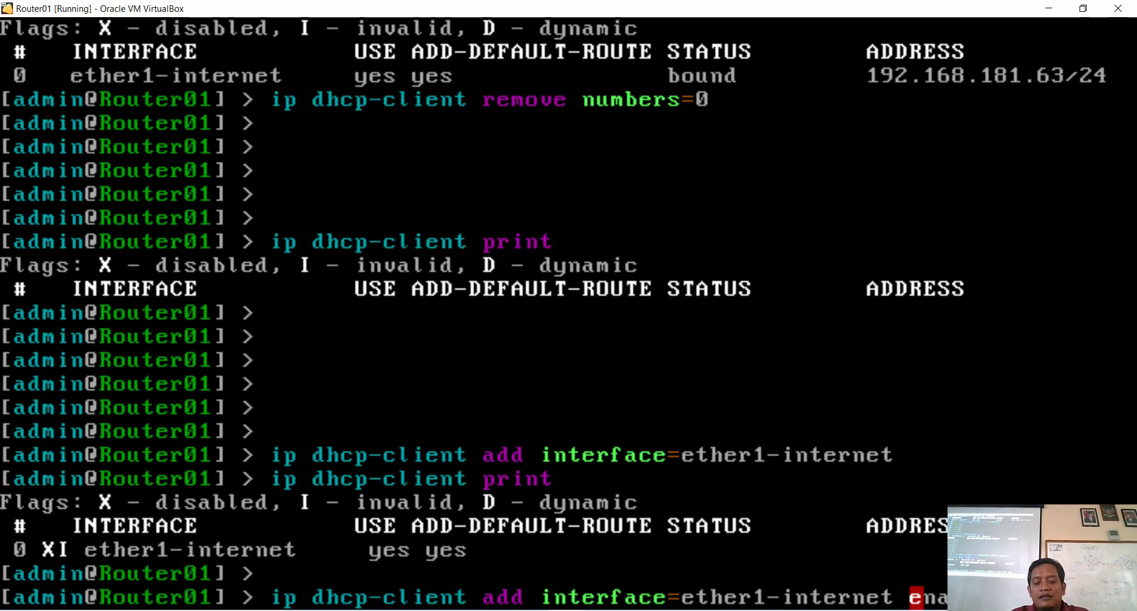
{"action": "key", "text": "BackSpace"}
{"action": "key", "text": "BackSpace"}
{"action": "key", "text": "BackSpace"}
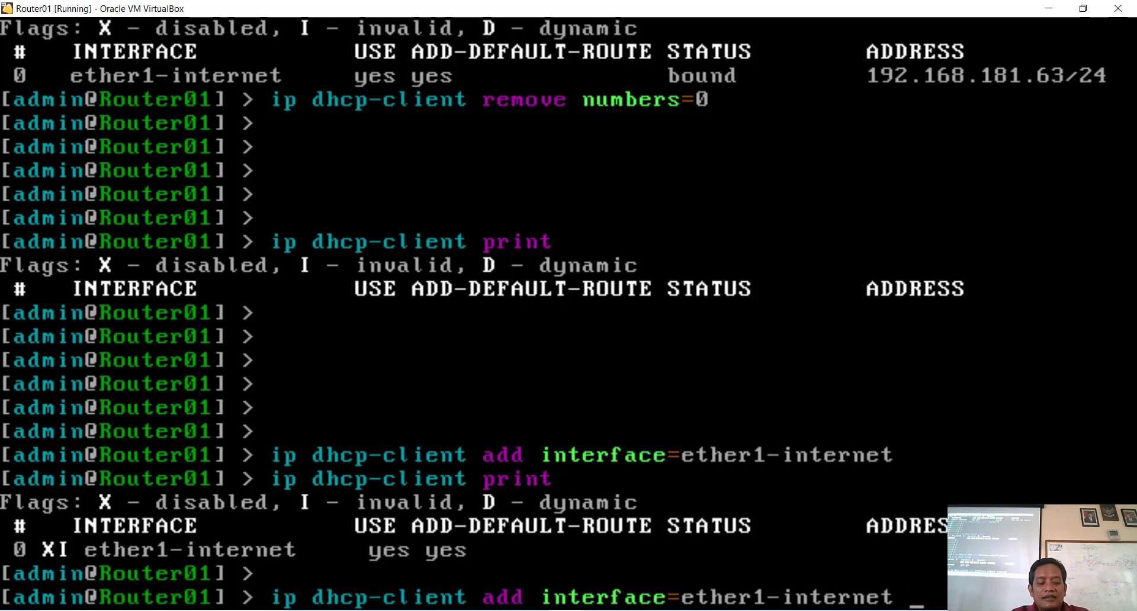
{"action": "type", "text": "dis"}
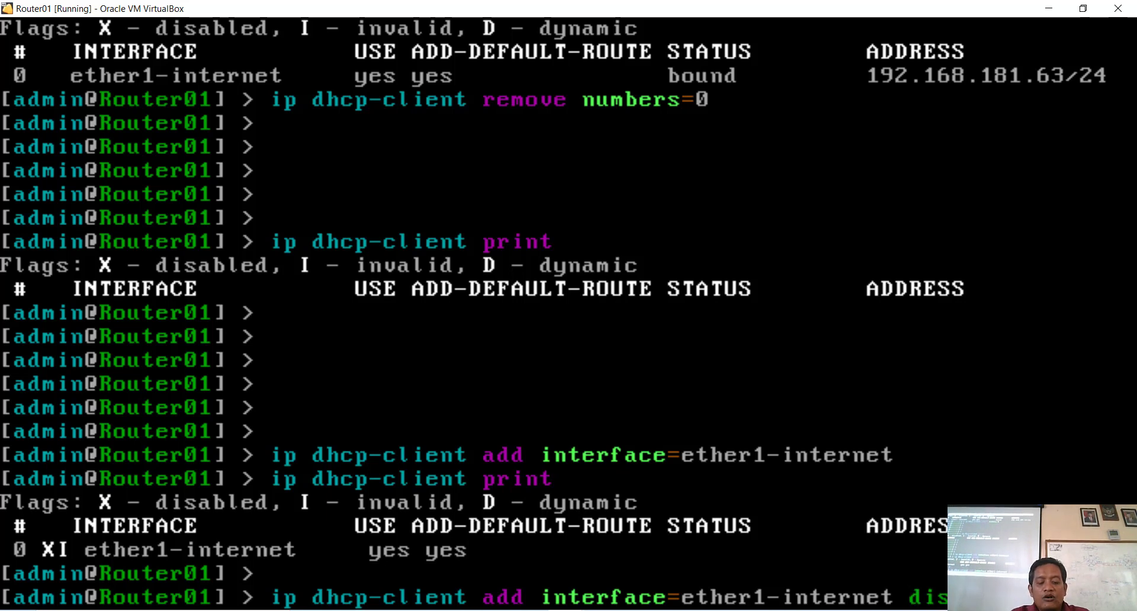
Step: Add an enabled DHCP client on ether1-internet and list the DHCP clients
{"action": "key", "text": "Return"}
{"action": "key", "text": "Return"}
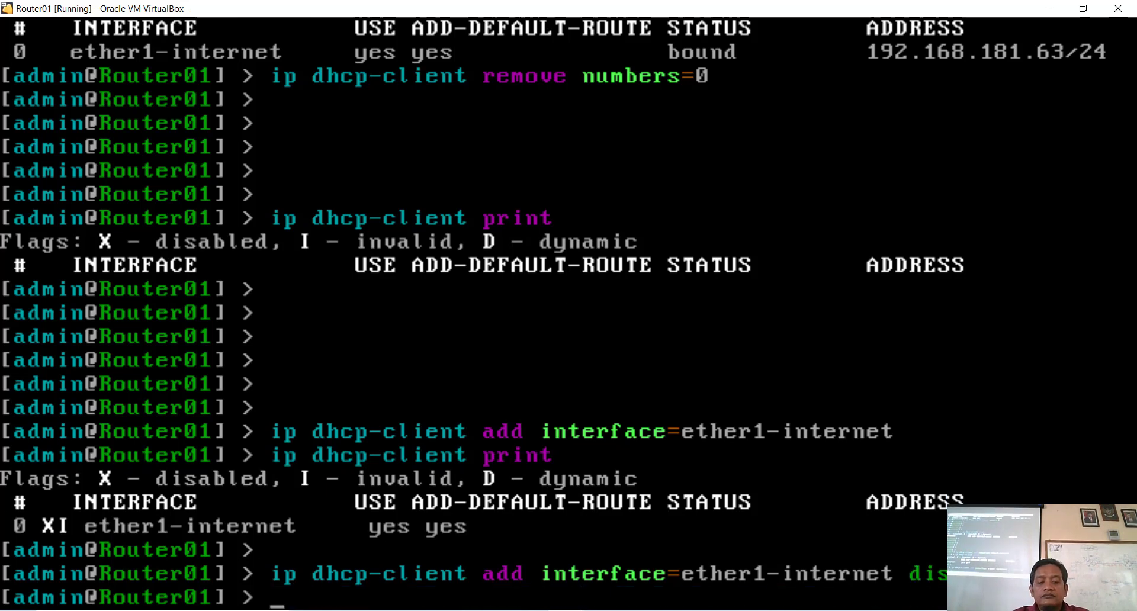
{"action": "key", "text": "Up"}
{"action": "key", "text": "Up"}
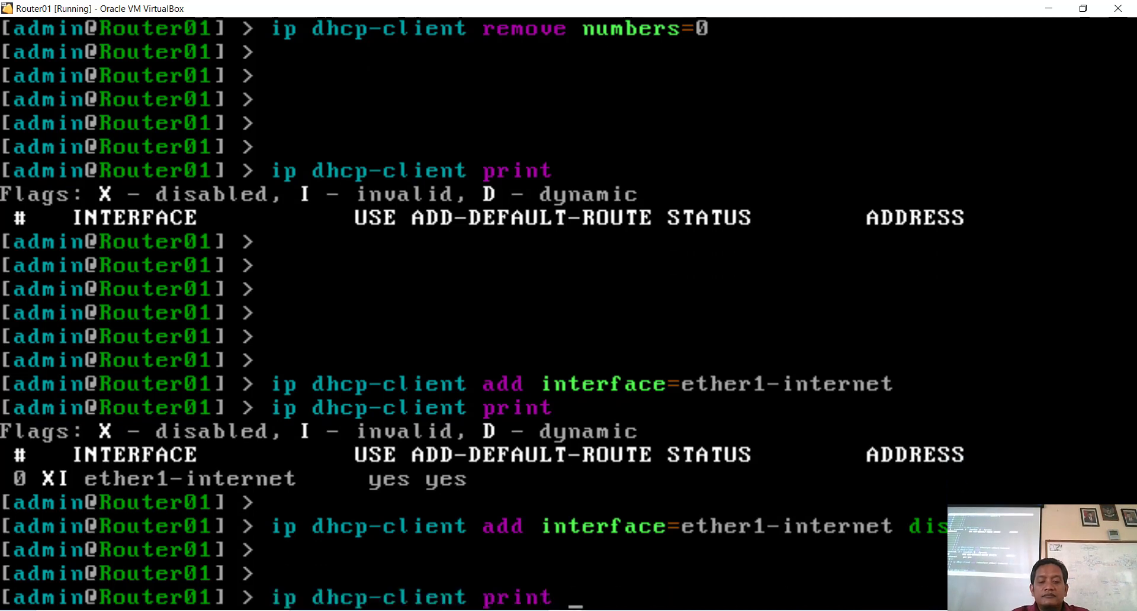
{"action": "key", "text": "Return"}
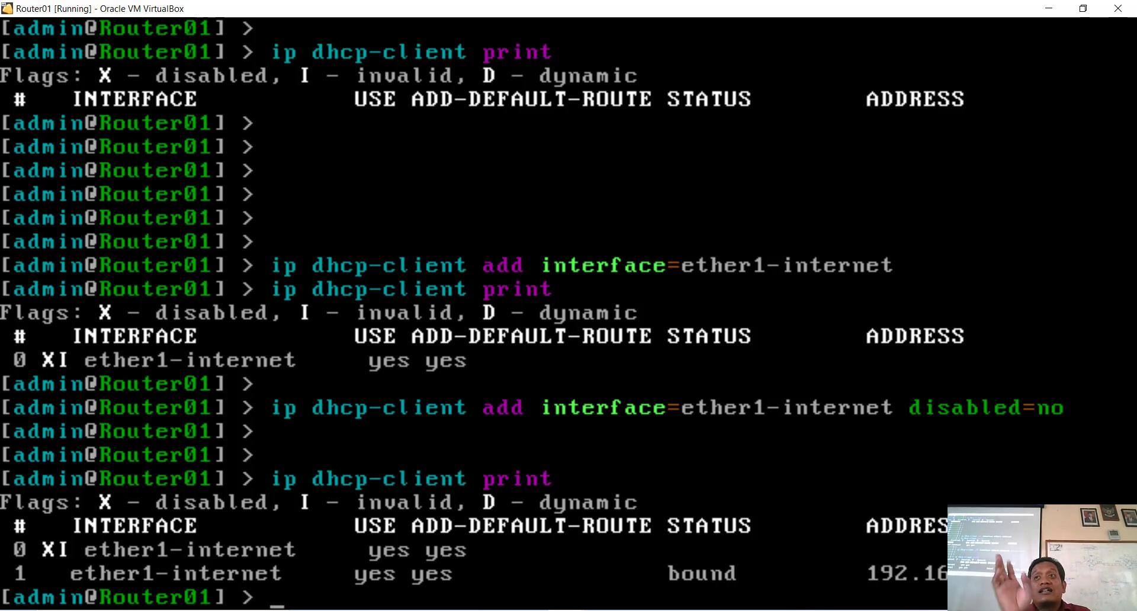
Step: Remove disabled DHCP client entry 0 and confirm one client bound to 192.168.181.63/24
{"action": "key", "text": "Up"}
{"action": "key", "text": "Up"}
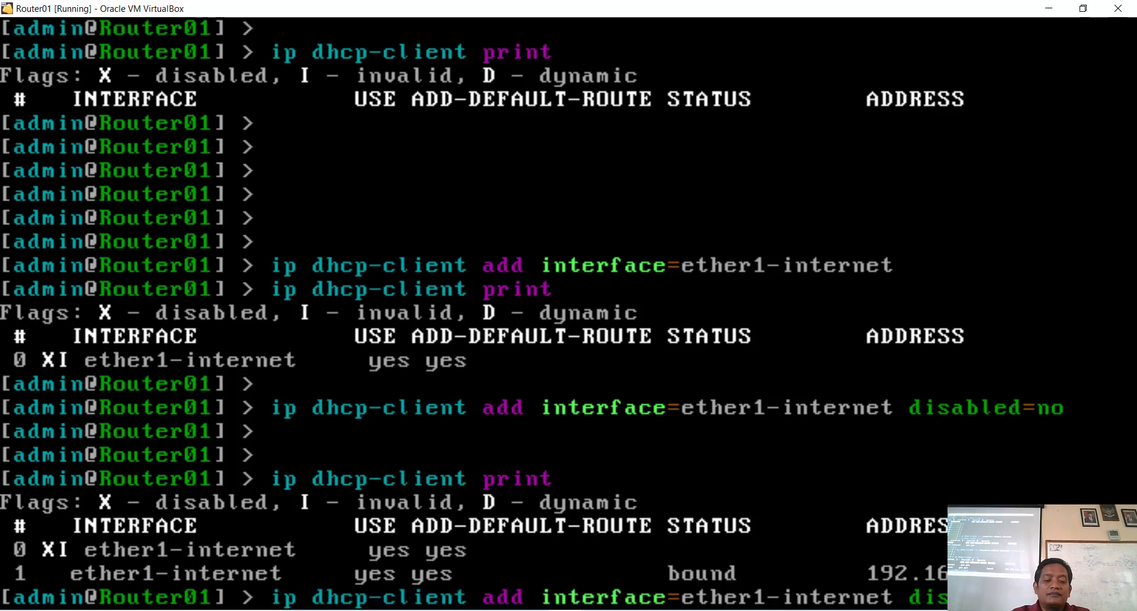
{"action": "key", "text": "Down"}
{"action": "key", "text": "Up"}
{"action": "key", "text": "Down"}
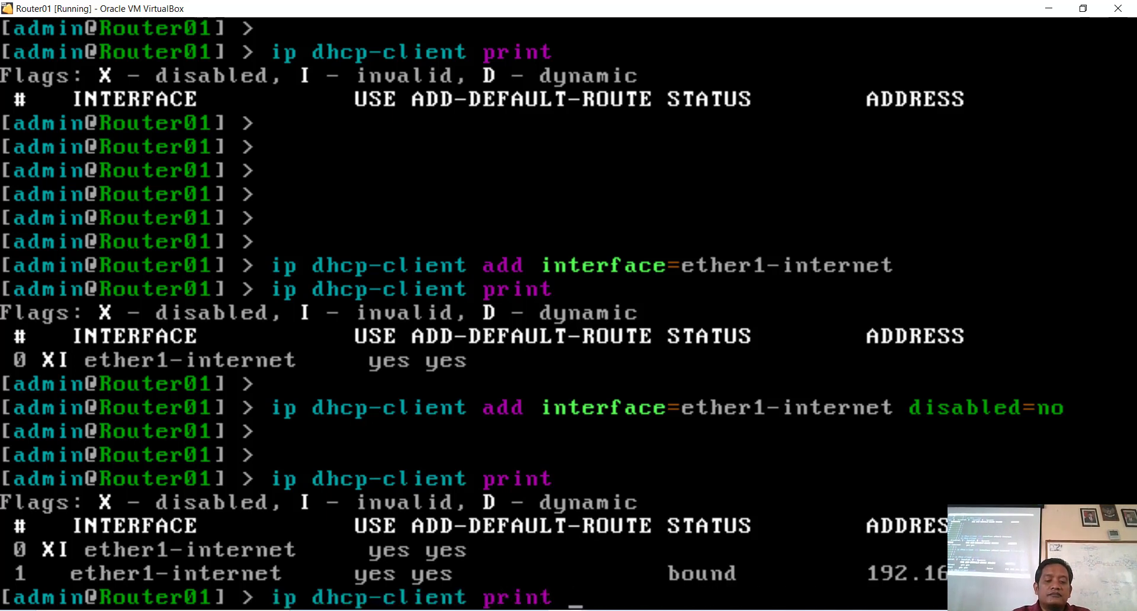
{"action": "key", "text": "BackSpace"}
{"action": "key", "text": "BackSpace"}
{"action": "key", "text": "BackSpace"}
{"action": "key", "text": "BackSpace"}
{"action": "key", "text": "BackSpace"}
{"action": "key", "text": "BackSpace"}
{"action": "type", "text": "remove numbers=0"}
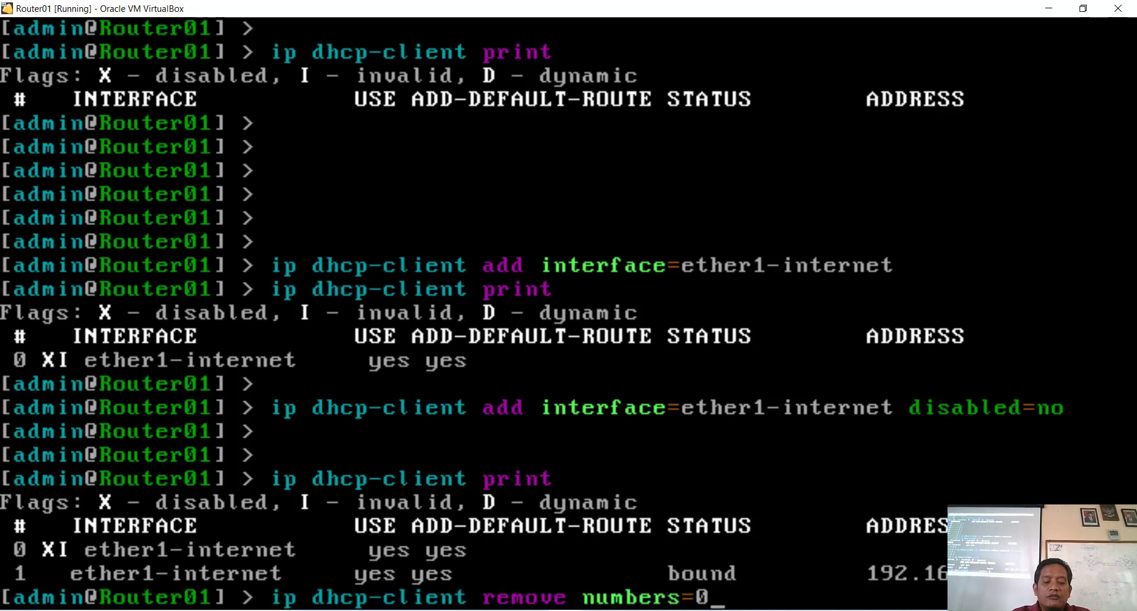
{"action": "key", "text": "Return"}
{"action": "key", "text": "Up"}
{"action": "key", "text": "Up"}
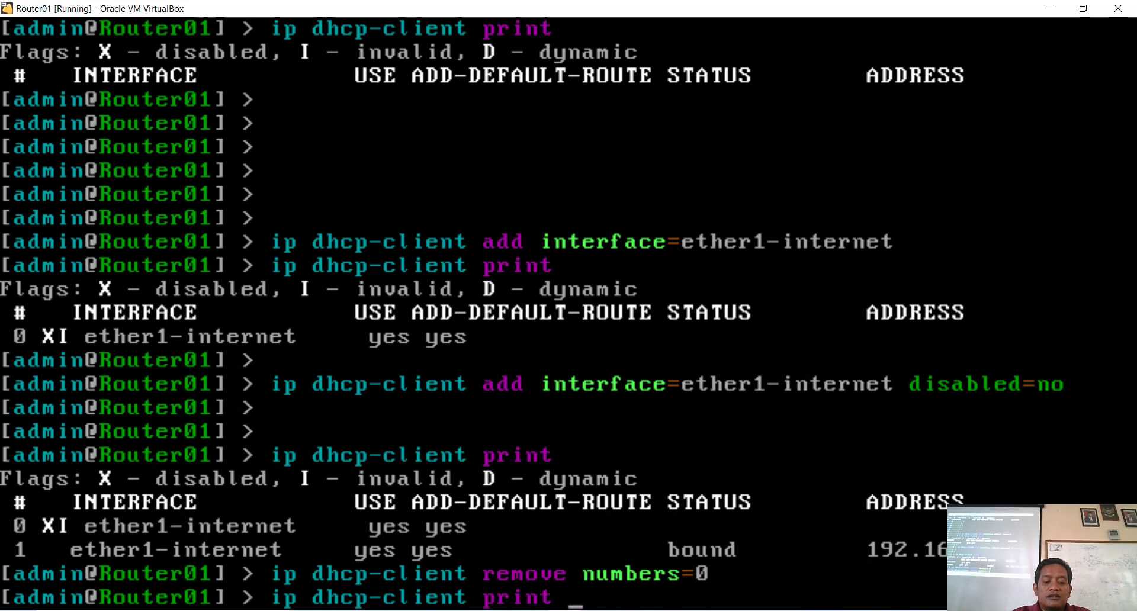
{"action": "key", "text": "Return"}
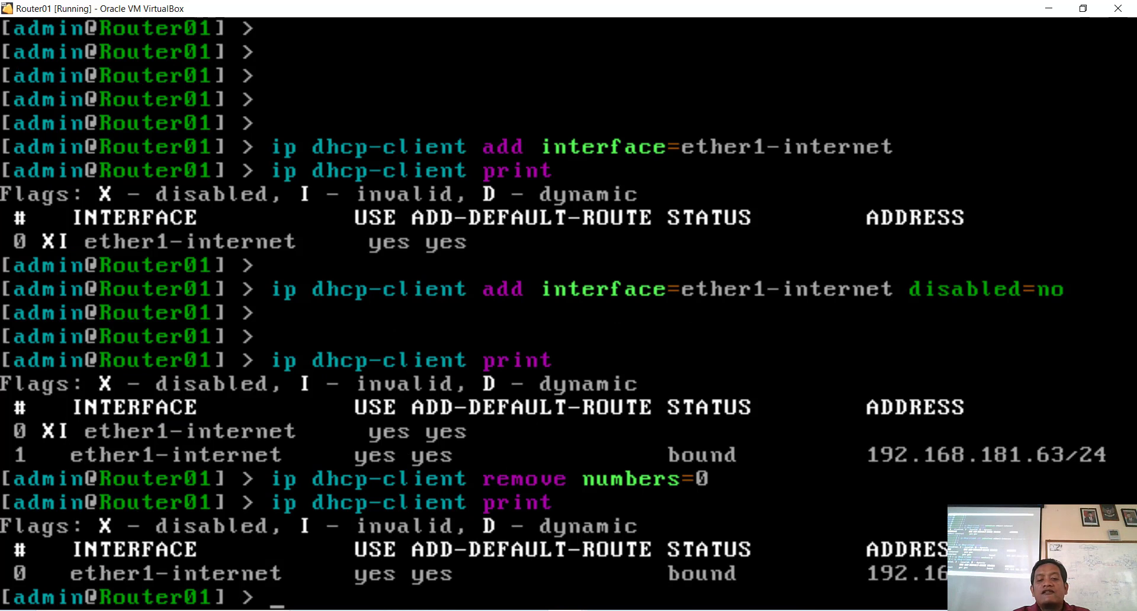
{"action": "key", "text": "Return"}
{"action": "key", "text": "Return"}
{"action": "key", "text": "Return"}
{"action": "key", "text": "Return"}
{"action": "key", "text": "Return"}
{"action": "key", "text": "Return"}
{"action": "key", "text": "Return"}
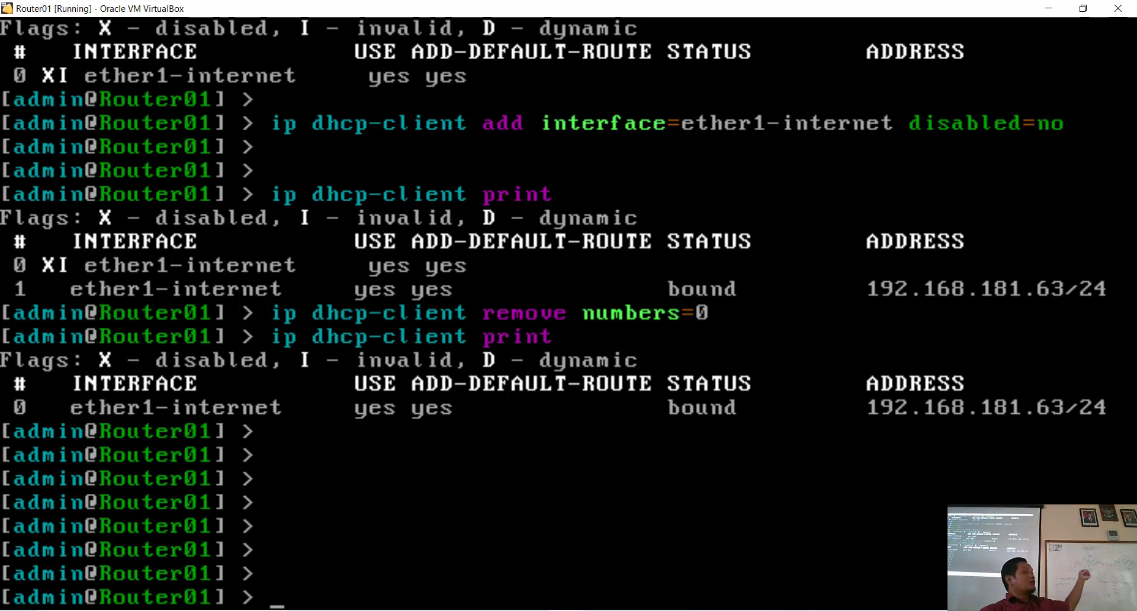
Step: Run 'ip address add address=192.168.10.81/29 interface=ether2-router' on Router01
{"action": "type", "text": "ip"}
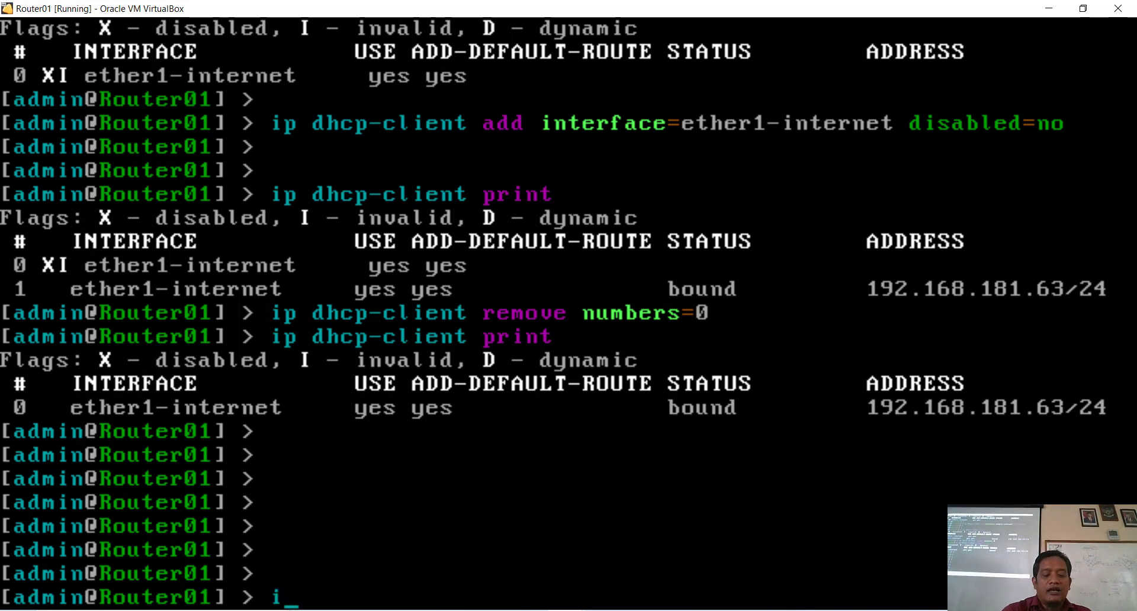
{"action": "type", "text": " a"}
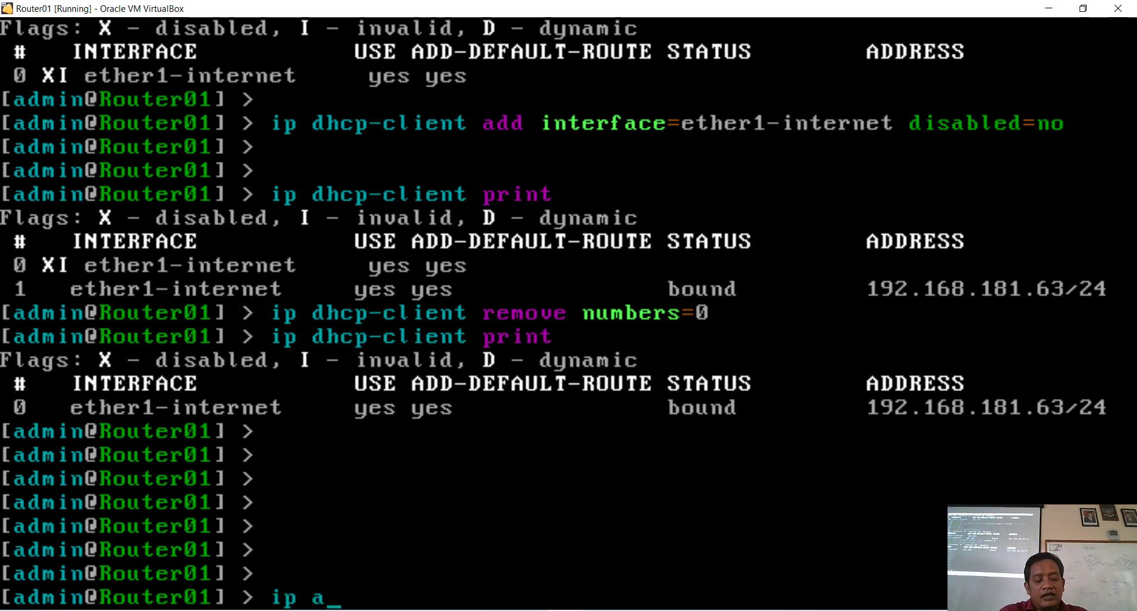
{"action": "type", "text": "ddress add ad"}
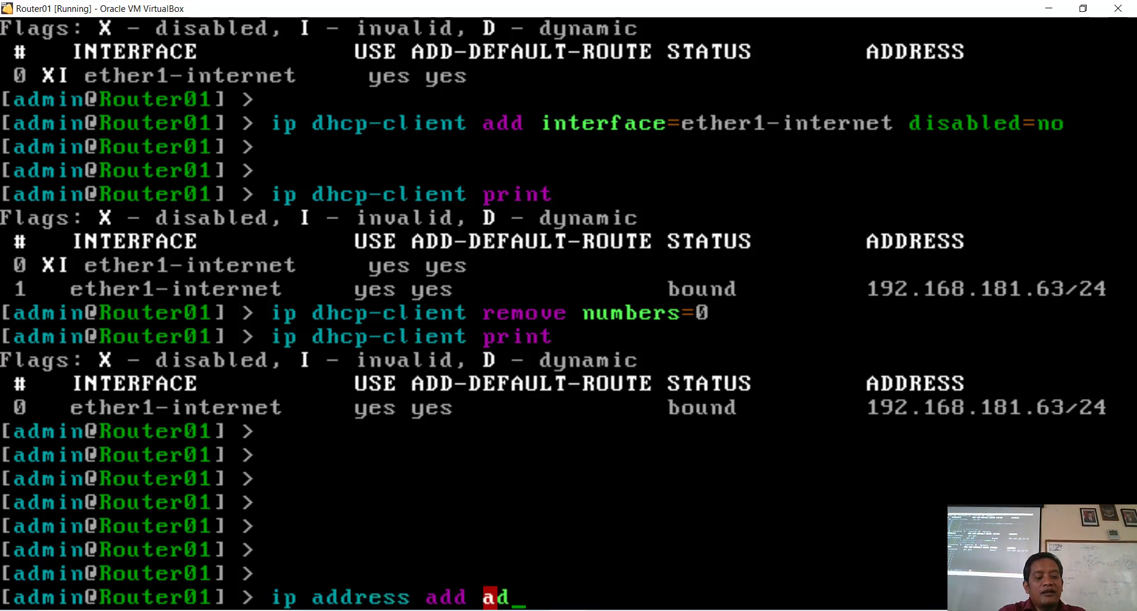
{"action": "key", "text": "Tab"}
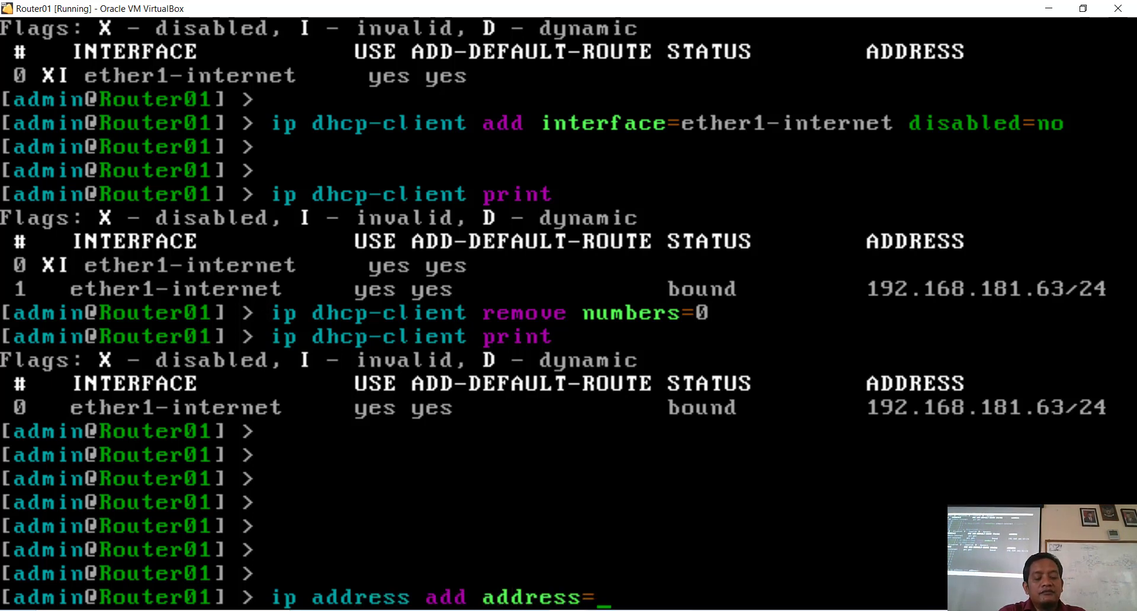
{"action": "type", "text": "192"}
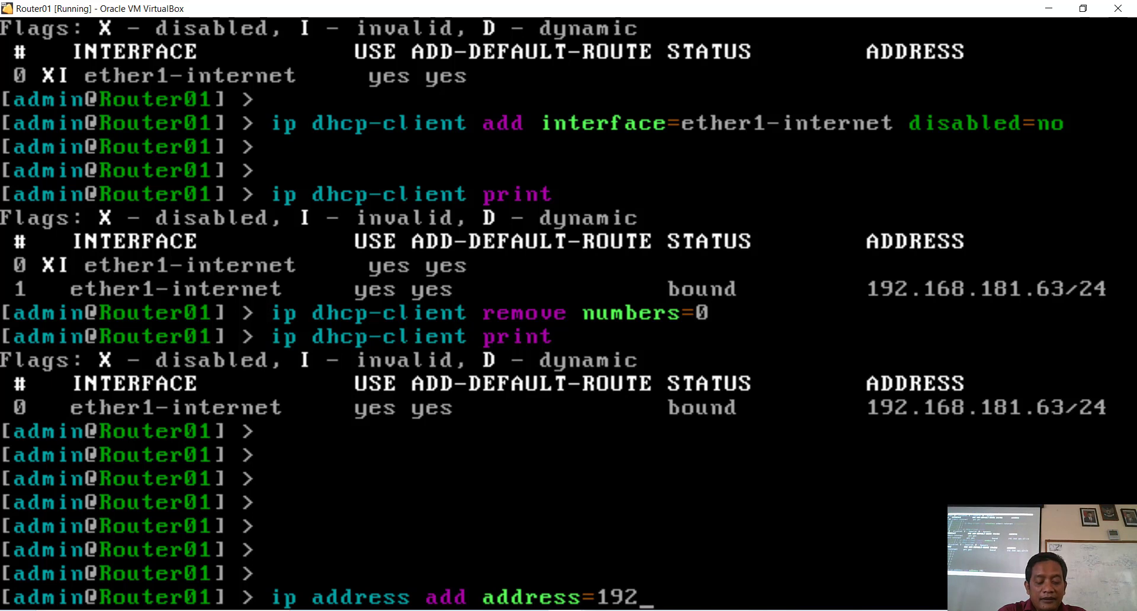
{"action": "type", "text": ".168"}
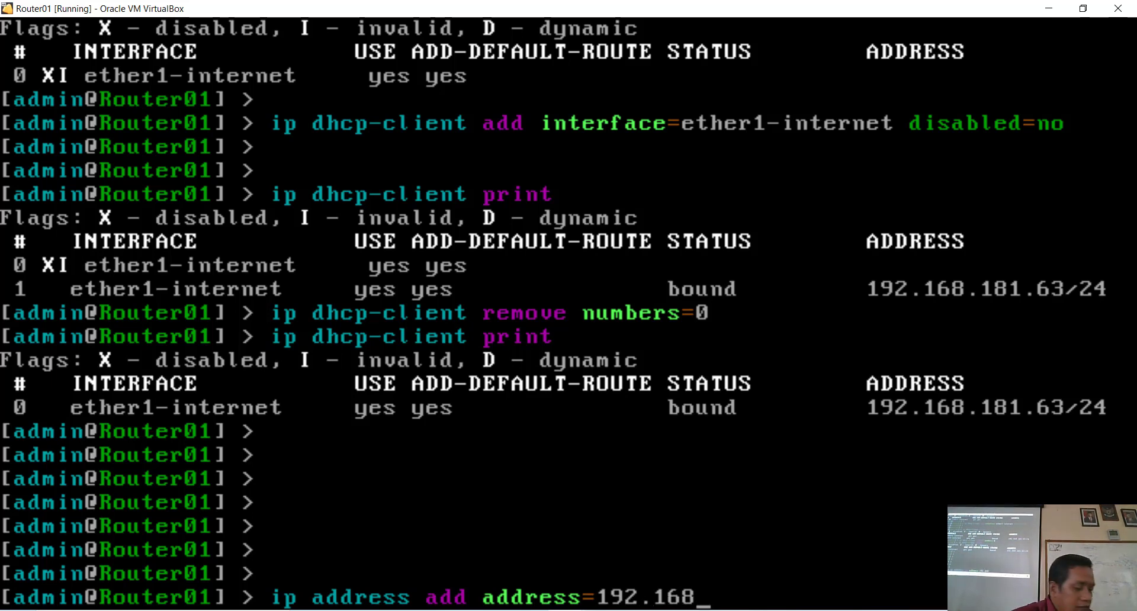
{"action": "type", "text": "1"}
{"action": "key", "text": "BackSpace"}
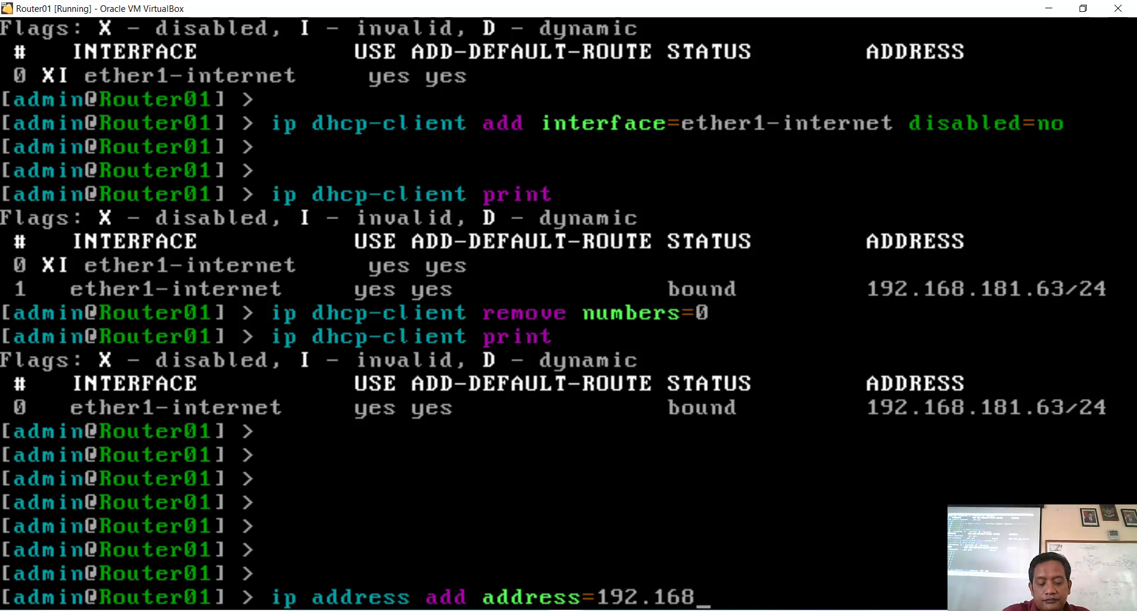
{"action": "type", "text": ".10"}
{"action": "type", "text": ".10."}
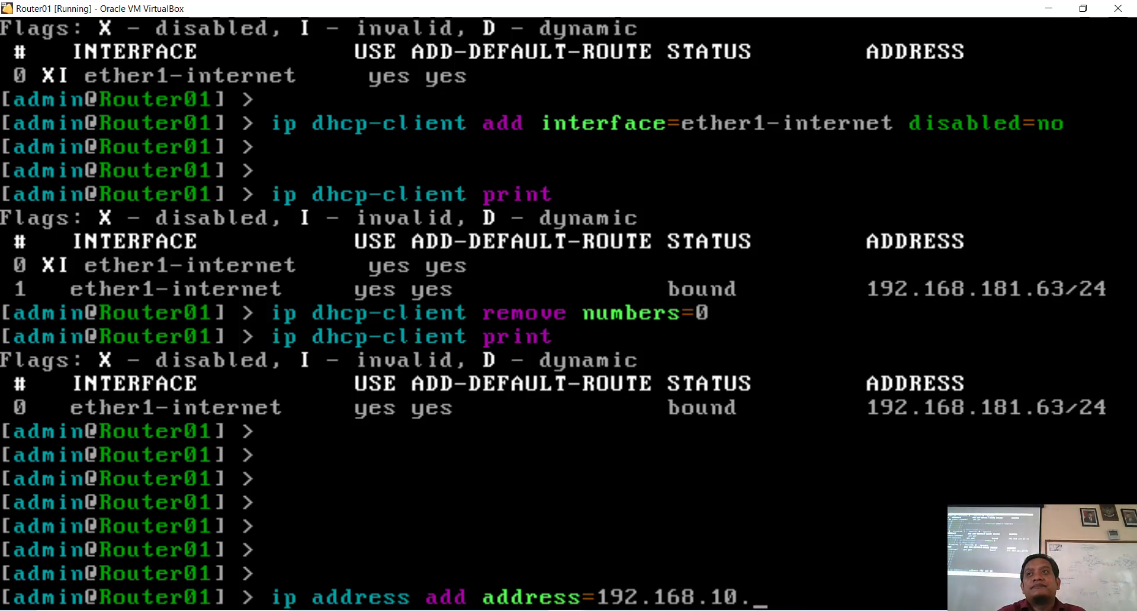
{"action": "type", "text": "81"}
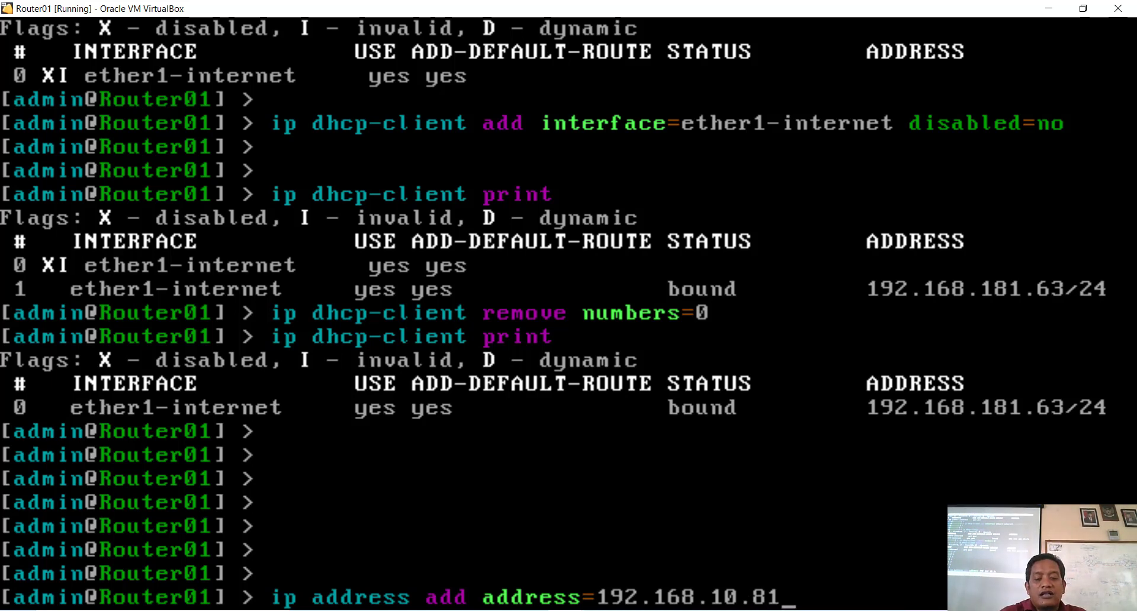
{"action": "type", "text": "/"}
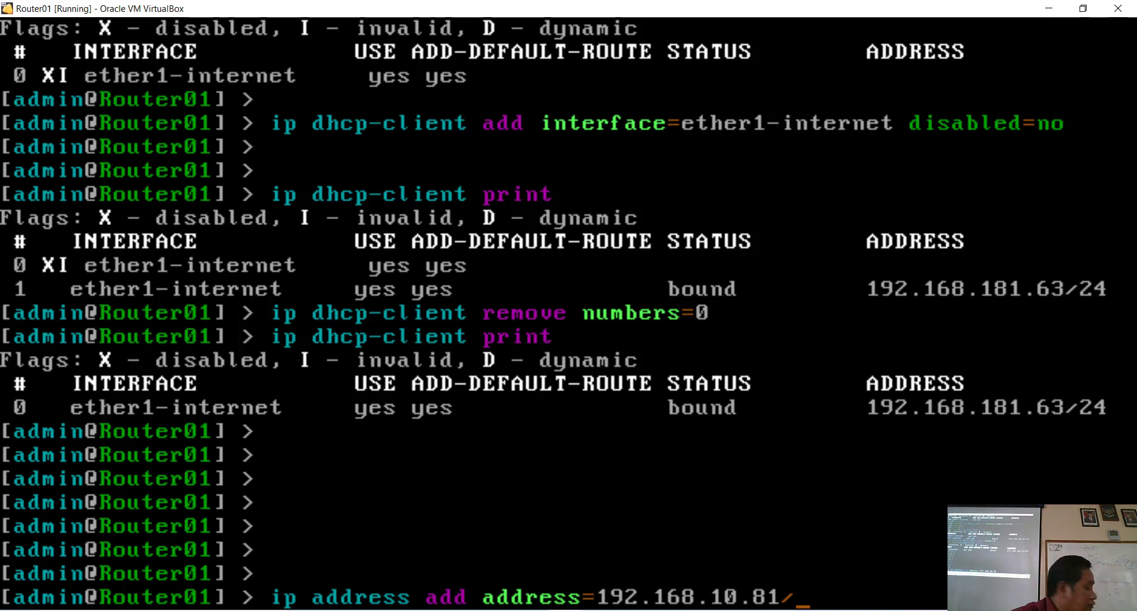
{"action": "type", "text": "29"}
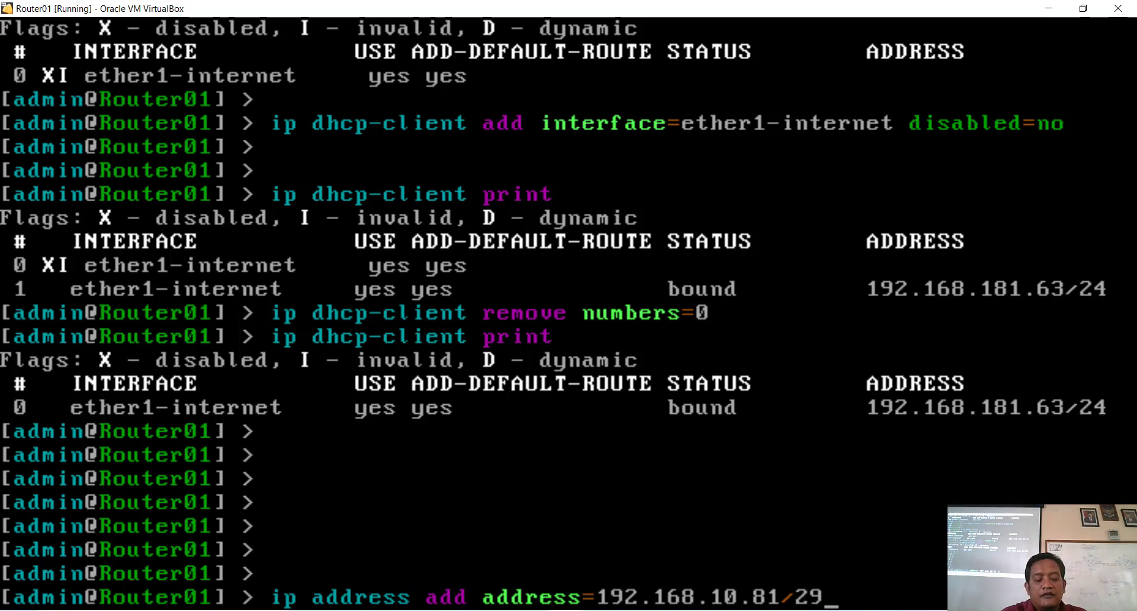
{"action": "type", "text": " interfac"}
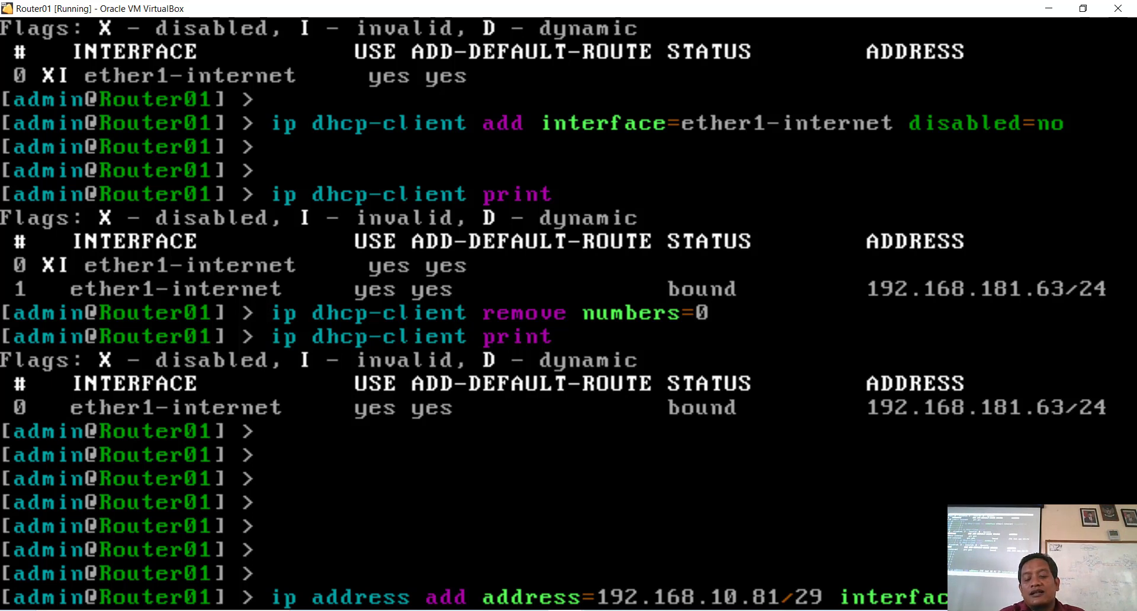
{"action": "type", "text": "er"}
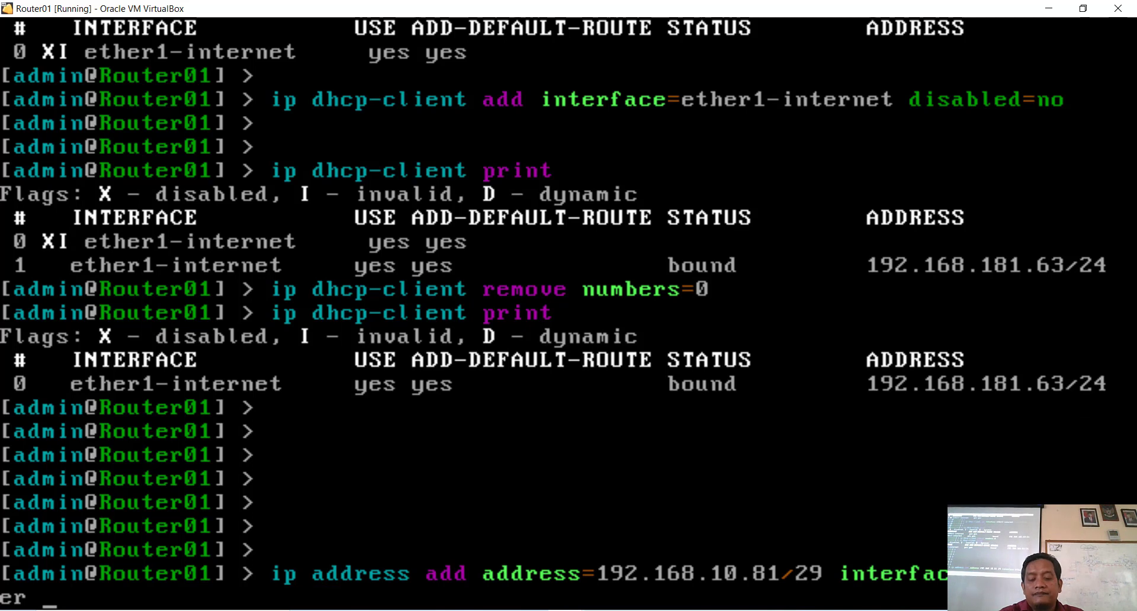
{"action": "key", "text": "Return"}
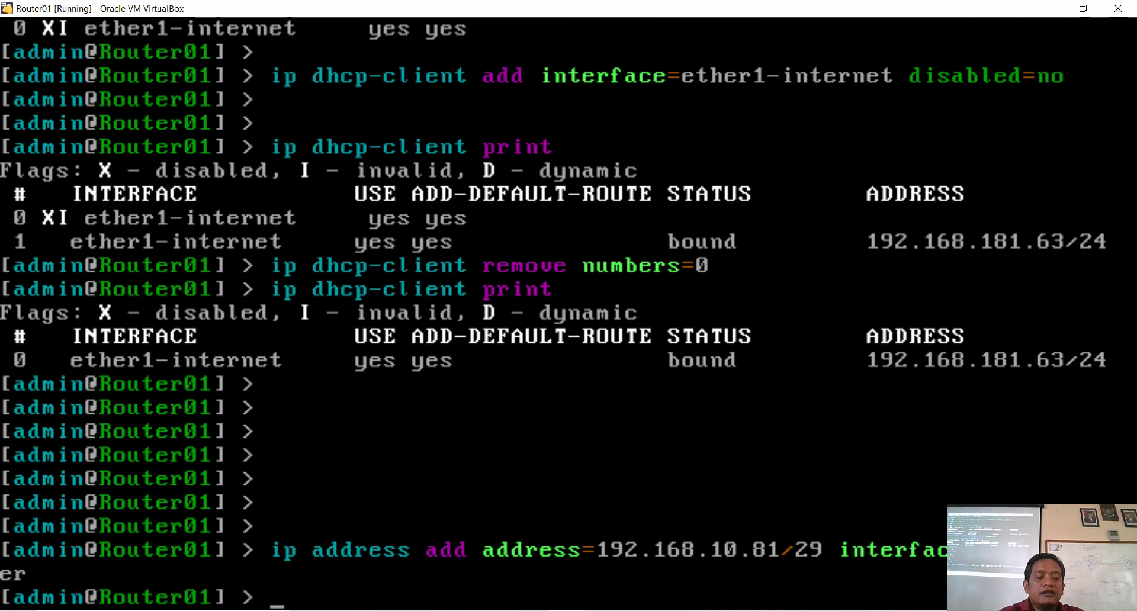
Step: Run 'ip address print' to show 192.168.10.81/29 on ether2-router, network 192.168.10.80
{"action": "key", "text": "Return"}
{"action": "key", "text": "Return"}
{"action": "key", "text": "Return"}
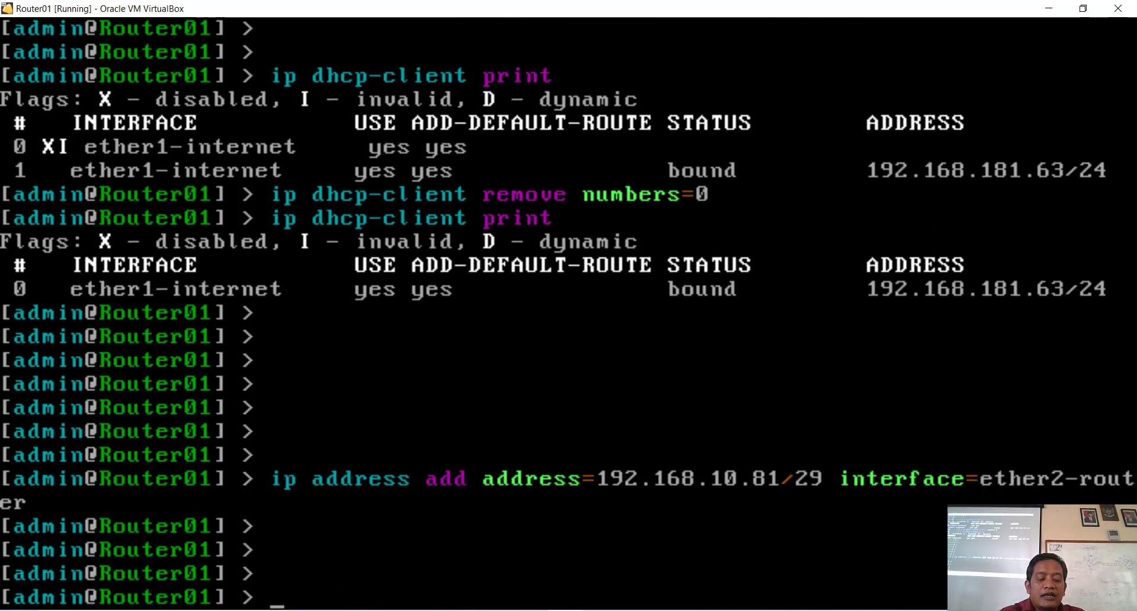
{"action": "type", "text": "ip"}
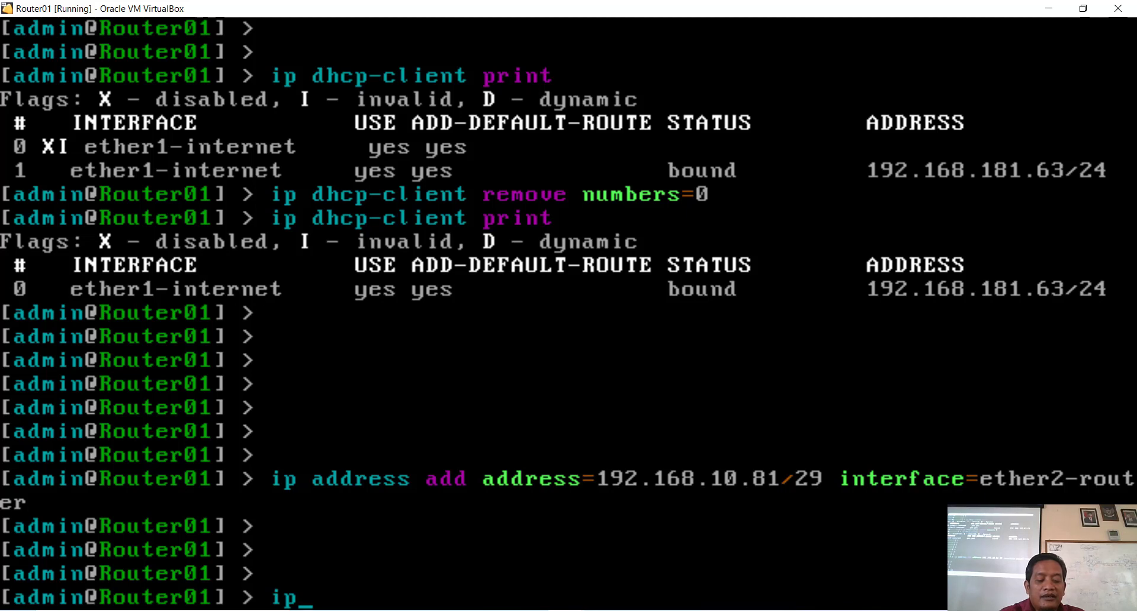
{"action": "key", "text": "Up"}
{"action": "key", "text": "Up"}
{"action": "key", "text": "Up"}
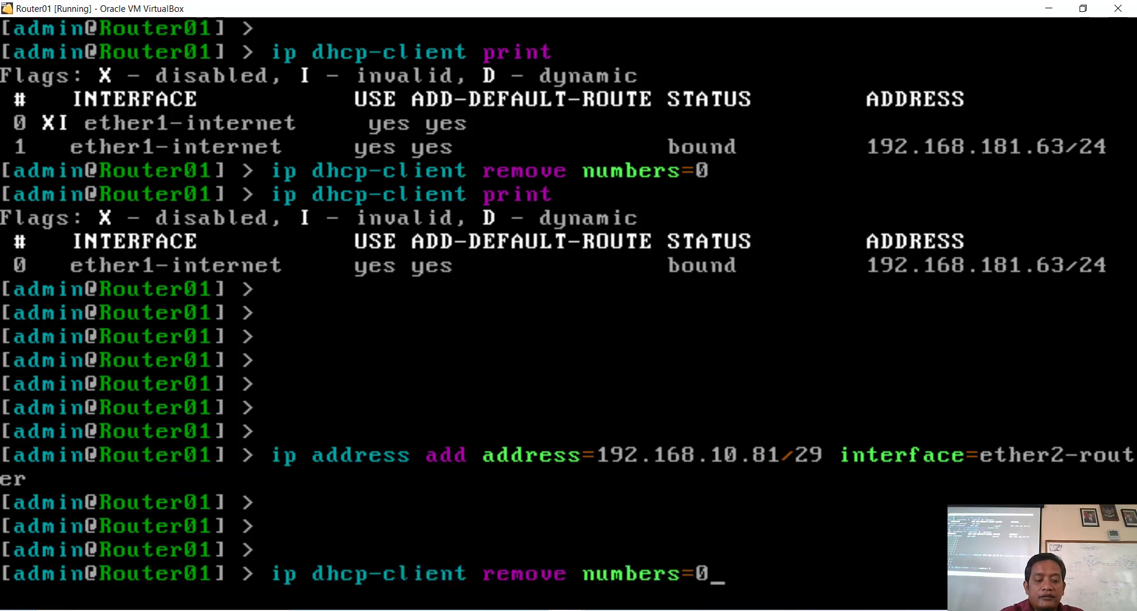
{"action": "key", "text": "Up"}
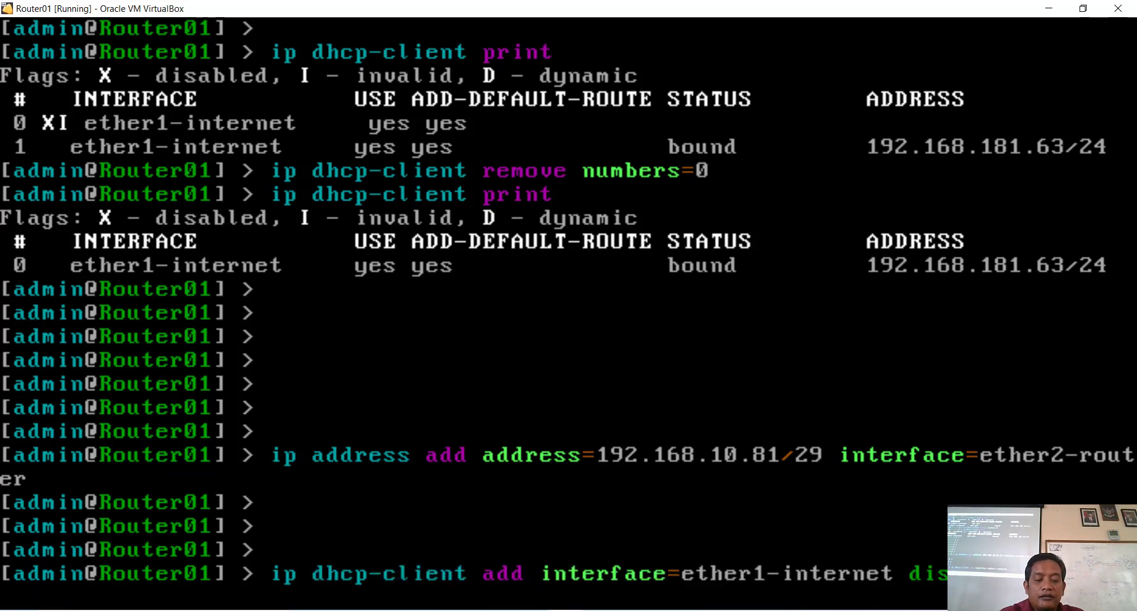
{"action": "key", "text": "BackSpace"}
{"action": "key", "text": "BackSpace"}
{"action": "key", "text": "BackSpace"}
{"action": "key", "text": "BackSpace"}
{"action": "key", "text": "BackSpace"}
{"action": "key", "text": "BackSpace"}
{"action": "key", "text": "BackSpace"}
{"action": "key", "text": "BackSpace"}
{"action": "key", "text": "BackSpace"}
{"action": "key", "text": "BackSpace"}
{"action": "key", "text": "BackSpace"}
{"action": "key", "text": "BackSpace"}
{"action": "key", "text": "BackSpace"}
{"action": "key", "text": "BackSpace"}
{"action": "key", "text": "BackSpace"}
{"action": "key", "text": "BackSpace"}
{"action": "key", "text": "BackSpace"}
{"action": "key", "text": "BackSpace"}
{"action": "key", "text": "BackSpace"}
{"action": "key", "text": "BackSpace"}
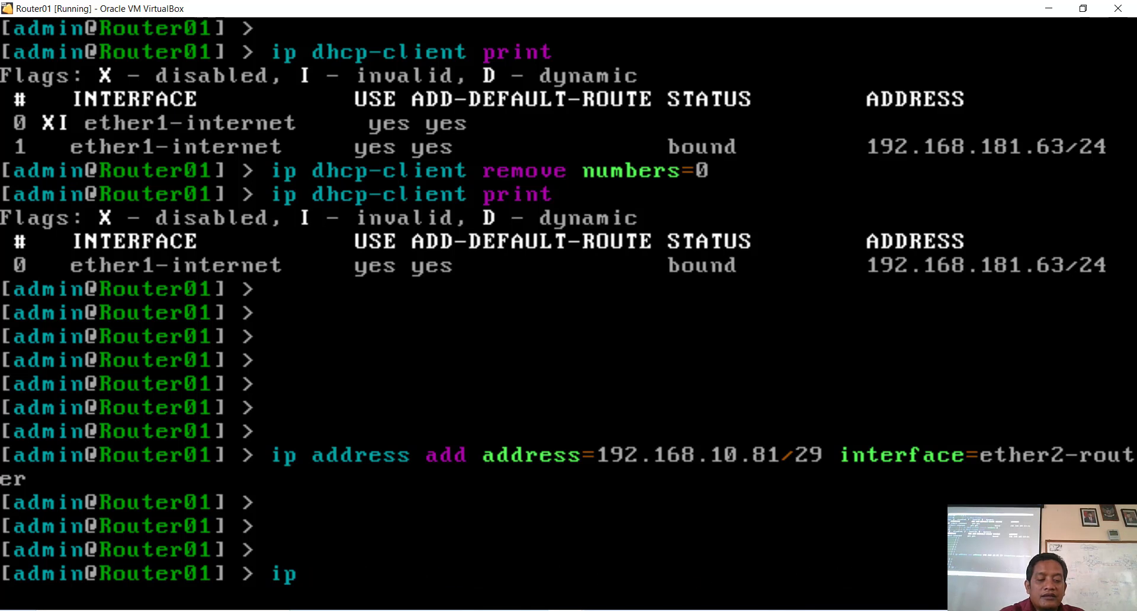
{"action": "type", "text": "address "}
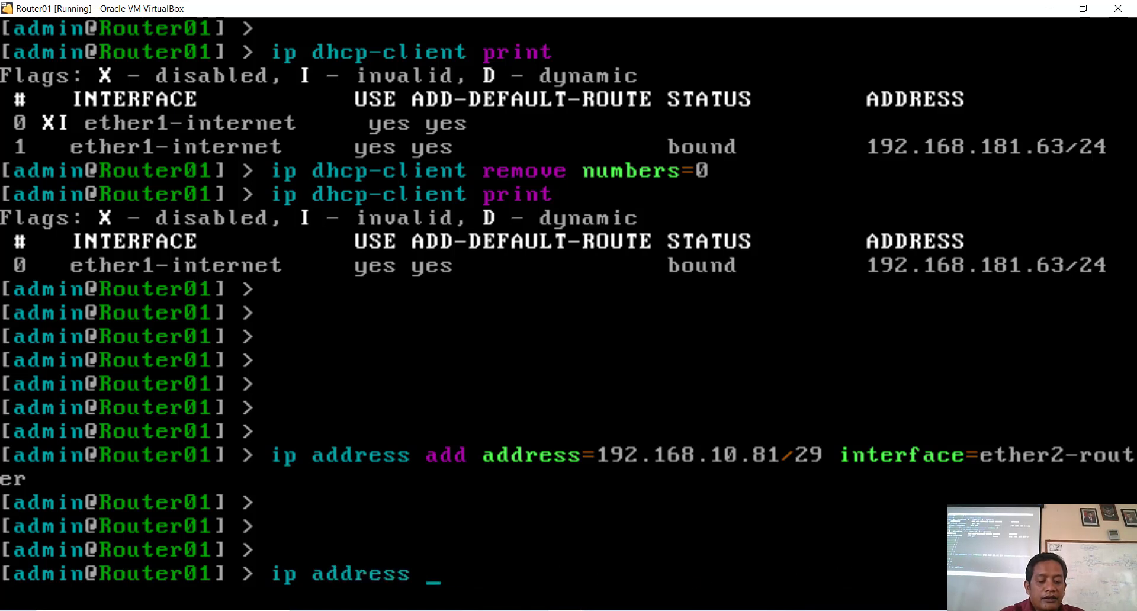
{"action": "type", "text": "print"}
{"action": "key", "text": "Return"}
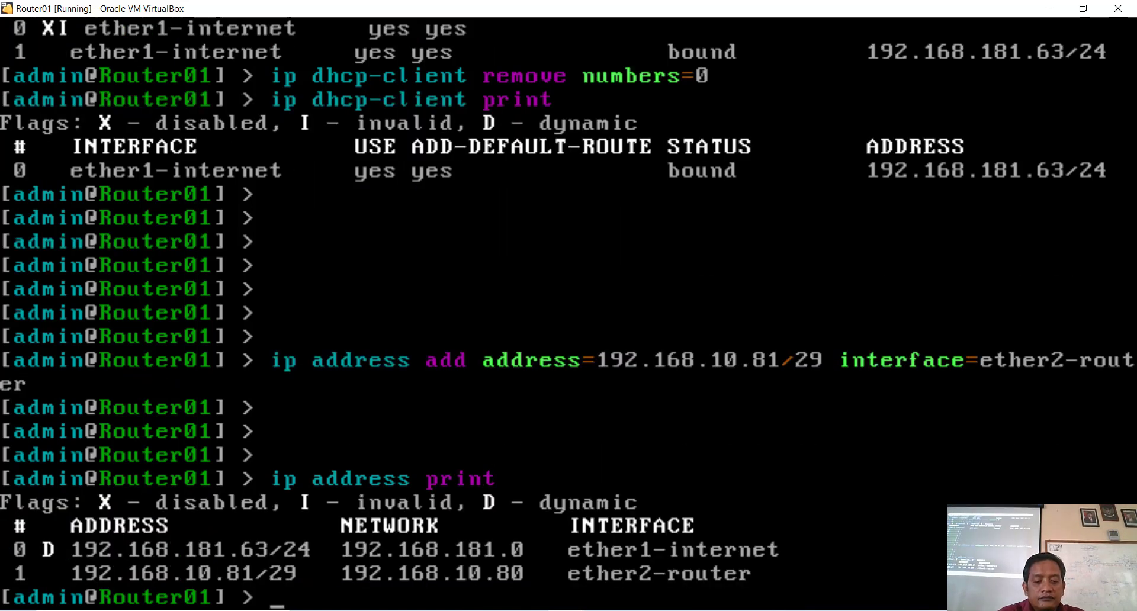
{"action": "key", "text": "Return"}
{"action": "key", "text": "Return"}
{"action": "key", "text": "Return"}
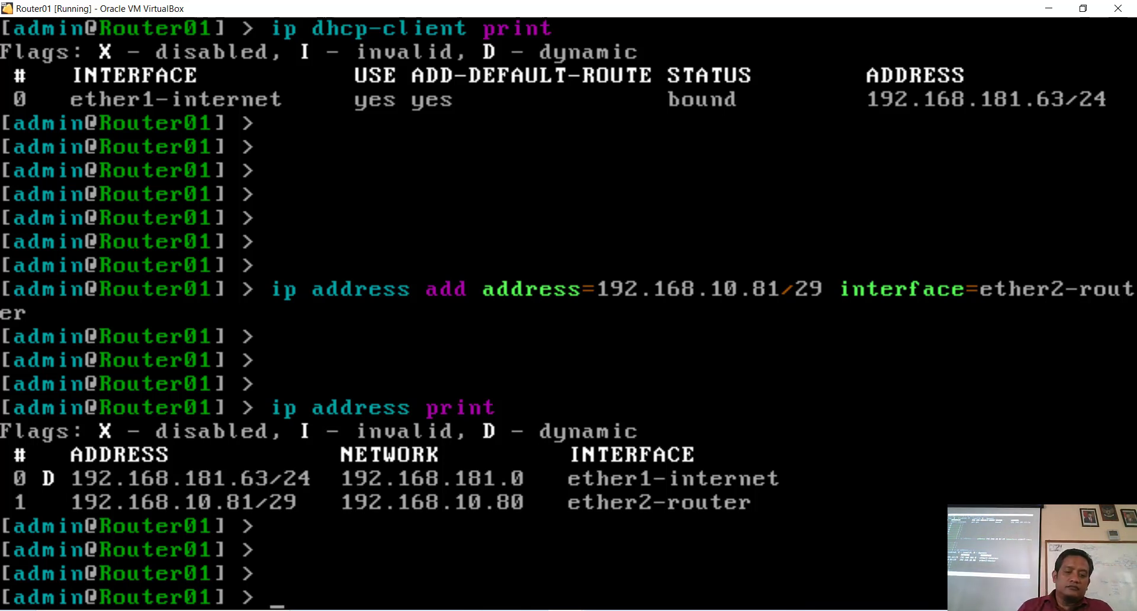
Step: Minimize Router01, bring it back from the taskbar, and restore it down beside Router02
{"action": "left_click", "coordinate": [1048, 8]}
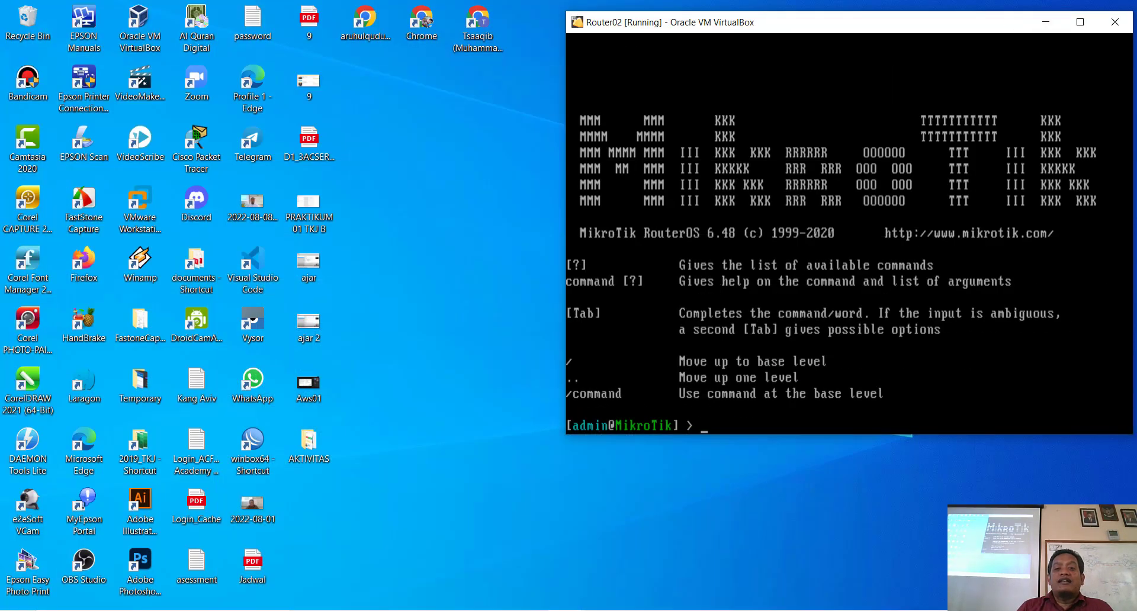
{"action": "left_click", "coordinate": [566, 610]}
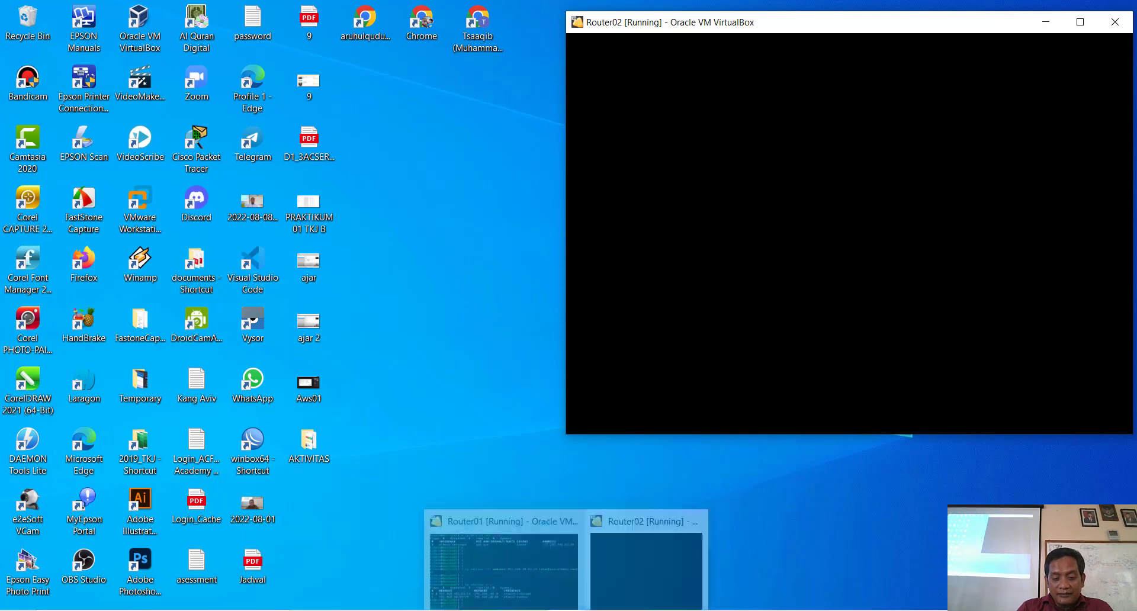
{"action": "left_click", "coordinate": [504, 563]}
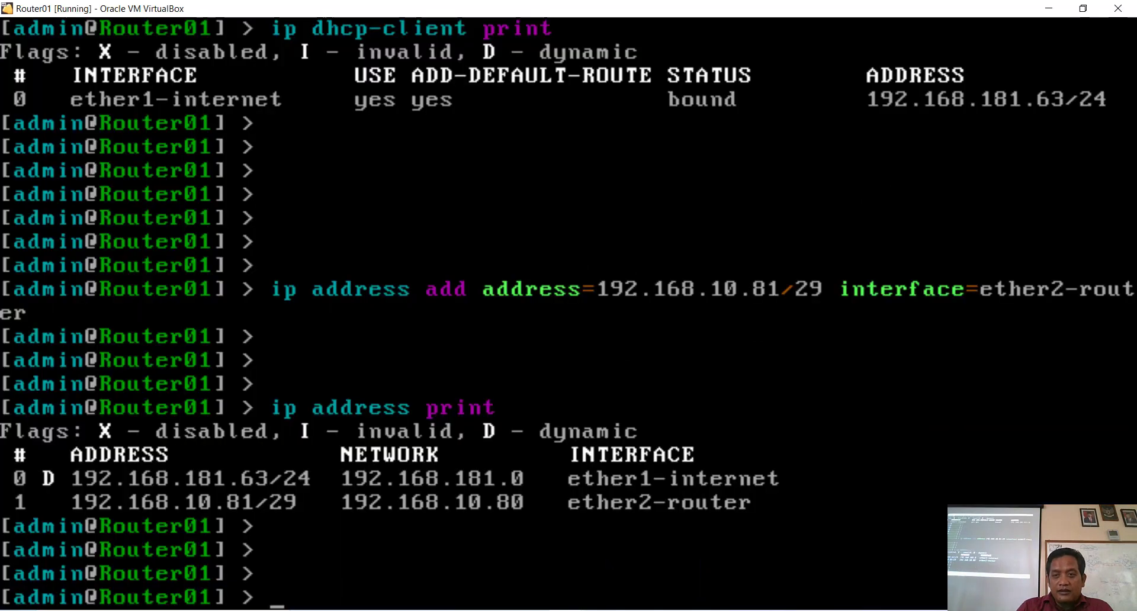
{"action": "left_click", "coordinate": [1083, 9]}
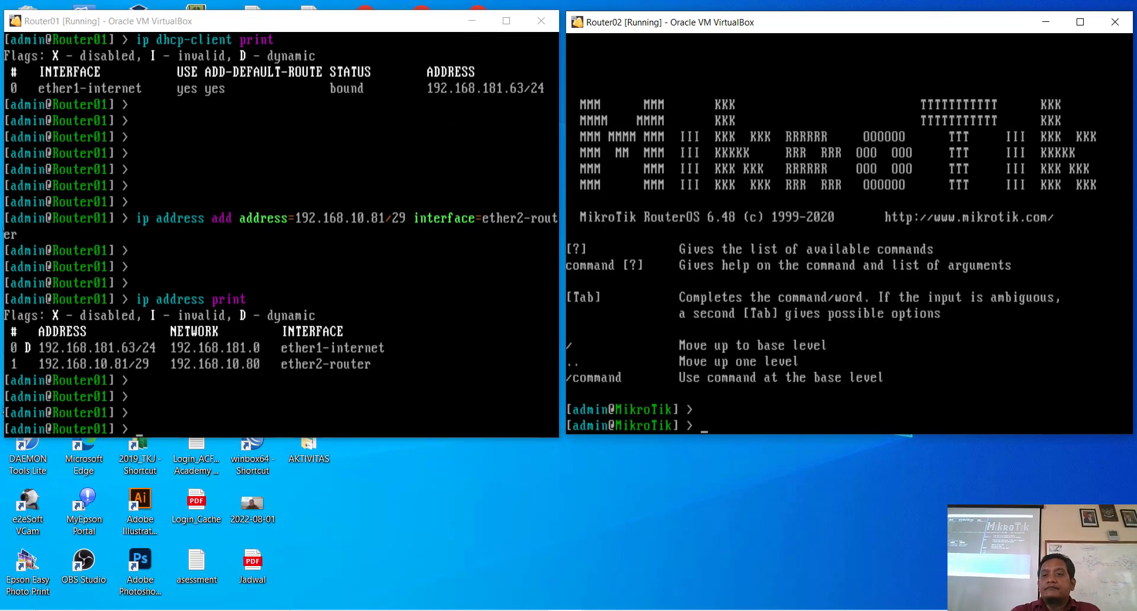
Step: Maximize the Router02 console and run 'system identity set name=Router02'
{"action": "left_click", "coordinate": [1080, 22]}
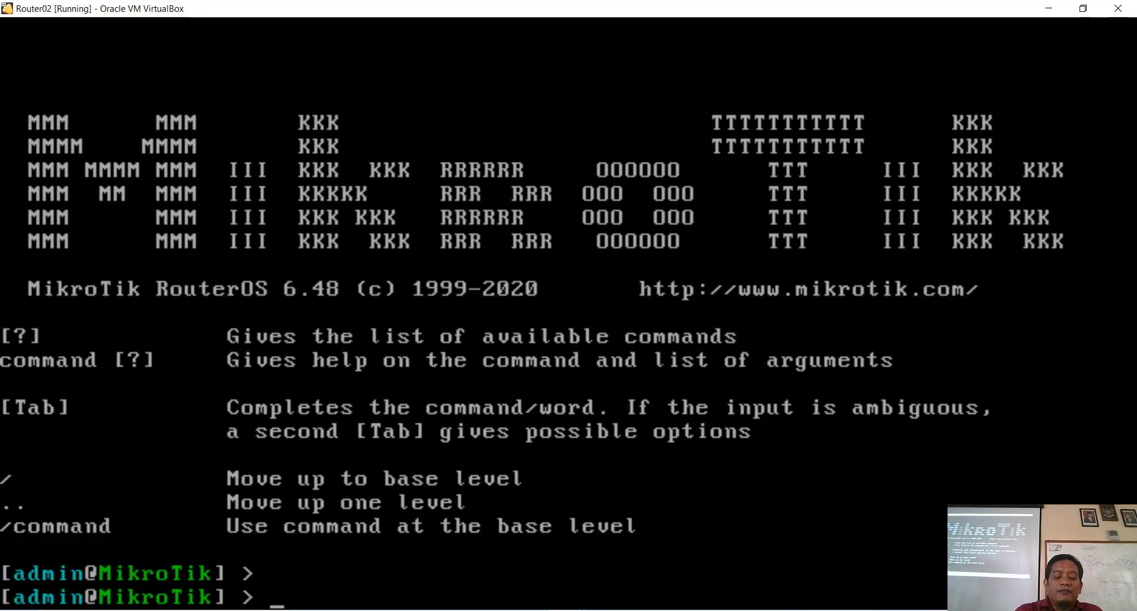
{"action": "type", "text": "system"}
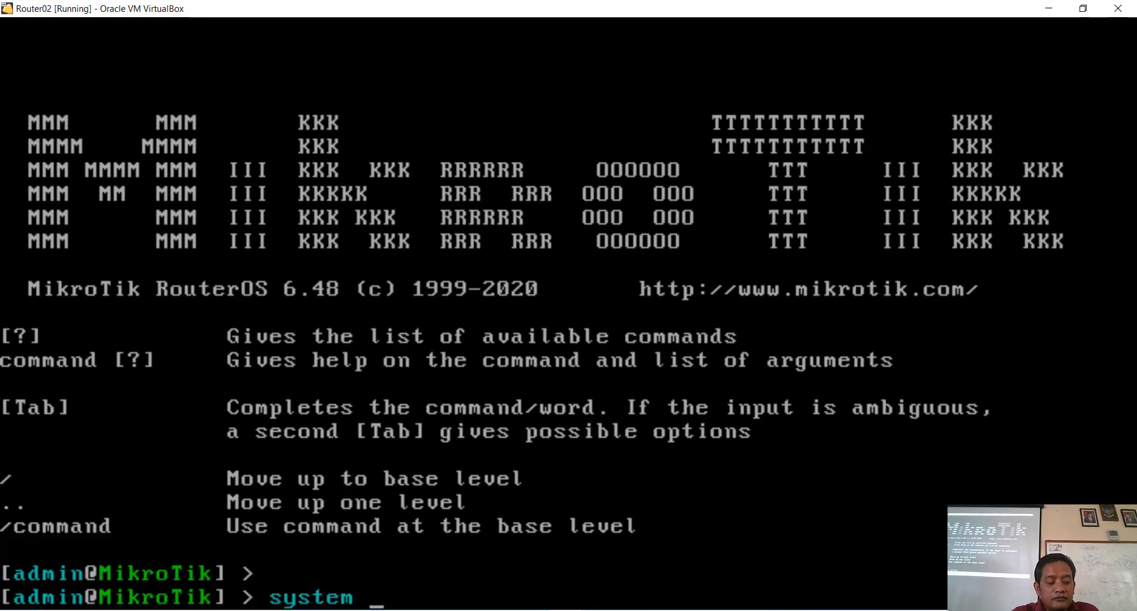
{"action": "type", "text": " set"}
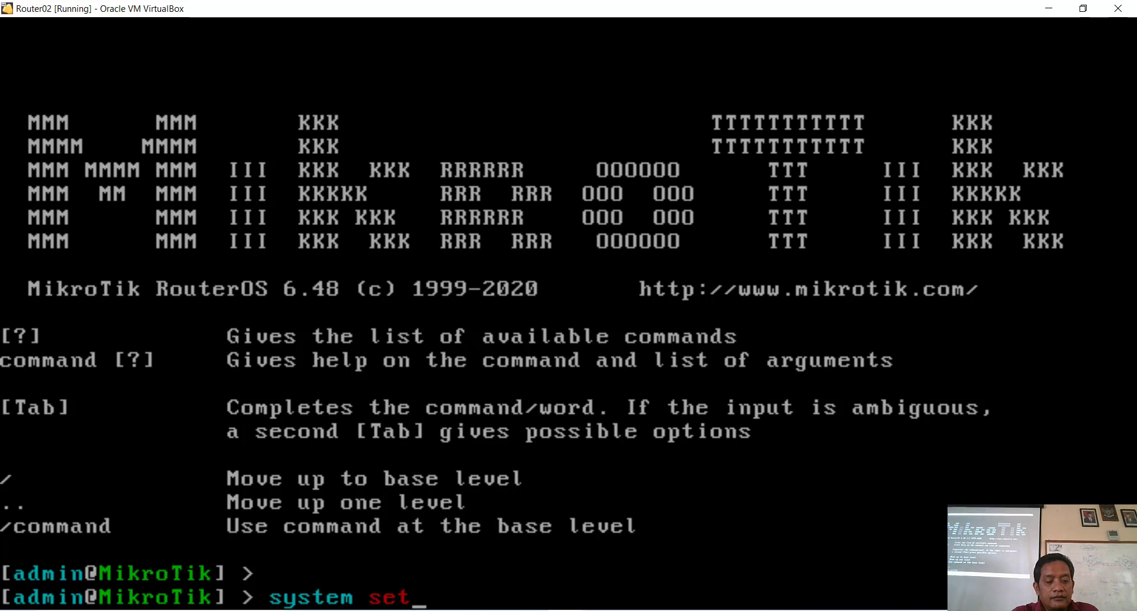
{"action": "key", "text": "BackSpace"}
{"action": "key", "text": "BackSpace"}
{"action": "key", "text": "BackSpace"}
{"action": "type", "text": "i"}
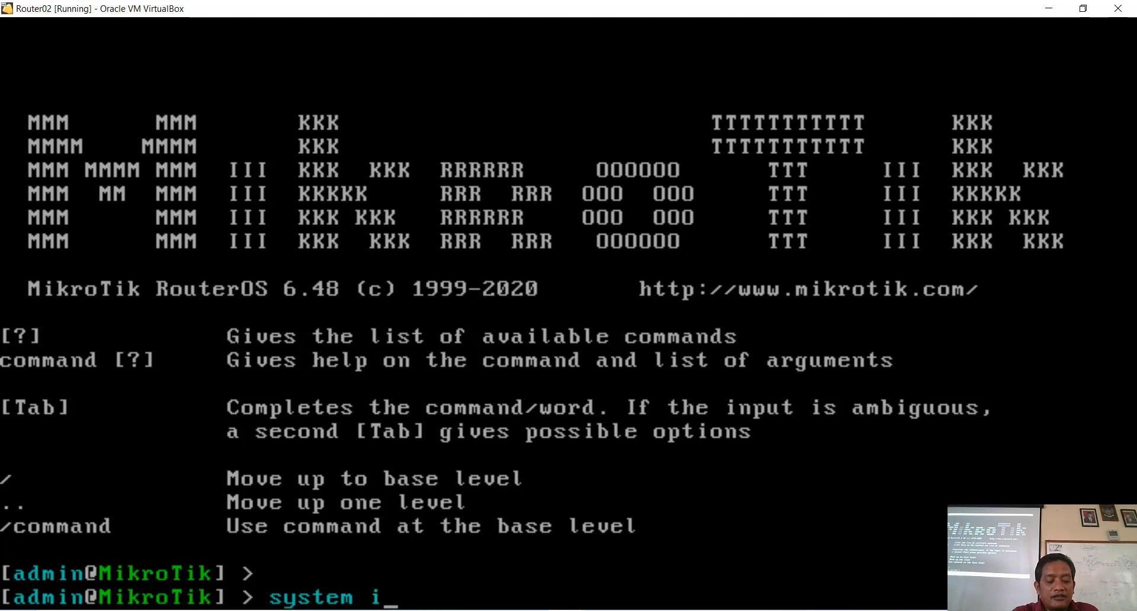
{"action": "type", "text": "u"}
{"action": "key", "text": "BackSpace"}
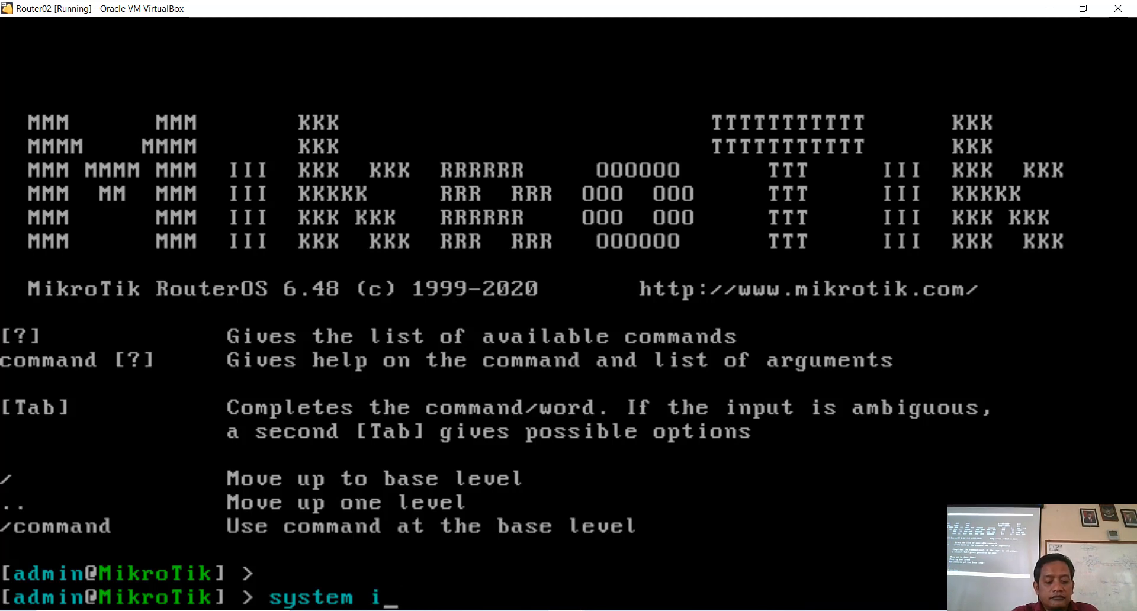
{"action": "type", "text": "d"}
{"action": "key", "text": "Tab"}
{"action": "type", "text": "se"}
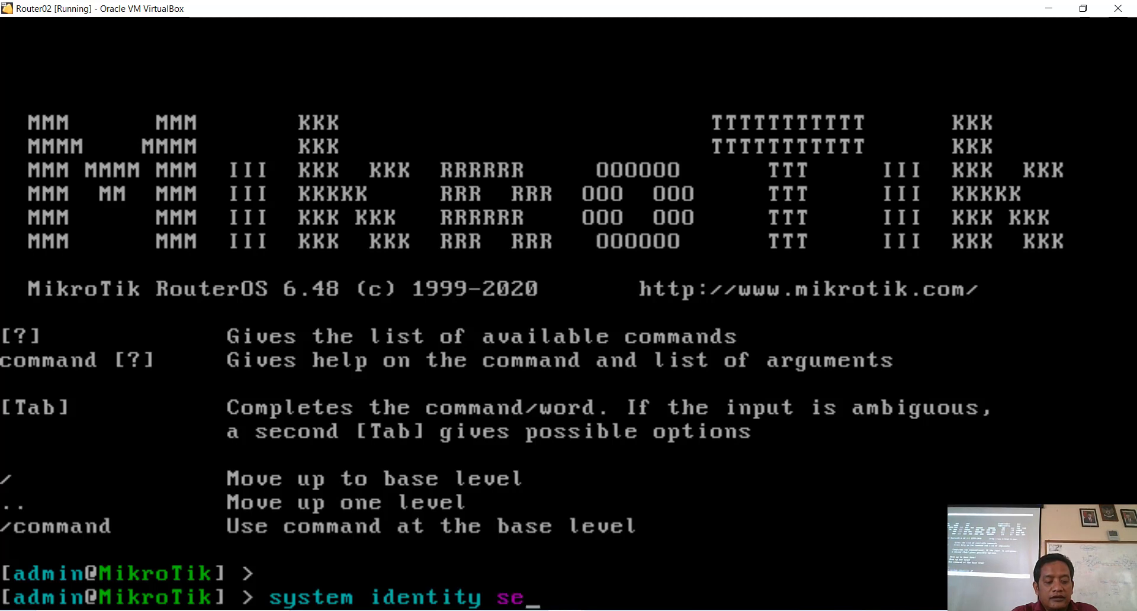
{"action": "type", "text": "t n"}
{"action": "key", "text": "Tab"}
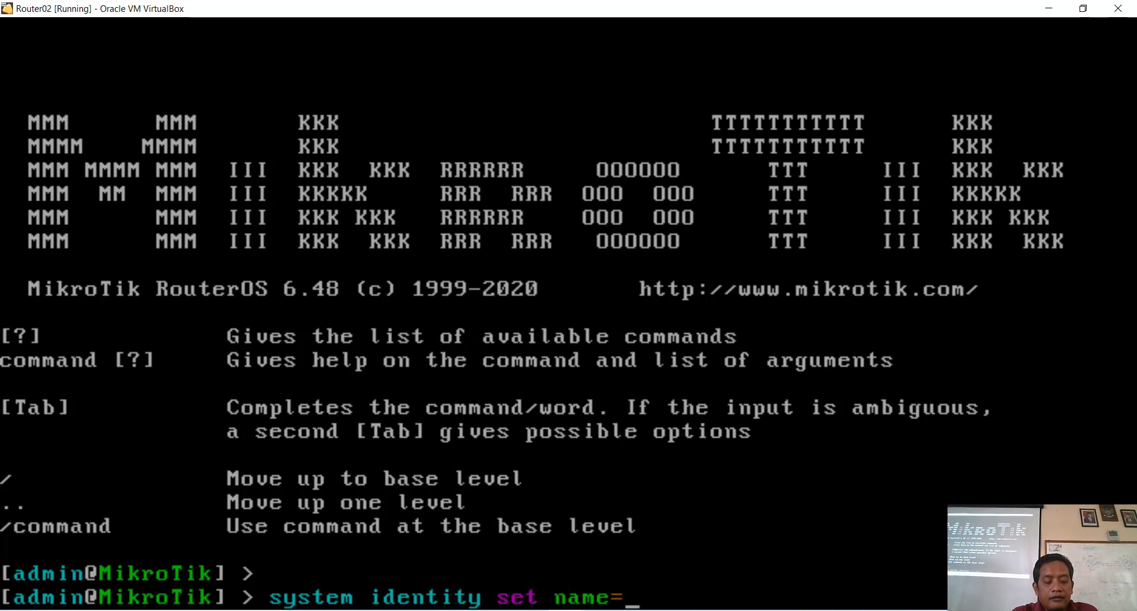
{"action": "type", "text": "Rou"}
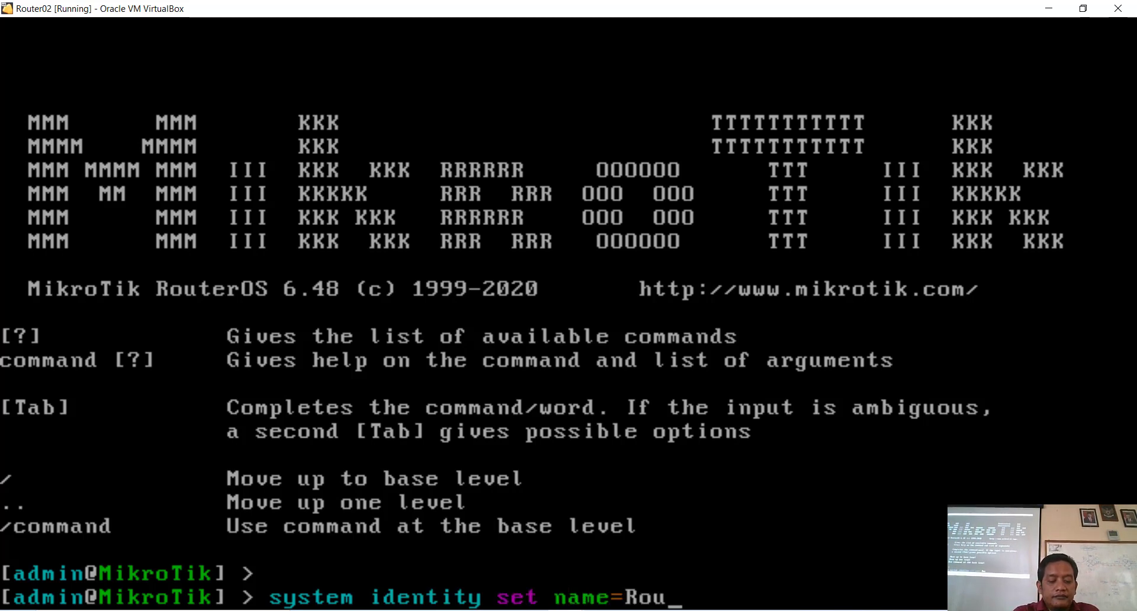
{"action": "type", "text": "ter02"}
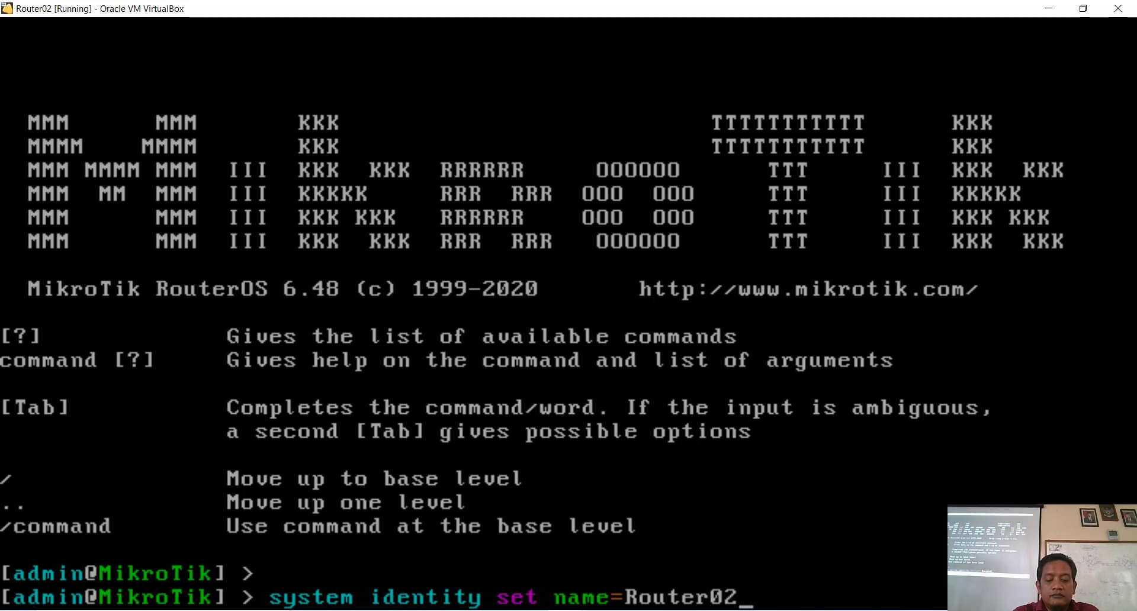
{"action": "key", "text": "Return"}
{"action": "key", "text": "Return"}
{"action": "type", "text": "in"}
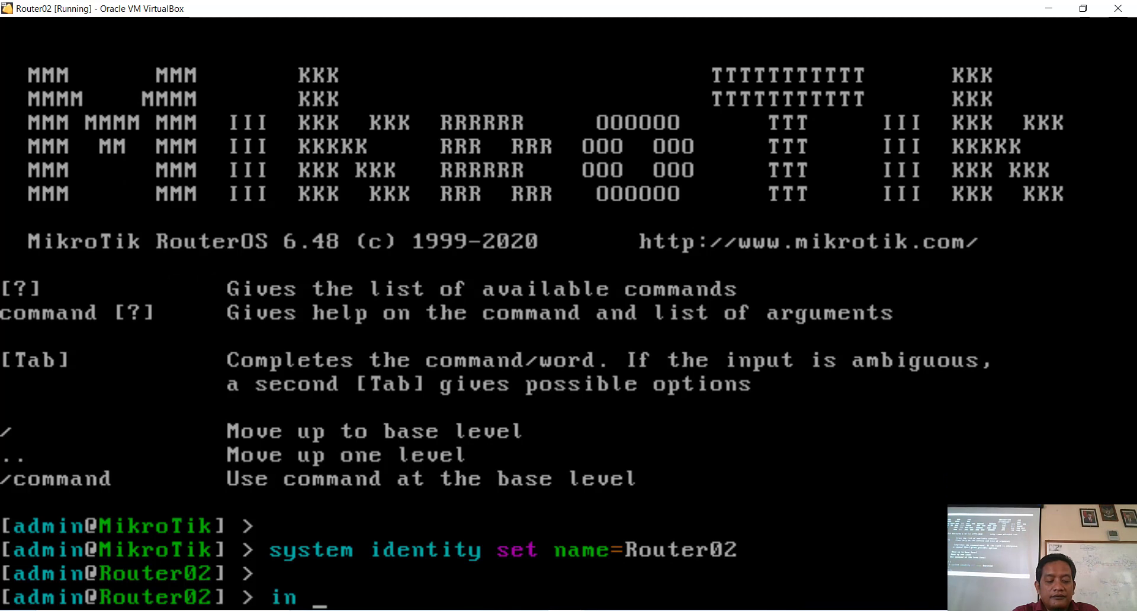
Step: Run 'interface print' to list ether1–ether3, all running at MTU 1500
{"action": "key", "text": "Tab"}
{"action": "type", "text": "pr"}
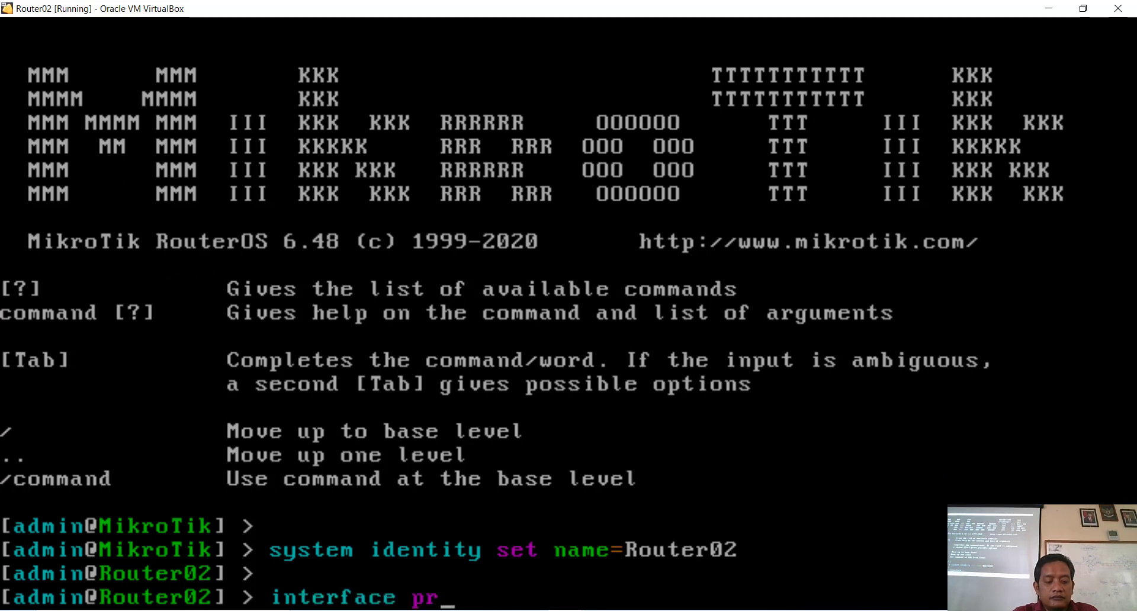
{"action": "key", "text": "Tab"}
{"action": "key", "text": "Return"}
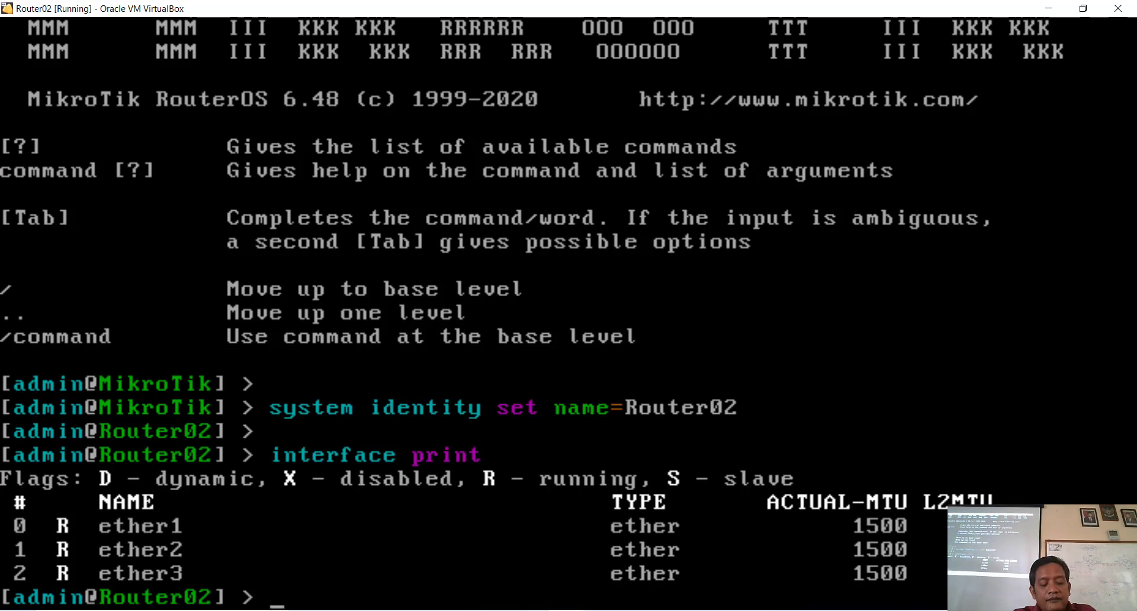
Step: Rename ether1 to ether2-router with a comment ending in 'antar router'
{"action": "type", "text": "in"}
{"action": "key", "text": "Tab"}
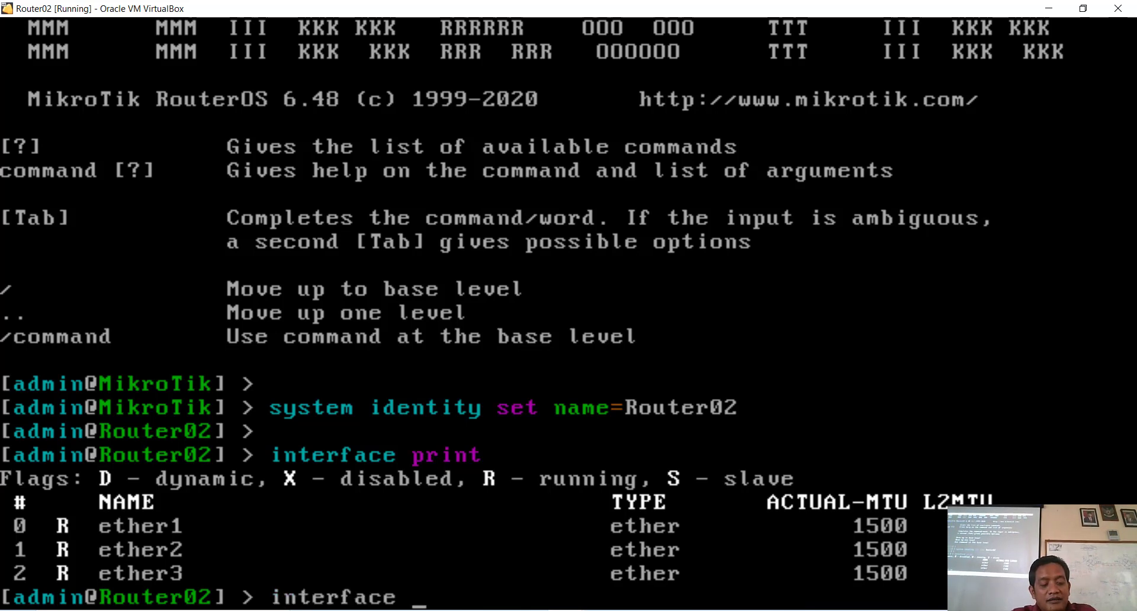
{"action": "type", "text": "se"}
{"action": "key", "text": "Tab"}
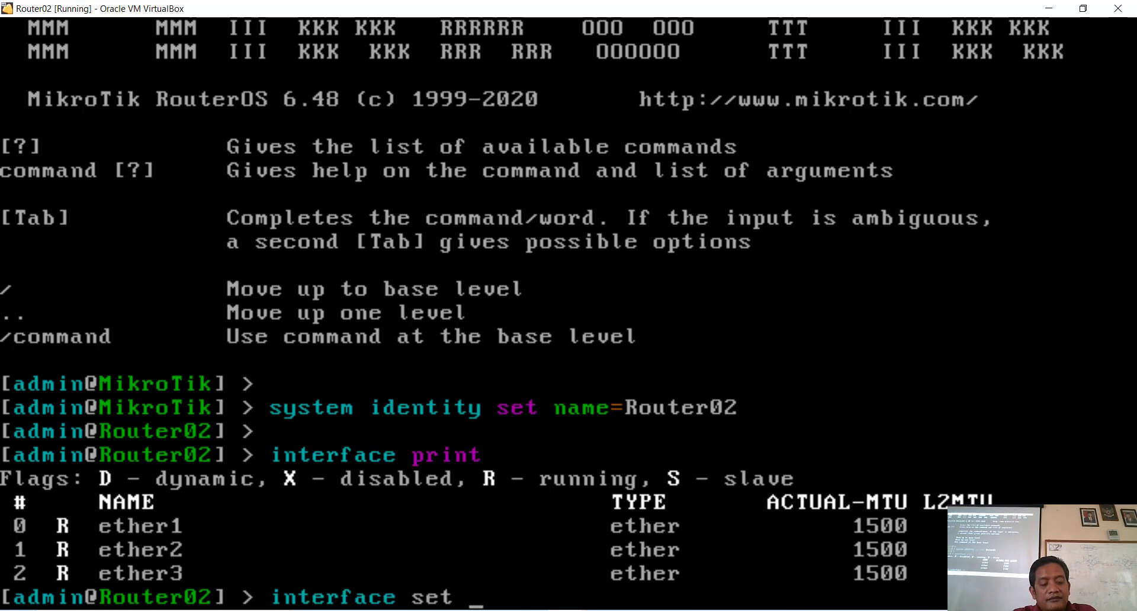
{"action": "type", "text": "et"}
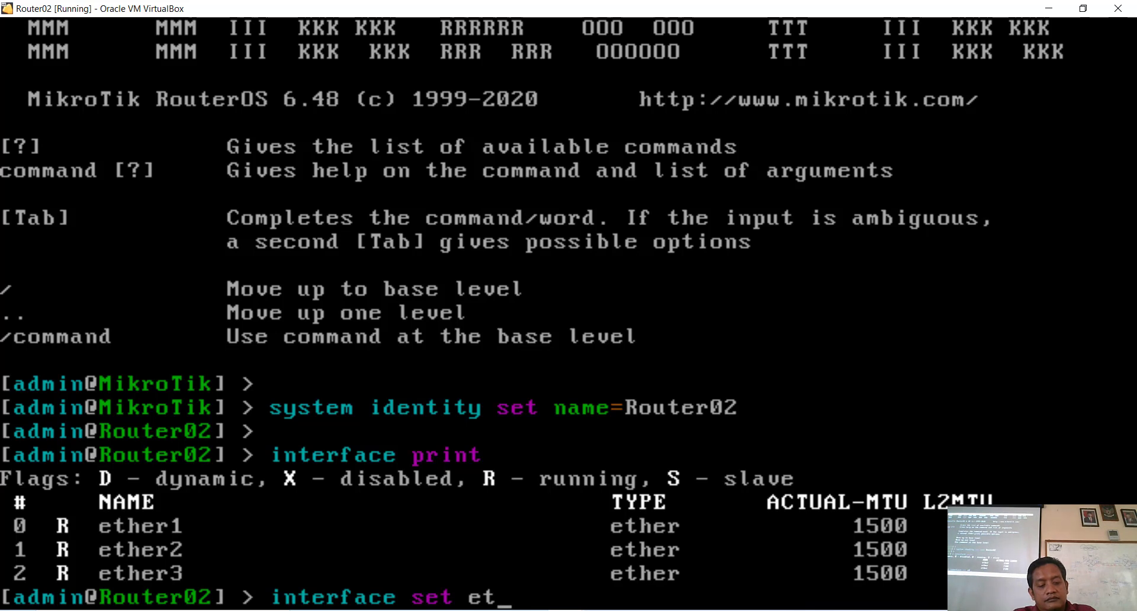
{"action": "type", "text": "h"}
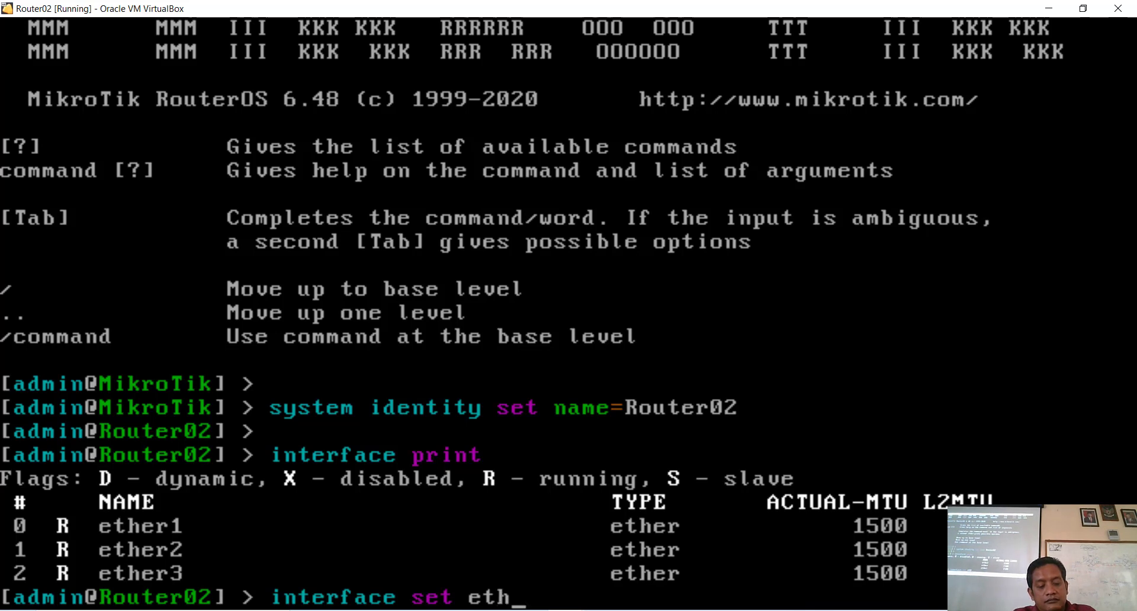
{"action": "key", "text": "Tab"}
{"action": "type", "text": "1"}
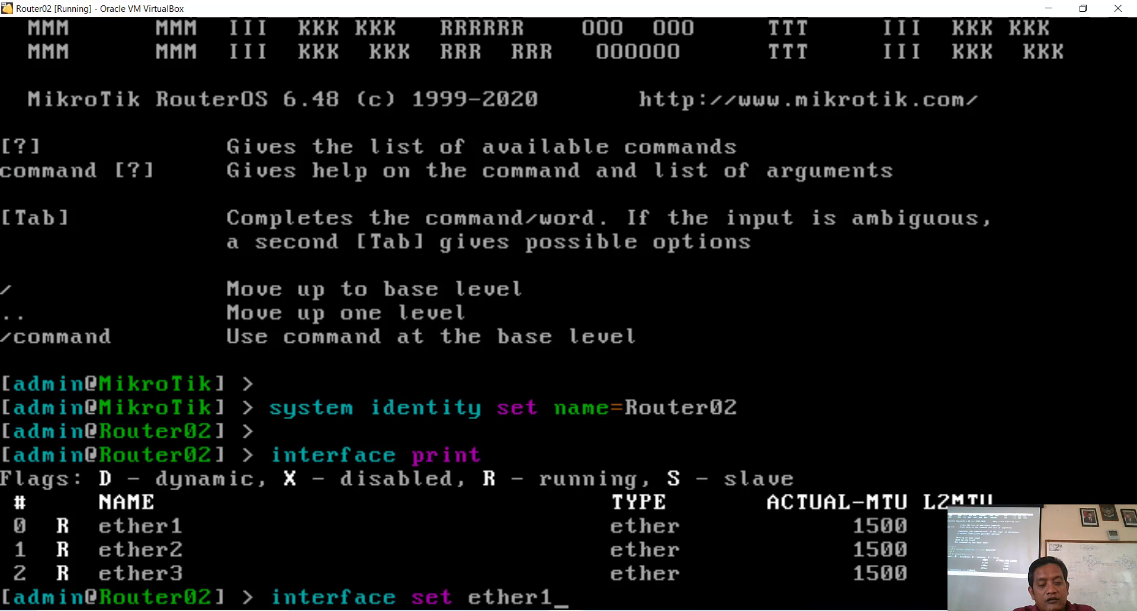
{"action": "type", "text": " na"}
{"action": "key", "text": "Tab"}
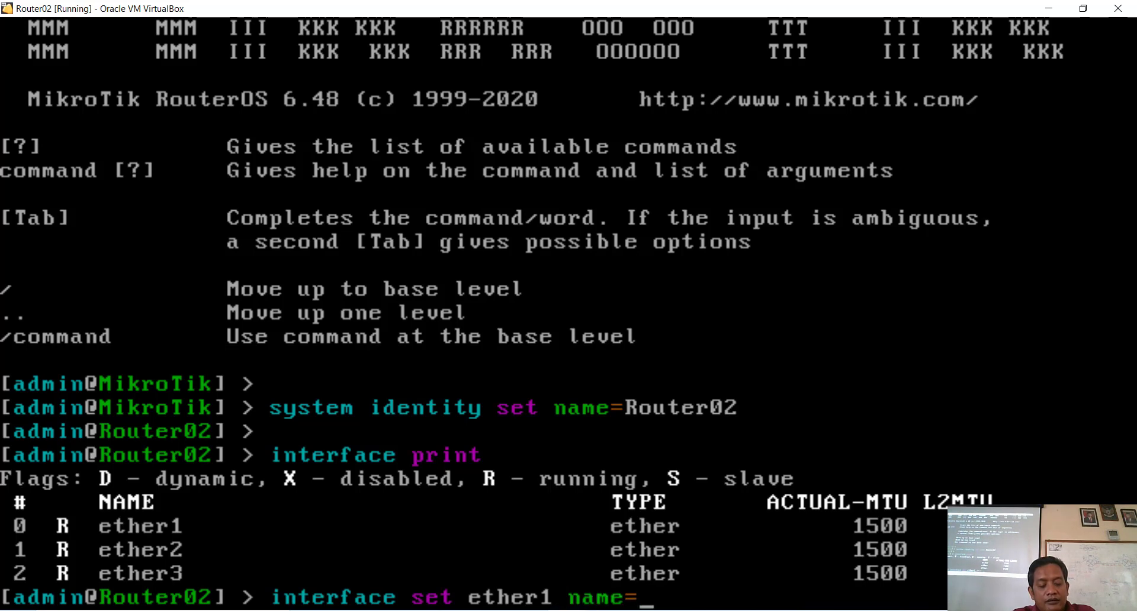
{"action": "type", "text": "ether"}
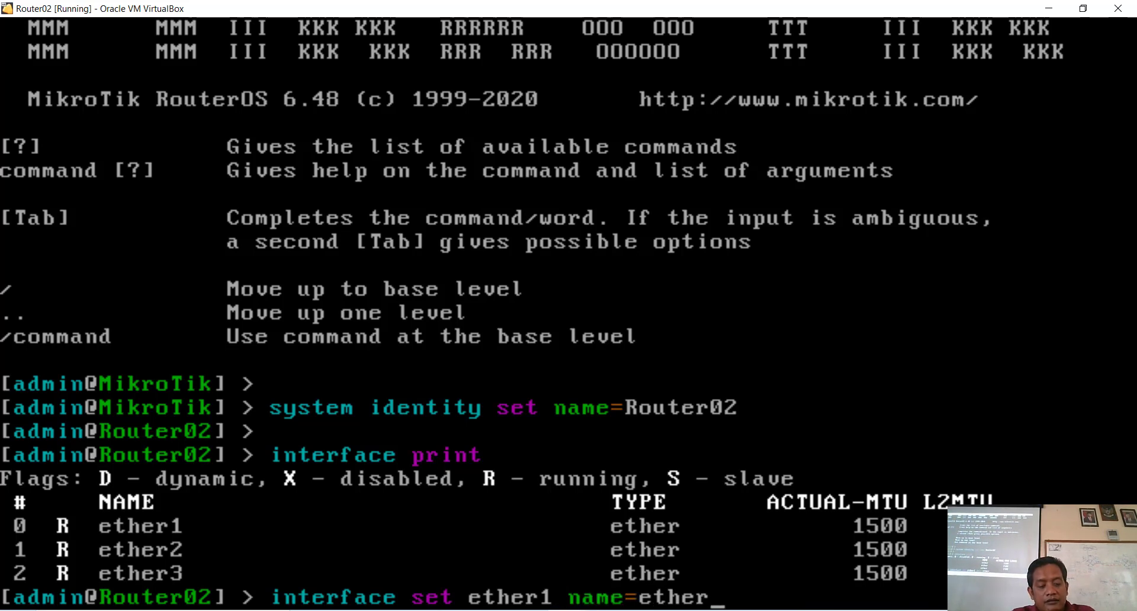
{"action": "type", "text": "2-r"}
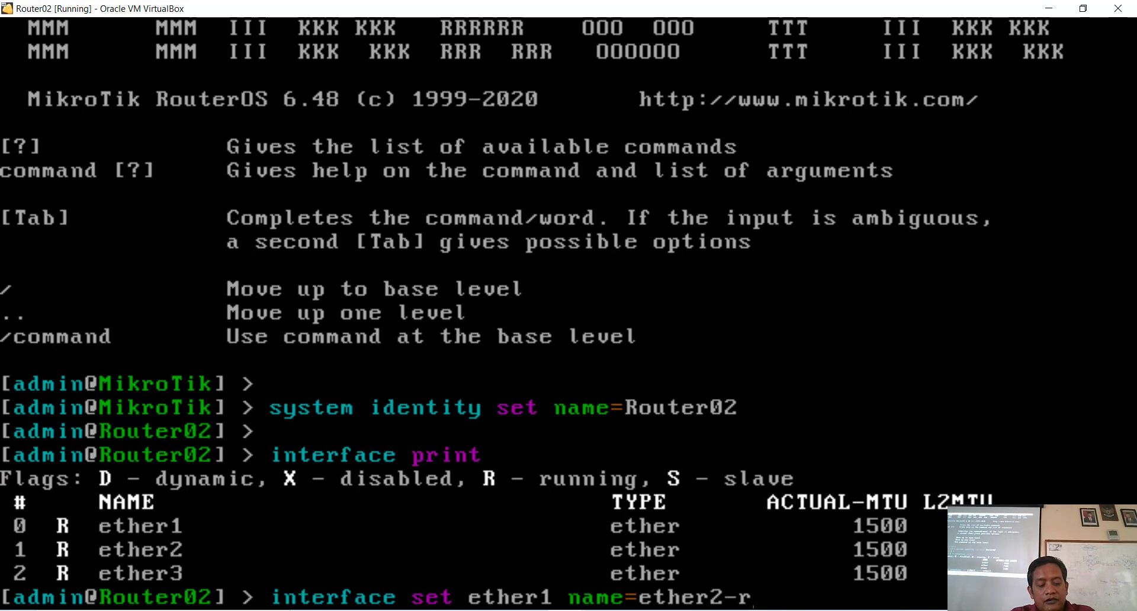
{"action": "type", "text": "outer"}
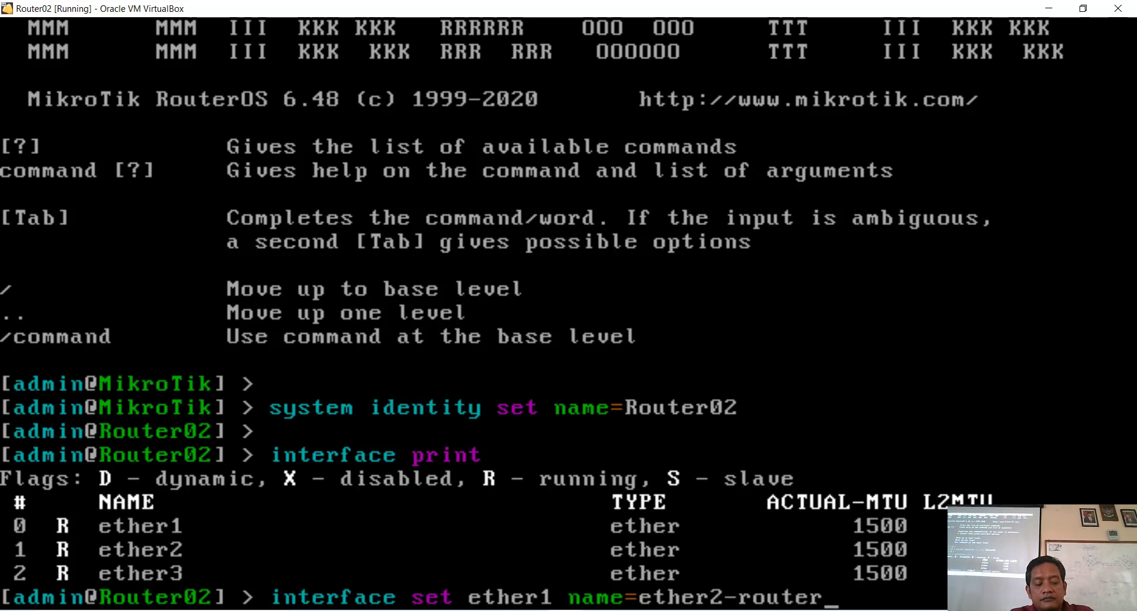
{"action": "type", "text": " co"}
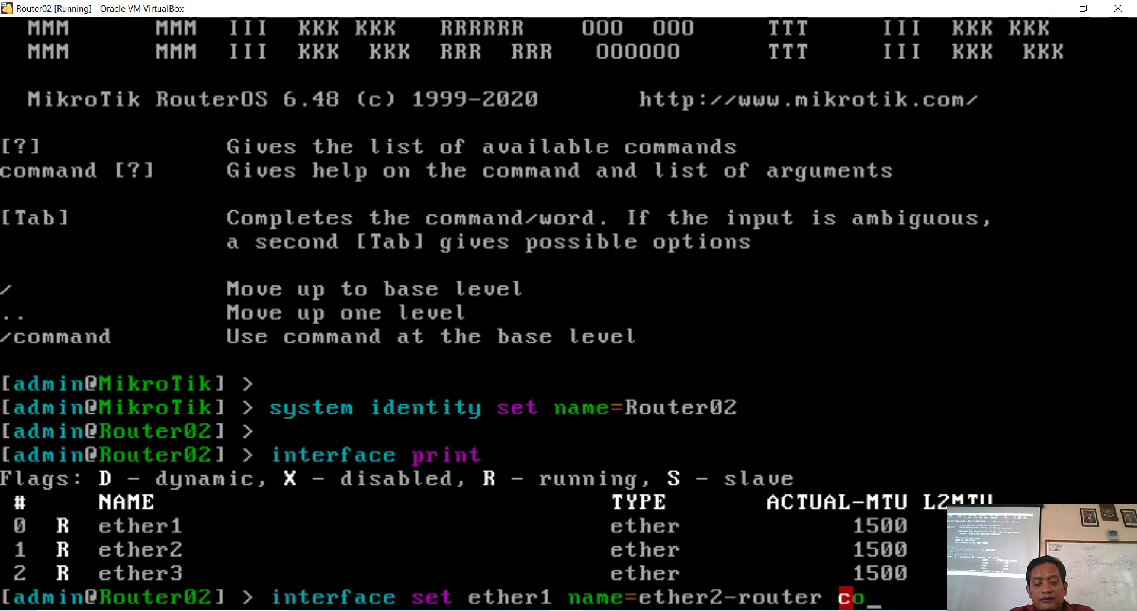
{"action": "key", "text": "Tab"}
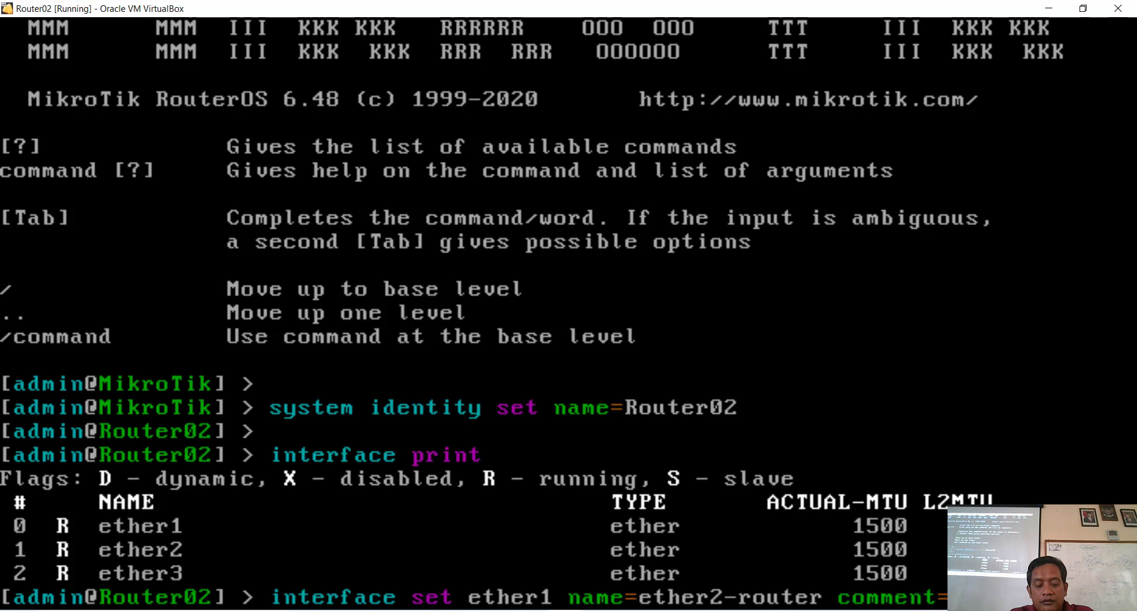
{"action": "type", "text": "i a"}
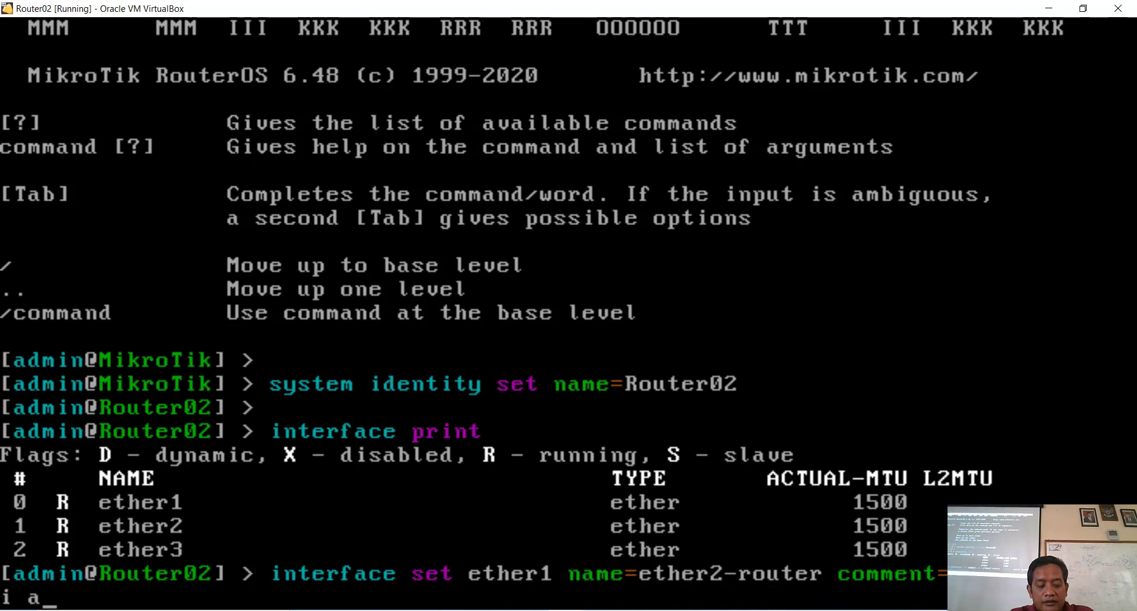
{"action": "type", "text": "ntar rou"}
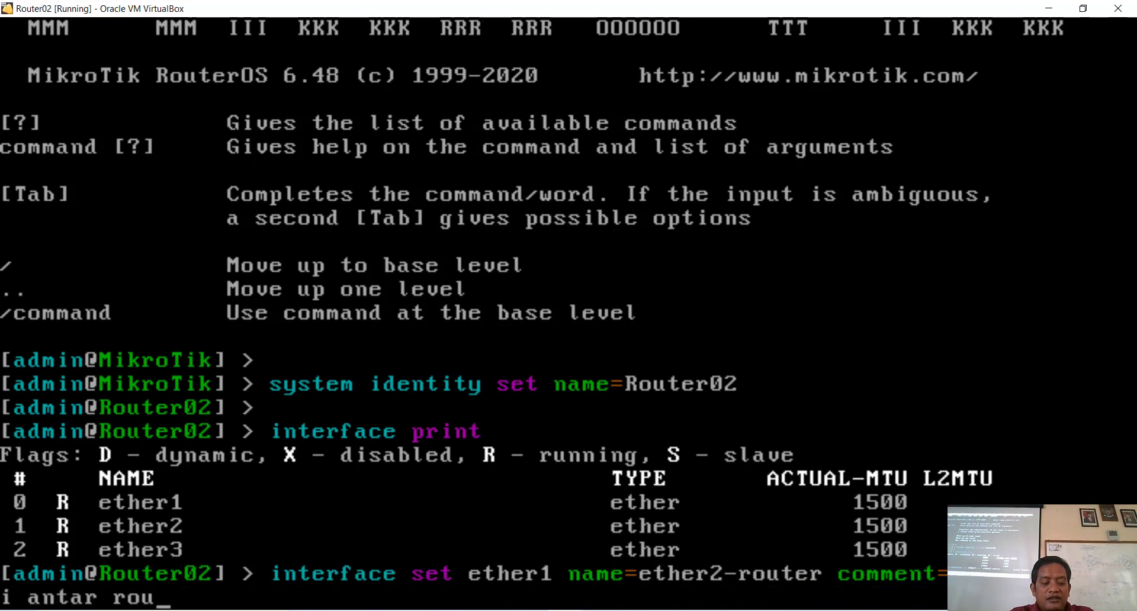
{"action": "type", "text": "ter\""}
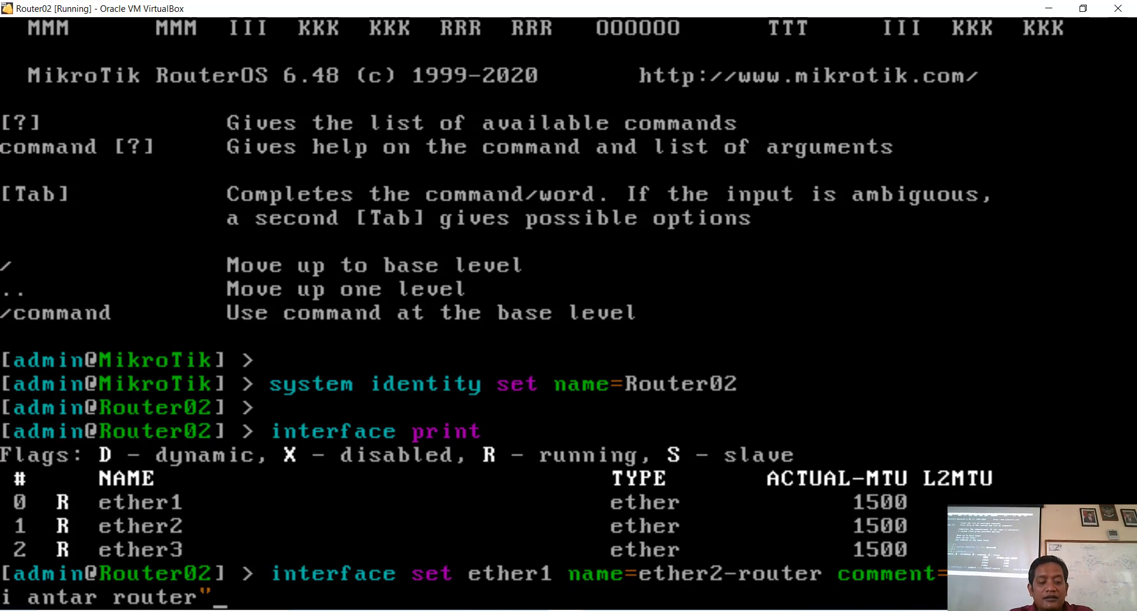
{"action": "key", "text": "Return"}
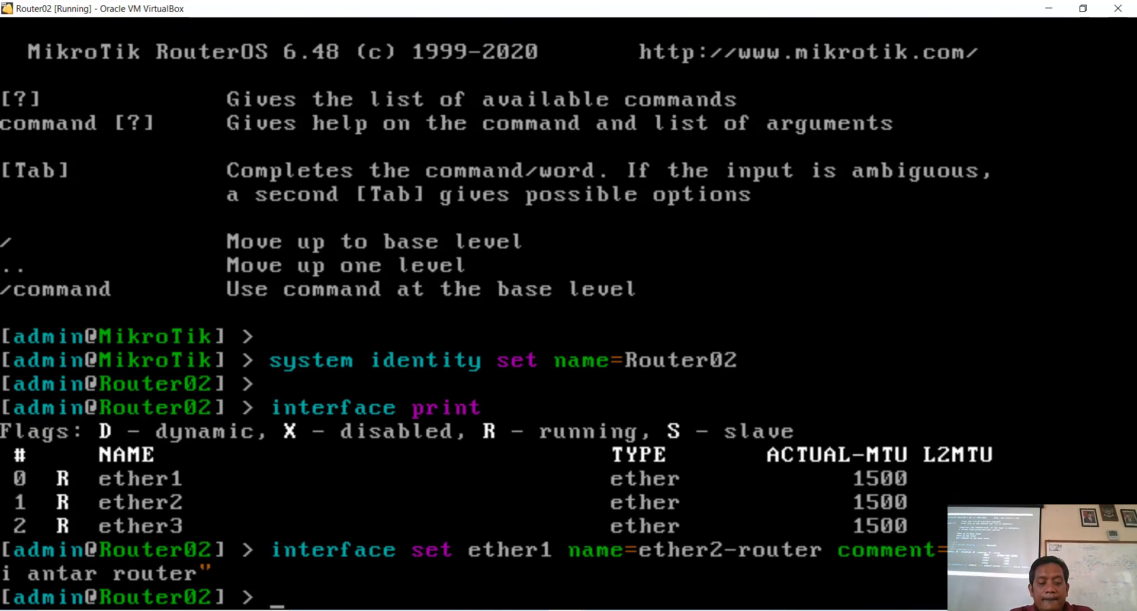
Step: Rename ether2 to ether3-host with the comment 'untuk keperluan konfigurasi'
{"action": "type", "text": "in"}
{"action": "key", "text": "Tab"}
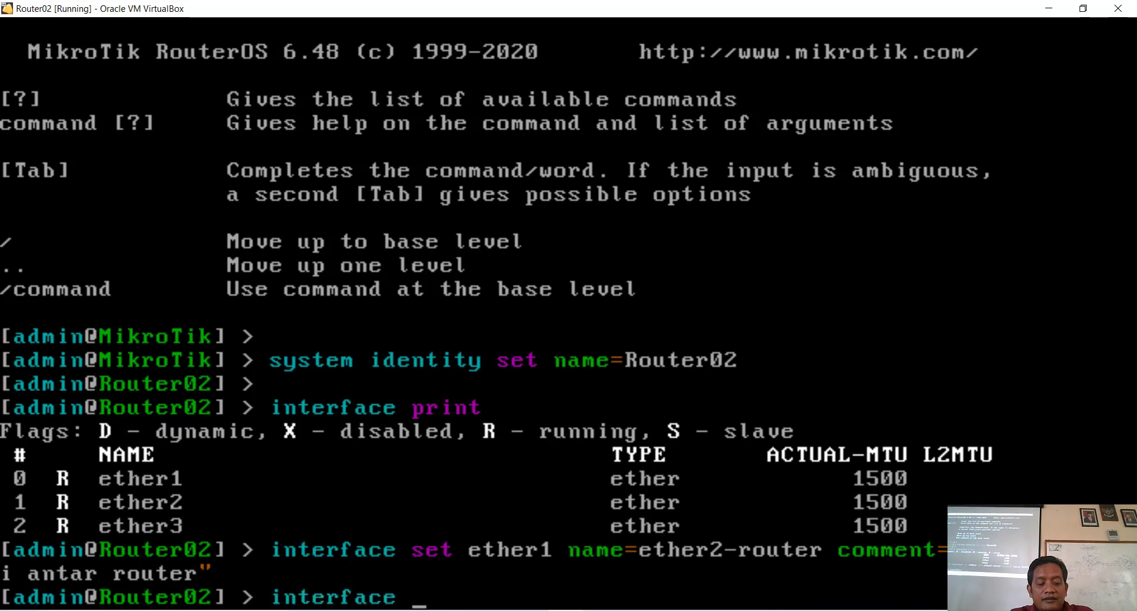
{"action": "type", "text": "set "}
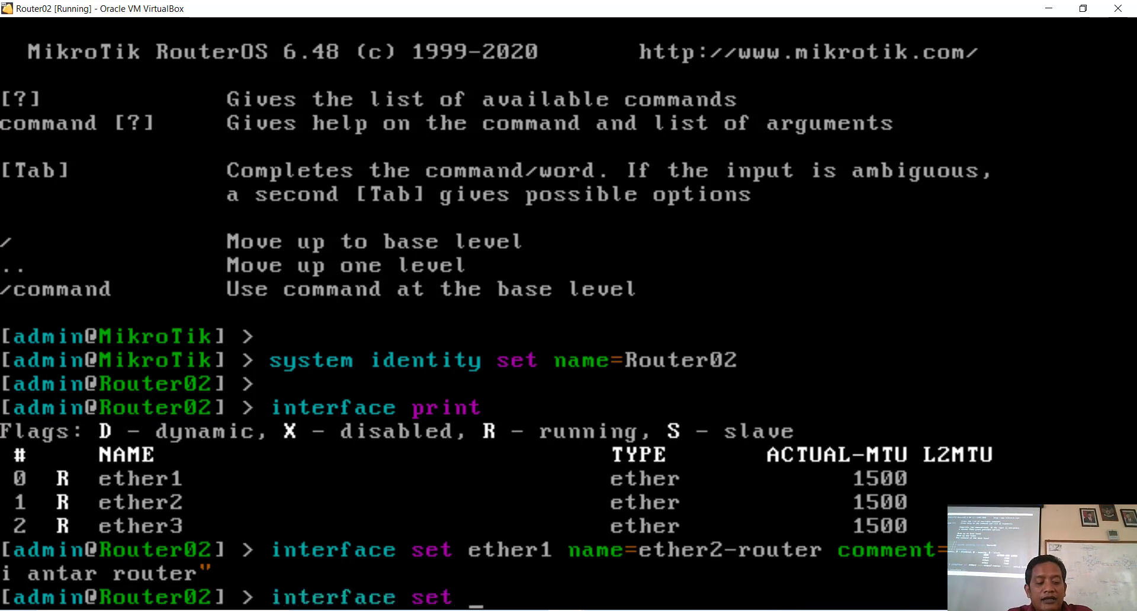
{"action": "type", "text": "eth"}
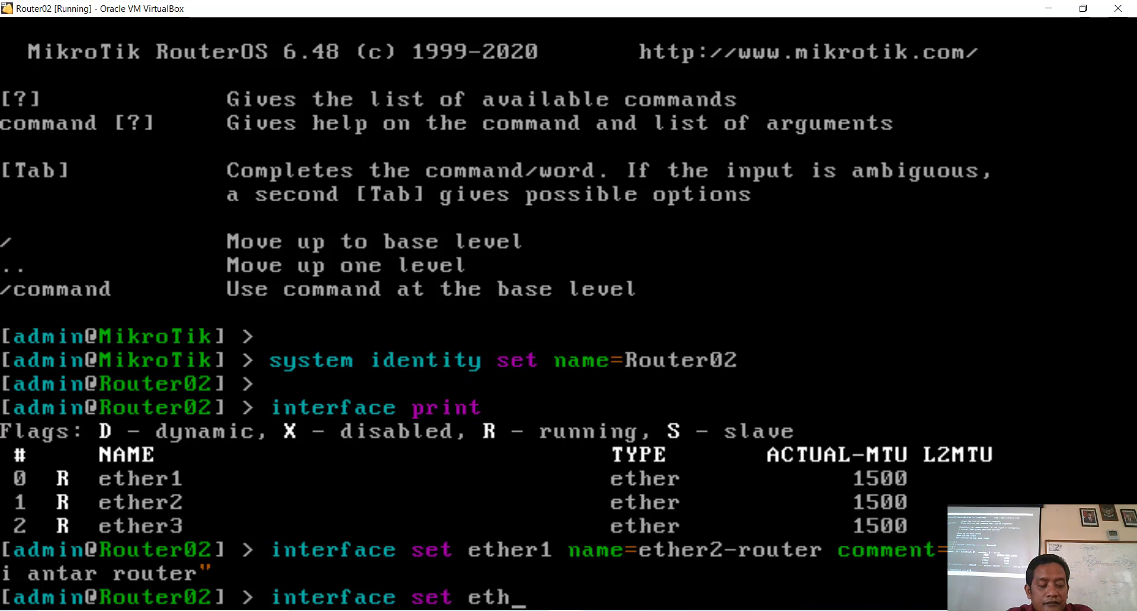
{"action": "type", "text": "er2 "}
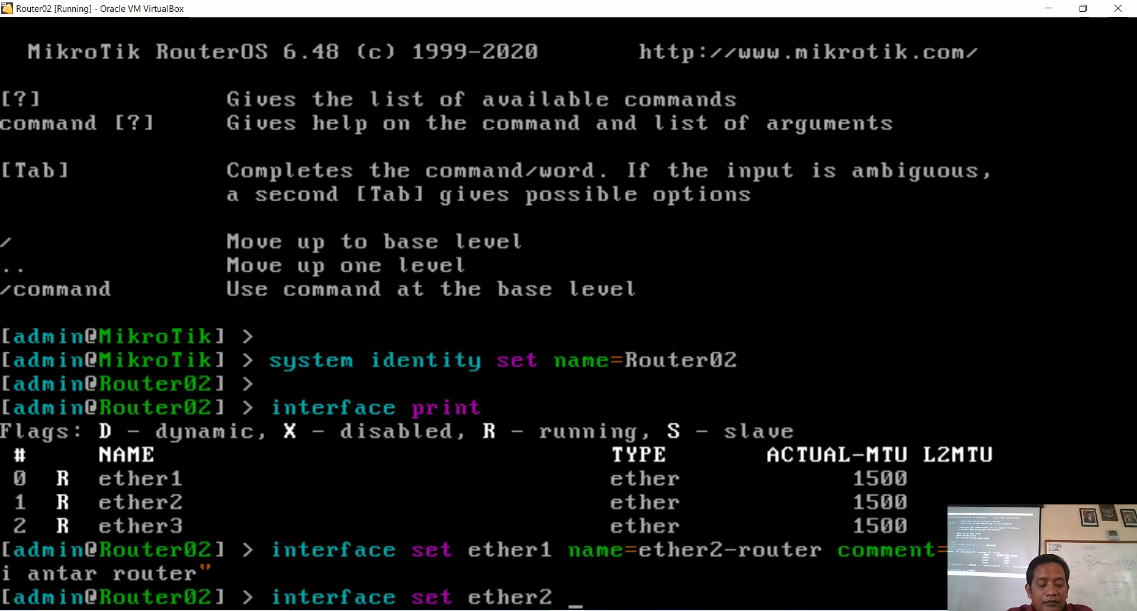
{"action": "type", "text": "name="}
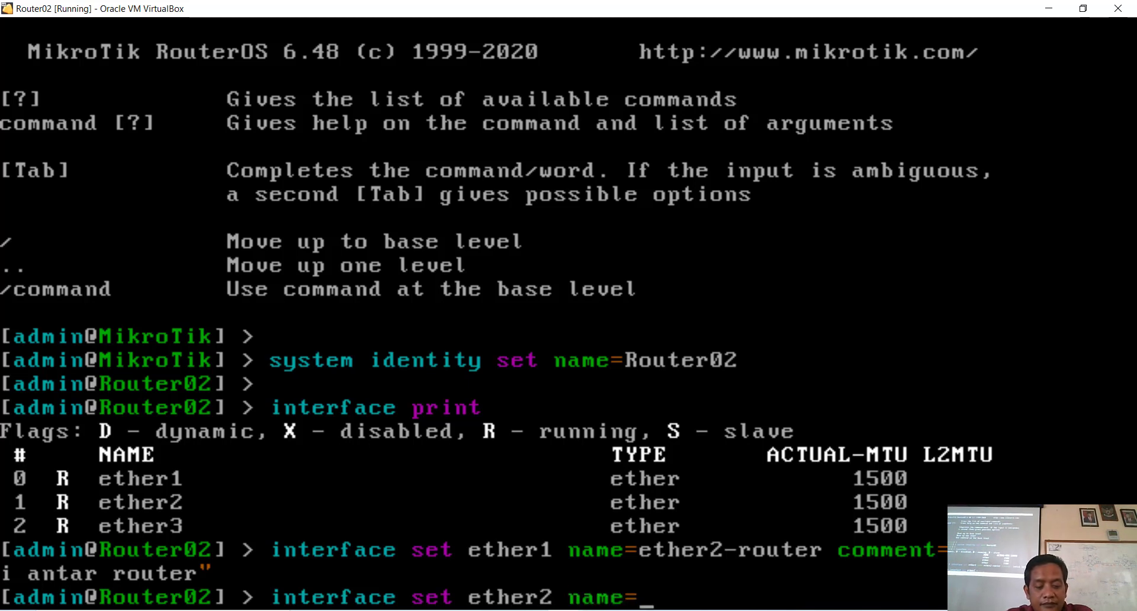
{"action": "type", "text": "ether"}
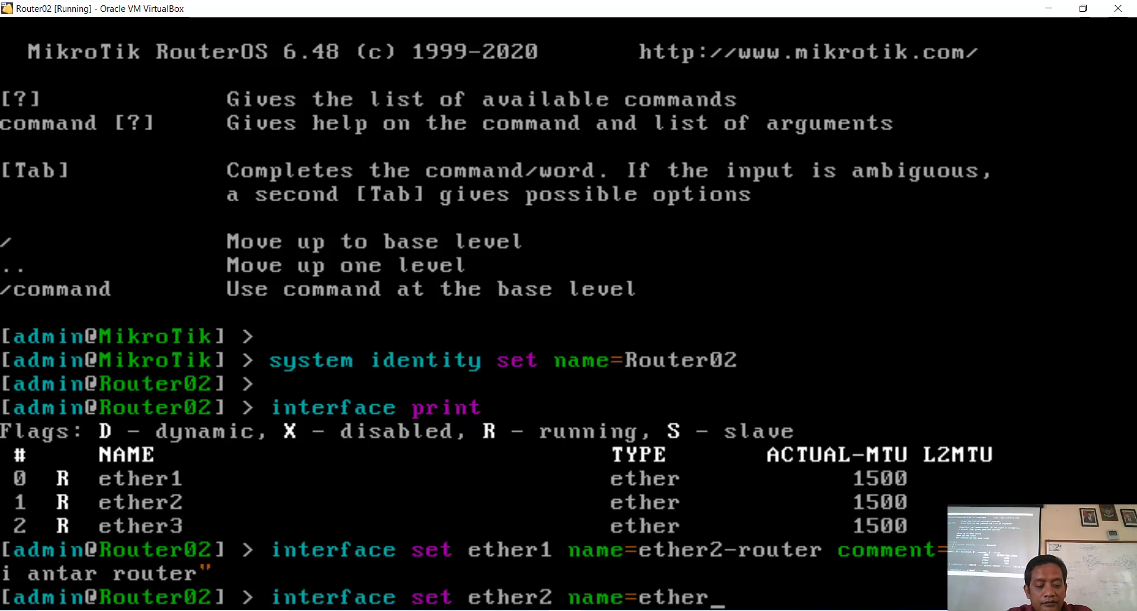
{"action": "type", "text": "3"}
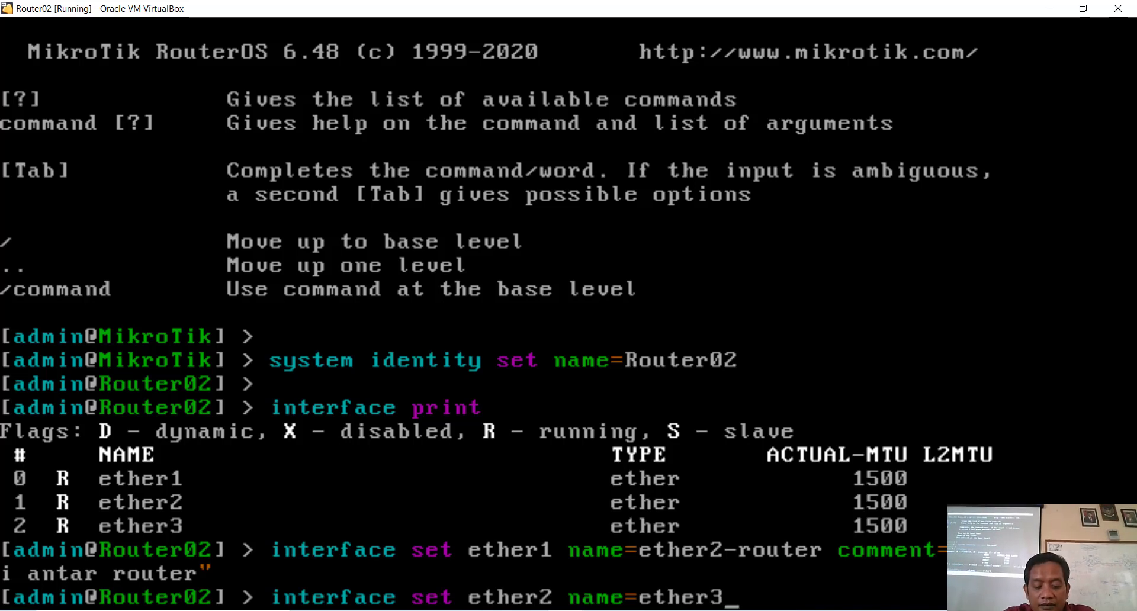
{"action": "type", "text": "-h"}
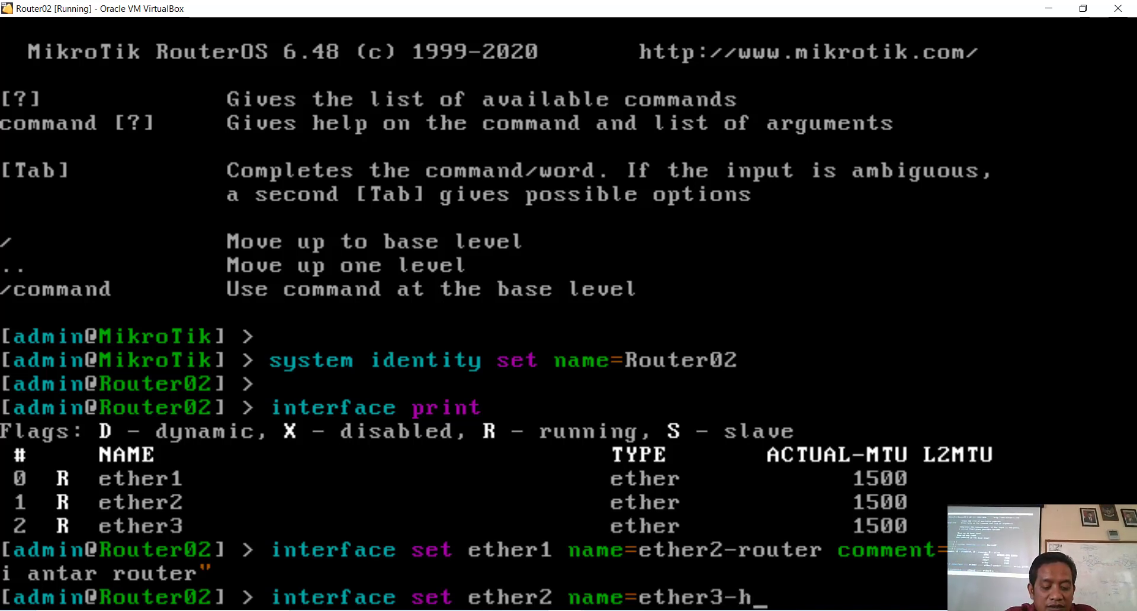
{"action": "type", "text": "ost c"}
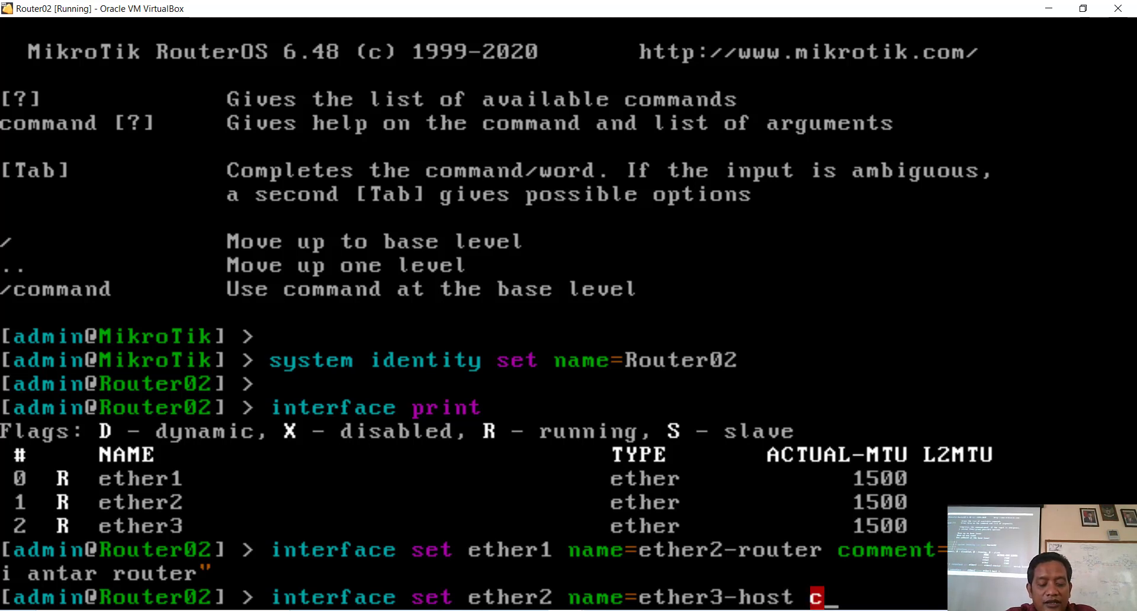
{"action": "key", "text": "Tab"}
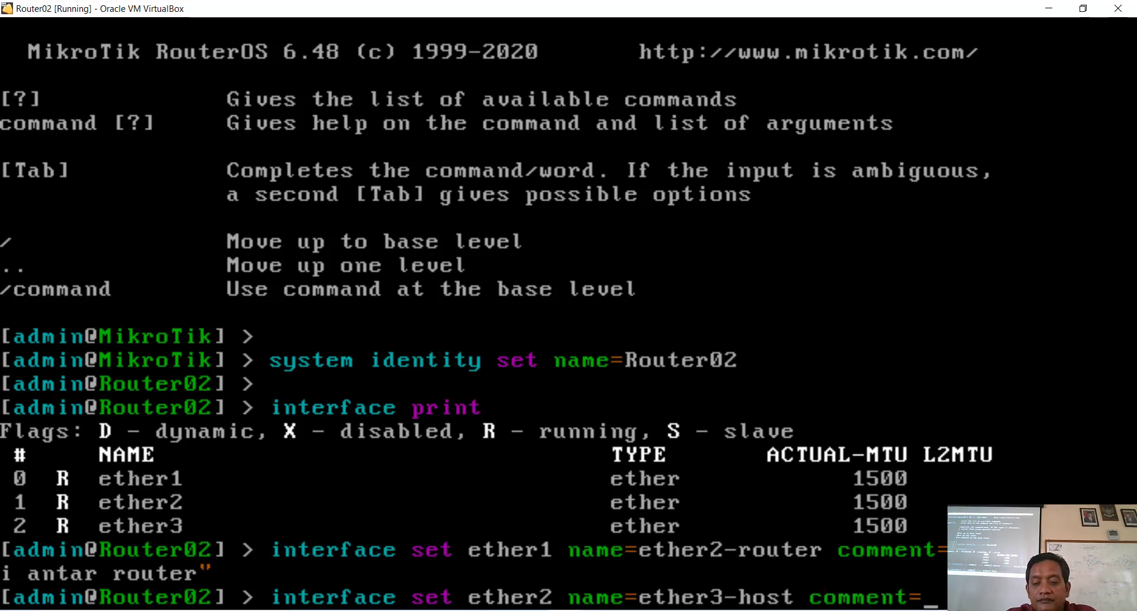
{"action": "type", "text": "u"}
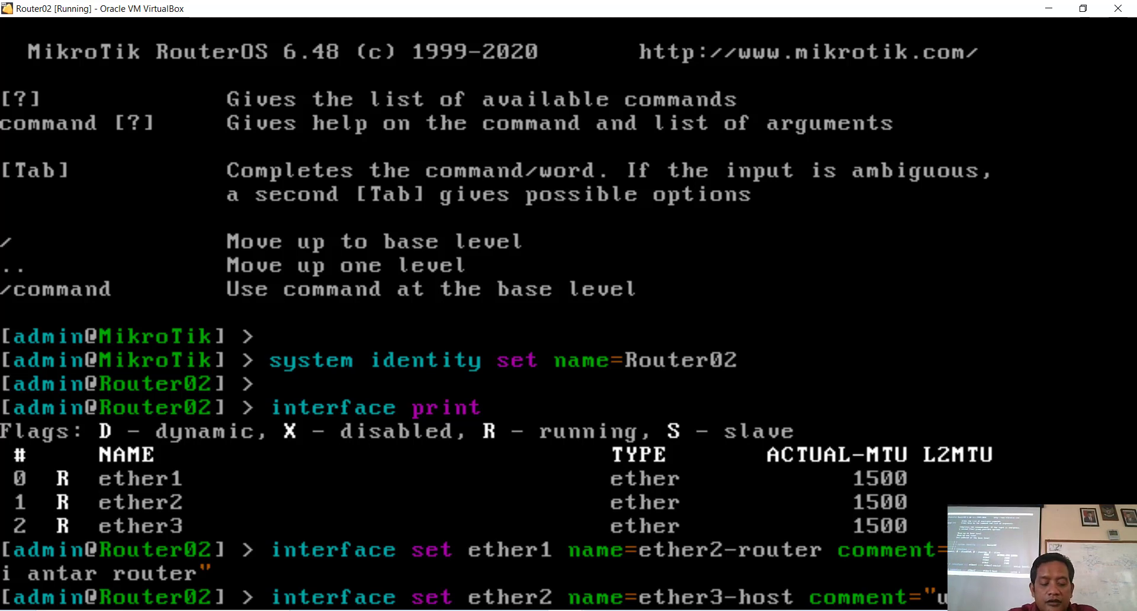
{"action": "type", "text": "n"}
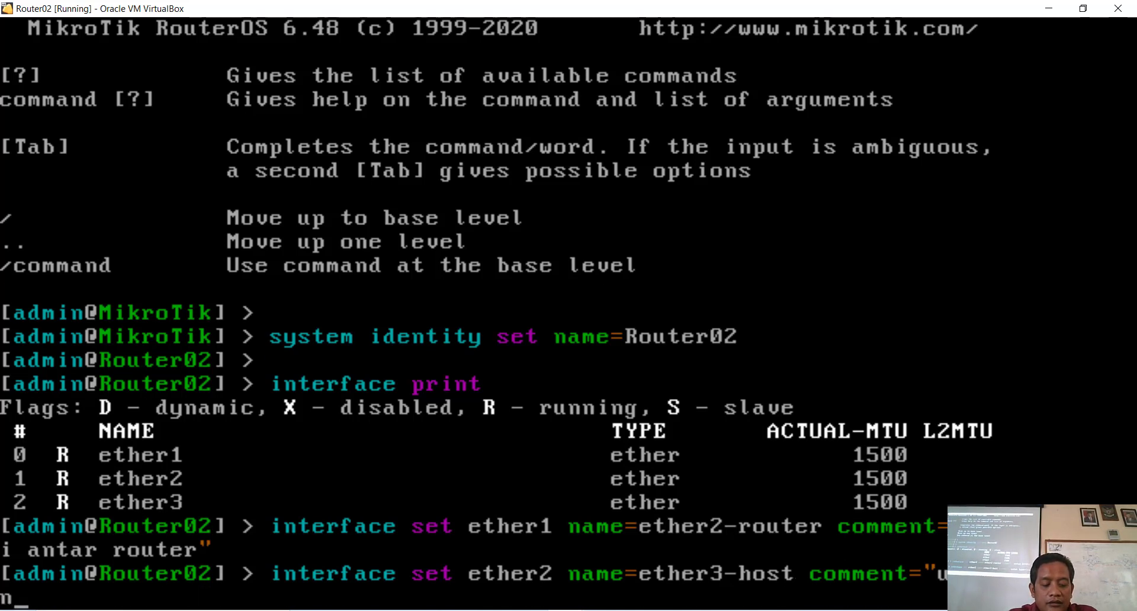
{"action": "type", "text": " konfig"}
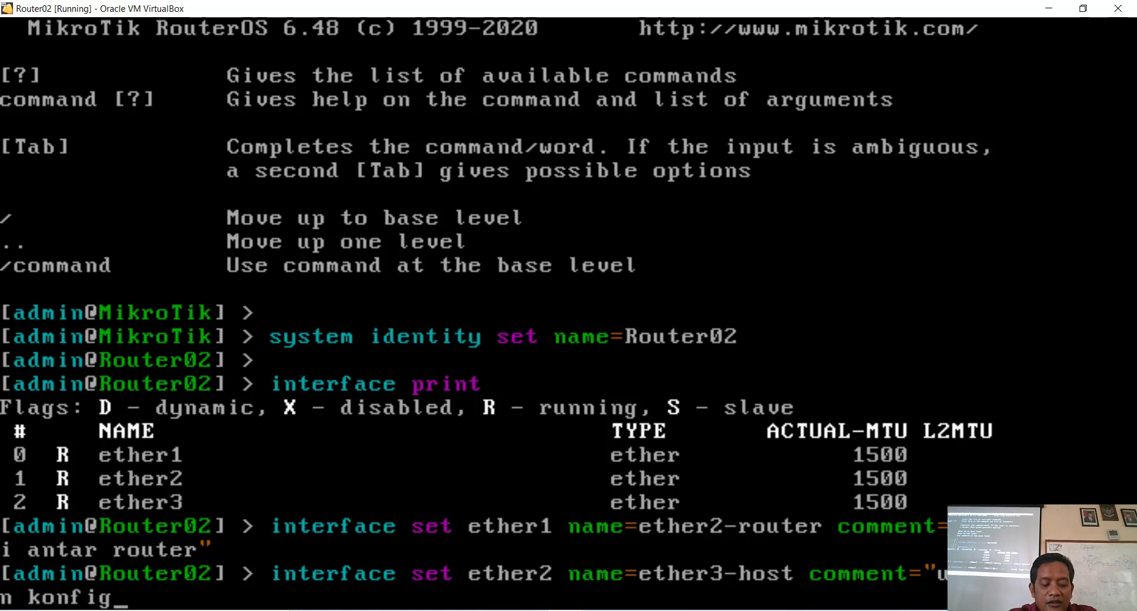
{"action": "type", "text": "urasi\""}
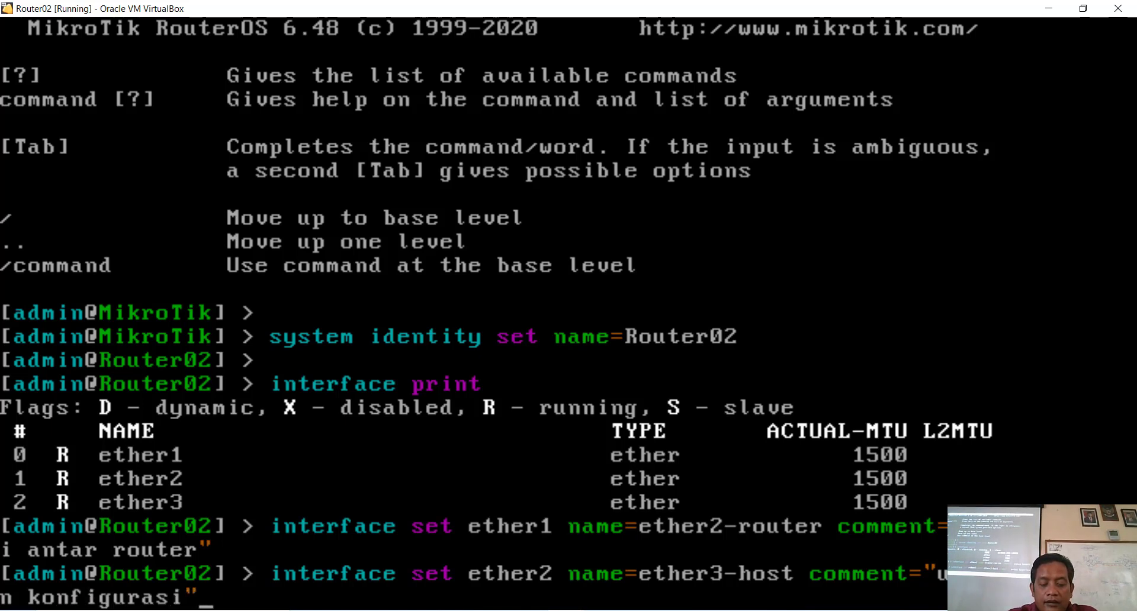
{"action": "key", "text": "Return"}
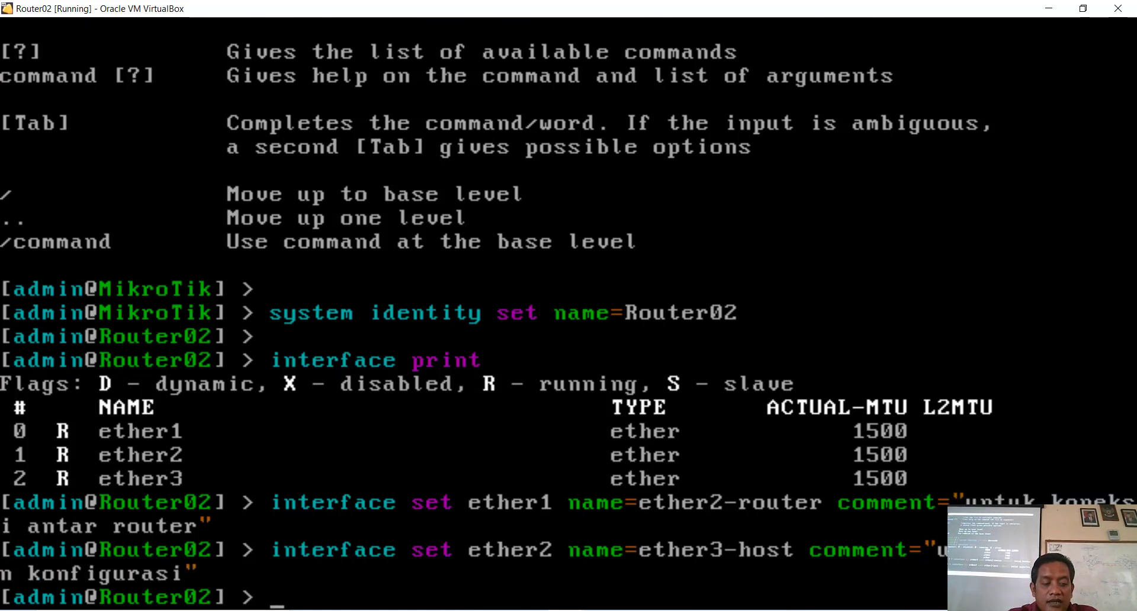
Step: Rename ether3 to ether4-lokal with the comment 'jalur ke lab tkj02', then list interfaces
{"action": "type", "text": "i"}
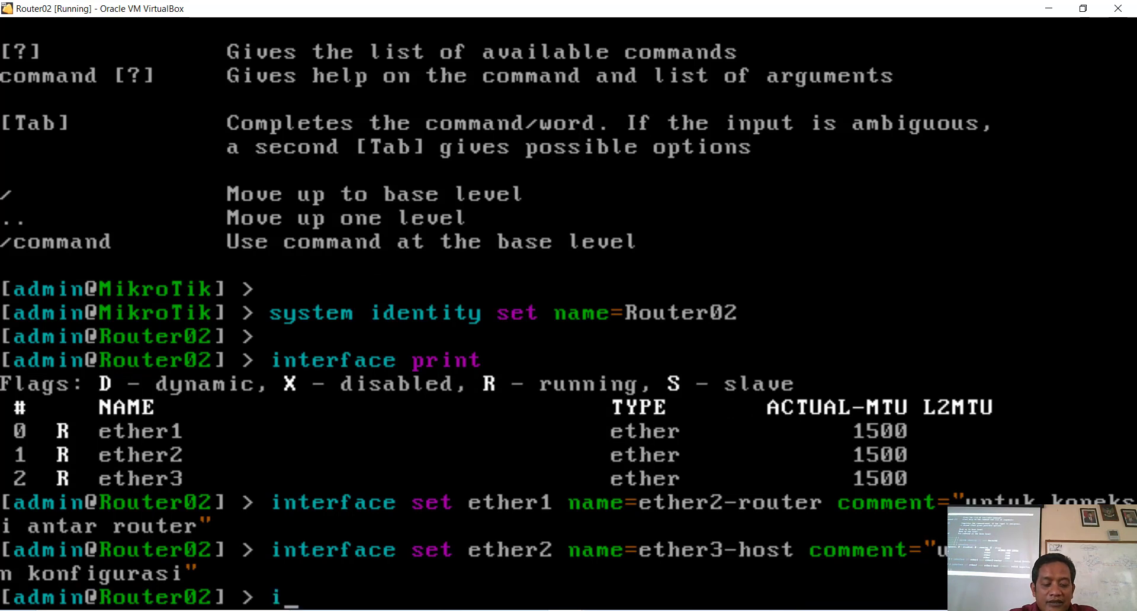
{"action": "type", "text": "nterface se"}
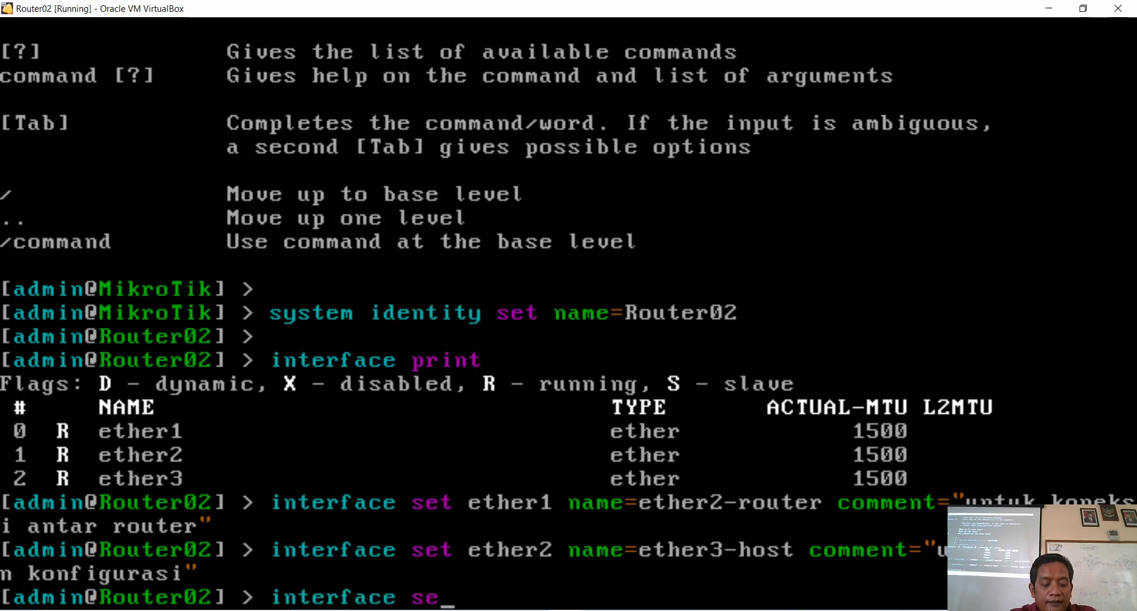
{"action": "type", "text": "t ethe"}
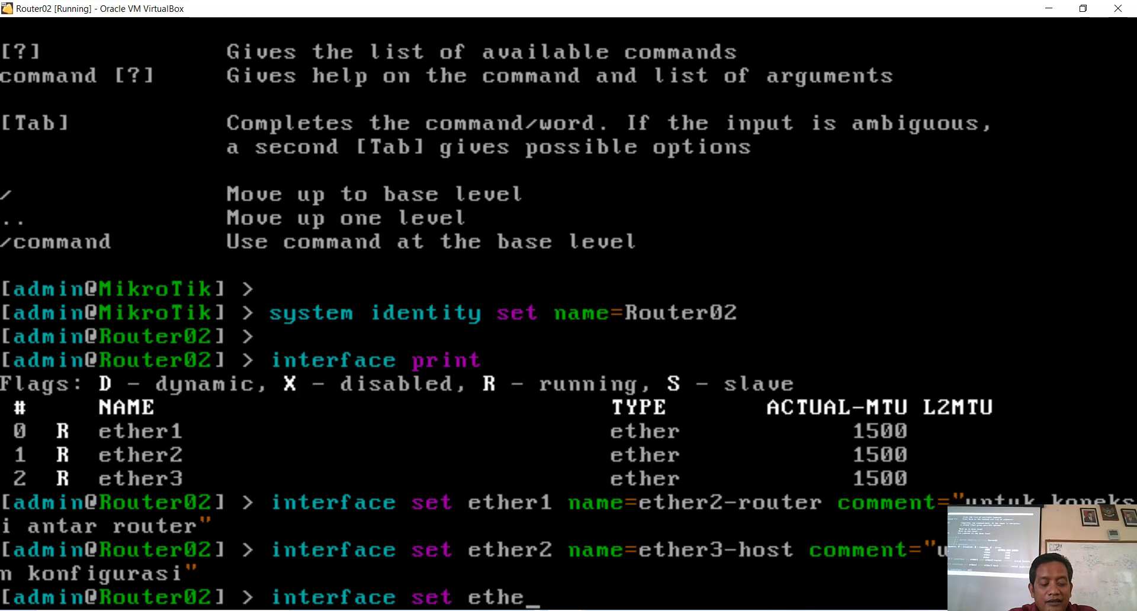
{"action": "type", "text": "r3"}
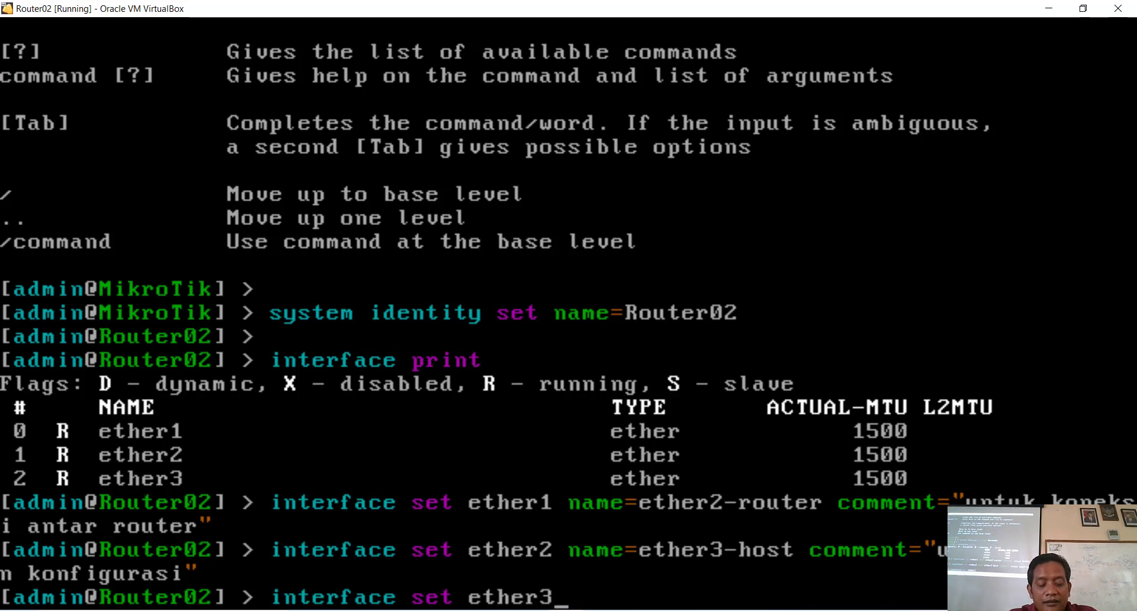
{"action": "type", "text": " name="}
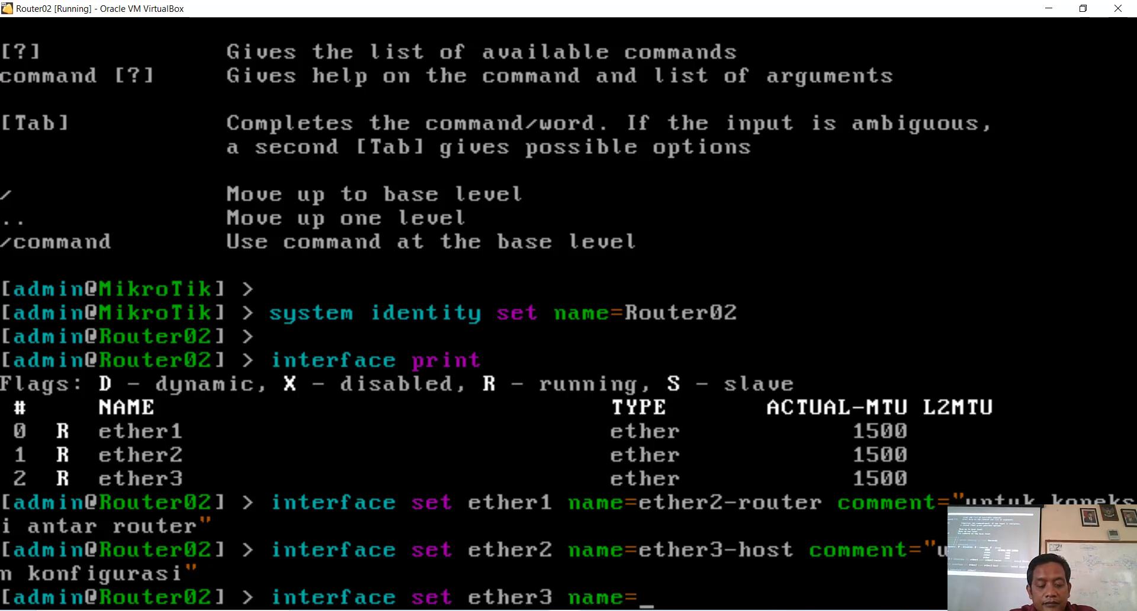
{"action": "type", "text": "ether"}
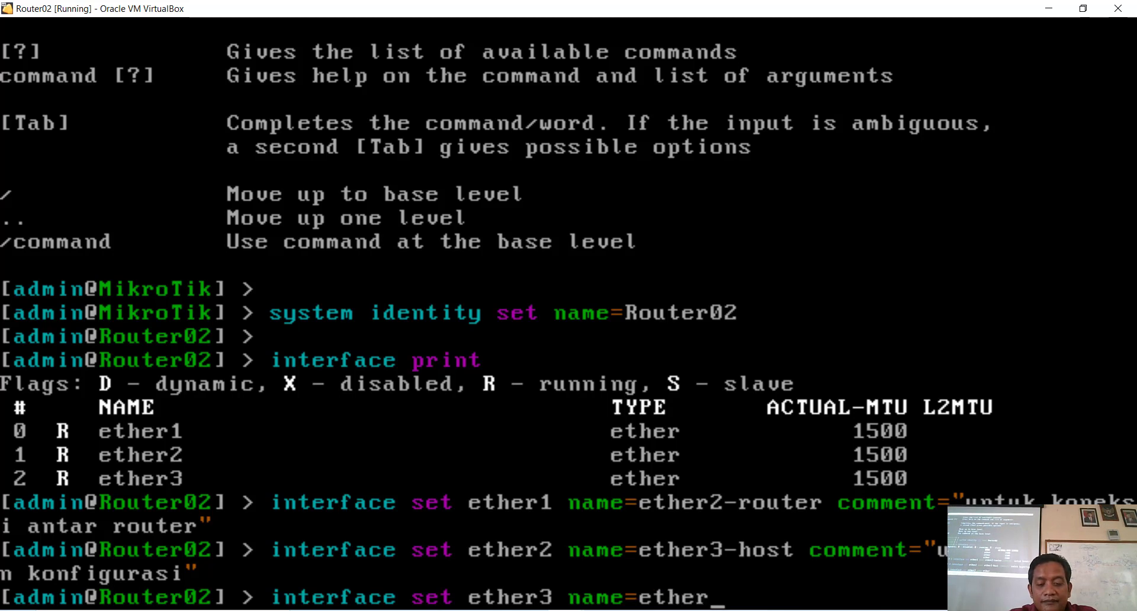
{"action": "type", "text": "4"}
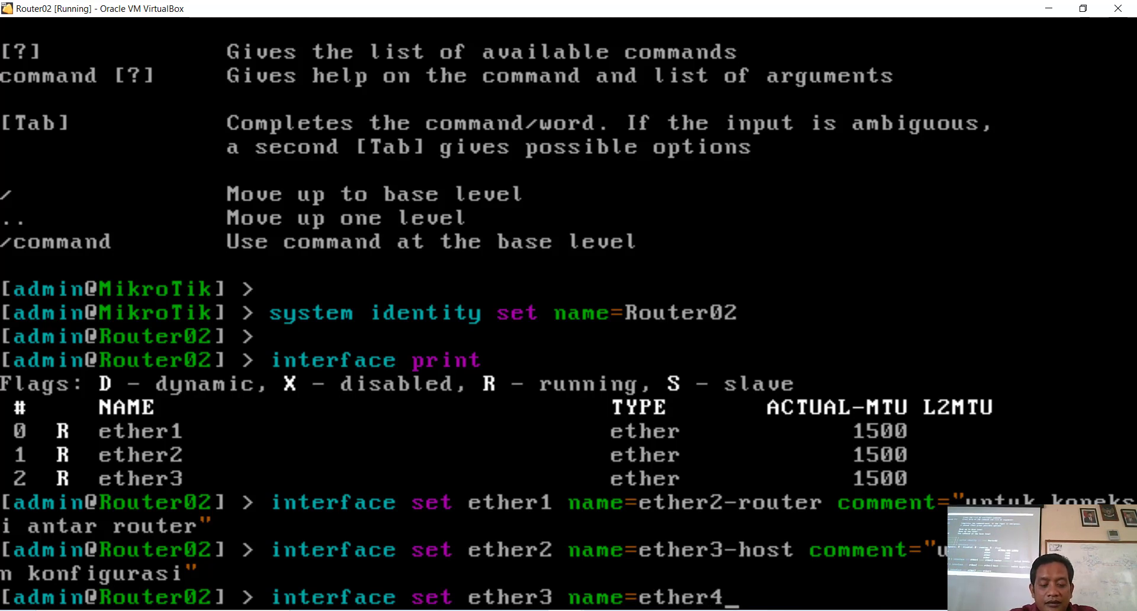
{"action": "type", "text": "-loka"}
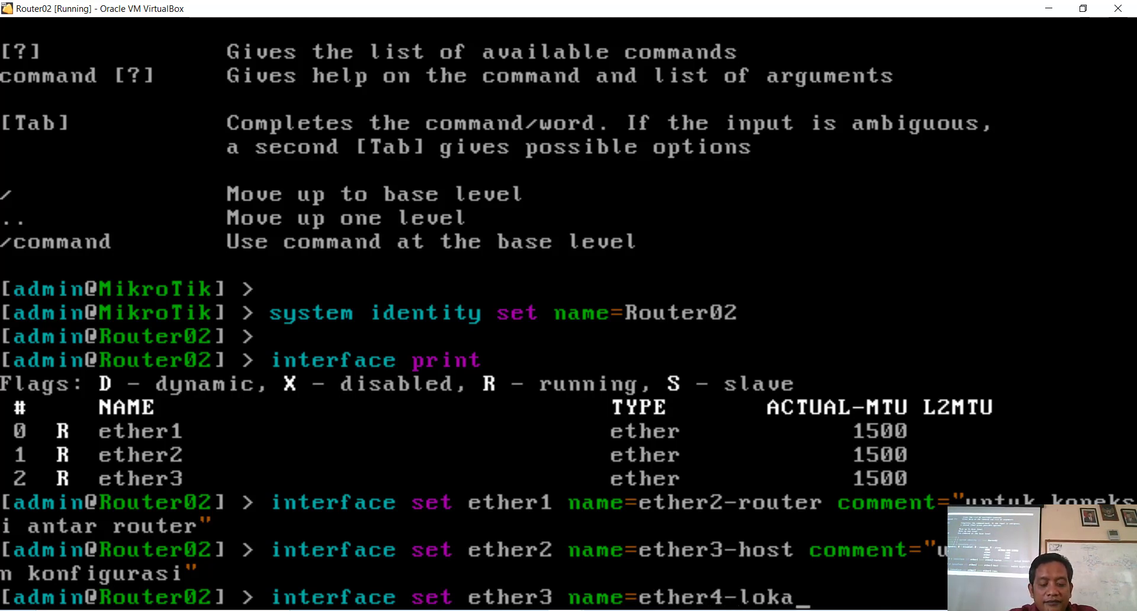
{"action": "type", "text": "l co"}
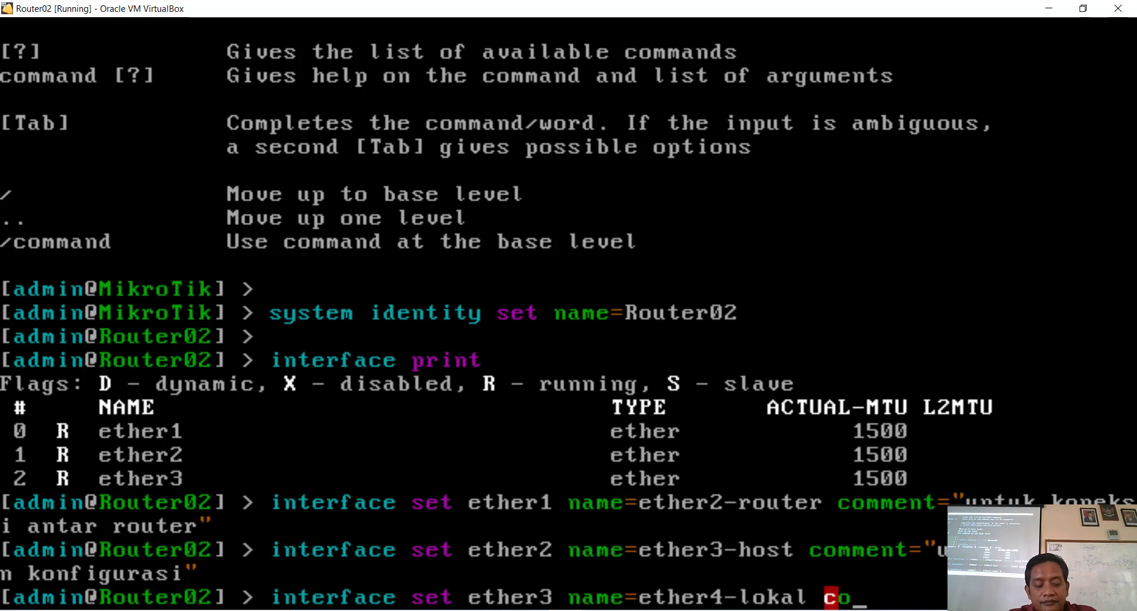
{"action": "key", "text": "Tab"}
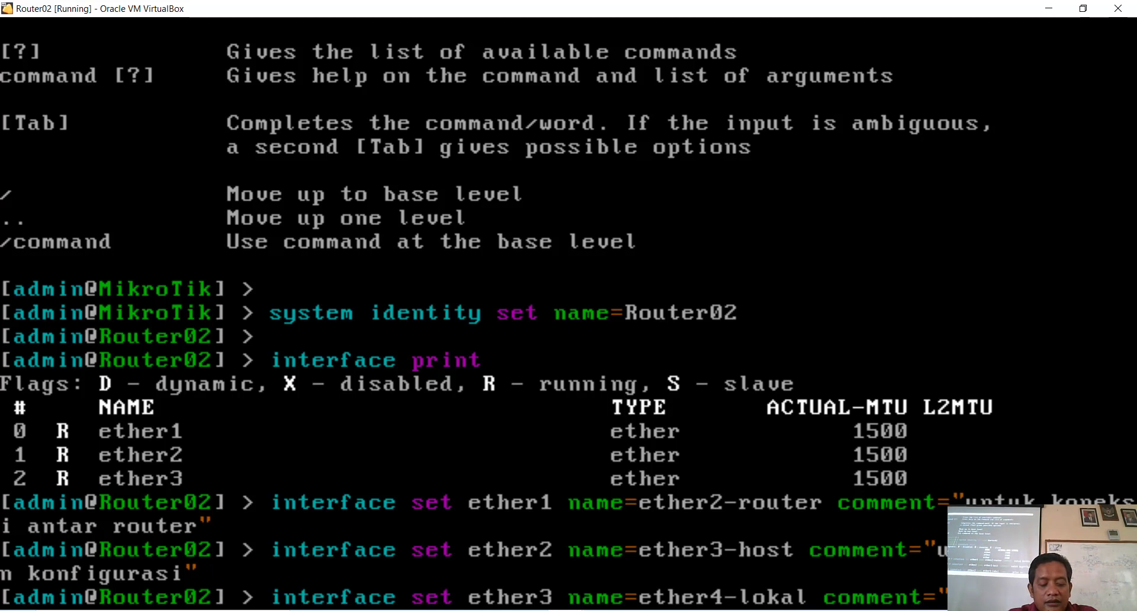
{"action": "type", "text": "tkj2"}
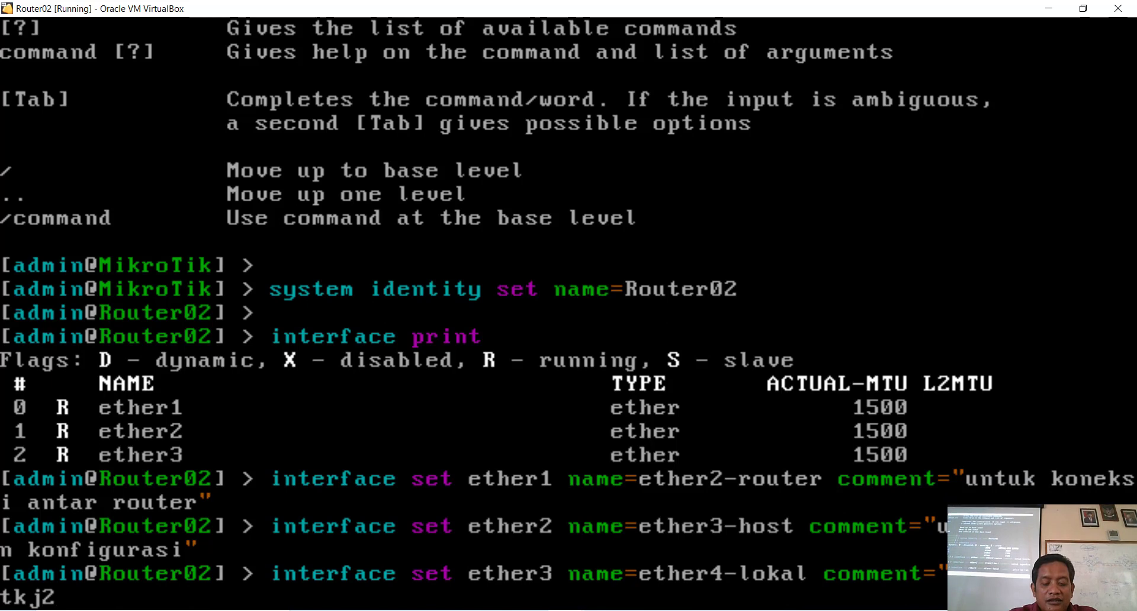
{"action": "key", "text": "BackSpace"}
{"action": "type", "text": "02"}
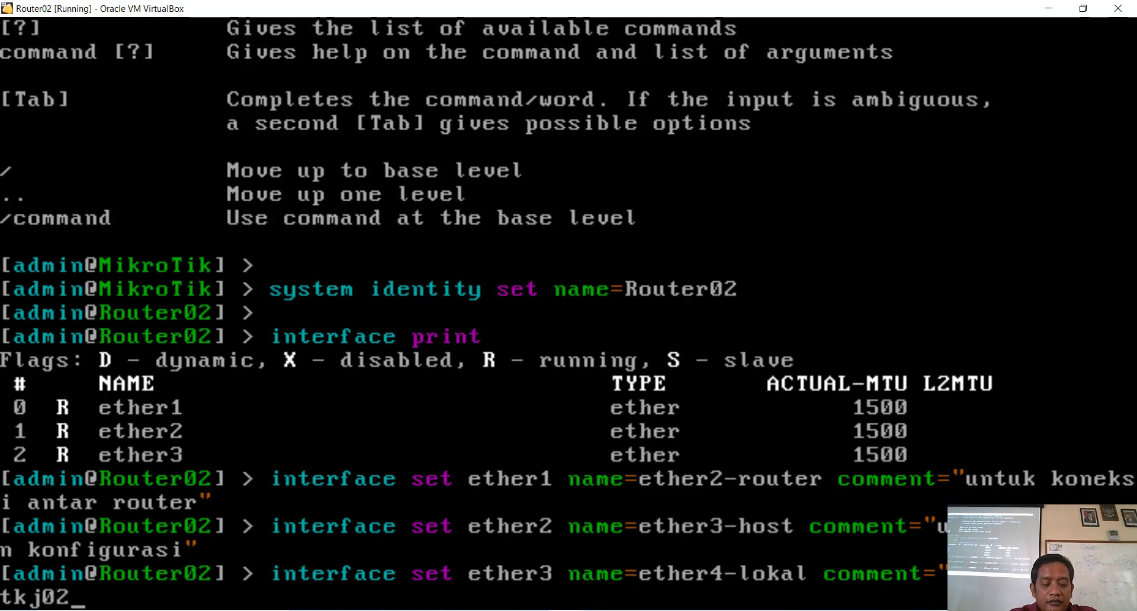
{"action": "type", "text": "\""}
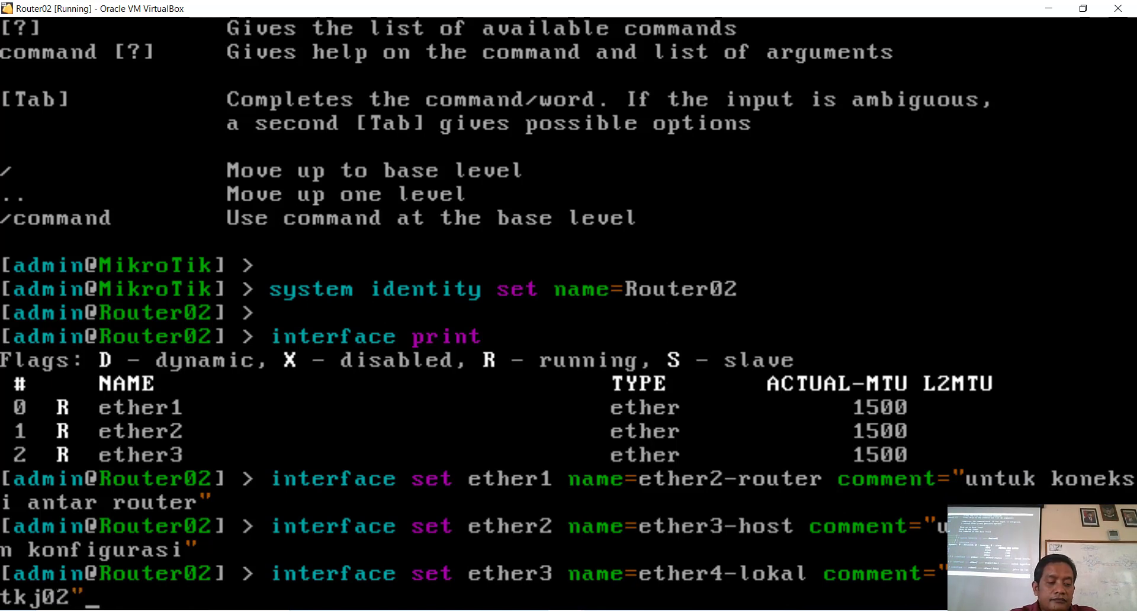
{"action": "key", "text": "Return"}
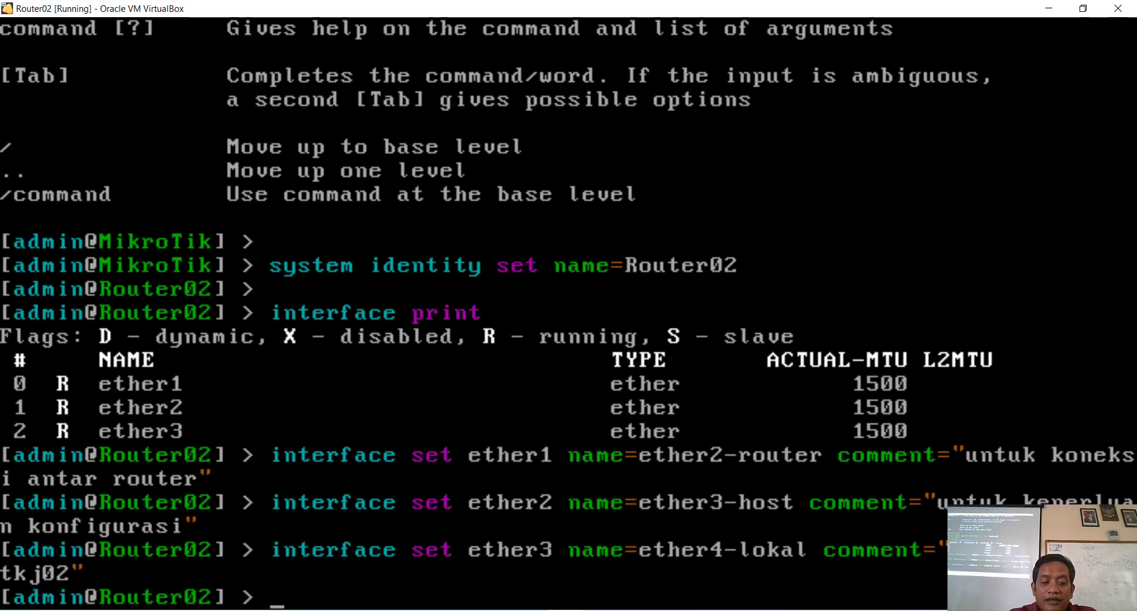
{"action": "key", "text": "Up"}
{"action": "key", "text": "Up"}
{"action": "key", "text": "Up"}
{"action": "key", "text": "Up"}
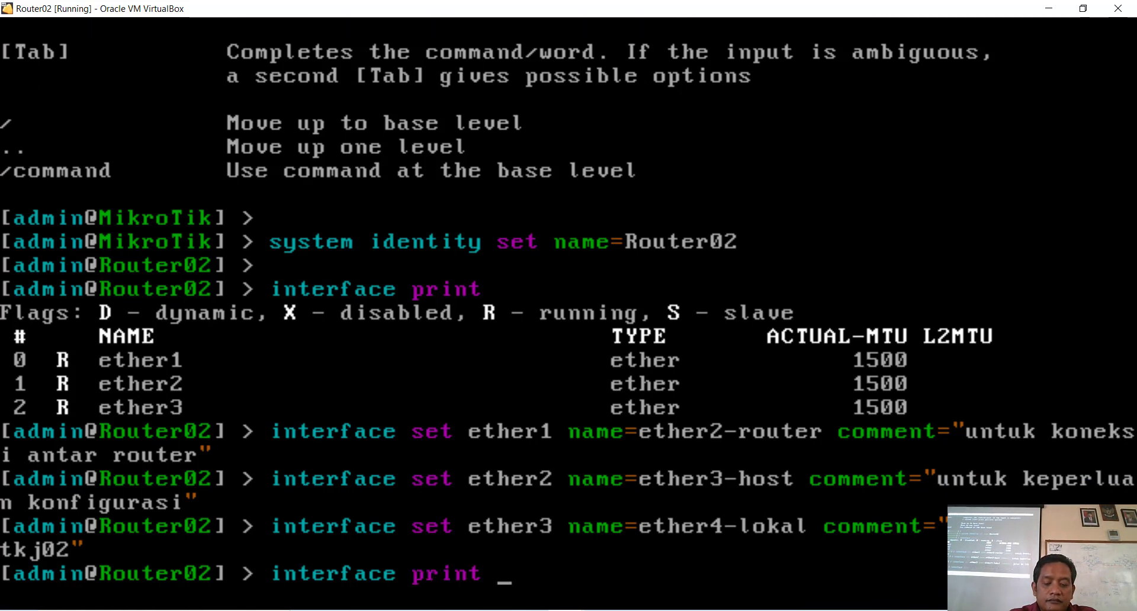
{"action": "key", "text": "Return"}
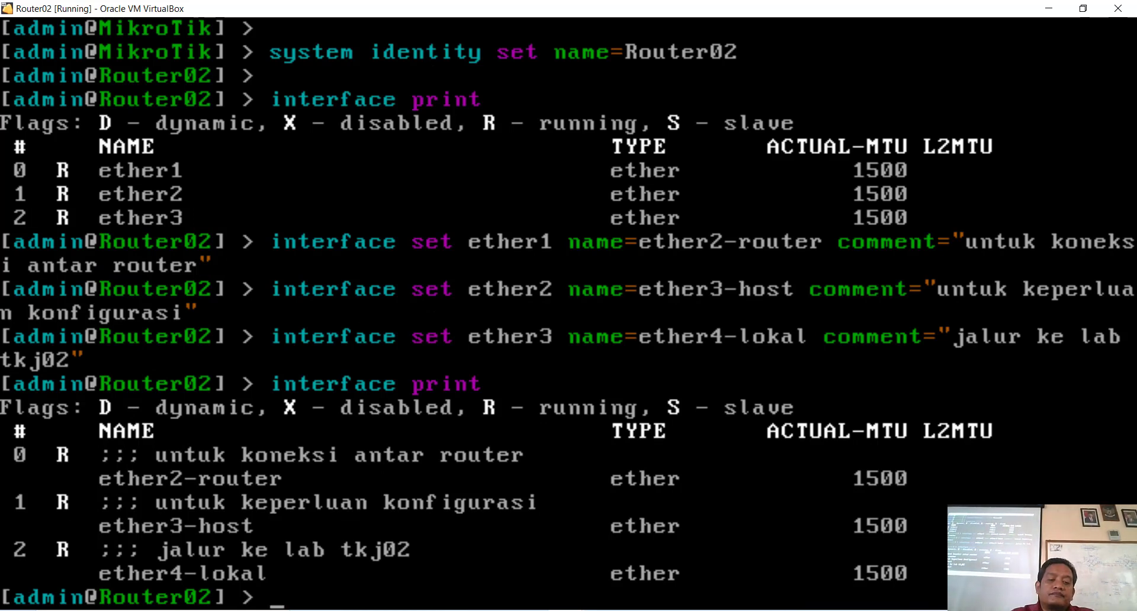
{"action": "key", "text": "Return"}
{"action": "key", "text": "Return"}
{"action": "key", "text": "Return"}
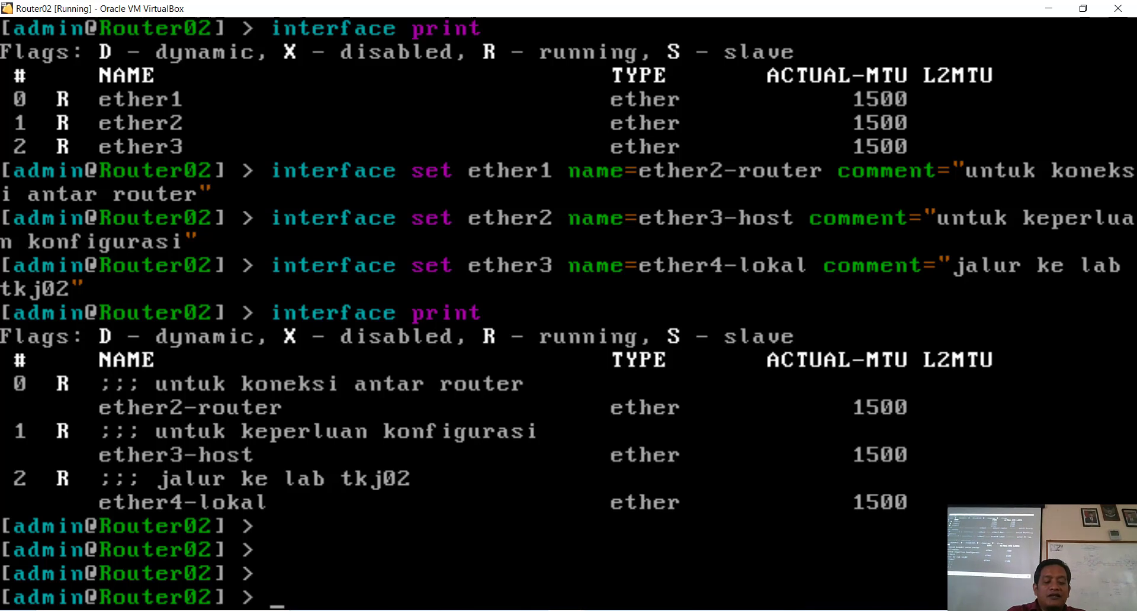
Step: Add the address 192.168.10.82/29 on ether2-router
{"action": "type", "text": "ip"}
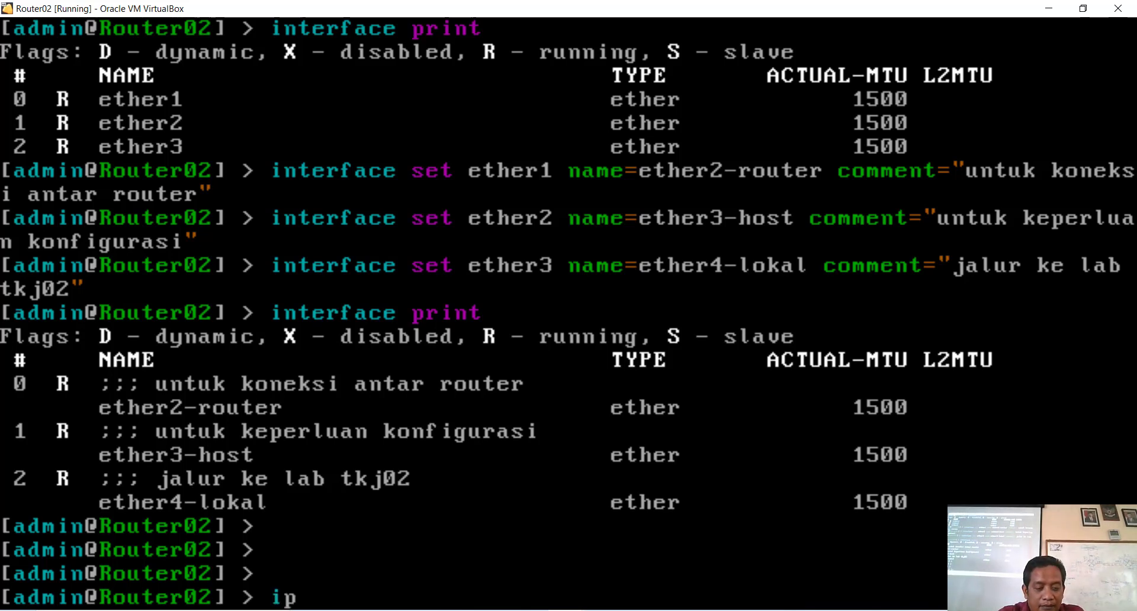
{"action": "type", "text": " ad"}
{"action": "key", "text": "Tab"}
{"action": "type", "text": "ad"}
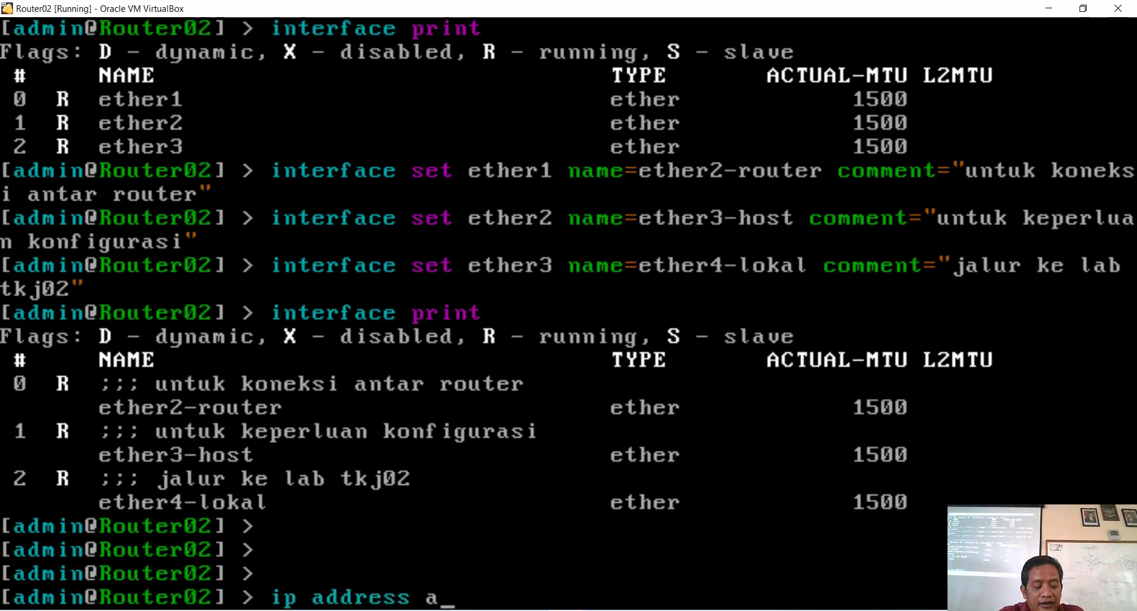
{"action": "key", "text": "Tab"}
{"action": "type", "text": "ad"}
{"action": "key", "text": "Tab"}
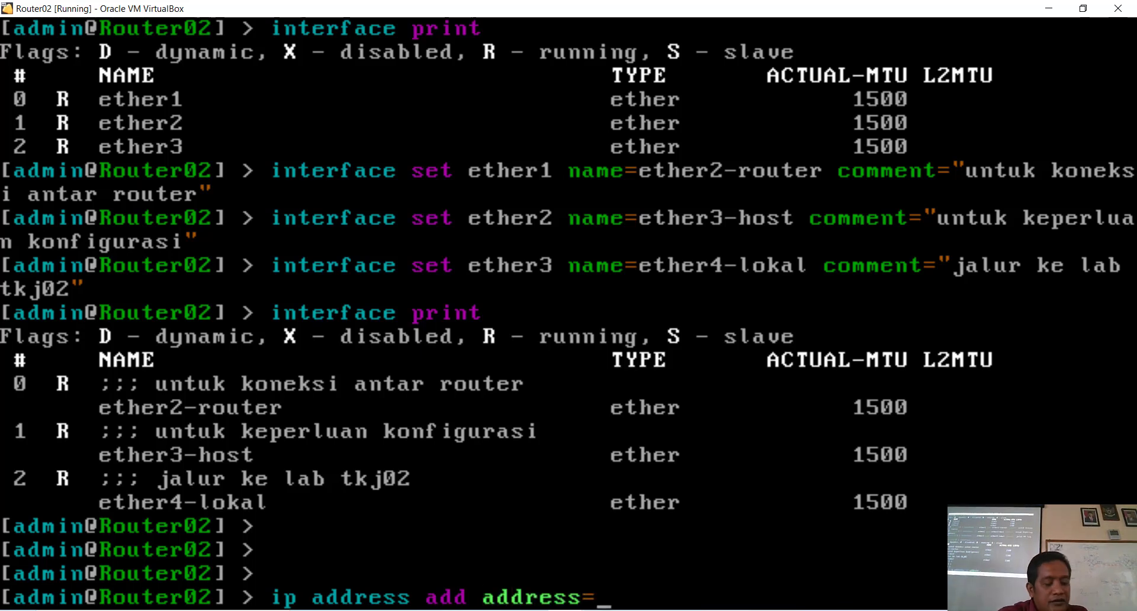
{"action": "type", "text": "192"}
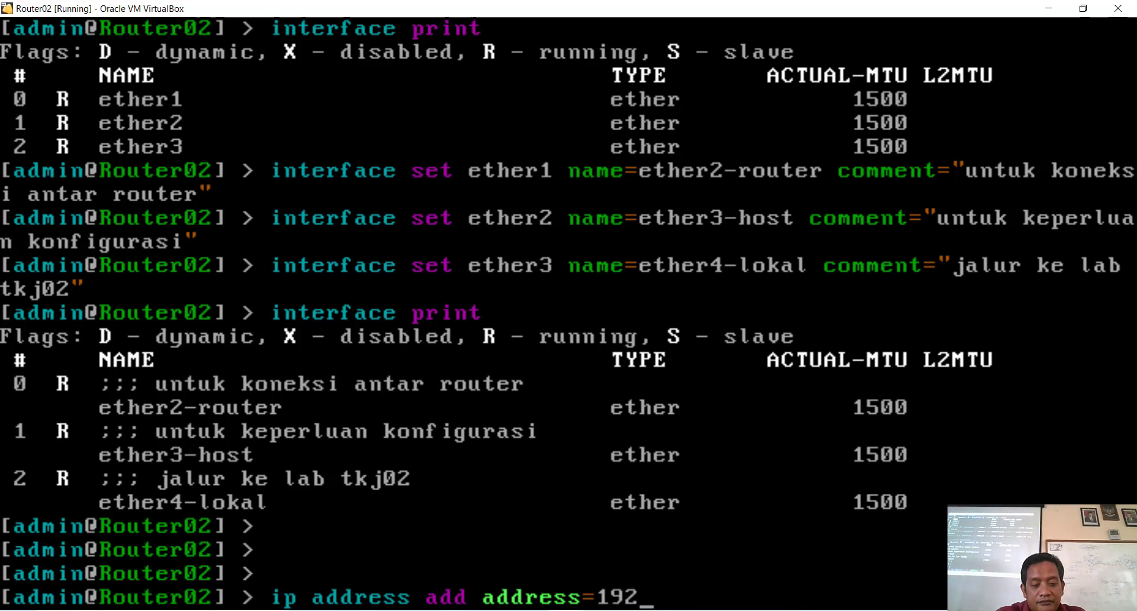
{"action": "type", "text": "."}
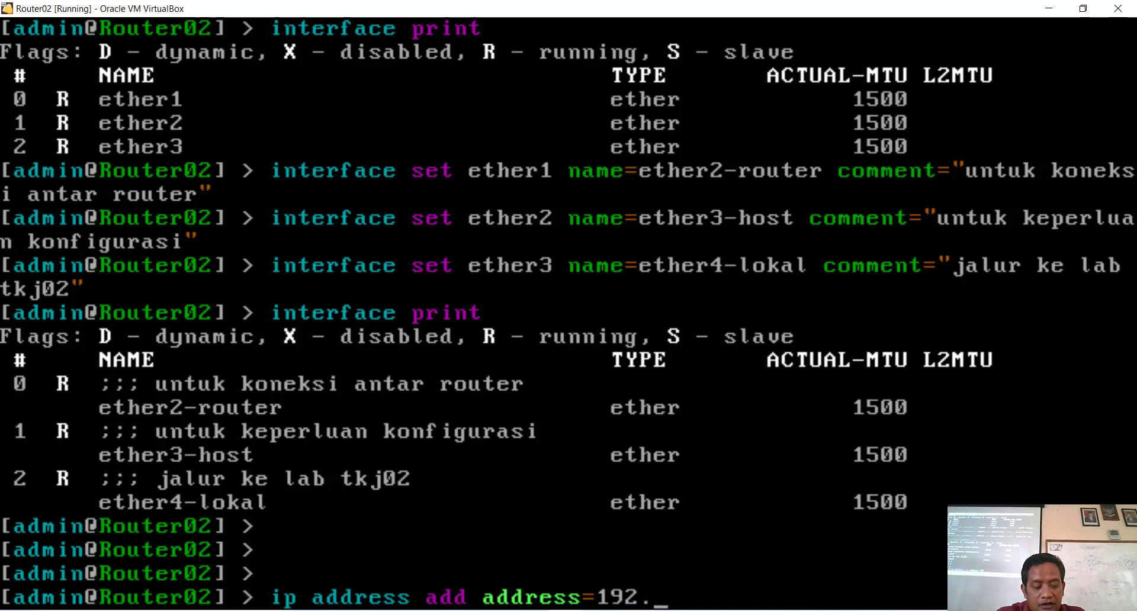
{"action": "type", "text": "168.10"}
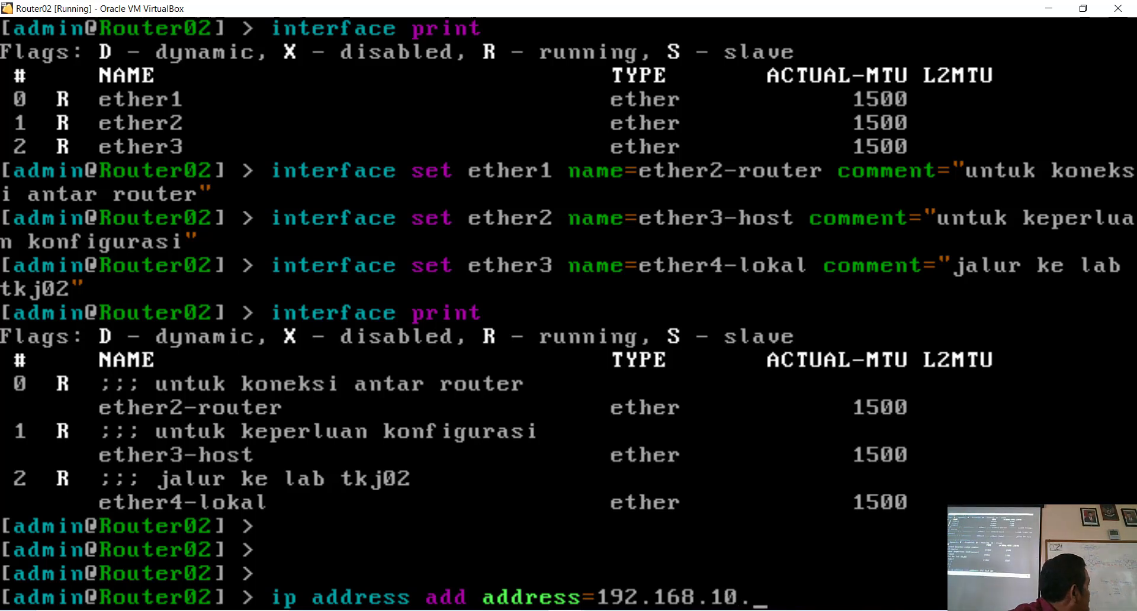
{"action": "type", "text": "."}
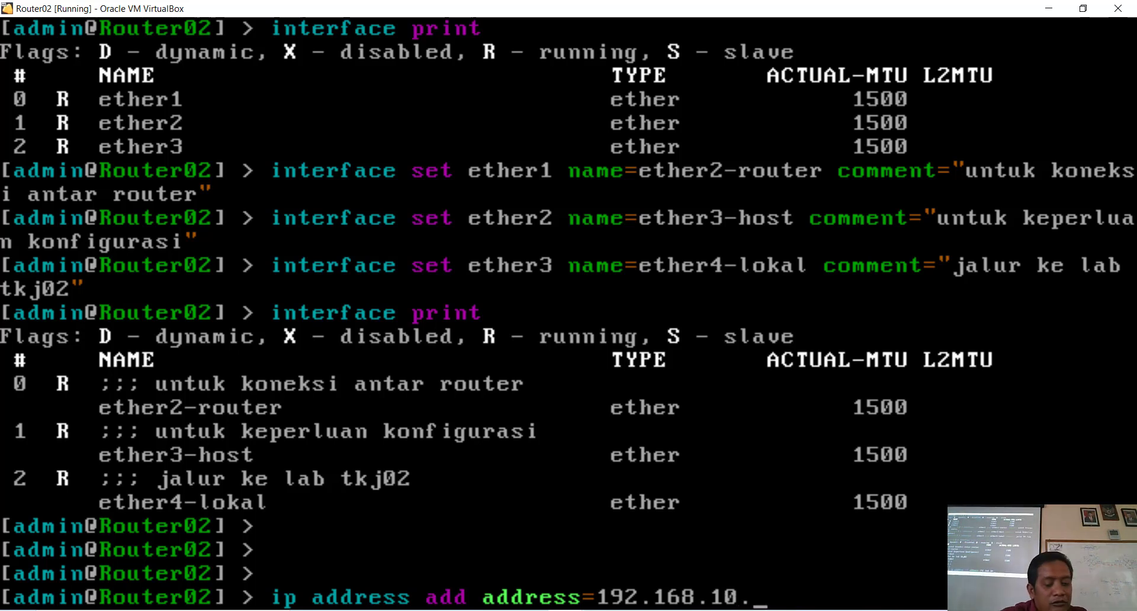
{"action": "type", "text": "82/"}
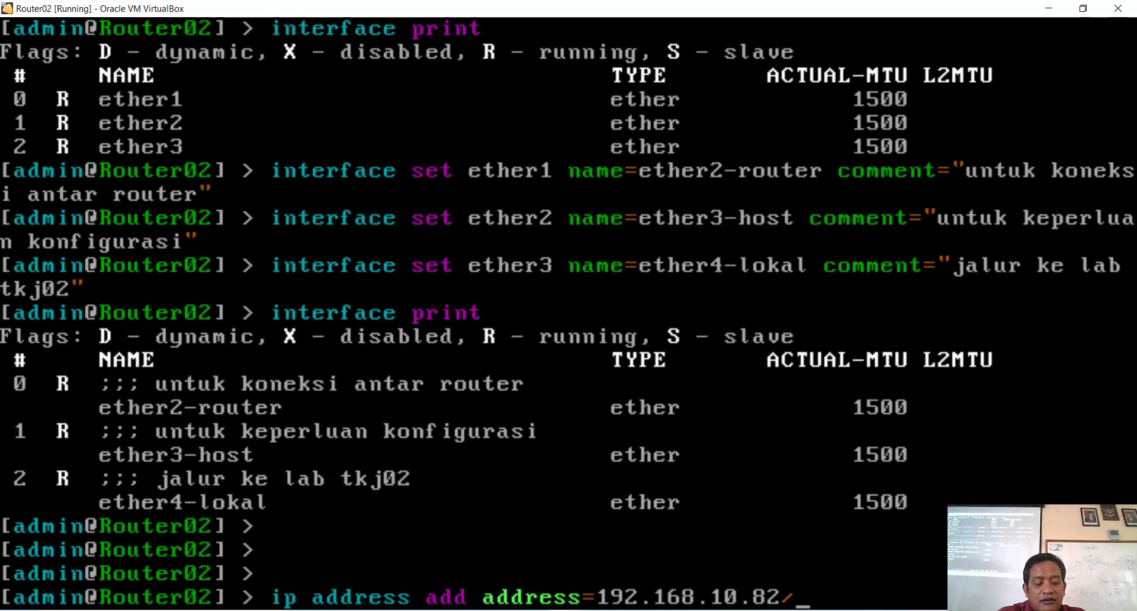
{"action": "type", "text": "2"}
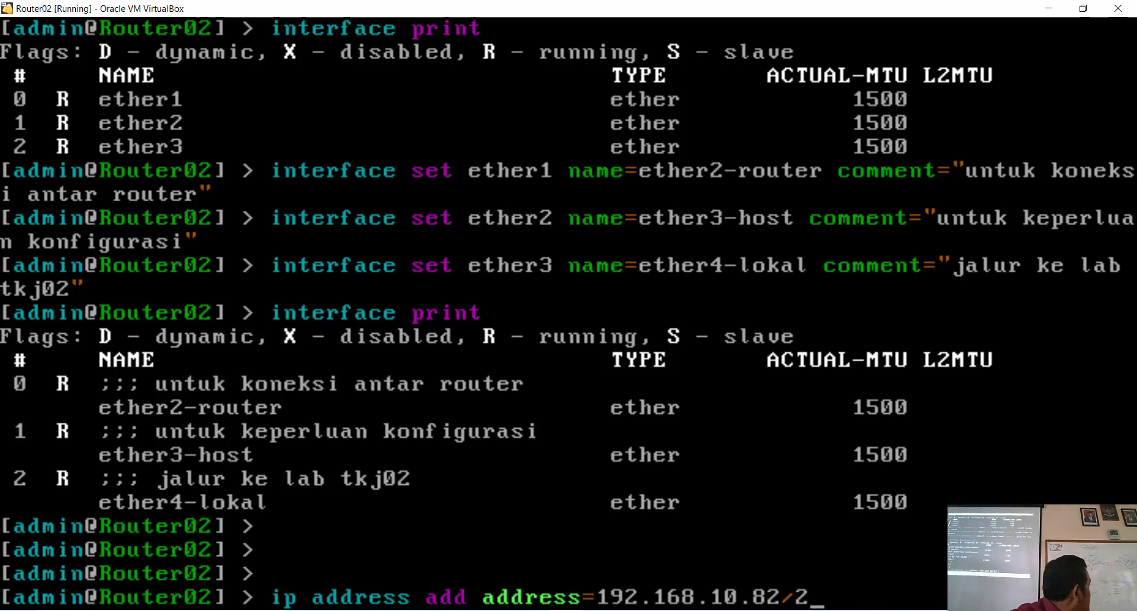
{"action": "type", "text": "9 in"}
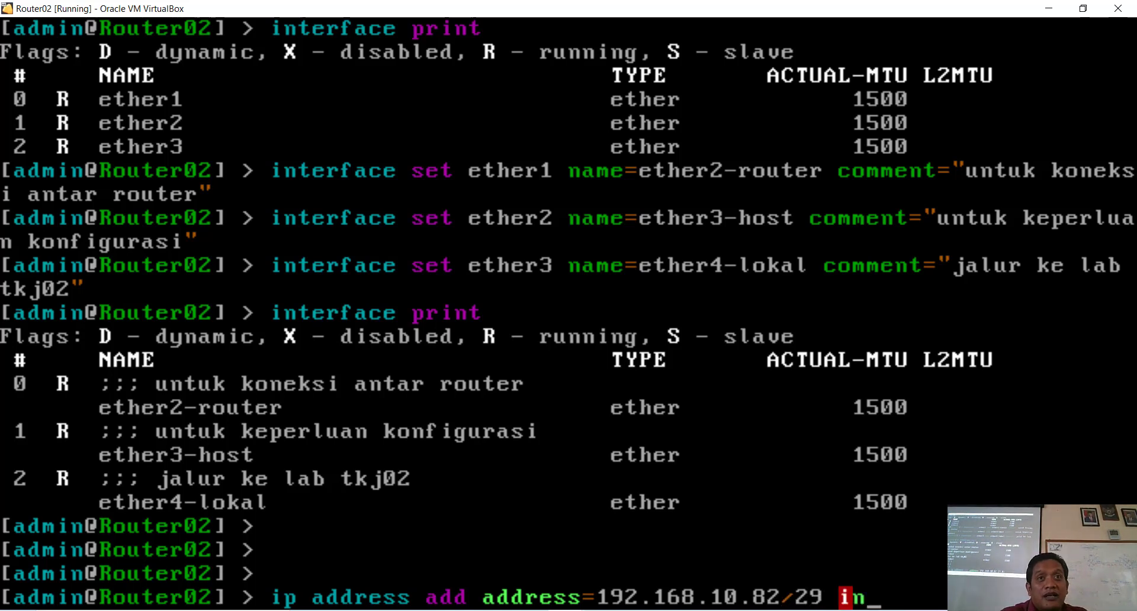
{"action": "type", "text": "terfac"}
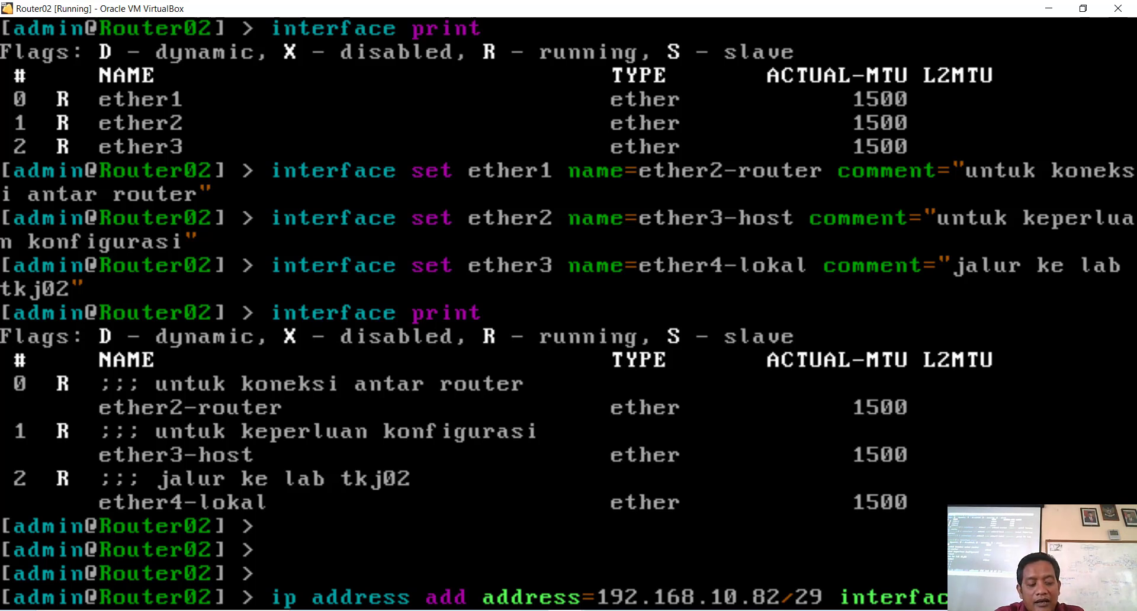
{"action": "type", "text": "er"}
{"action": "key", "text": "Return"}
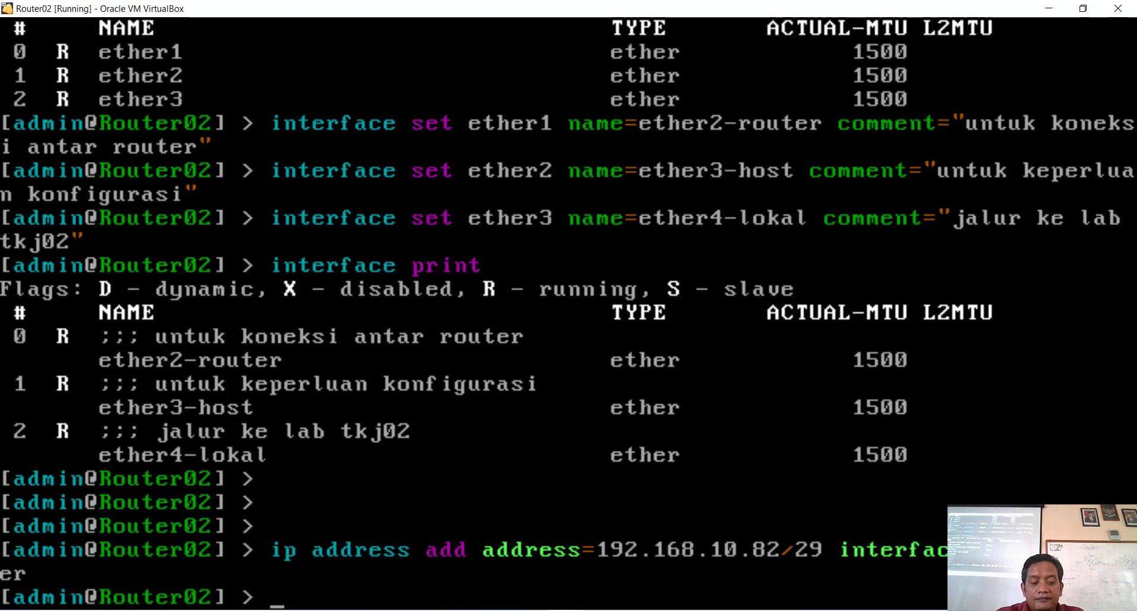
{"action": "key", "text": "Return"}
{"action": "key", "text": "Return"}
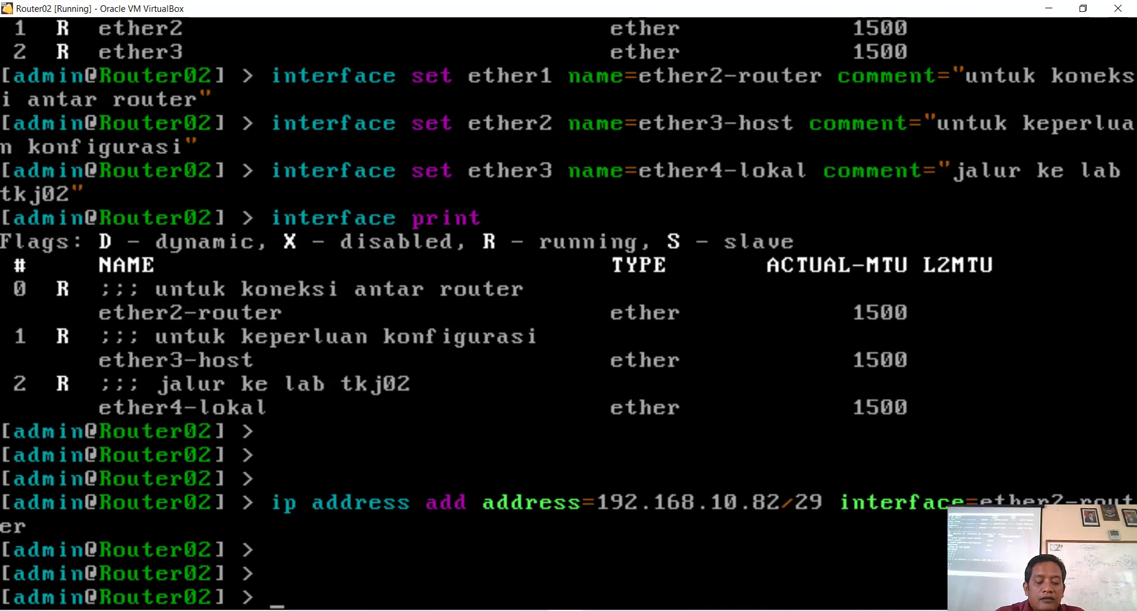
Step: Run 'ip address print', showing 192.168.10.82/29 on network 192.168.10.80
{"action": "type", "text": "ip ad"}
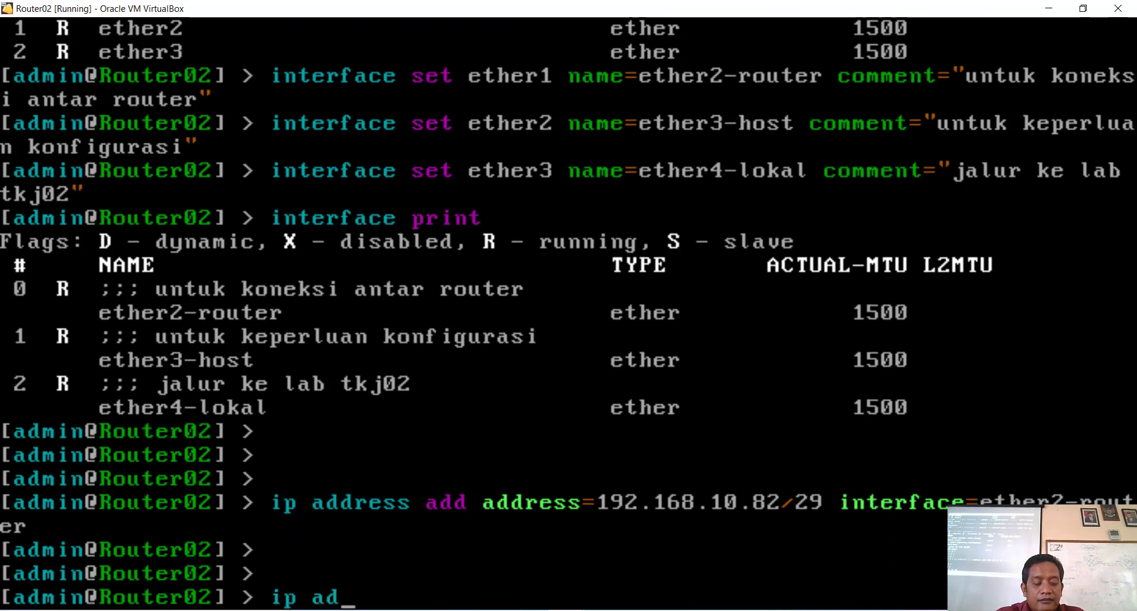
{"action": "key", "text": "Tab"}
{"action": "type", "text": "pr"}
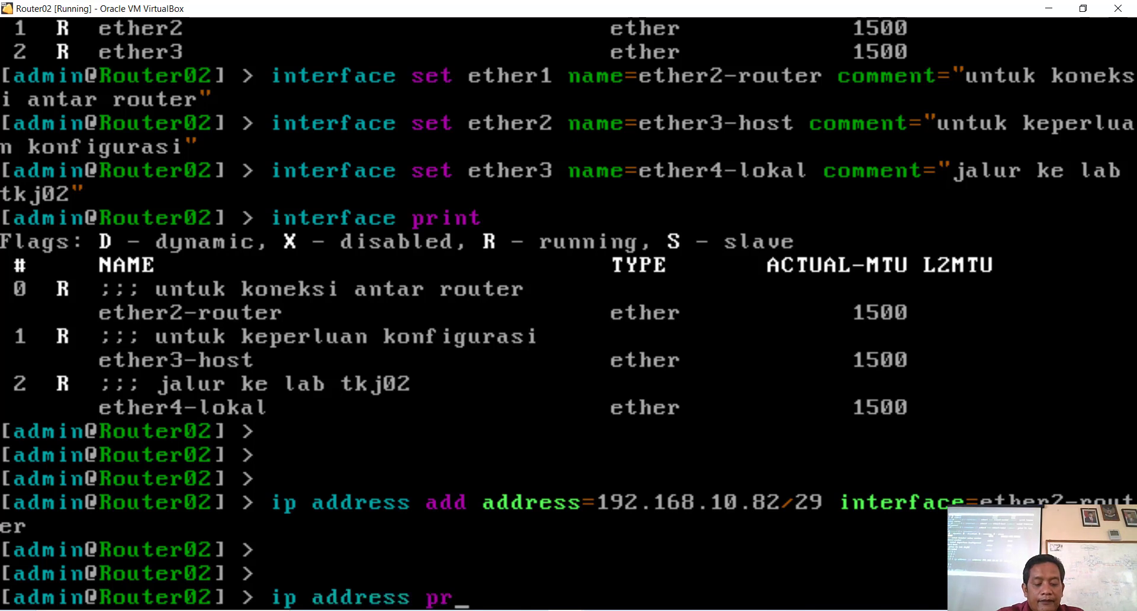
{"action": "key", "text": "Return"}
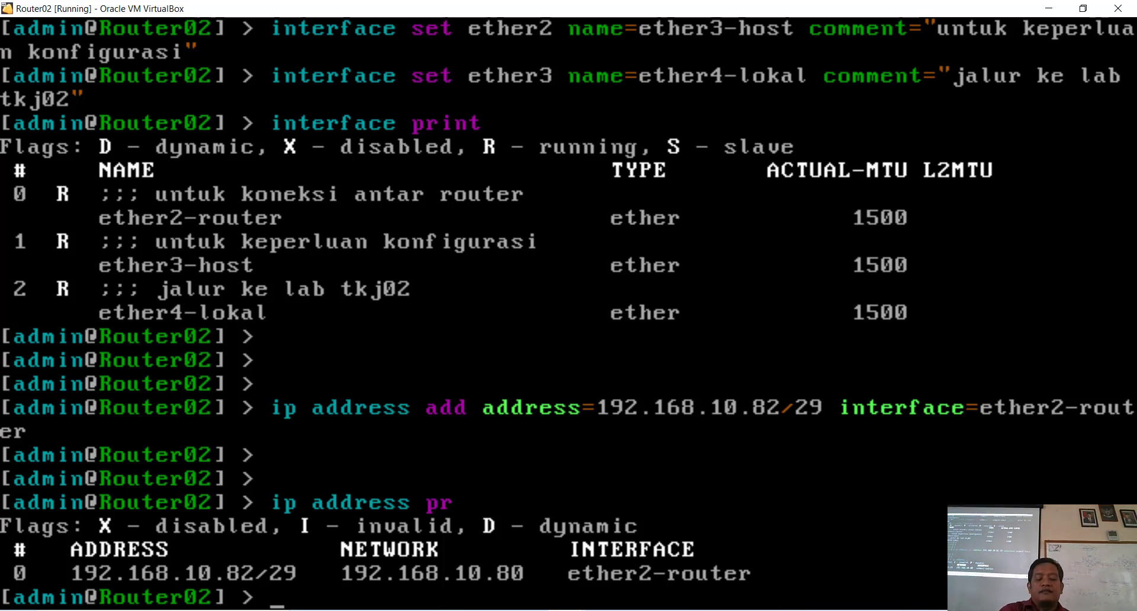
{"action": "type", "text": "ip ad"}
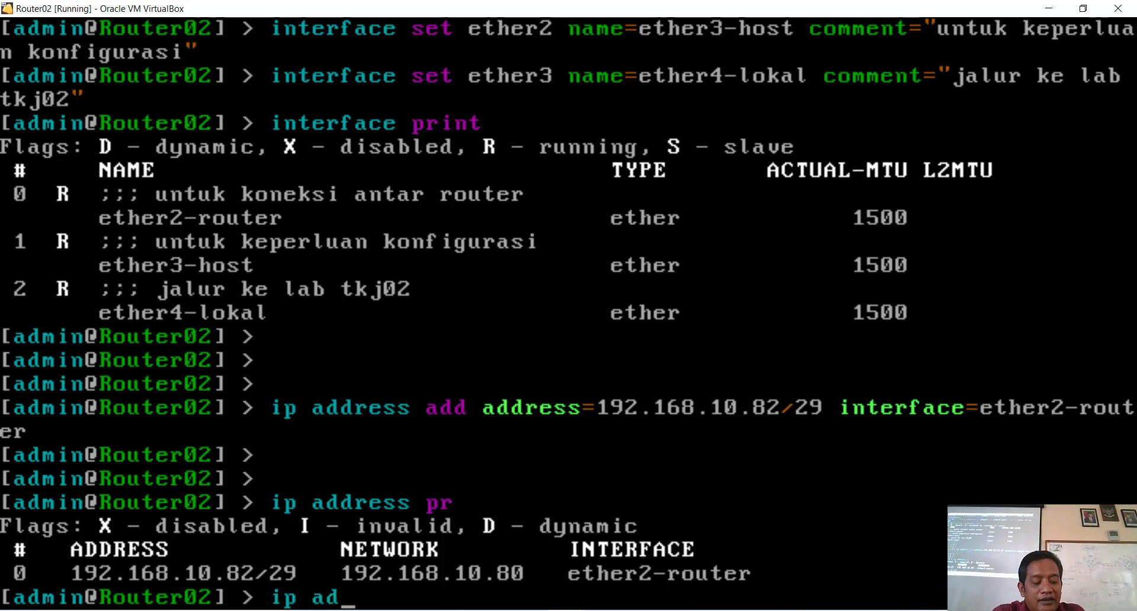
{"action": "type", "text": "dress add a"}
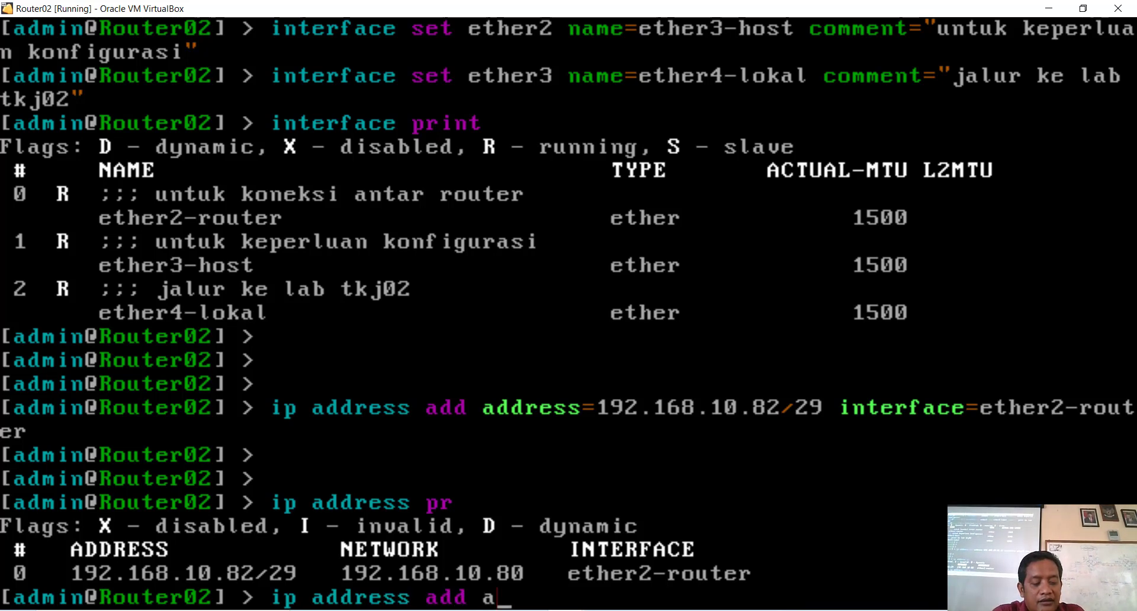
Step: Assign 192.168.20.1/27 to ether4-lokal and list addresses showing network 192.168.20.0
{"action": "key", "text": "Tab"}
{"action": "type", "text": "1"}
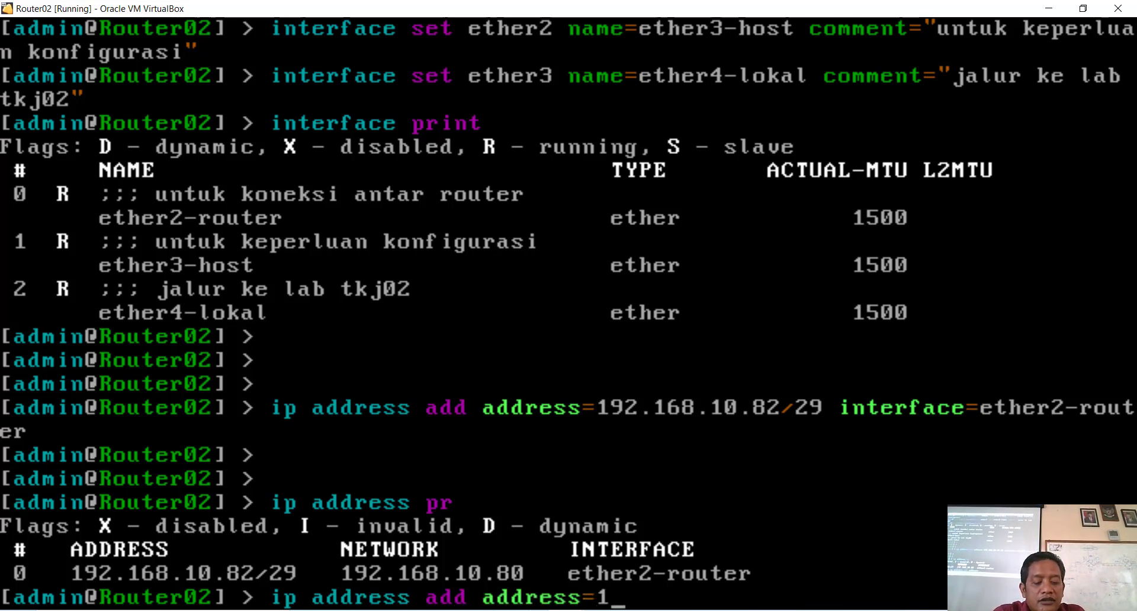
{"action": "type", "text": "92.168."}
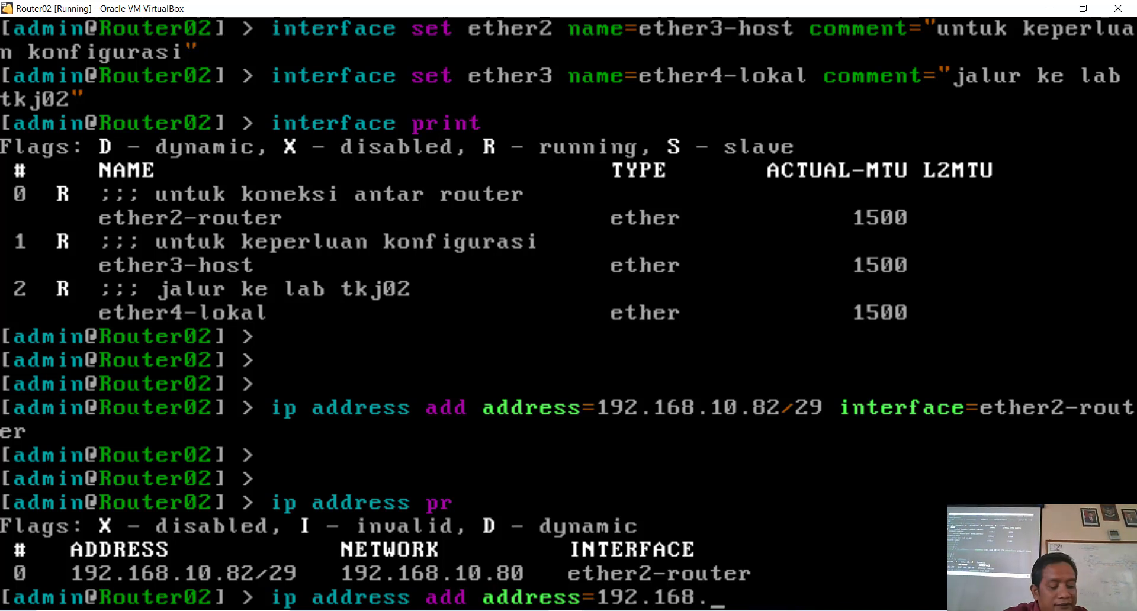
{"action": "type", "text": "20."}
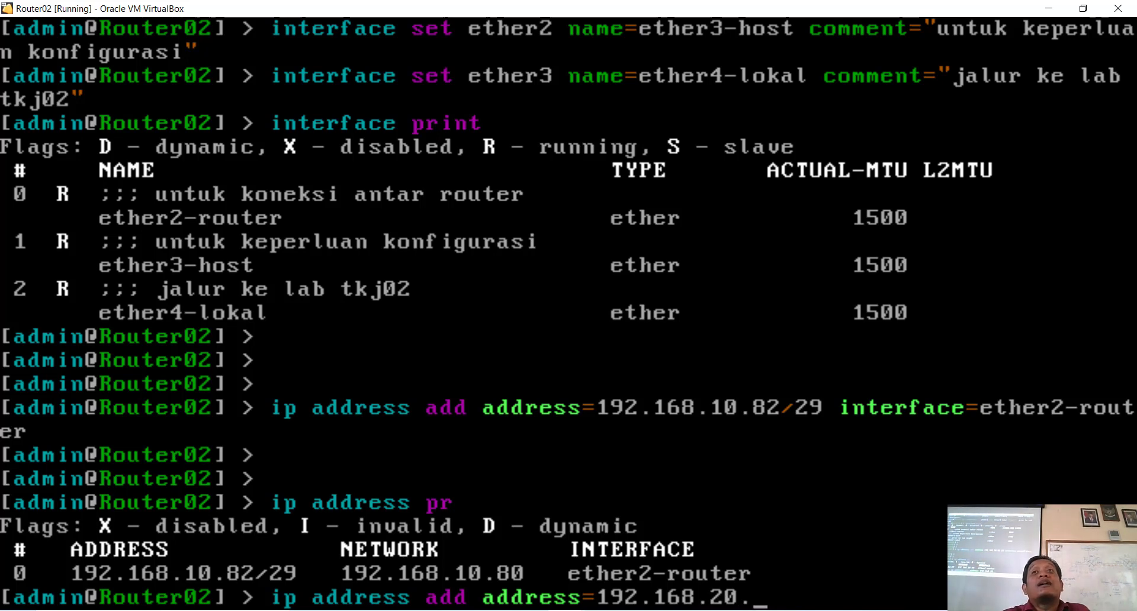
{"action": "type", "text": "1/"}
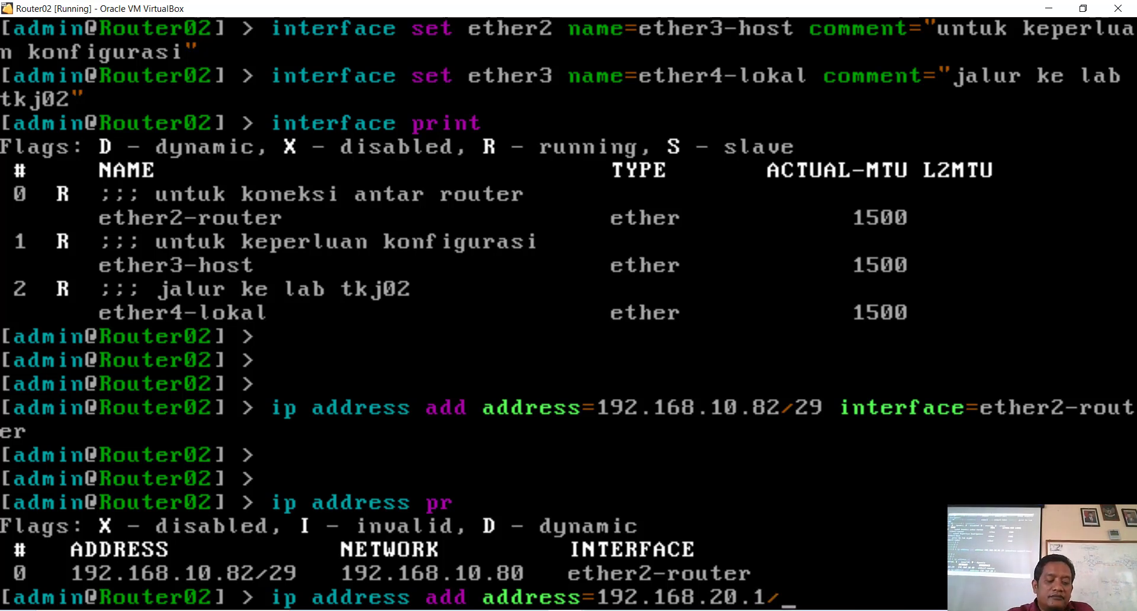
{"action": "type", "text": "27"}
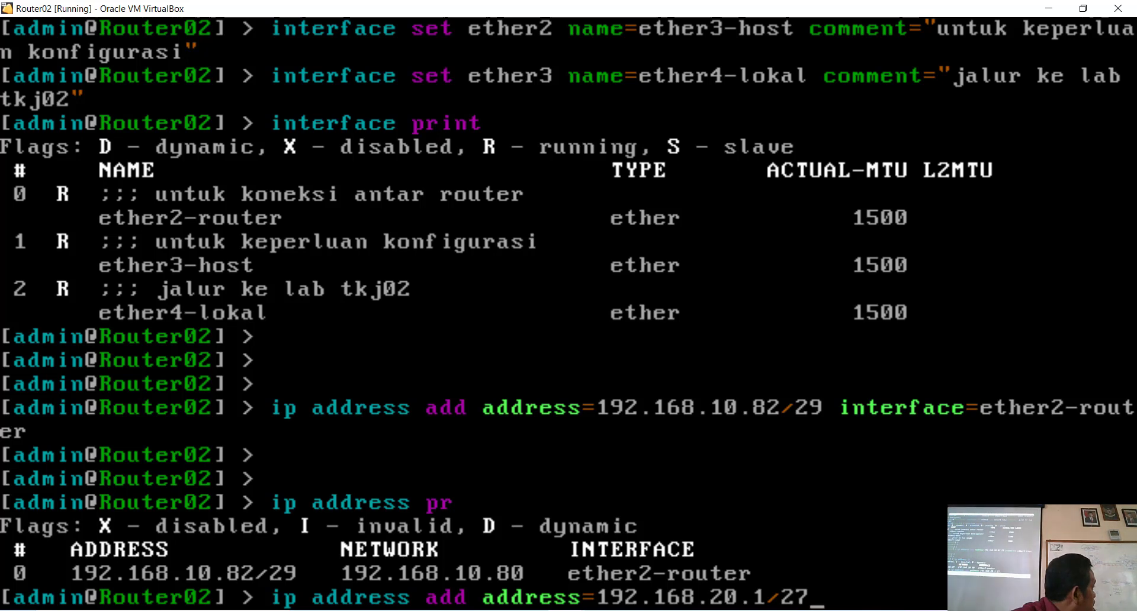
{"action": "type", "text": " interface"}
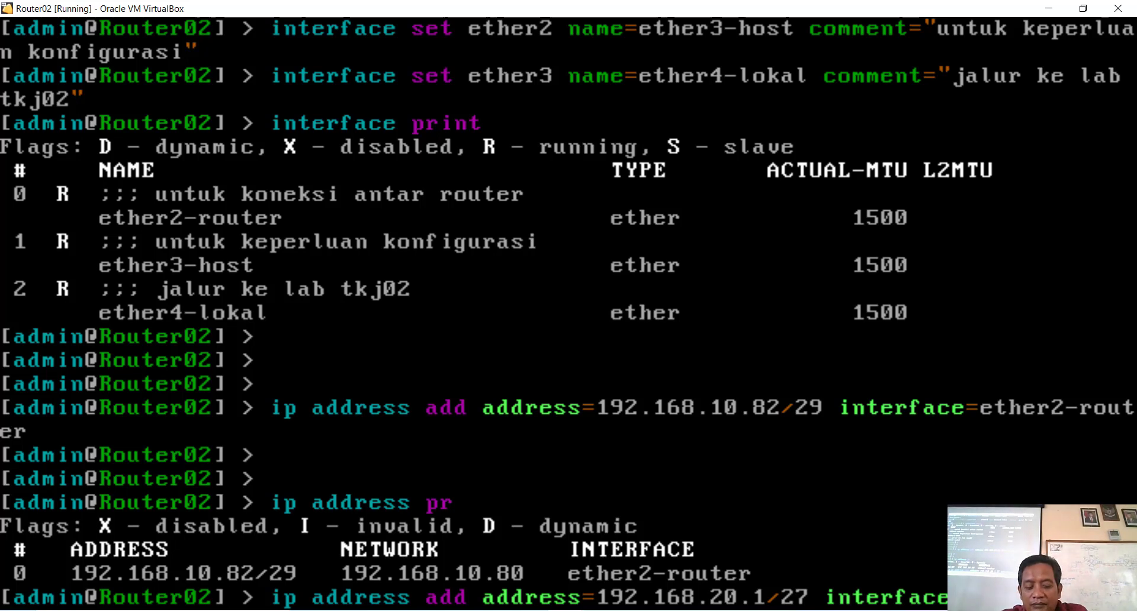
{"action": "type", "text": "l"}
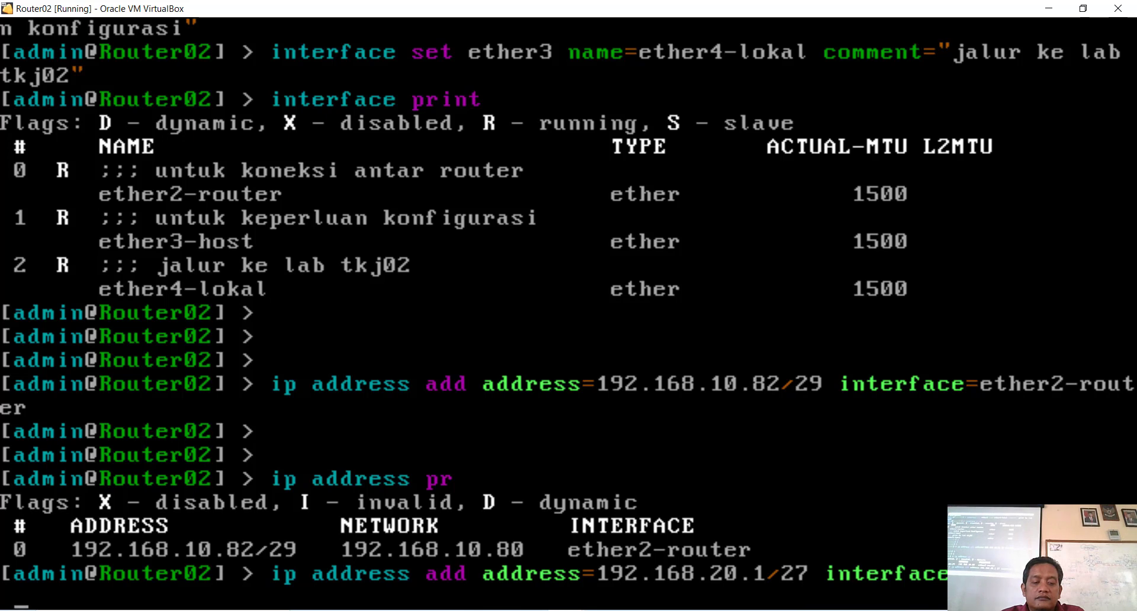
{"action": "key", "text": "Return"}
{"action": "key", "text": "Return"}
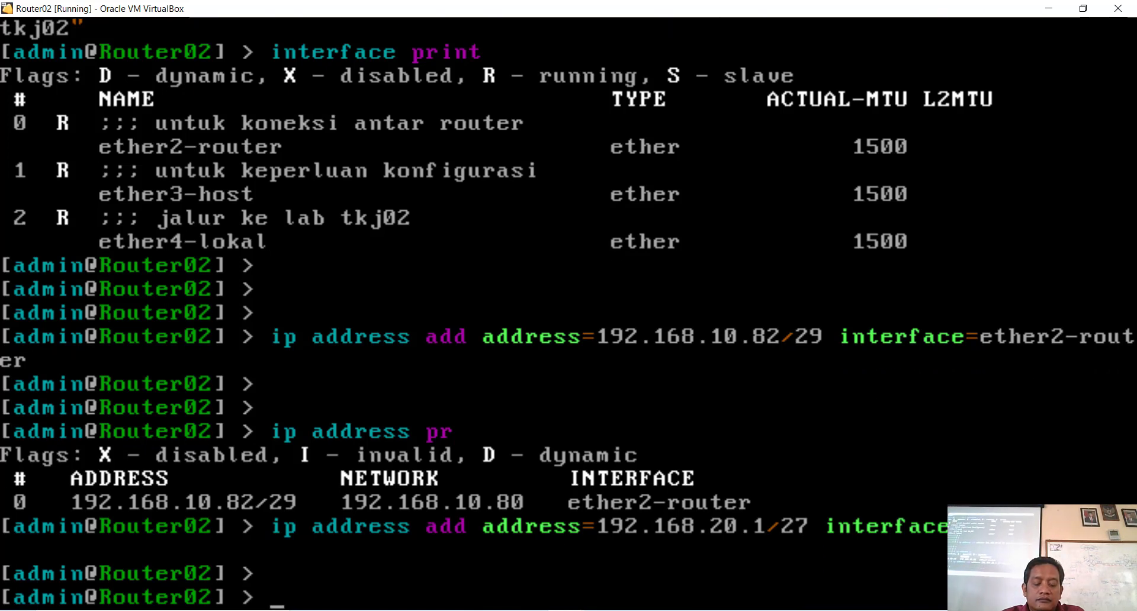
{"action": "key", "text": "Up"}
{"action": "key", "text": "Up"}
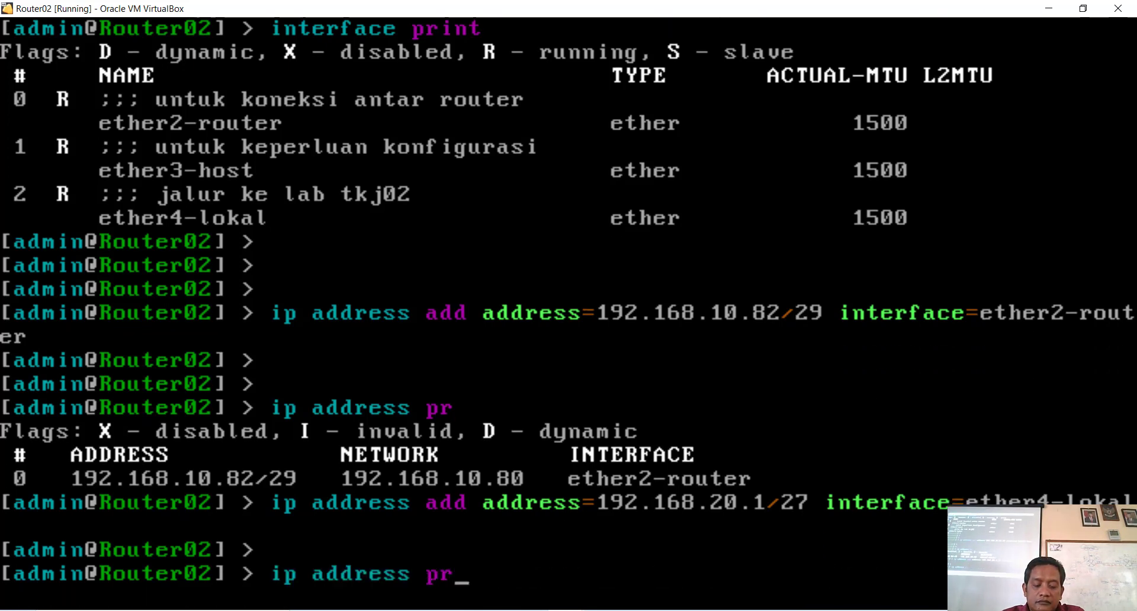
{"action": "type", "text": "int"}
{"action": "key", "text": "Return"}
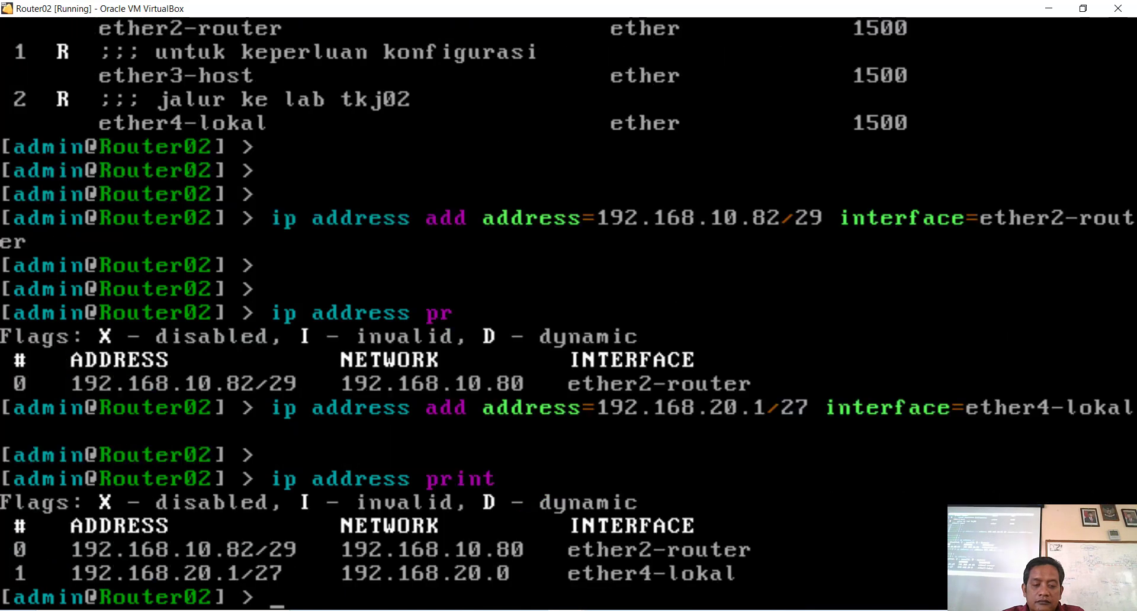
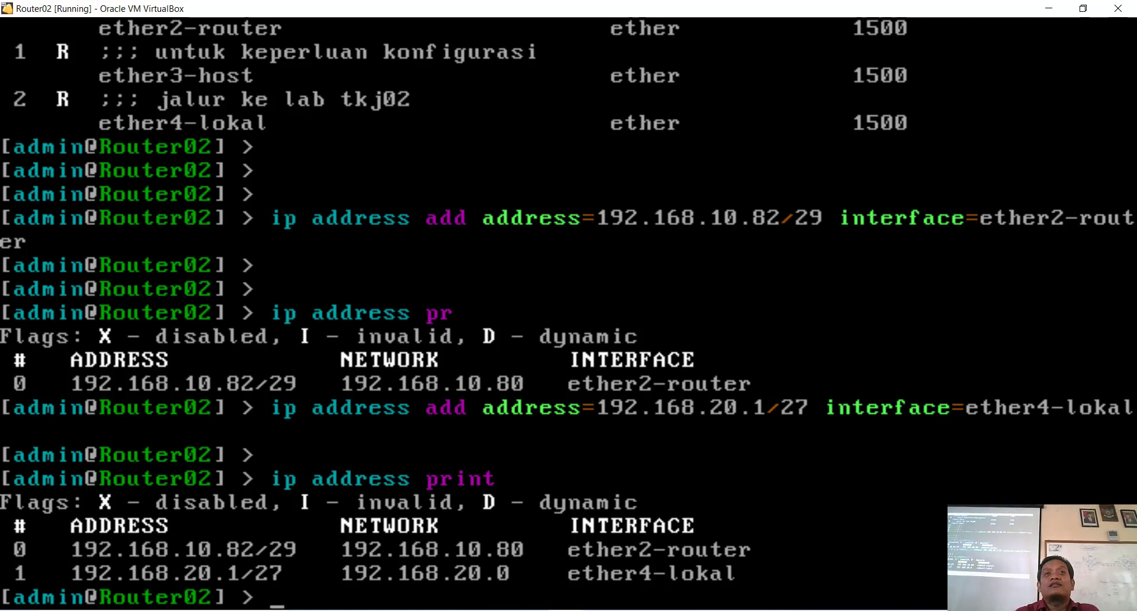
Step: Begin typing a 'ping' command at Router02's RouterOS prompt
{"action": "type", "text": "ping"}
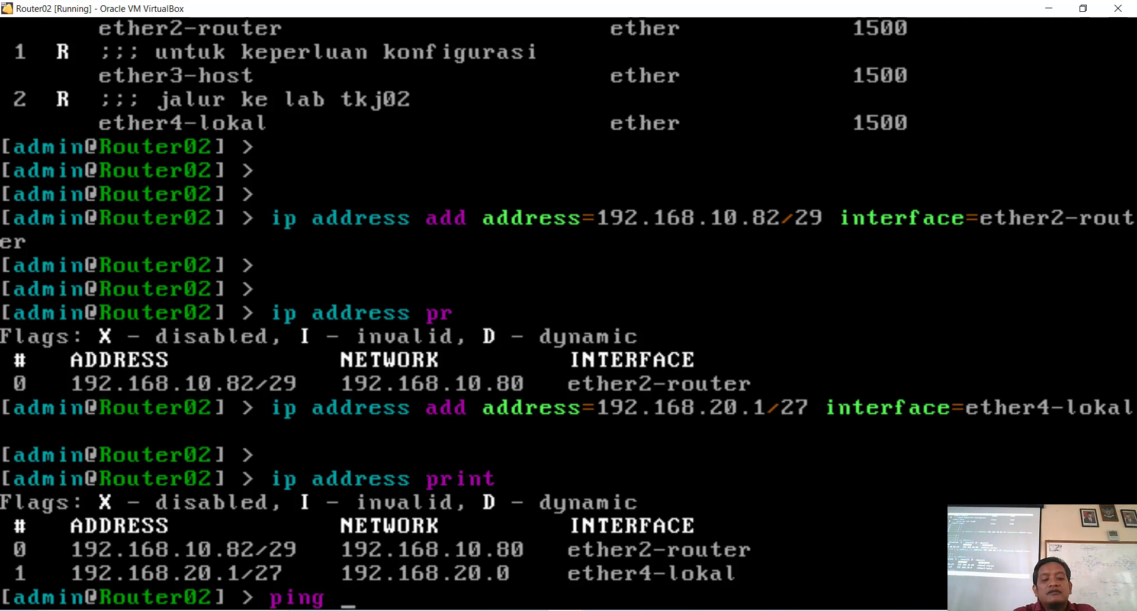
Step: Ping 192.168.10.81 from Router02, getting 11 of 11 replies with 0% packet loss
{"action": "type", "text": "192"}
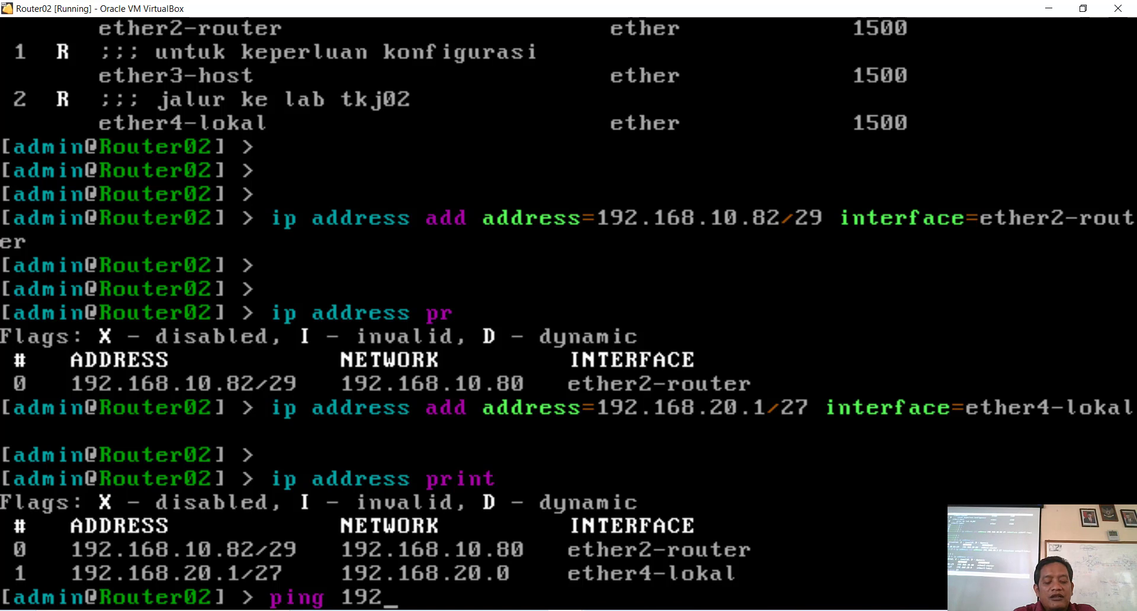
{"action": "type", "text": ".1"}
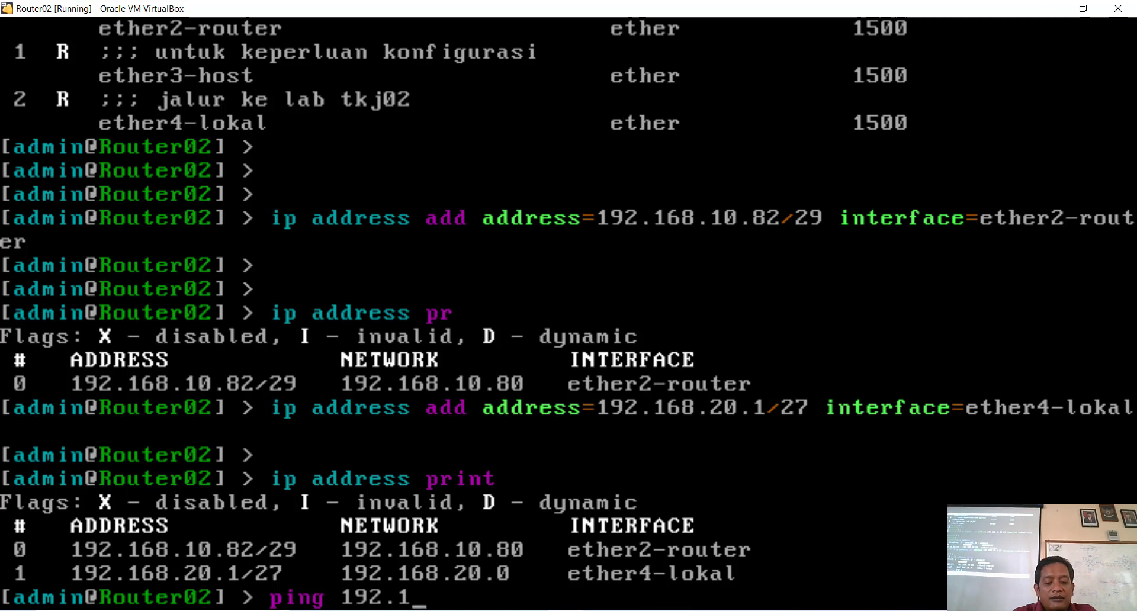
{"action": "type", "text": "68.10"}
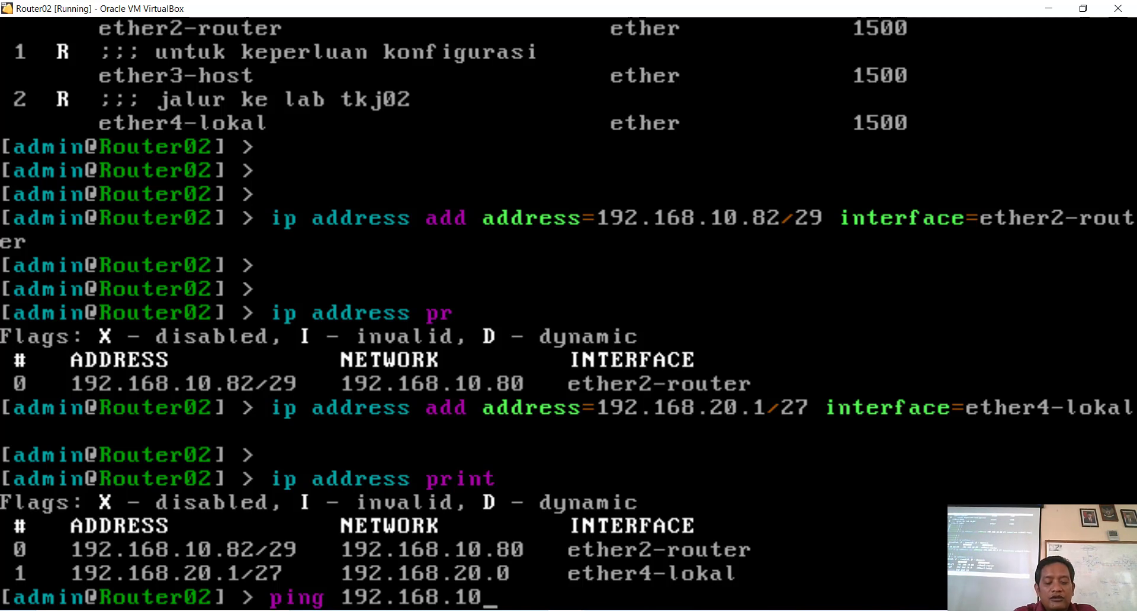
{"action": "type", "text": ".81"}
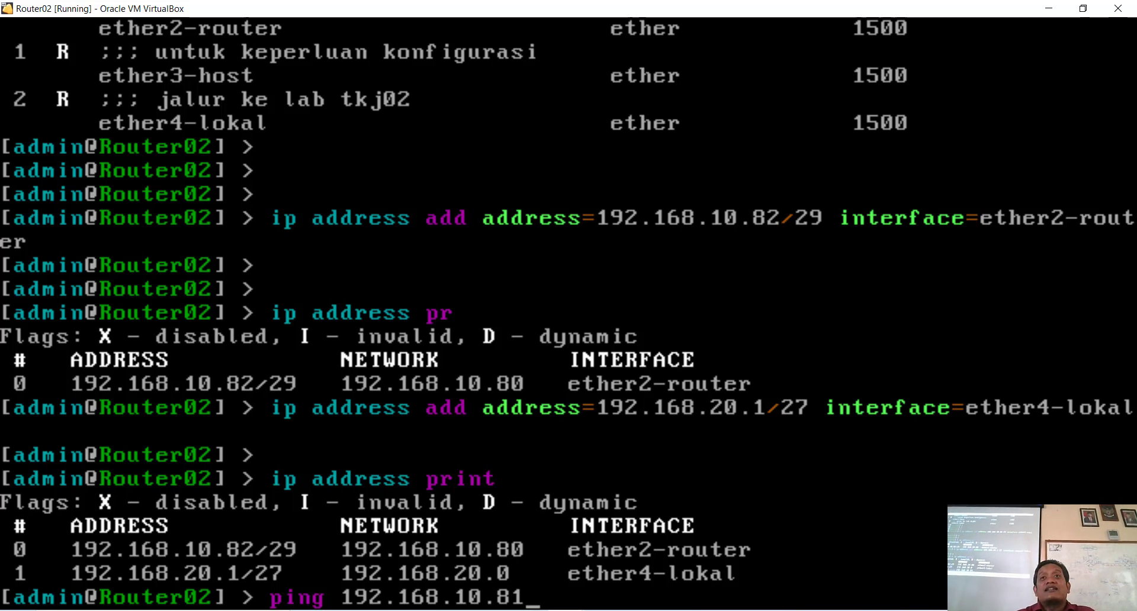
{"action": "key", "text": "Return"}
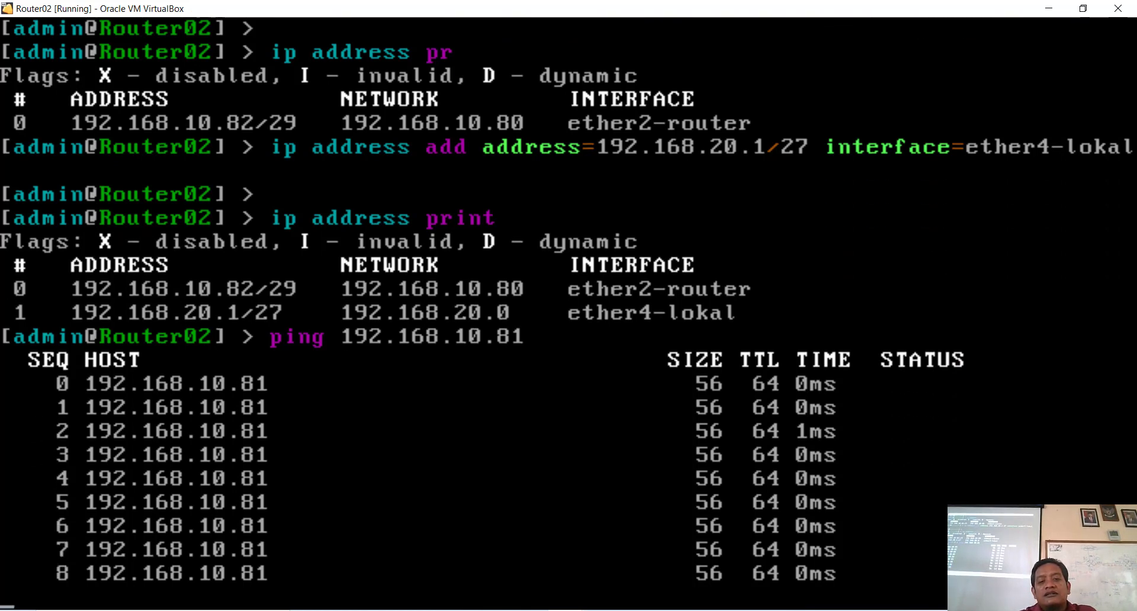
{"action": "key", "text": "ctrl+c"}
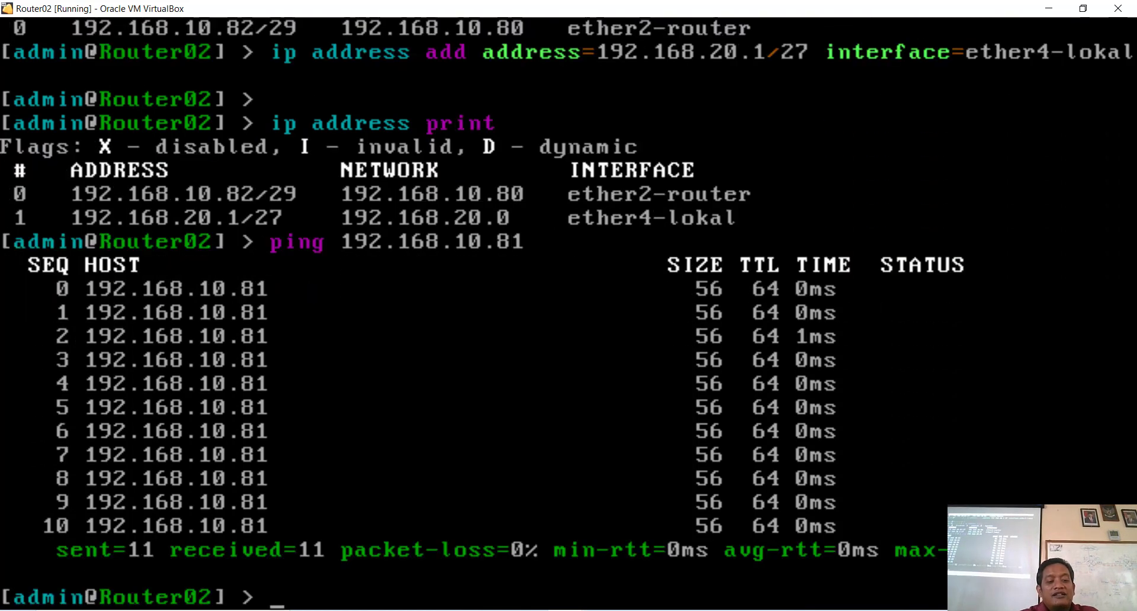
{"action": "key", "text": "Up"}
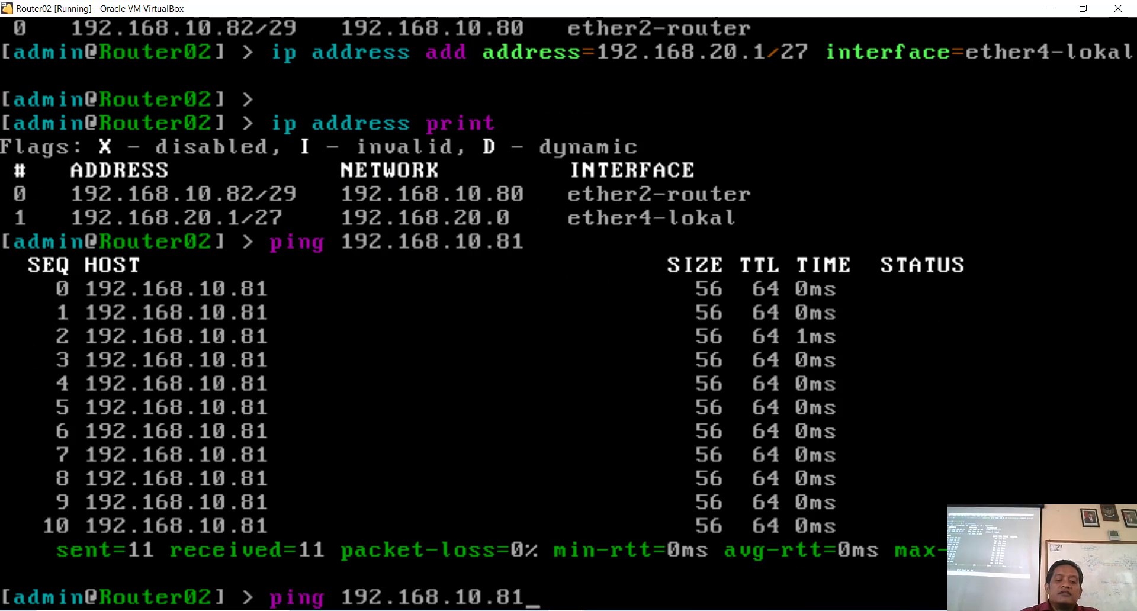
{"action": "key", "text": "Up"}
Step: Add 192.168.10.80/29 on ether2-router by editing the recalled 192.168.10.82/29 add command
{"action": "key", "text": "Up"}
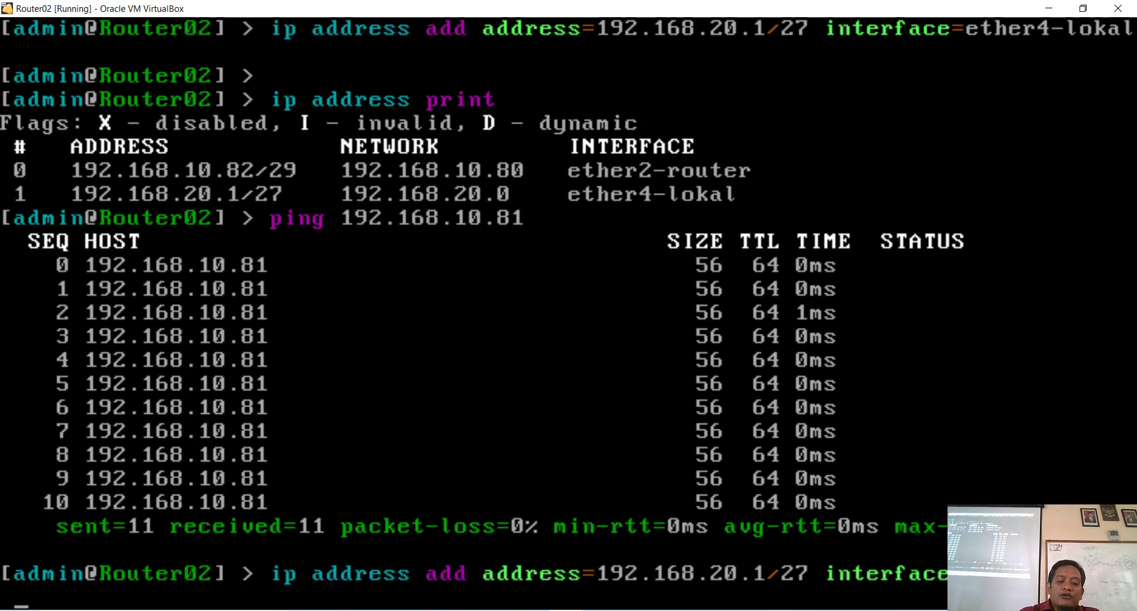
{"action": "key", "text": "Up"}
{"action": "key", "text": "Up"}
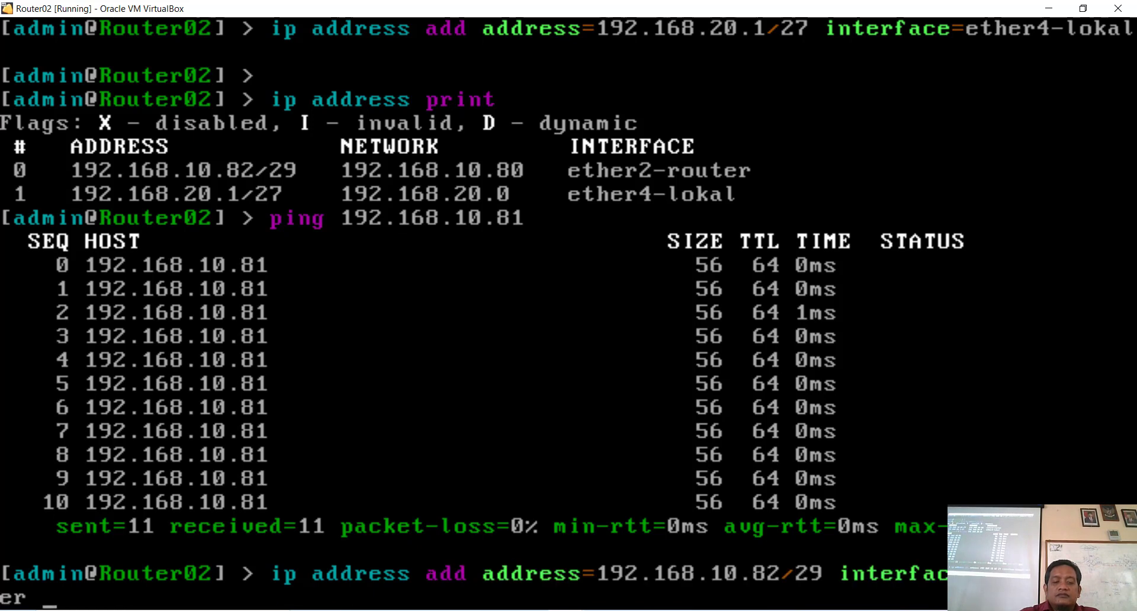
{"action": "key", "text": "Up"}
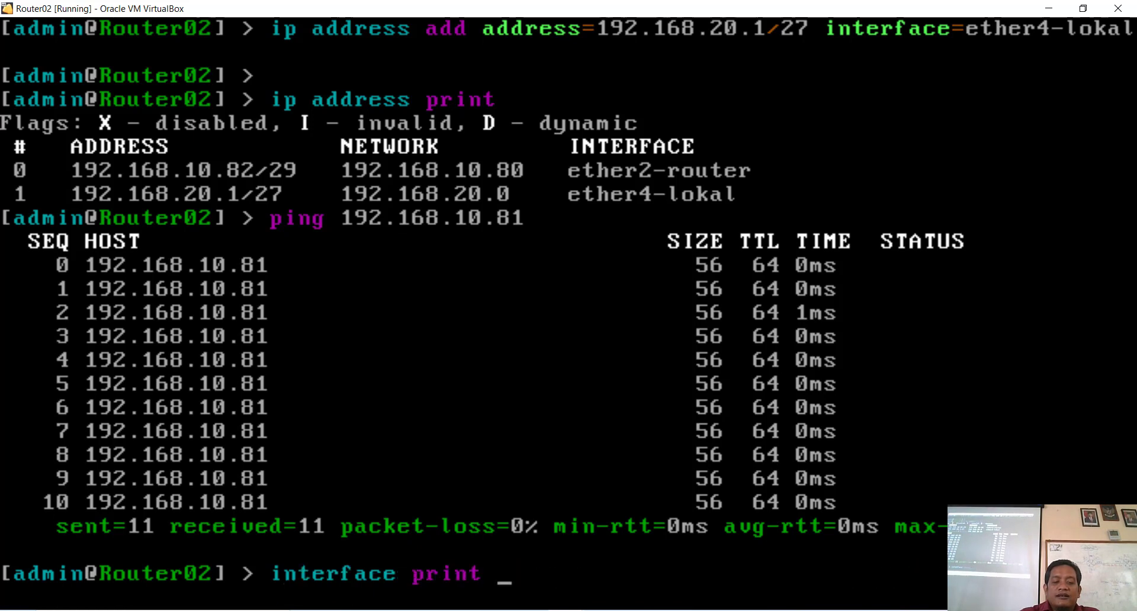
{"action": "key", "text": "Up"}
{"action": "key", "text": "Up"}
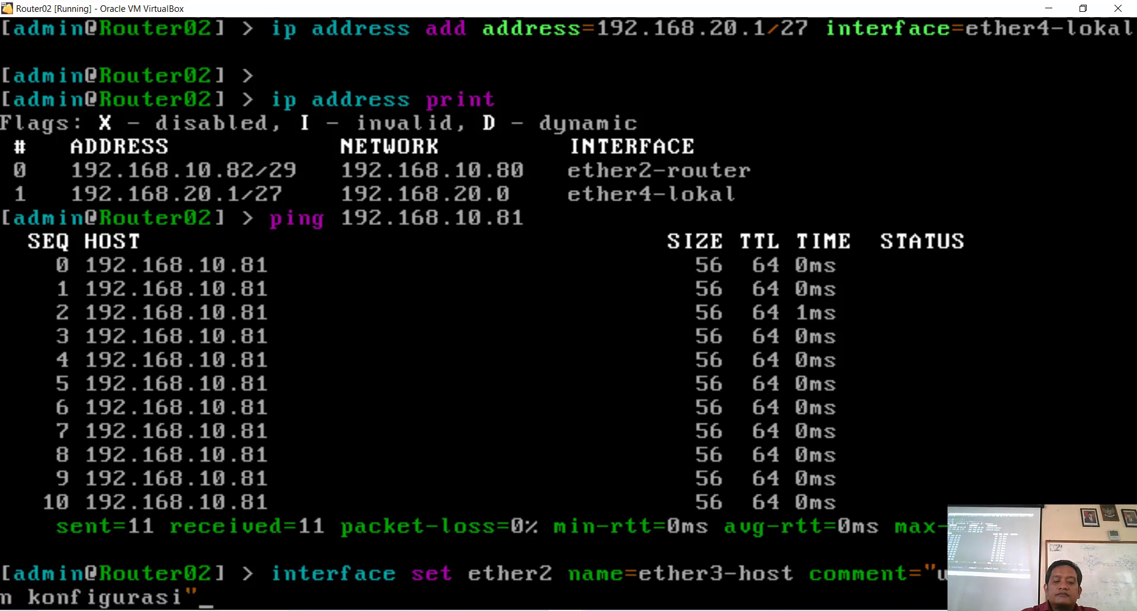
{"action": "key", "text": "Up"}
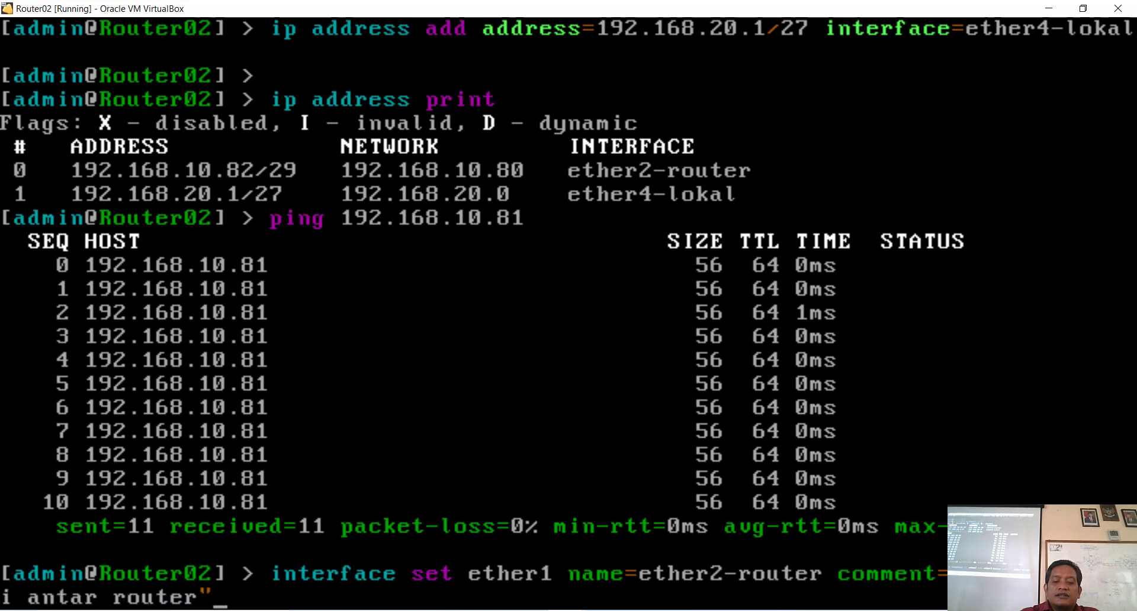
{"action": "key", "text": "Up"}
{"action": "key", "text": "Up"}
{"action": "key", "text": "Down"}
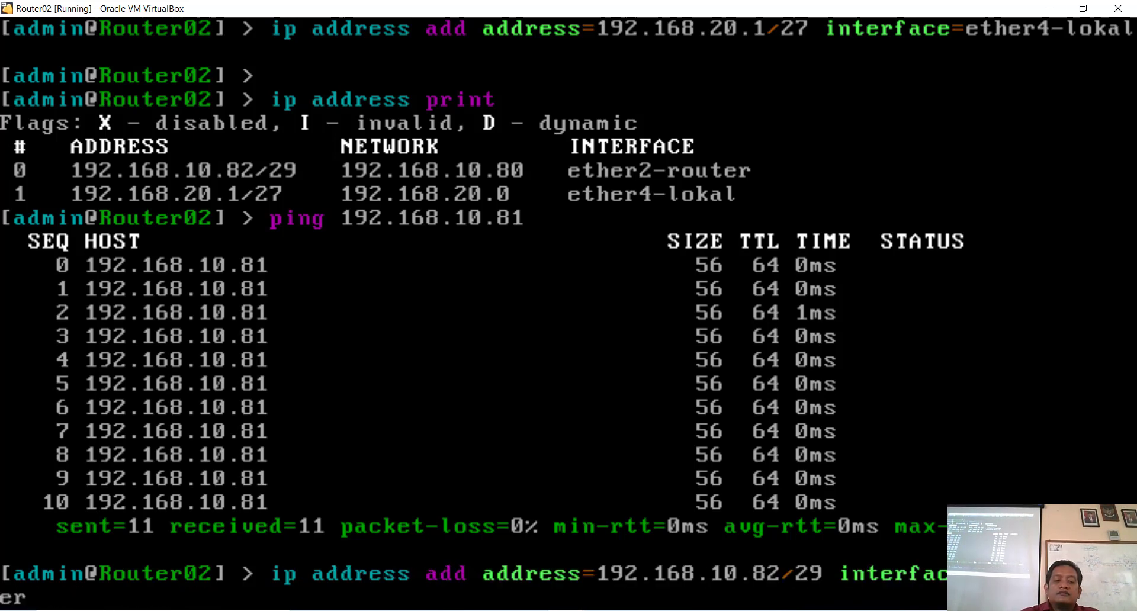
{"action": "key", "text": "Left"}
{"action": "key", "text": "Left"}
{"action": "key", "text": "Left"}
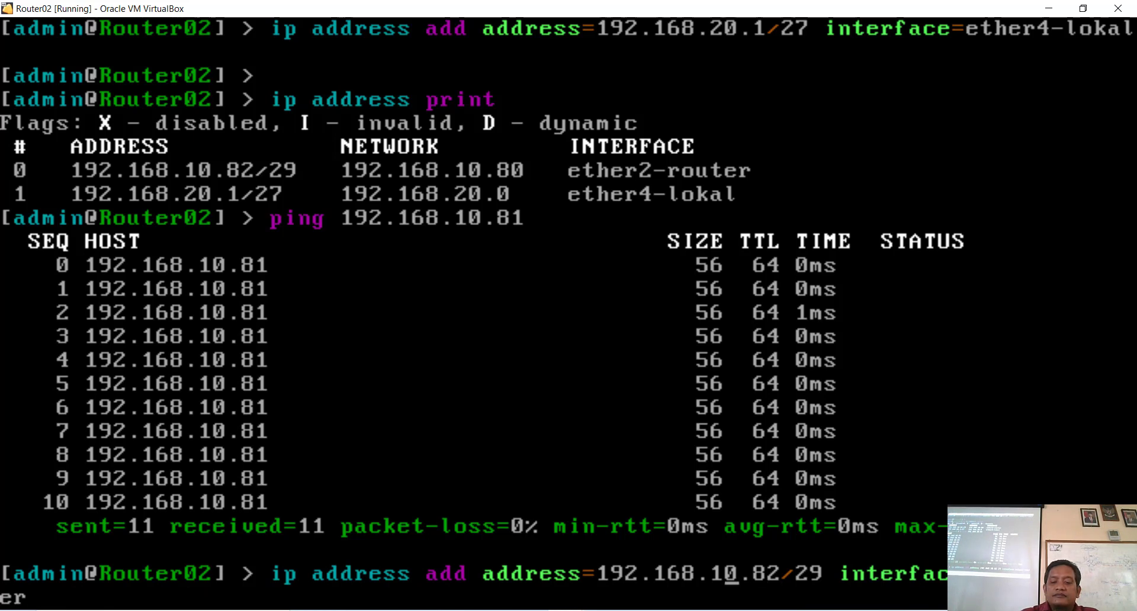
{"action": "key", "text": "Right"}
{"action": "key", "text": "Right"}
{"action": "key", "text": "Right"}
{"action": "key", "text": "Right"}
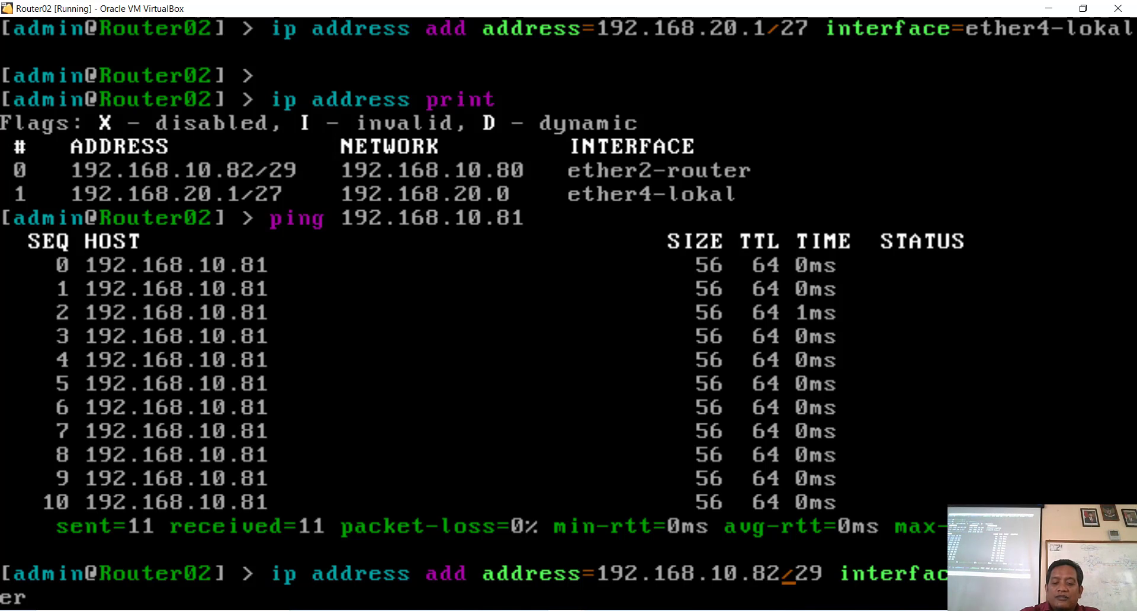
{"action": "key", "text": "BackSpace"}
{"action": "type", "text": "0"}
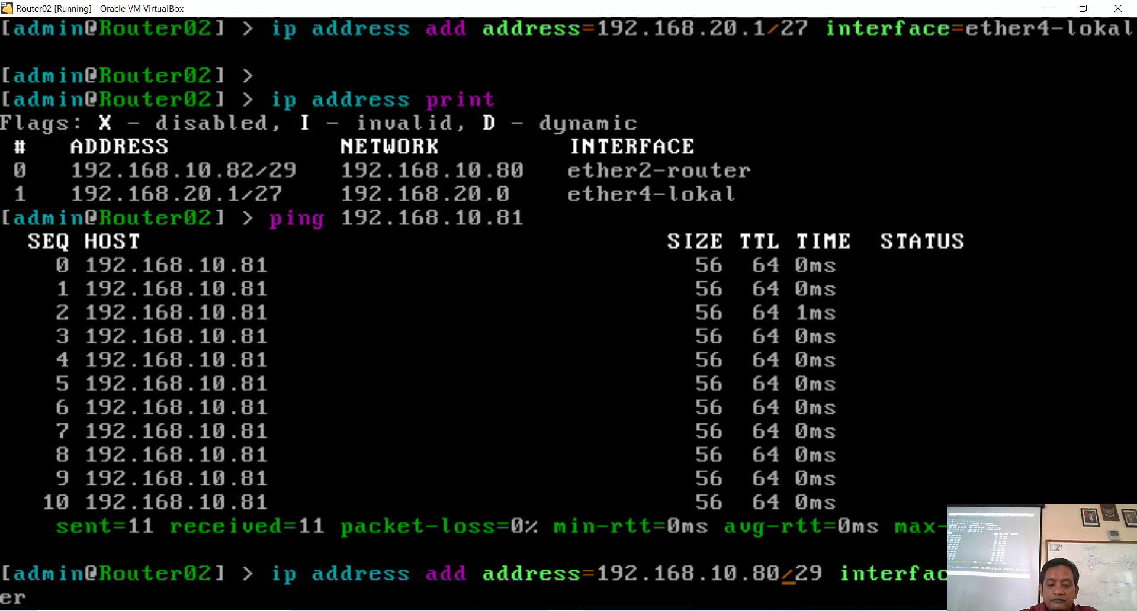
{"action": "key", "text": "Return"}
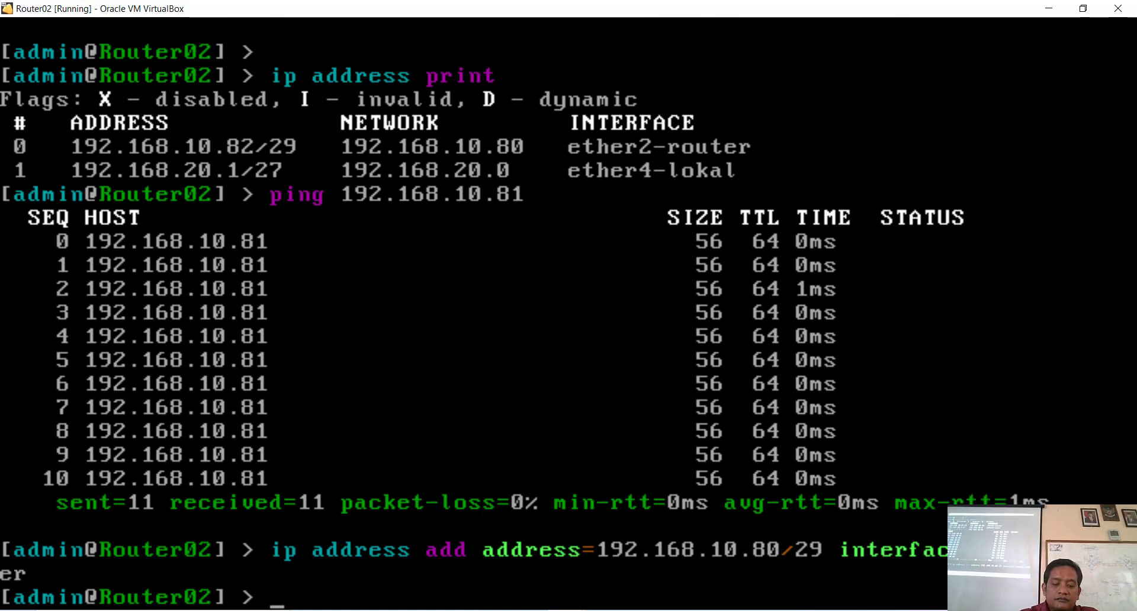
Step: List Router02's addresses with 'ip ad pr', then begin an address remove command
{"action": "type", "text": "ip"}
{"action": "type", "text": " ad"}
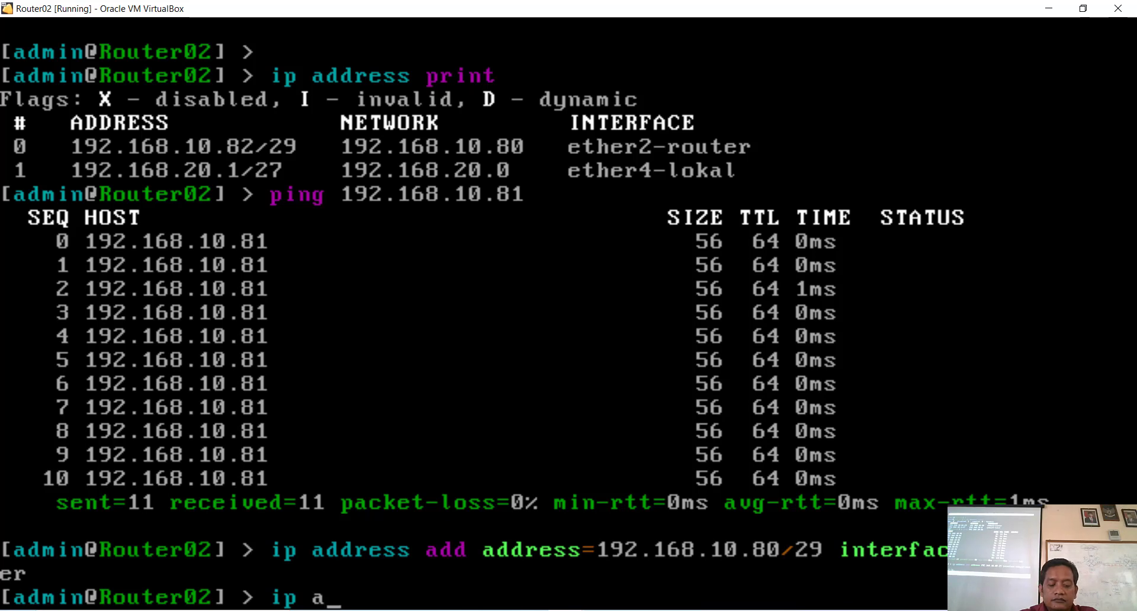
{"action": "type", "text": " pr"}
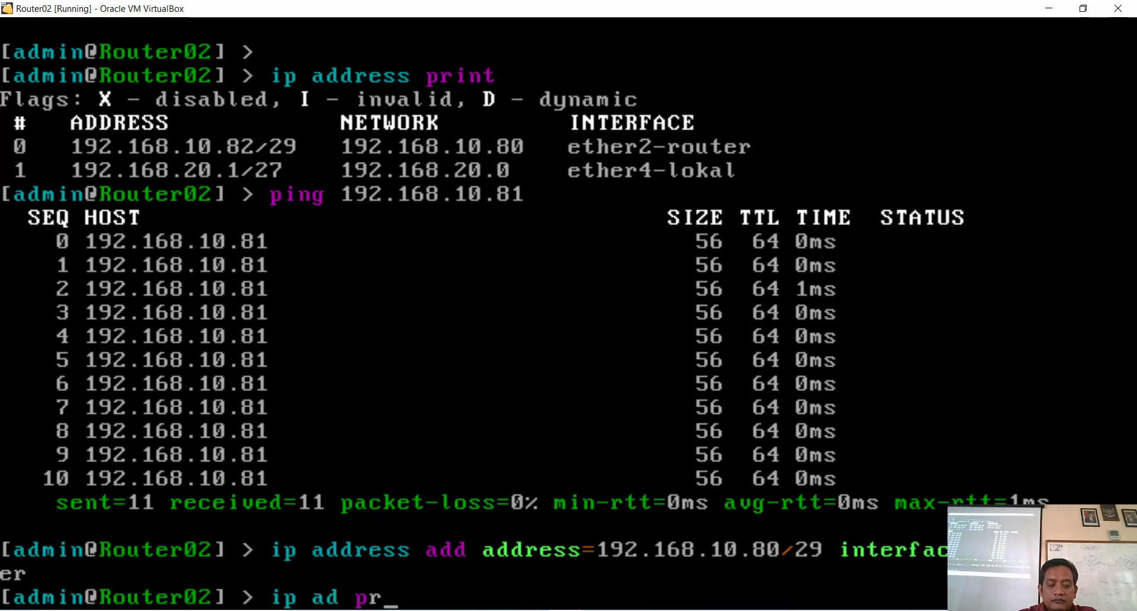
{"action": "key", "text": "Return"}
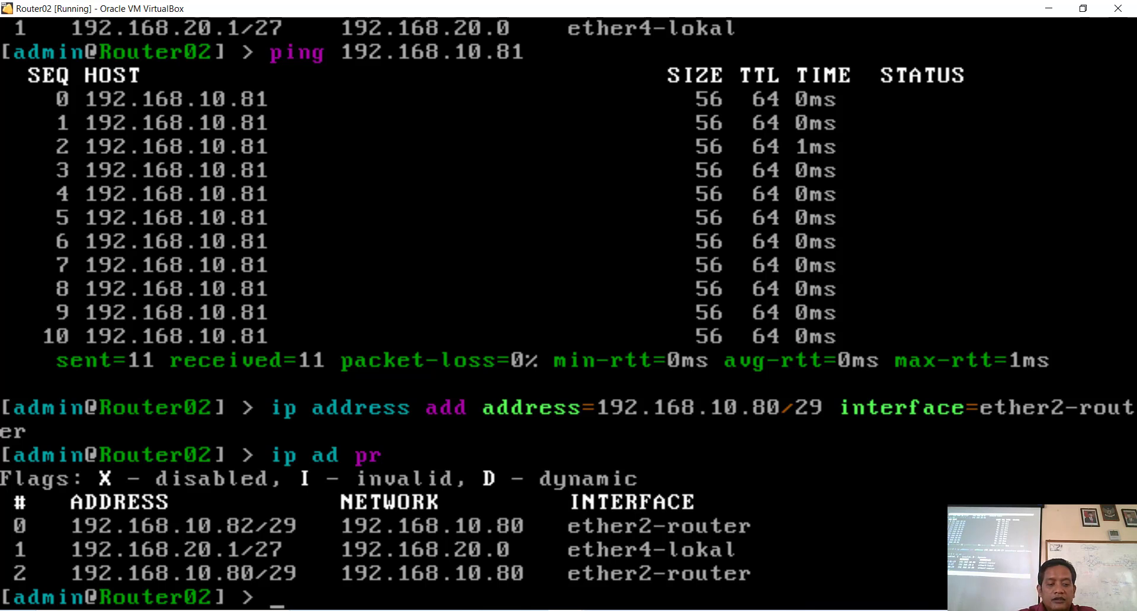
{"action": "type", "text": "p ad"}
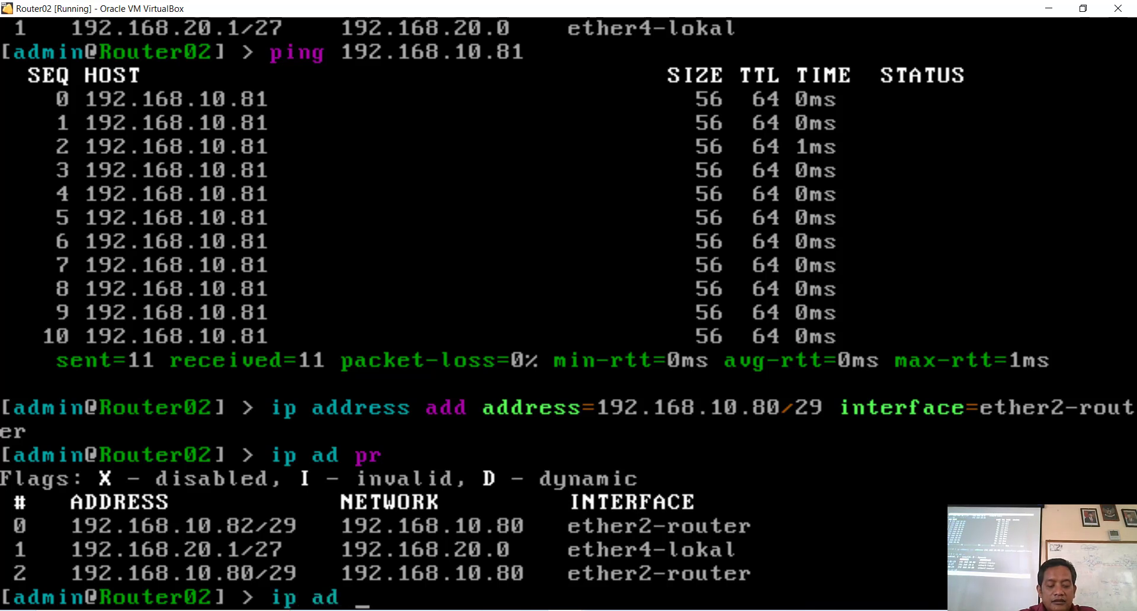
{"action": "type", "text": " remove "}
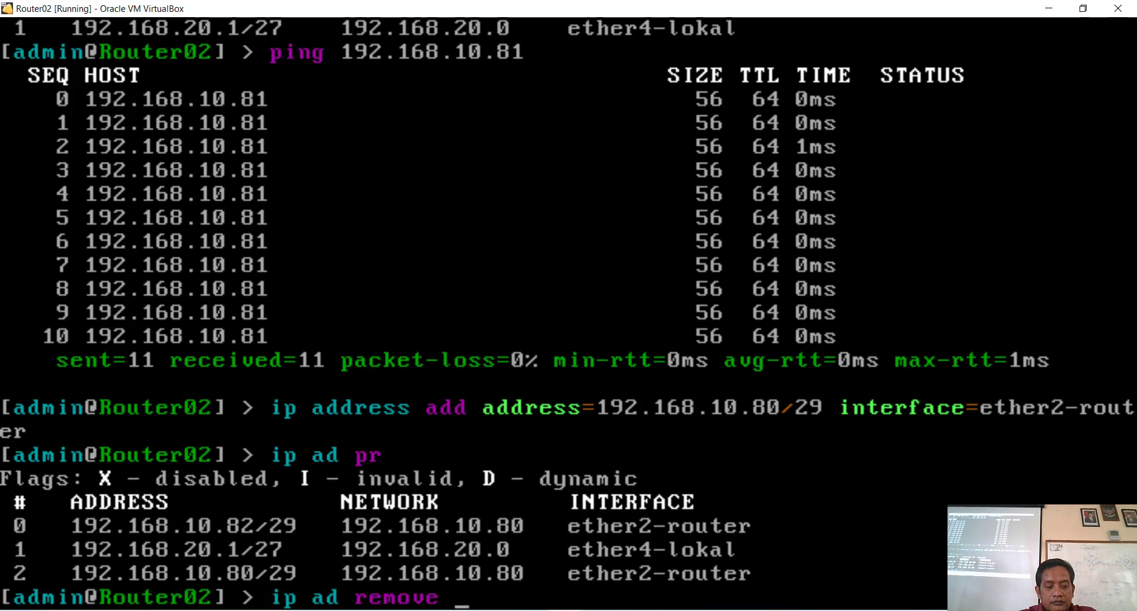
{"action": "type", "text": "nu"}
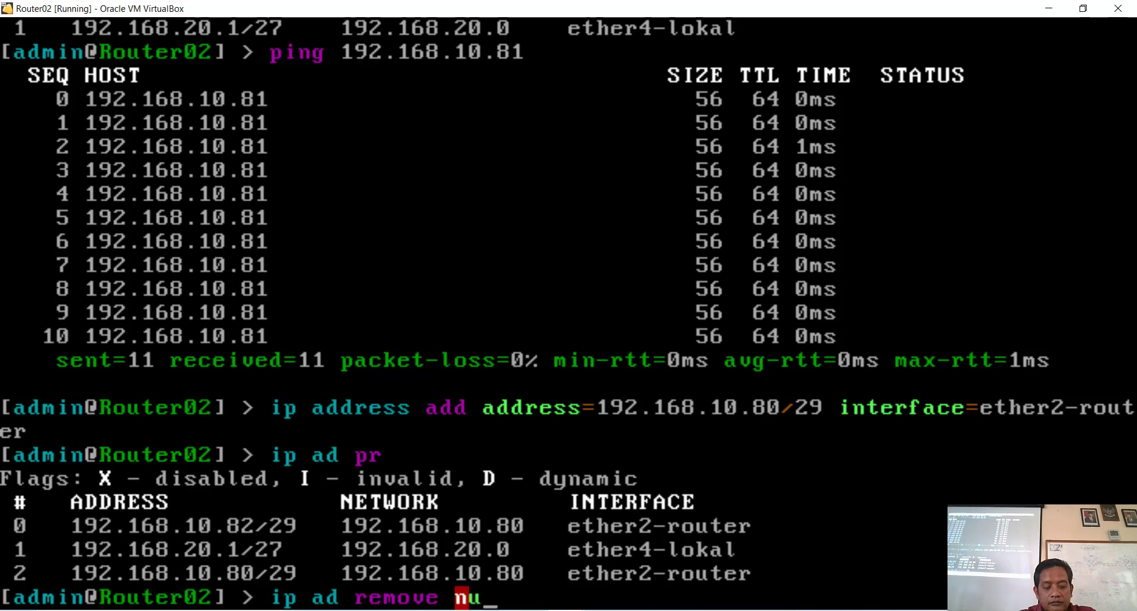
Step: Remove address entry 0 (192.168.10.82/29) and relist, leaving 192.168.20.1/27 and 192.168.10.80/29
{"action": "key", "text": "Tab"}
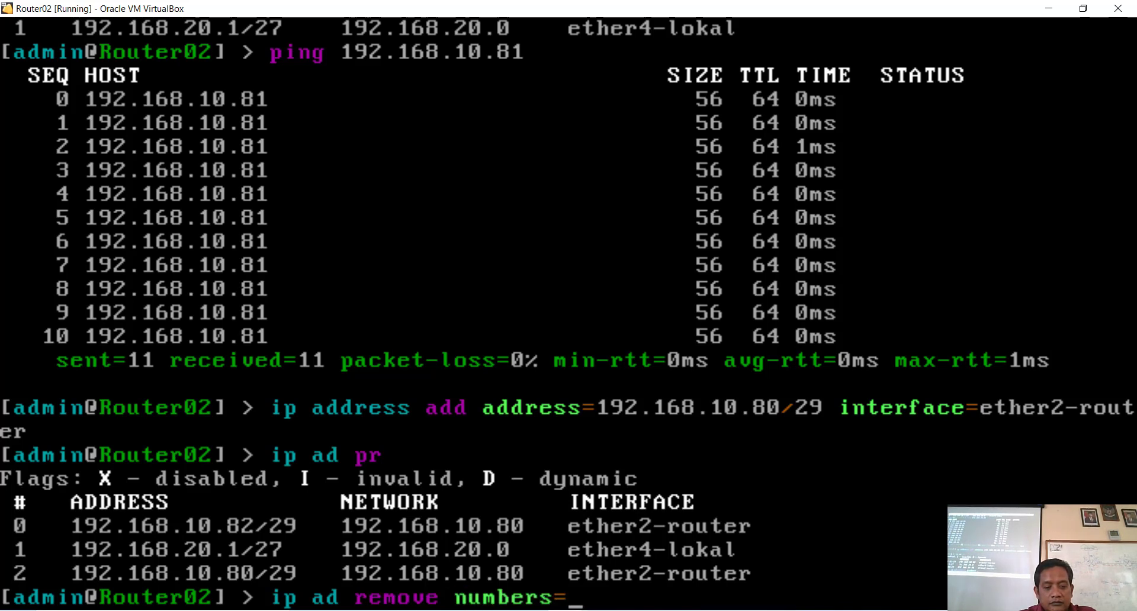
{"action": "type", "text": "0"}
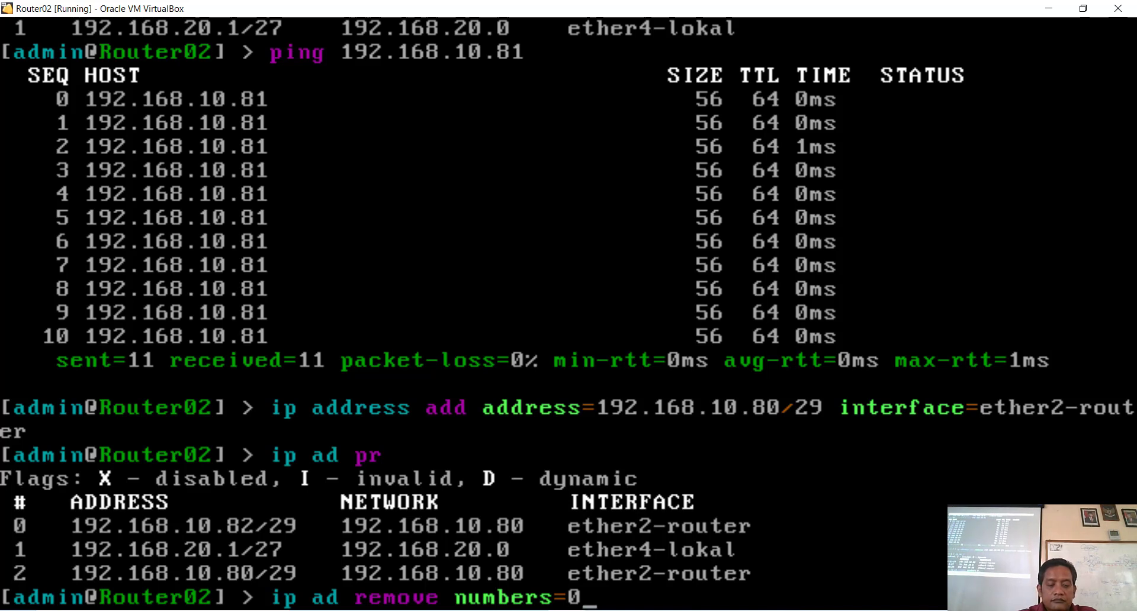
{"action": "key", "text": "Return"}
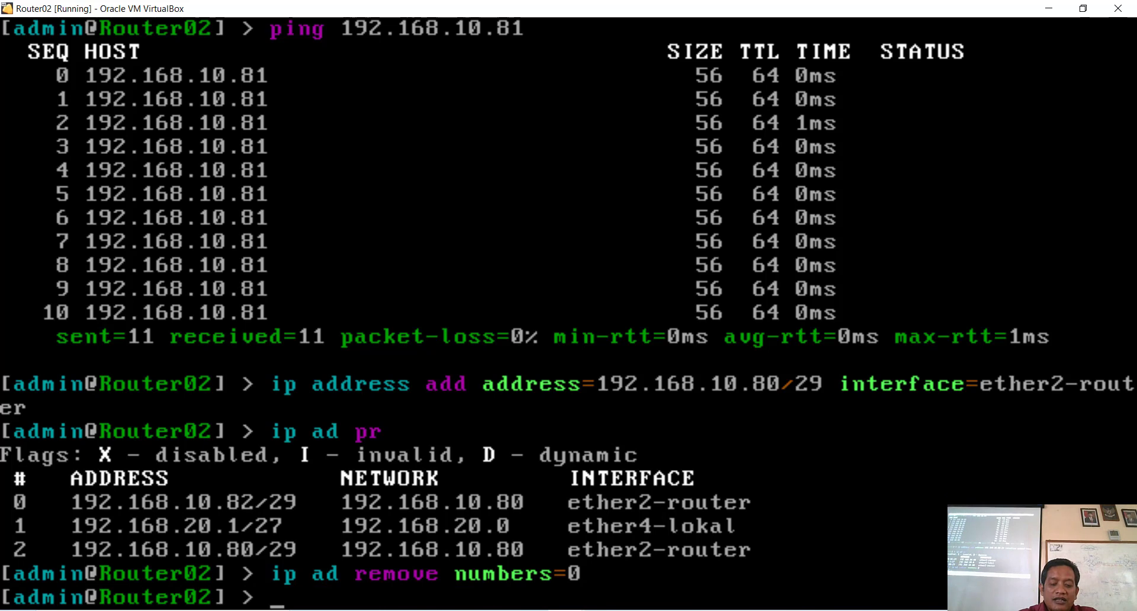
{"action": "key", "text": "Up"}
{"action": "key", "text": "Up"}
{"action": "key", "text": "Return"}
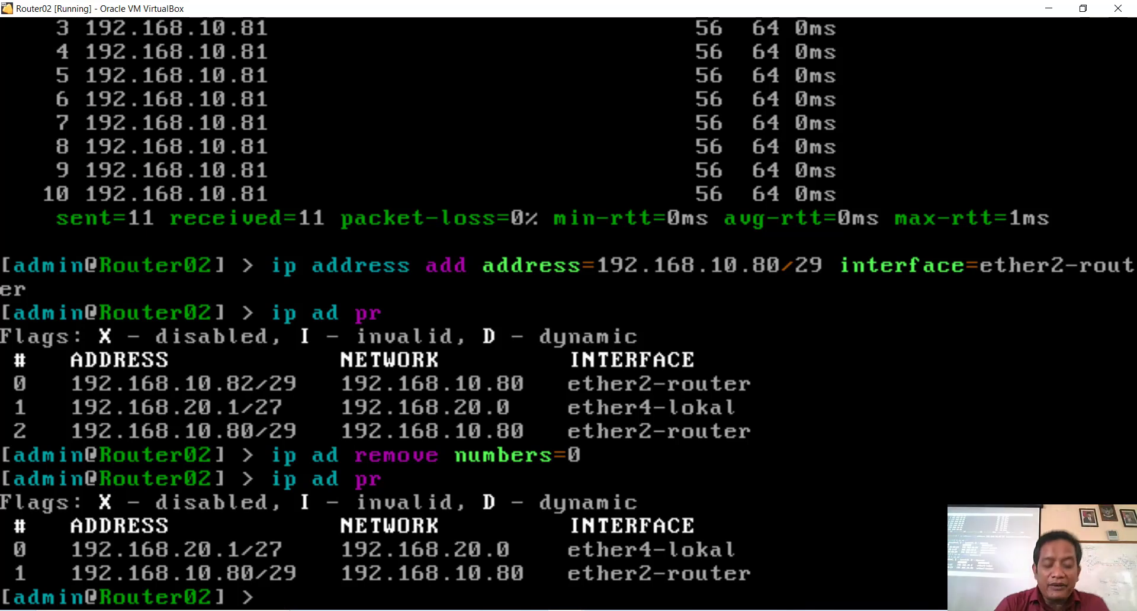
Step: Rerun the ping to 192.168.10.81, which now fails: 17 sent, 0 received, 100% loss
{"action": "key", "text": "Up"}
{"action": "key", "text": "Up"}
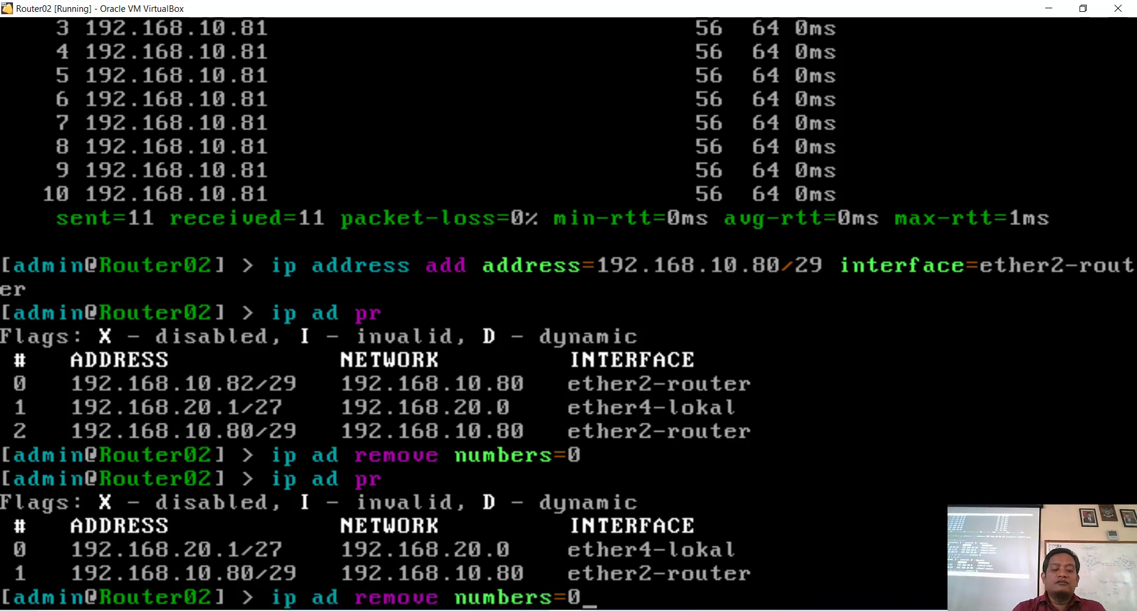
{"action": "key", "text": "Up"}
{"action": "key", "text": "Up"}
{"action": "key", "text": "Up"}
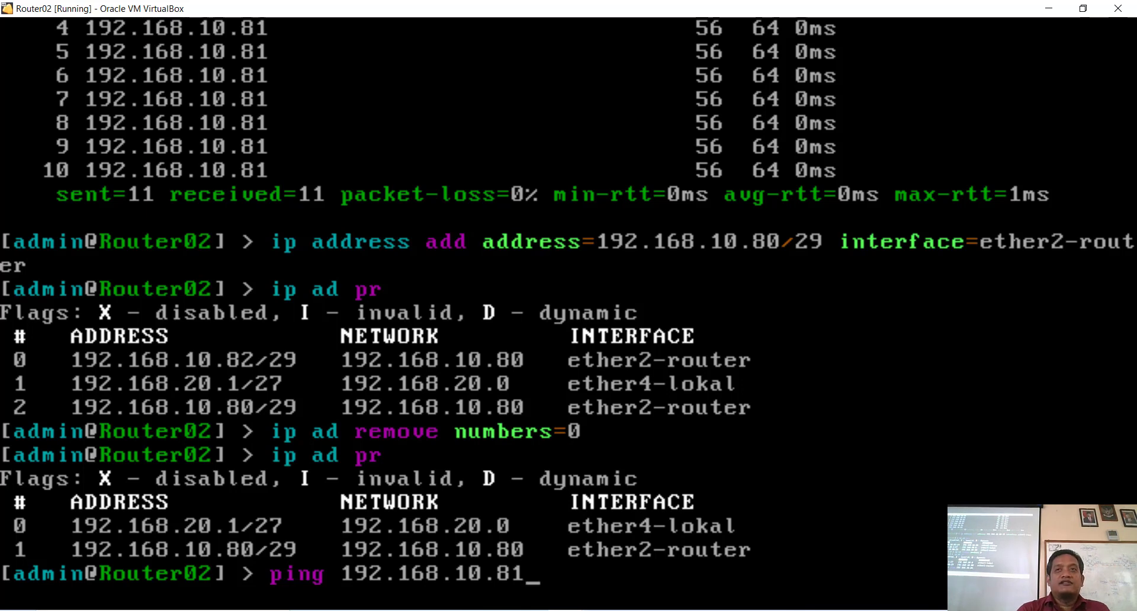
{"action": "key", "text": "Return"}
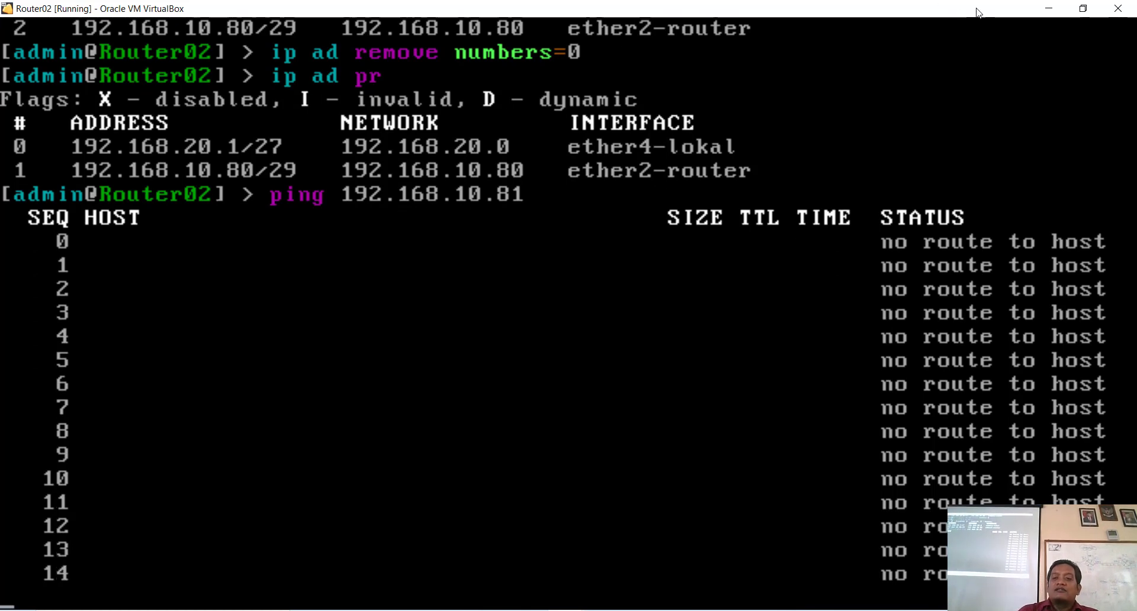
{"action": "key", "text": "ctrl+c"}
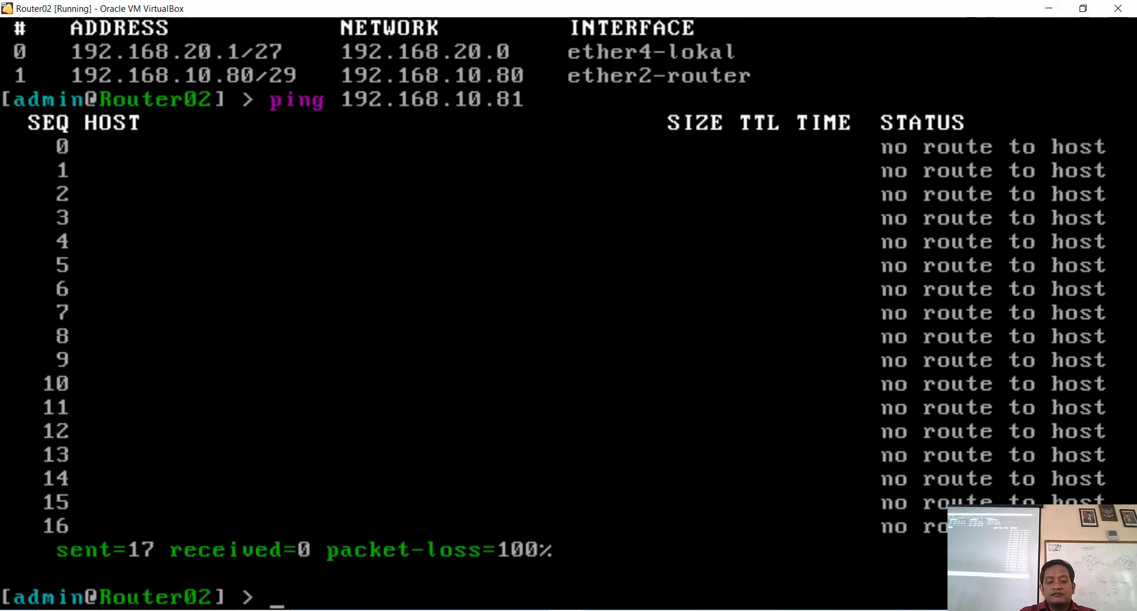
{"action": "key", "text": "Return"}
{"action": "key", "text": "Up"}
{"action": "key", "text": "Up"}
{"action": "key", "text": "Up"}
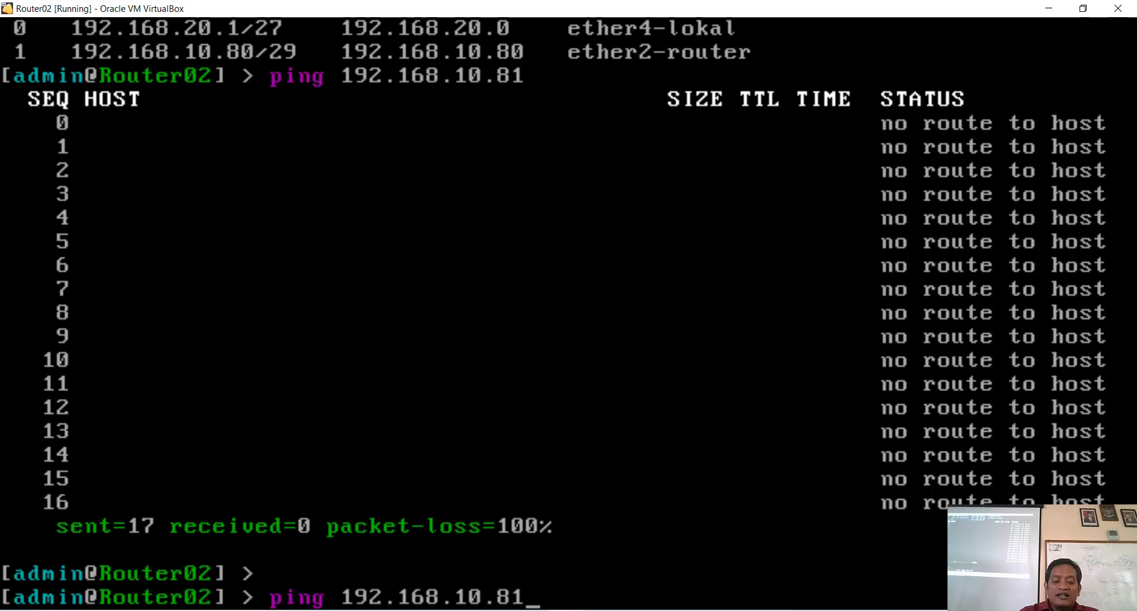
Step: Add 192.168.10.83/29 on ether2-router by editing the recalled 192.168.10.80 add command
{"action": "key", "text": "Up"}
{"action": "key", "text": "Up"}
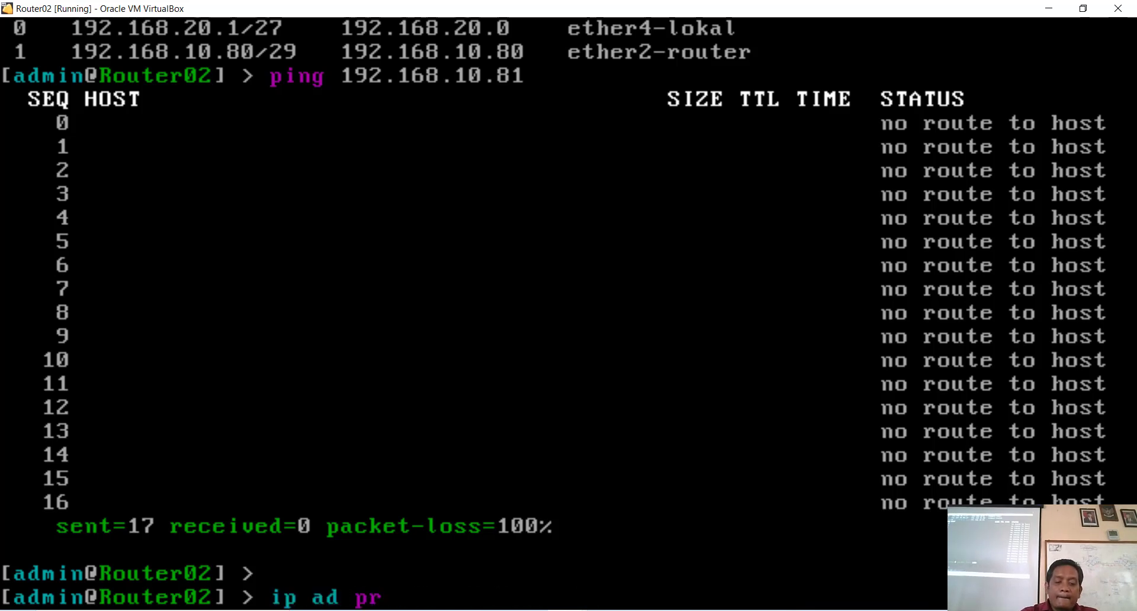
{"action": "key", "text": "Left"}
{"action": "key", "text": "Left"}
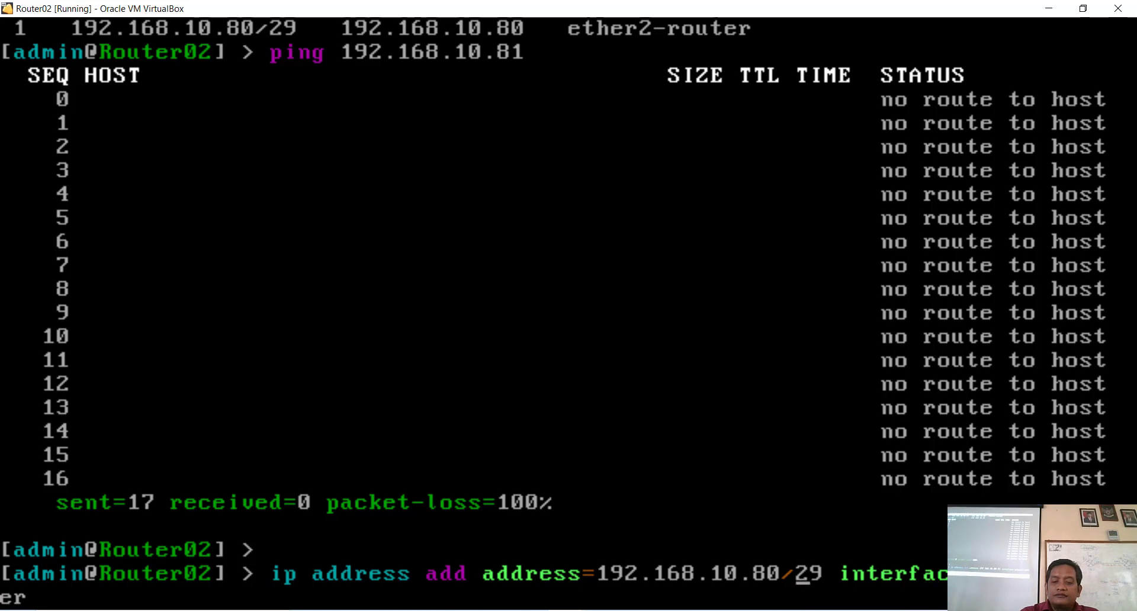
{"action": "key", "text": "BackSpace"}
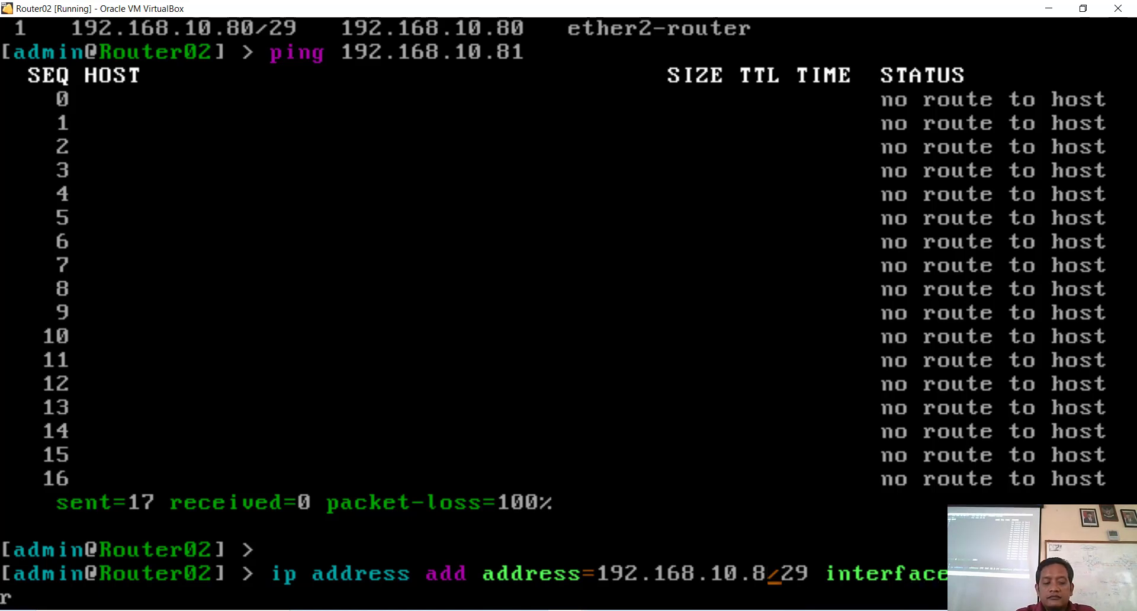
{"action": "type", "text": "3"}
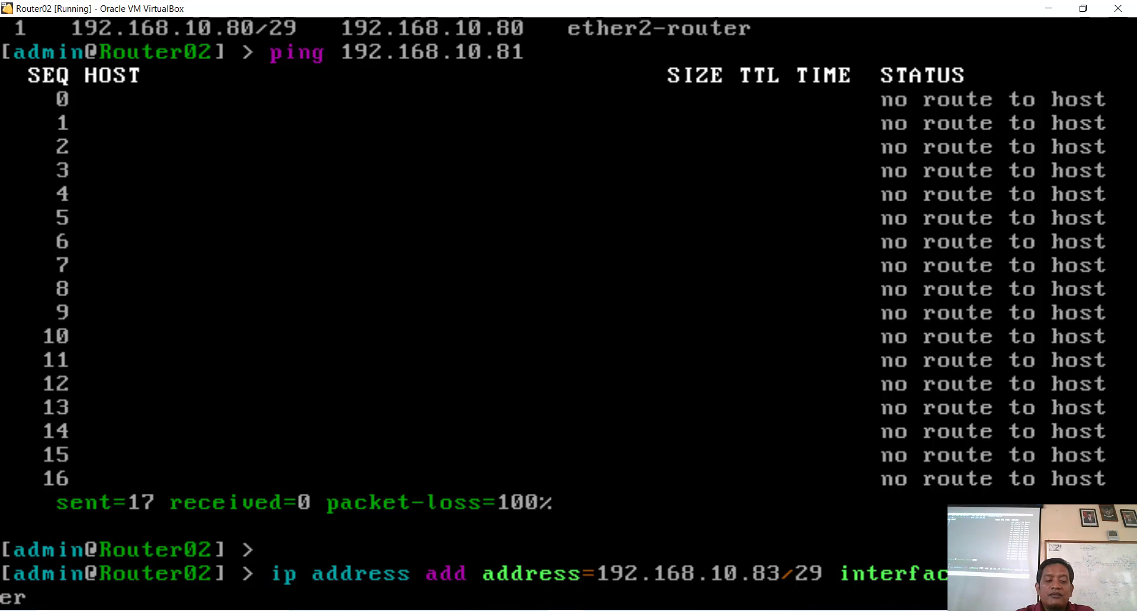
{"action": "key", "text": "Return"}
Step: Ping 192.168.10.81 again (6 sent, 0 received) and list Router02's IP addresses
{"action": "key", "text": "Up"}
{"action": "key", "text": "Up"}
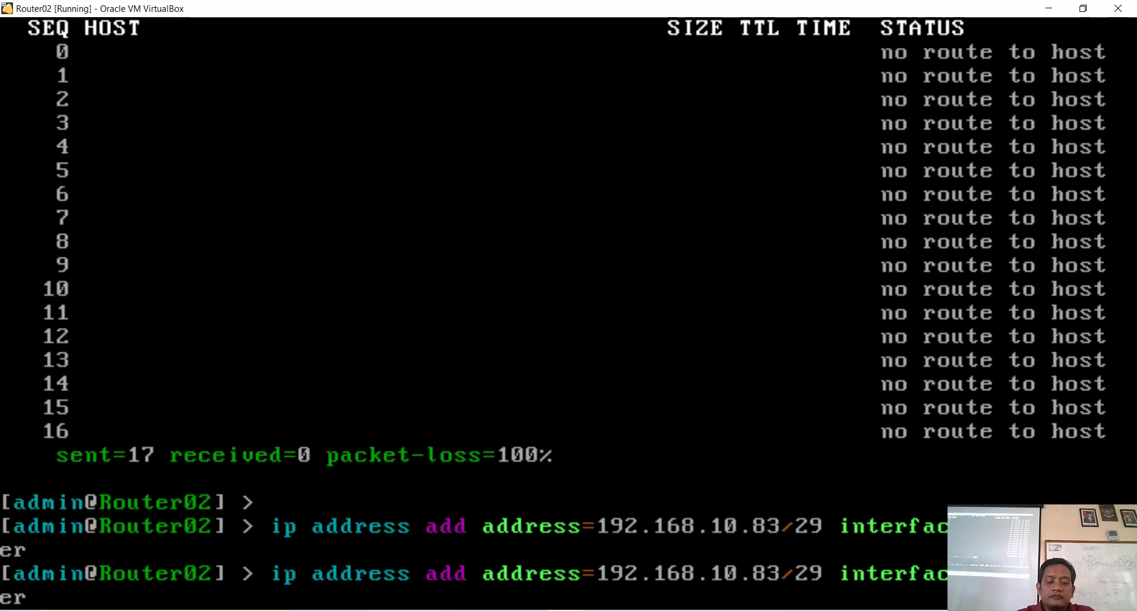
{"action": "key", "text": "Up"}
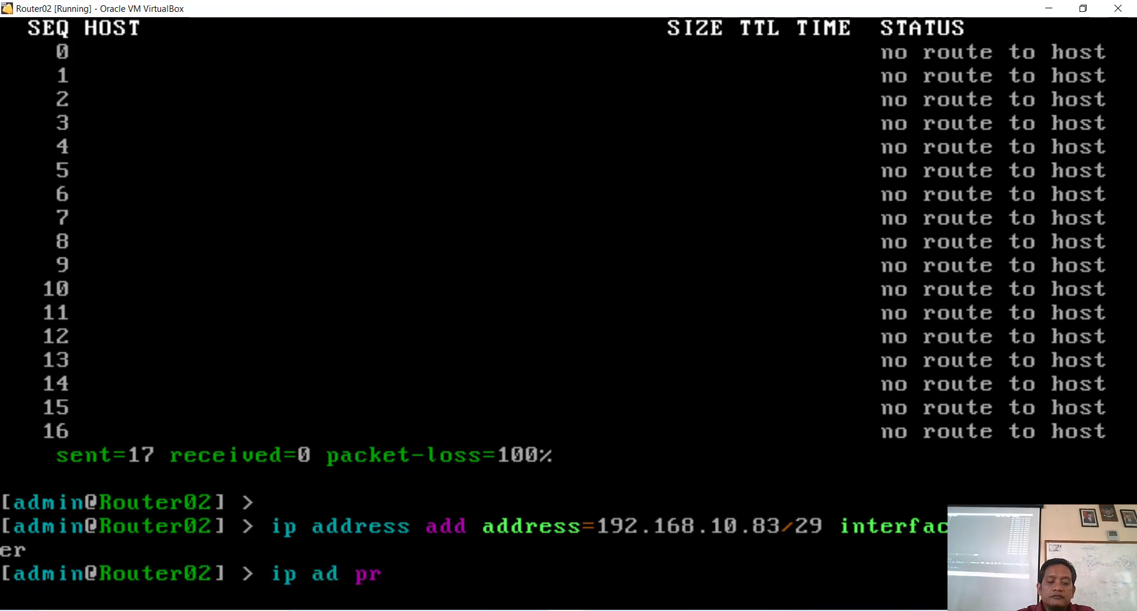
{"action": "key", "text": "Down"}
{"action": "key", "text": "Return"}
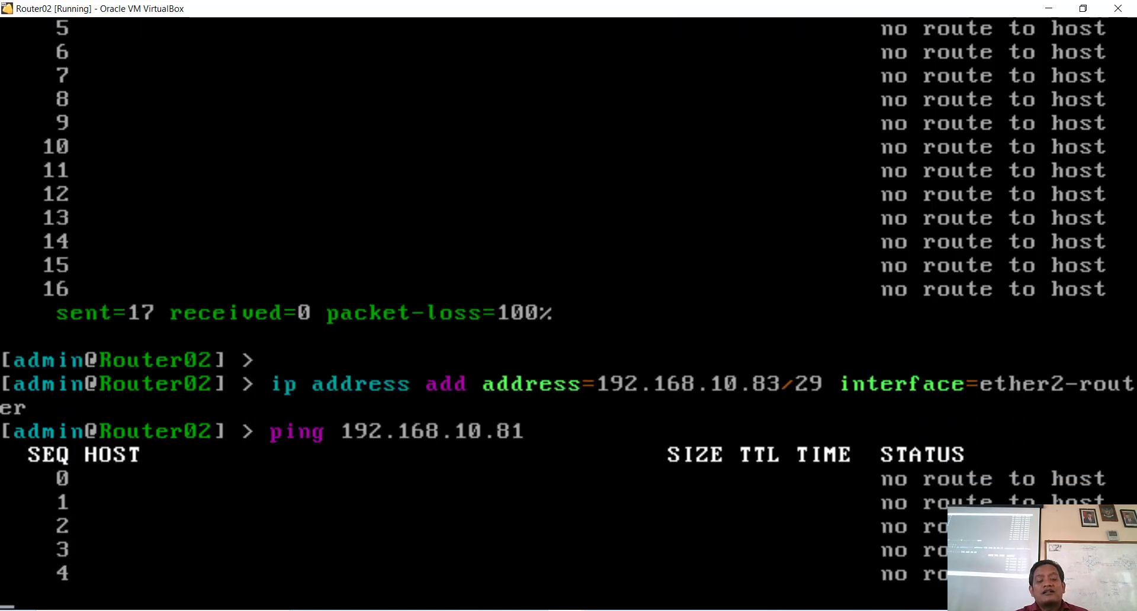
{"action": "key", "text": "ctrl+c"}
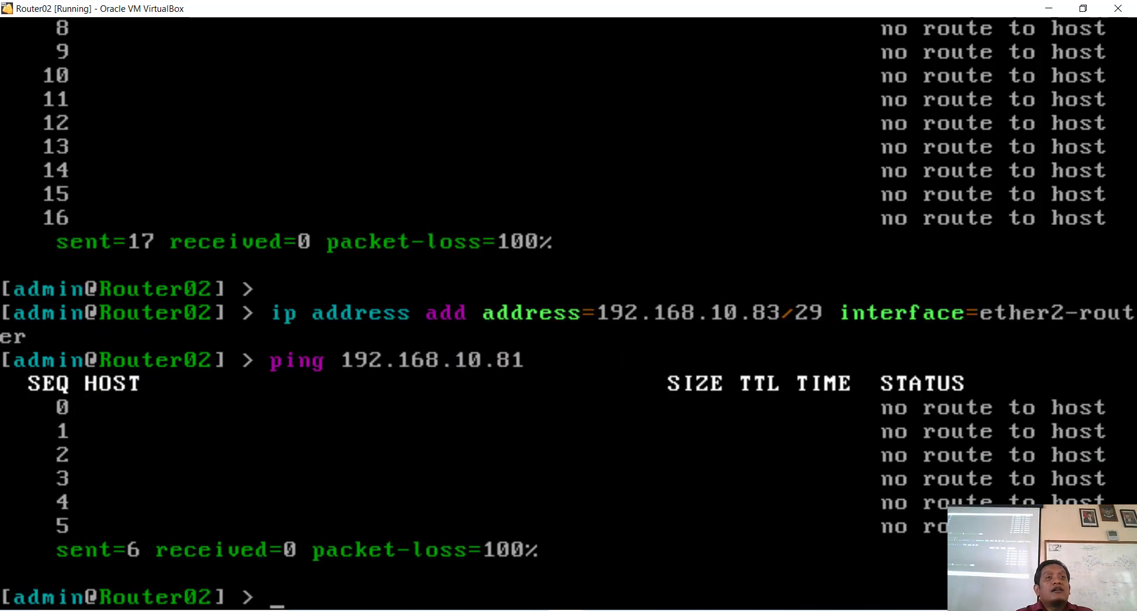
{"action": "type", "text": "ip"}
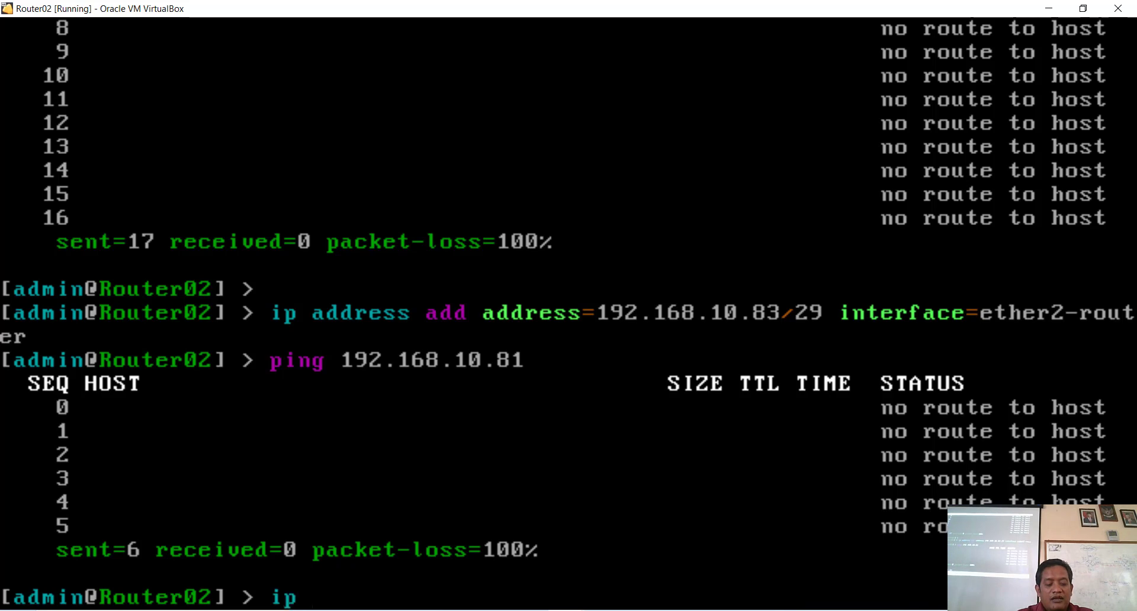
{"action": "type", "text": " ad pr"}
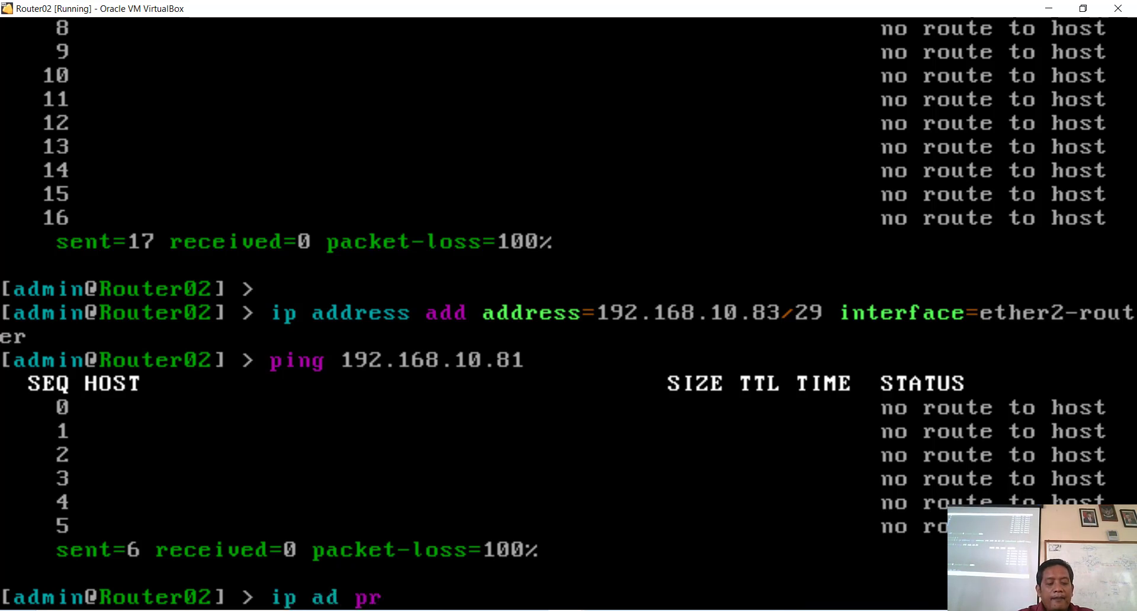
{"action": "key", "text": "Return"}
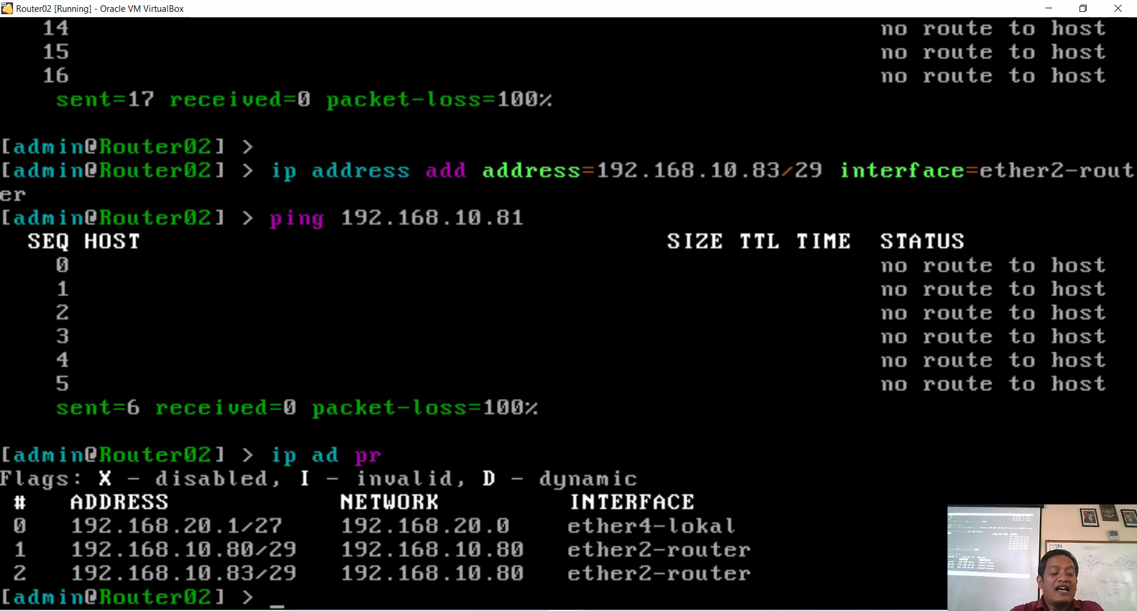
Step: Remove address entry 1 (192.168.10.80/29), then ping 192.168.10.81 successfully with 0ms replies
{"action": "type", "text": "ip "}
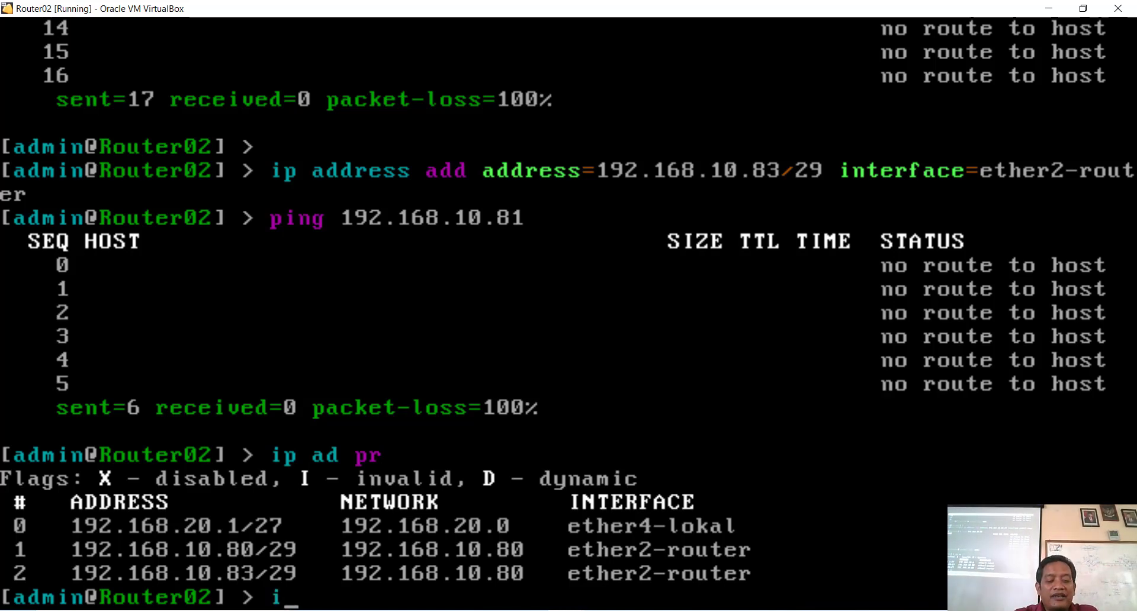
{"action": "type", "text": "ad remove"}
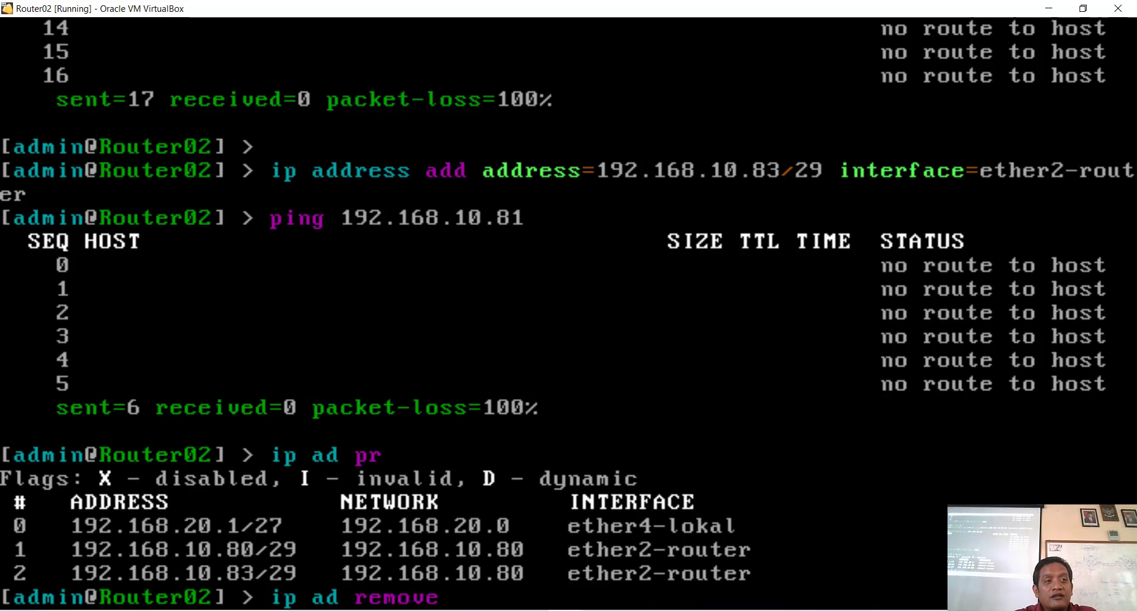
{"action": "type", "text": " nu"}
{"action": "key", "text": "Tab"}
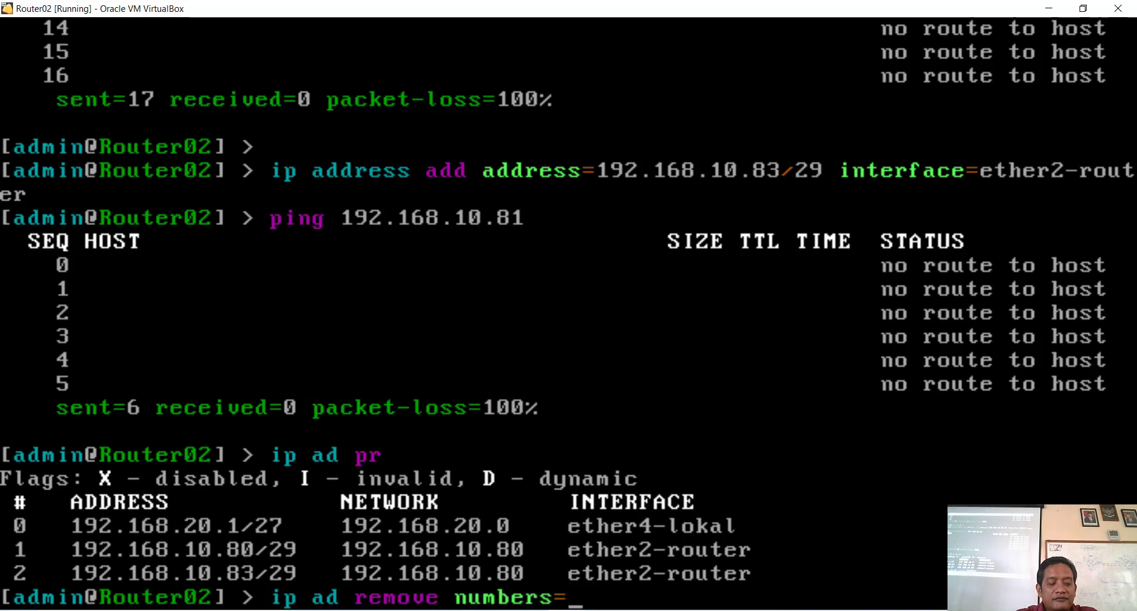
{"action": "type", "text": "1"}
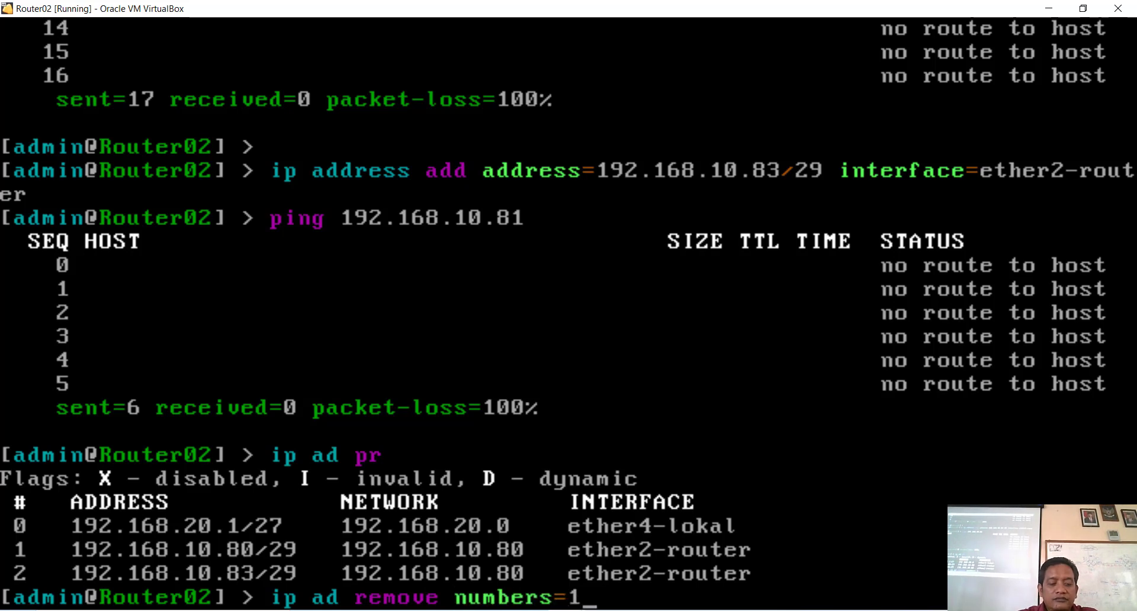
{"action": "key", "text": "Return"}
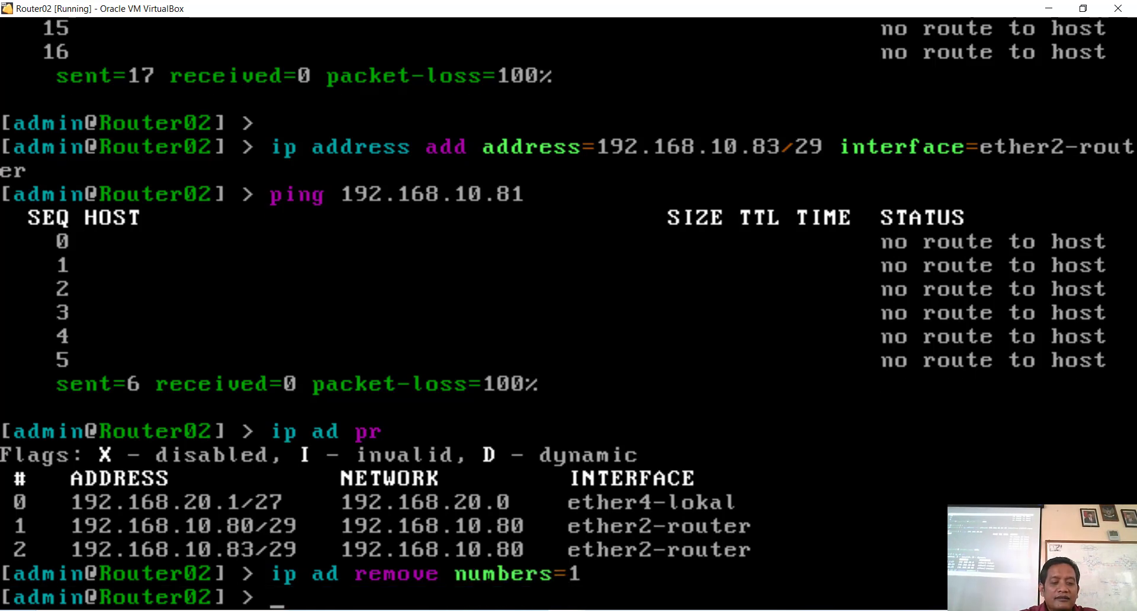
{"action": "key", "text": "Up"}
{"action": "key", "text": "Up"}
{"action": "key", "text": "Up"}
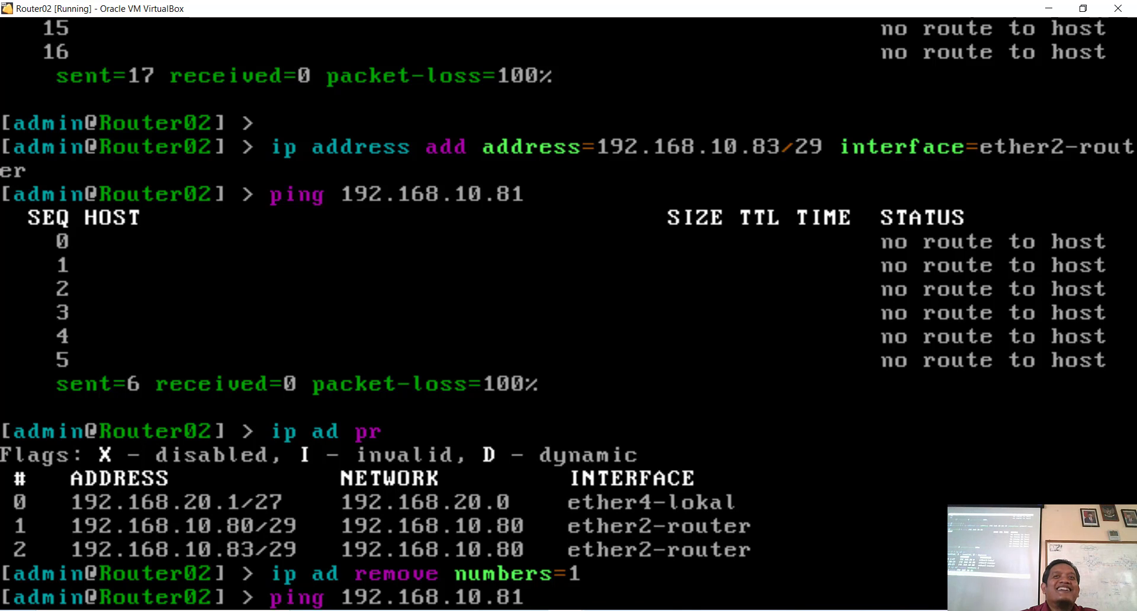
{"action": "key", "text": "Return"}
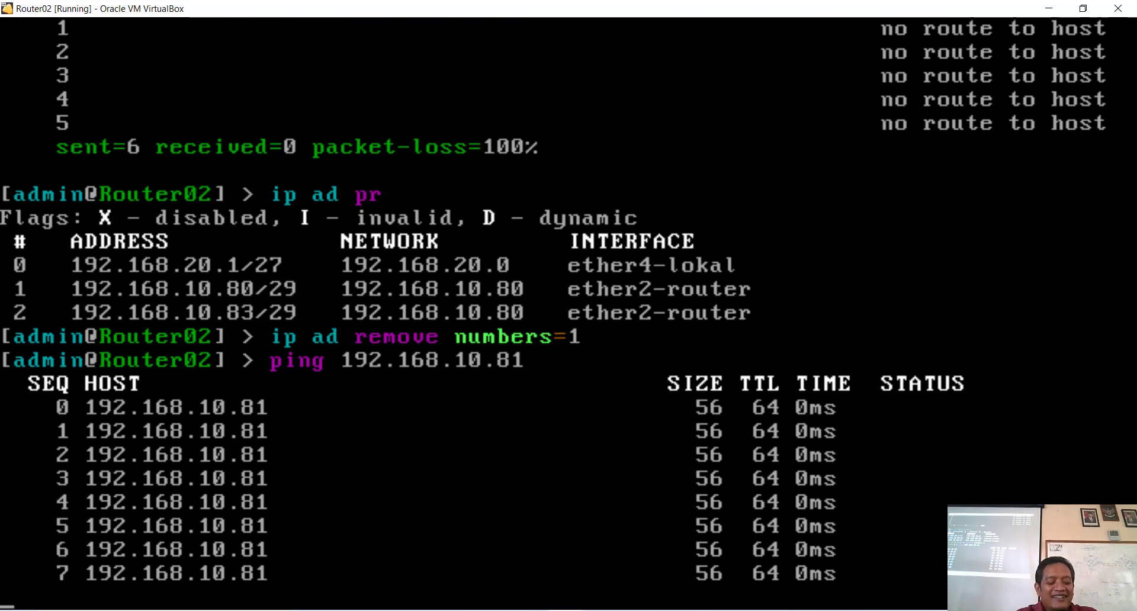
{"action": "key", "text": "ctrl+c"}
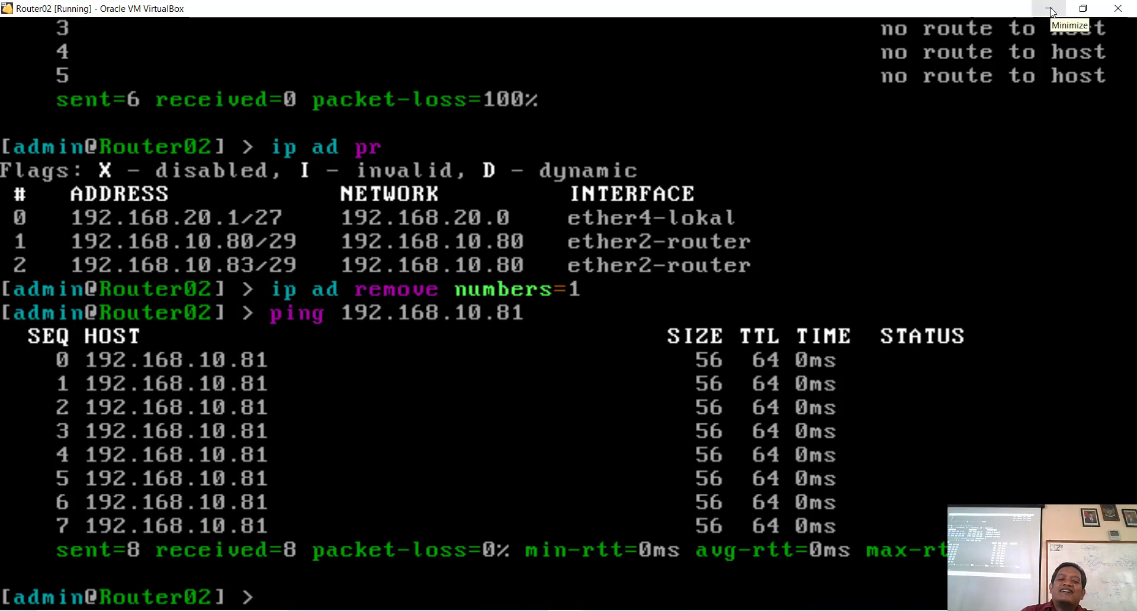
Step: From Router01's console, ping Router02 at 192.168.10.83, getting 7 of 7 replies, then begin a ping to 8.8.8.8
{"action": "left_click", "coordinate": [1083, 8]}
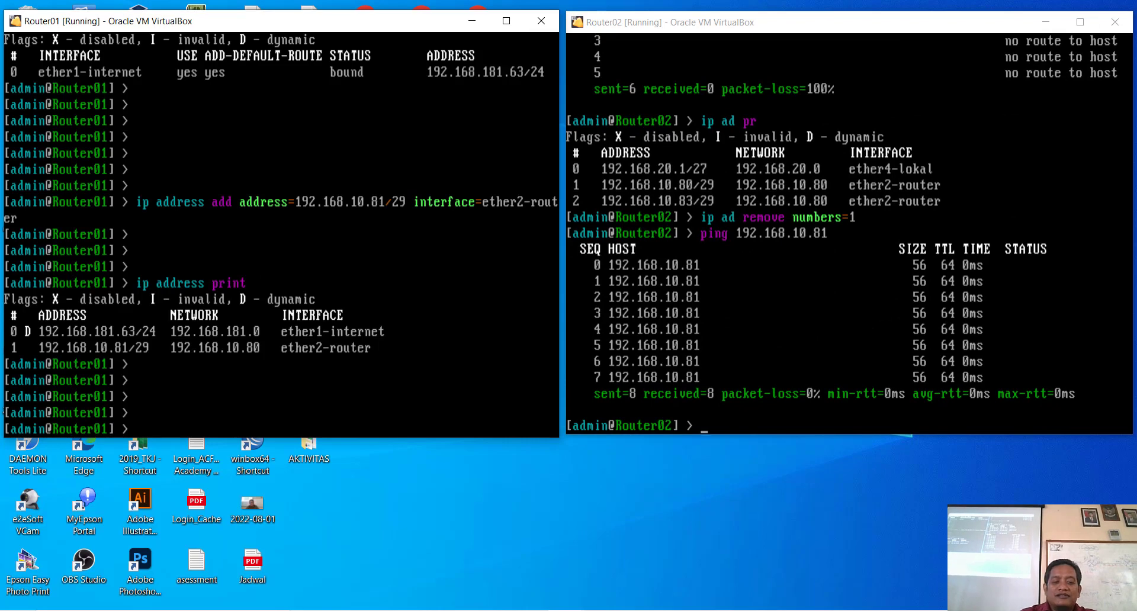
{"action": "type", "text": "ping"}
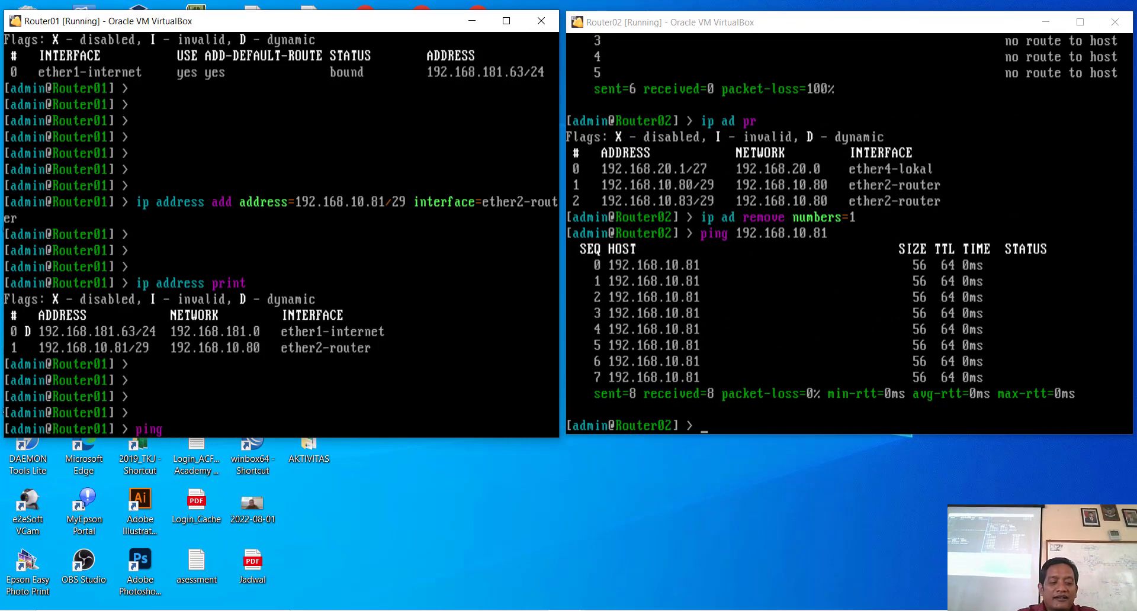
{"action": "left_click", "coordinate": [506, 21]}
{"action": "type", "text": "192."}
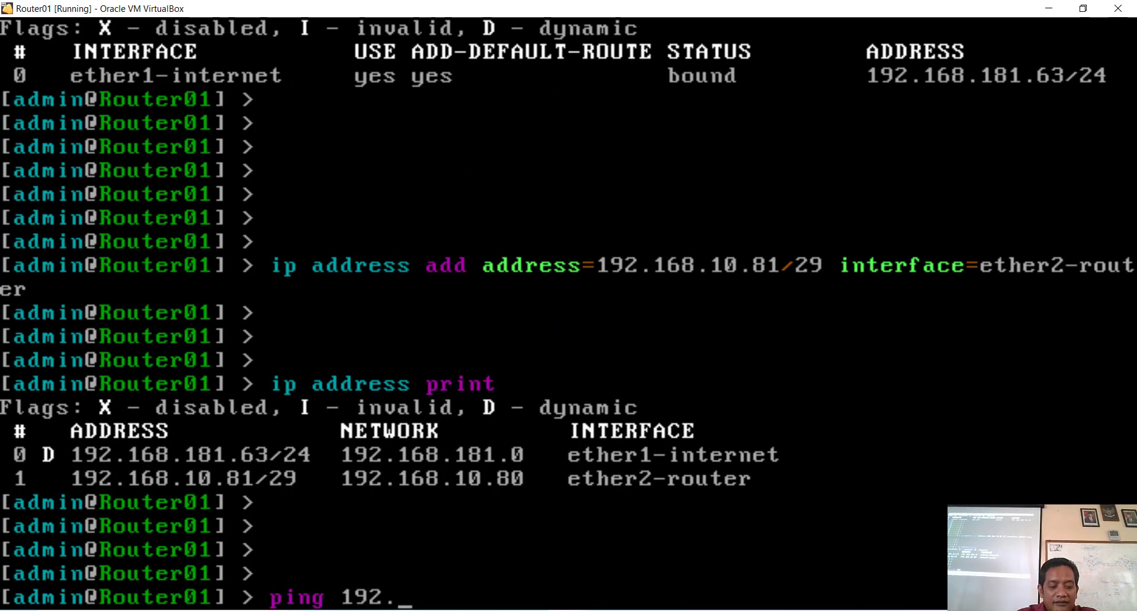
{"action": "type", "text": "168"}
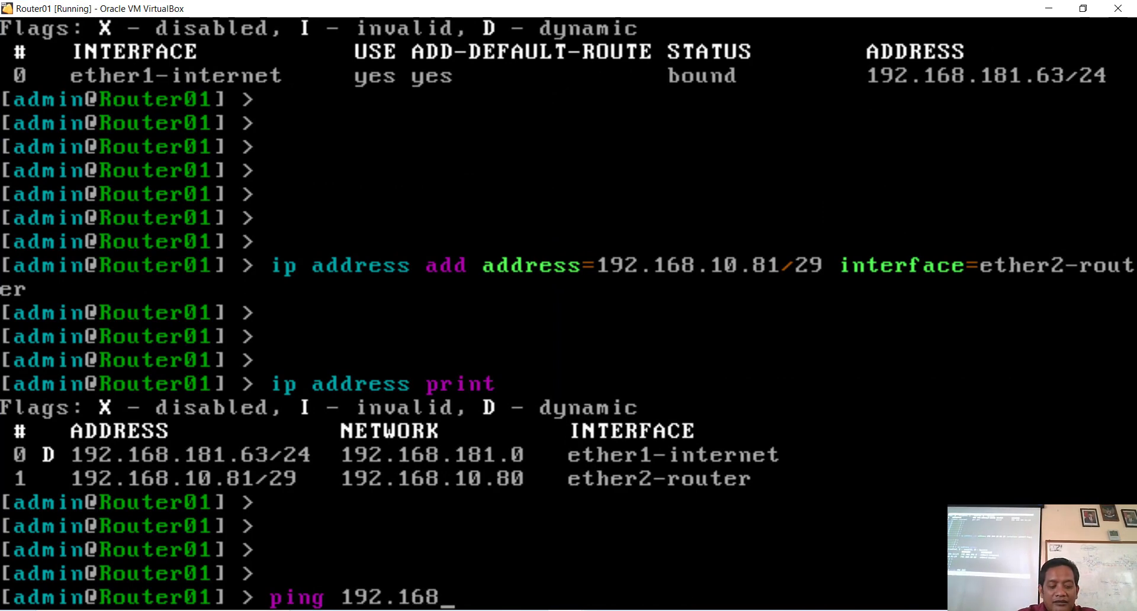
{"action": "type", "text": ".10"}
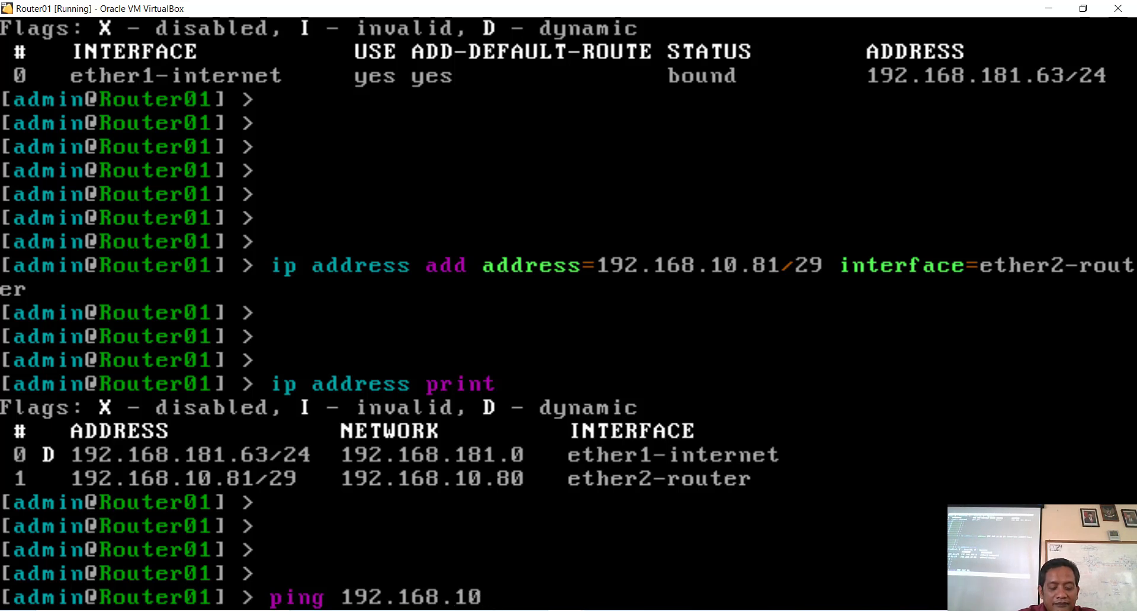
{"action": "type", "text": "."}
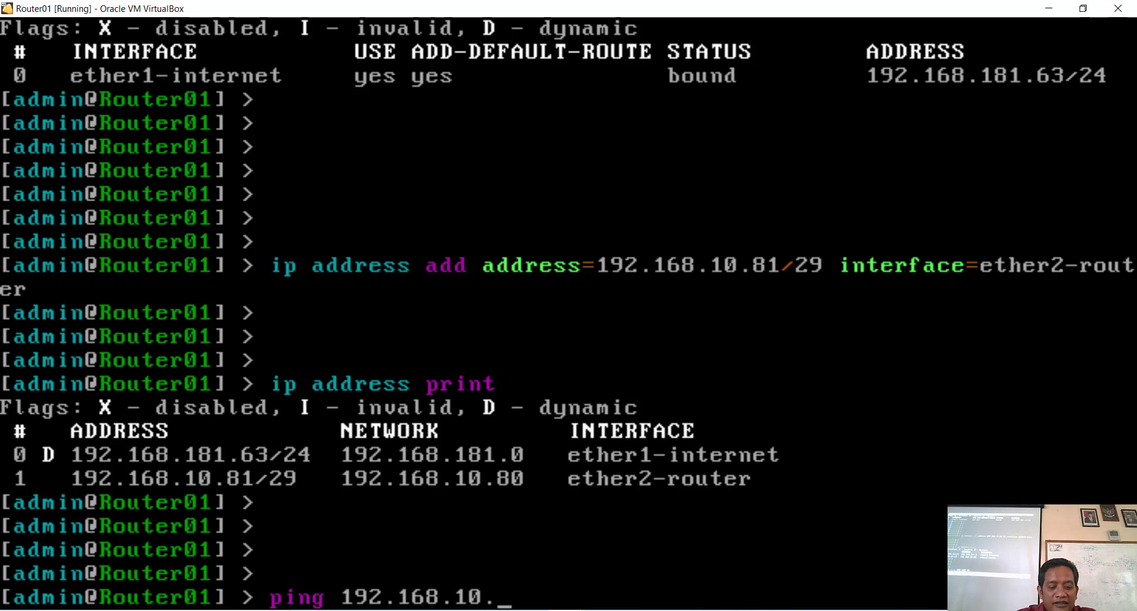
{"action": "type", "text": "83"}
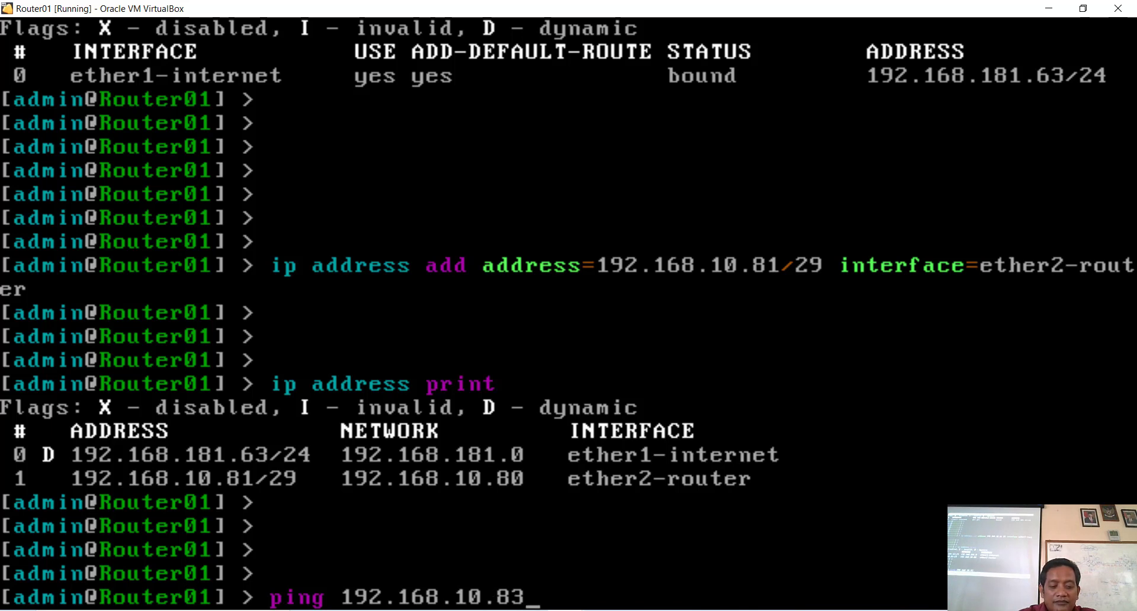
{"action": "key", "text": "Return"}
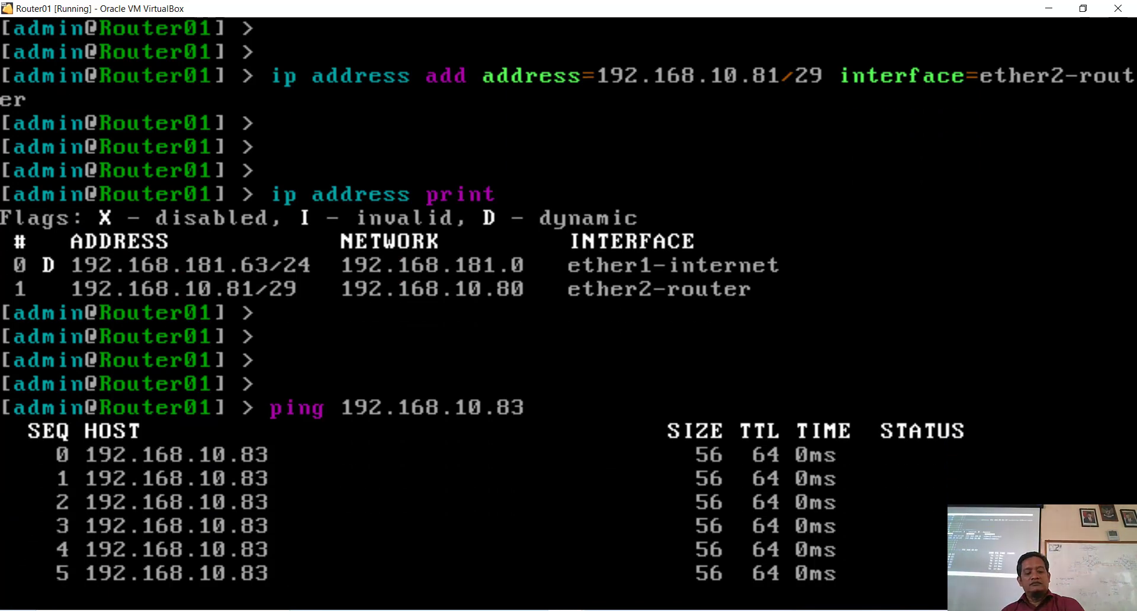
{"action": "key", "text": "ctrl+c"}
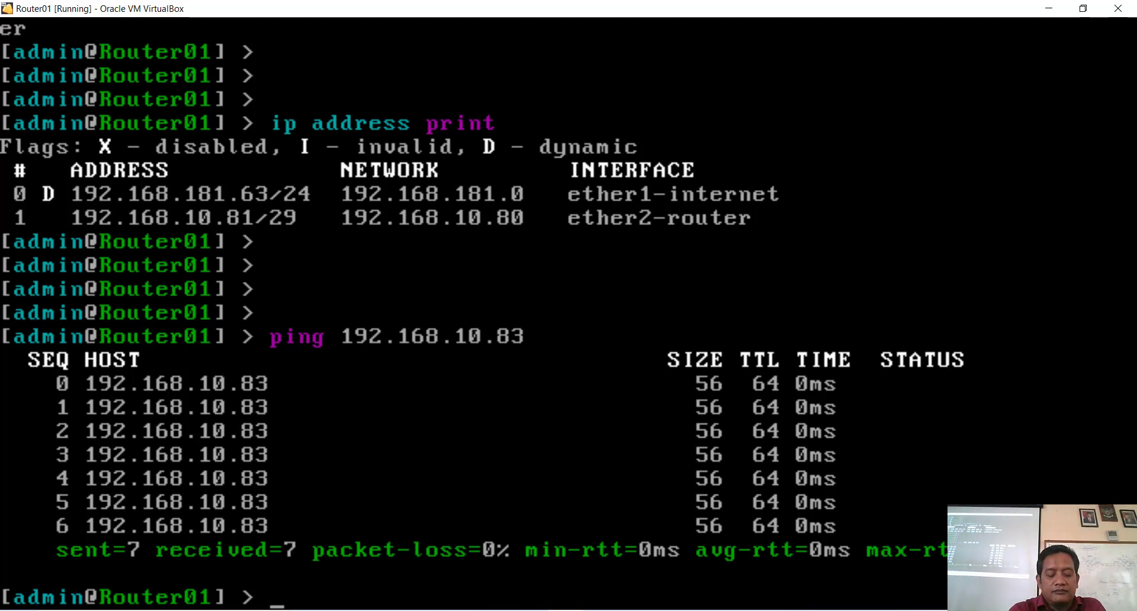
{"action": "type", "text": "ping"}
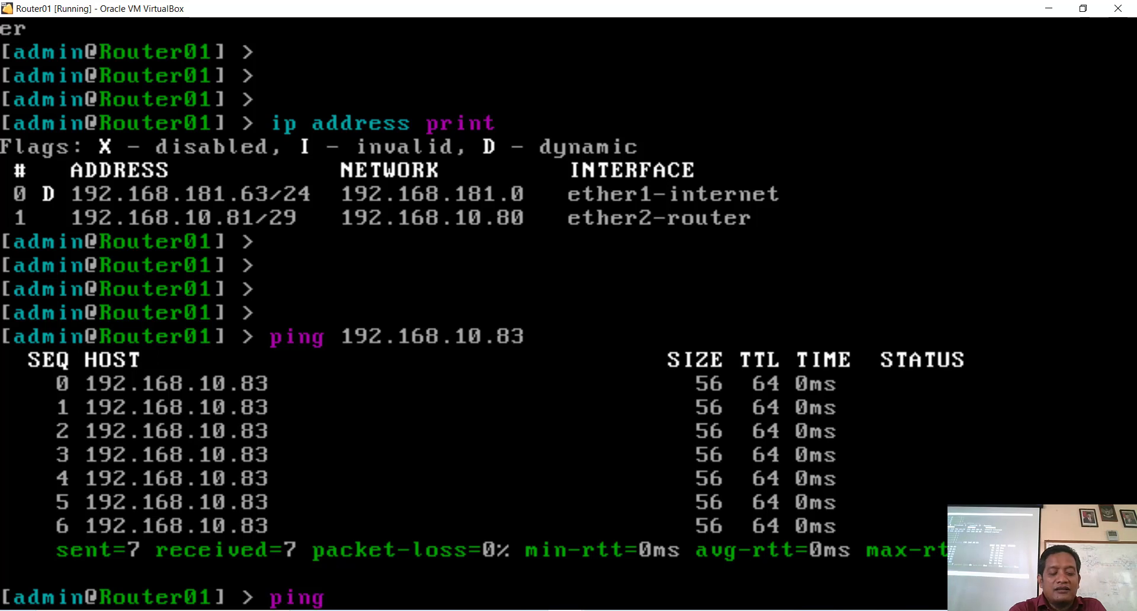
{"action": "type", "text": " 8.8.8i"}
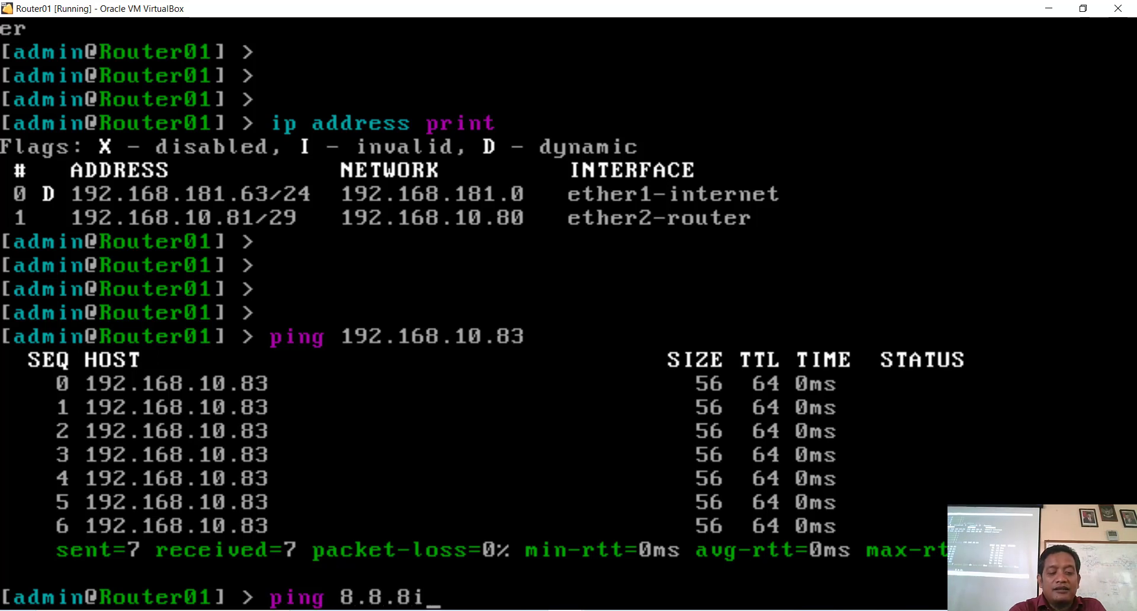
Step: Ping 8.8.8.8 twice from Router01, getting 5 of 5 replies
{"action": "key", "text": "BackSpace"}
{"action": "type", "text": ".8"}
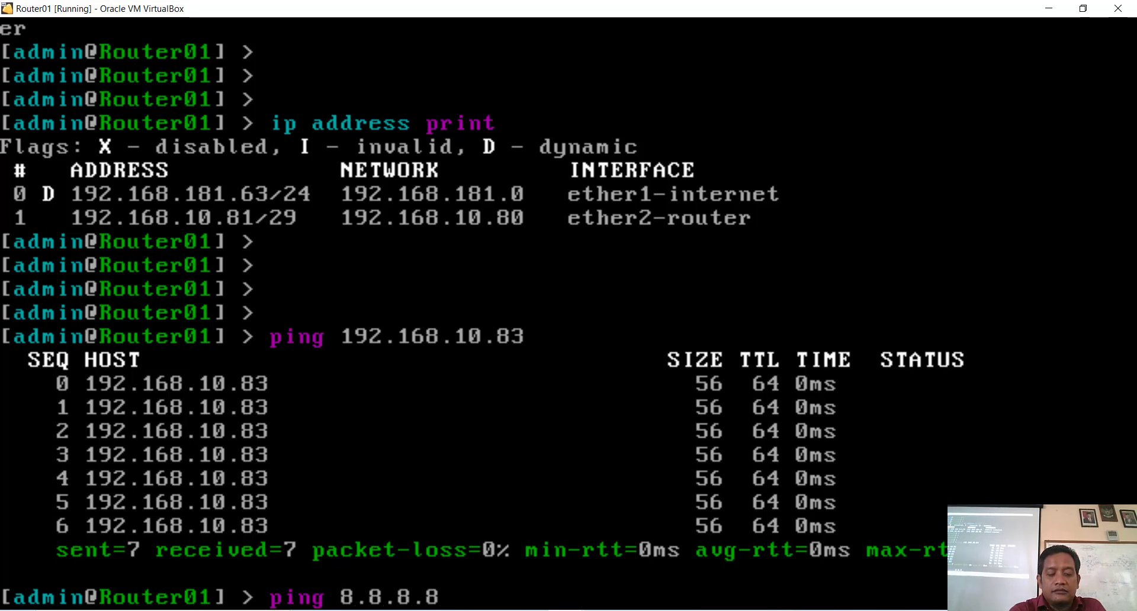
{"action": "key", "text": "Return"}
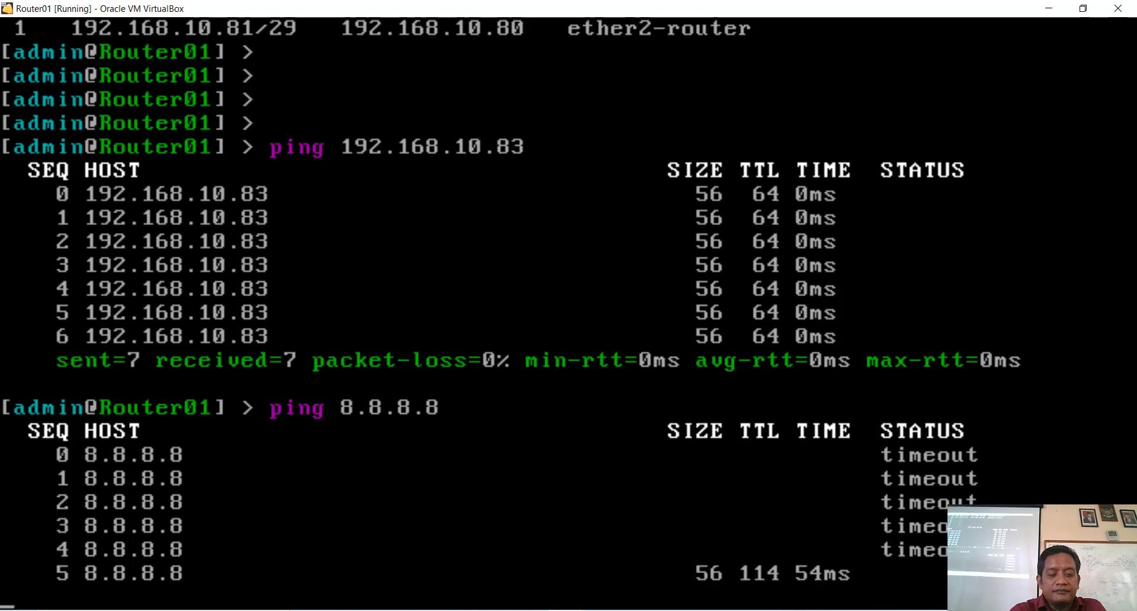
{"action": "key", "text": "ctrl+c"}
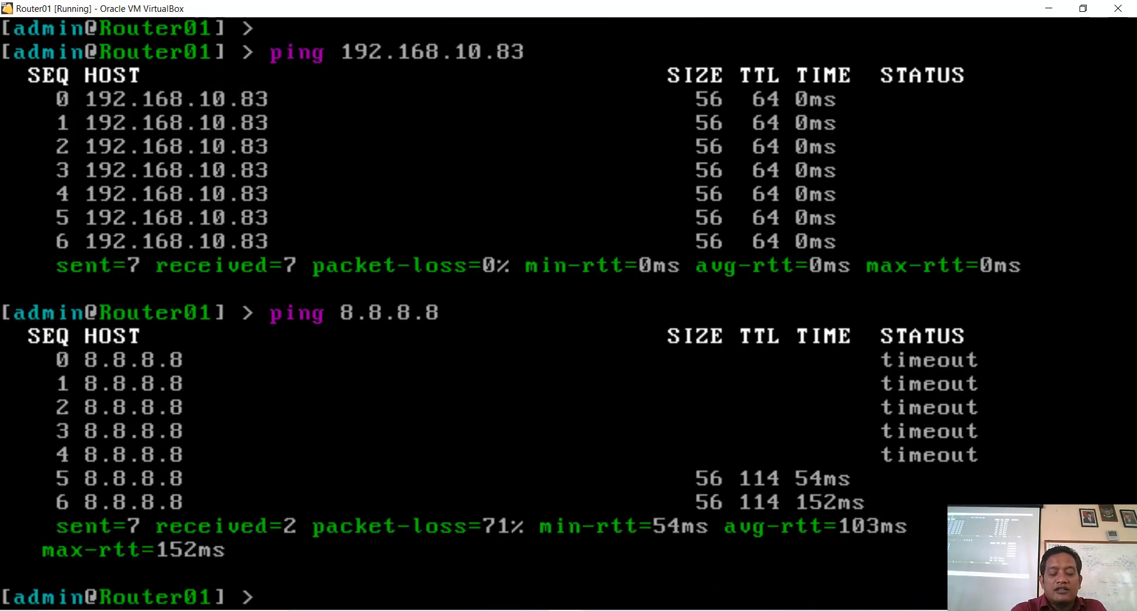
{"action": "key", "text": "Up"}
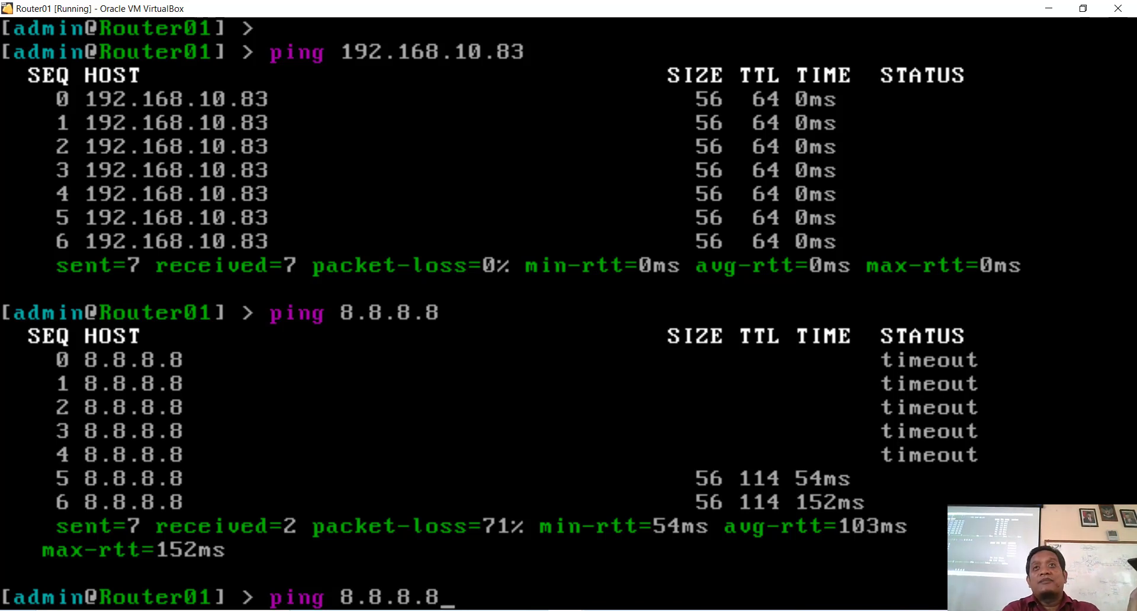
{"action": "key", "text": "Return"}
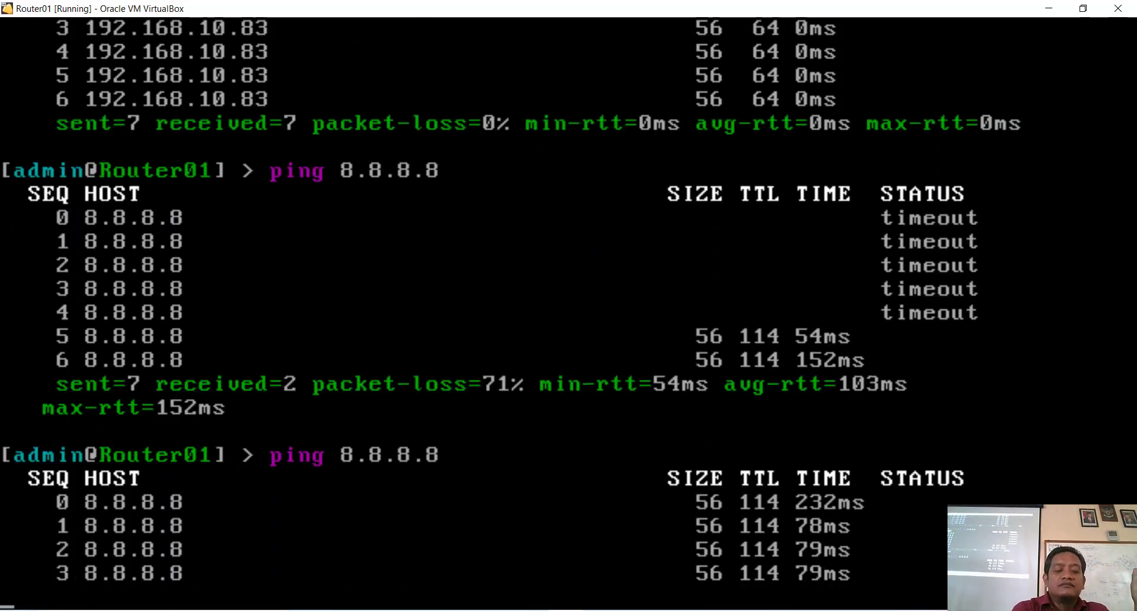
{"action": "key", "text": "ctrl+c"}
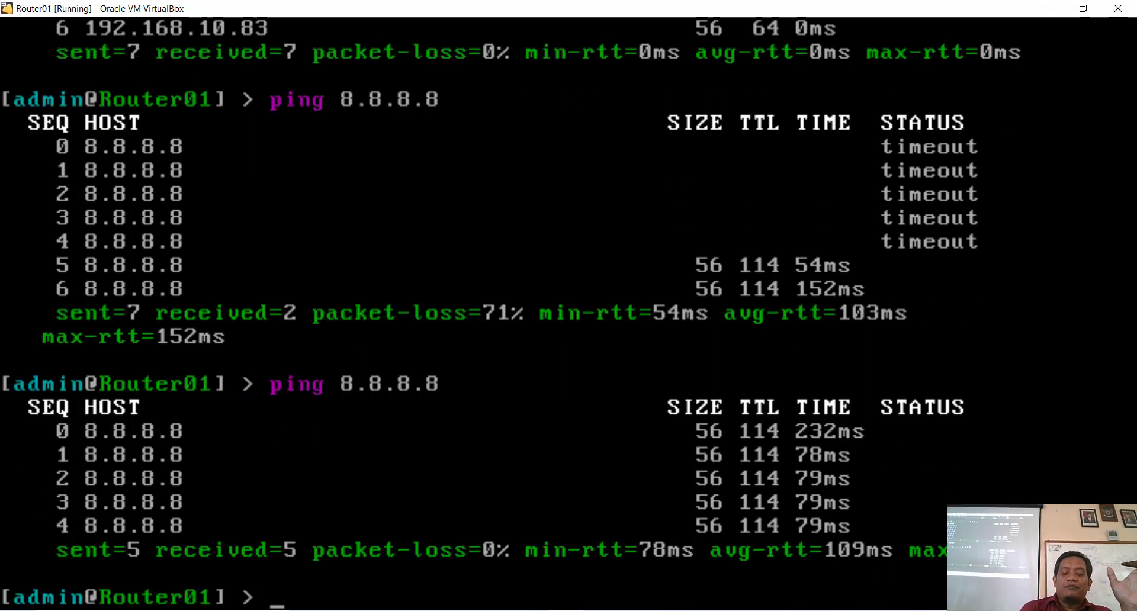
Step: Ping google.com, which resolves to 142.251.10.101 and answers with 0% loss
{"action": "type", "text": "ping"}
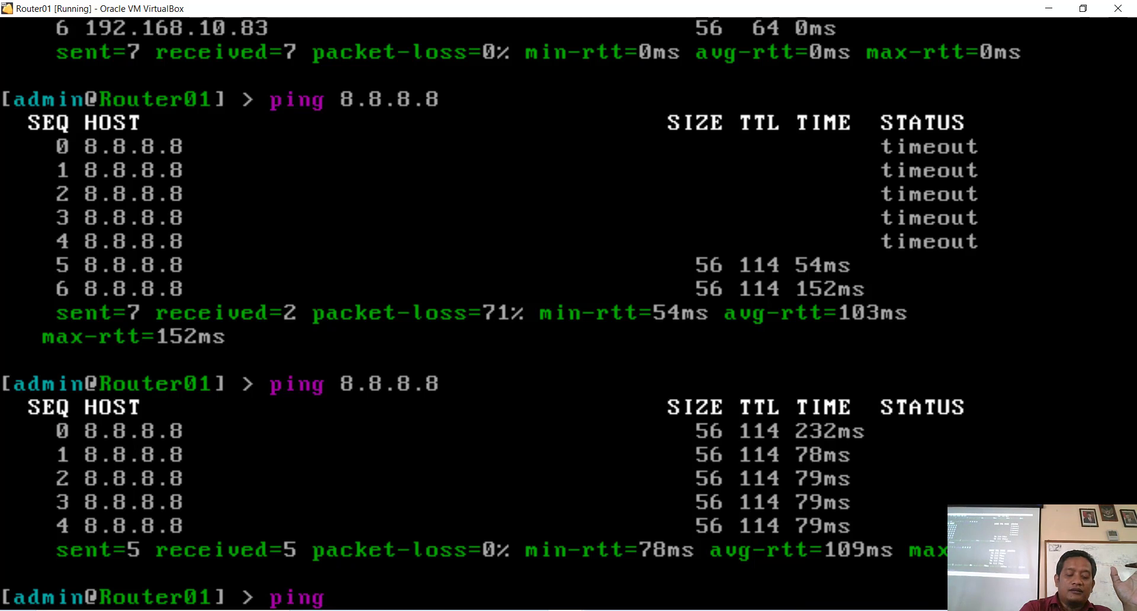
{"action": "type", "text": " goo"}
{"action": "type", "text": "gle."}
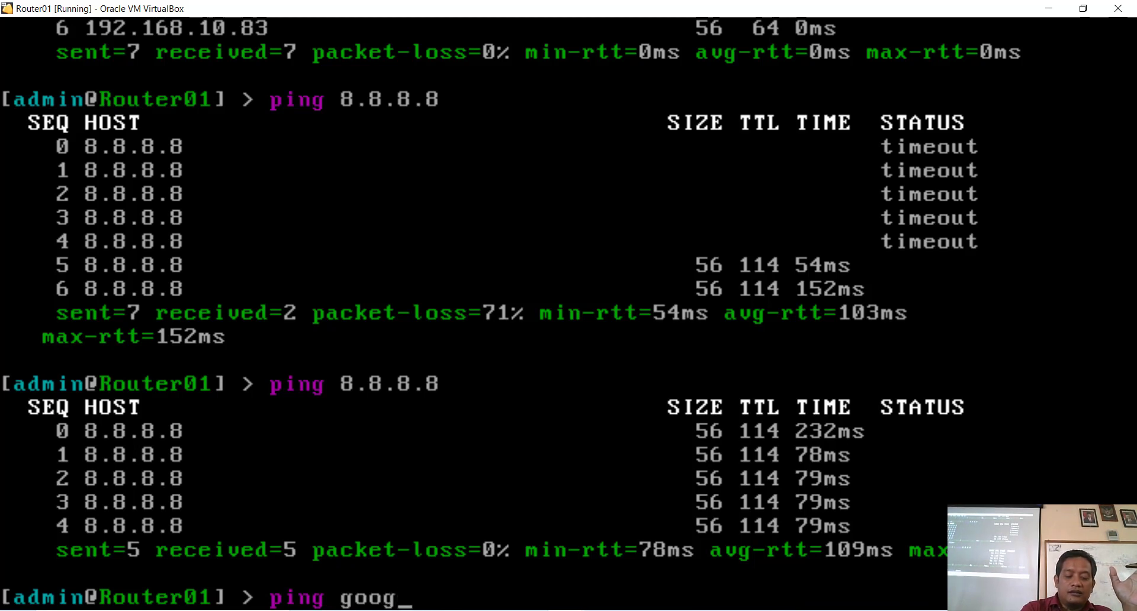
{"action": "type", "text": "com"}
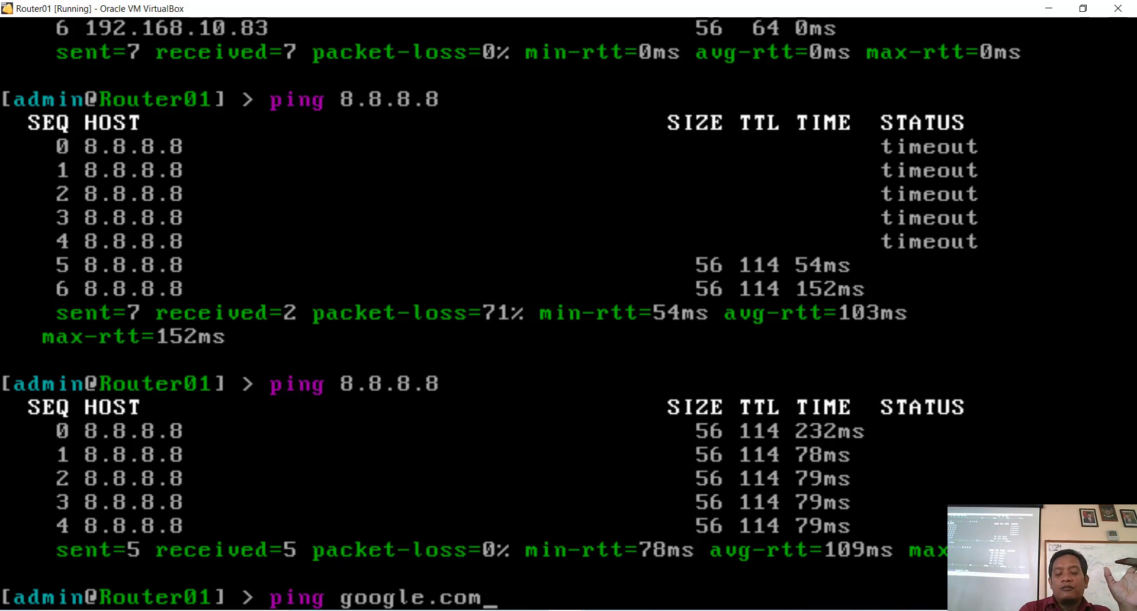
{"action": "key", "text": "Return"}
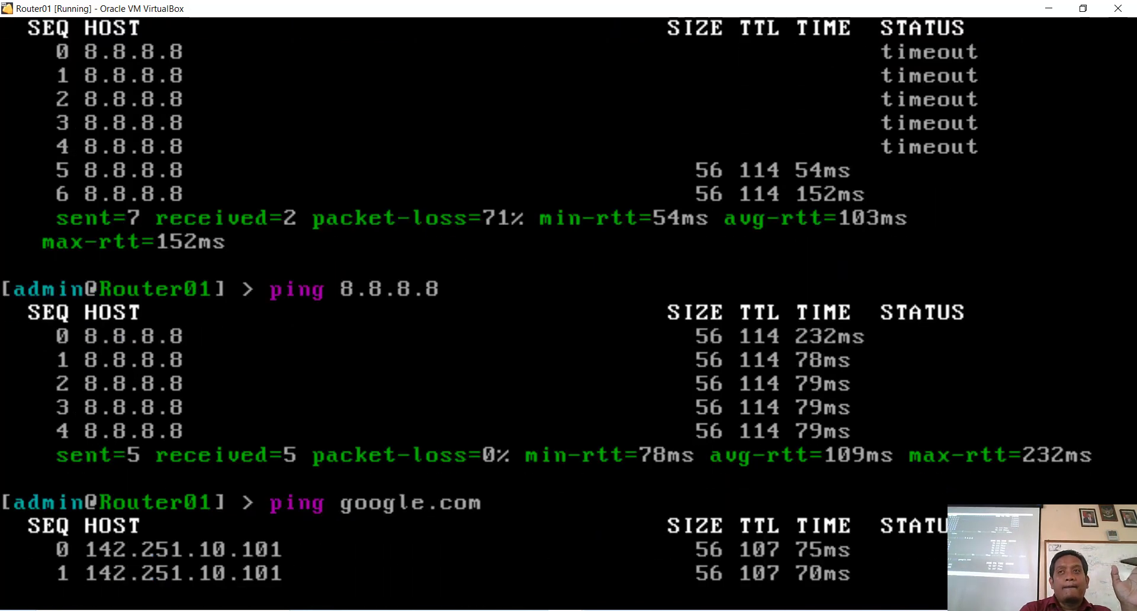
{"action": "key", "text": "ctrl+c"}
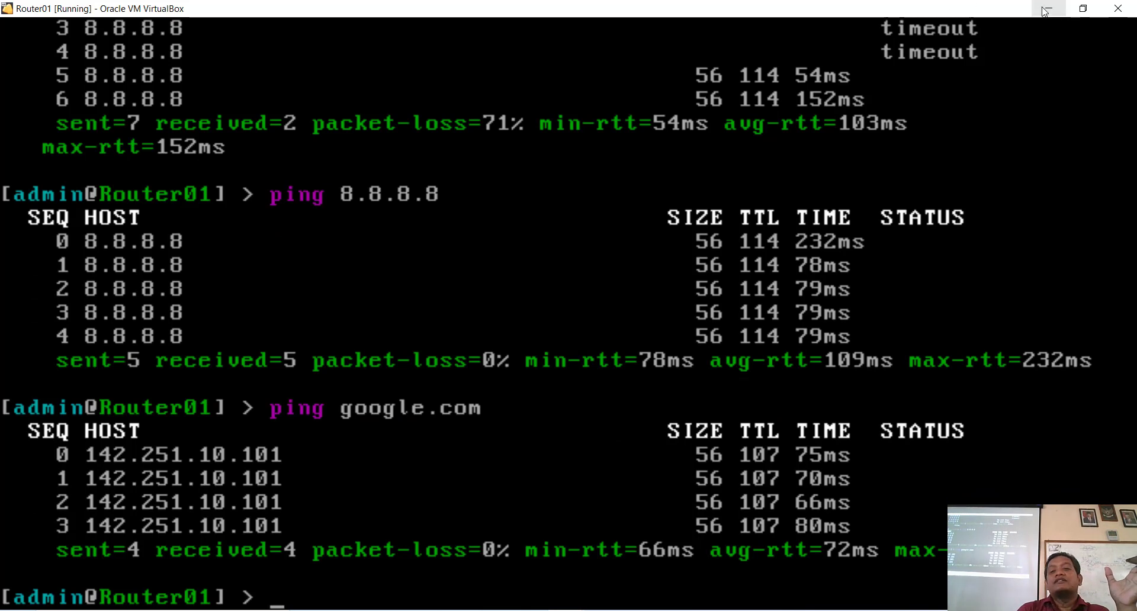
Step: Bring Router02's console to full screen and ping 8.8.8.8, which fails with 100% loss
{"action": "left_click", "coordinate": [1083, 9]}
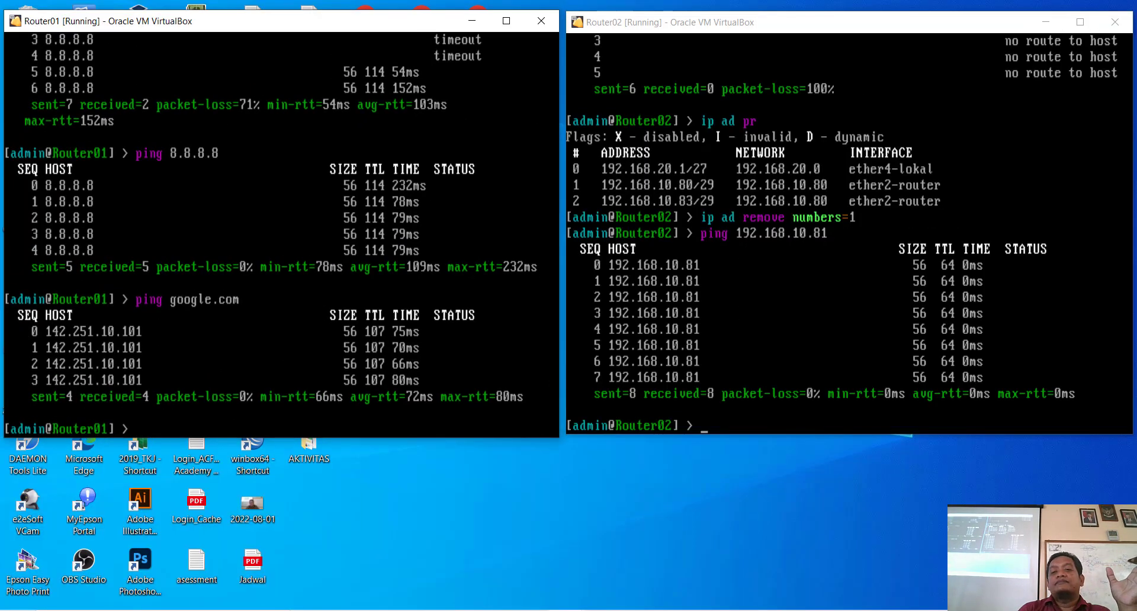
{"action": "left_click", "coordinate": [1013, 13]}
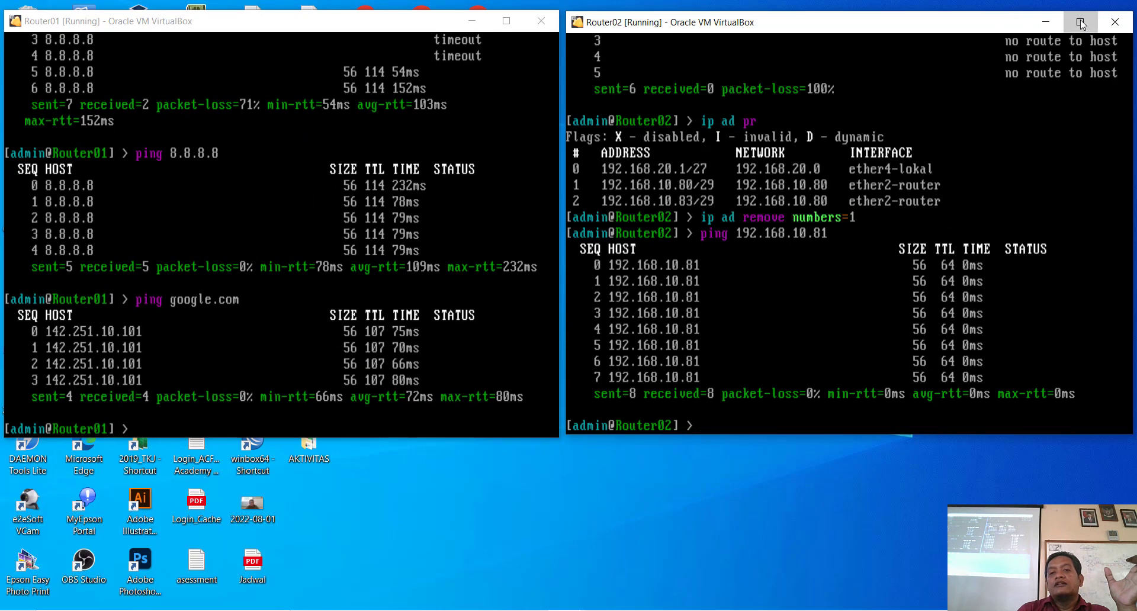
{"action": "left_click", "coordinate": [1080, 22]}
{"action": "type", "text": "ping"}
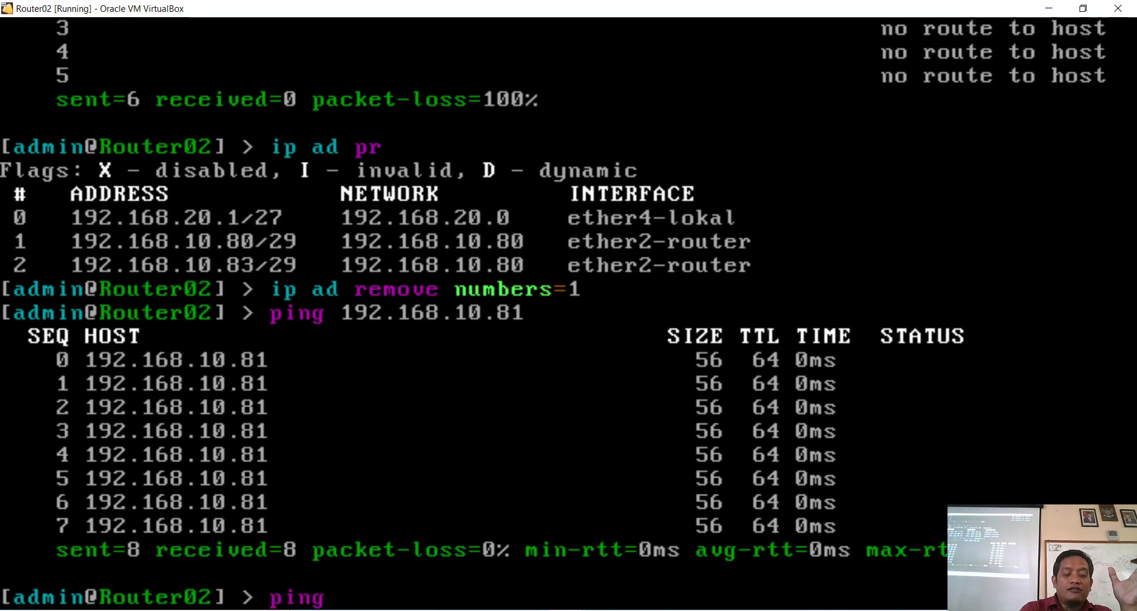
{"action": "type", "text": " 8.88"}
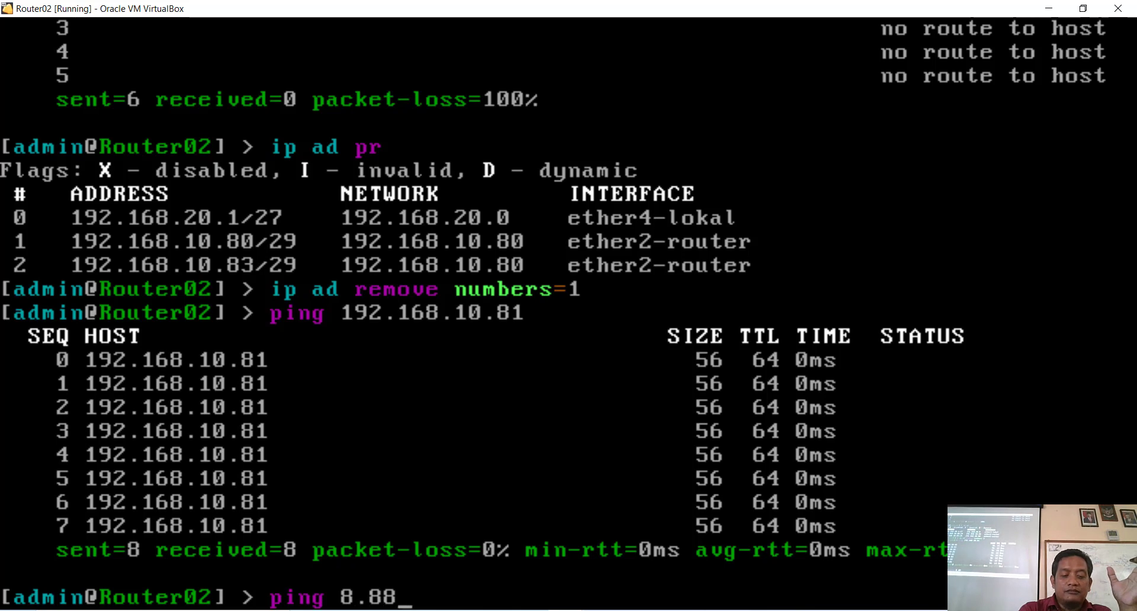
{"action": "type", "text": ","}
{"action": "key", "text": "BackSpace"}
{"action": "type", "text": ".8"}
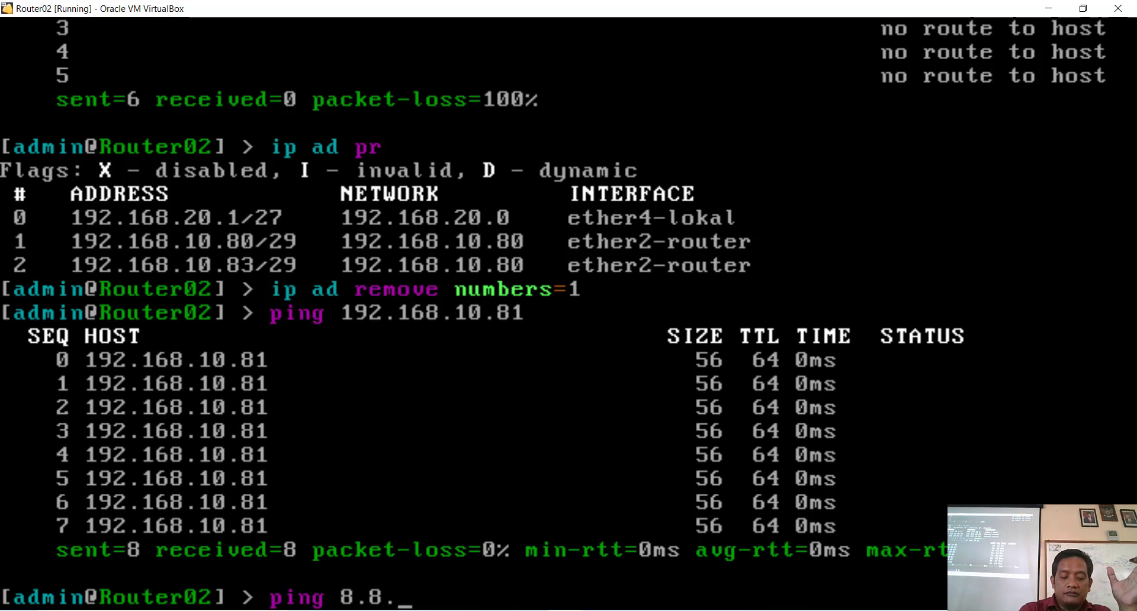
{"action": "type", "text": "....8"}
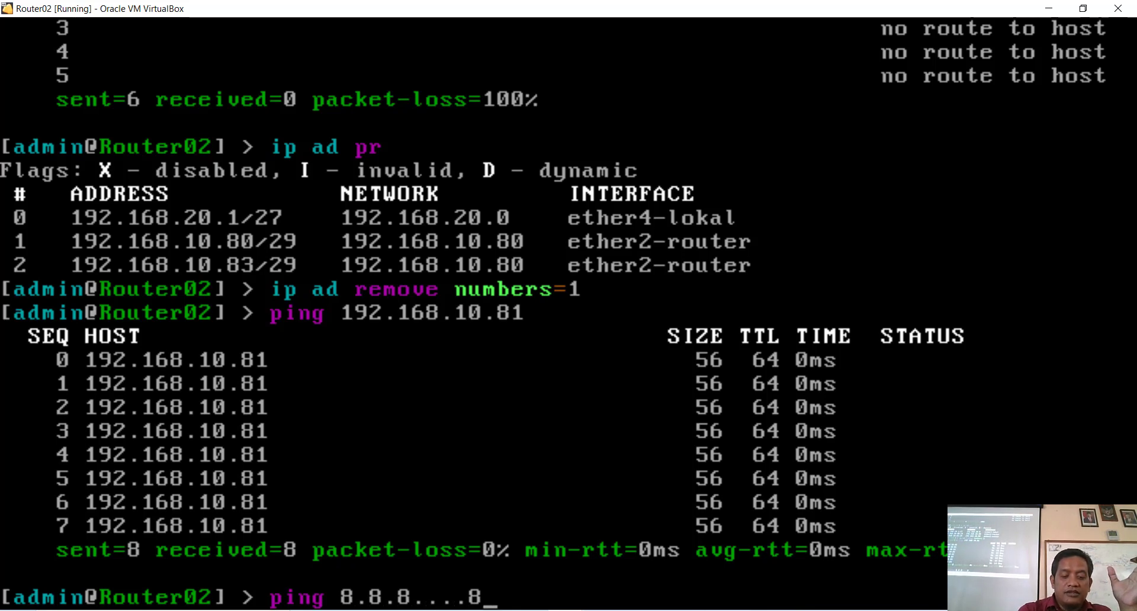
{"action": "key", "text": "BackSpace"}
{"action": "key", "text": "BackSpace"}
{"action": "key", "text": "BackSpace"}
{"action": "key", "text": "BackSpace"}
{"action": "type", "text": "8"}
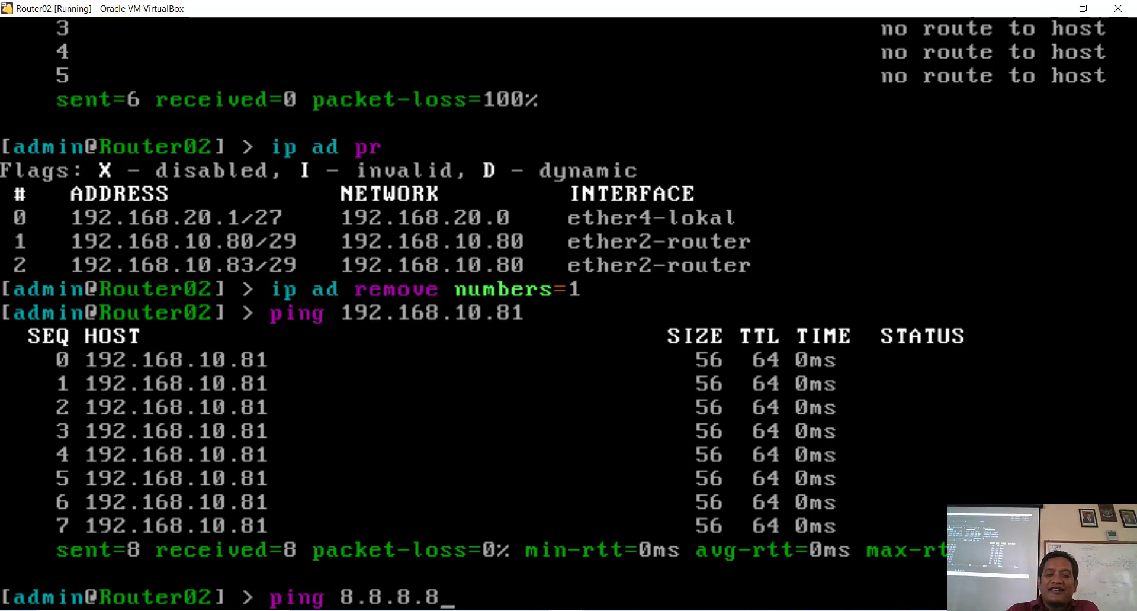
{"action": "key", "text": "Return"}
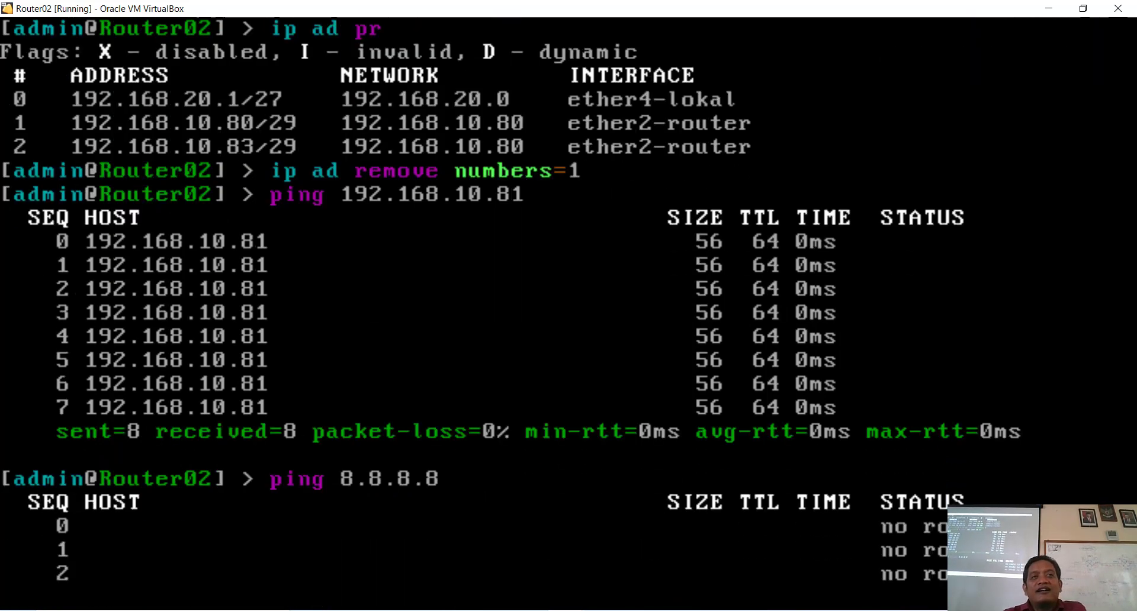
{"action": "key", "text": "ctrl+c"}
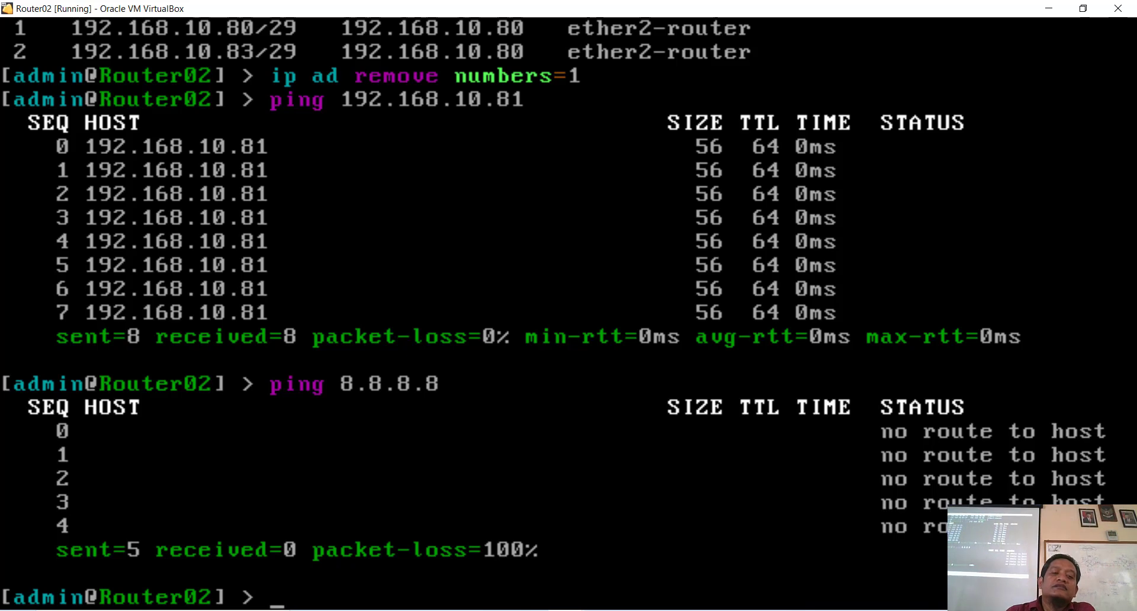
Step: Minimize the Router02 console and launch WinBox from the desktop
{"action": "left_click", "coordinate": [1083, 8]}
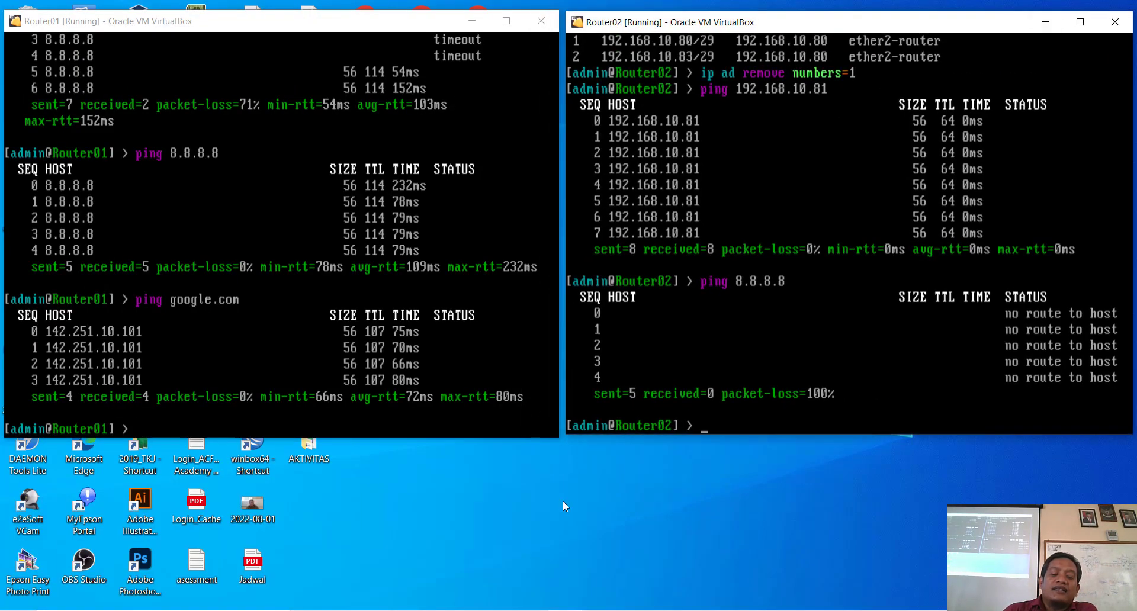
{"action": "left_click", "coordinate": [256, 463]}
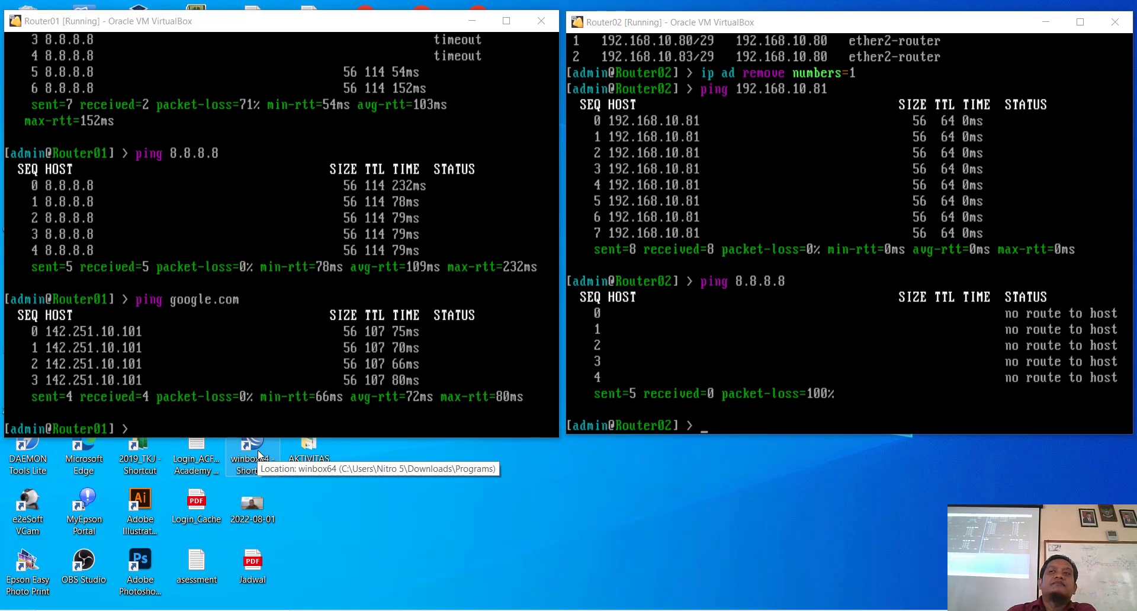
{"action": "double_click", "coordinate": [258, 453]}
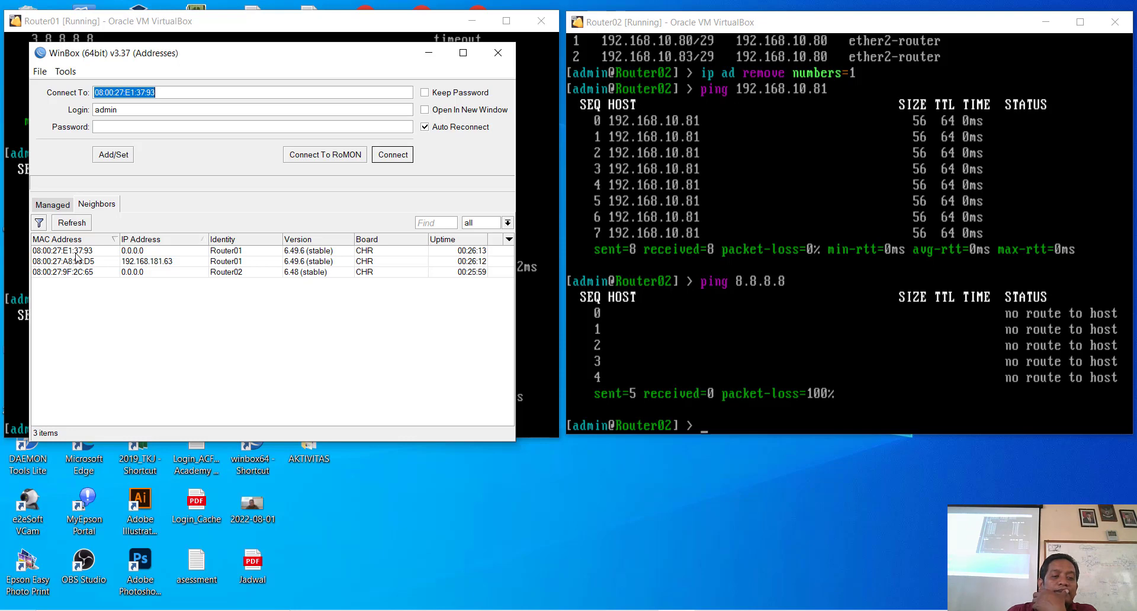
Step: Log in to Router01, chosen by MAC address 08:00:27:E1:37:93, with its password
{"action": "left_click", "coordinate": [83, 252]}
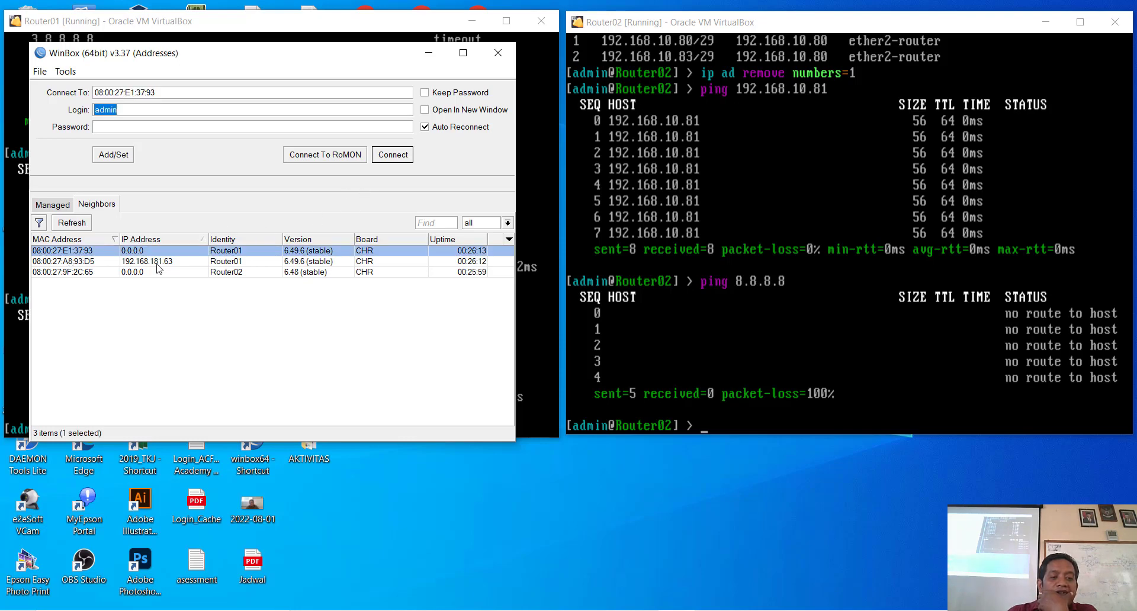
{"action": "left_click", "coordinate": [223, 264]}
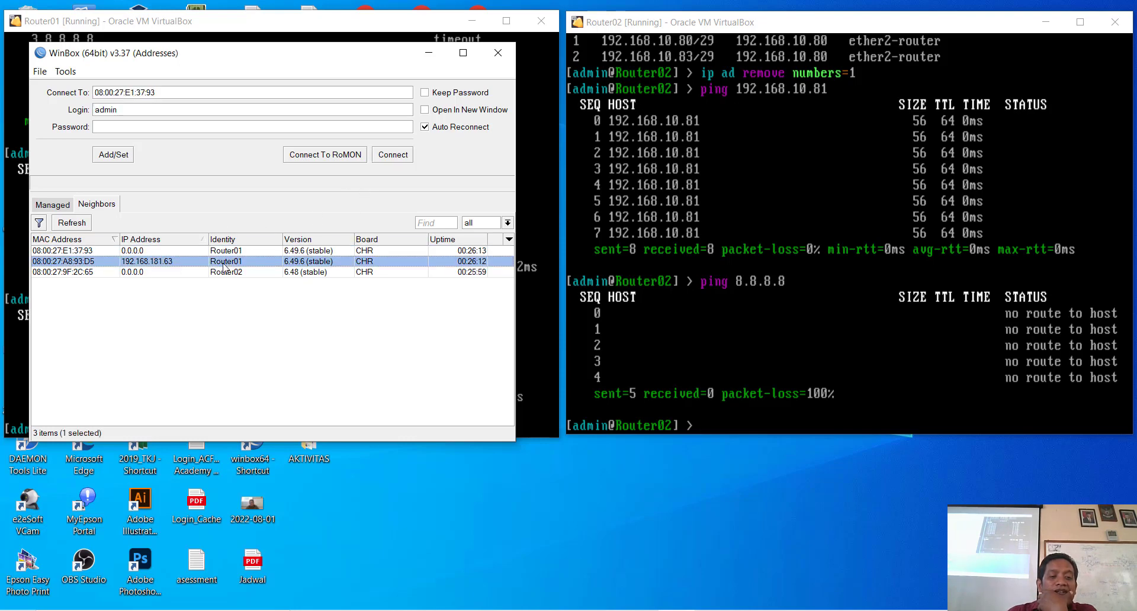
{"action": "key", "text": "Up"}
{"action": "left_click", "coordinate": [139, 263]}
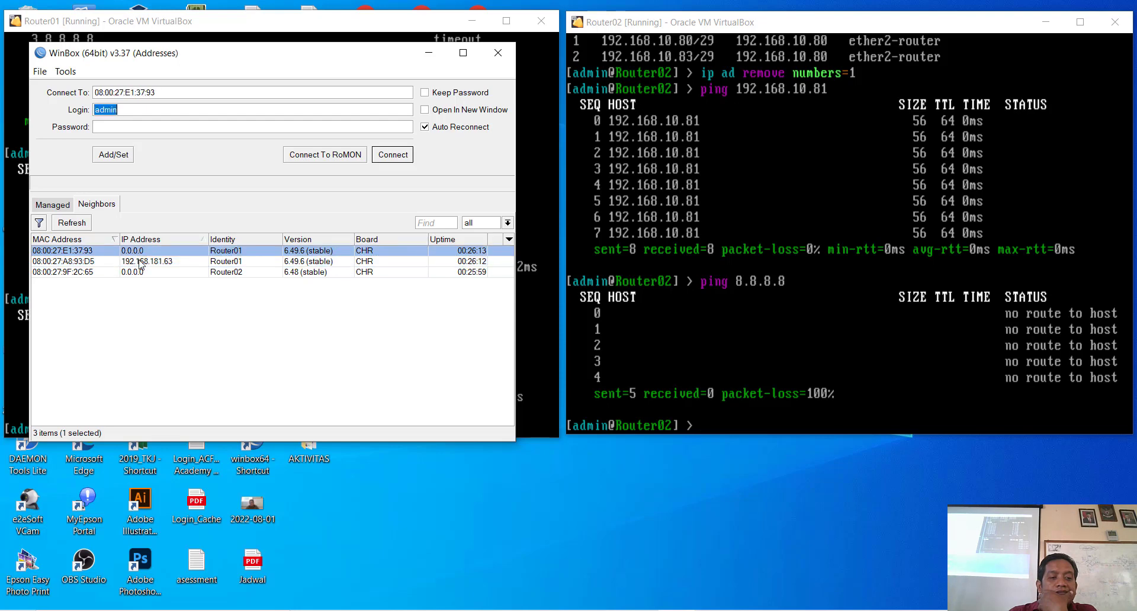
{"action": "left_click", "coordinate": [139, 273]}
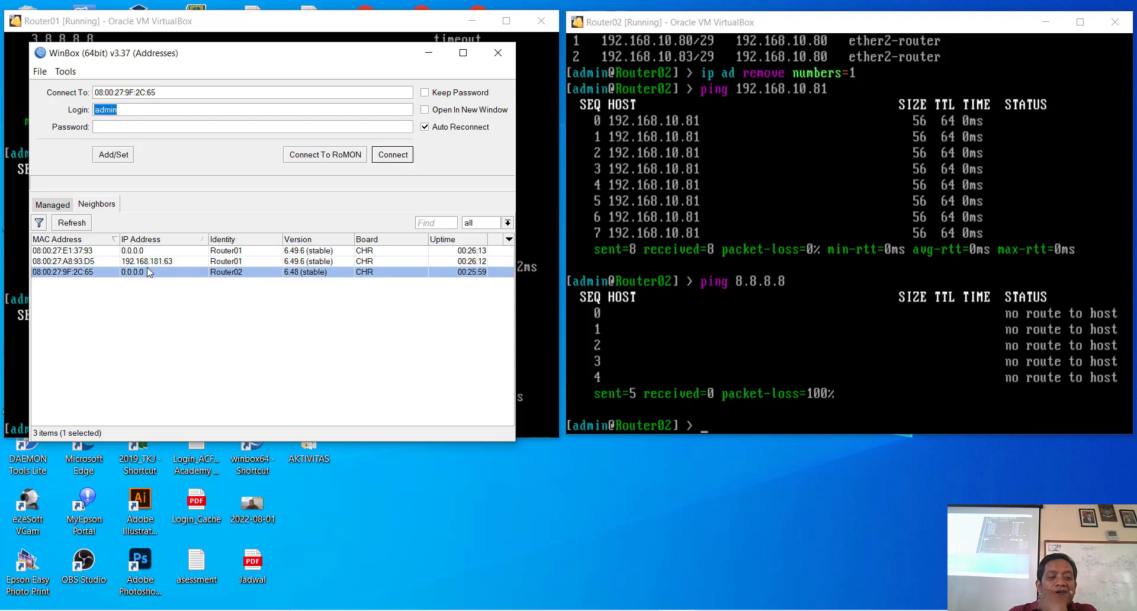
{"action": "left_click", "coordinate": [163, 262]}
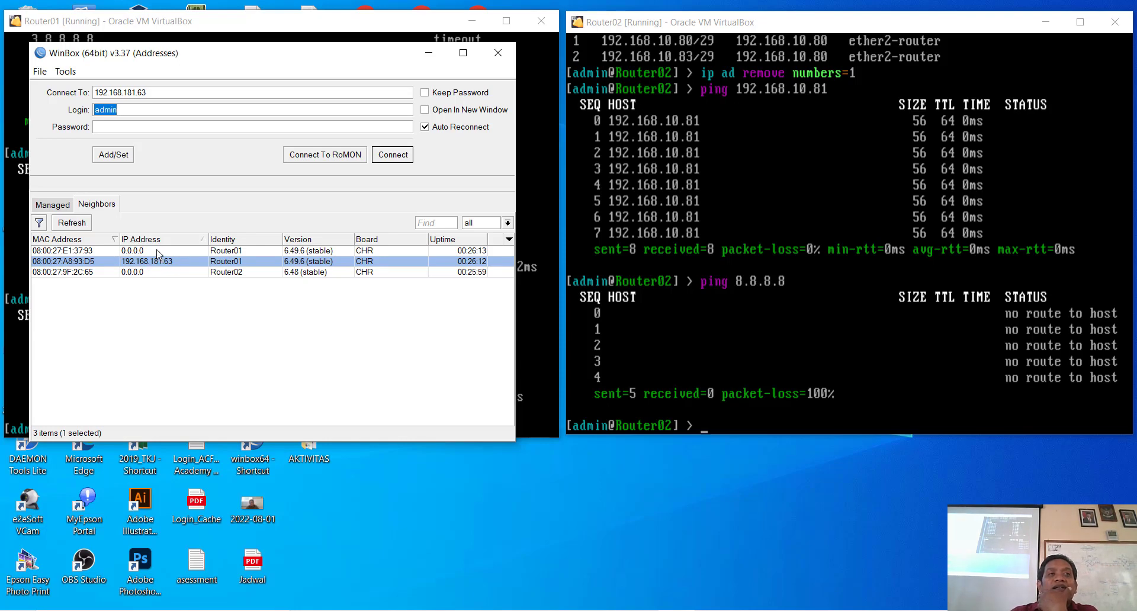
{"action": "left_click", "coordinate": [136, 251]}
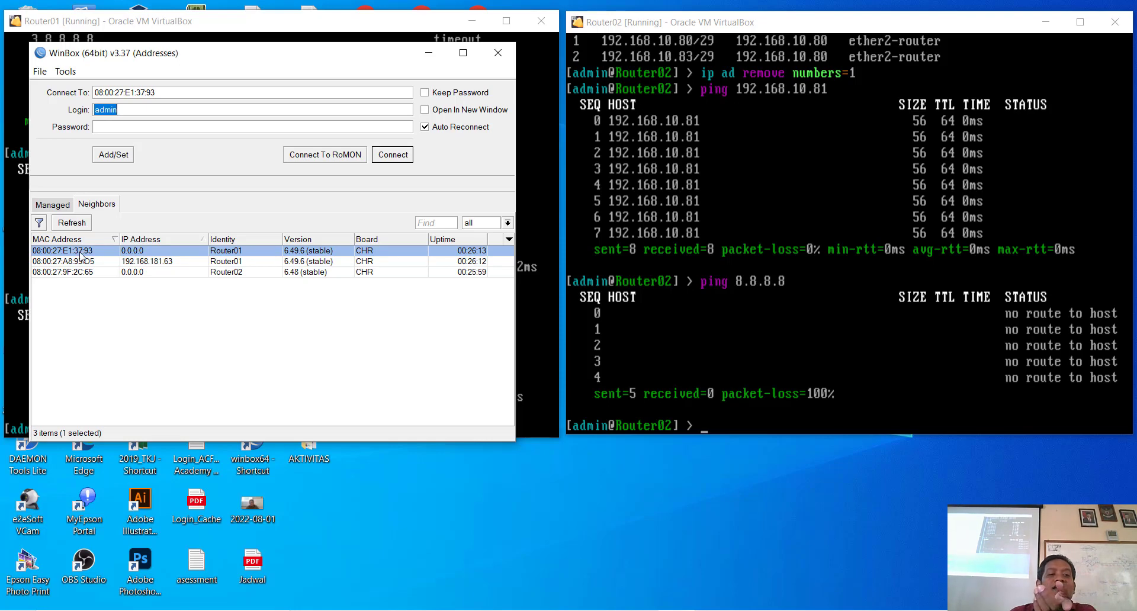
{"action": "left_click", "coordinate": [262, 122]}
{"action": "type", "text": "**"}
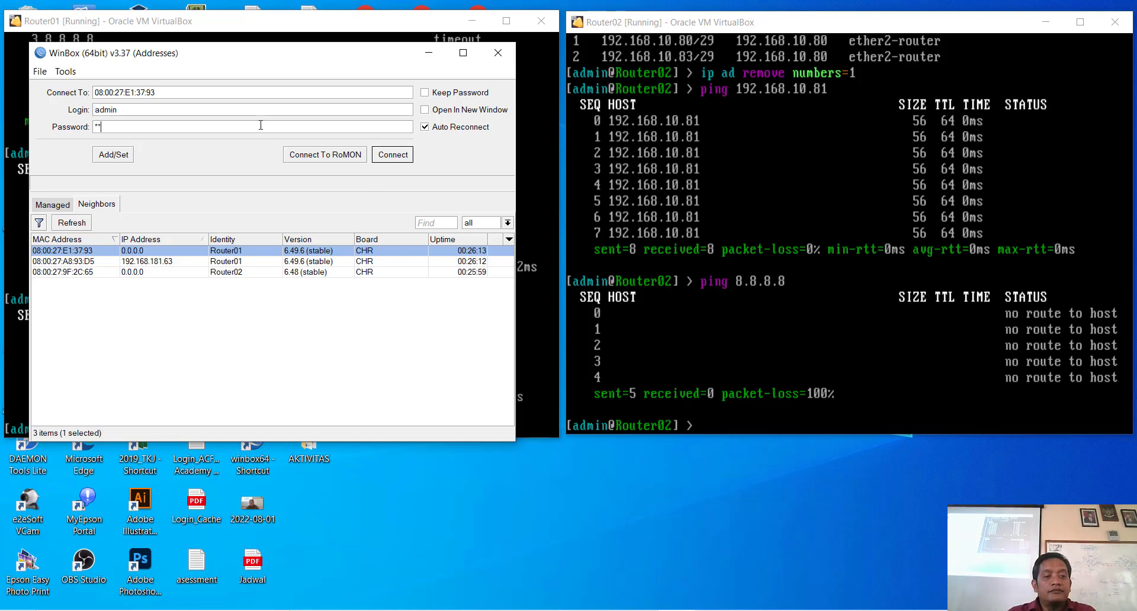
{"action": "left_click", "coordinate": [393, 154]}
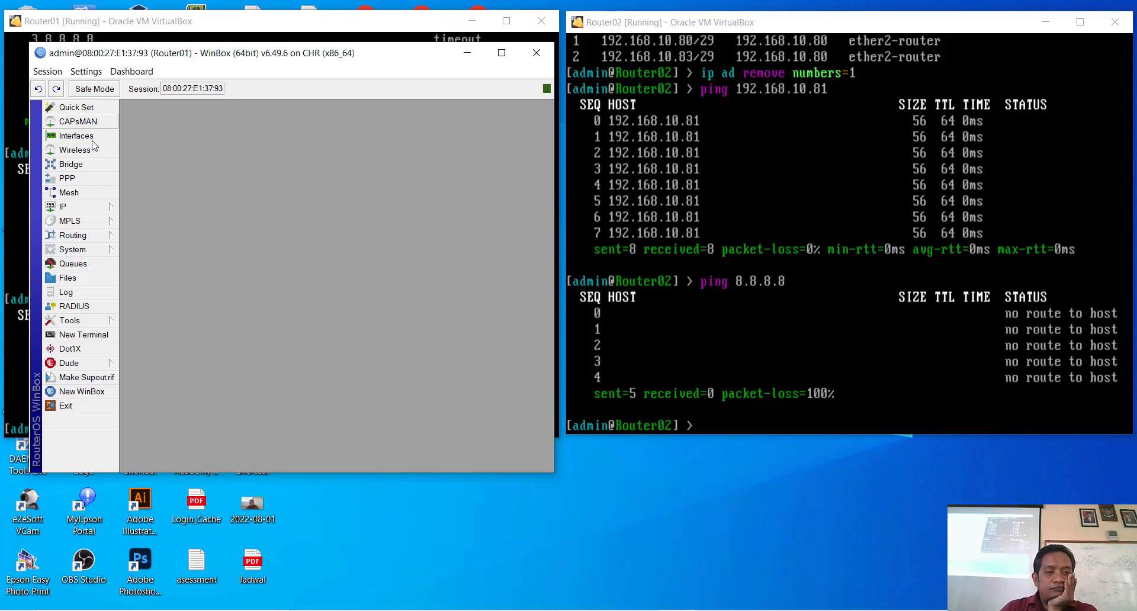
Step: Open Router01's route list from the IP menu, then start a New WinBox window
{"action": "left_click", "coordinate": [82, 206]}
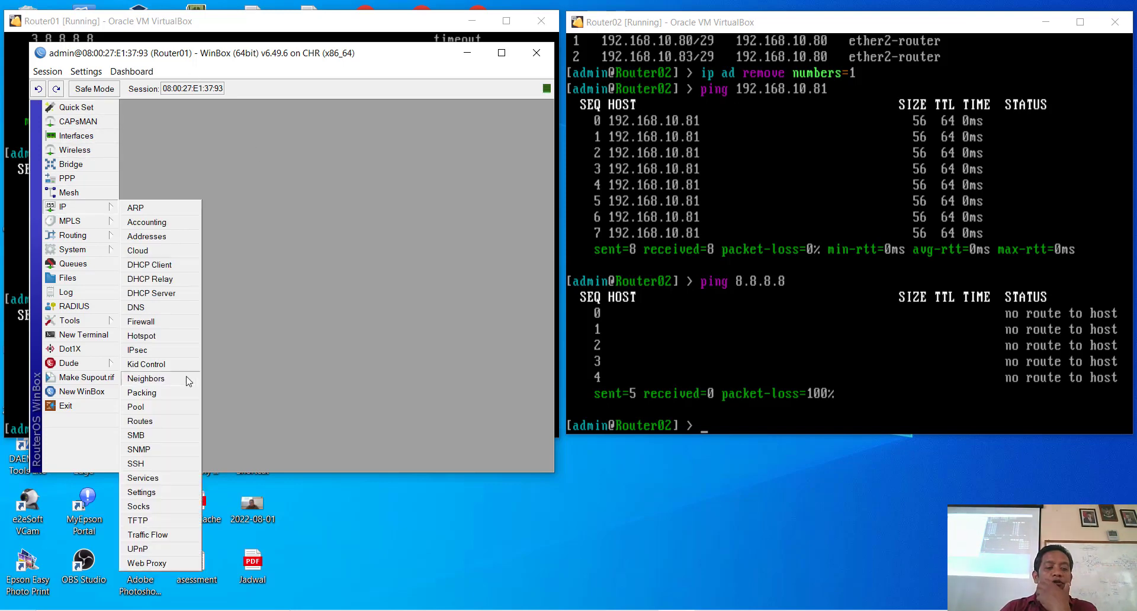
{"action": "left_click", "coordinate": [140, 421]}
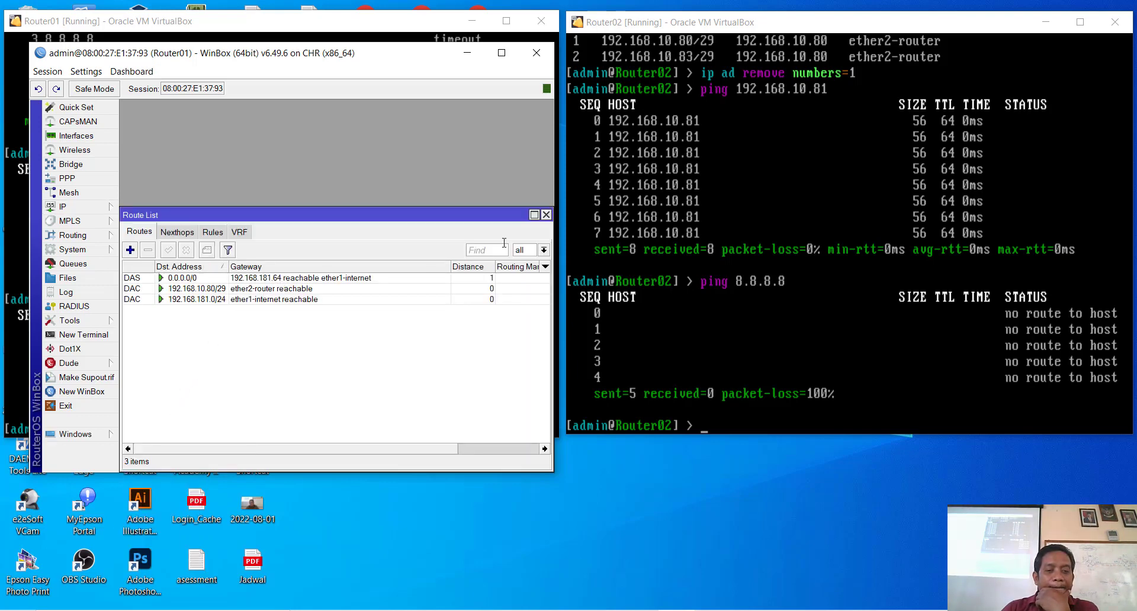
{"action": "left_click", "coordinate": [88, 392]}
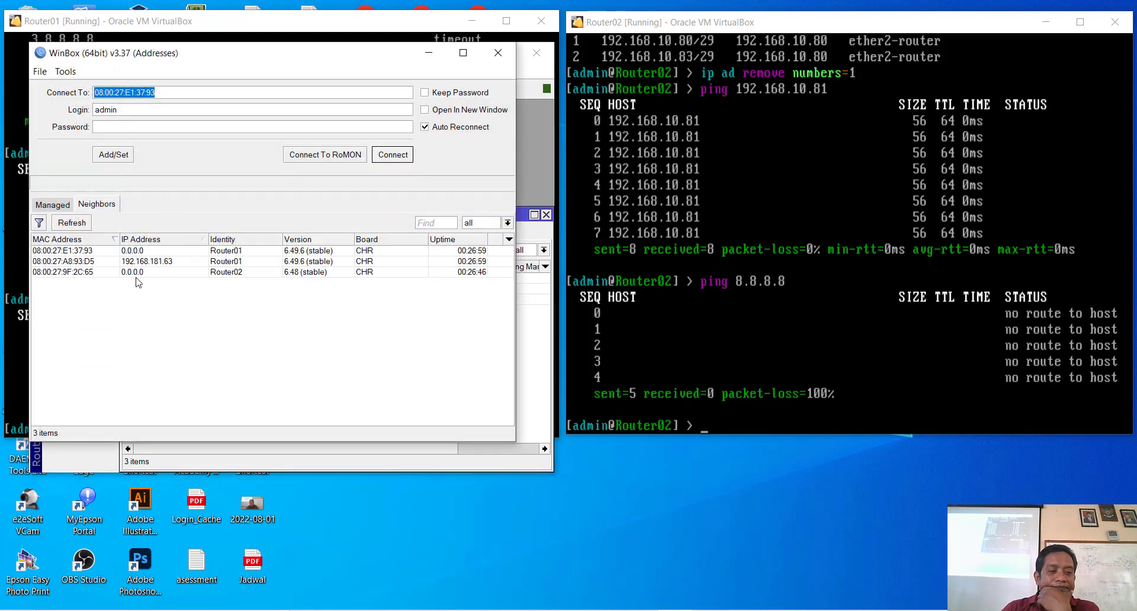
Step: Connect to Router02 from Neighbors and place its window right of Router01's, showing its terminal
{"action": "left_click", "coordinate": [87, 274]}
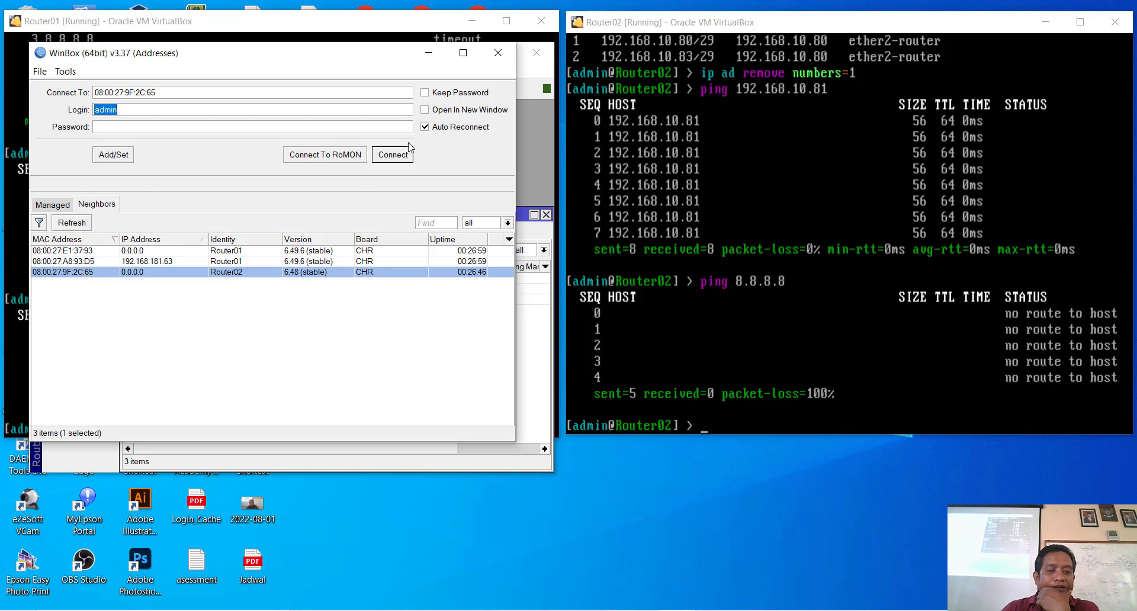
{"action": "left_click", "coordinate": [392, 154]}
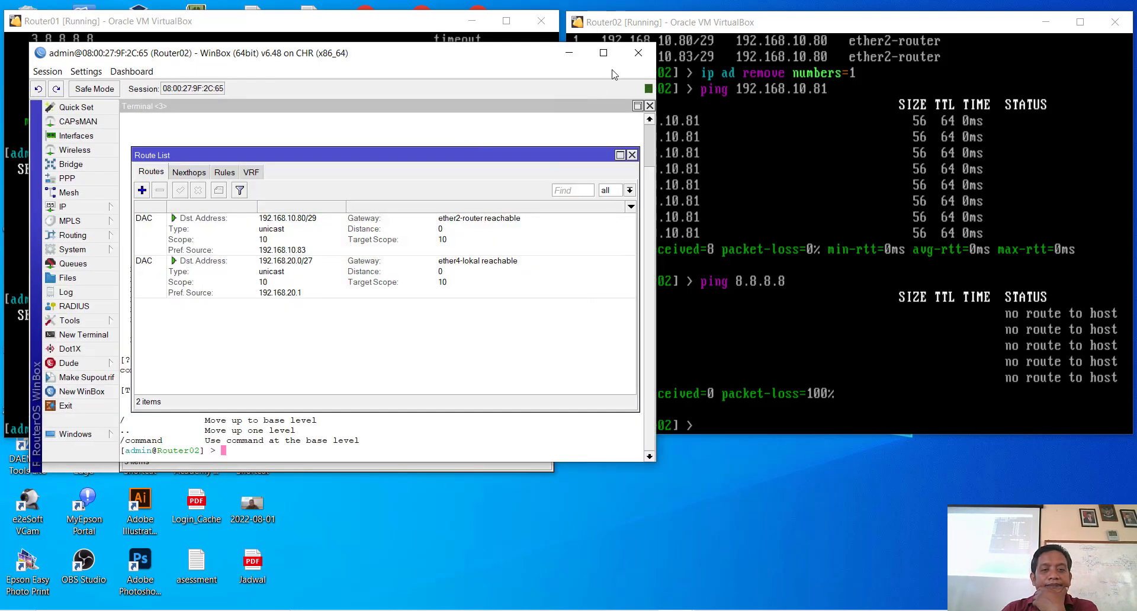
{"action": "left_click_drag", "start_coordinate": [519, 60], "coordinate": [932, 74]}
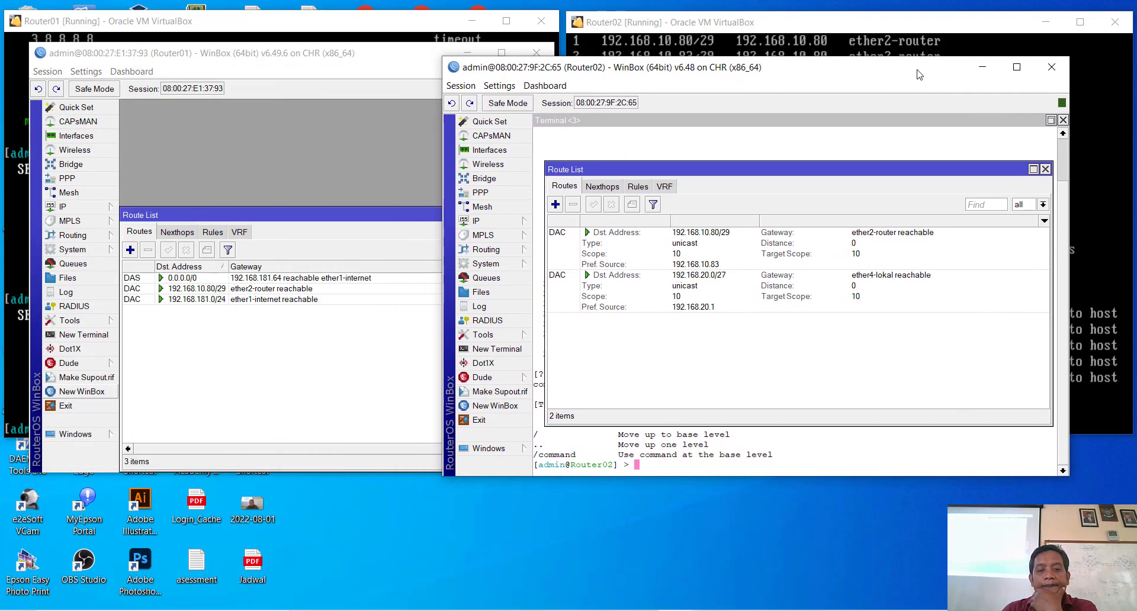
{"action": "left_click", "coordinate": [1045, 168]}
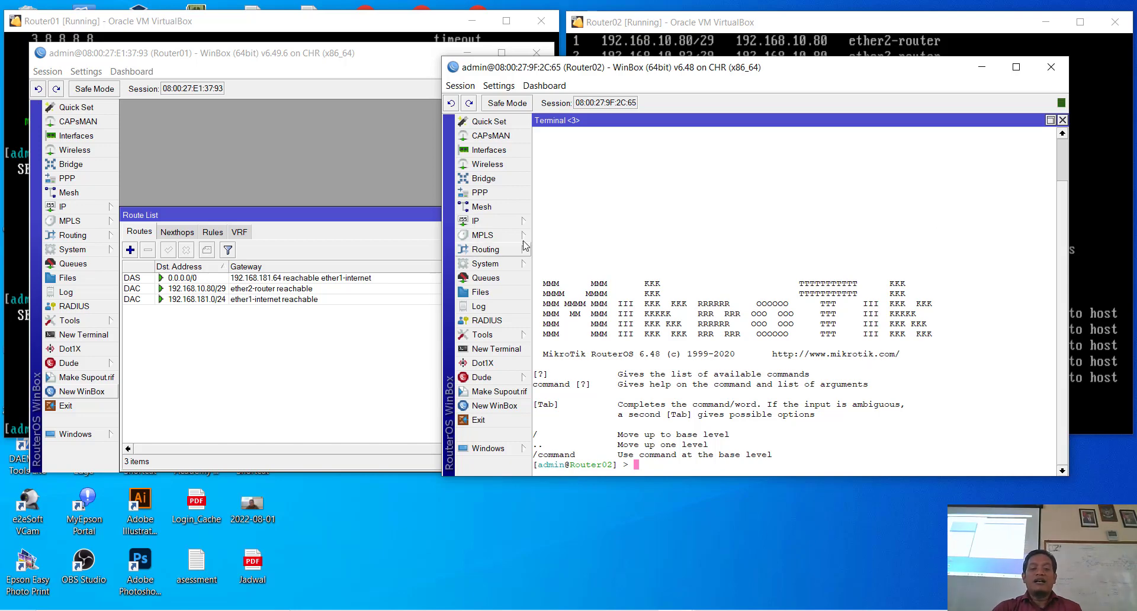
{"action": "left_click", "coordinate": [500, 222]}
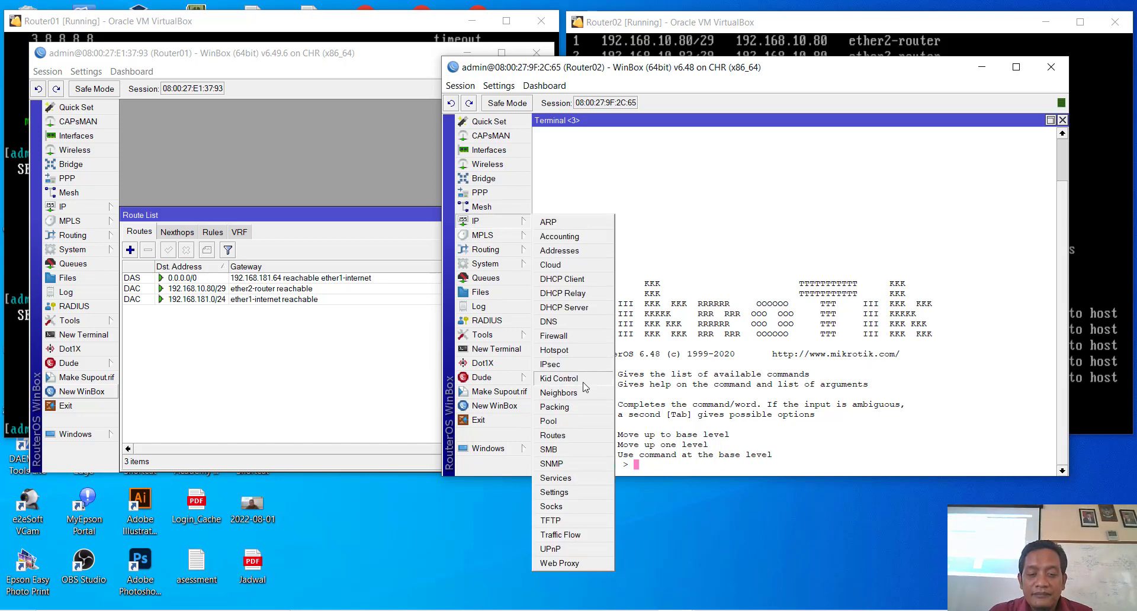
Step: Open Router02's route list and inspect the 192.168.10.80/29 route's properties
{"action": "left_click", "coordinate": [560, 436]}
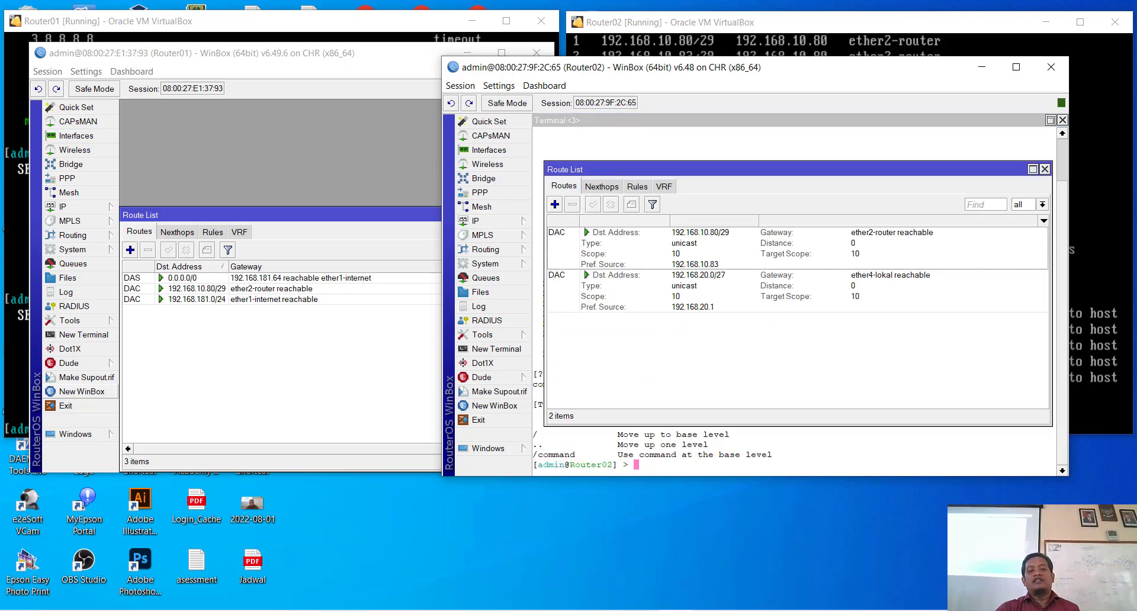
{"action": "left_click", "coordinate": [1044, 169]}
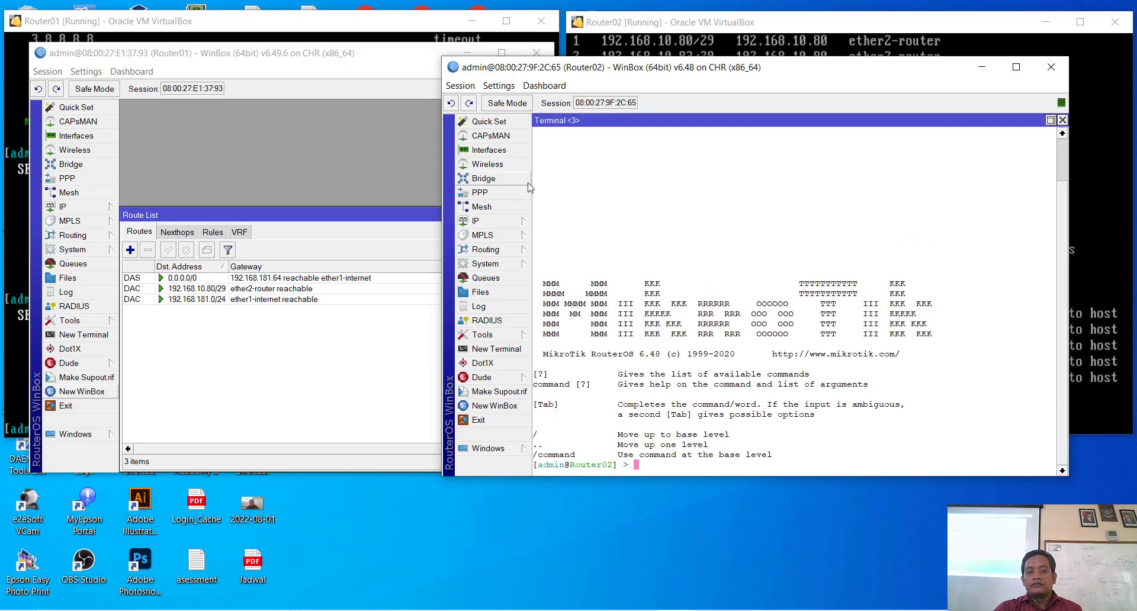
{"action": "left_click", "coordinate": [474, 225]}
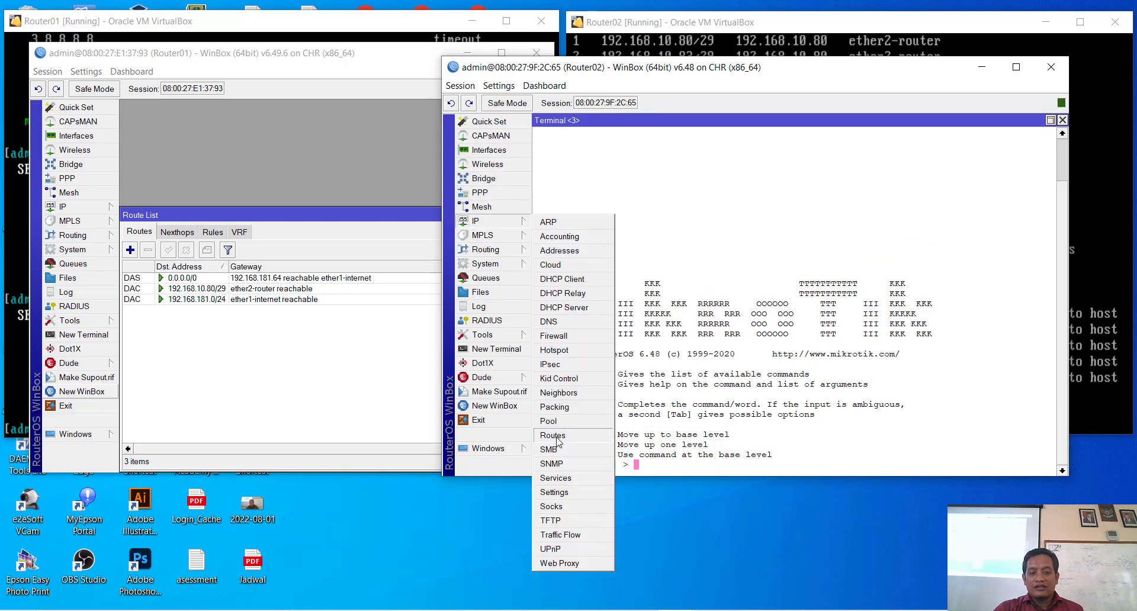
{"action": "left_click", "coordinate": [552, 435]}
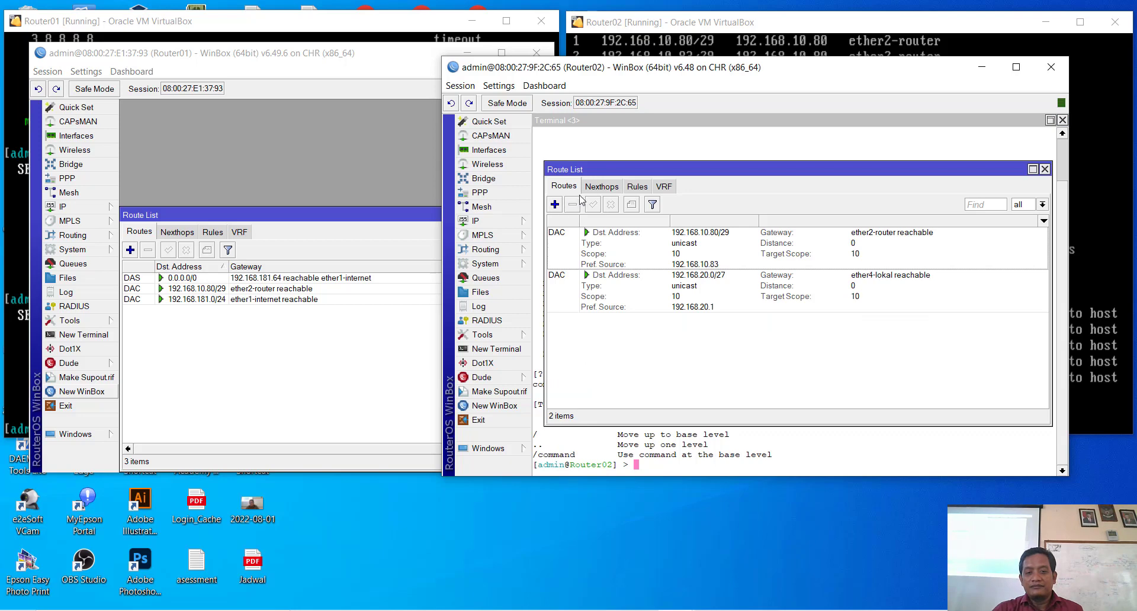
{"action": "left_click", "coordinate": [602, 188]}
{"action": "left_click", "coordinate": [566, 188]}
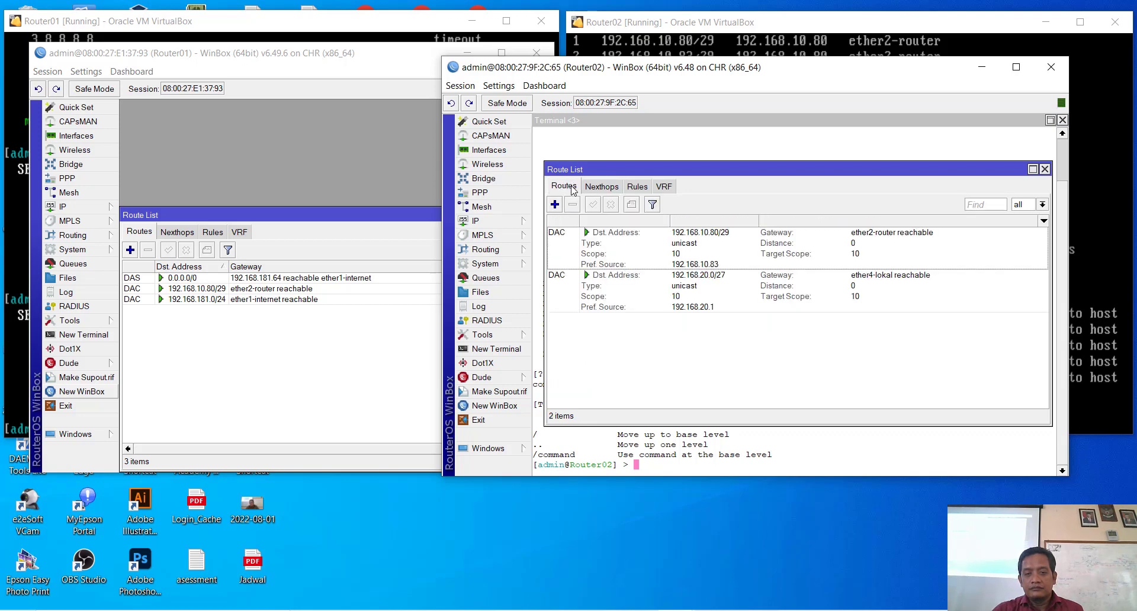
{"action": "left_click", "coordinate": [586, 237]}
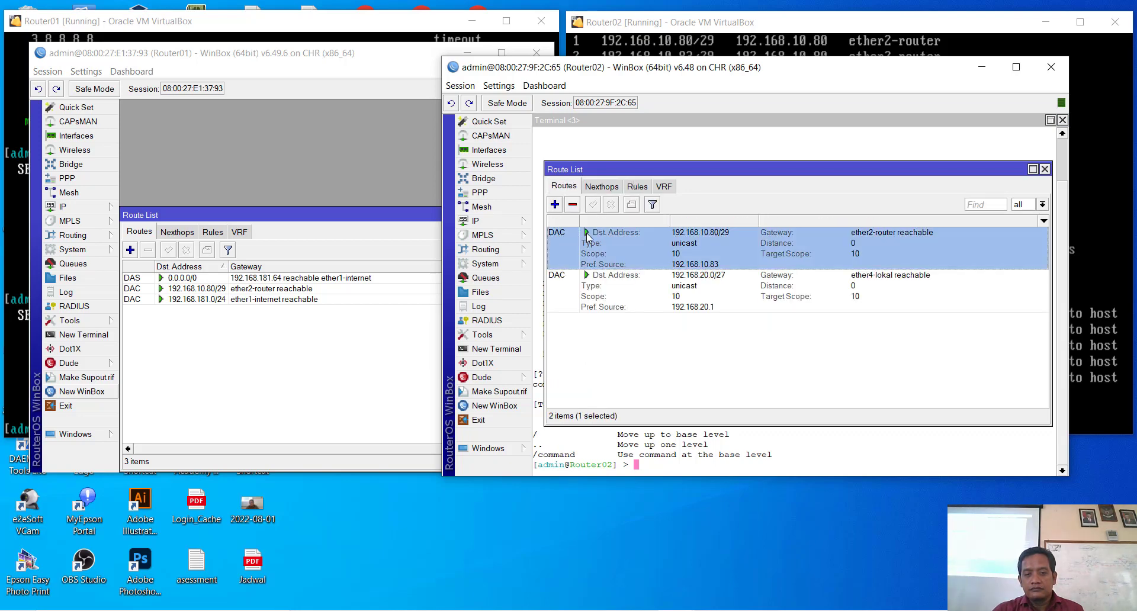
{"action": "double_click", "coordinate": [588, 237]}
{"action": "left_click", "coordinate": [1034, 163]}
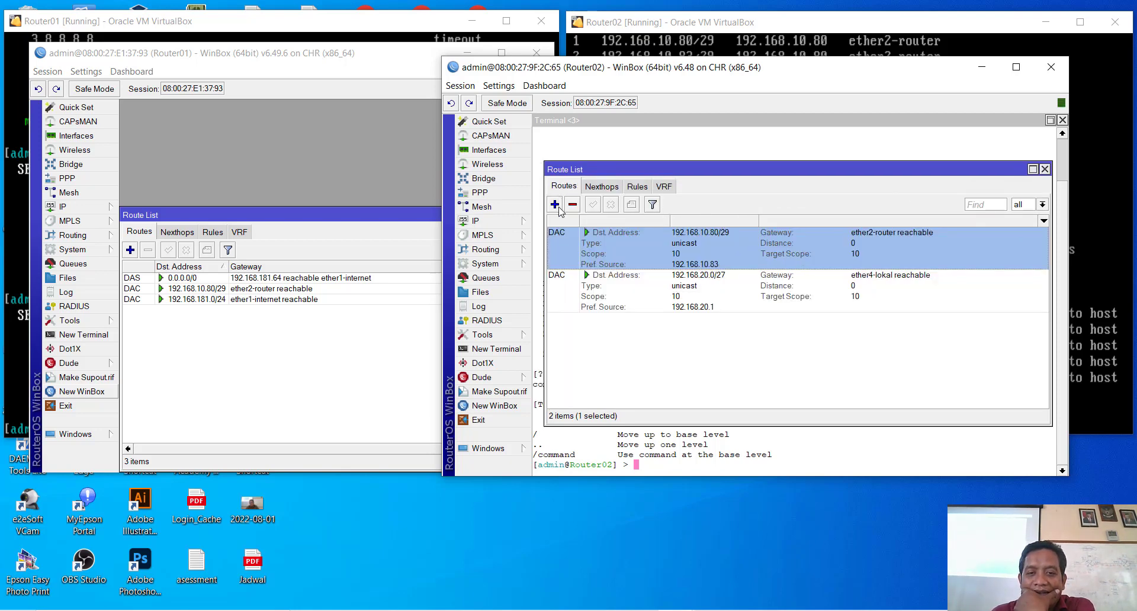
Step: Browse the Rules, Nexthops and VRF tabs, then return to Routes
{"action": "left_click", "coordinate": [637, 187]}
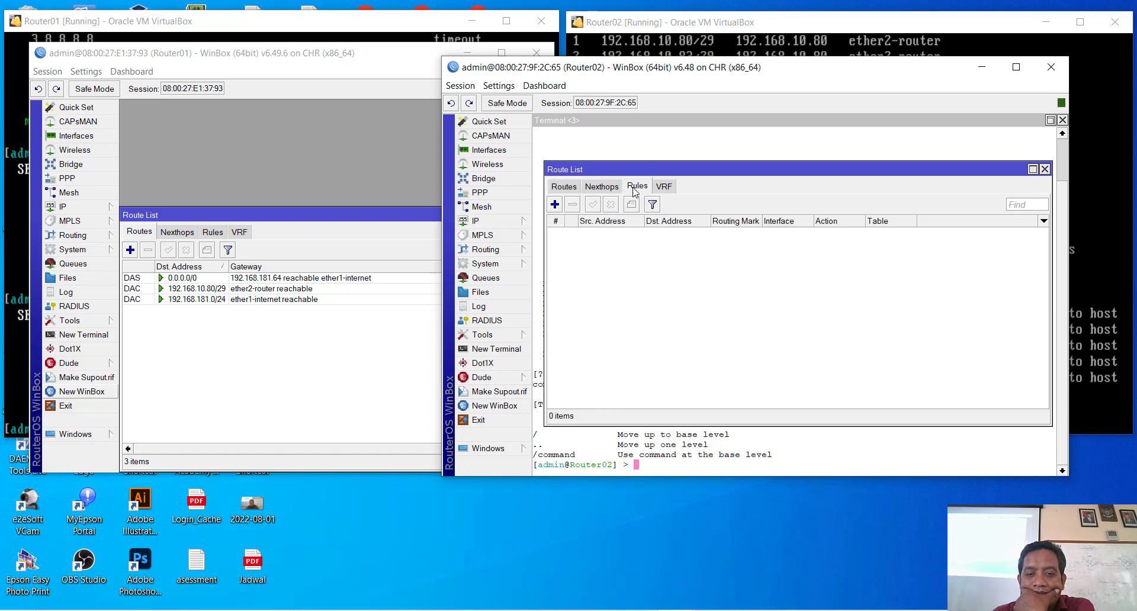
{"action": "left_click", "coordinate": [614, 189]}
{"action": "left_click", "coordinate": [662, 187]}
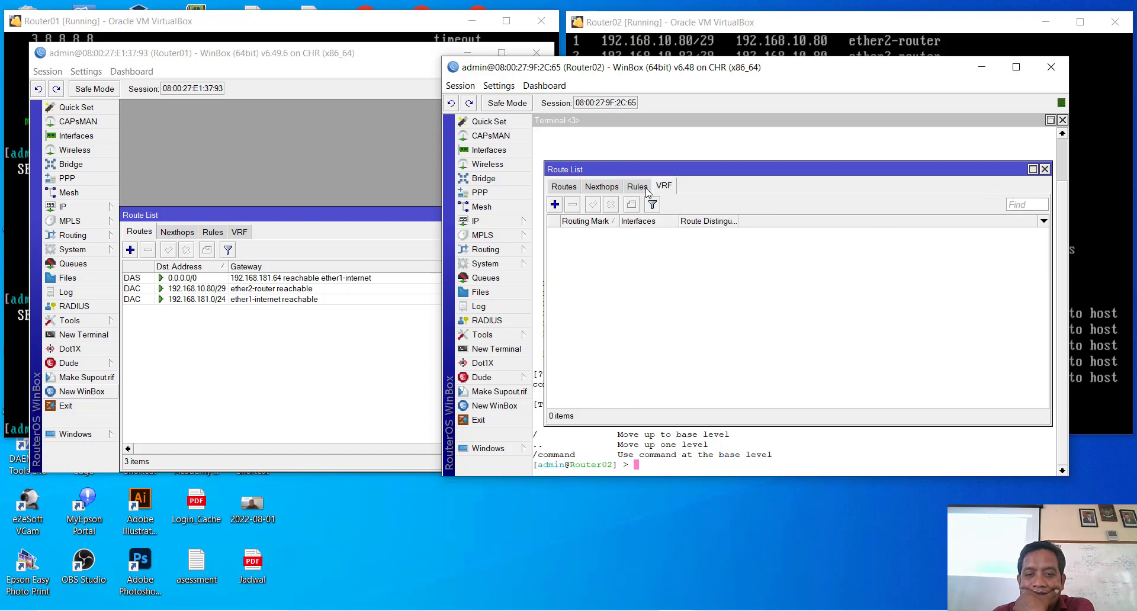
{"action": "left_click", "coordinate": [566, 186]}
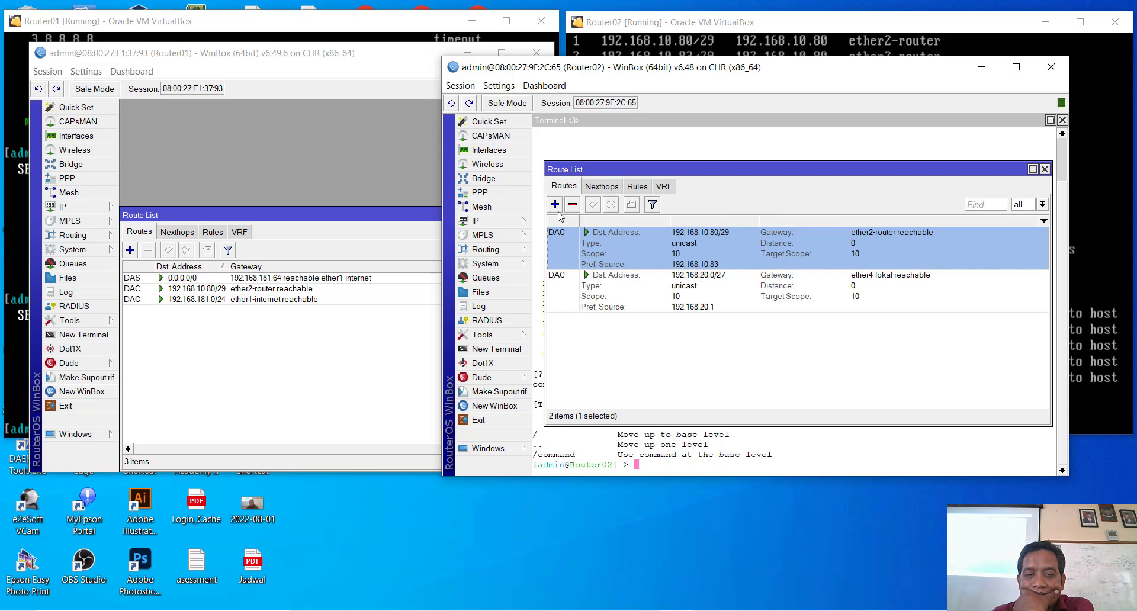
Step: Turn off Detail Mode so the route list shows as a compact table
{"action": "left_click", "coordinate": [569, 276]}
{"action": "right_click", "coordinate": [616, 279]}
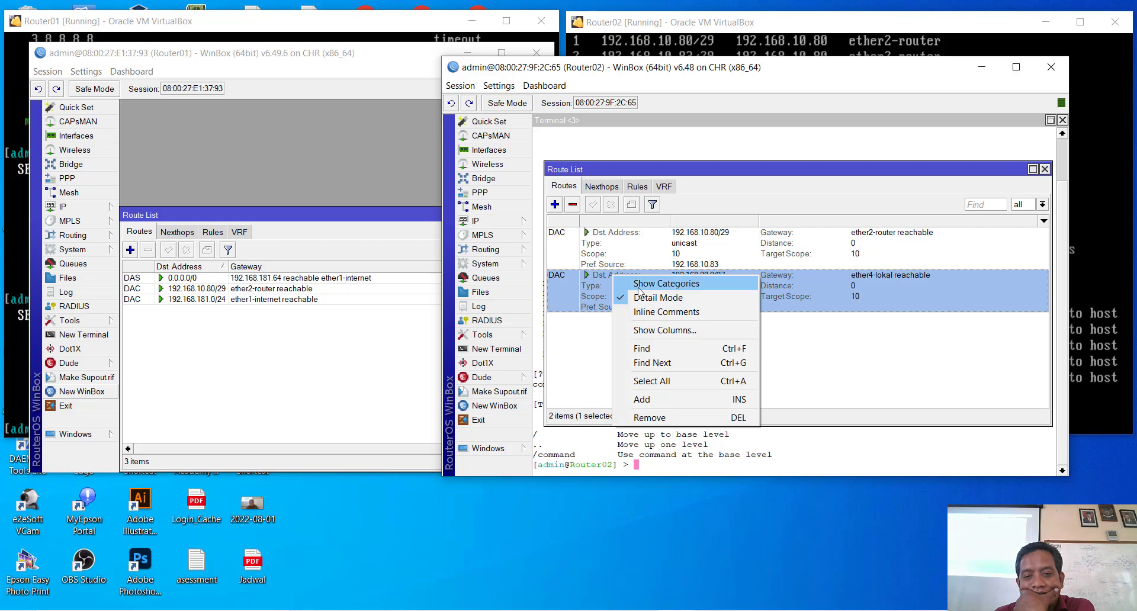
{"action": "left_click", "coordinate": [638, 286]}
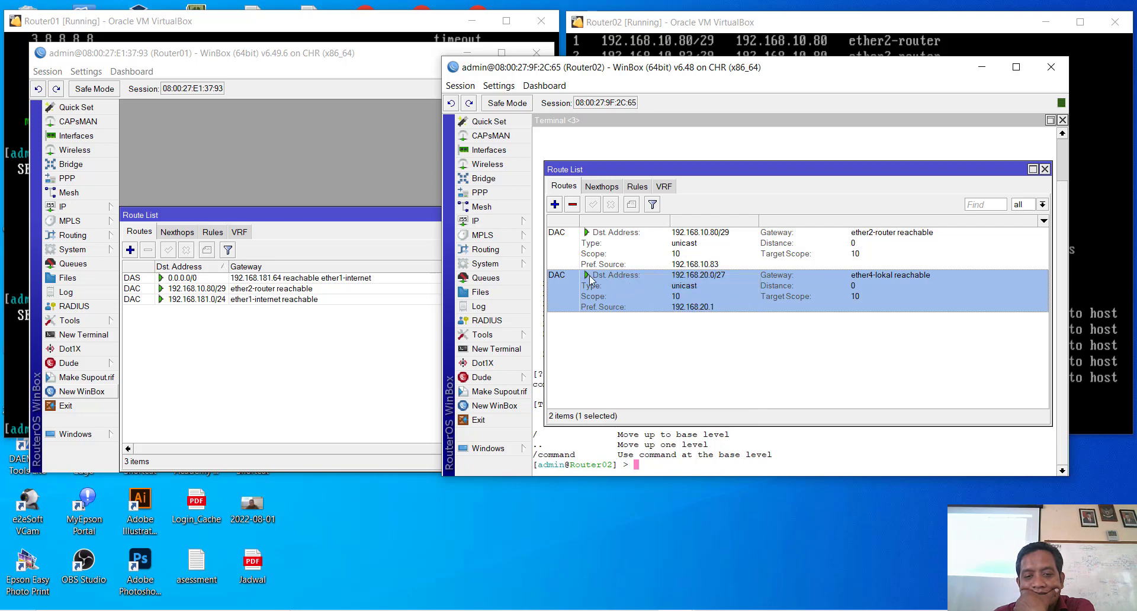
{"action": "right_click", "coordinate": [588, 275]}
{"action": "left_click", "coordinate": [622, 294]}
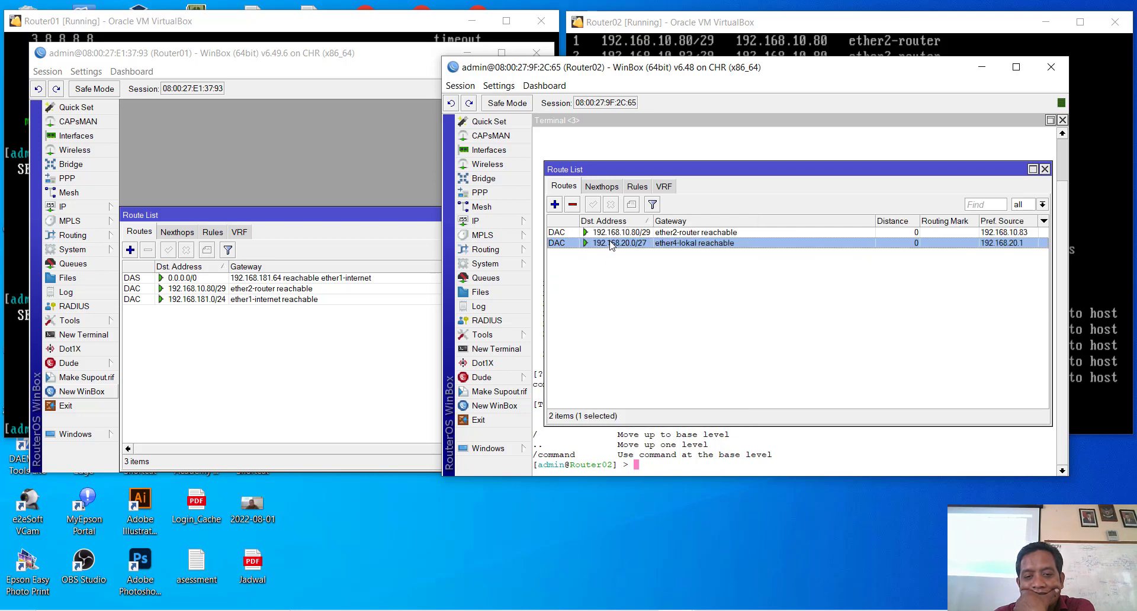
{"action": "left_click", "coordinate": [556, 205]}
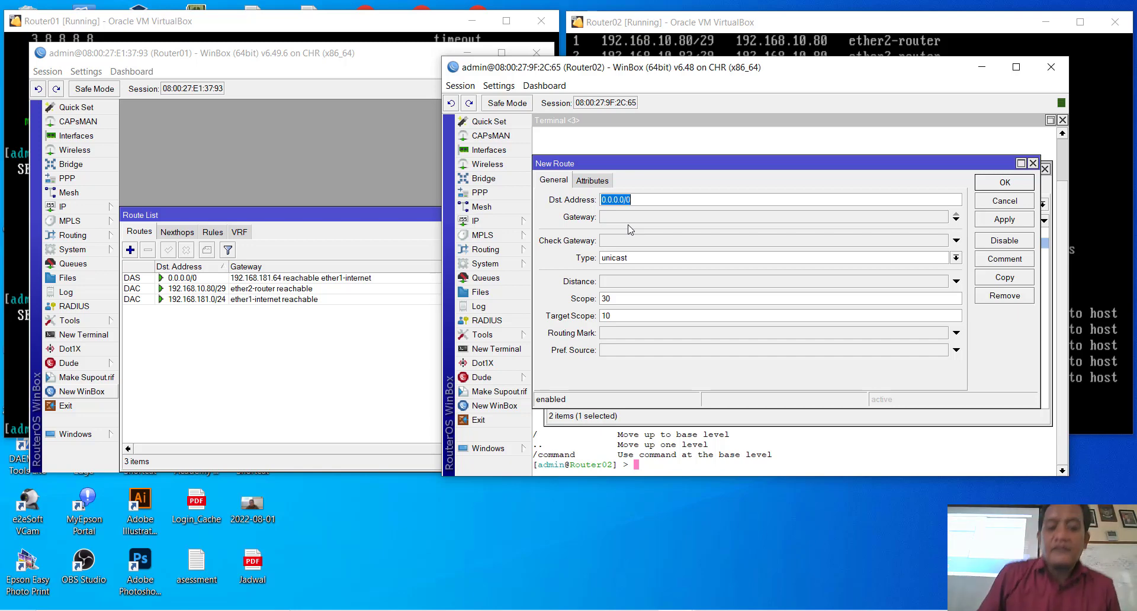
Step: Save the new 0.0.0.0/0 route with gateway 192.168.10.81 and close the Route List
{"action": "left_click", "coordinate": [617, 218]}
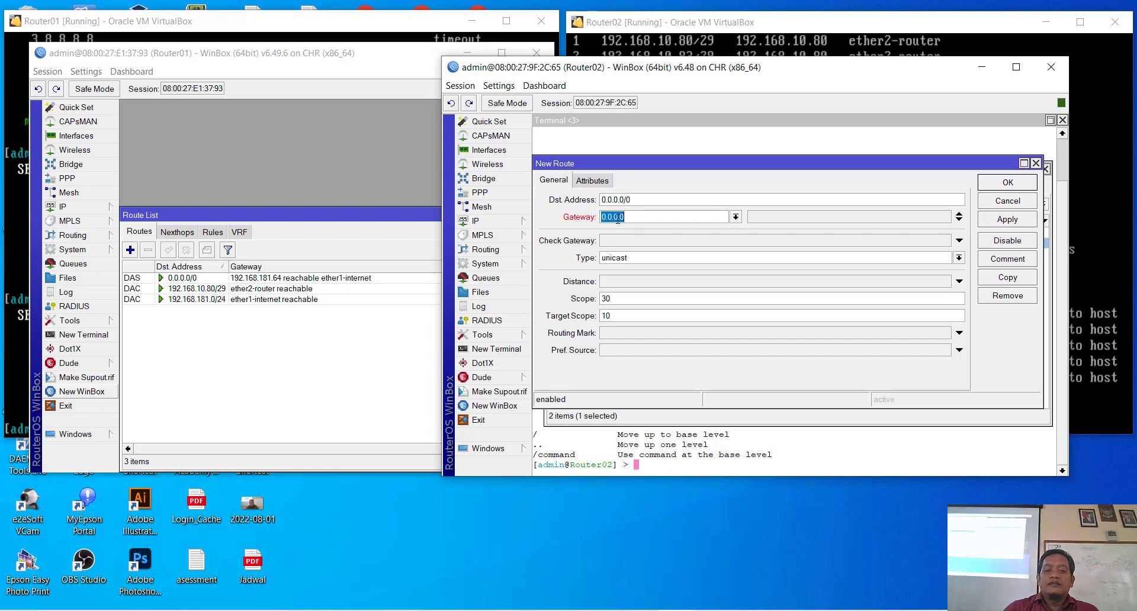
{"action": "type", "text": "0"}
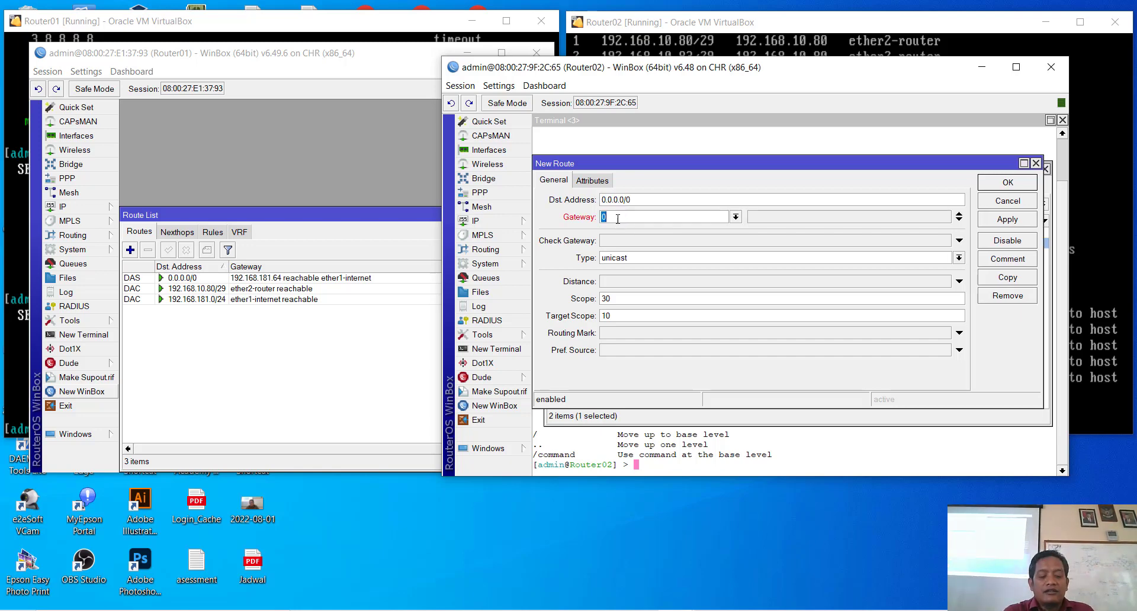
{"action": "type", "text": "92.168"}
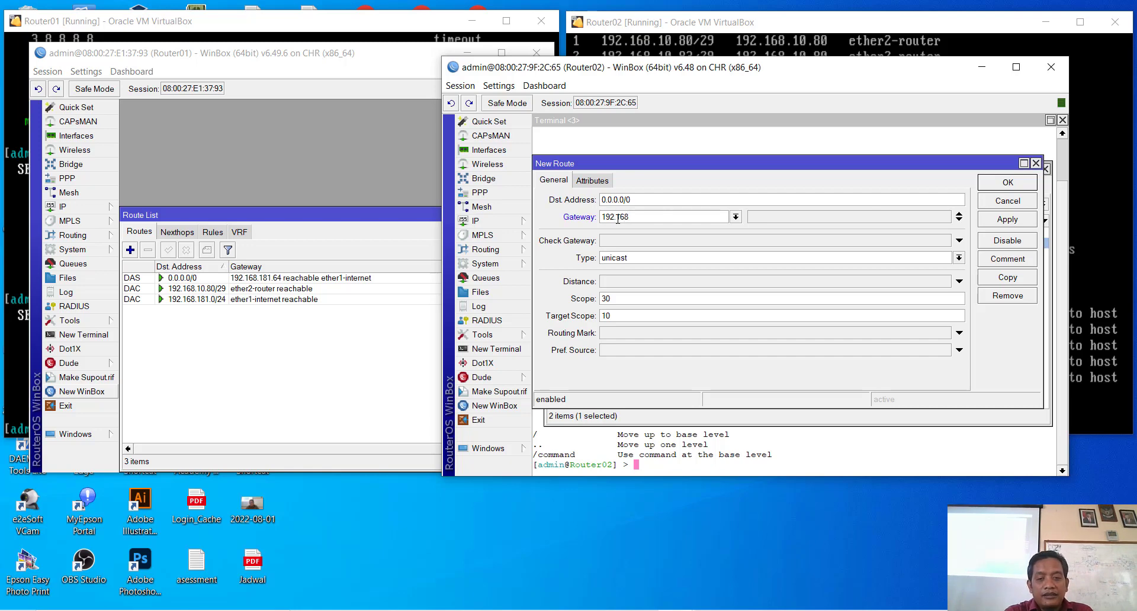
{"action": "type", "text": ".10"}
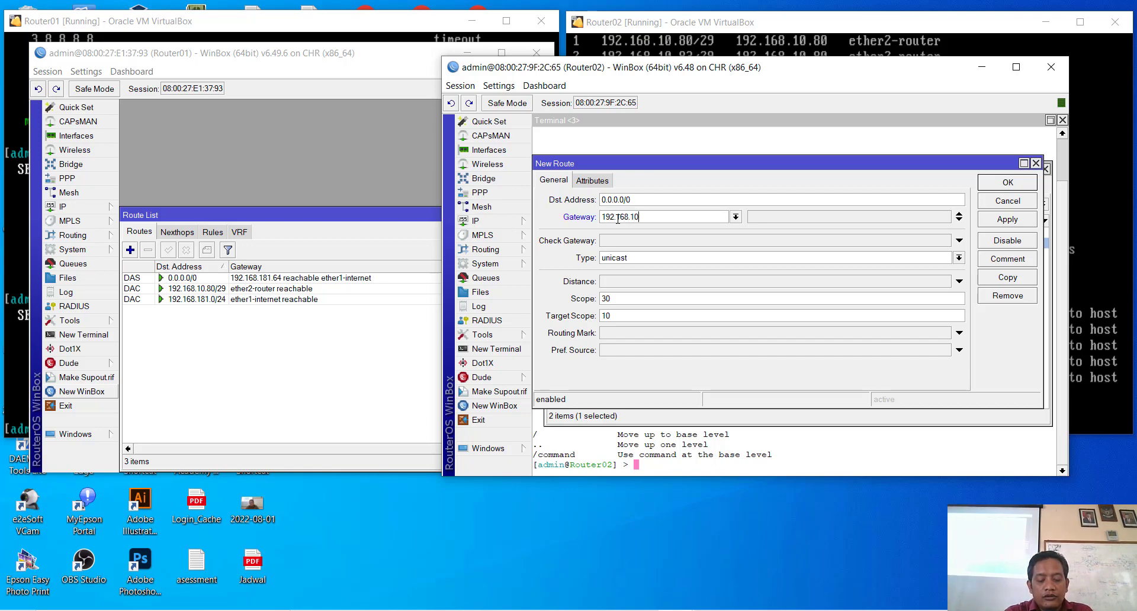
{"action": "type", "text": ".8"}
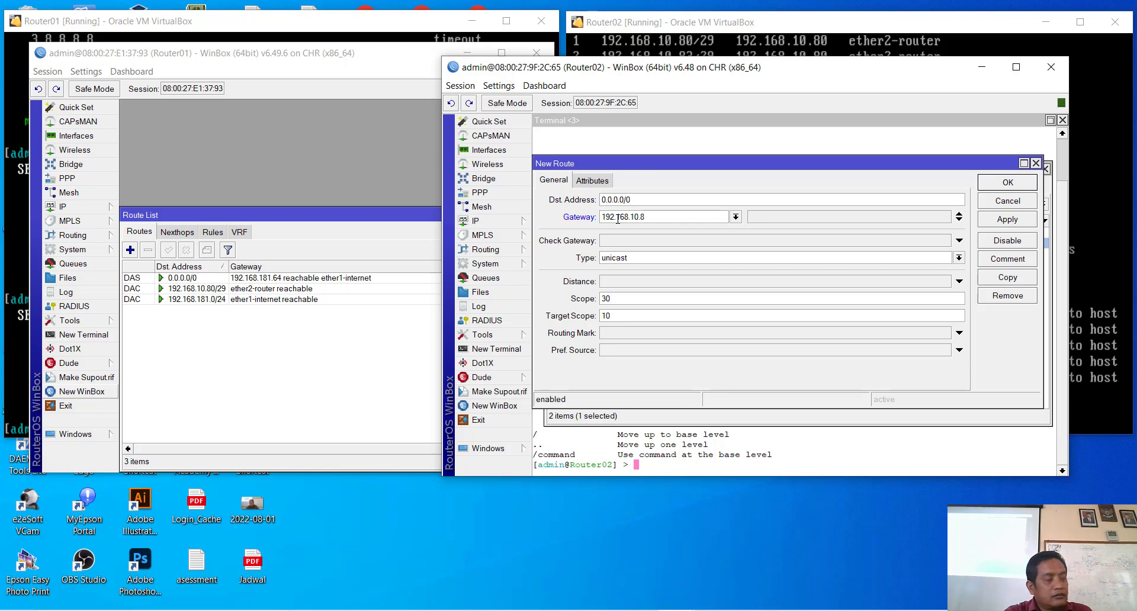
{"action": "type", "text": "1"}
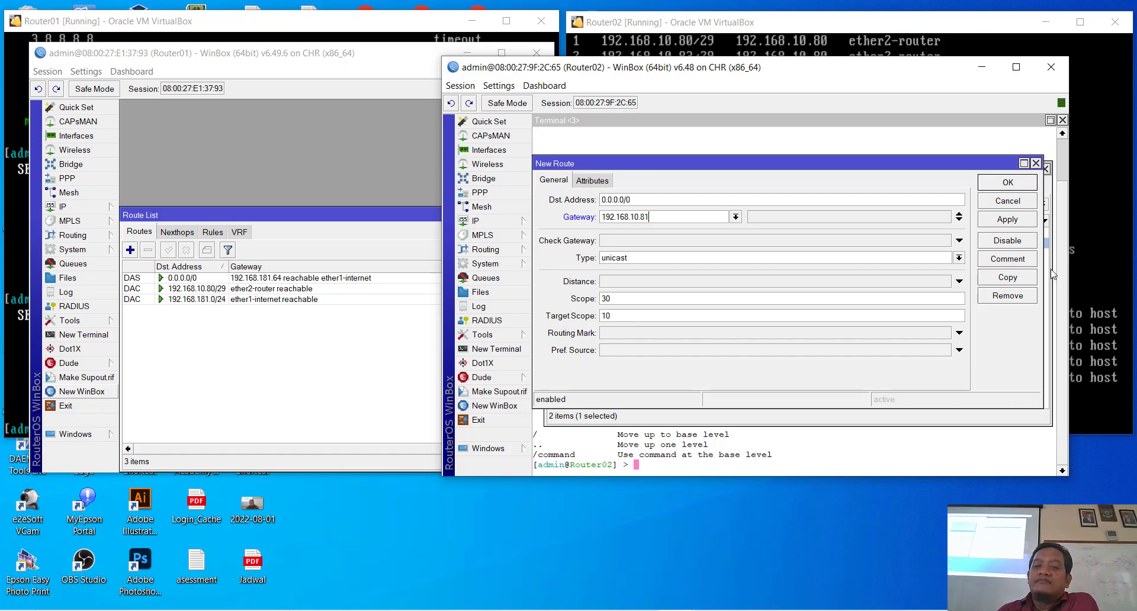
{"action": "left_click", "coordinate": [1025, 220]}
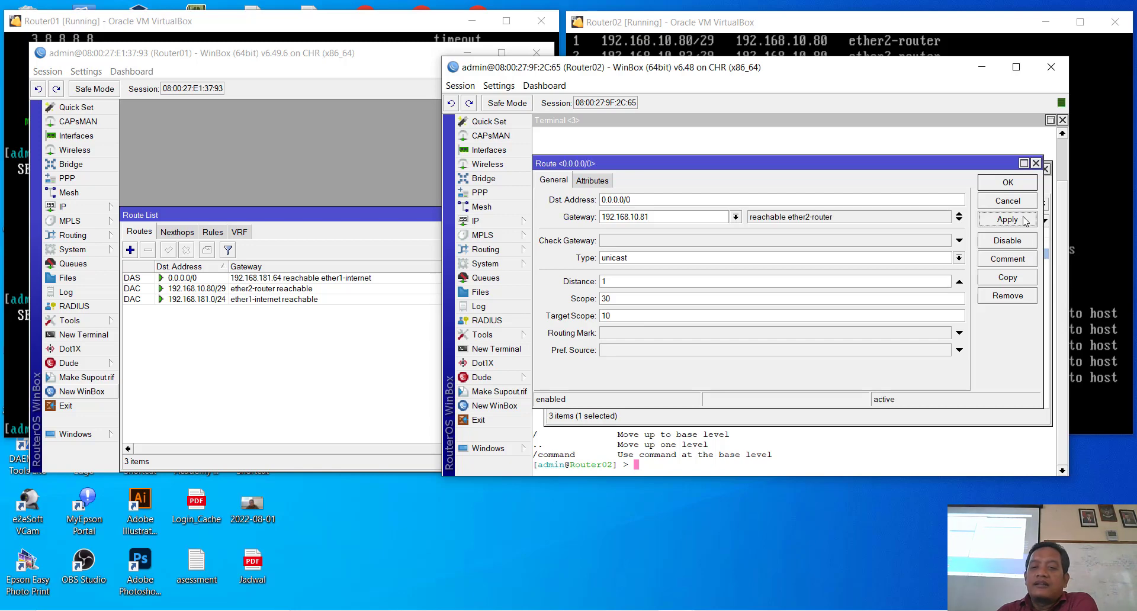
{"action": "left_click", "coordinate": [1020, 186]}
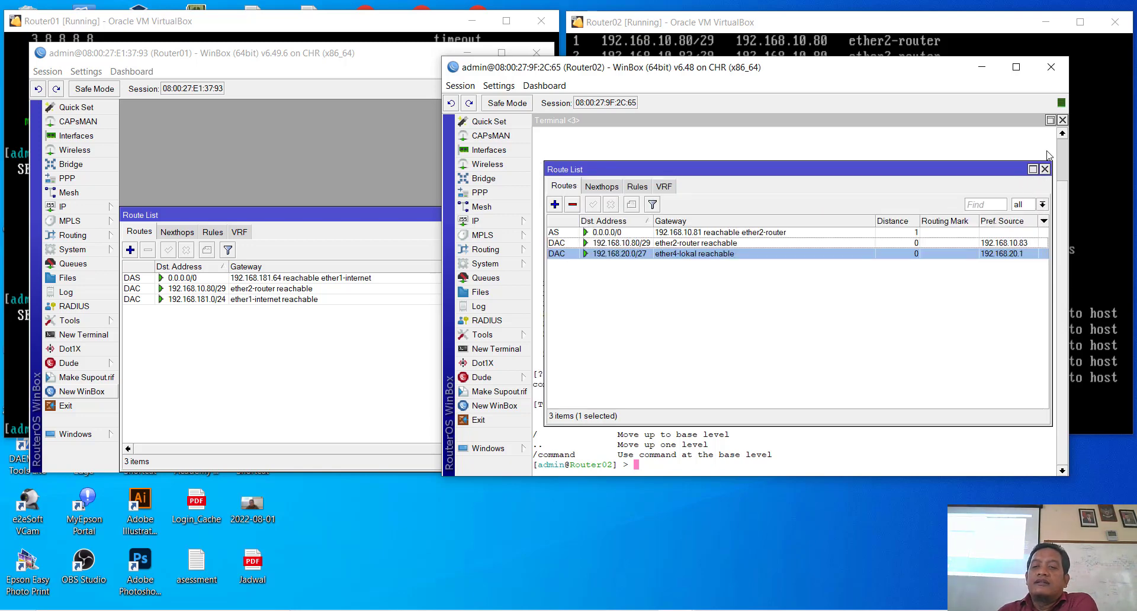
{"action": "left_click", "coordinate": [1045, 170]}
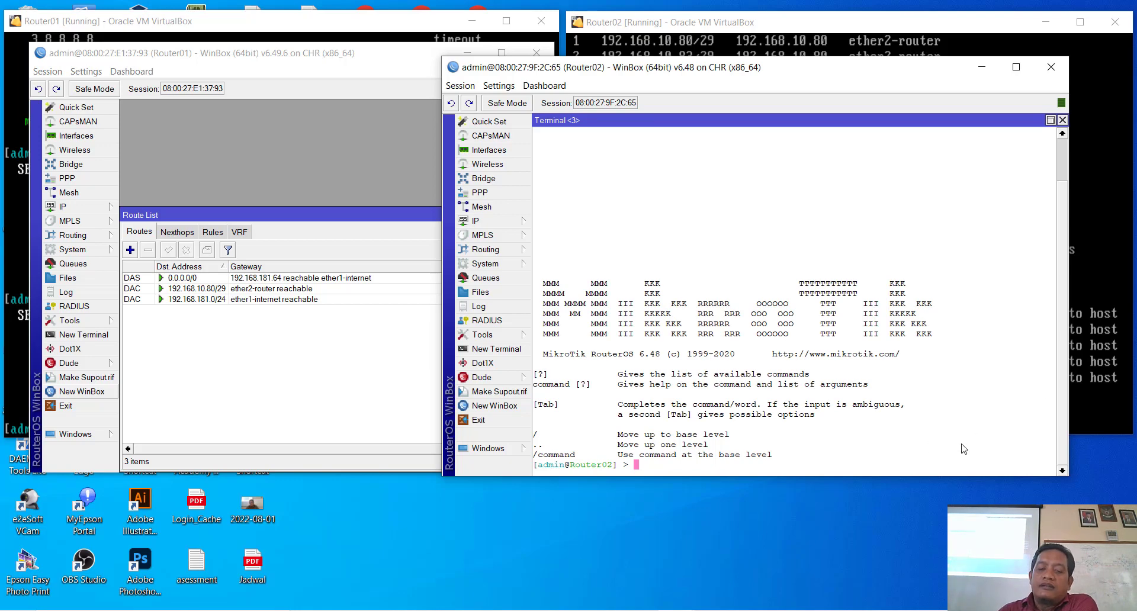
Step: Ping 8.8.8.8 from Router02's terminal, stop it at 100% loss, and switch to Router02's console
{"action": "type", "text": "ping 8.8.8.8"}
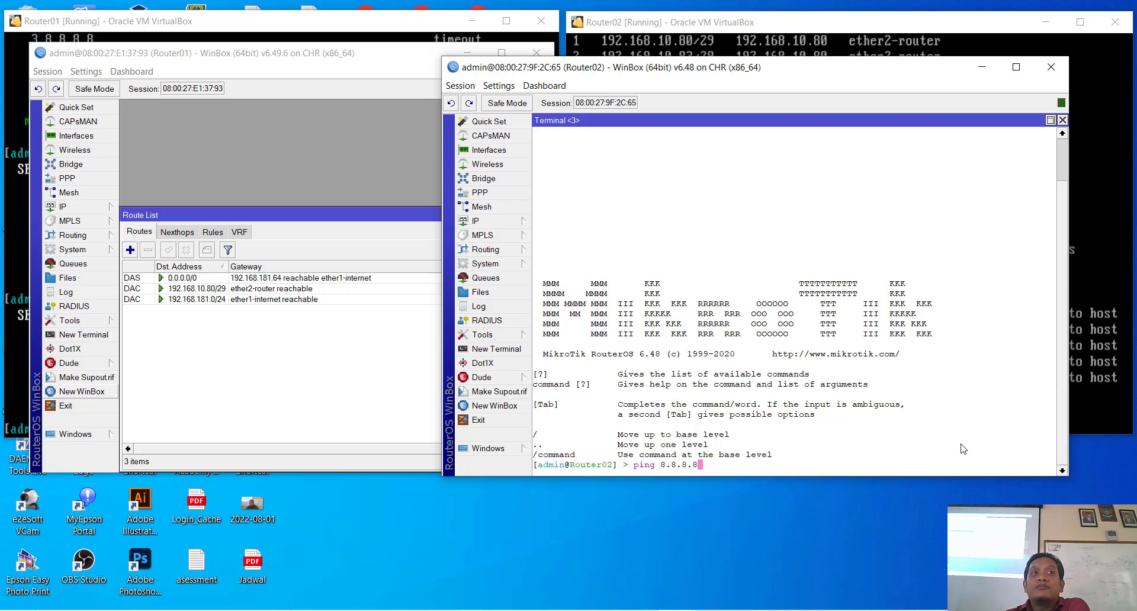
{"action": "key", "text": "Return"}
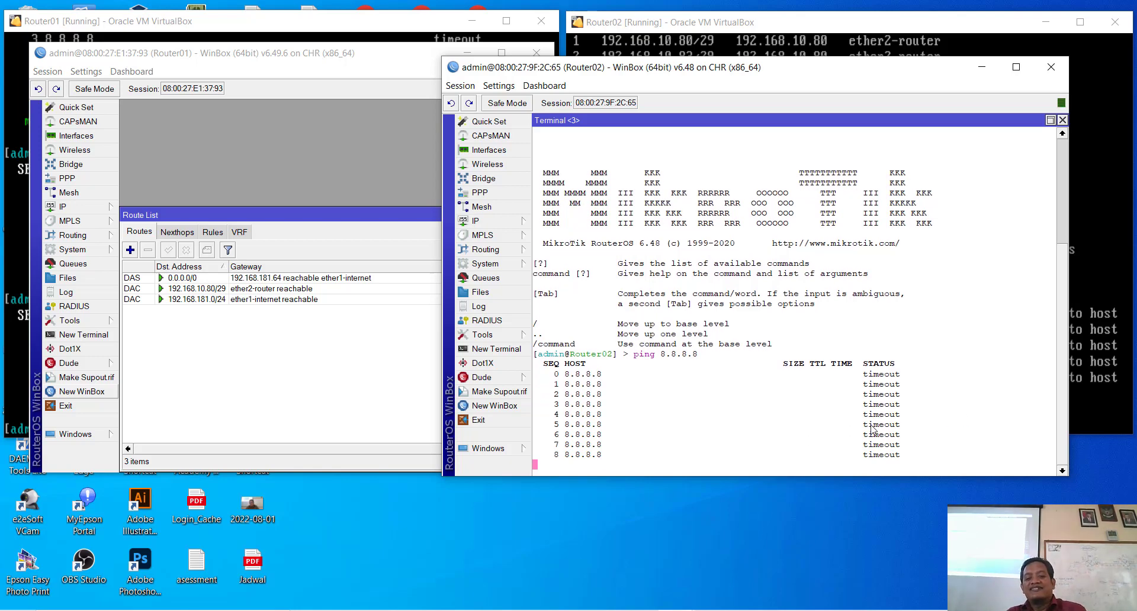
{"action": "key", "text": "ctrl+c"}
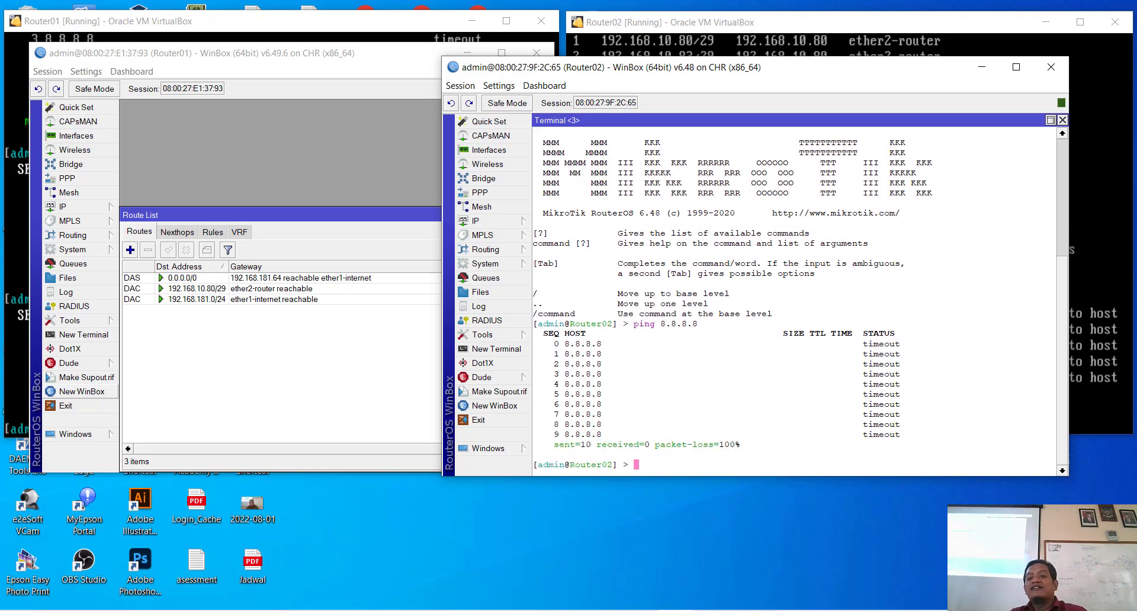
{"action": "key", "text": "alt+Tab"}
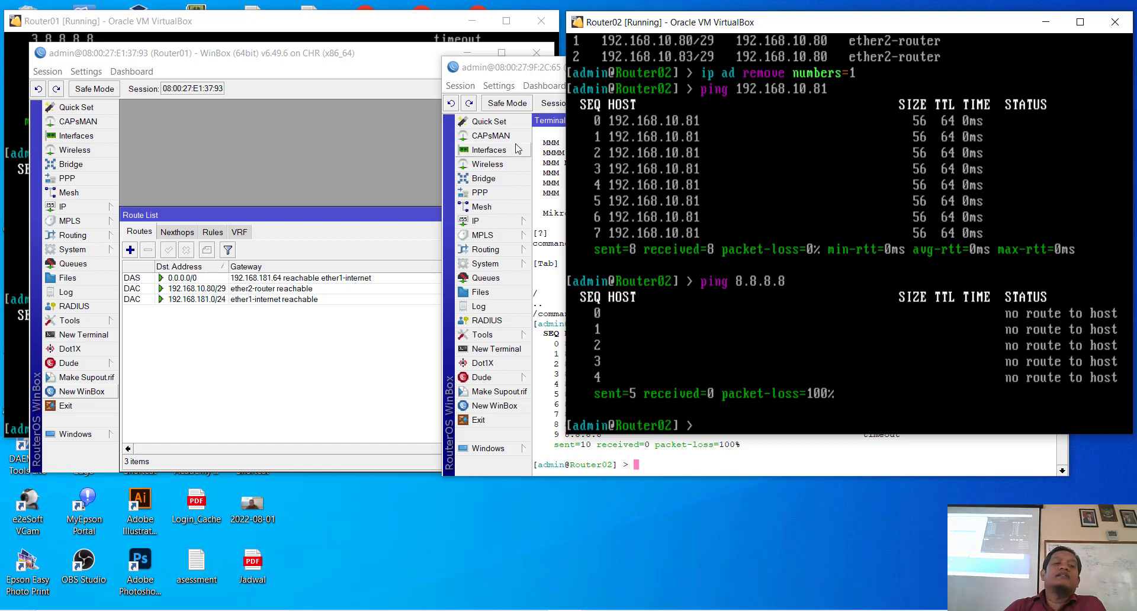
Step: Bring Router01's WinBox session forward and open IP > Firewall to its empty NAT tab
{"action": "left_click", "coordinate": [246, 89]}
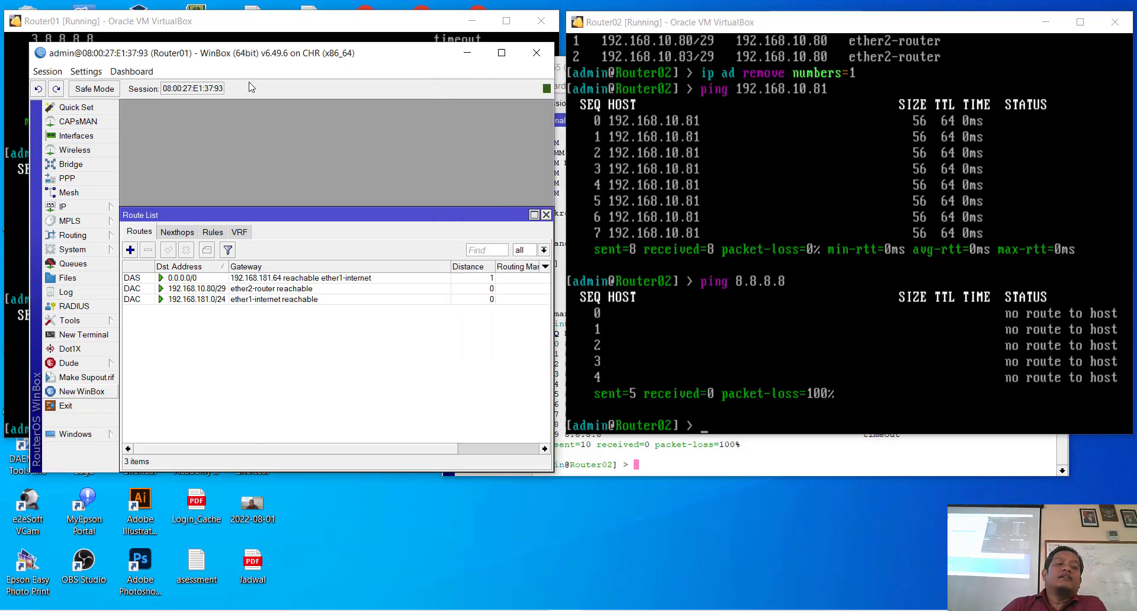
{"action": "left_click", "coordinate": [67, 206]}
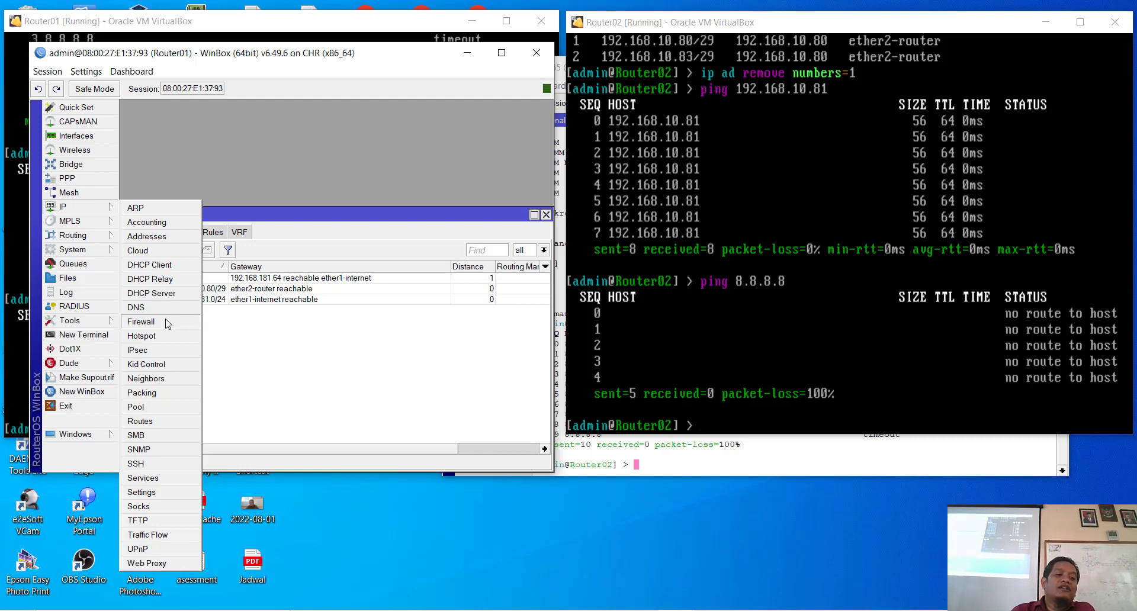
{"action": "left_click", "coordinate": [168, 324]}
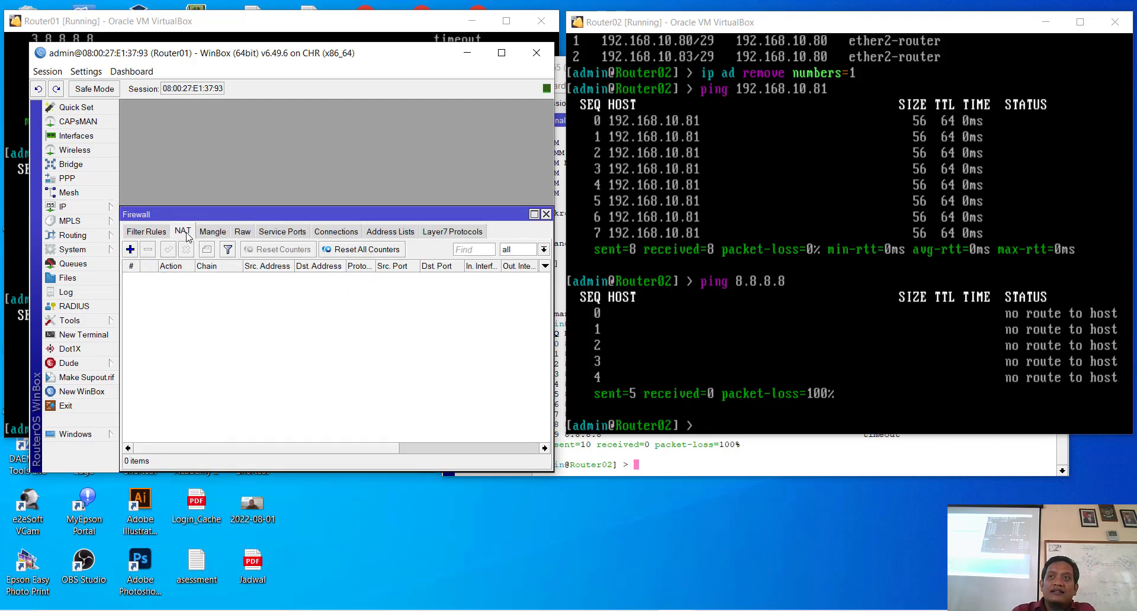
Step: Add a NAT rule with chain srcnat, out interface ether1-internet and action masquerade
{"action": "left_click", "coordinate": [130, 251]}
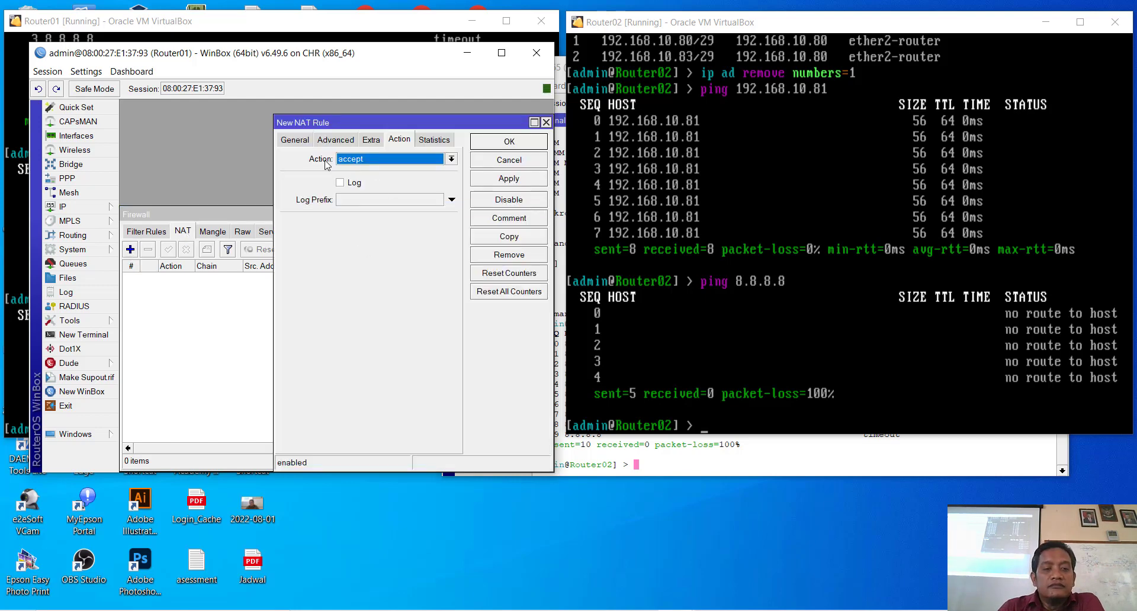
{"action": "left_click", "coordinate": [307, 142]}
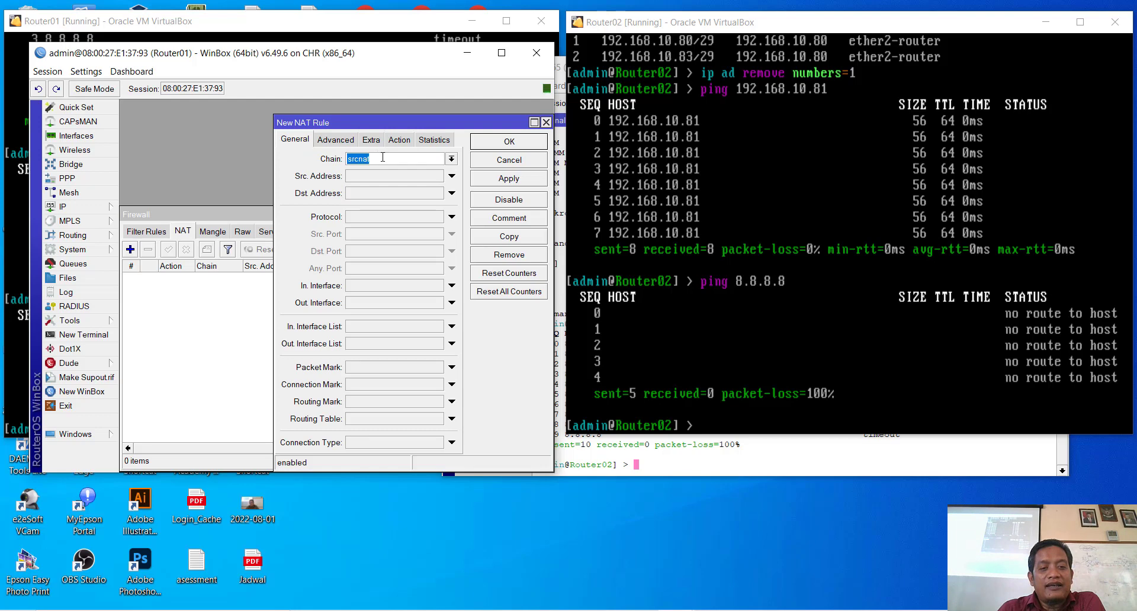
{"action": "type", "text": "srcnat"}
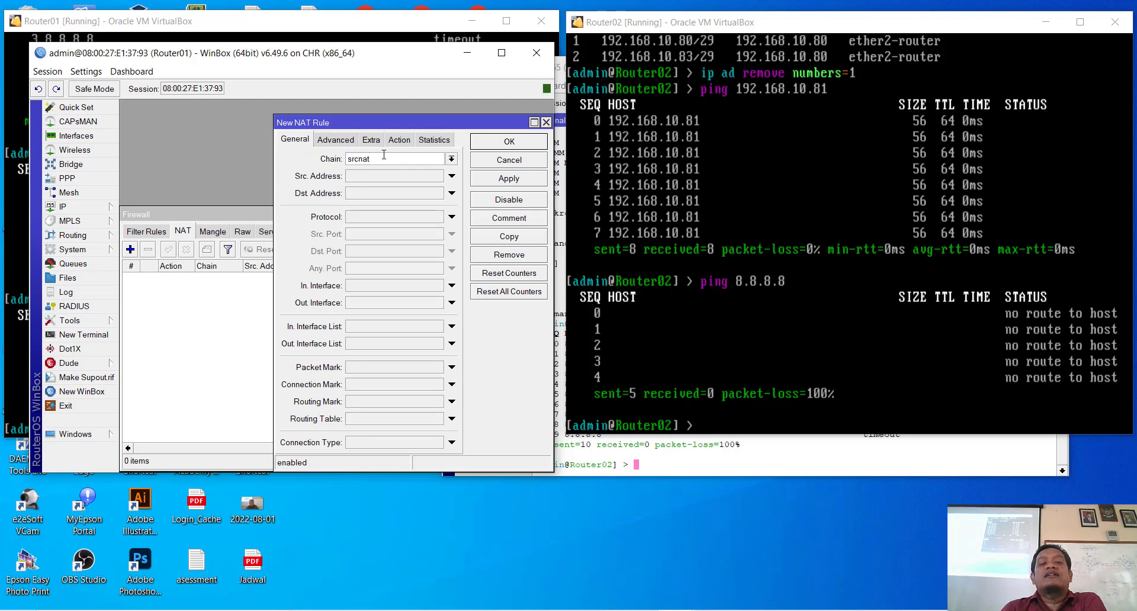
{"action": "left_click", "coordinate": [413, 304]}
{"action": "left_click", "coordinate": [437, 303]}
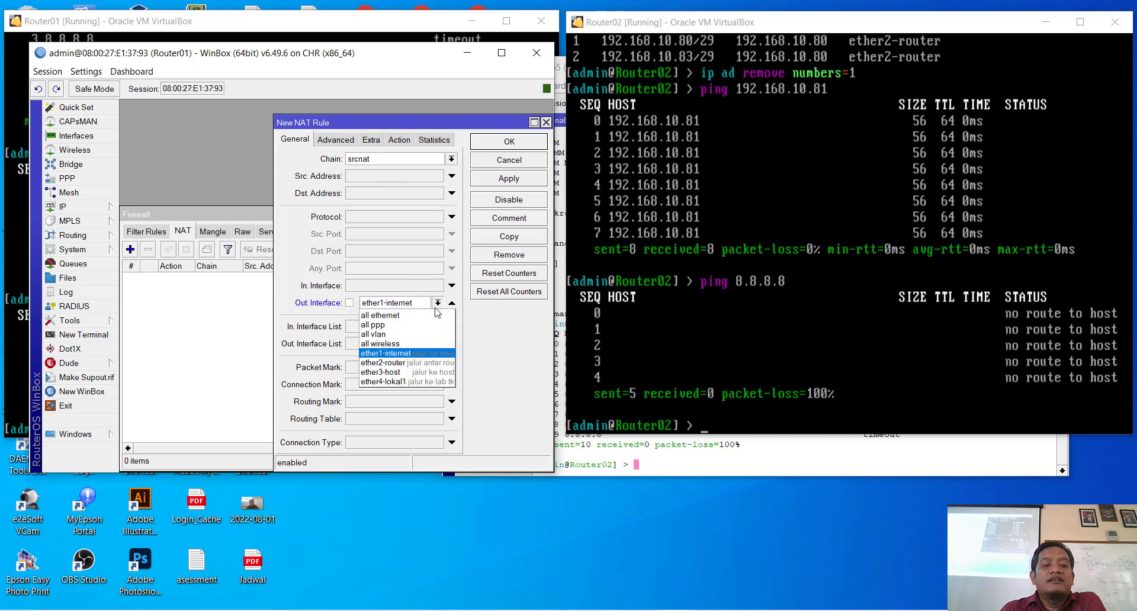
{"action": "left_click", "coordinate": [432, 353]}
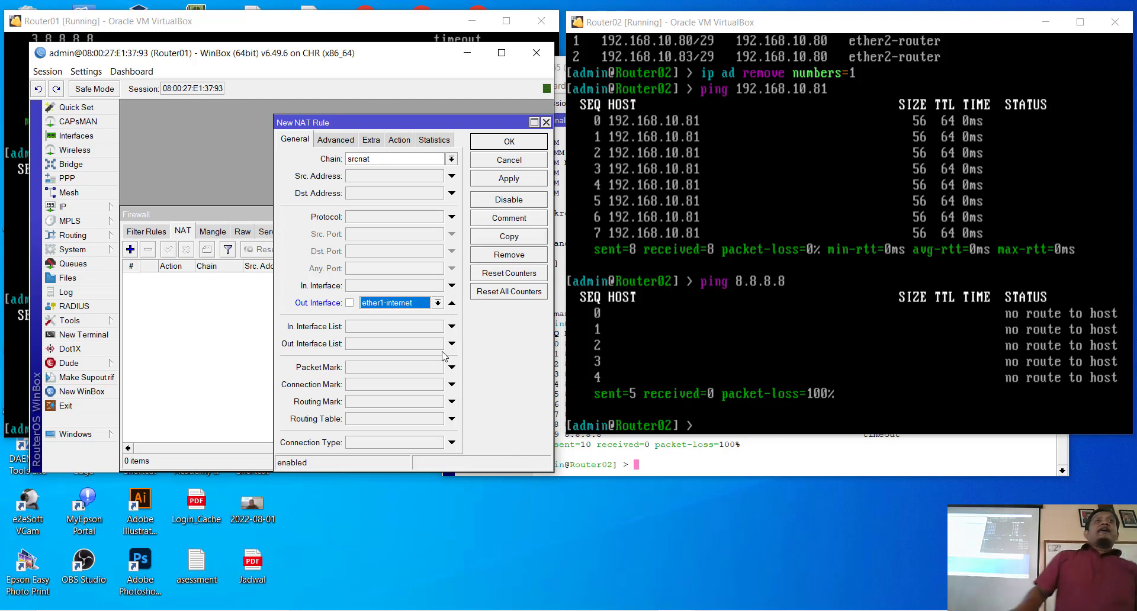
{"action": "left_click", "coordinate": [398, 140]}
{"action": "left_click", "coordinate": [394, 160]}
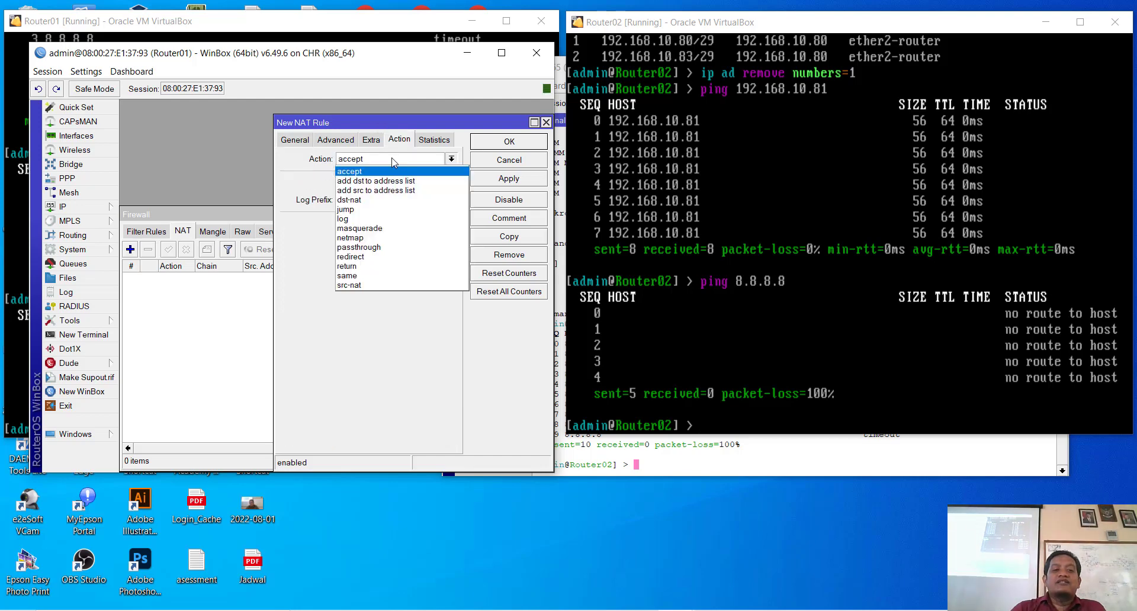
{"action": "left_click", "coordinate": [394, 229]}
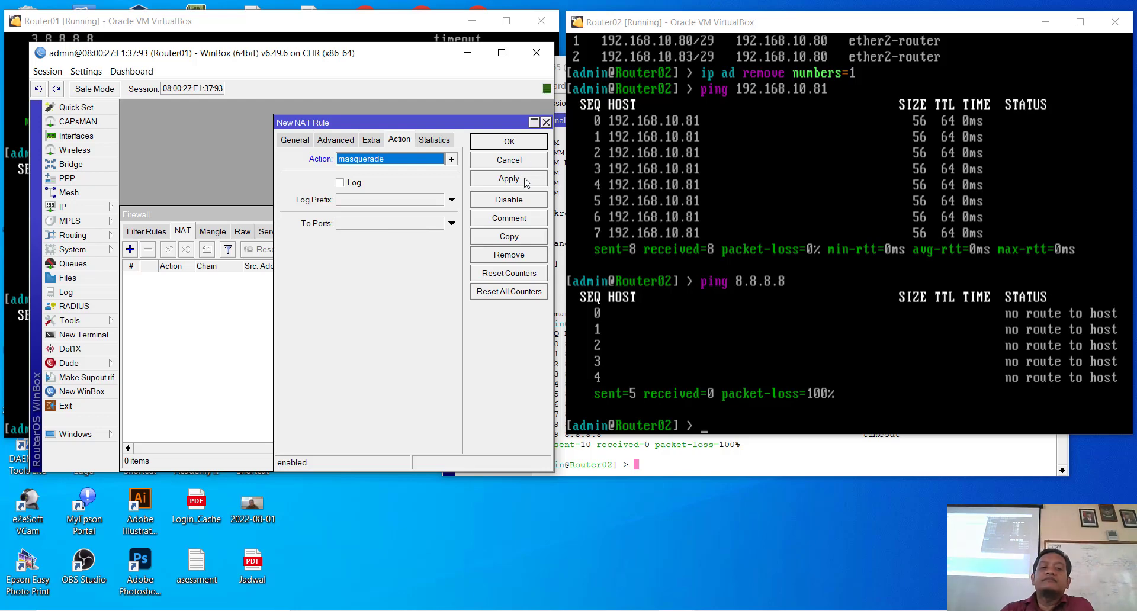
{"action": "left_click", "coordinate": [522, 146]}
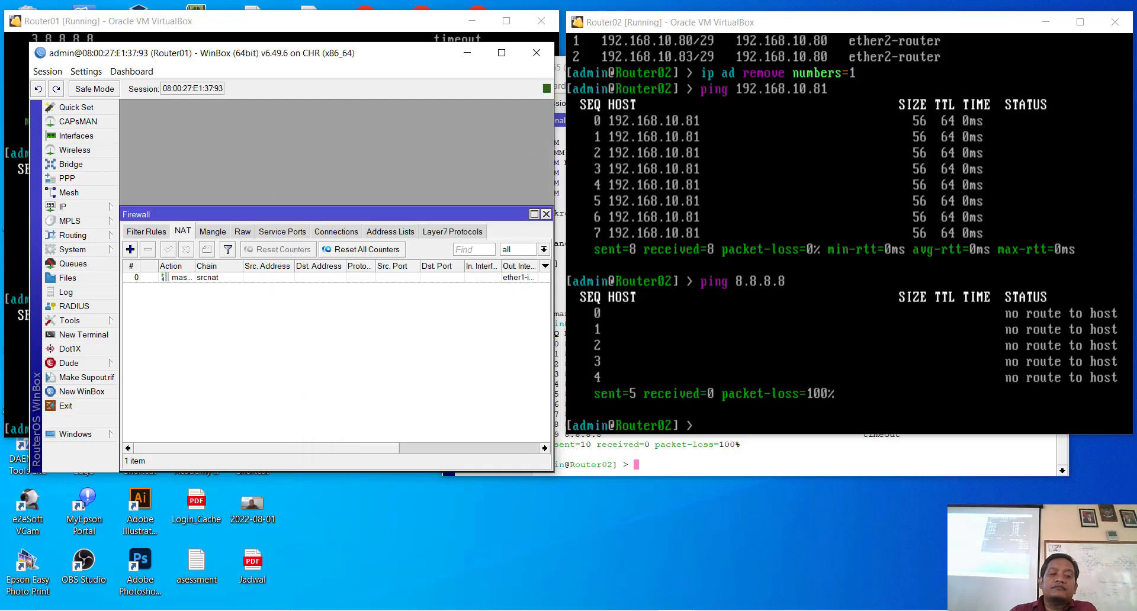
{"action": "left_click", "coordinate": [711, 237]}
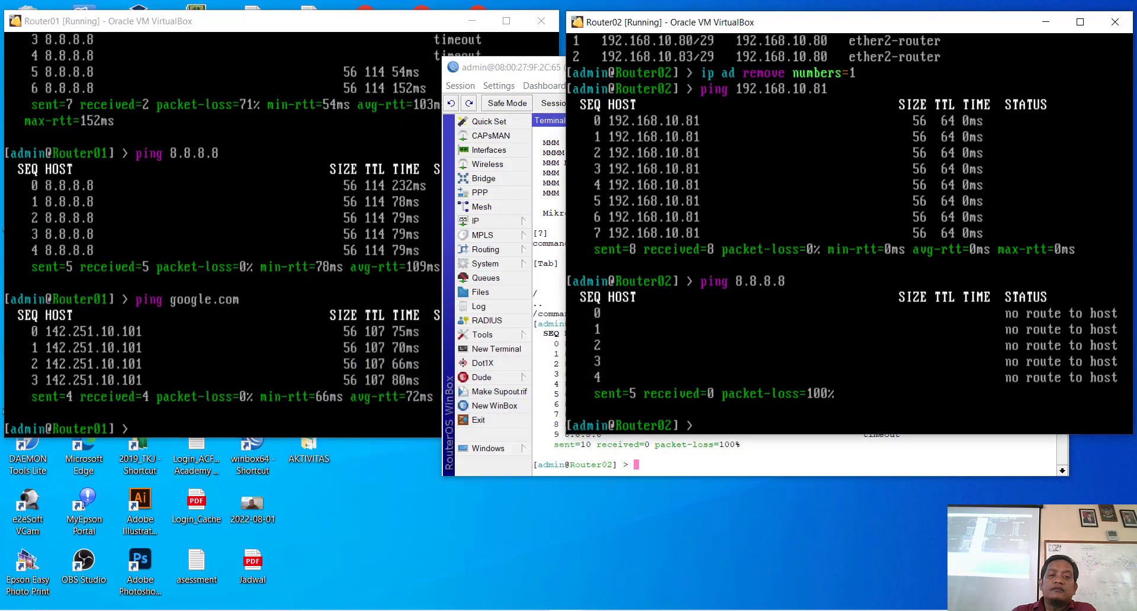
Step: Rerun ping 8.8.8.8 in Router02's terminal, now replying, then restore Router01's Firewall window
{"action": "left_click", "coordinate": [467, 53]}
{"action": "left_click", "coordinate": [511, 74]}
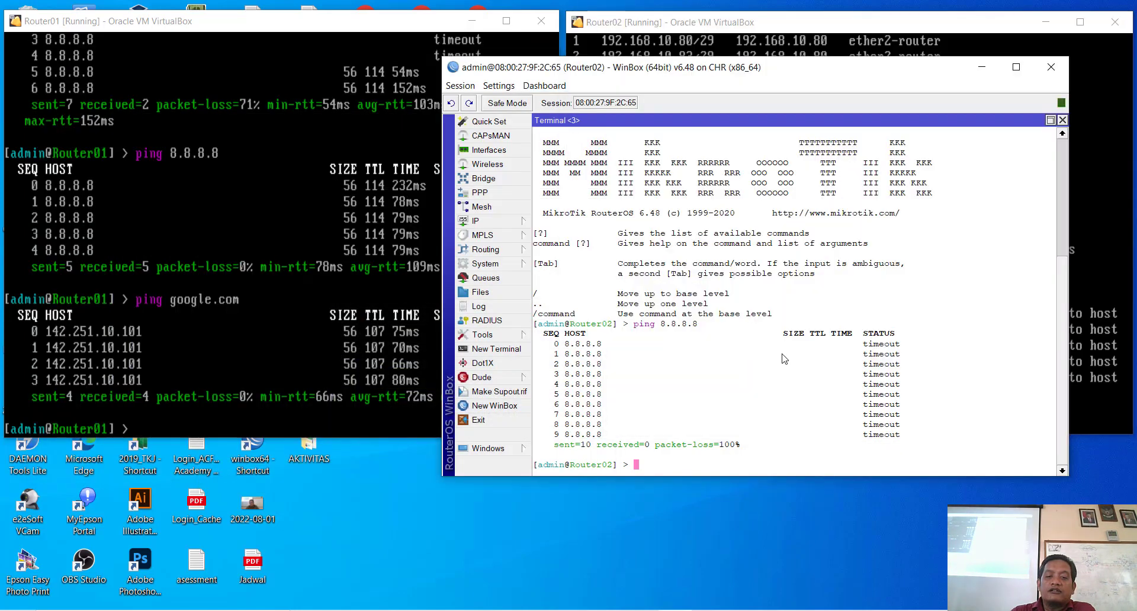
{"action": "key", "text": "Up"}
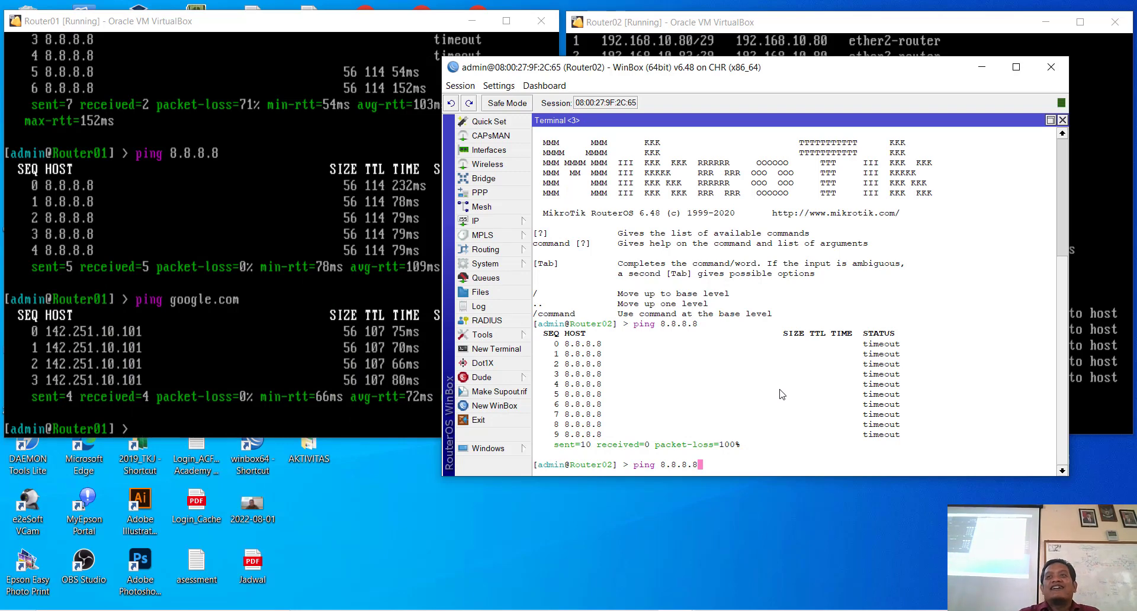
{"action": "key", "text": "Return"}
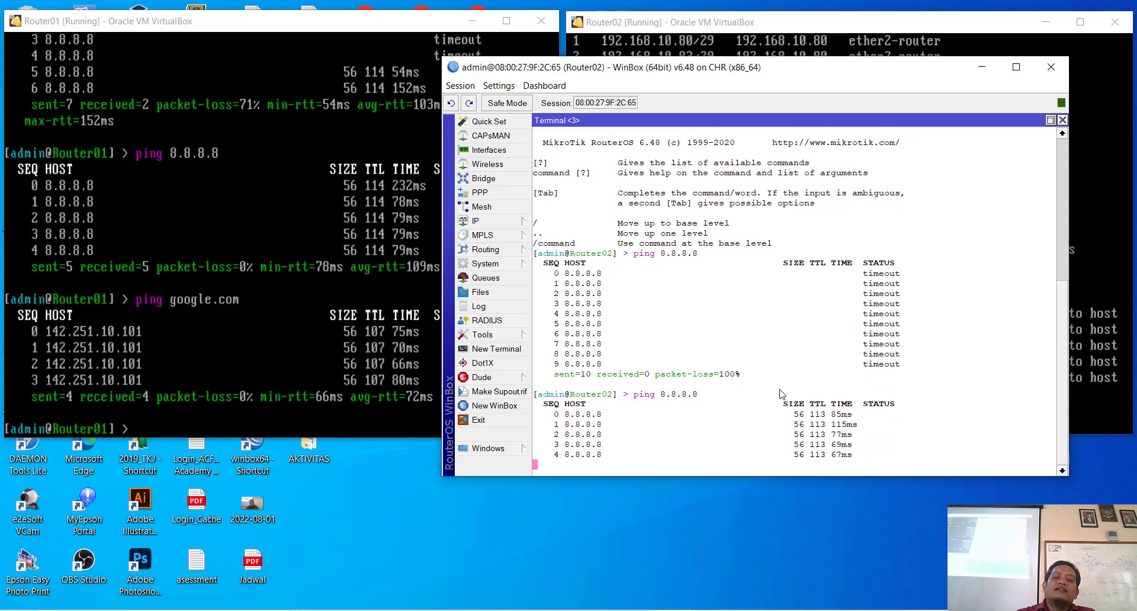
{"action": "left_click_drag", "start_coordinate": [808, 69], "coordinate": [911, 84]}
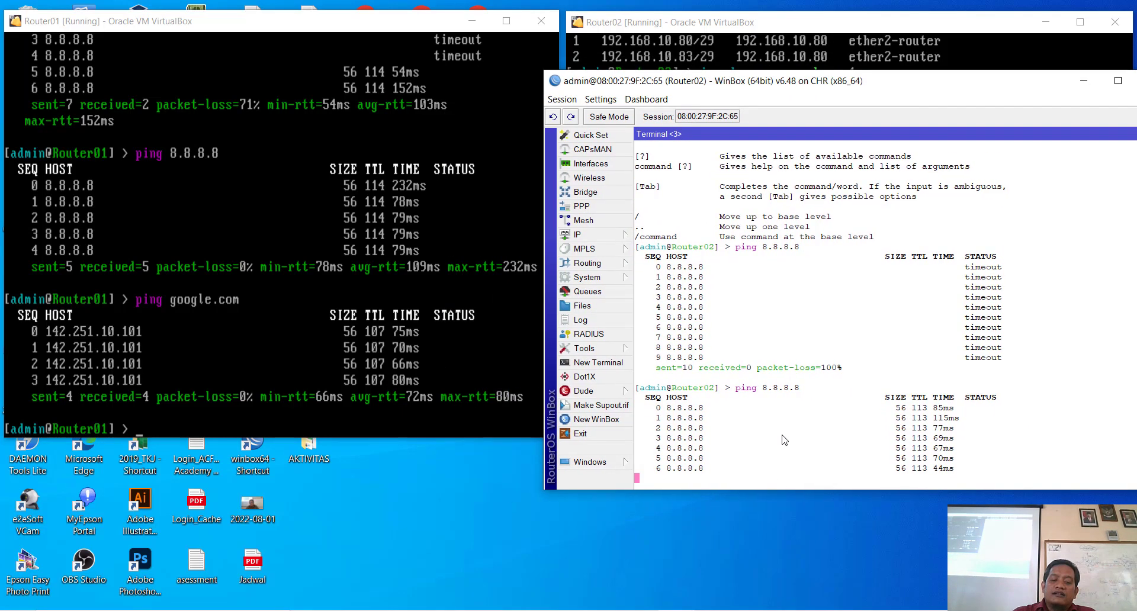
{"action": "mouse_move", "coordinate": [690, 607]}
{"action": "left_click", "coordinate": [615, 574]}
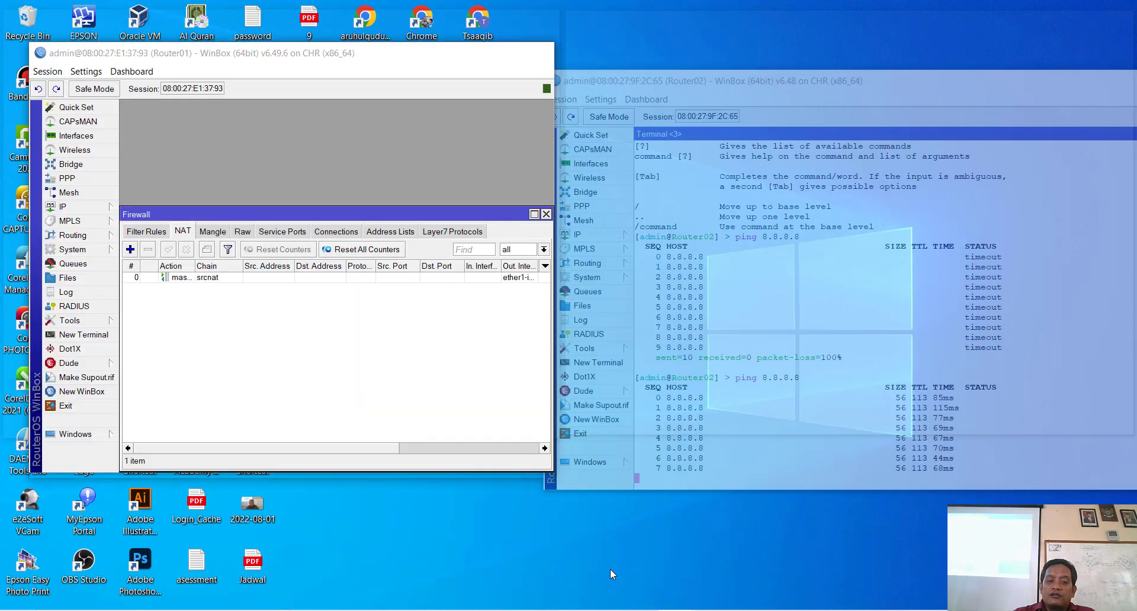
Step: Ping google.com from a new Router01 terminal with 0% loss, then stop Router02's 8.8.8.8 ping
{"action": "left_click", "coordinate": [83, 335]}
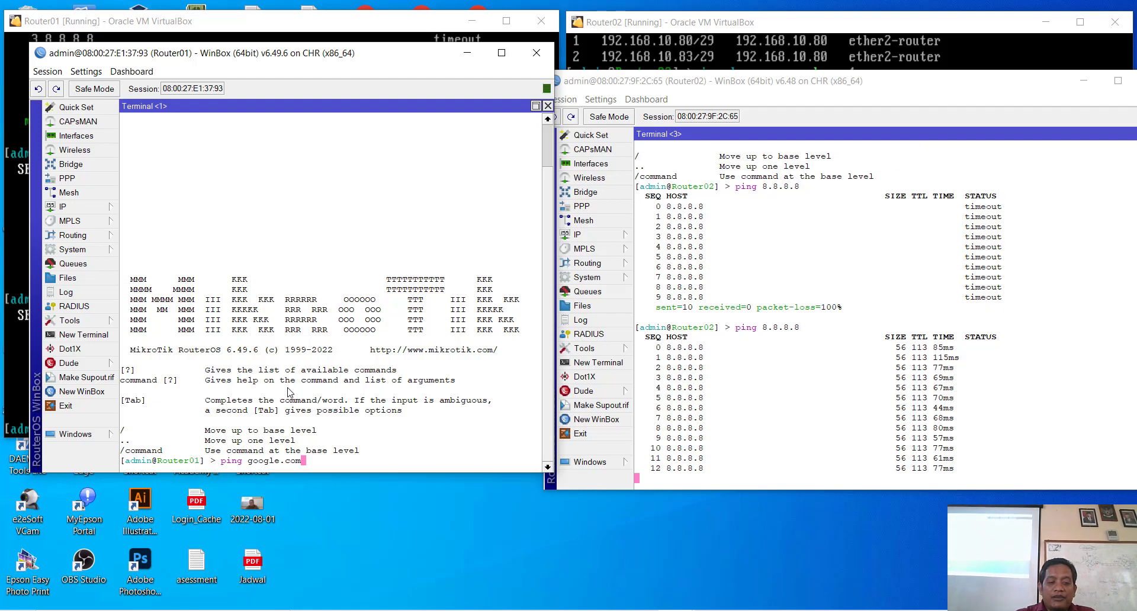
{"action": "key", "text": "Return"}
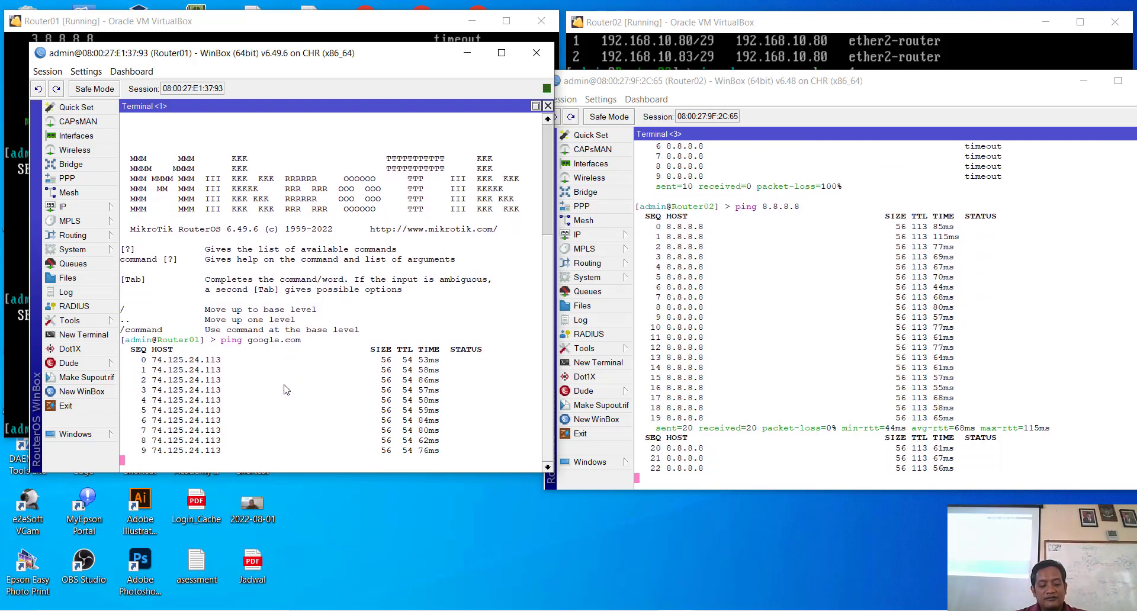
{"action": "left_click", "coordinate": [814, 449]}
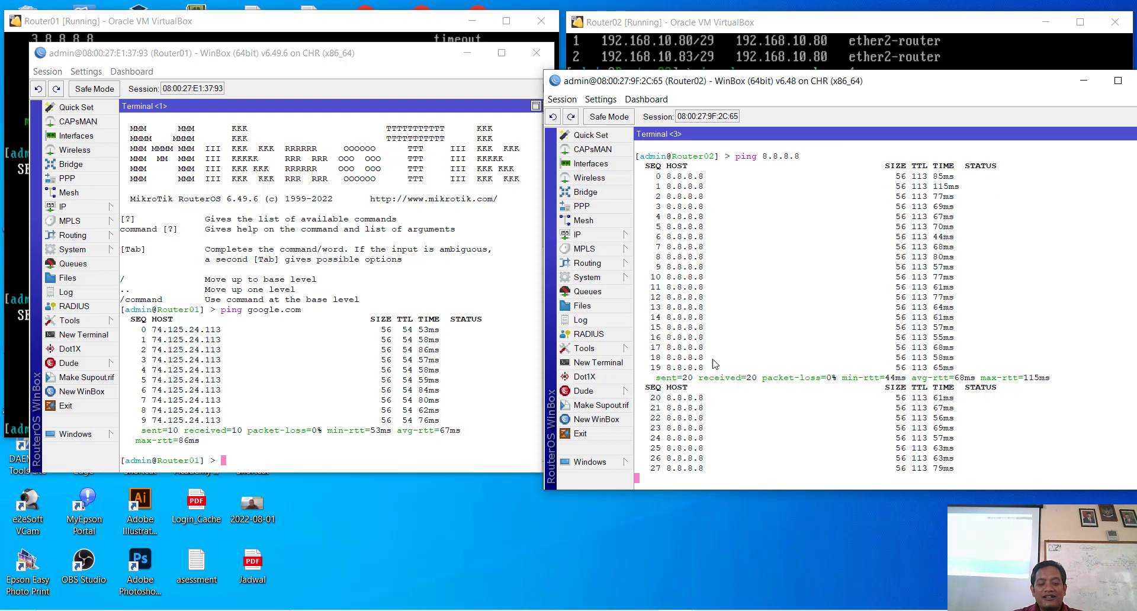
{"action": "key", "text": "ctrl+c"}
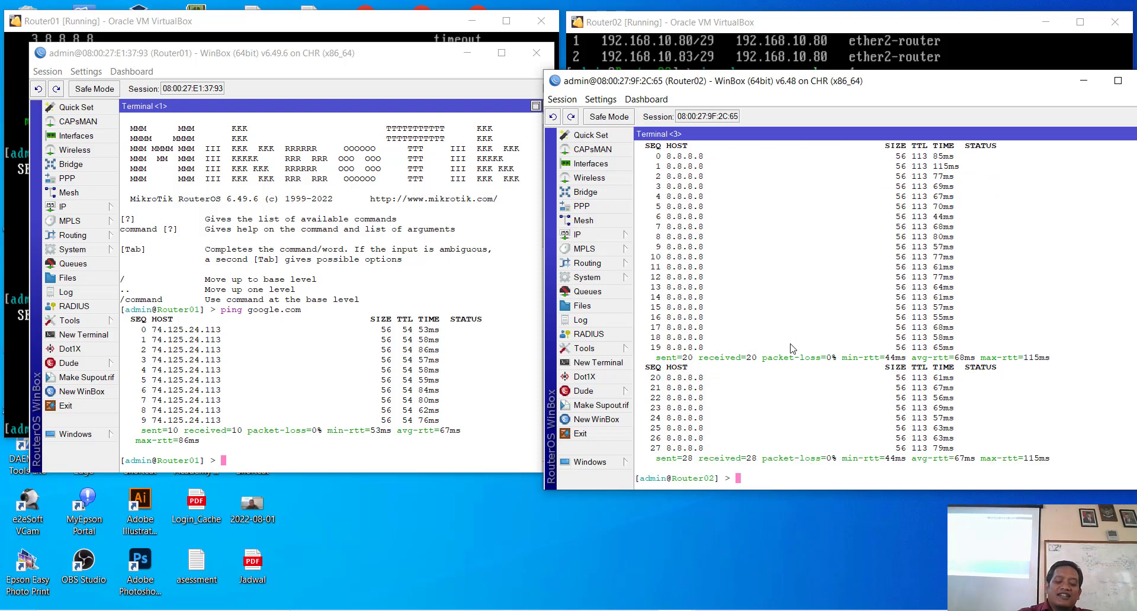
Step: Ping google.com from Router02, which fails to resolve, then ping 74.125.24.113 directly
{"action": "type", "text": "ping "}
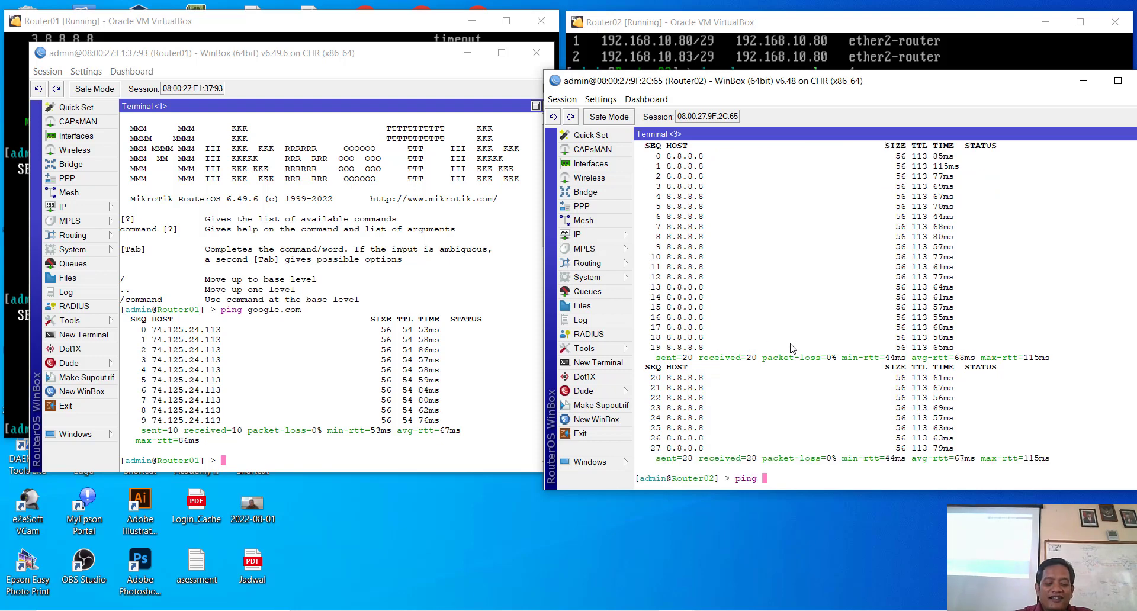
{"action": "type", "text": "google."}
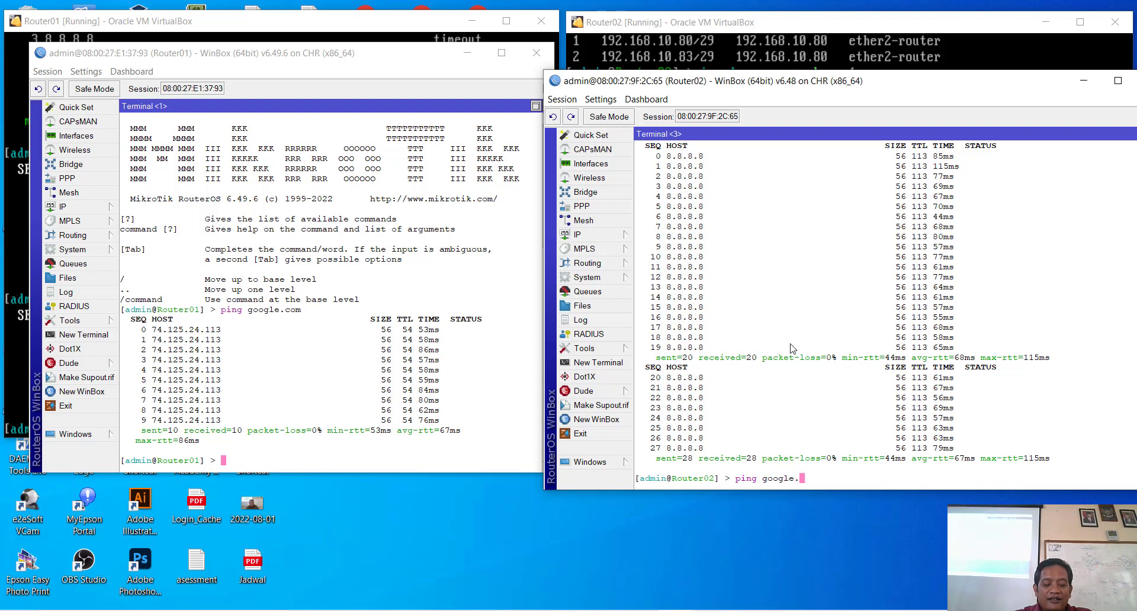
{"action": "type", "text": "com"}
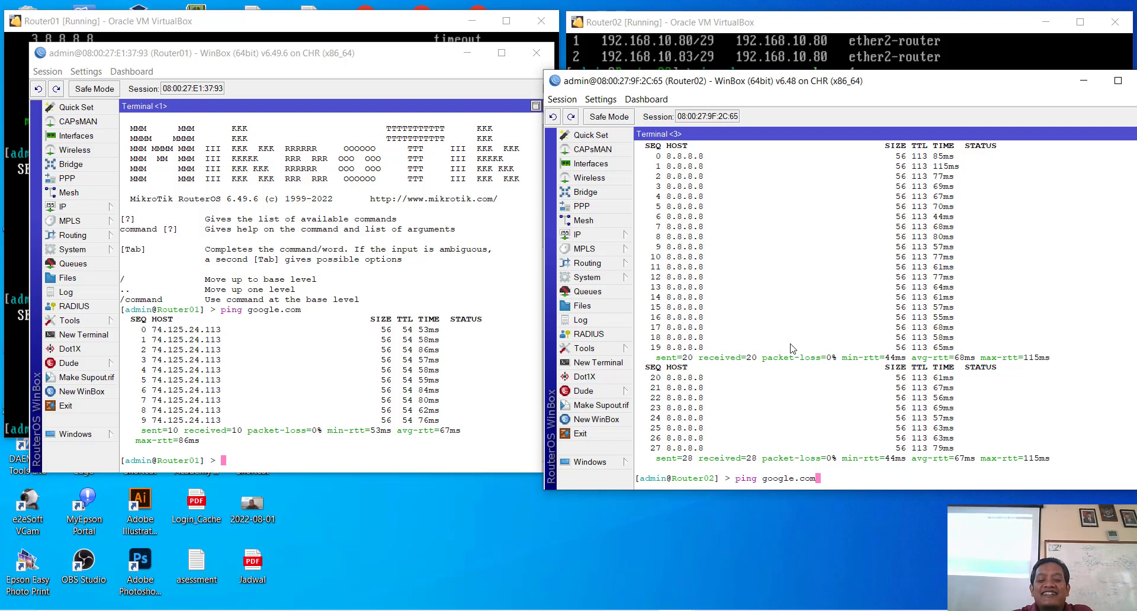
{"action": "key", "text": "Return"}
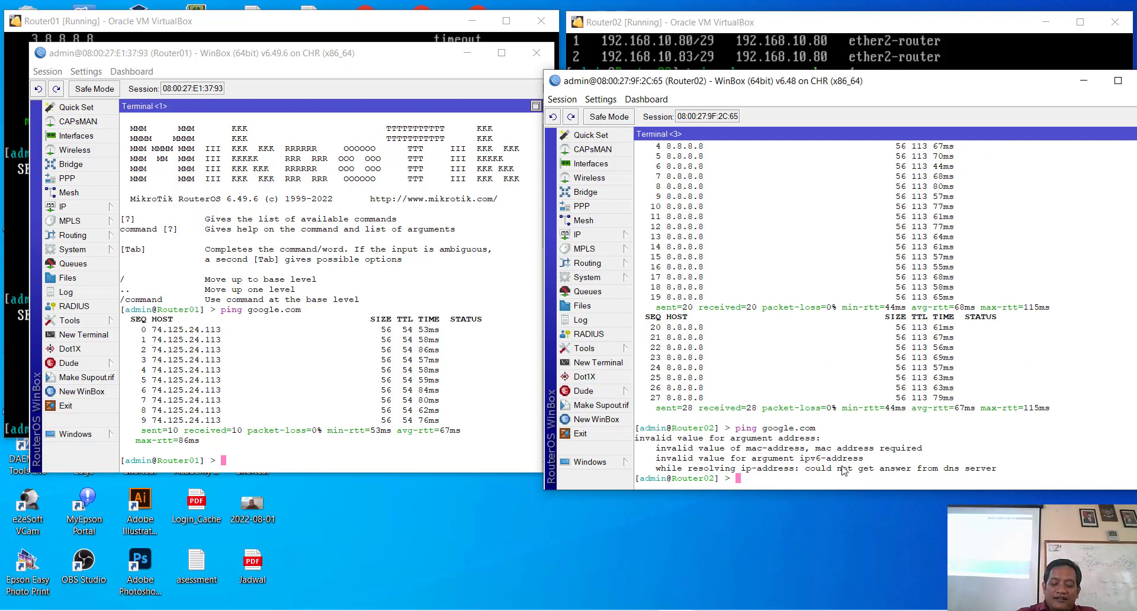
{"action": "type", "text": "ping "}
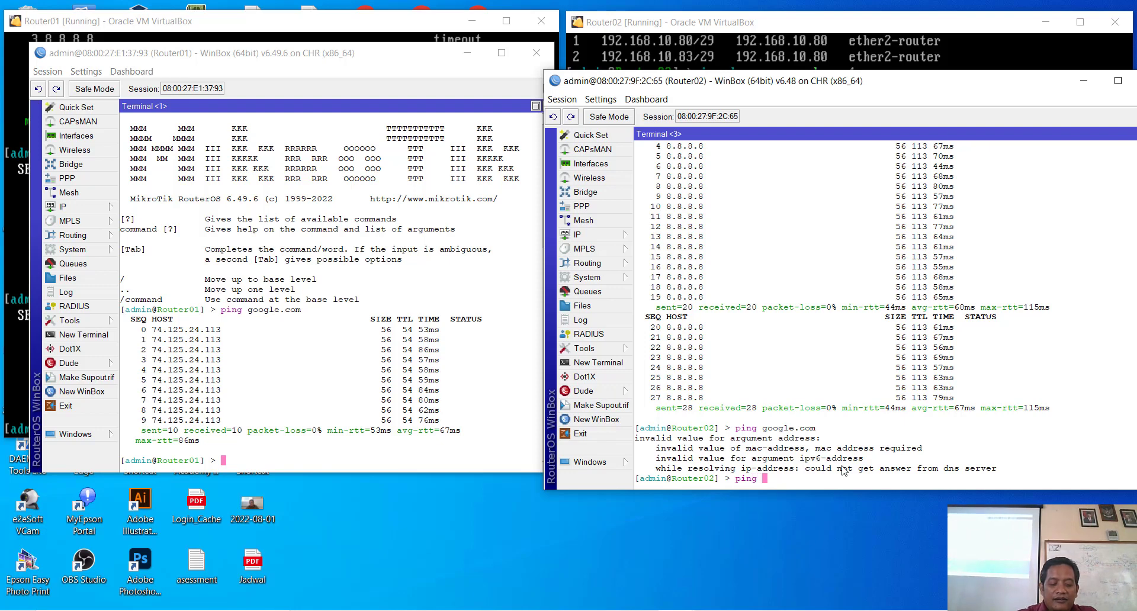
{"action": "type", "text": "74."}
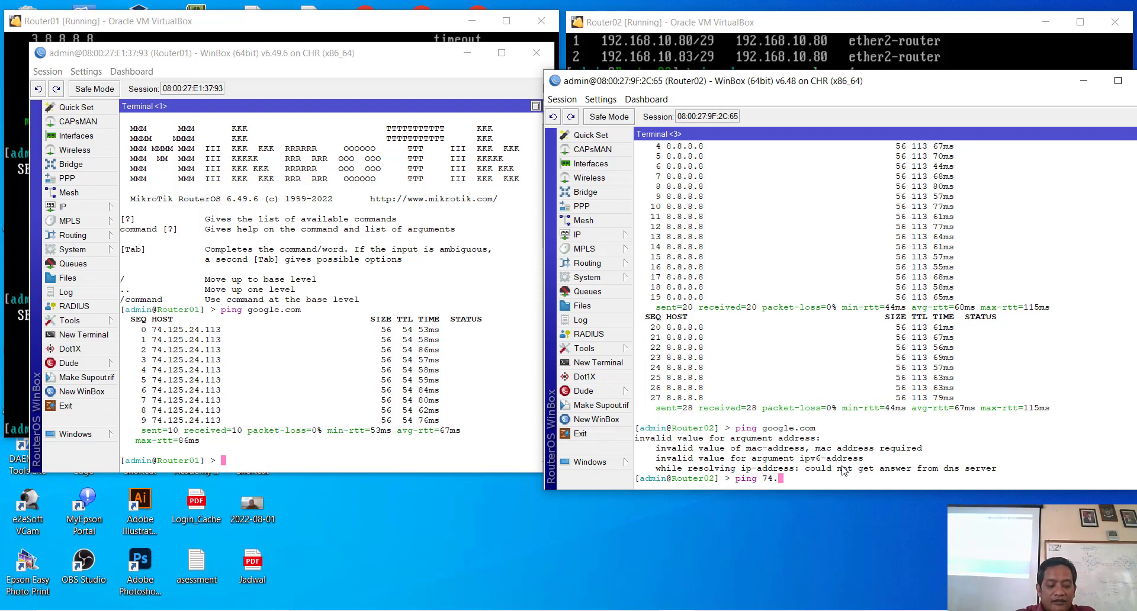
{"action": "type", "text": "125."}
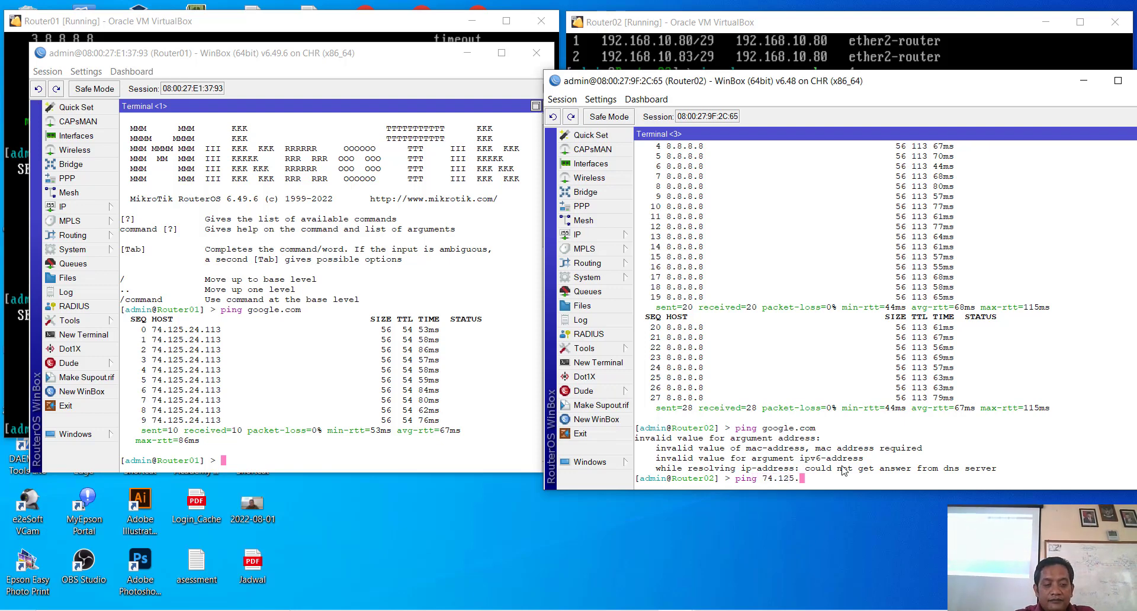
{"action": "type", "text": "24"}
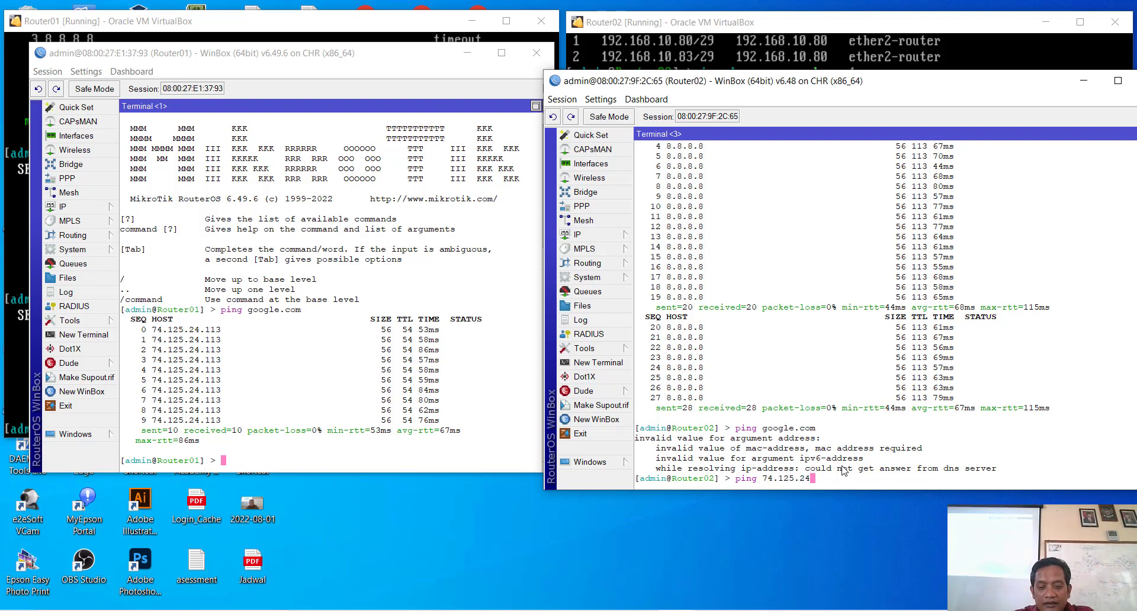
{"action": "type", "text": ".113"}
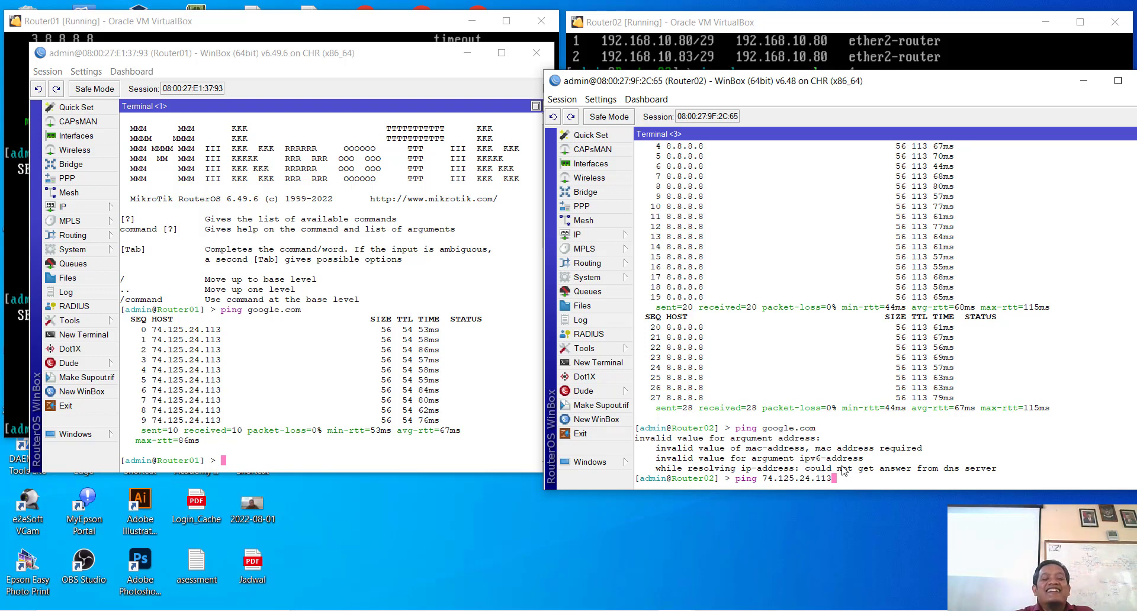
{"action": "key", "text": "Return"}
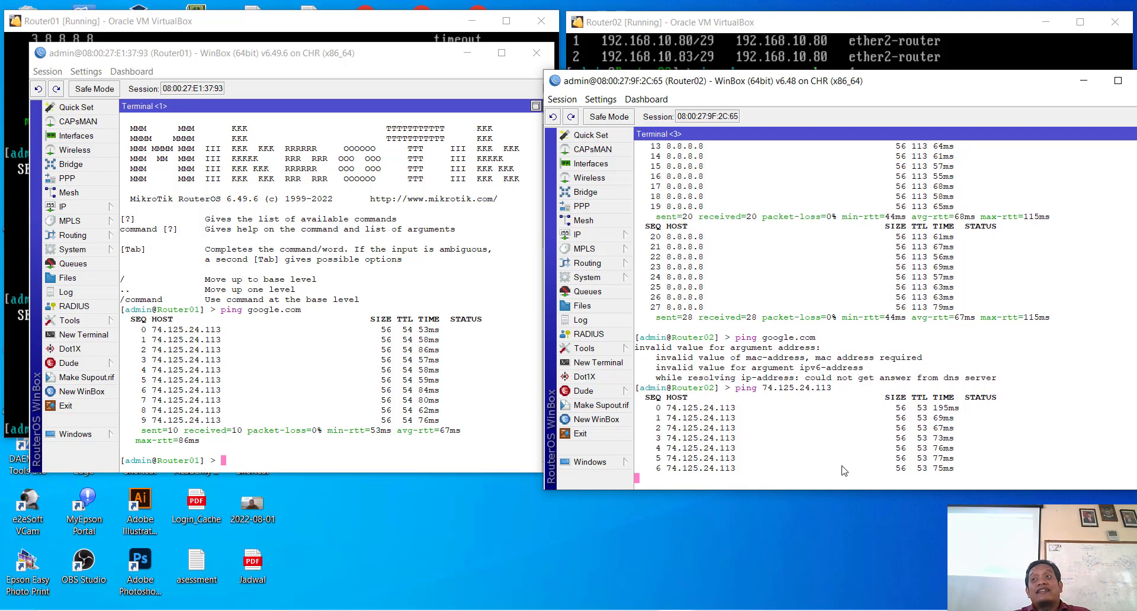
Step: Stop Router02's ping to 74.125.24.113 and show its summary: 9 of 9 received, 0% loss
{"action": "key", "text": "ctrl+c"}
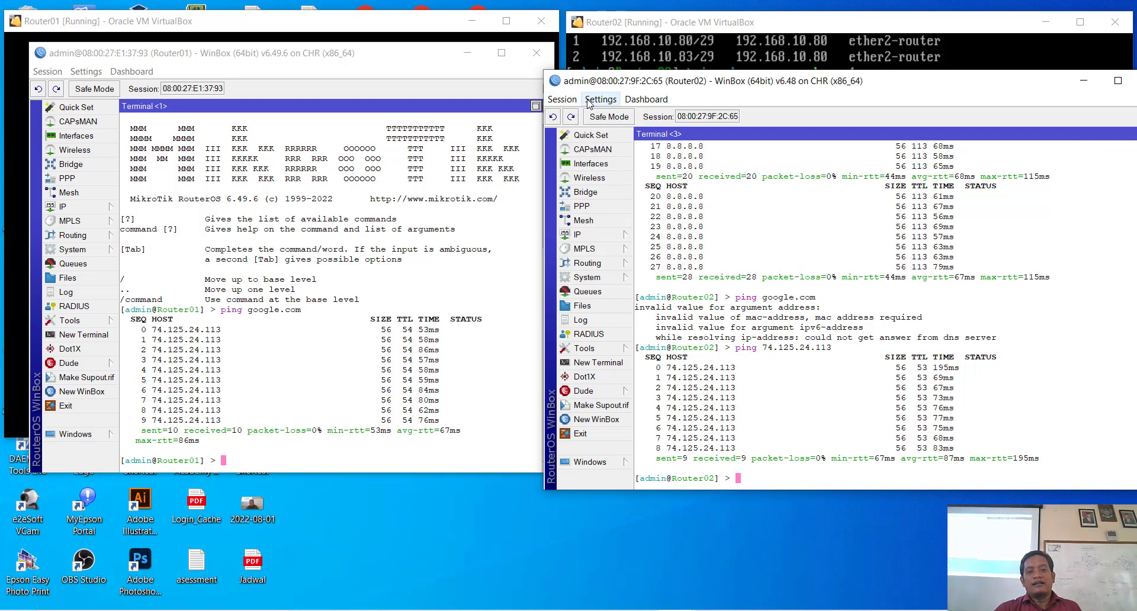
Step: Open Router02's DHCP Server list, back out of a manual add, and launch DHCP Setup
{"action": "left_click", "coordinate": [604, 234]}
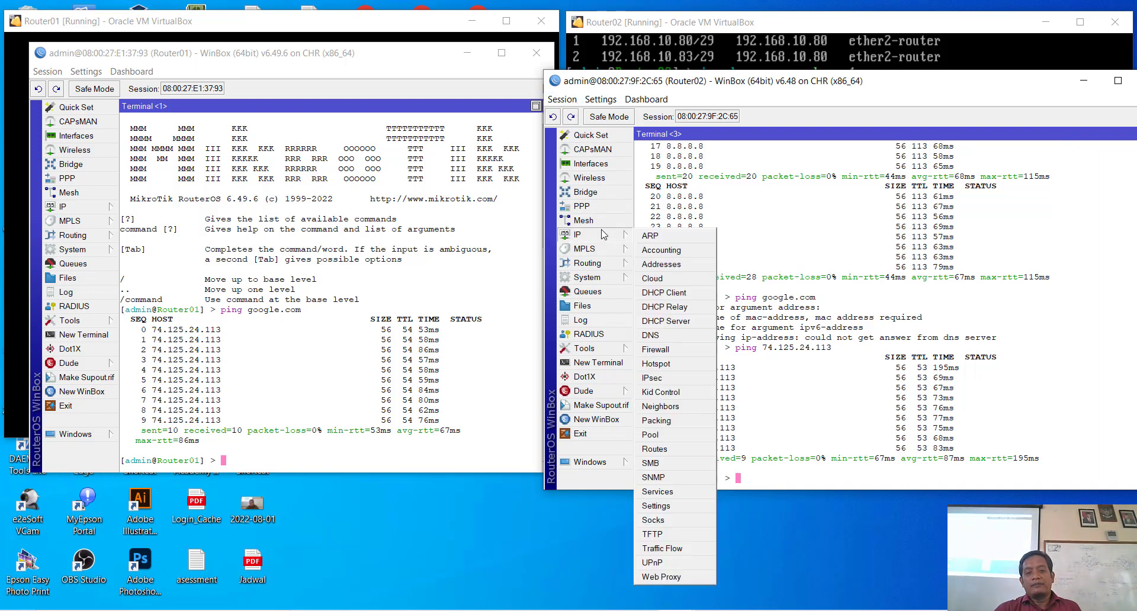
{"action": "left_click", "coordinate": [690, 321]}
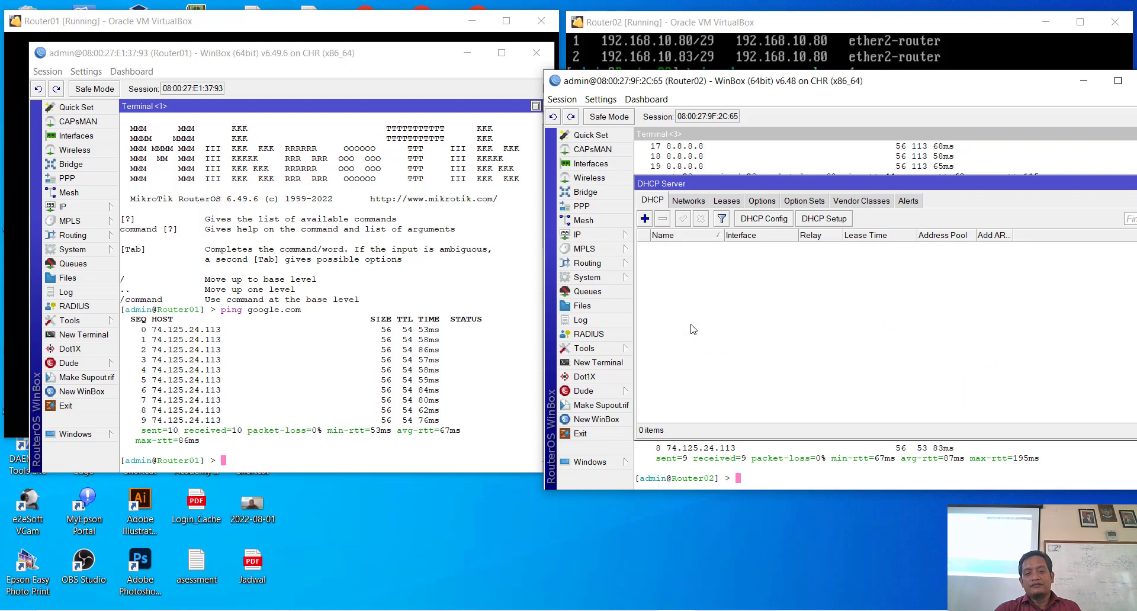
{"action": "left_click", "coordinate": [647, 219]}
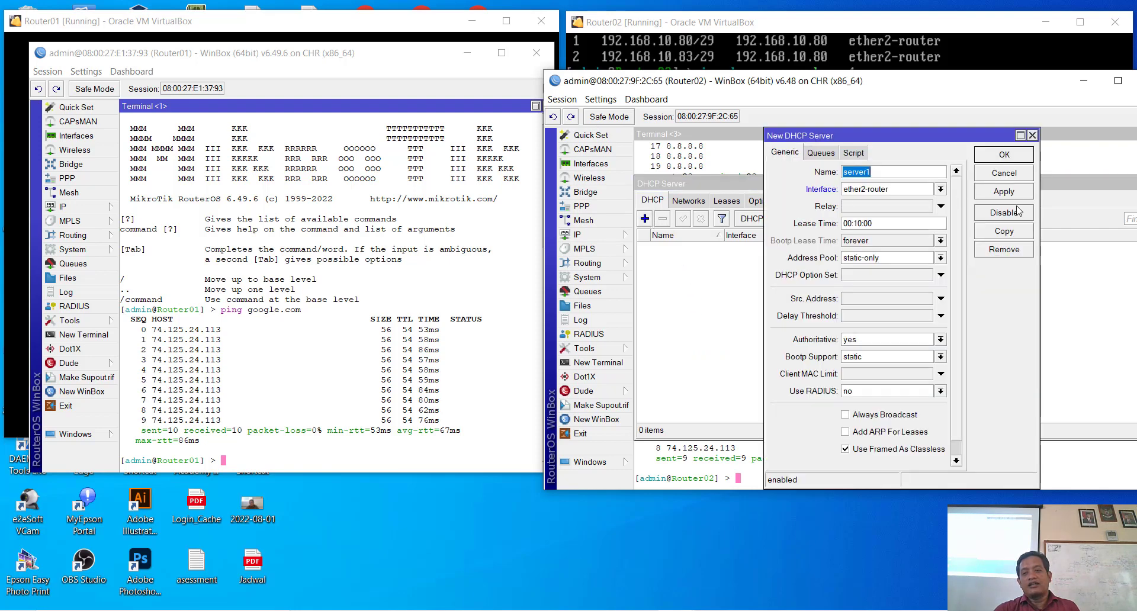
{"action": "left_click", "coordinate": [1015, 174]}
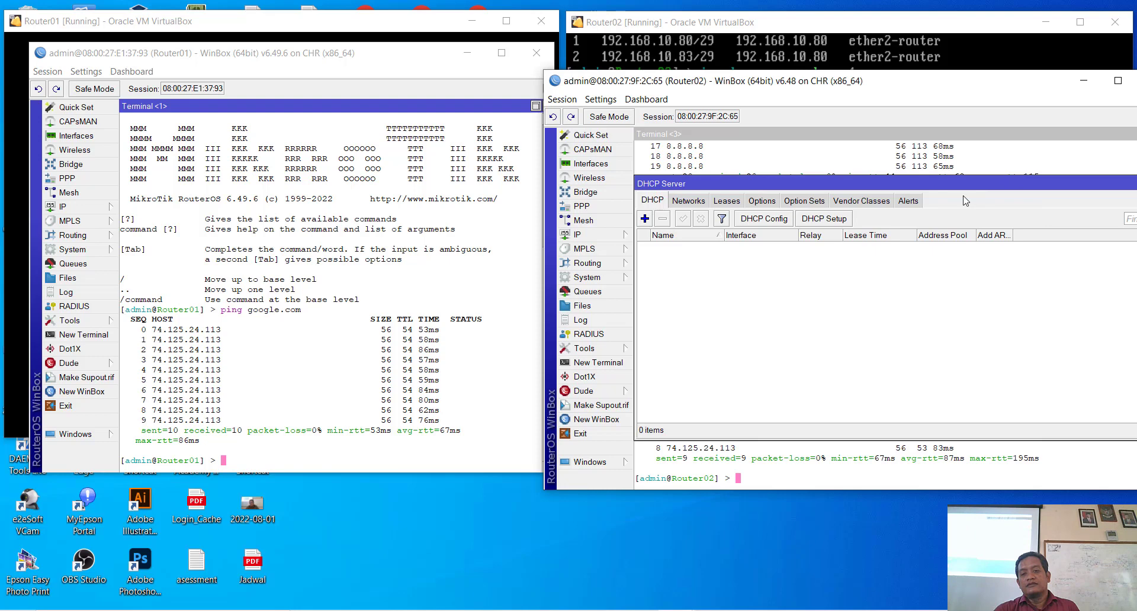
{"action": "left_click", "coordinate": [841, 219]}
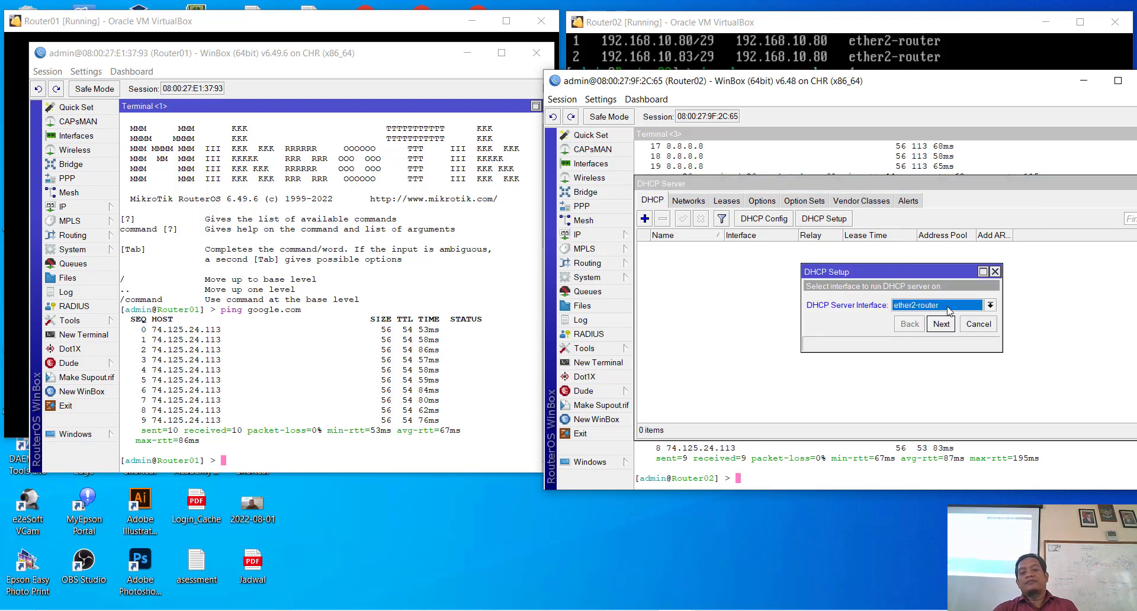
Step: In DHCP Setup choose ether4-lokal, accept network 192.168.20.0/27 and gateway 192.168.20.1
{"action": "left_click", "coordinate": [949, 307]}
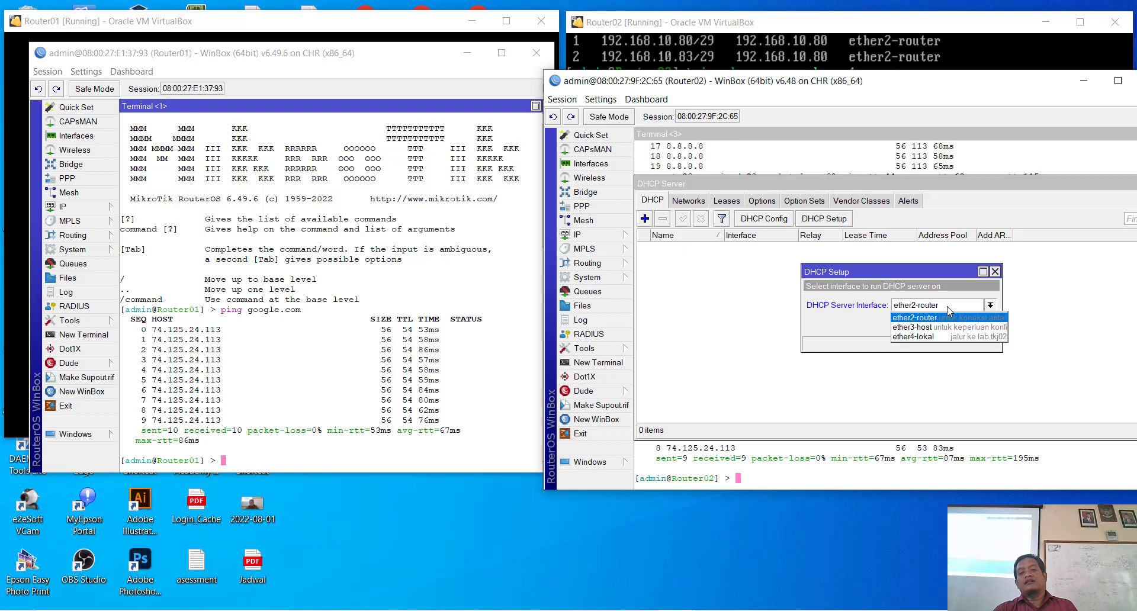
{"action": "left_click", "coordinate": [945, 337]}
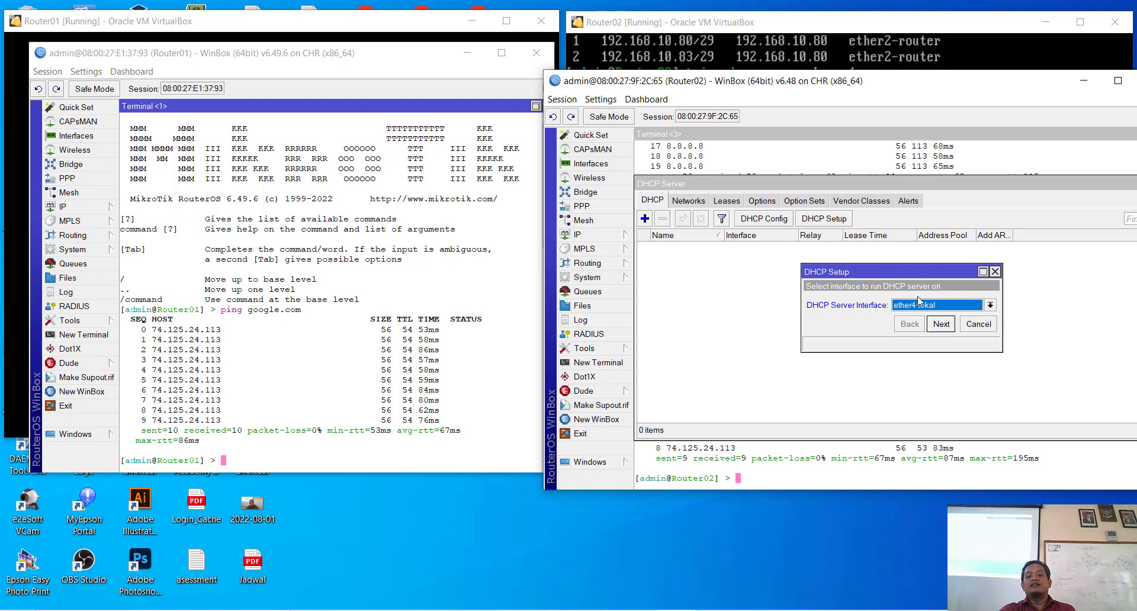
{"action": "left_click", "coordinate": [943, 327]}
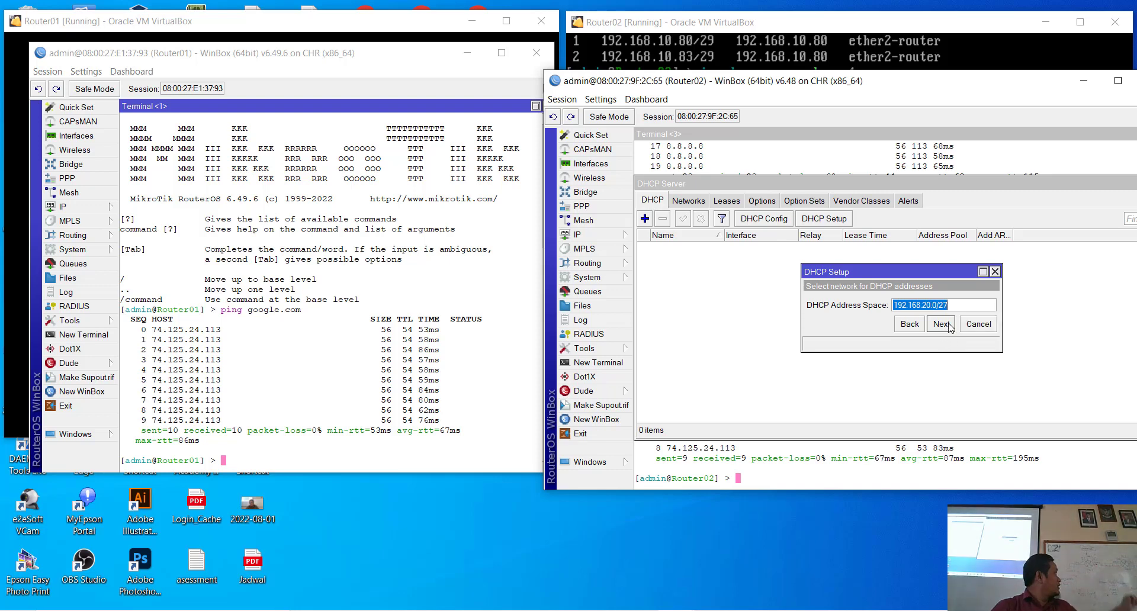
{"action": "left_click", "coordinate": [949, 328]}
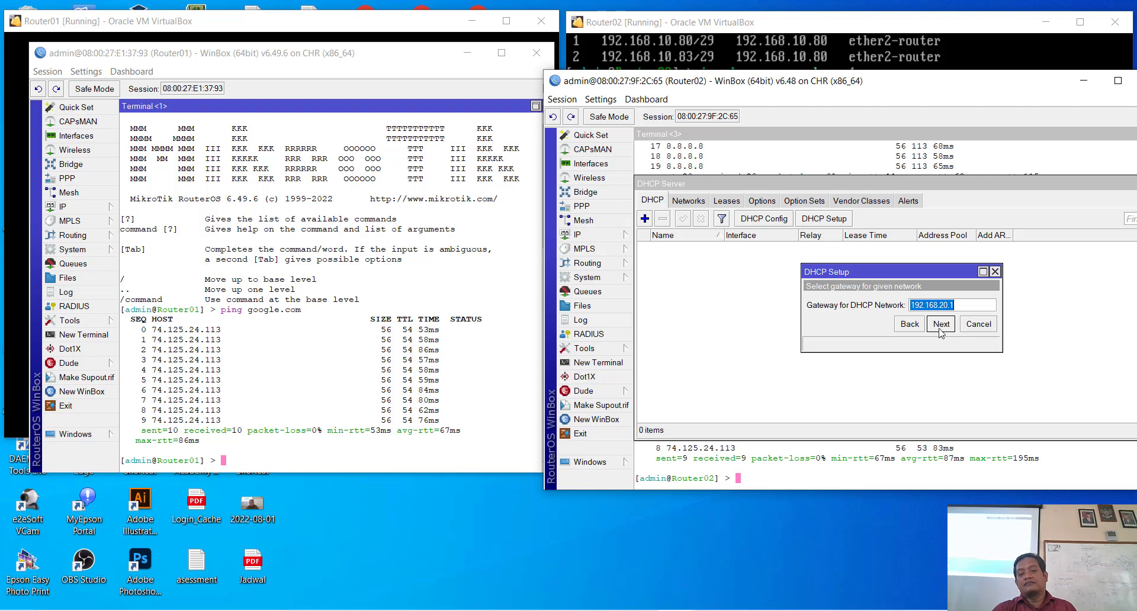
{"action": "left_click", "coordinate": [942, 325]}
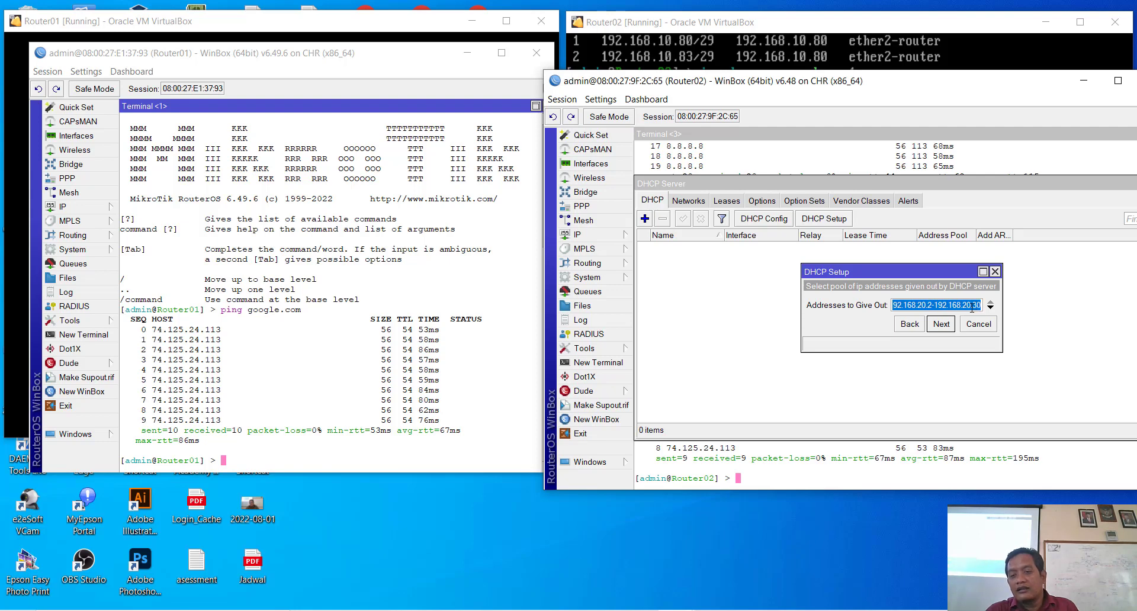
Step: Continue past the address pool page; after reconnecting, the wizard restarts at interface selection
{"action": "left_click", "coordinate": [974, 305]}
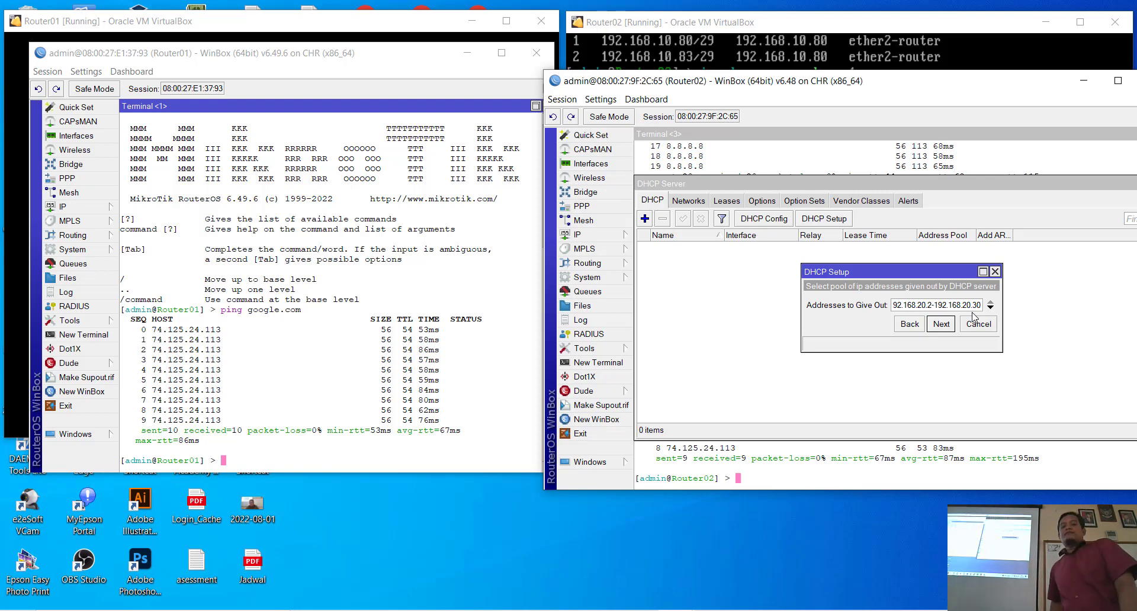
{"action": "left_click", "coordinate": [941, 324]}
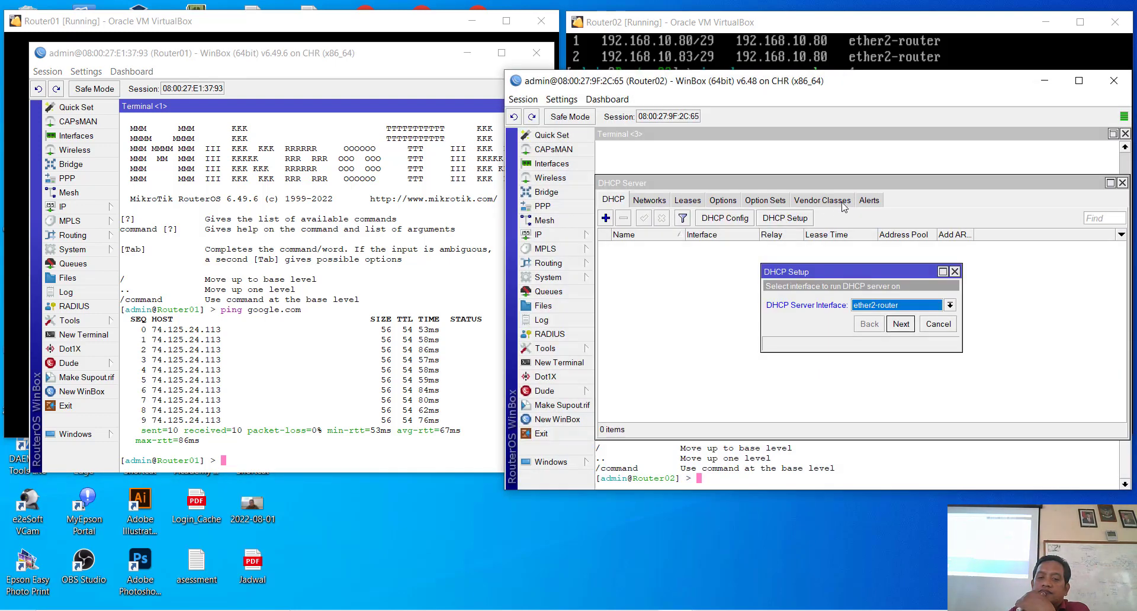
Step: Rerun DHCP Setup on ether4-lokal with 192.168.20.0/27, gateway 192.168.20.1, pool 192.168.20.2-192.168.20.30
{"action": "left_click", "coordinate": [912, 308]}
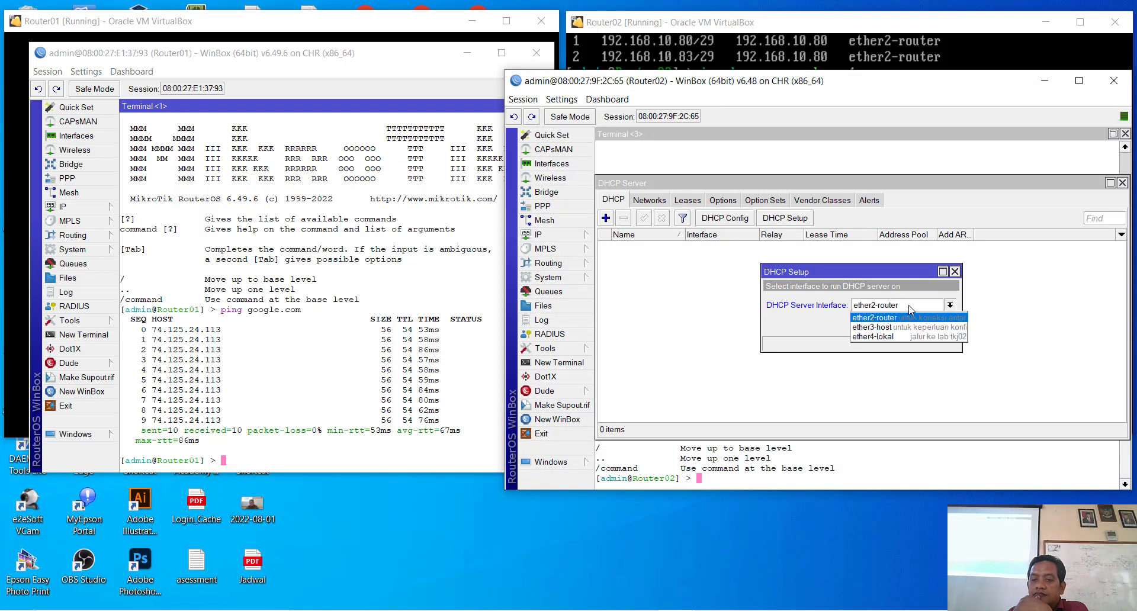
{"action": "left_click", "coordinate": [882, 336]}
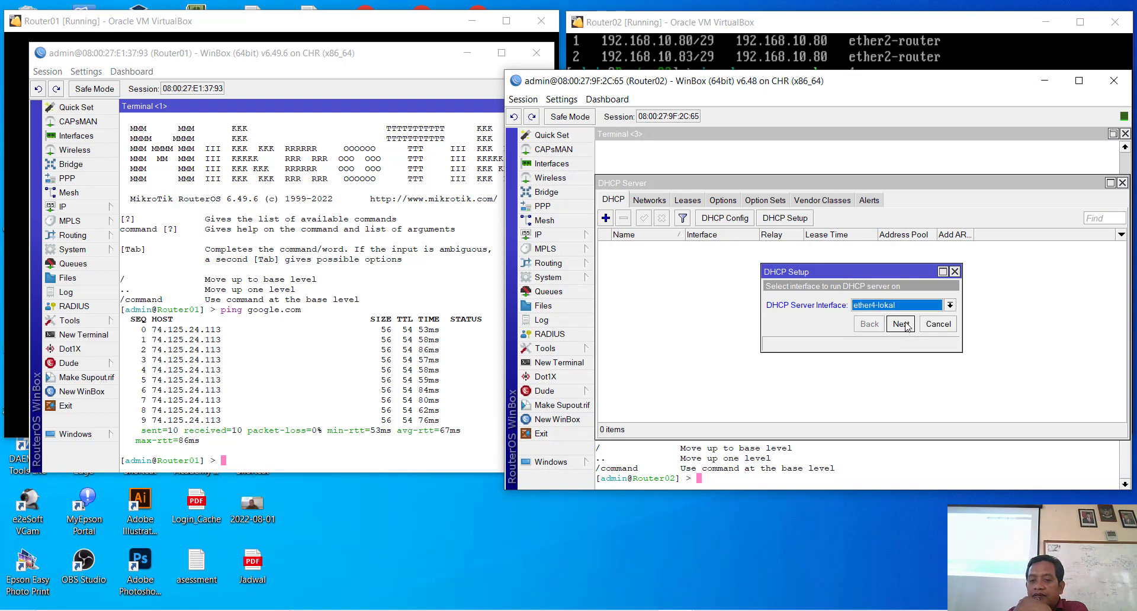
{"action": "left_click", "coordinate": [901, 324]}
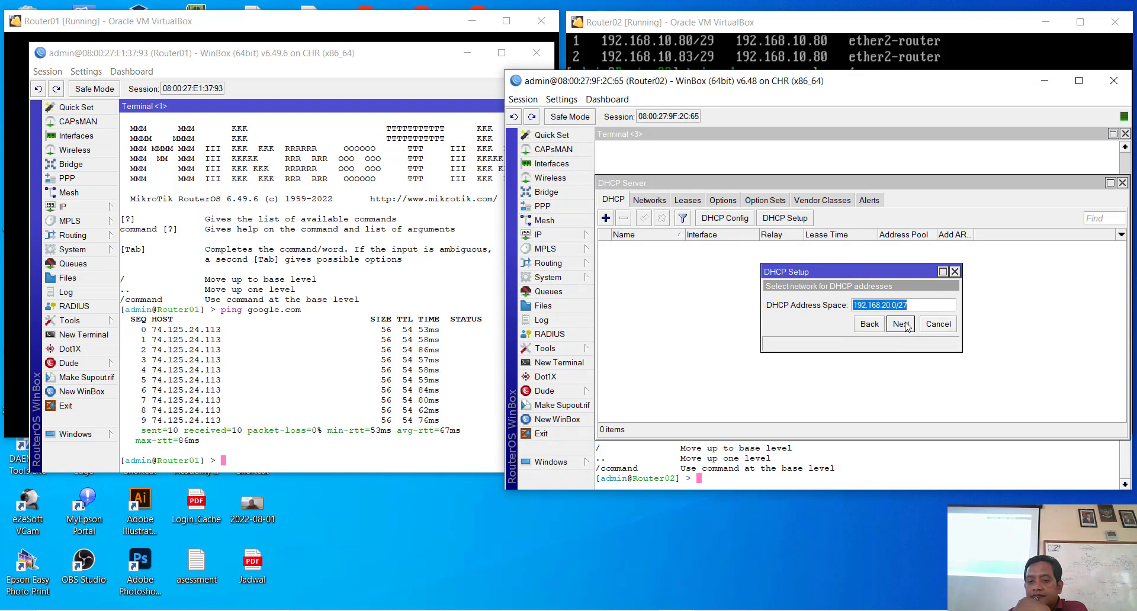
{"action": "left_click", "coordinate": [901, 324]}
{"action": "left_click", "coordinate": [902, 324]}
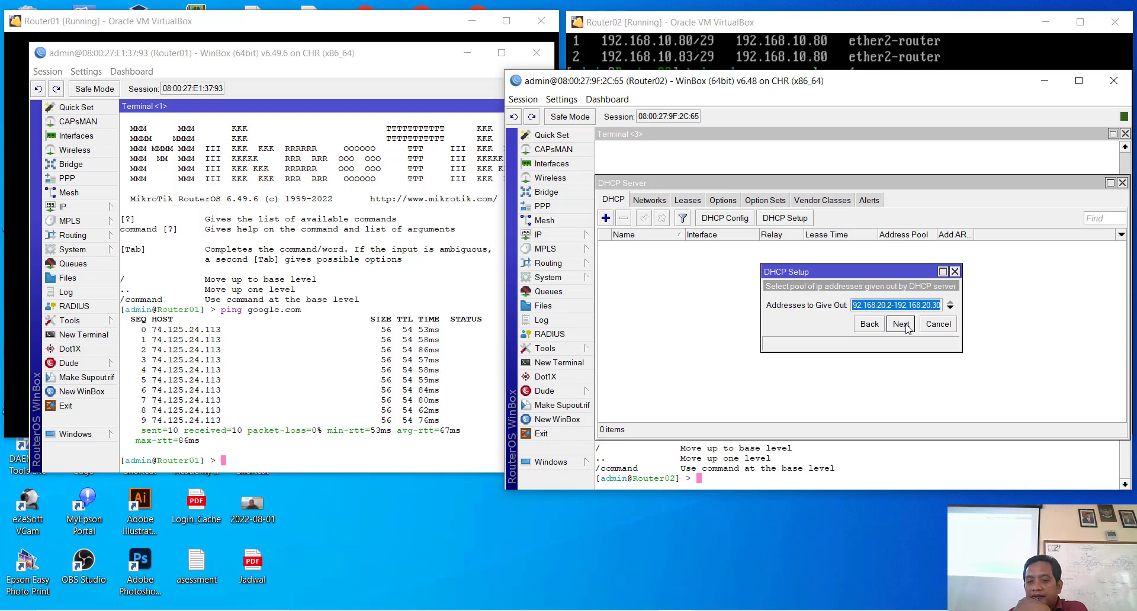
{"action": "left_click", "coordinate": [901, 324]}
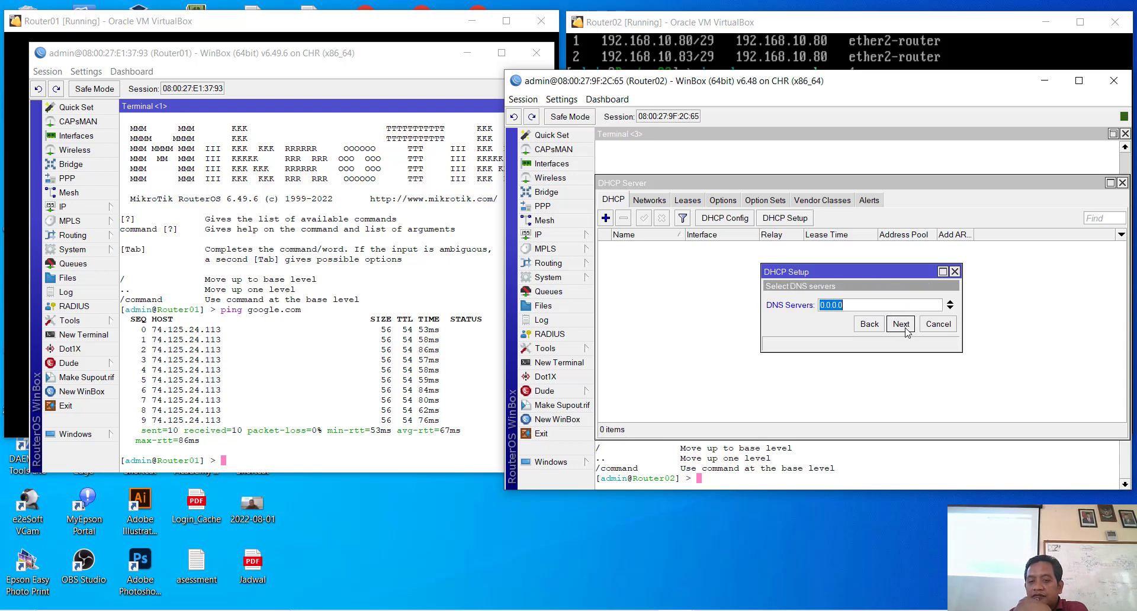
Step: Leave DNS servers empty, keep the 00:10:00 lease, and finish to create dhcp1
{"action": "key", "text": "BackSpace"}
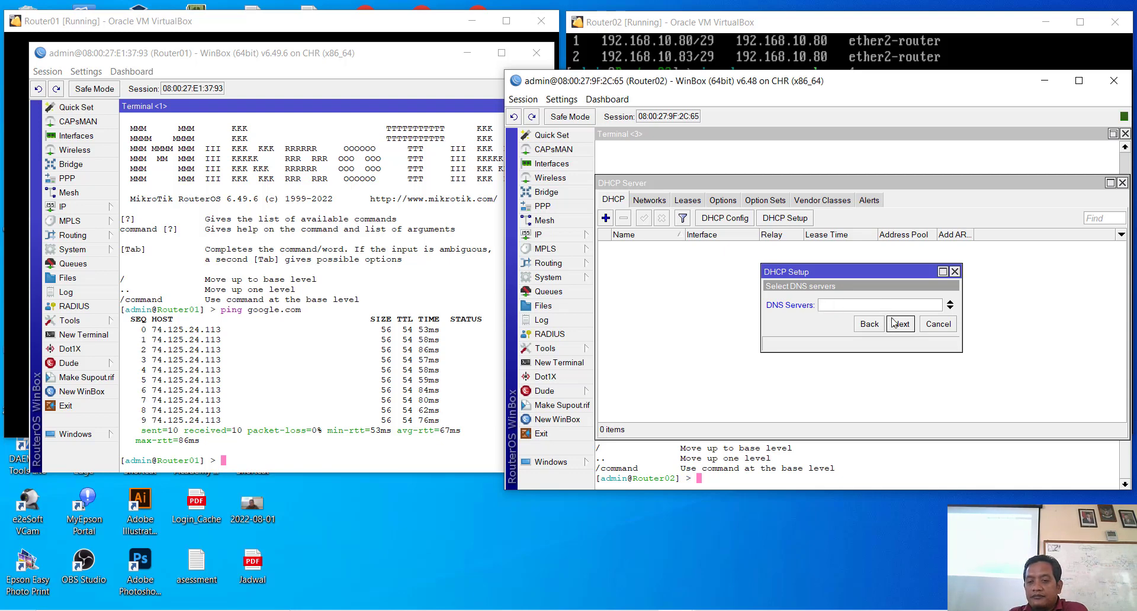
{"action": "left_click", "coordinate": [901, 324]}
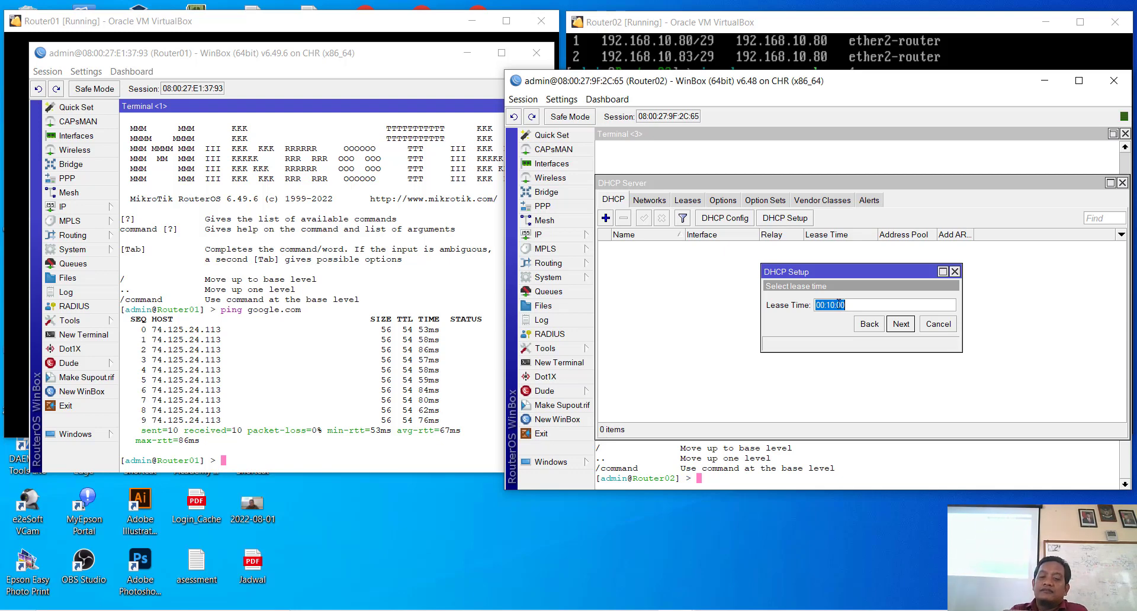
{"action": "left_click", "coordinate": [901, 324]}
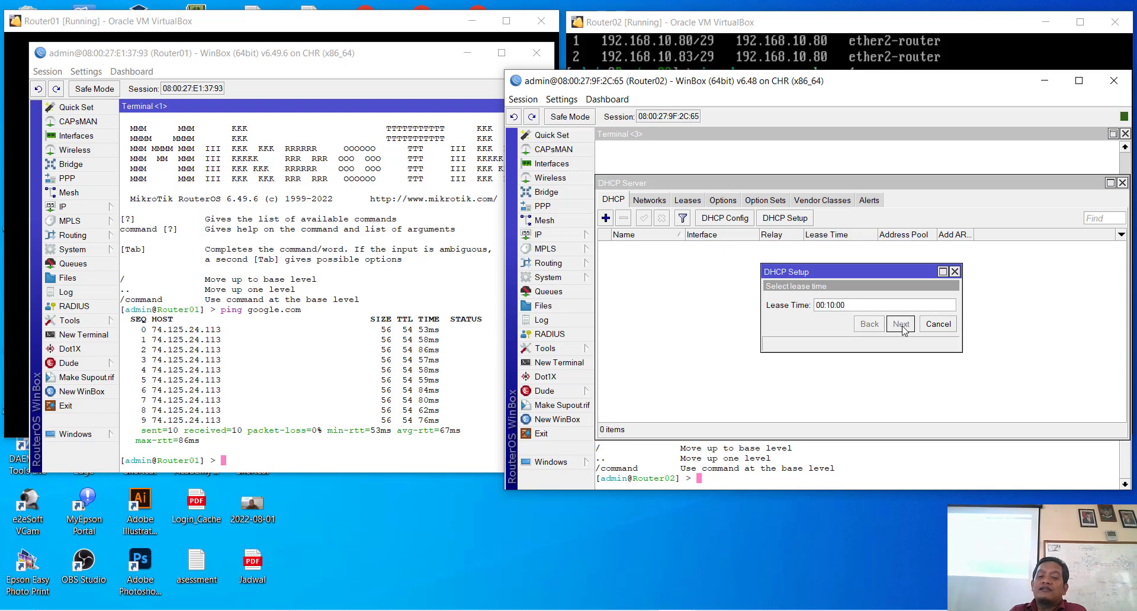
{"action": "left_click", "coordinate": [871, 304]}
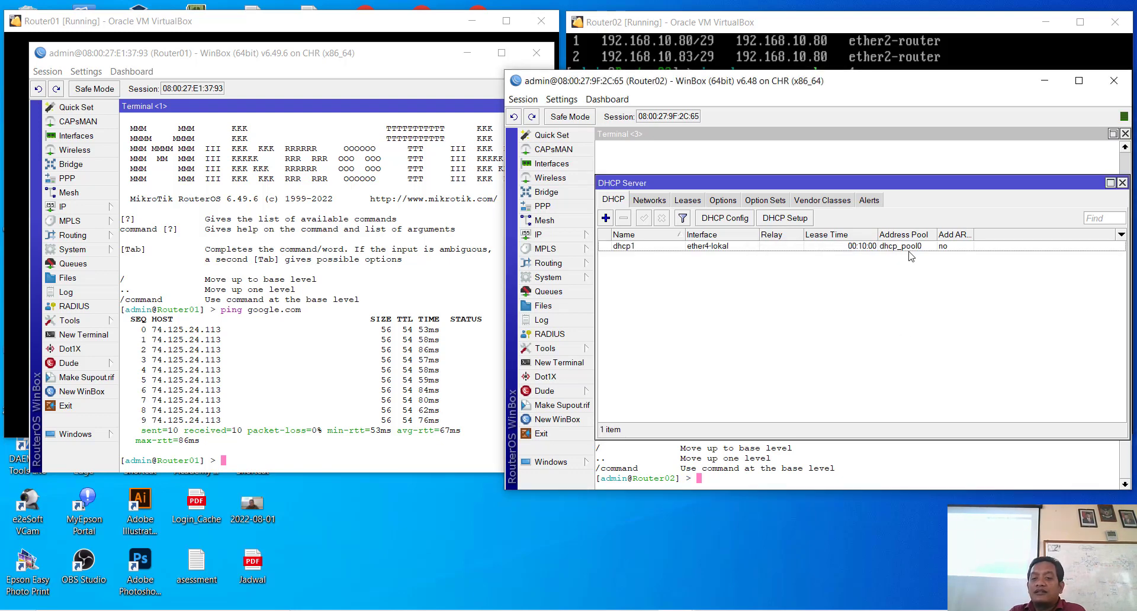
{"action": "left_click", "coordinate": [906, 248]}
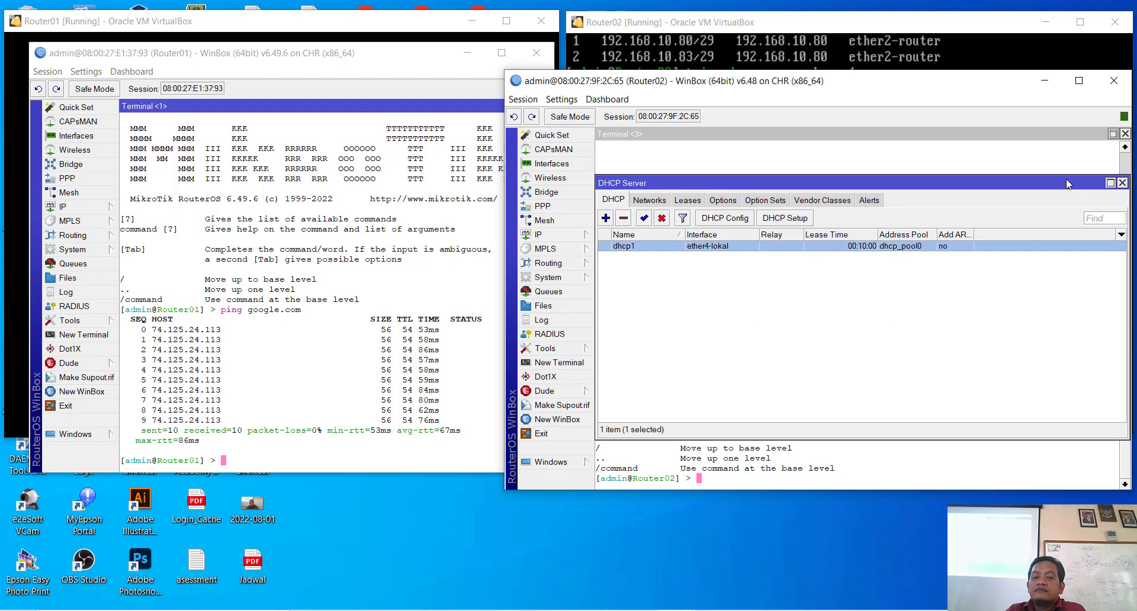
{"action": "left_click", "coordinate": [1045, 81]}
Step: Minimize the router consoles and WinBox windows to bring up VirtualBox Manager
{"action": "left_click", "coordinate": [1045, 22]}
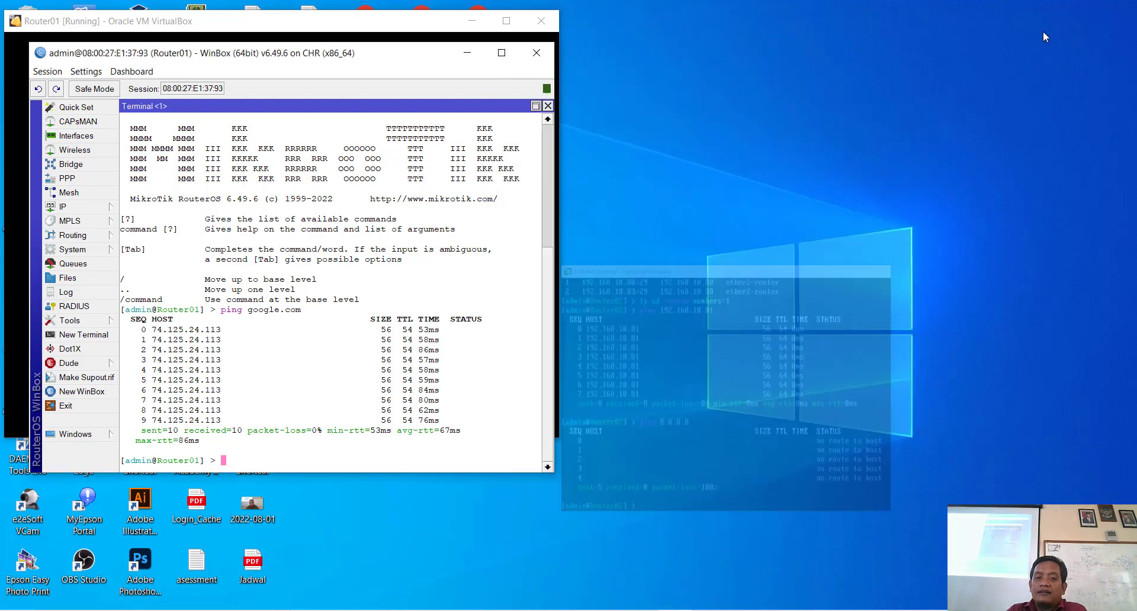
{"action": "left_click", "coordinate": [469, 55]}
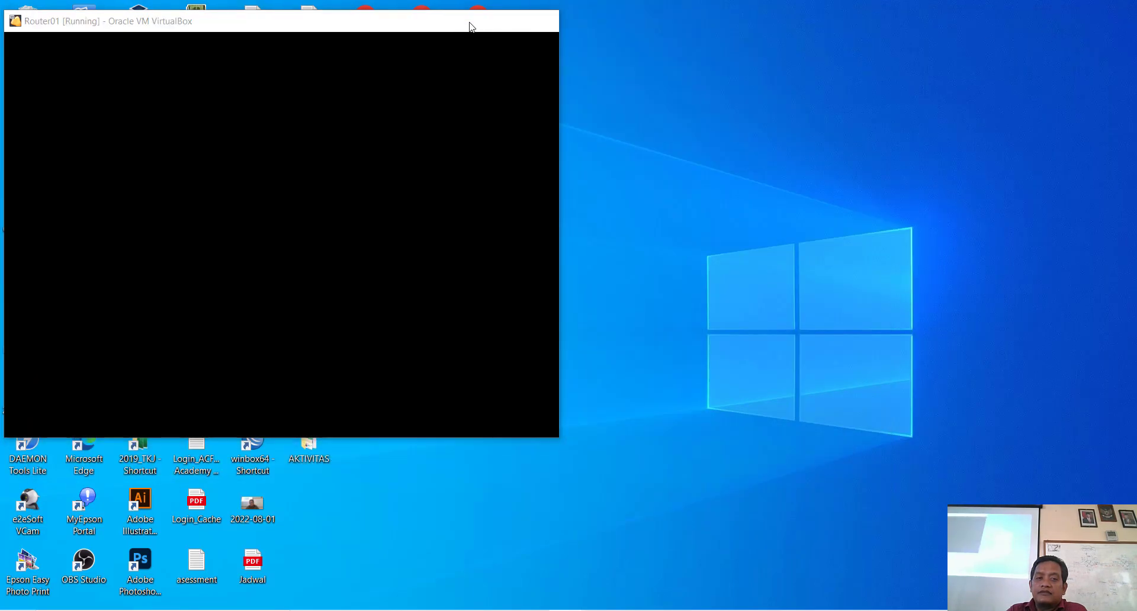
{"action": "left_click", "coordinate": [471, 21]}
{"action": "left_click", "coordinate": [450, 610]}
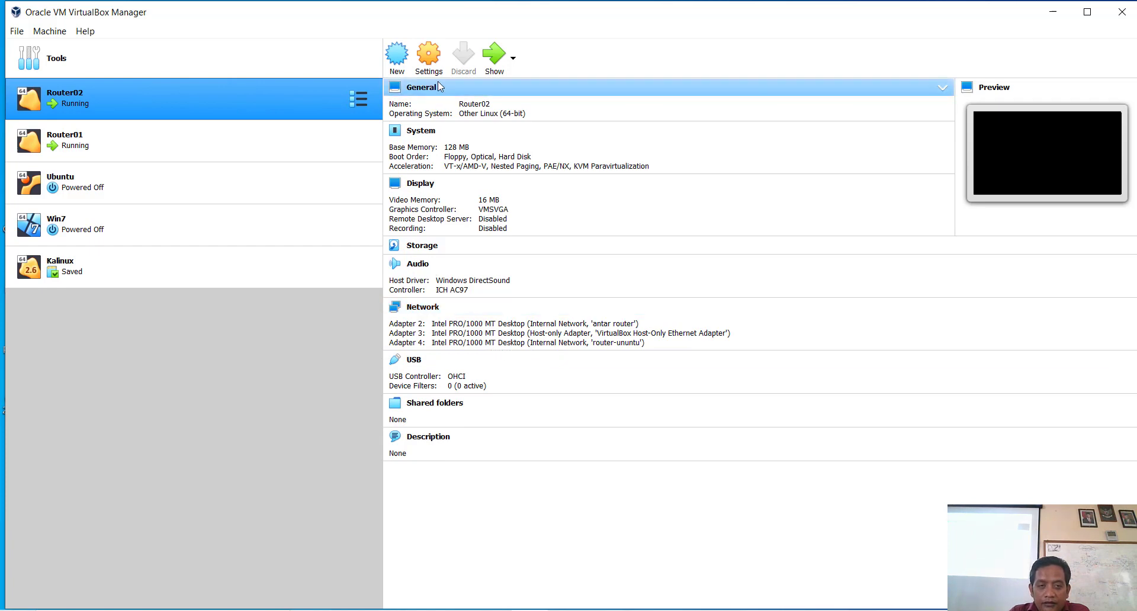
Step: Confirm in Router02's network settings that Adapter 4 uses internal network router-ununtu, changing nothing
{"action": "left_click", "coordinate": [430, 60]}
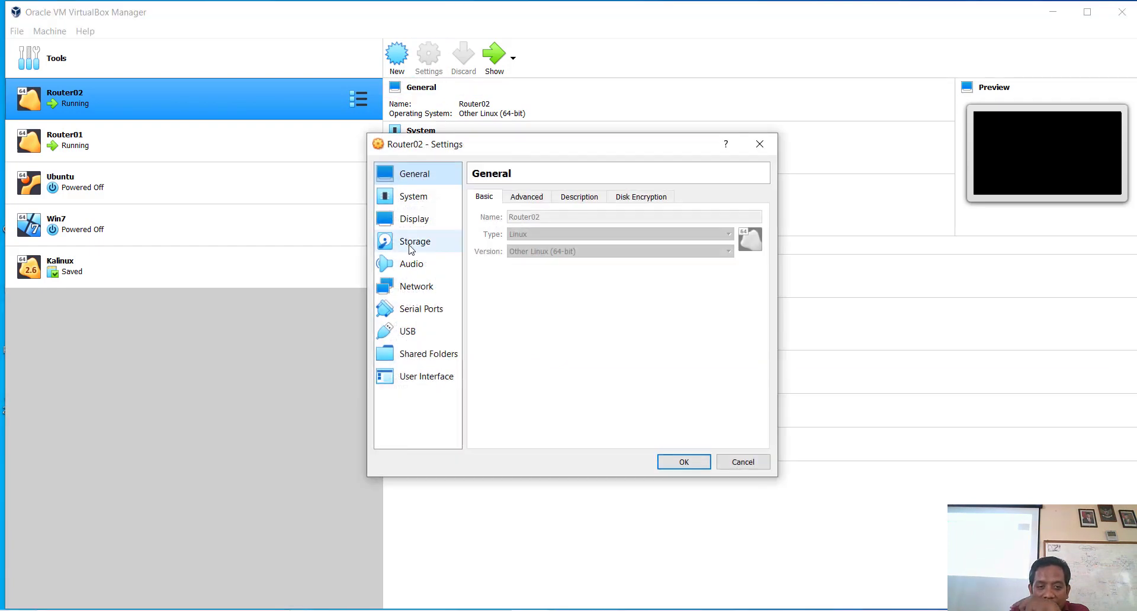
{"action": "left_click", "coordinate": [421, 288]}
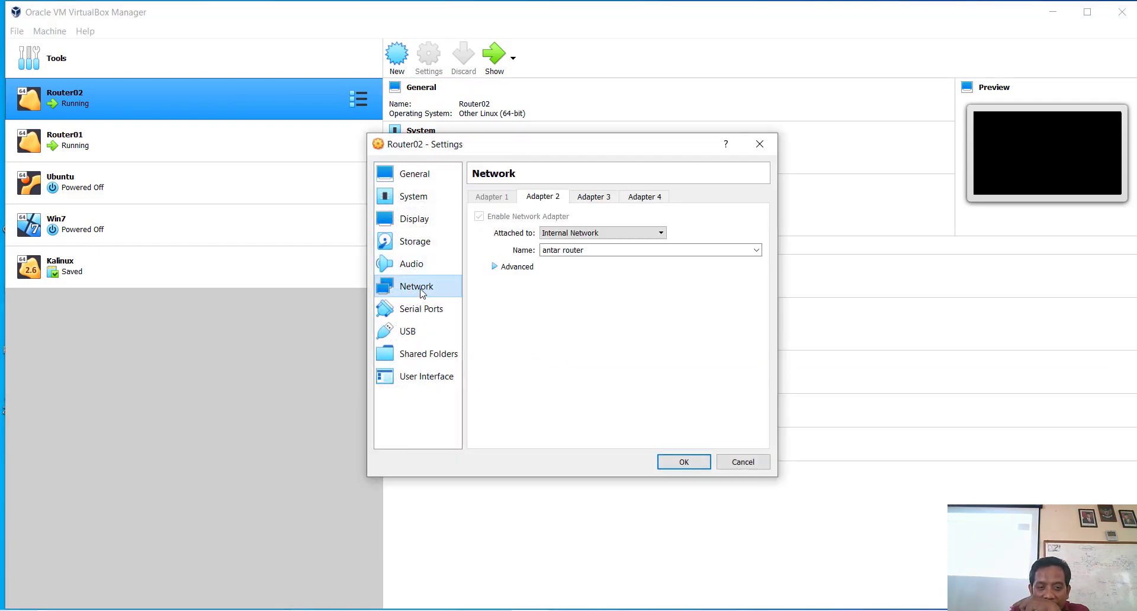
{"action": "left_click", "coordinate": [645, 198]}
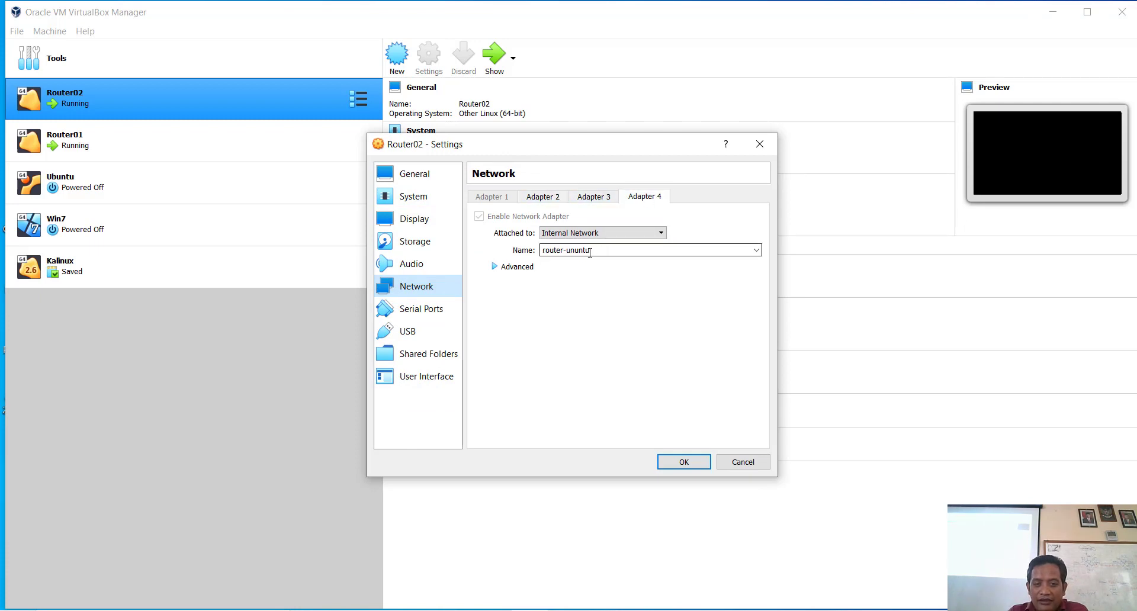
{"action": "left_click", "coordinate": [750, 467]}
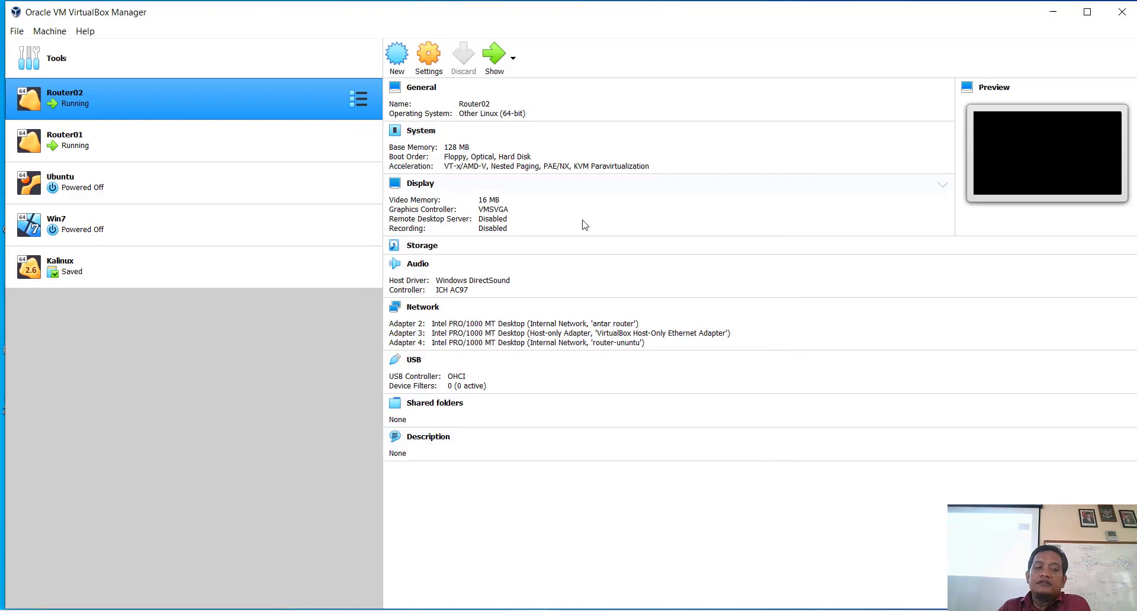
Step: Select the Ubuntu VM and dismiss the keyboard auto-capture and mouse integration notices while it boots
{"action": "left_click", "coordinate": [98, 188]}
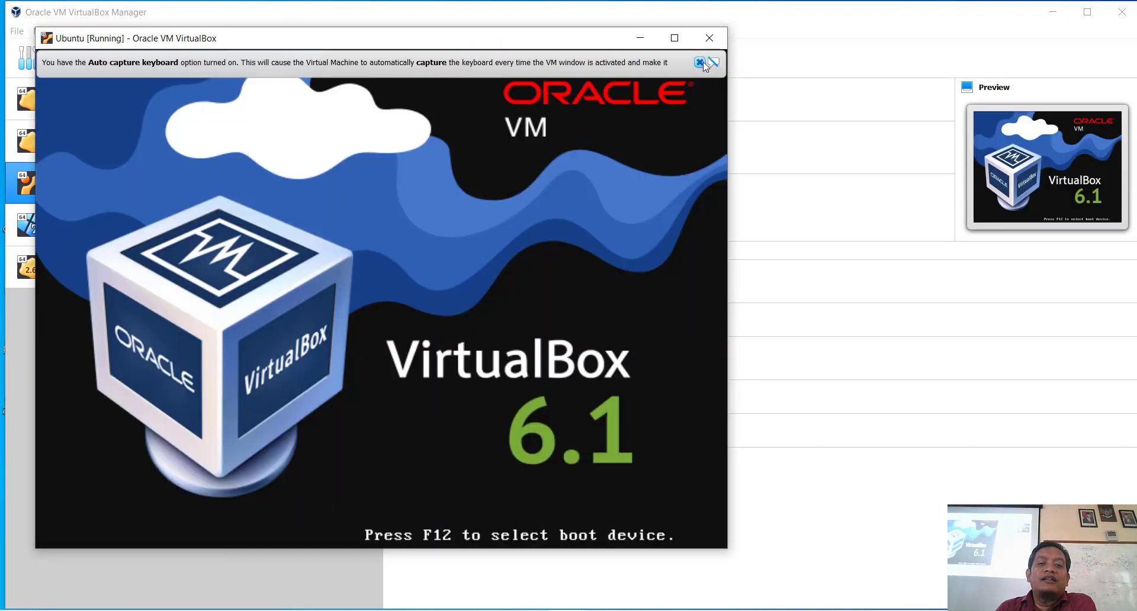
{"action": "left_click", "coordinate": [700, 62]}
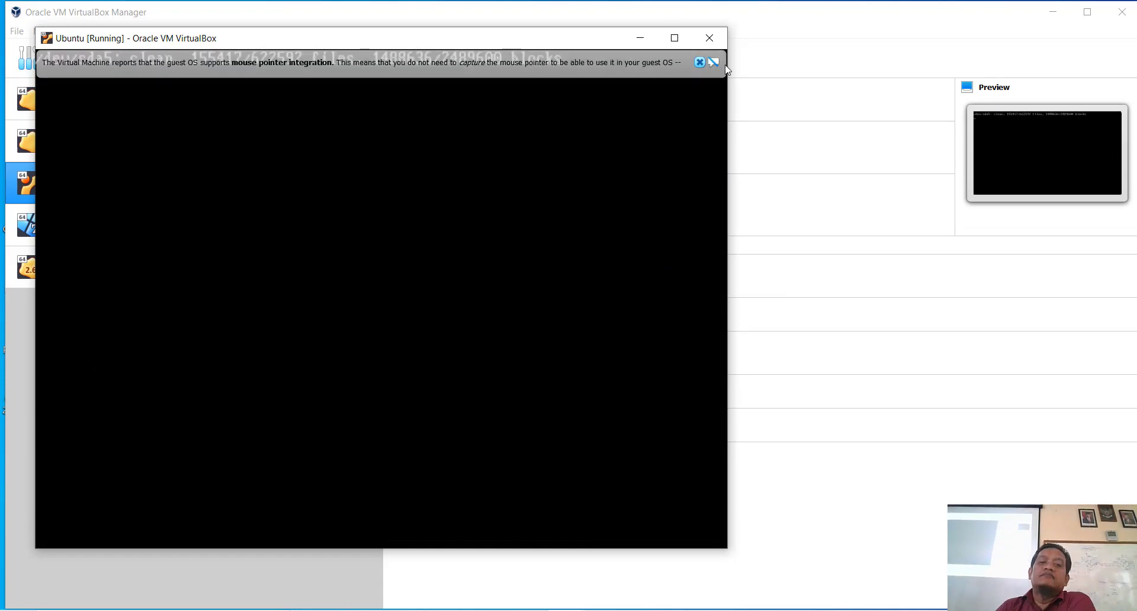
{"action": "left_click", "coordinate": [700, 62]}
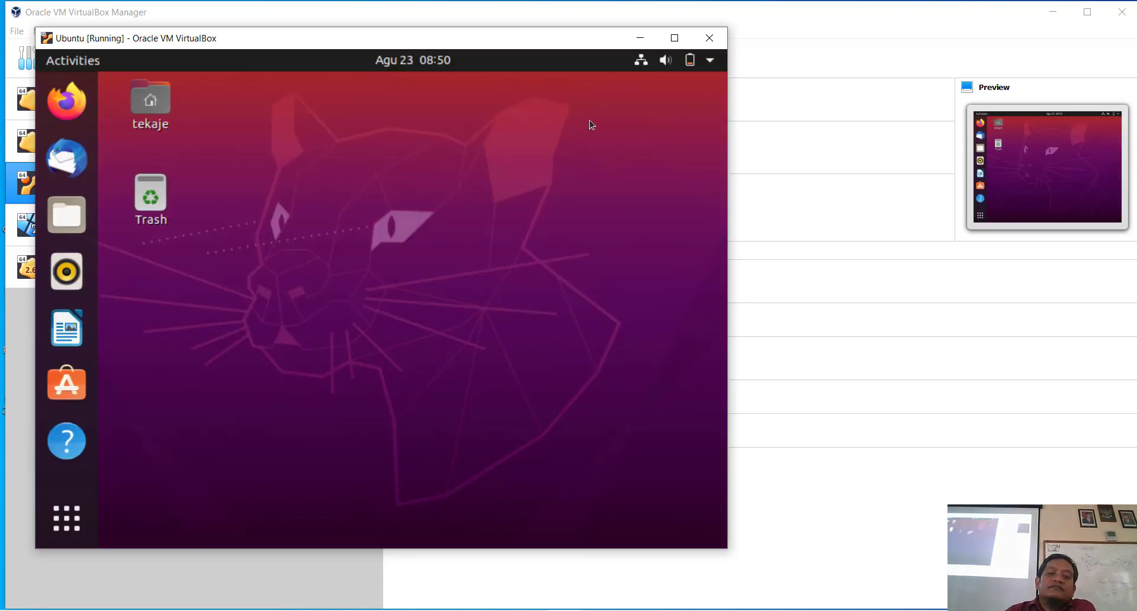
Step: Switch Ubuntu's wired connection IPv4 method to Automatic (DHCP), apply it, and close Settings
{"action": "left_click", "coordinate": [640, 61]}
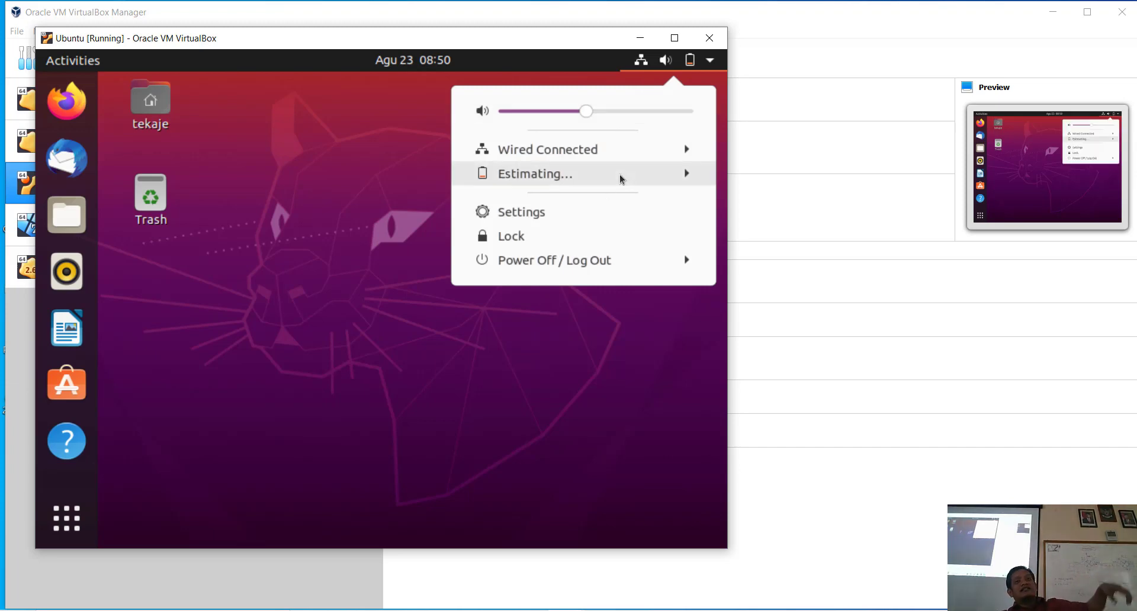
{"action": "left_click", "coordinate": [590, 148]}
{"action": "left_click", "coordinate": [687, 150]}
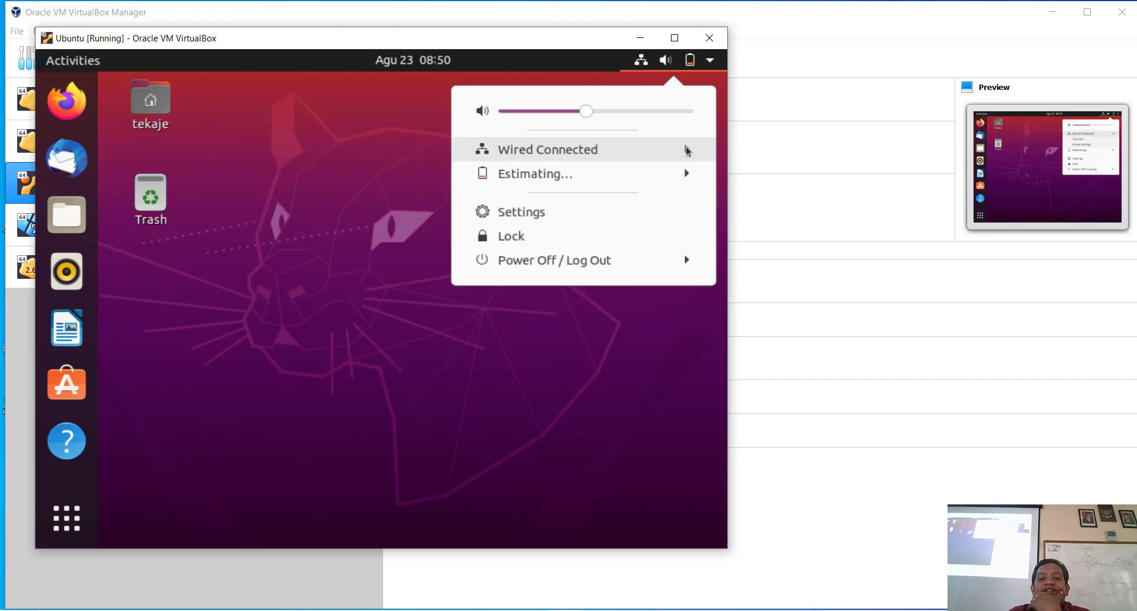
{"action": "left_click", "coordinate": [634, 154]}
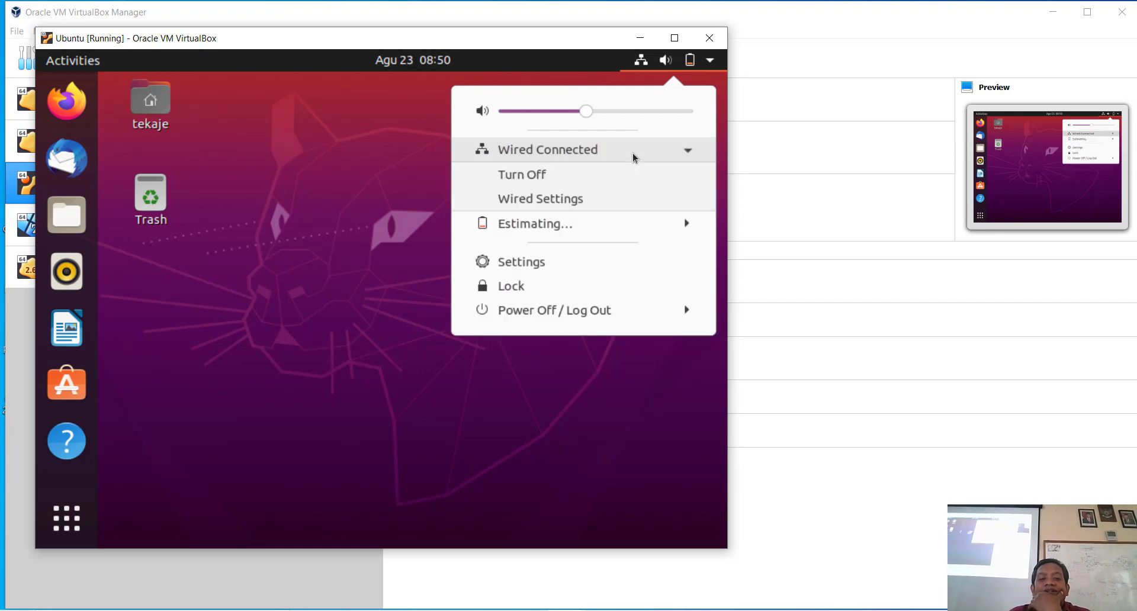
{"action": "left_click", "coordinate": [569, 198]}
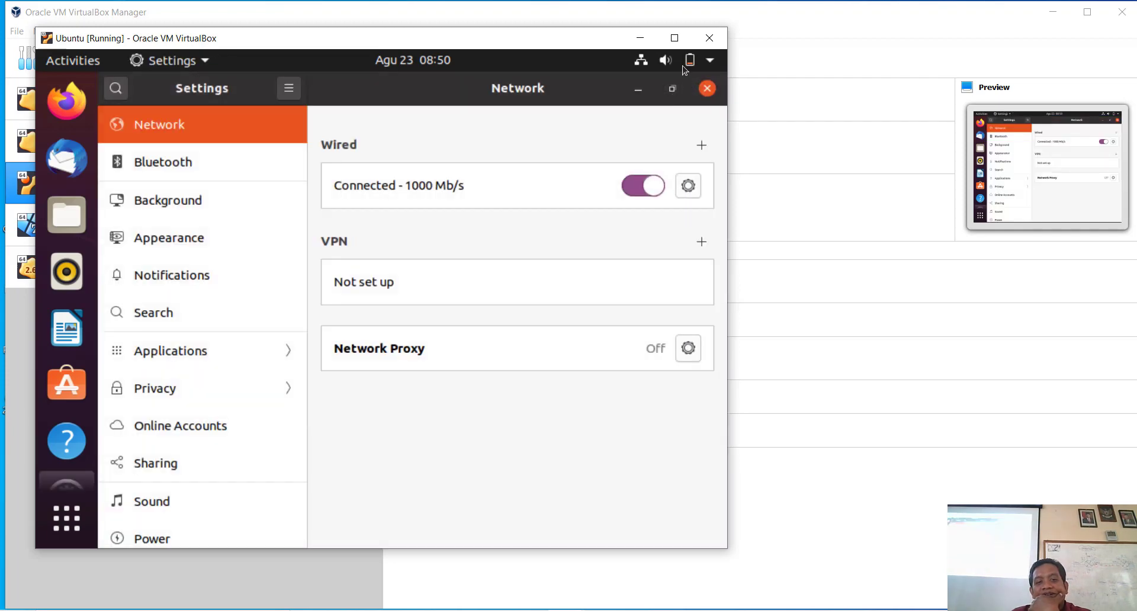
{"action": "left_click", "coordinate": [688, 186]}
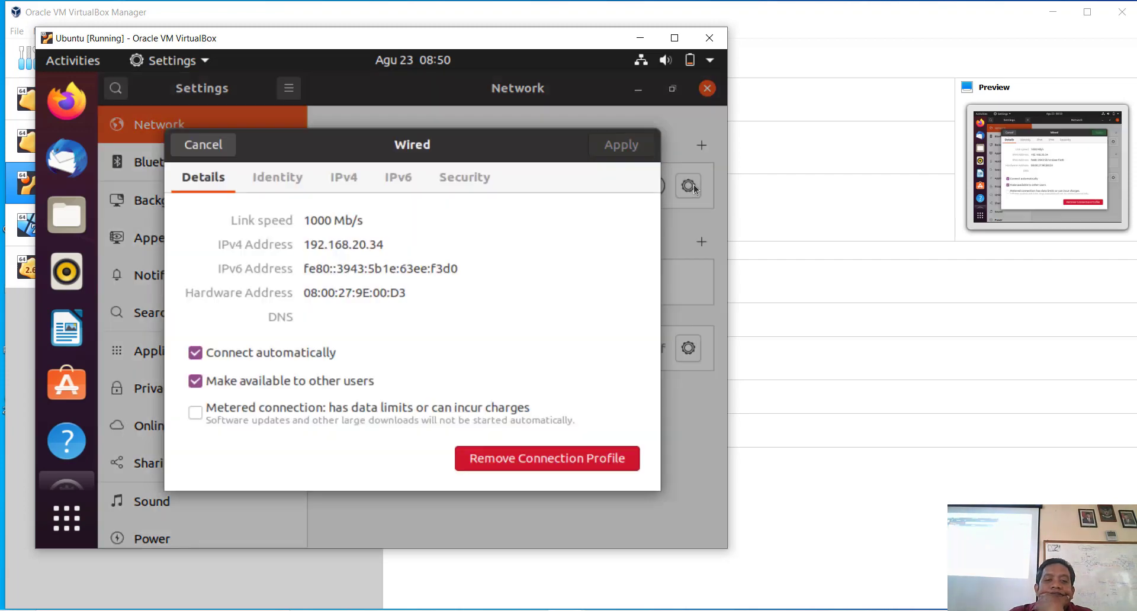
{"action": "left_click", "coordinate": [356, 175]}
{"action": "left_click", "coordinate": [341, 227]}
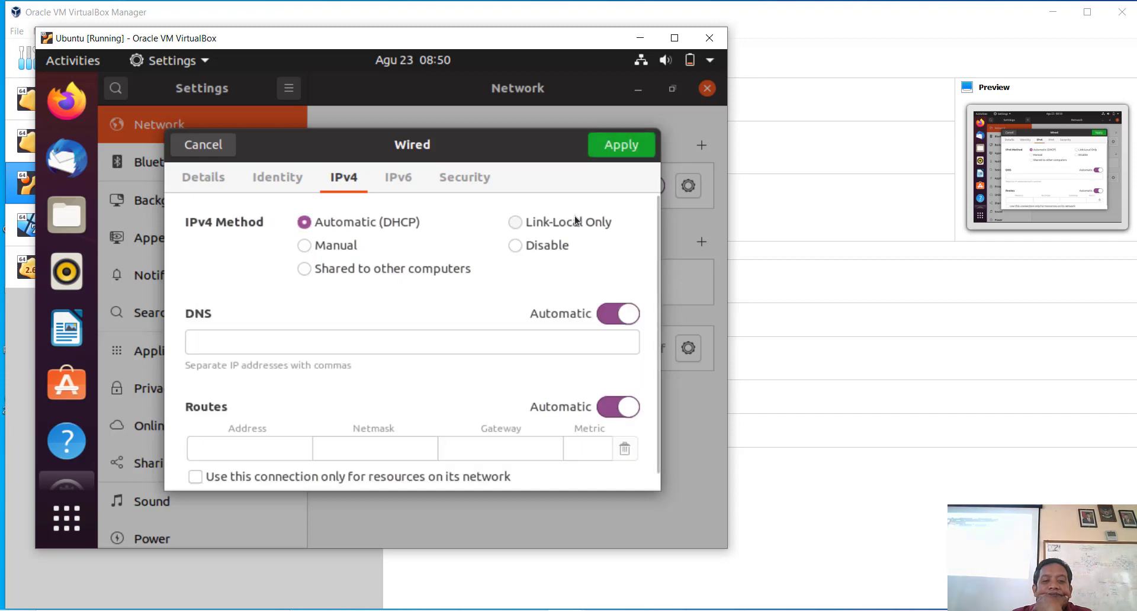
{"action": "left_click", "coordinate": [620, 152]}
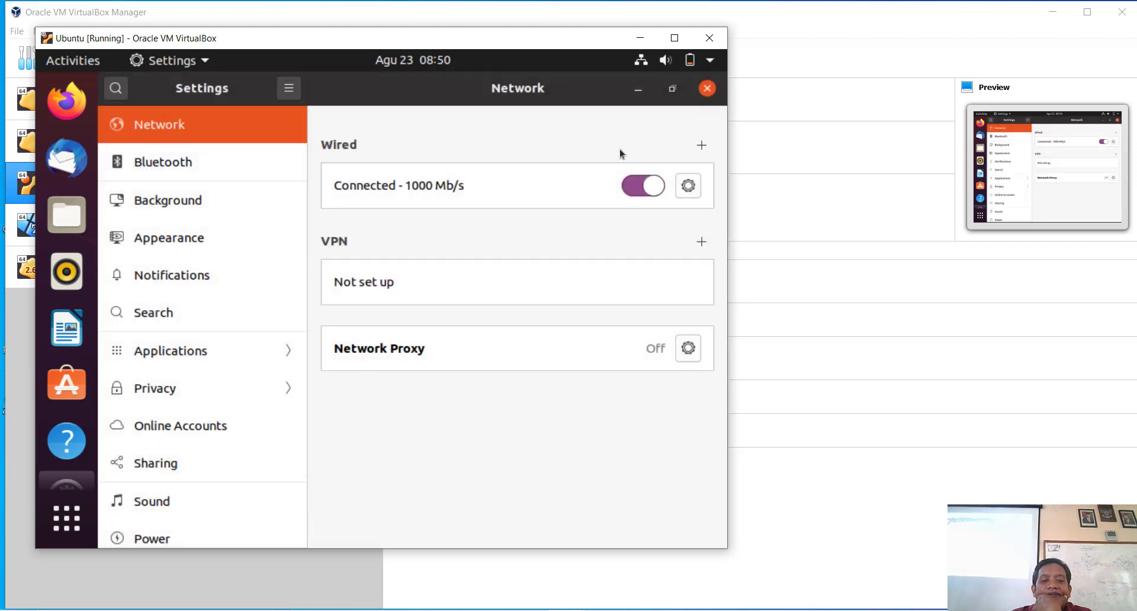
{"action": "left_click", "coordinate": [713, 90]}
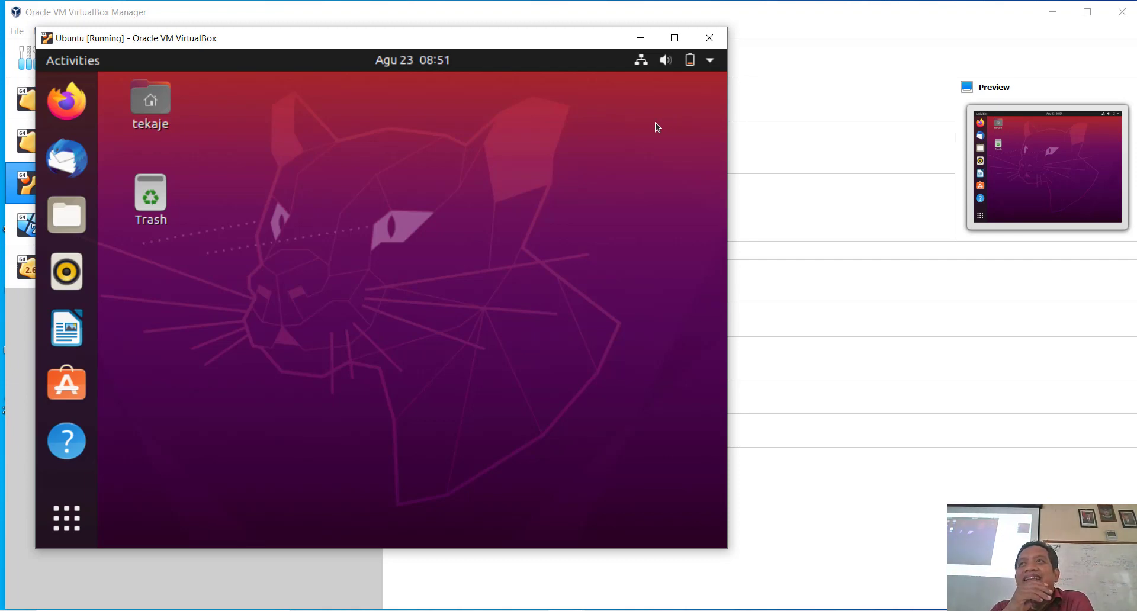
Step: Open Ubuntu's wired network settings from the system status menu
{"action": "left_click", "coordinate": [639, 68]}
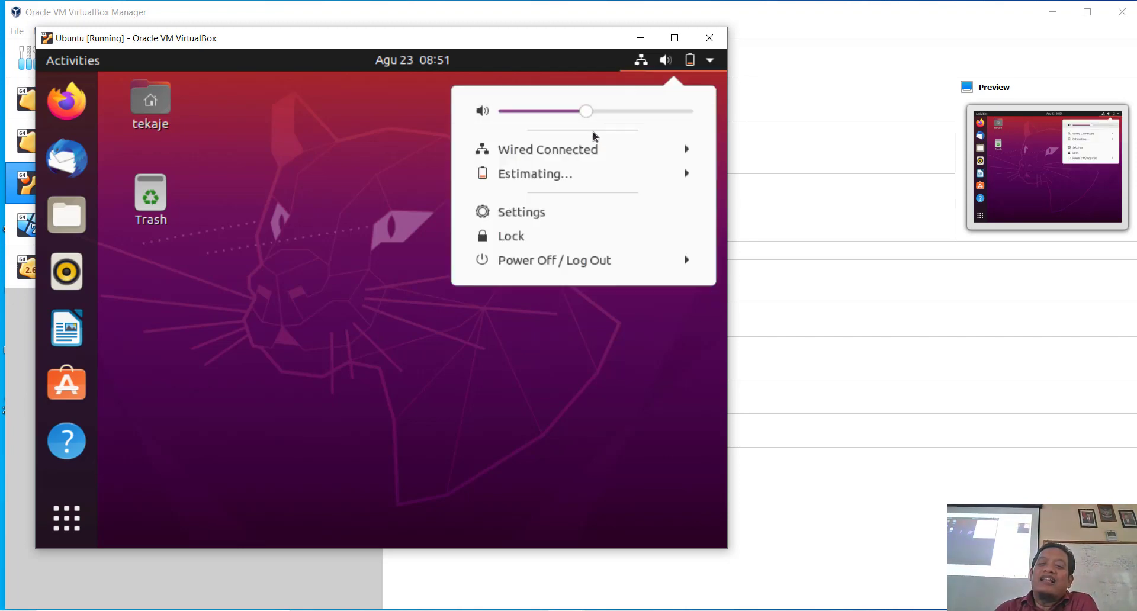
{"action": "left_click", "coordinate": [584, 153]}
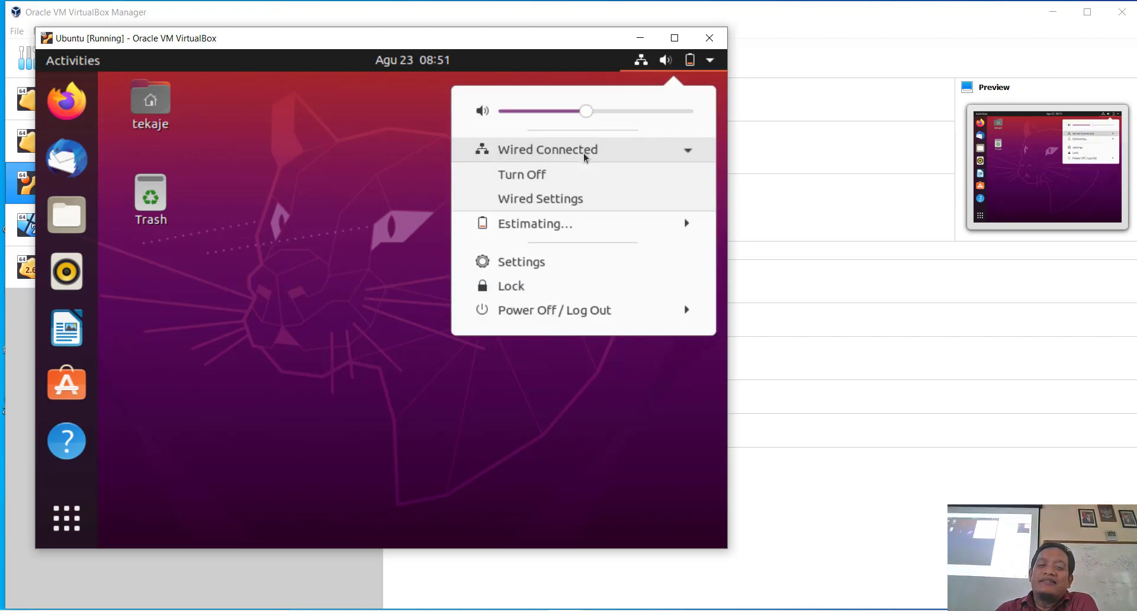
{"action": "left_click", "coordinate": [565, 201]}
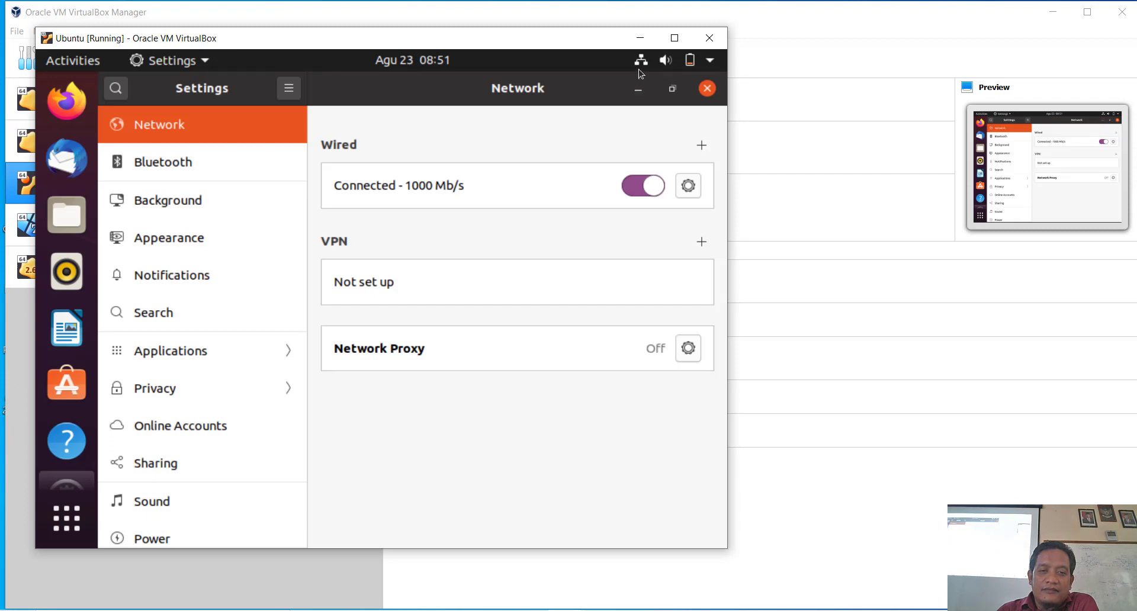
{"action": "left_click", "coordinate": [640, 62]}
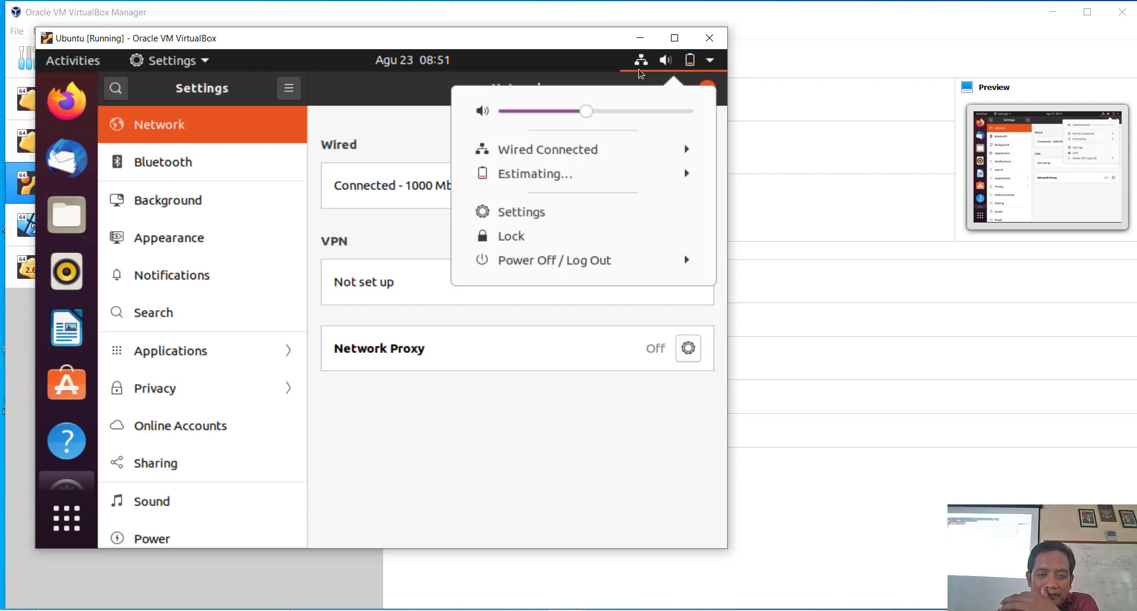
{"action": "left_click", "coordinate": [594, 151]}
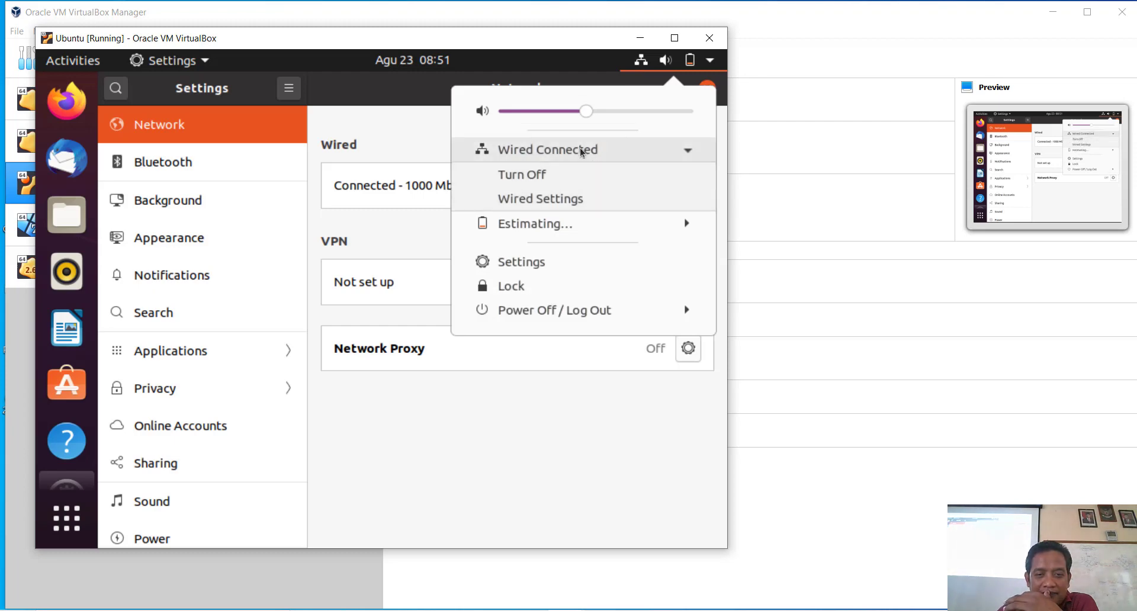
{"action": "left_click", "coordinate": [580, 148]}
{"action": "left_click", "coordinate": [678, 147]}
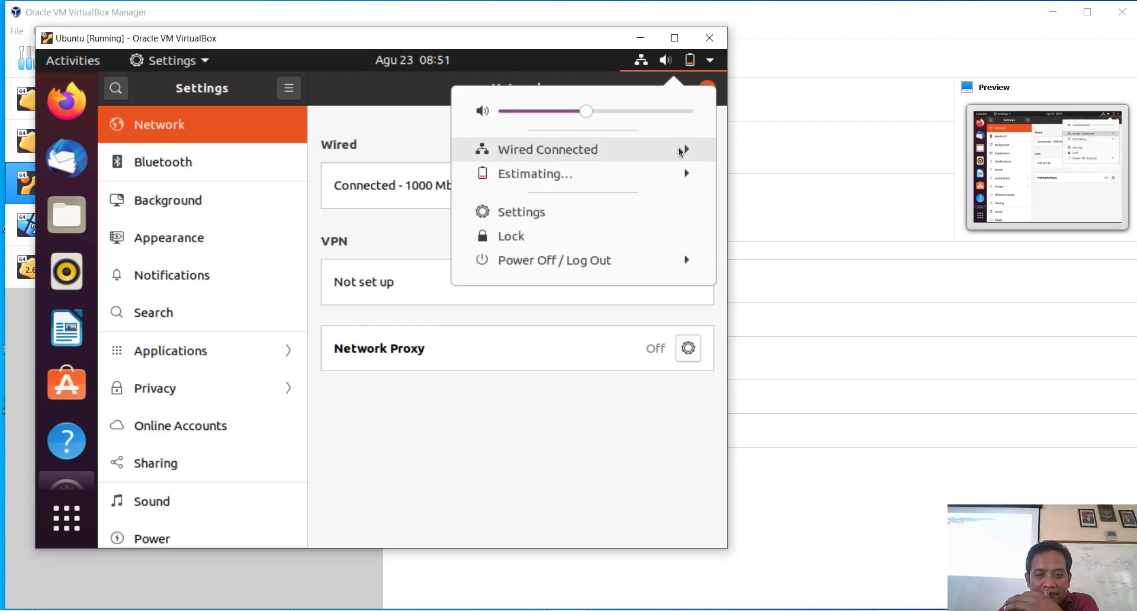
{"action": "left_click", "coordinate": [607, 197]}
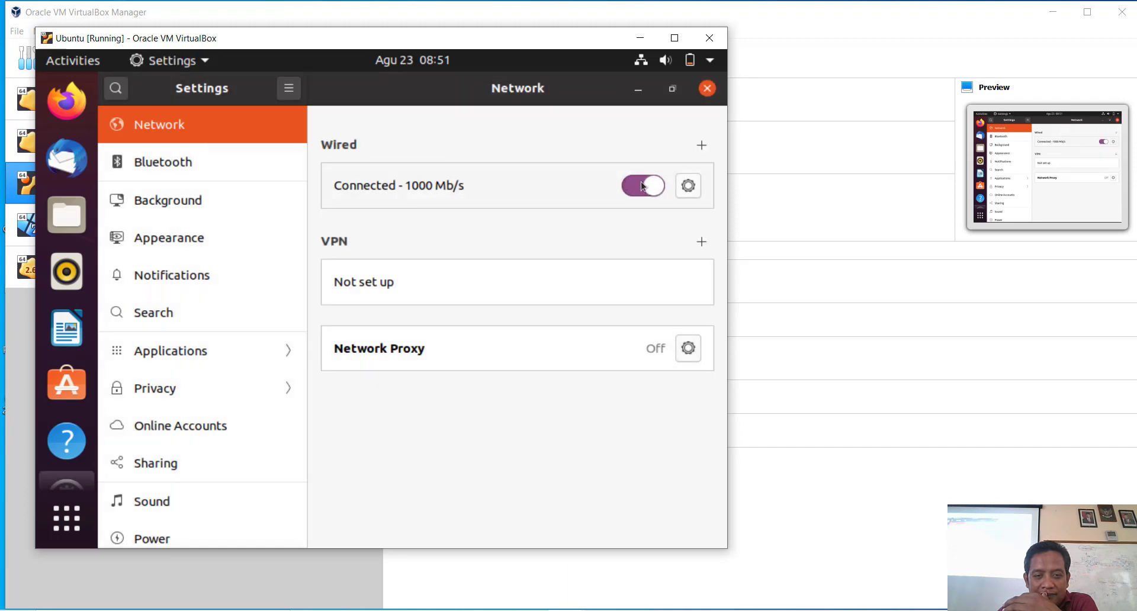
Step: Reset the wired connection and confirm DHCP address 192.168.20.30 with default route 192.168.20.1
{"action": "left_click", "coordinate": [687, 187]}
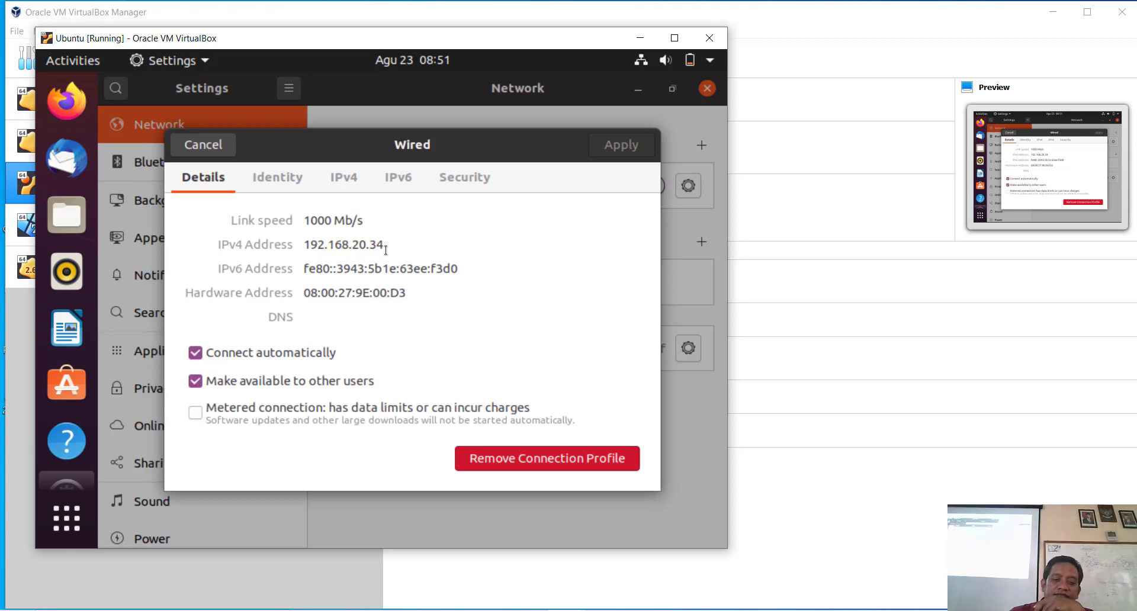
{"action": "left_click", "coordinate": [577, 464]}
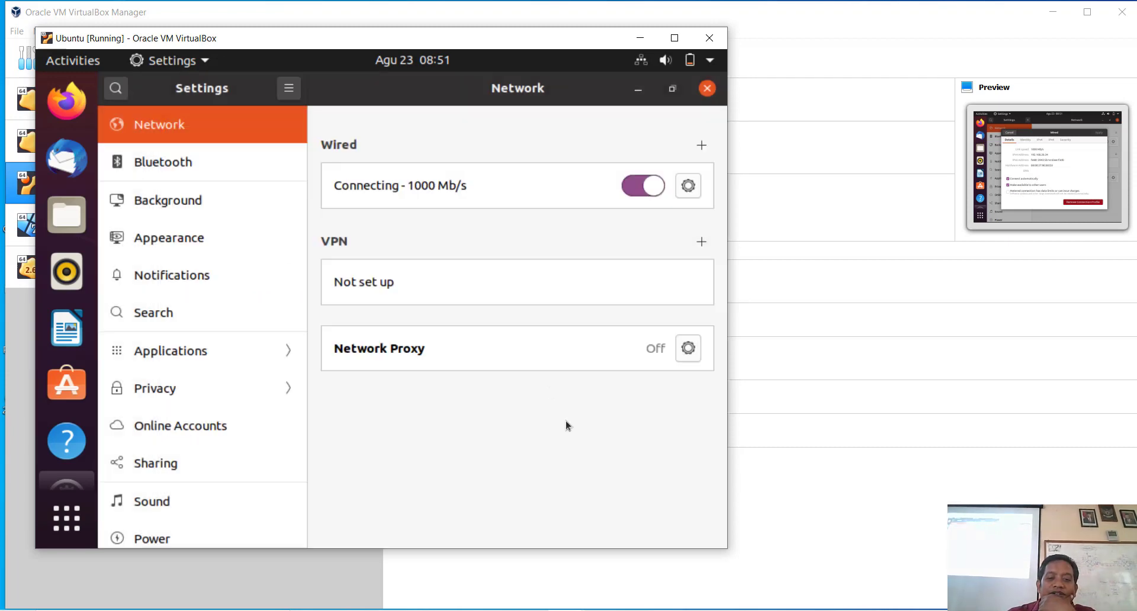
{"action": "left_click", "coordinate": [690, 187]}
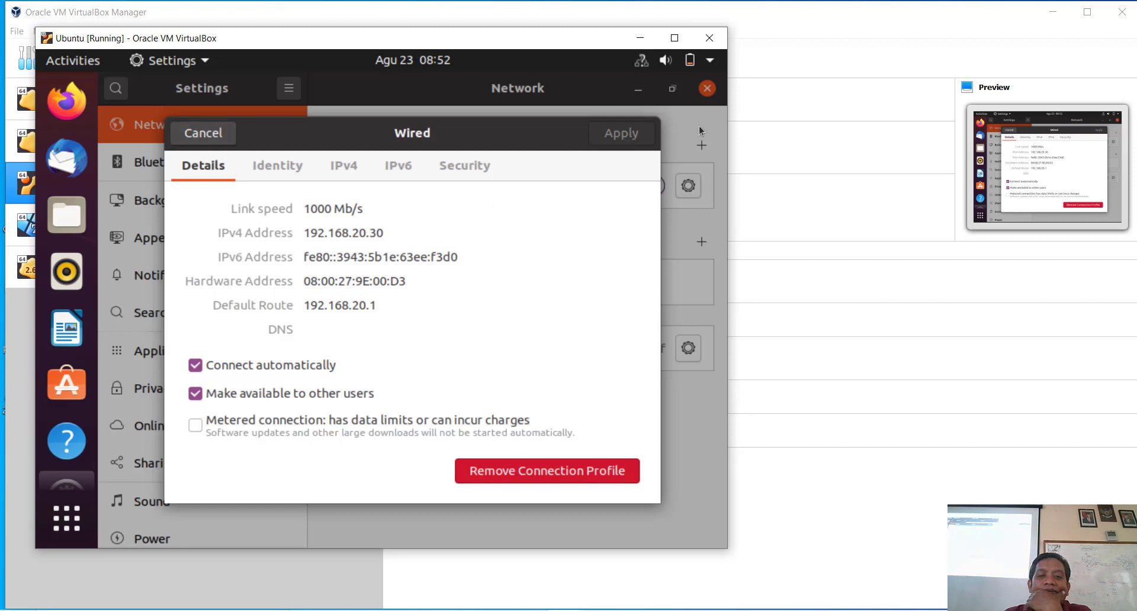
Step: Close the wired connection details, maximize the Ubuntu VM window, and close Settings
{"action": "left_click", "coordinate": [198, 138]}
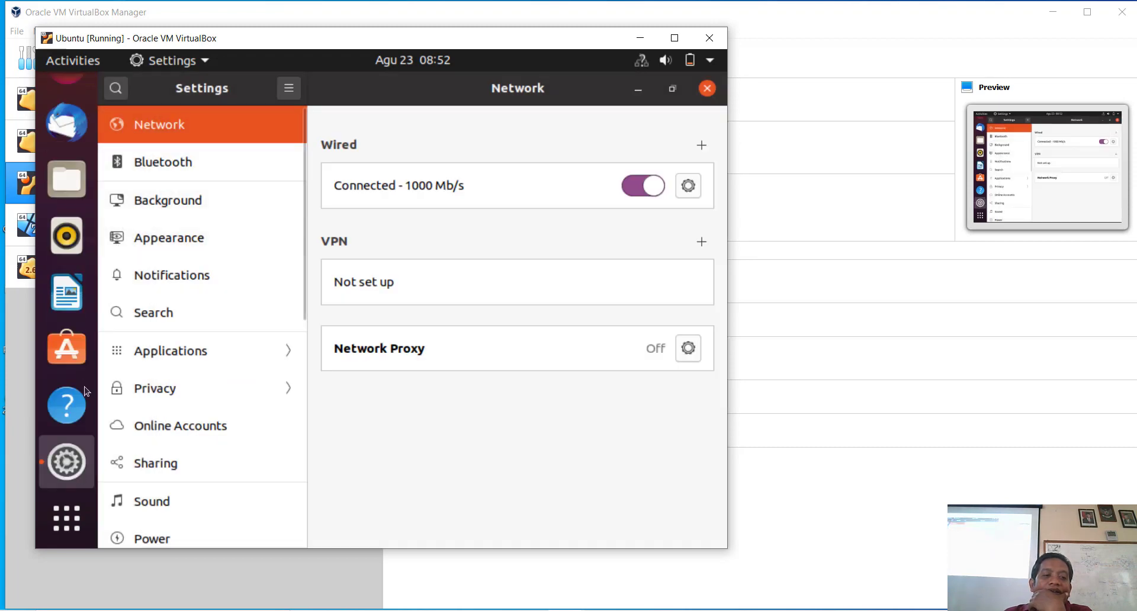
{"action": "left_click", "coordinate": [674, 37]}
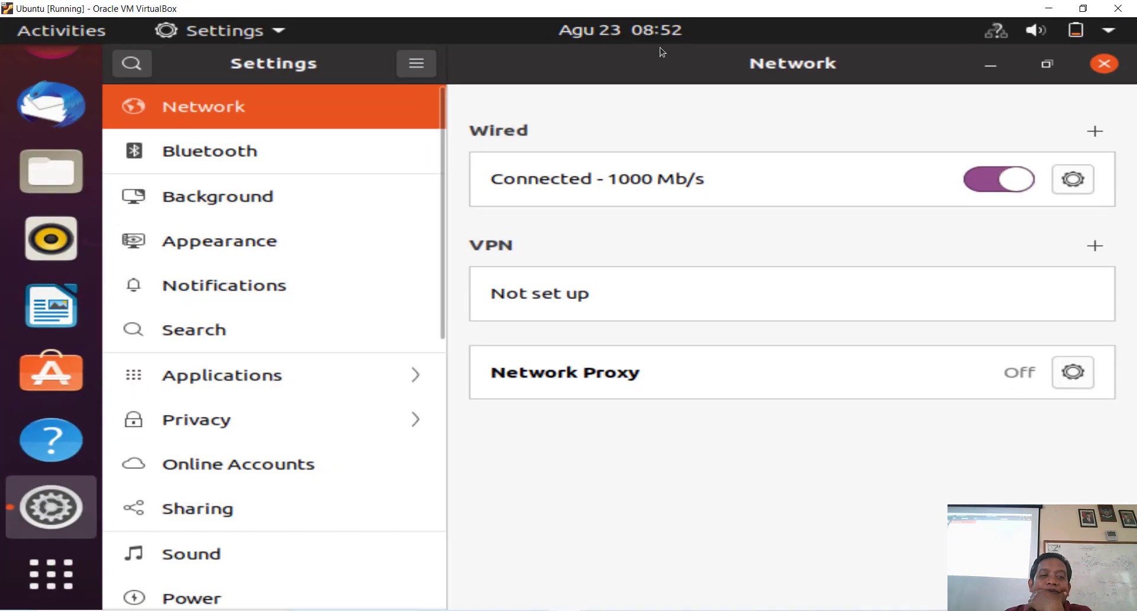
{"action": "left_click", "coordinate": [989, 65]}
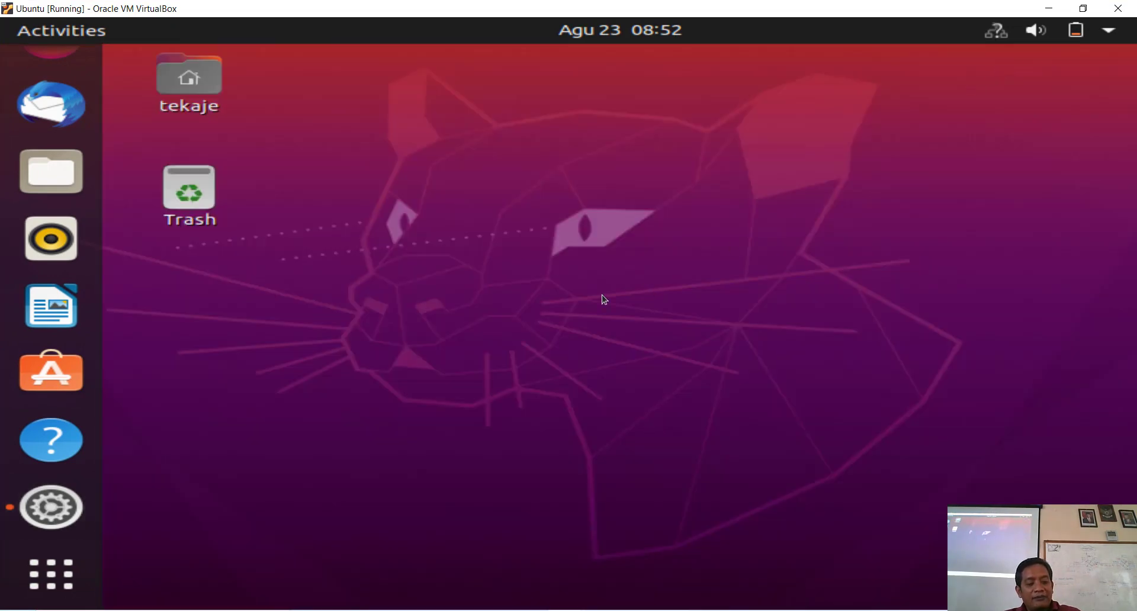
{"action": "key", "text": "alt+Tab"}
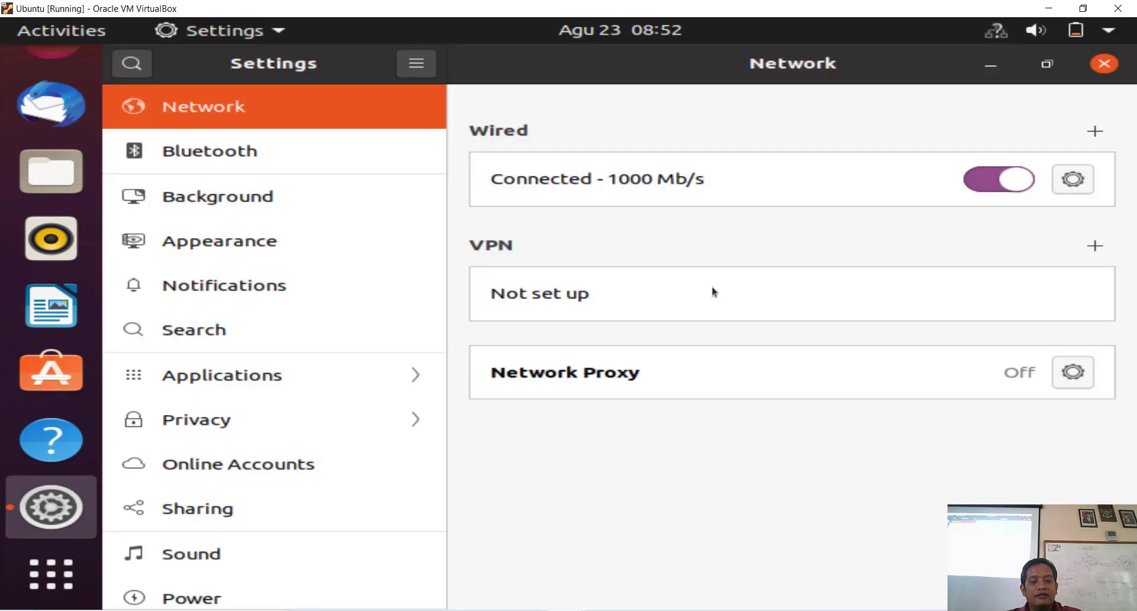
{"action": "left_click", "coordinate": [1105, 65]}
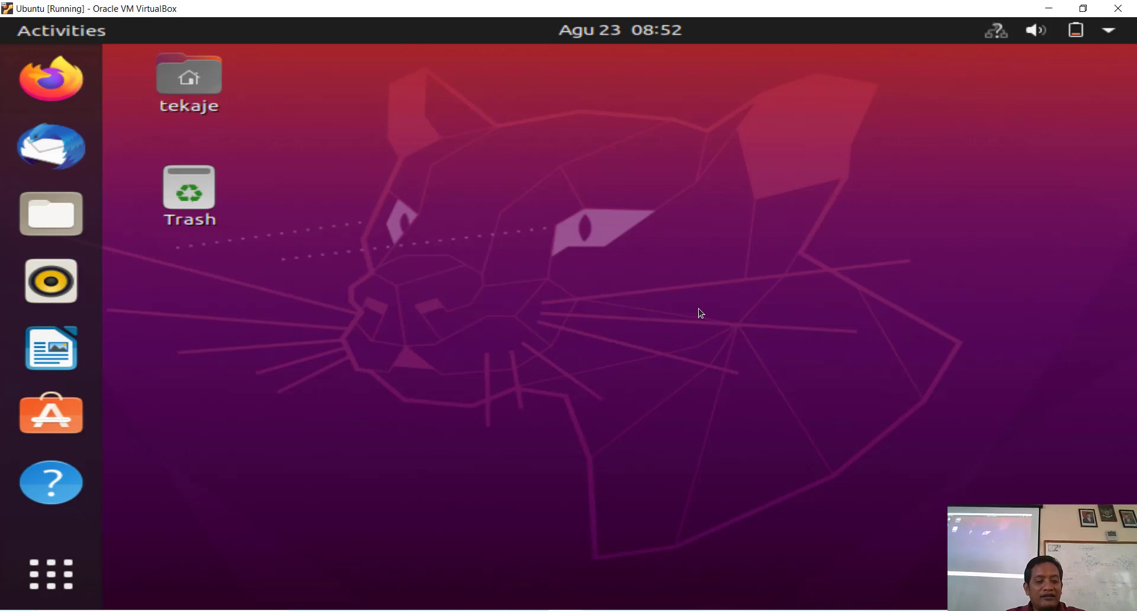
Step: Try running 'terminal' from the Alt+F2 prompt, then dismiss it when not found
{"action": "key", "text": "alt+F2"}
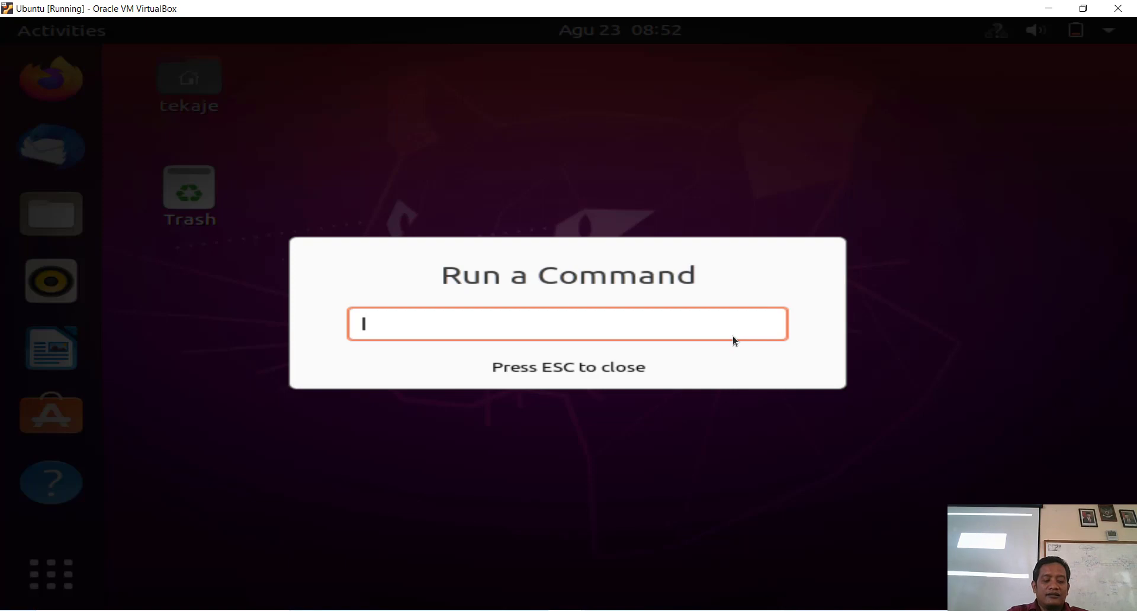
{"action": "type", "text": "terminal"}
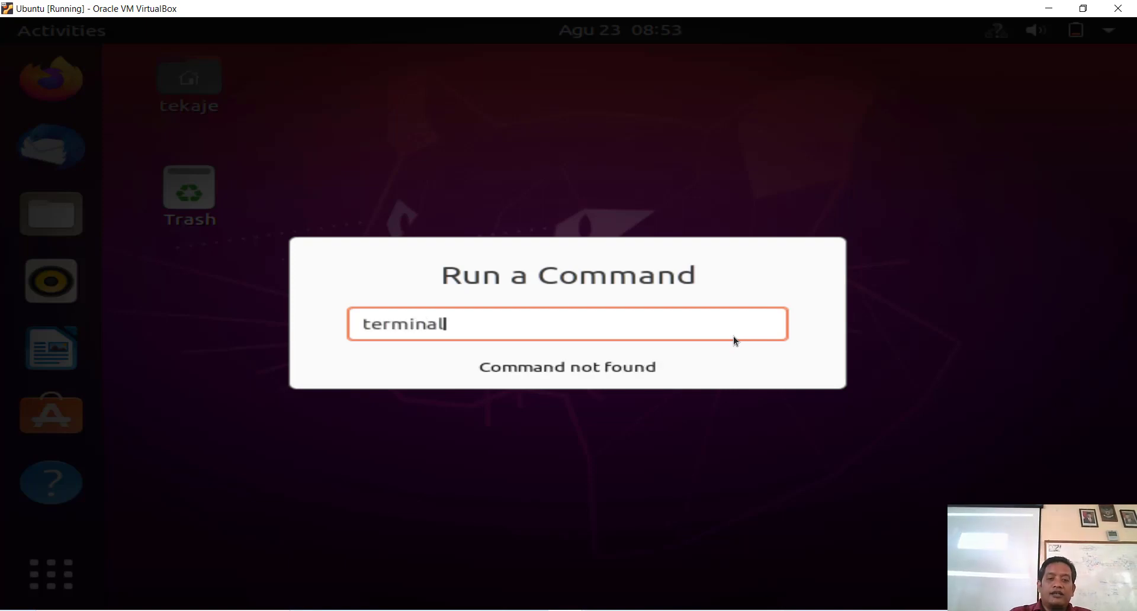
{"action": "key", "text": "Escape"}
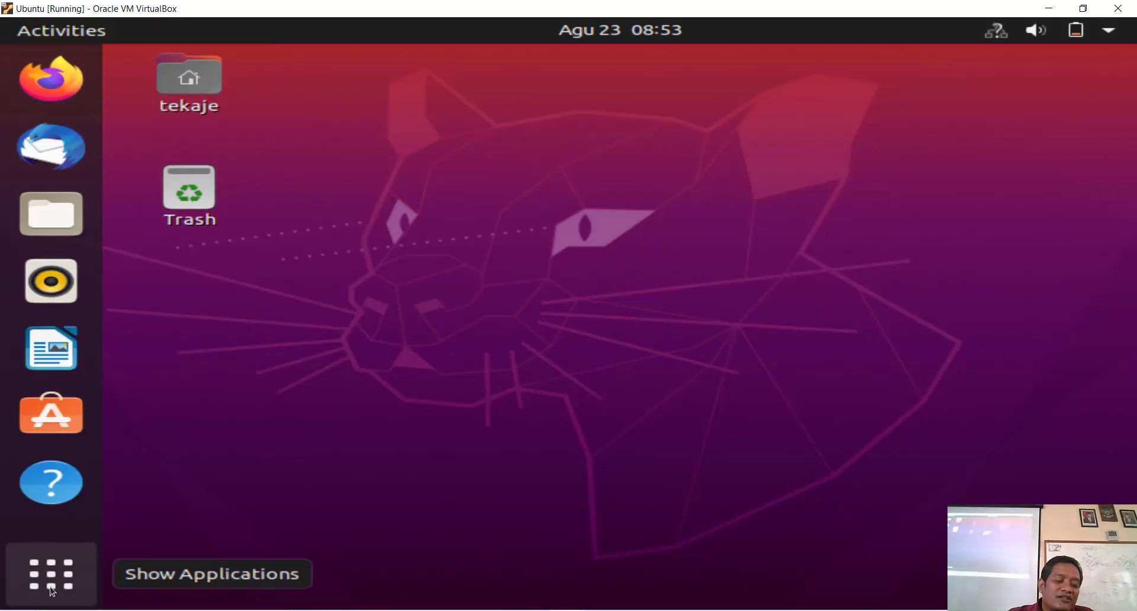
Step: Open a Terminal and run ifconfig, which reports the command is not found
{"action": "left_click", "coordinate": [51, 573]}
{"action": "key", "text": "Tab"}
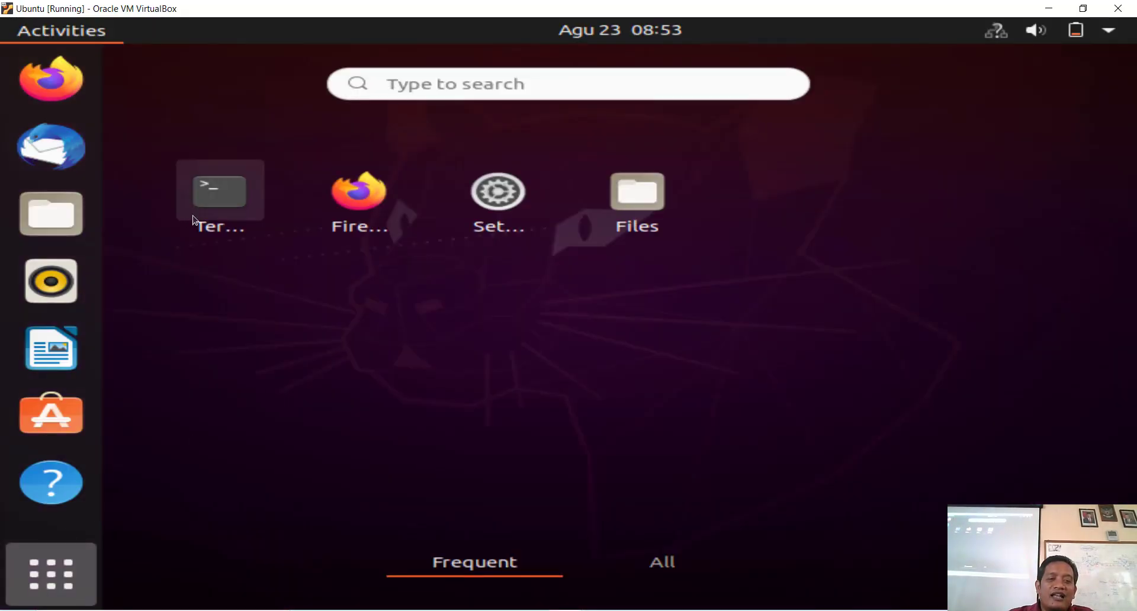
{"action": "key", "text": "Return"}
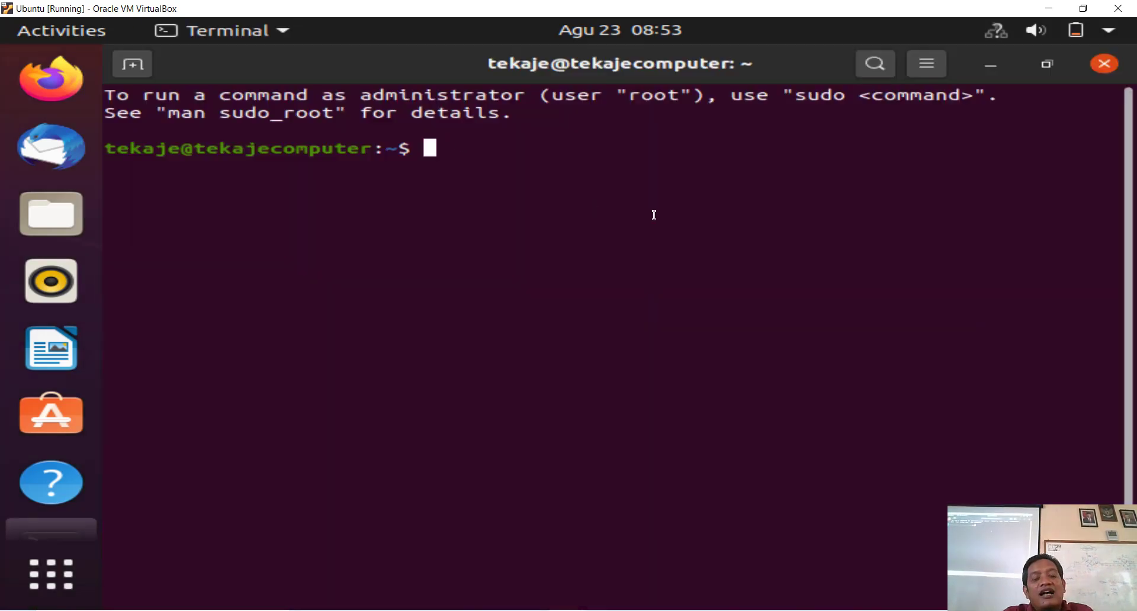
{"action": "type", "text": "if"}
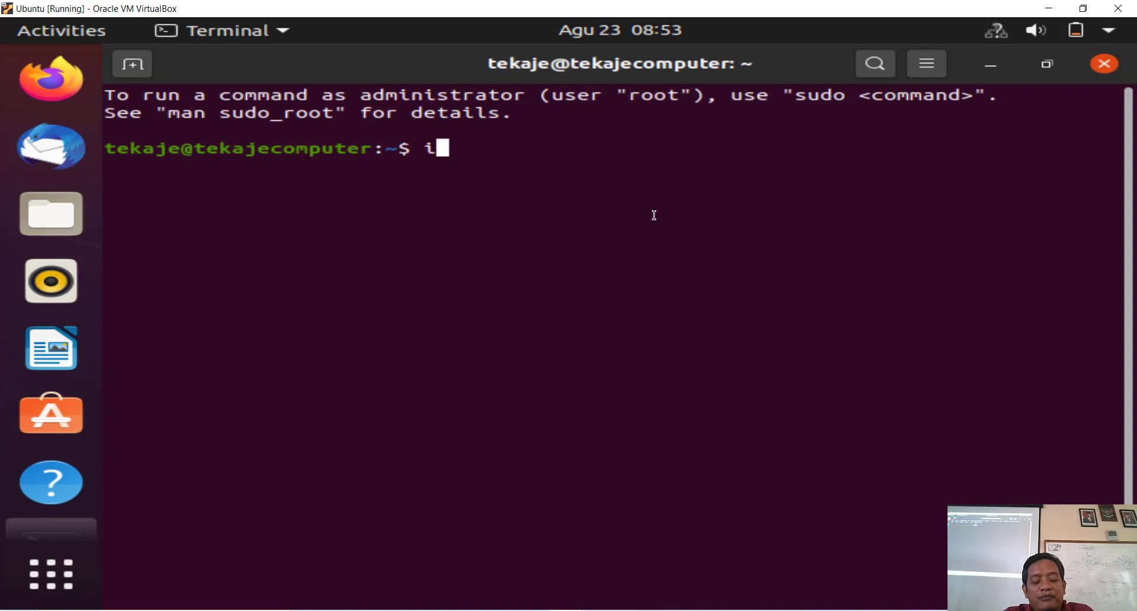
{"action": "type", "text": "co"}
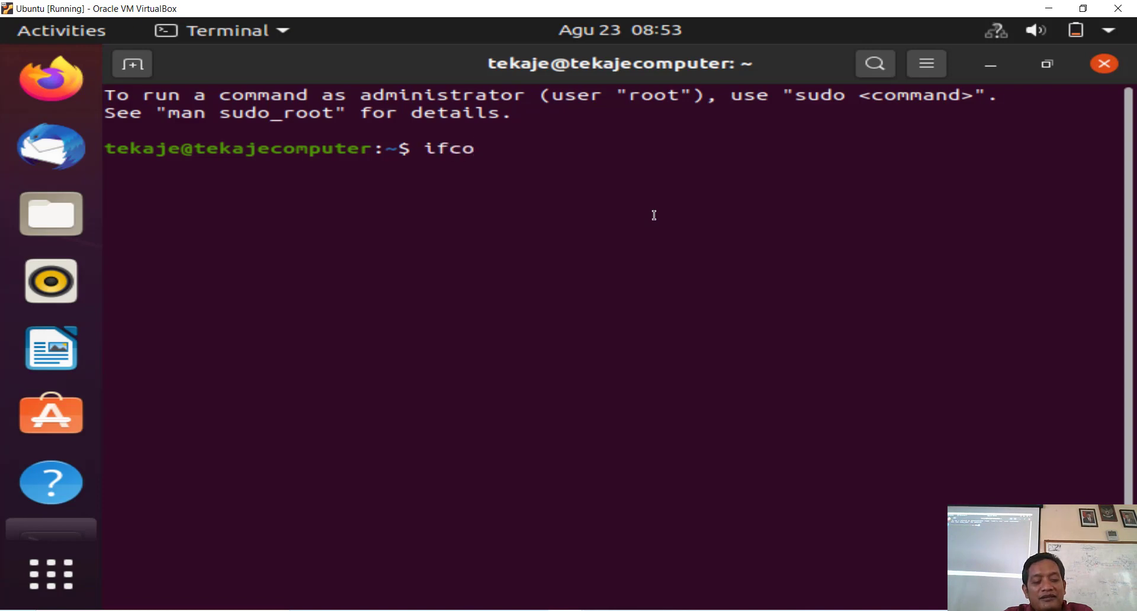
{"action": "type", "text": "nfig"}
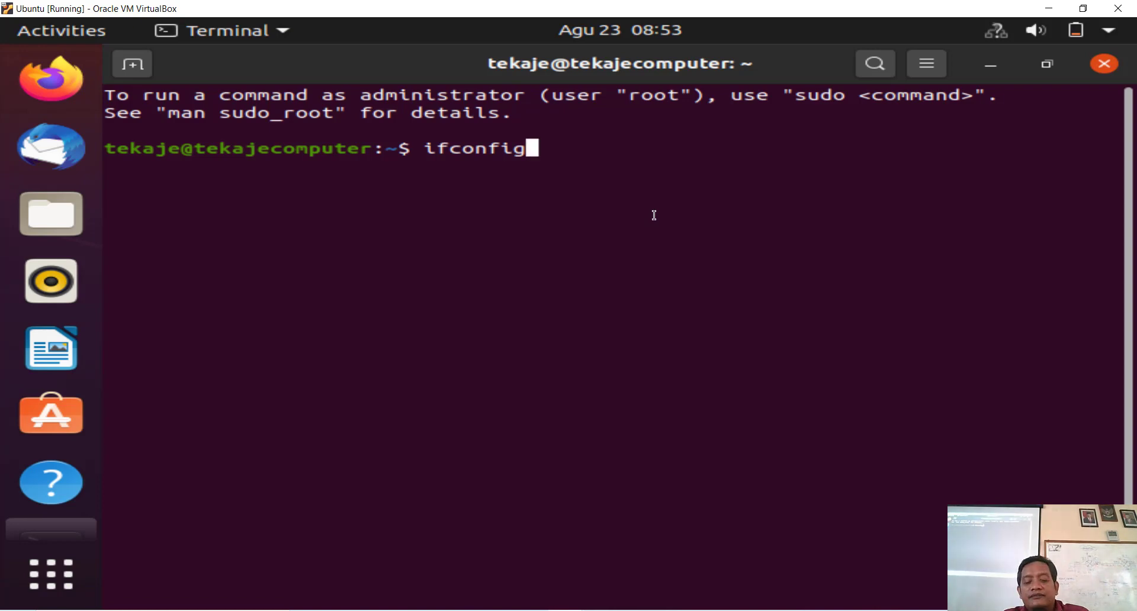
{"action": "key", "text": "Return"}
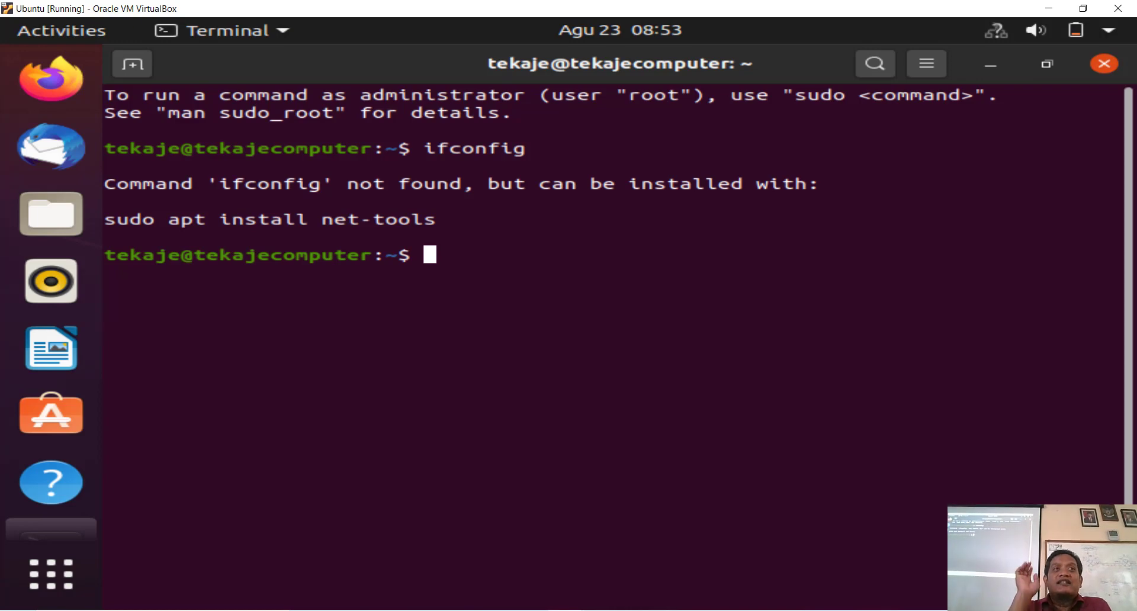
Step: Ping the gateway 192.168.20.1 and stop it after six replies with 0% loss
{"action": "type", "text": "pi"}
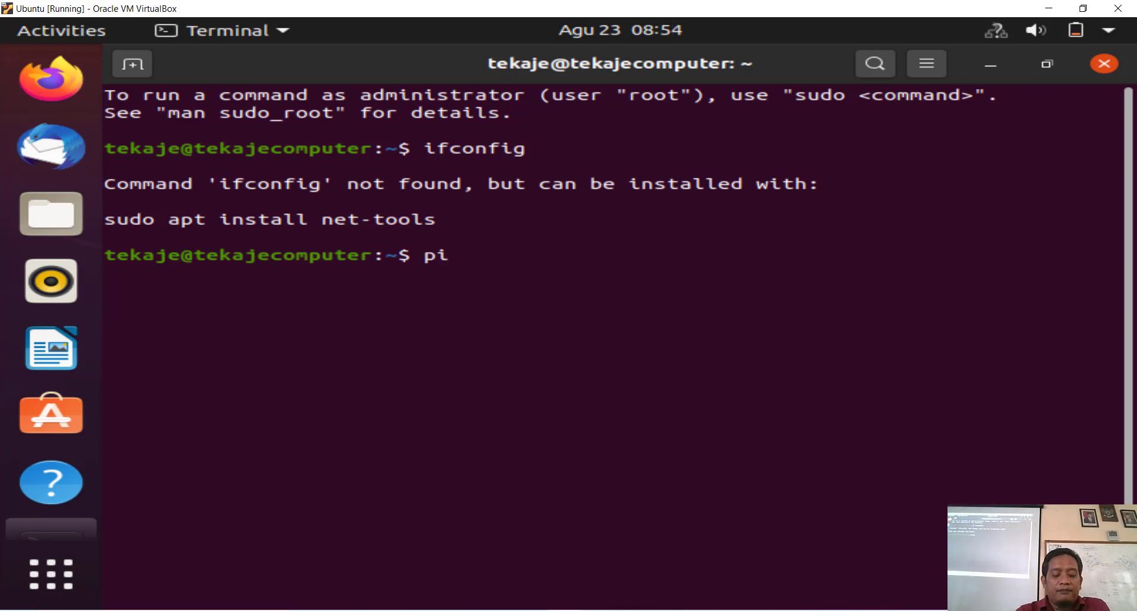
{"action": "type", "text": "ng 19"}
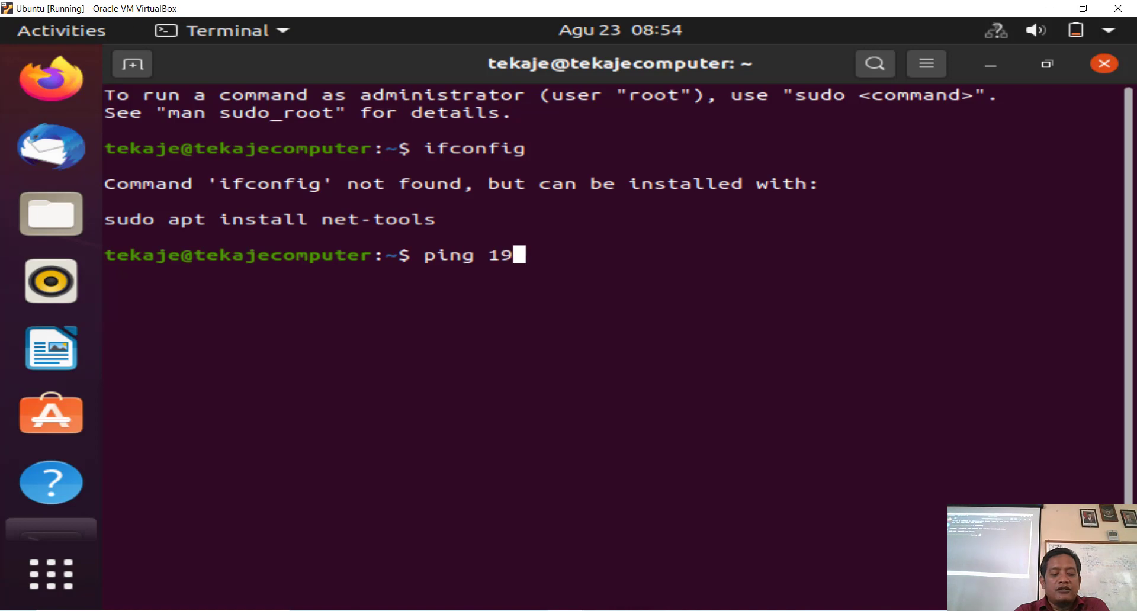
{"action": "type", "text": "2."}
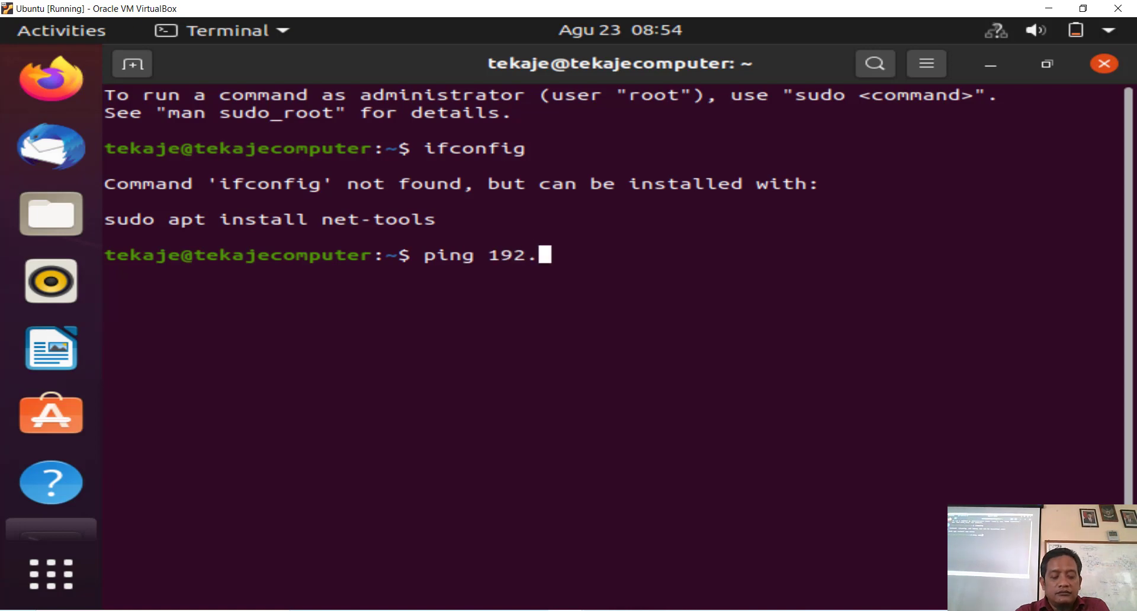
{"action": "type", "text": "168."}
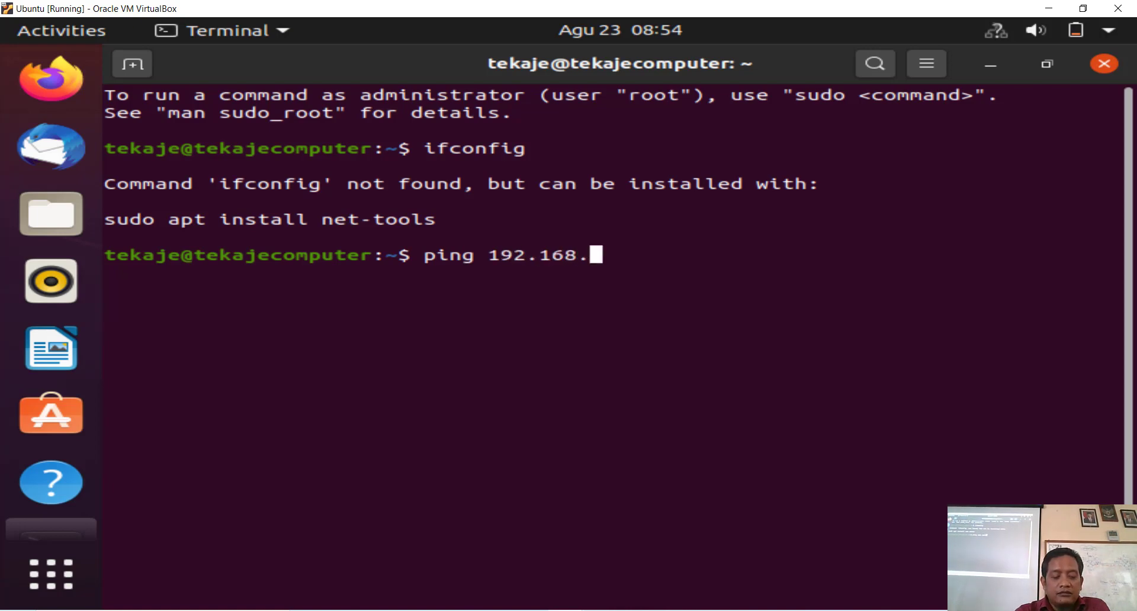
{"action": "type", "text": "10"}
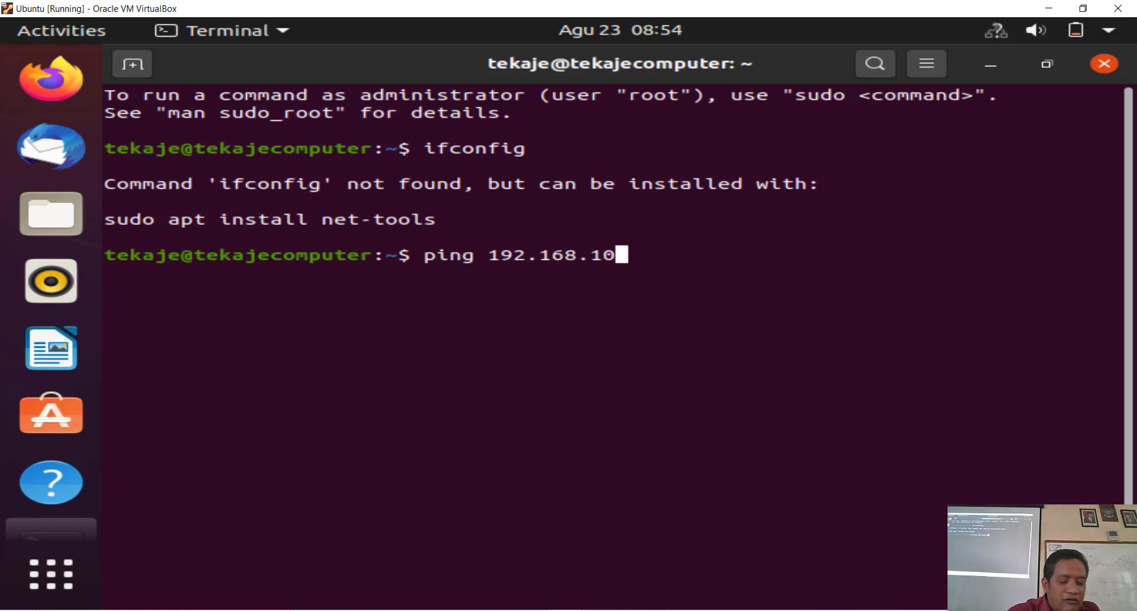
{"action": "key", "text": "BackSpace"}
{"action": "key", "text": "BackSpace"}
{"action": "type", "text": "2"}
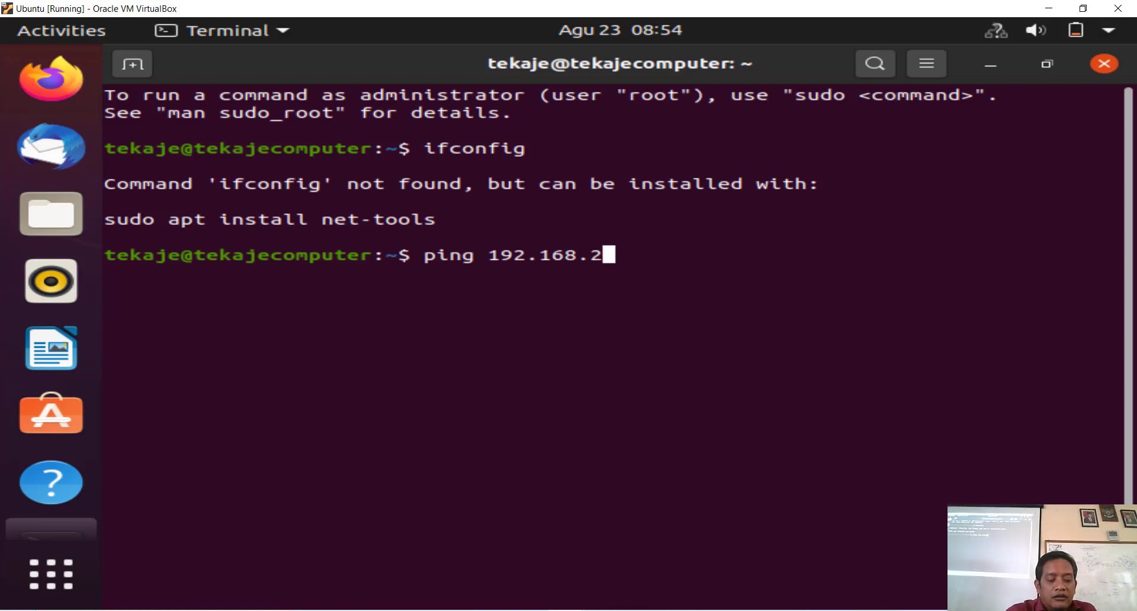
{"action": "type", "text": "0.1"}
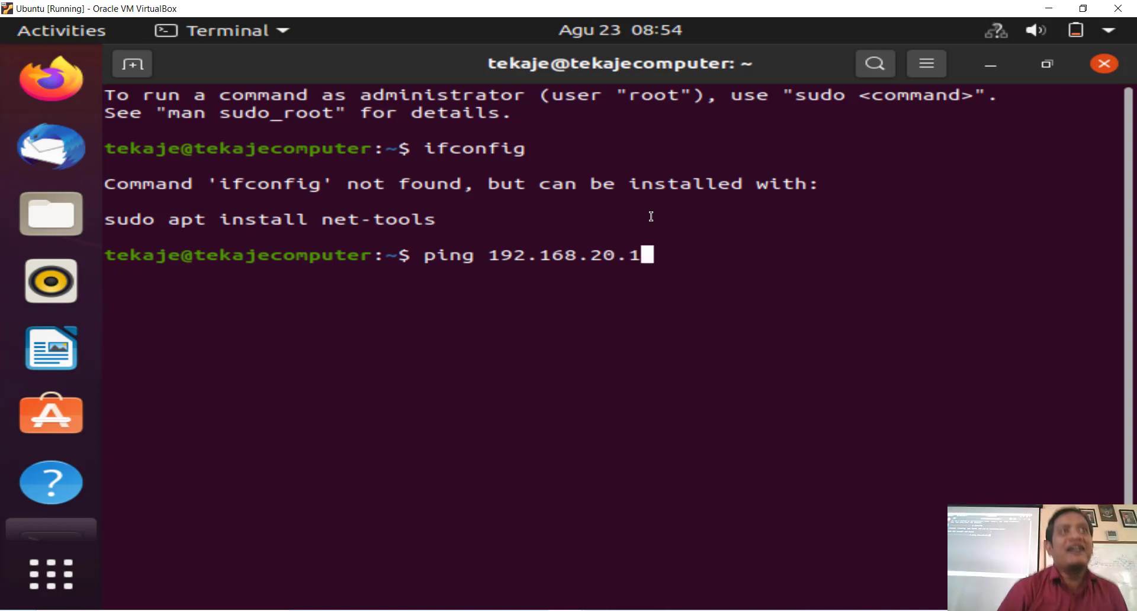
{"action": "key", "text": "Return"}
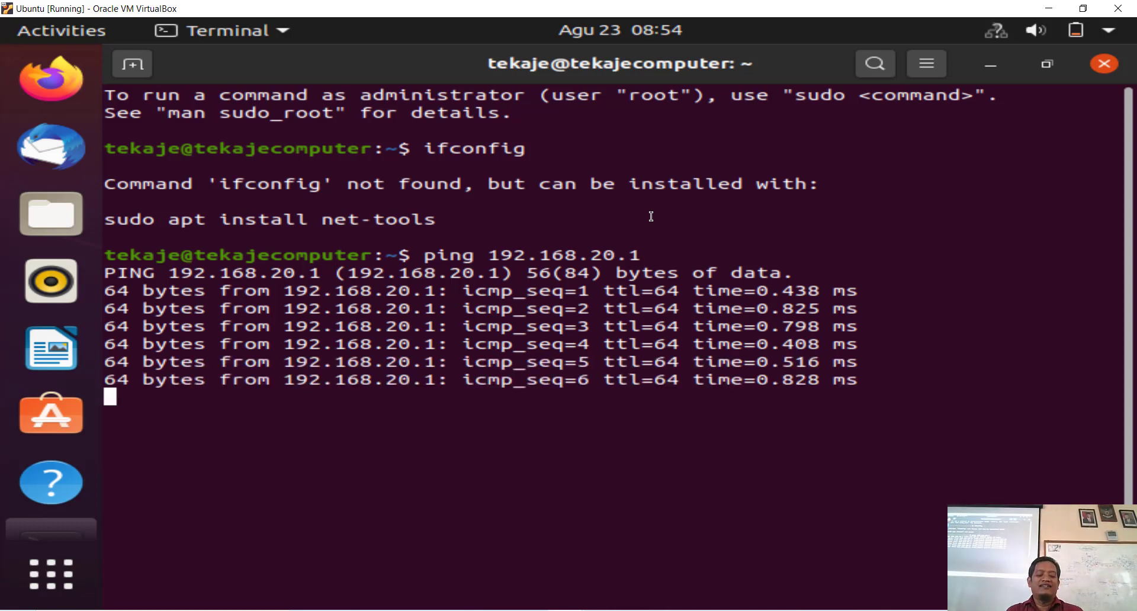
{"action": "key", "text": "ctrl+c"}
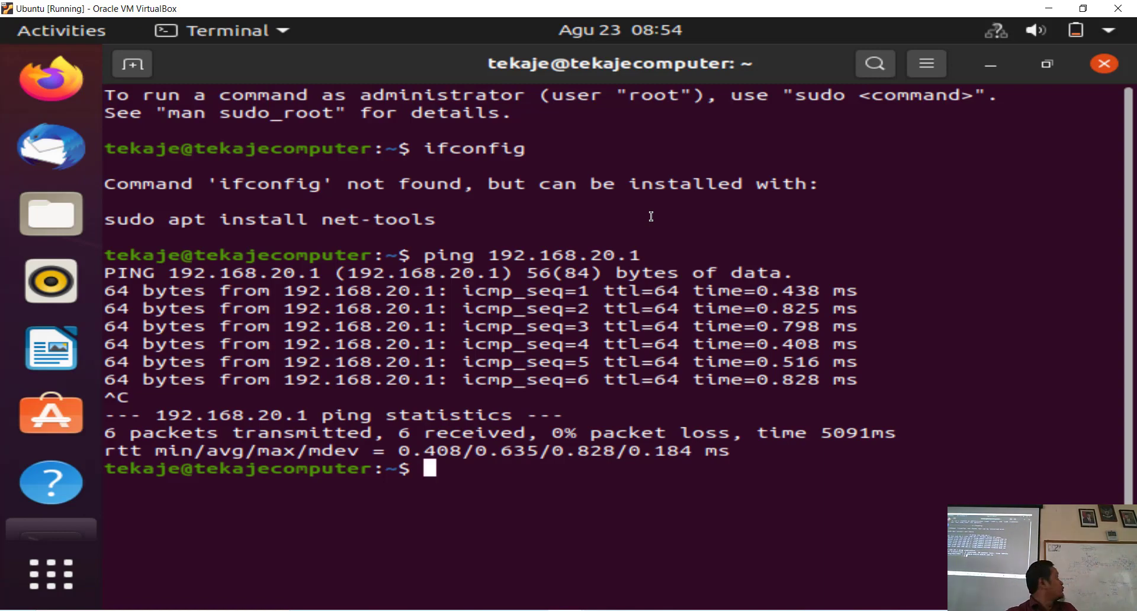
Step: Ping 192.168.10.83 from the client and stop after four successful replies
{"action": "key", "text": "Up"}
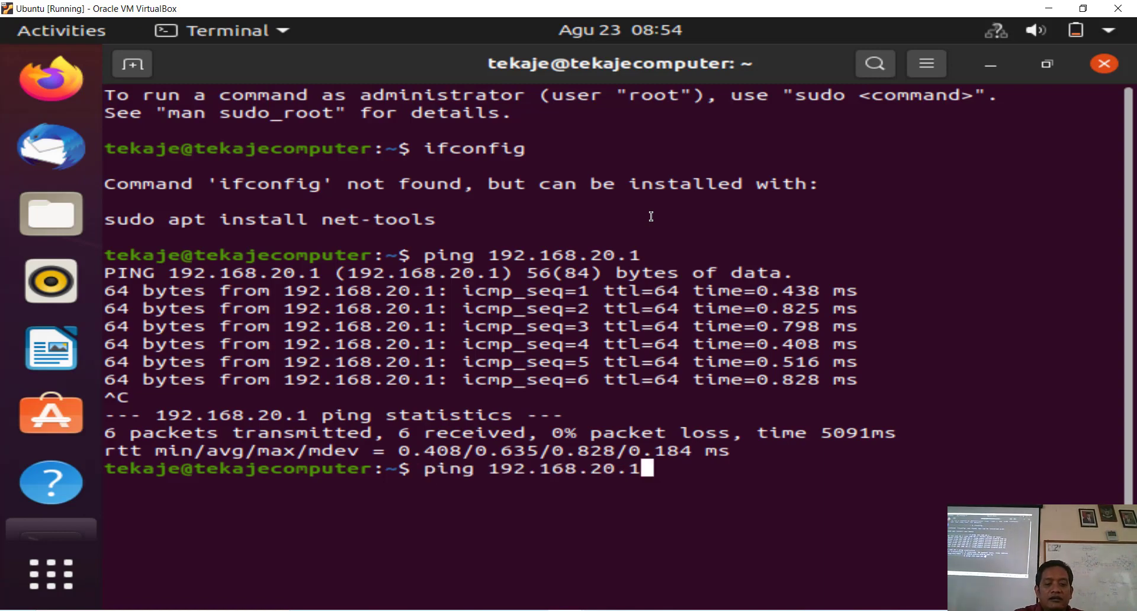
{"action": "key", "text": "BackSpace"}
{"action": "key", "text": "BackSpace"}
{"action": "key", "text": "BackSpace"}
{"action": "key", "text": "BackSpace"}
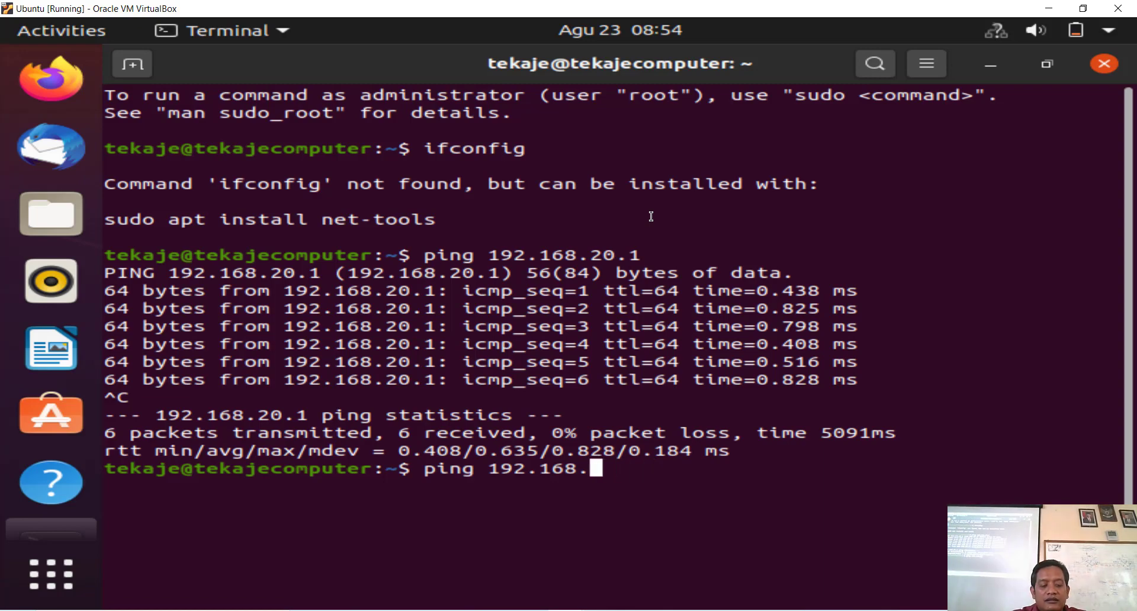
{"action": "type", "text": "10."}
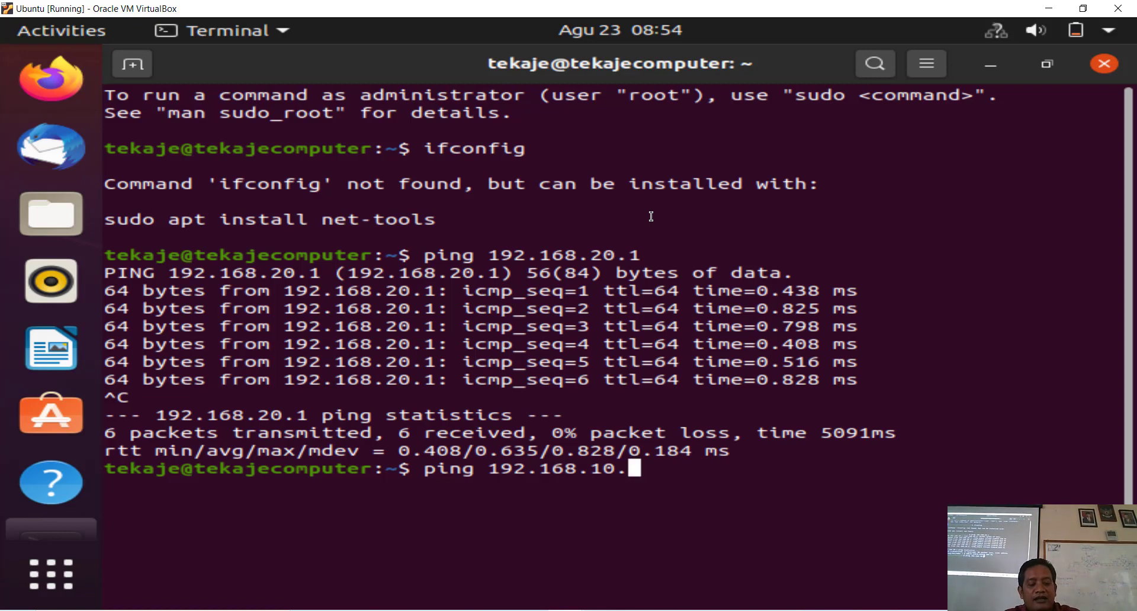
{"action": "type", "text": "83"}
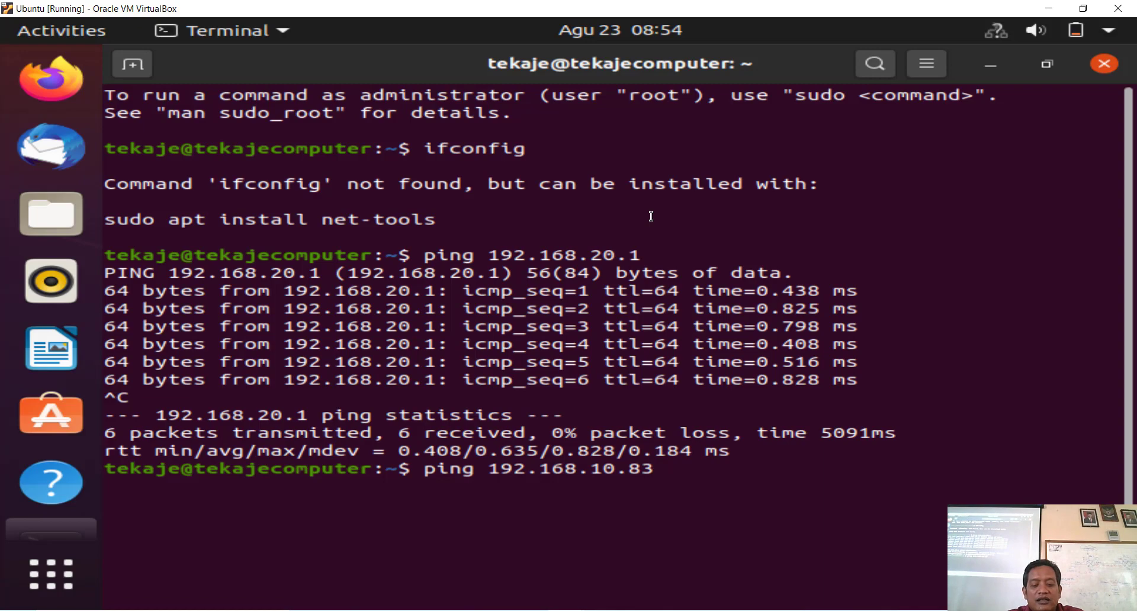
{"action": "key", "text": "Return"}
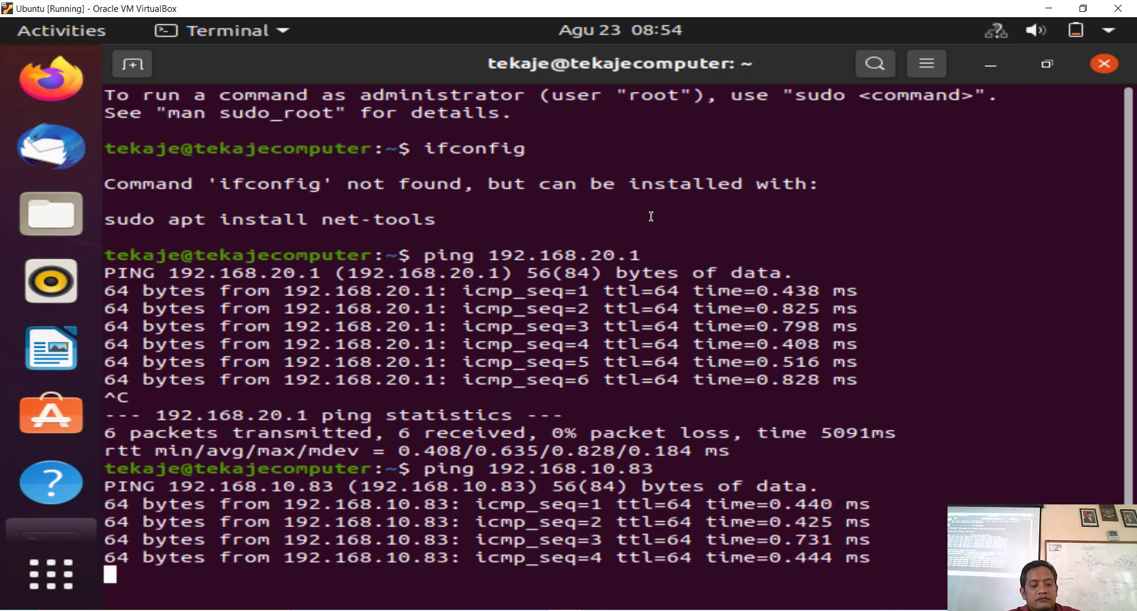
{"action": "key", "text": "ctrl+c"}
Step: Edit the recalled ping command to target 192.168.10.81
{"action": "key", "text": "Up"}
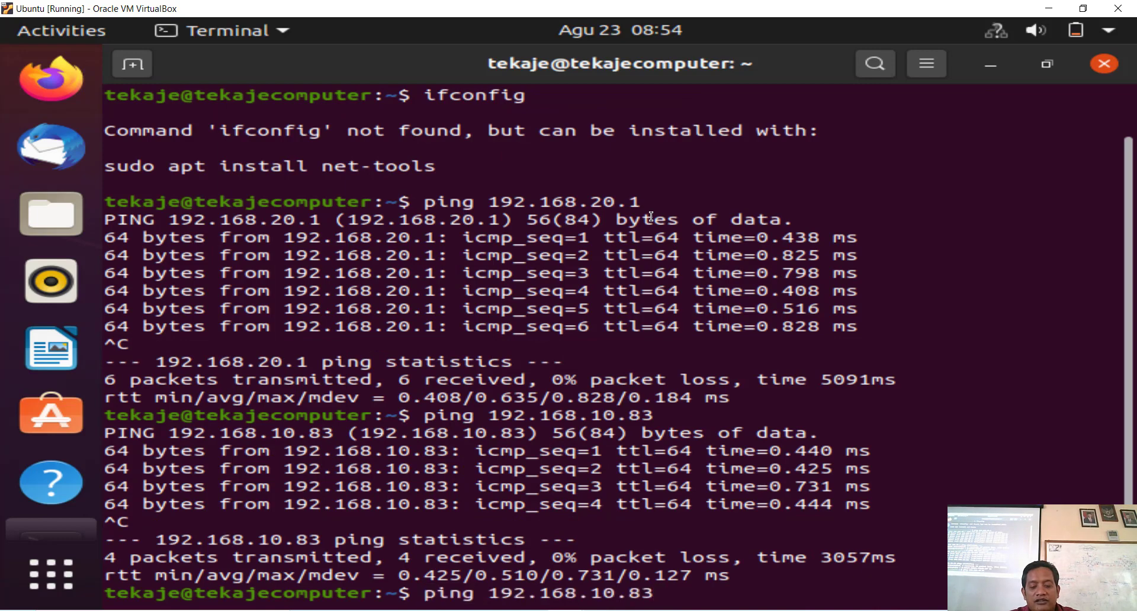
{"action": "key", "text": "BackSpace"}
{"action": "type", "text": "1"}
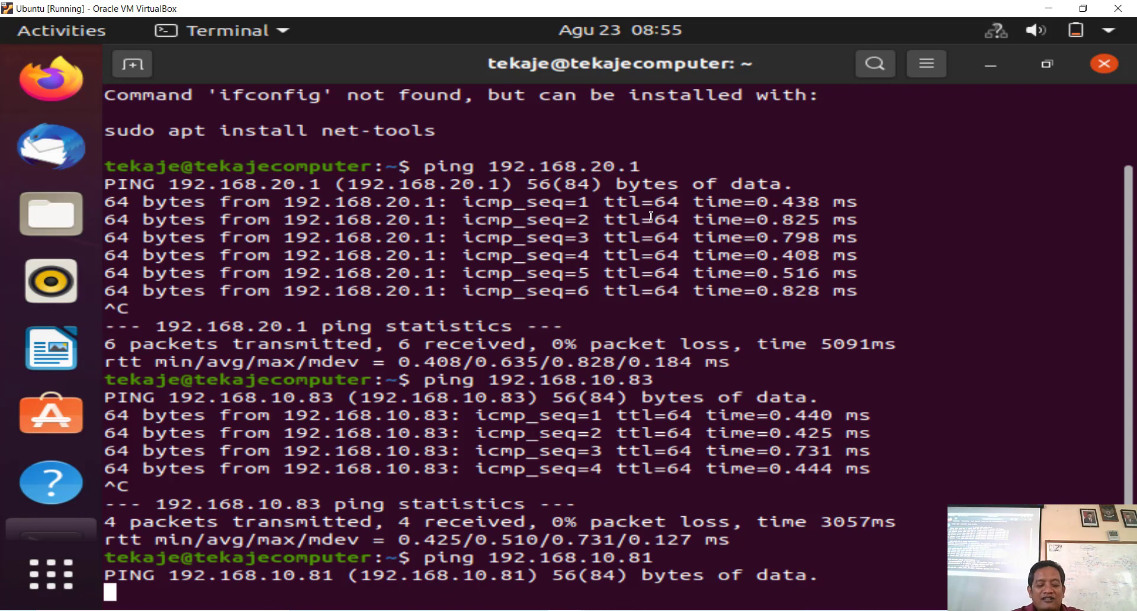
Step: Run ping 192.168.10.81 twice, stopping after 25 and then 23 unanswered packets
{"action": "key", "text": "Return"}
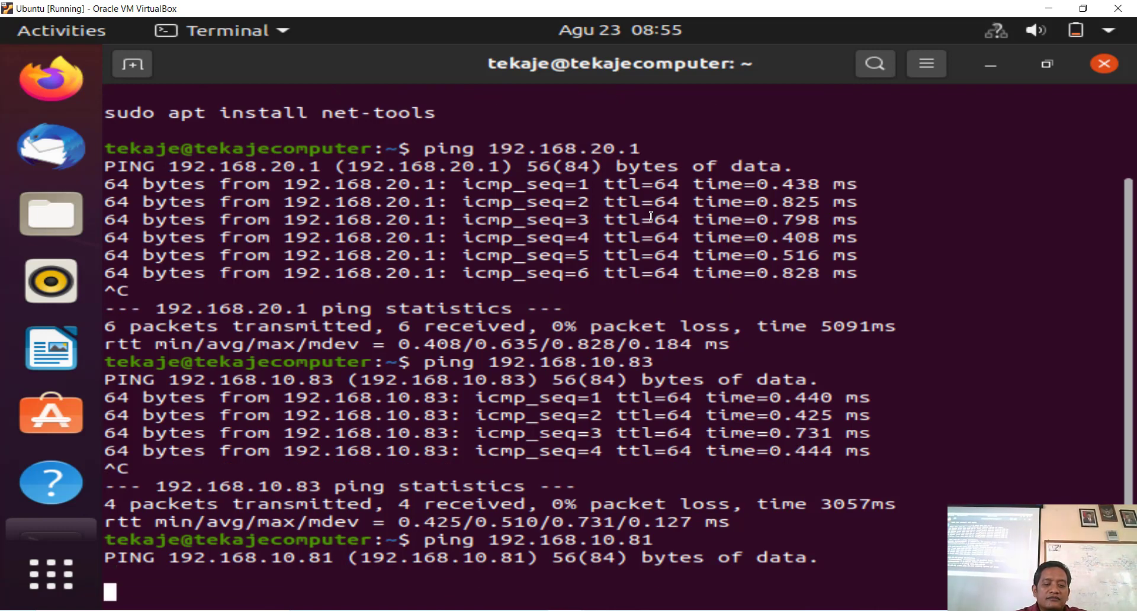
{"action": "key", "text": "Return"}
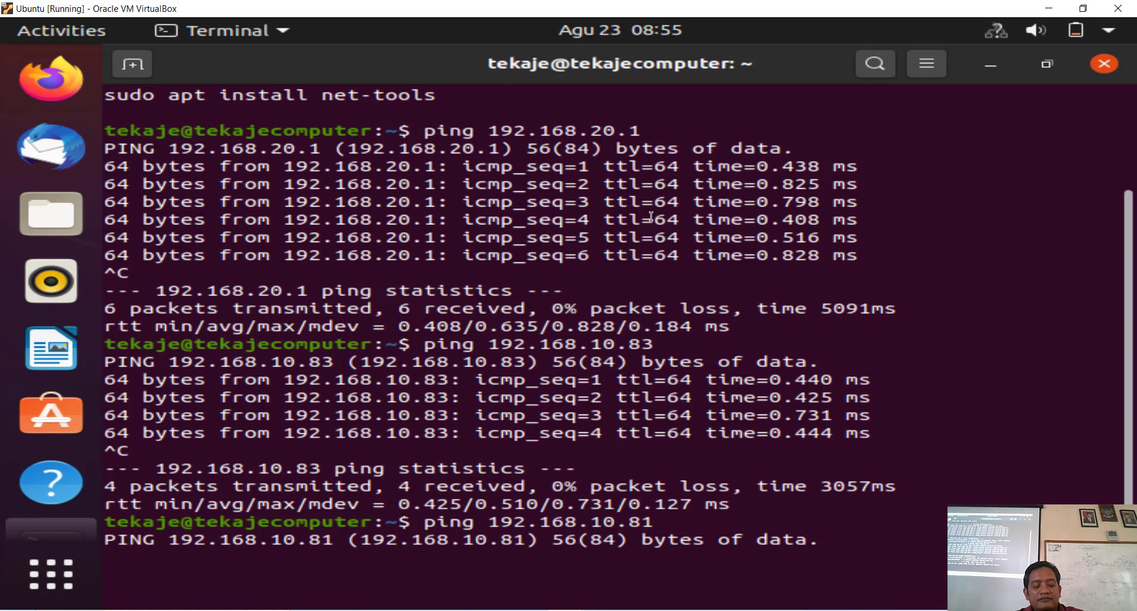
{"action": "key", "text": "ctrl+c"}
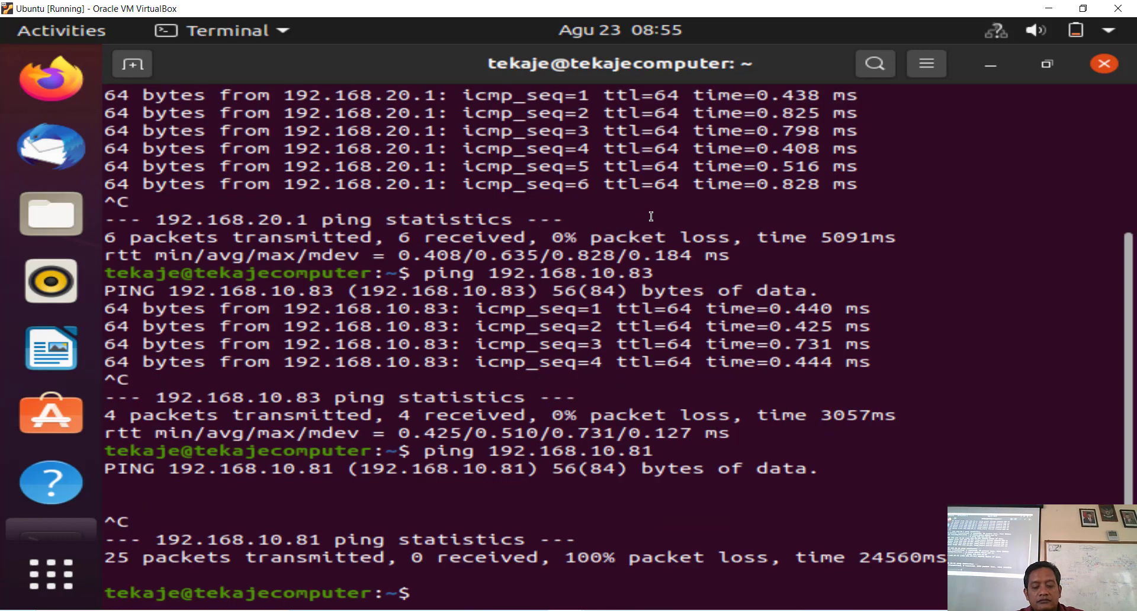
{"action": "key", "text": "Up"}
{"action": "key", "text": "Return"}
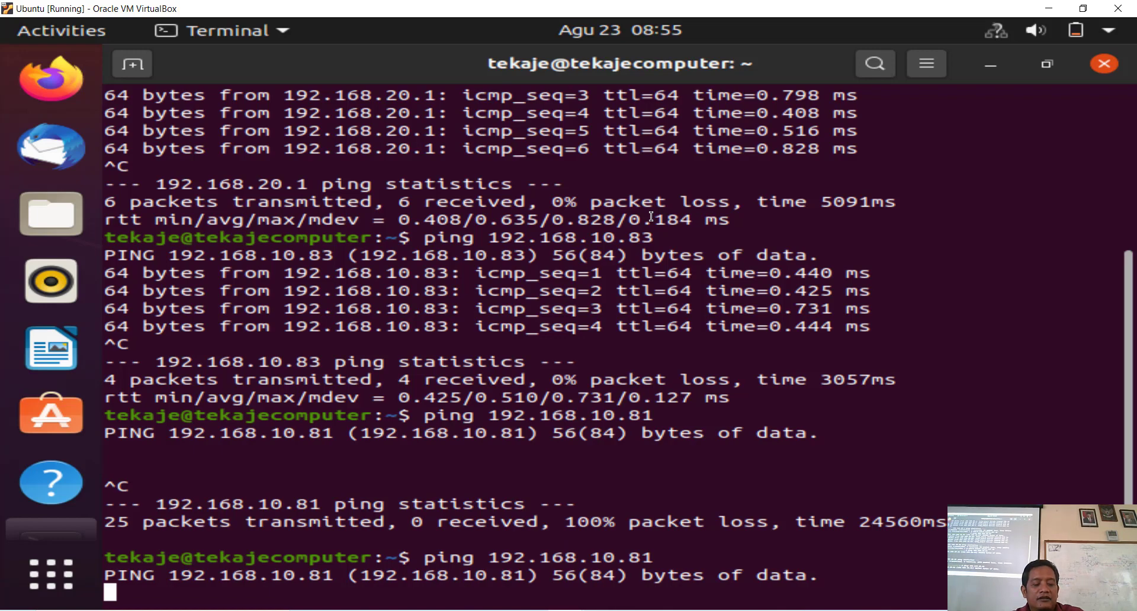
{"action": "key", "text": "ctrl+c"}
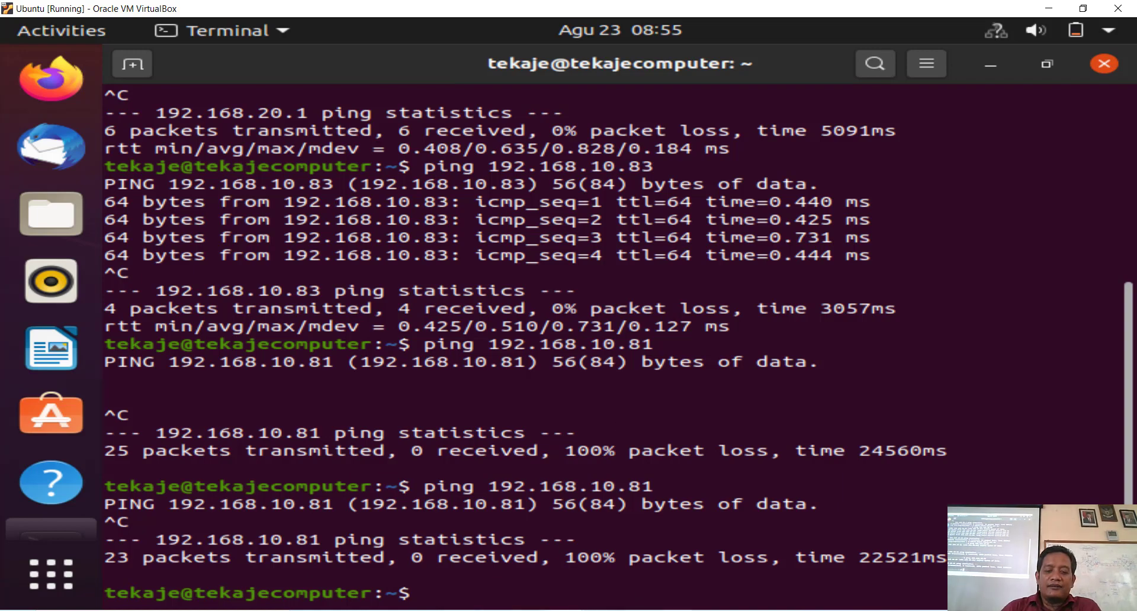
{"action": "mouse_move", "coordinate": [677, 610]}
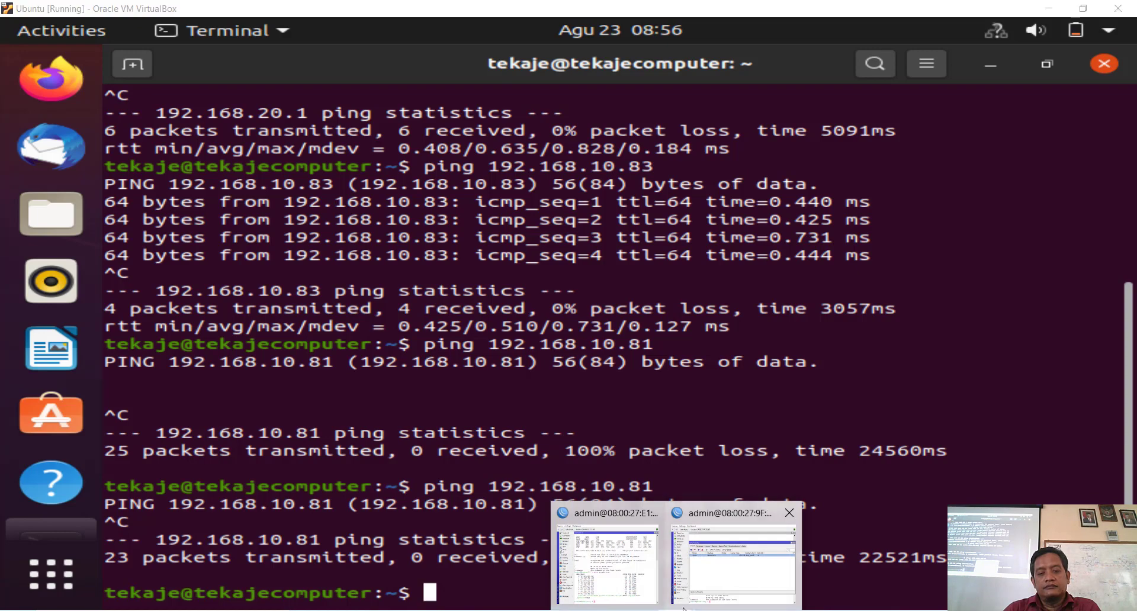
Step: Open Router02's IP > Routes list and the 0.0.0.0/0 default route via 192.168.10.81
{"action": "left_click", "coordinate": [728, 572]}
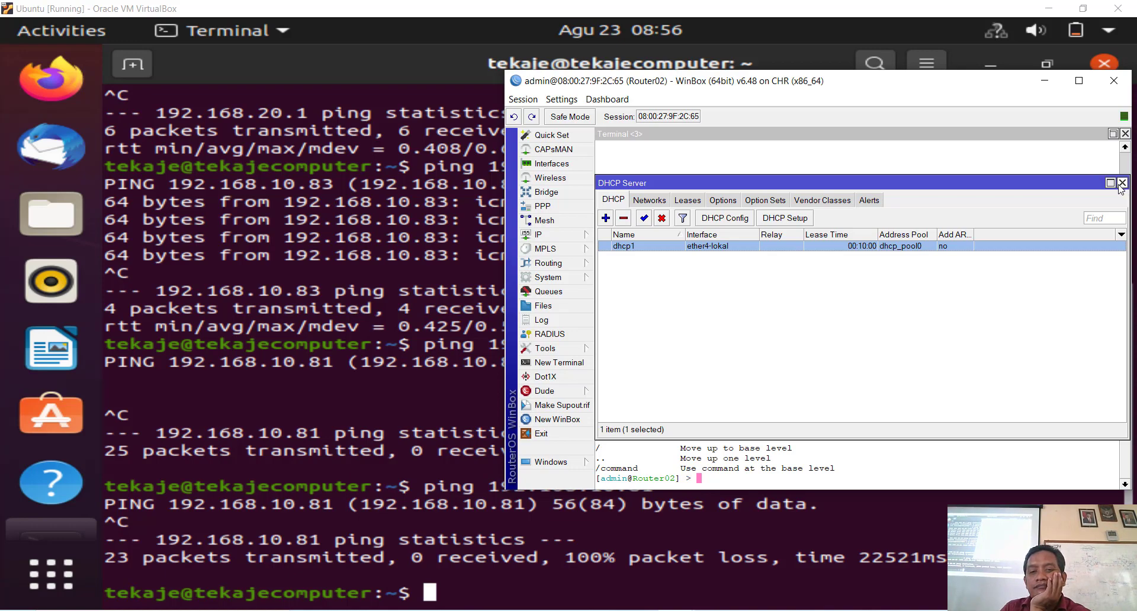
{"action": "left_click", "coordinate": [543, 237]}
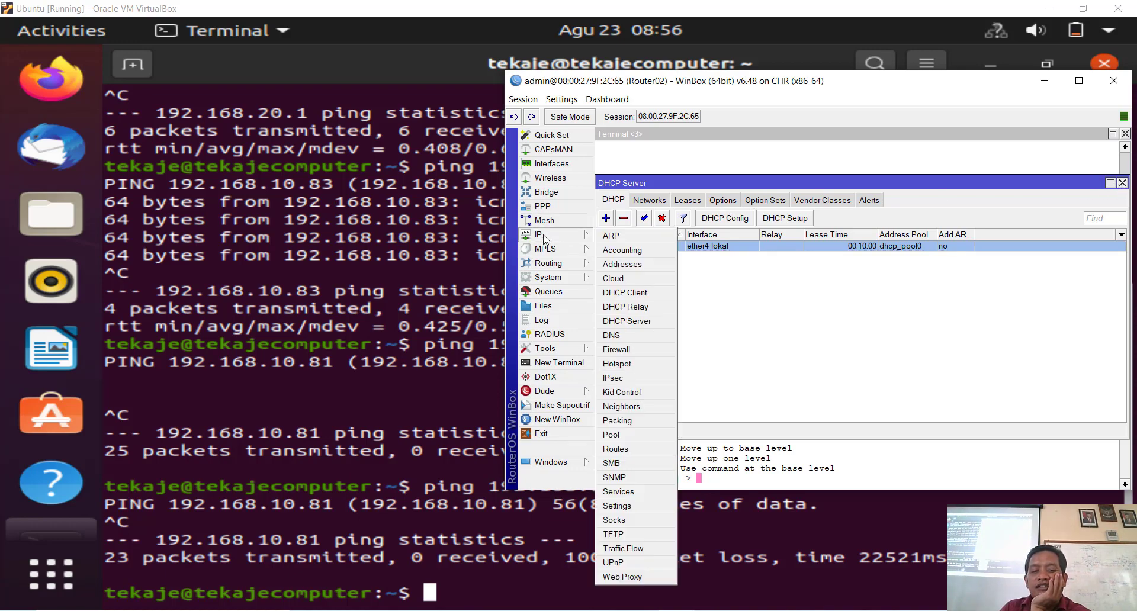
{"action": "left_click", "coordinate": [636, 449]}
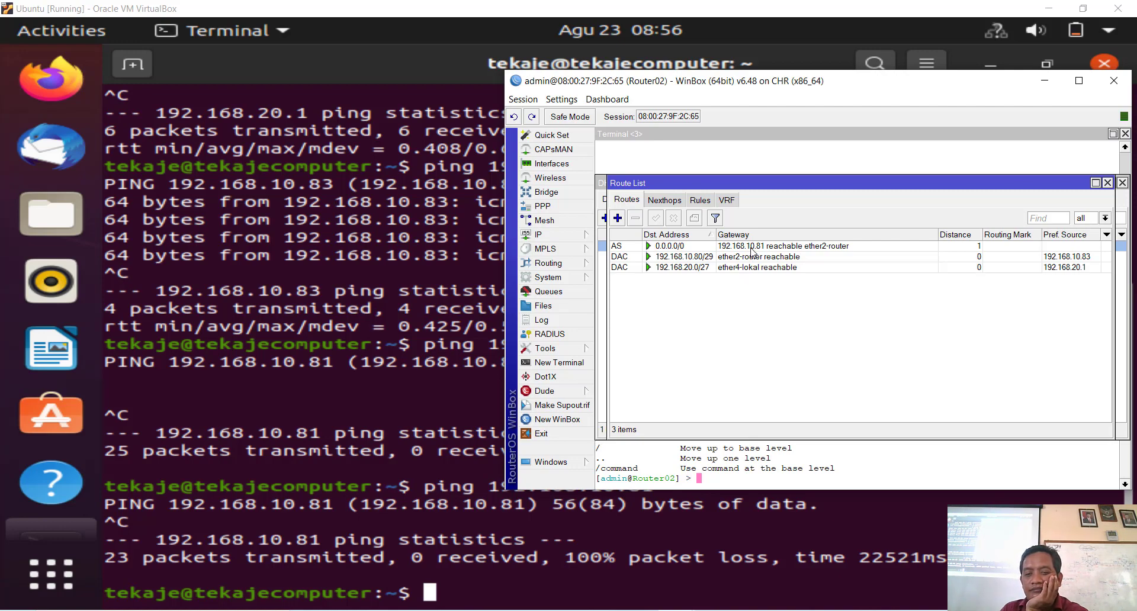
{"action": "left_click", "coordinate": [750, 247]}
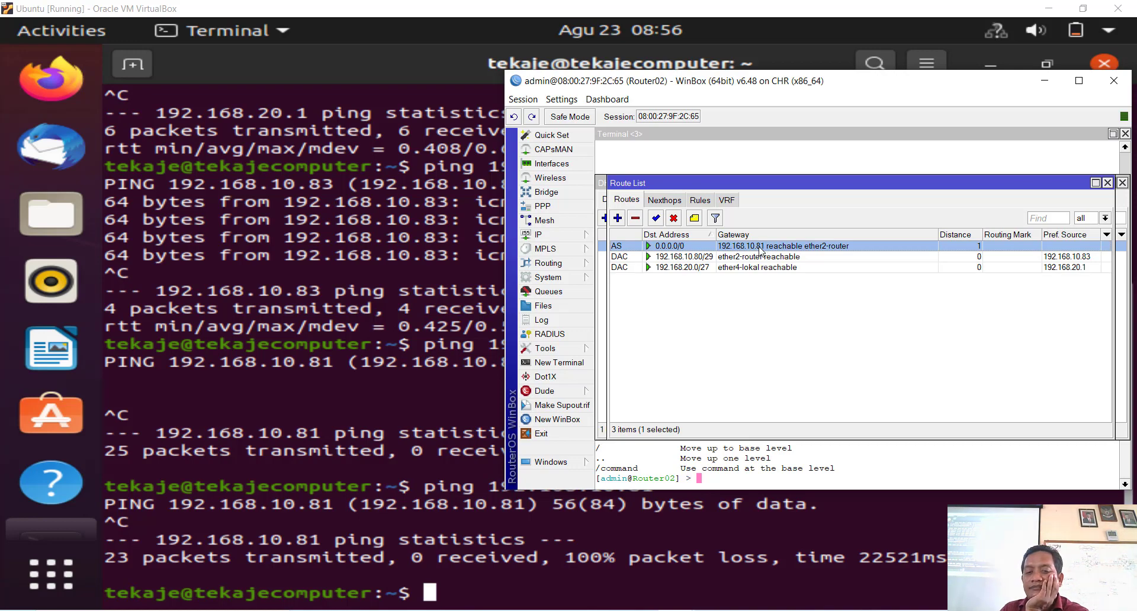
{"action": "double_click", "coordinate": [760, 248]}
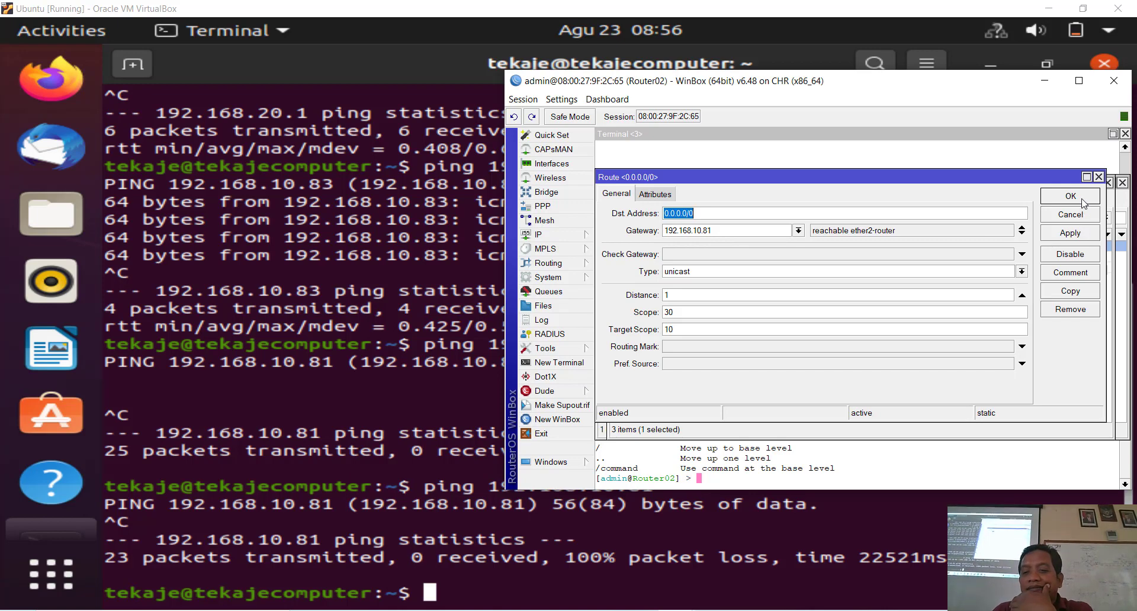
Step: Add a new default route on Router02 with a 192.168 gateway and apply it
{"action": "left_click", "coordinate": [1099, 176]}
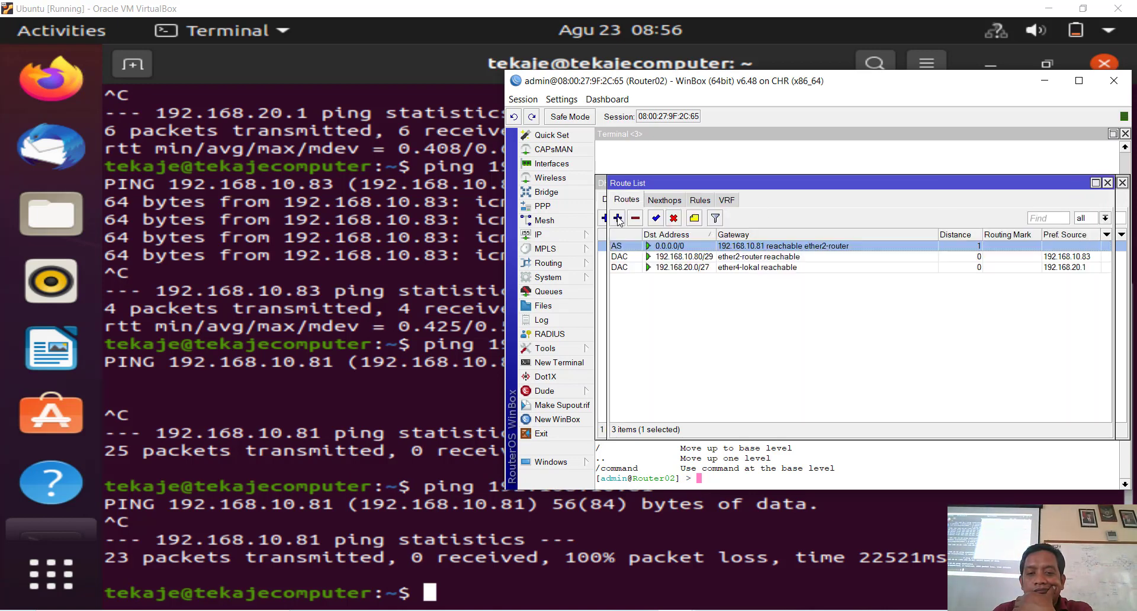
{"action": "left_click", "coordinate": [617, 218]}
{"action": "left_click", "coordinate": [703, 231]}
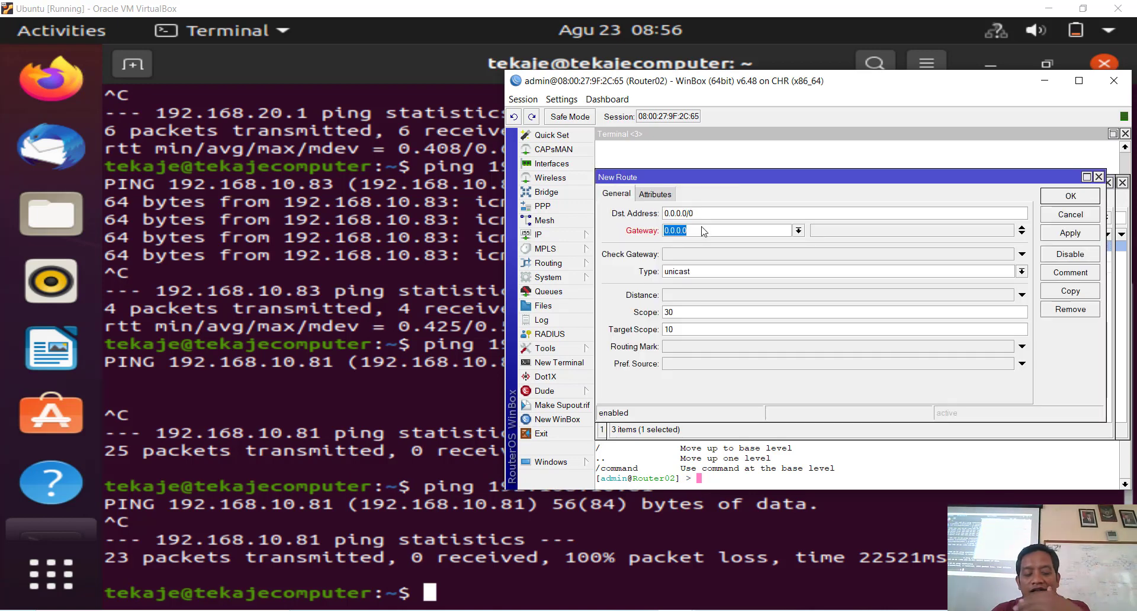
{"action": "type", "text": "192"}
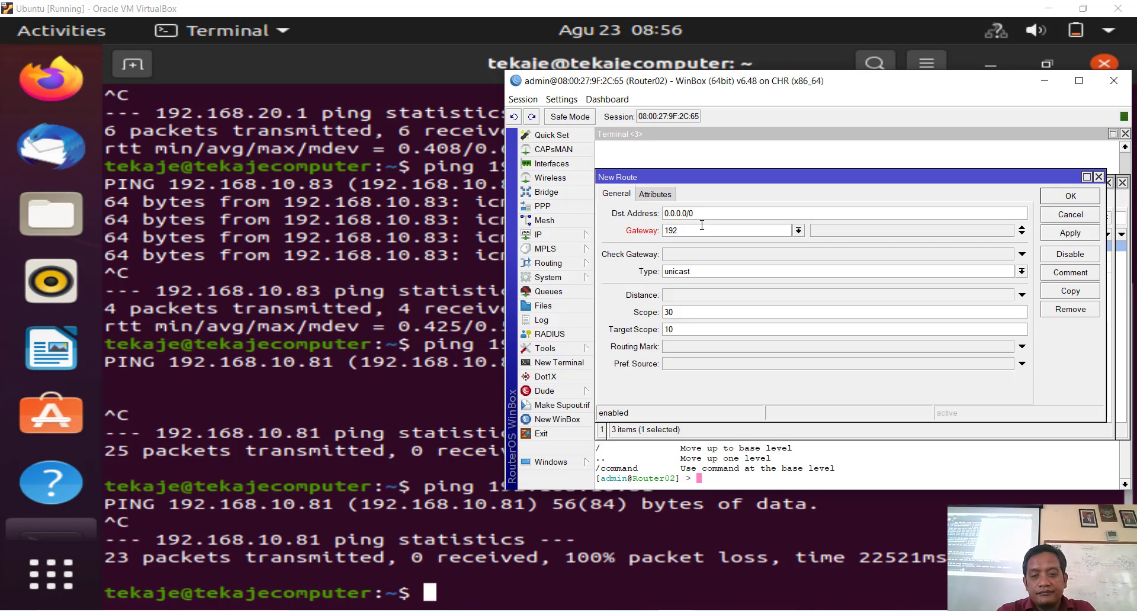
{"action": "type", "text": ".168"}
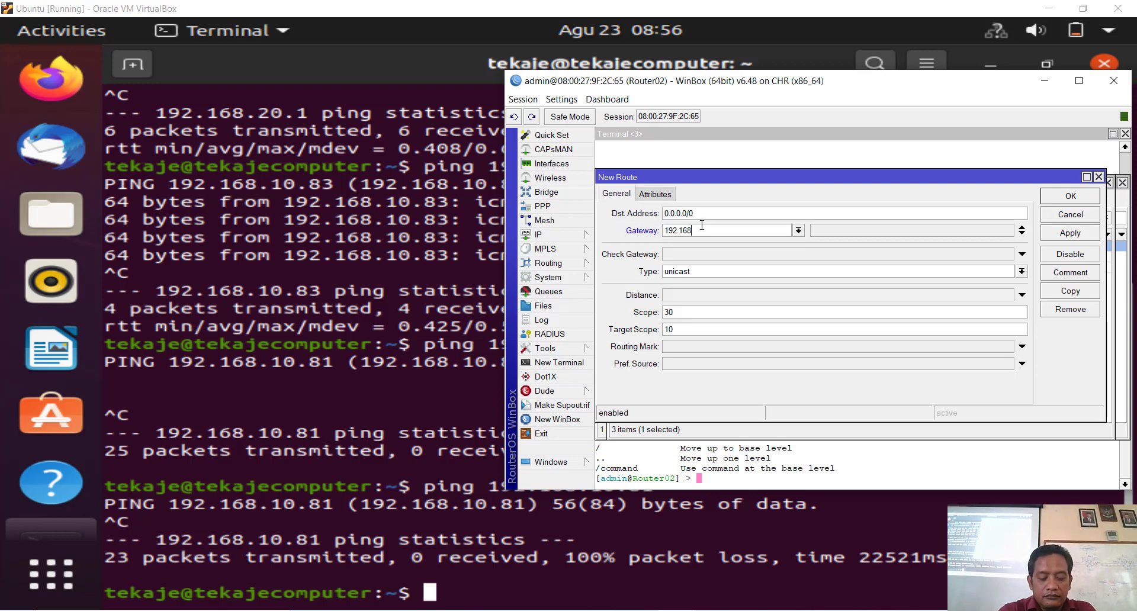
{"action": "type", "text": ".1"}
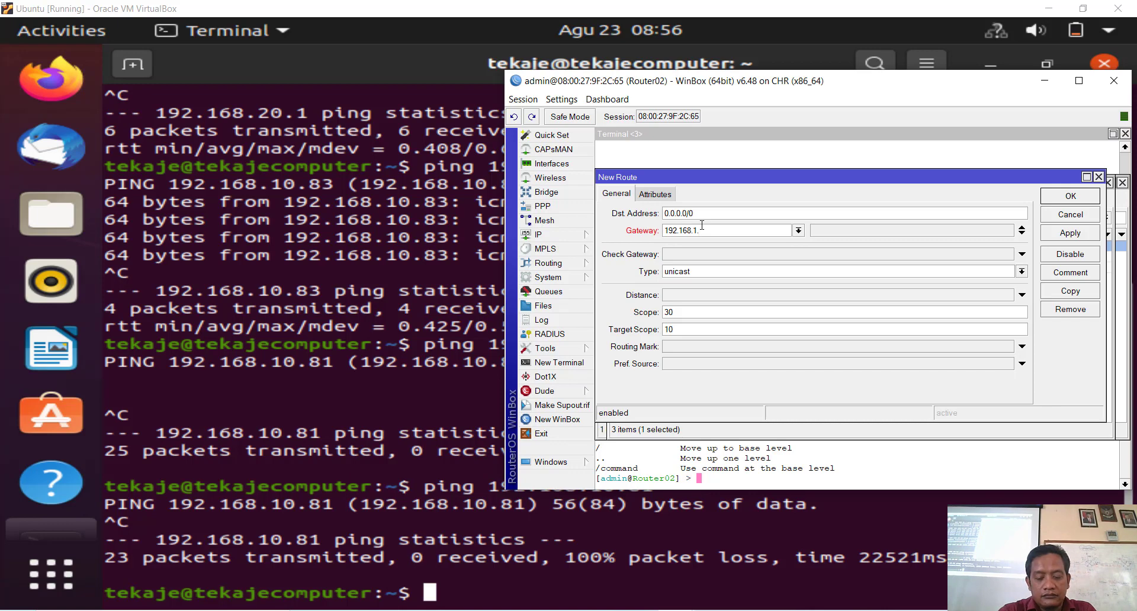
{"action": "type", "text": "0"}
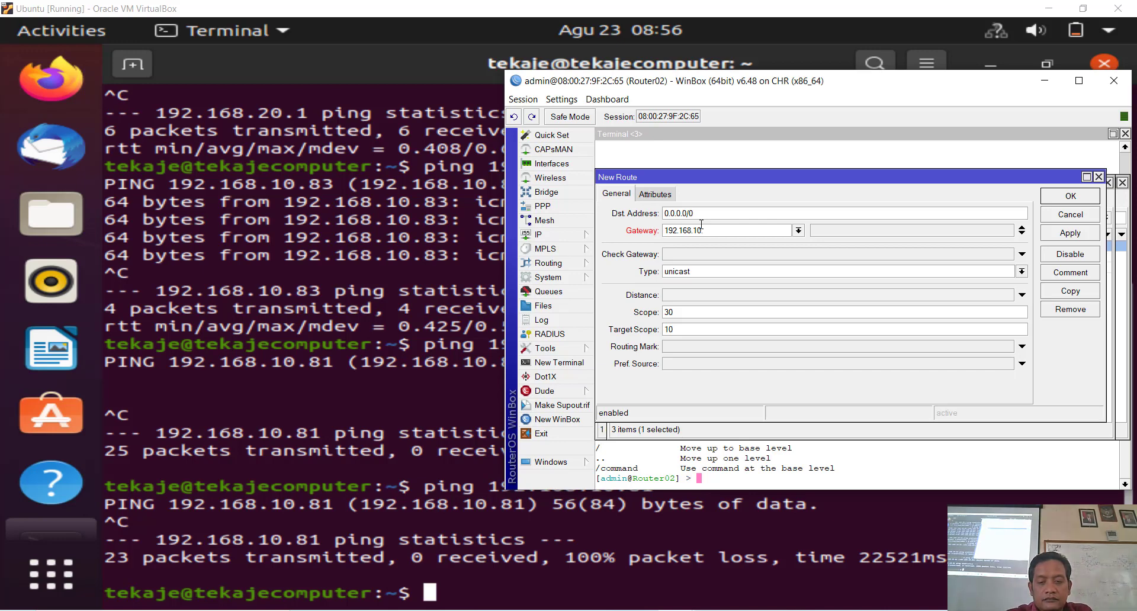
{"action": "key", "text": "BackSpace"}
{"action": "key", "text": "BackSpace"}
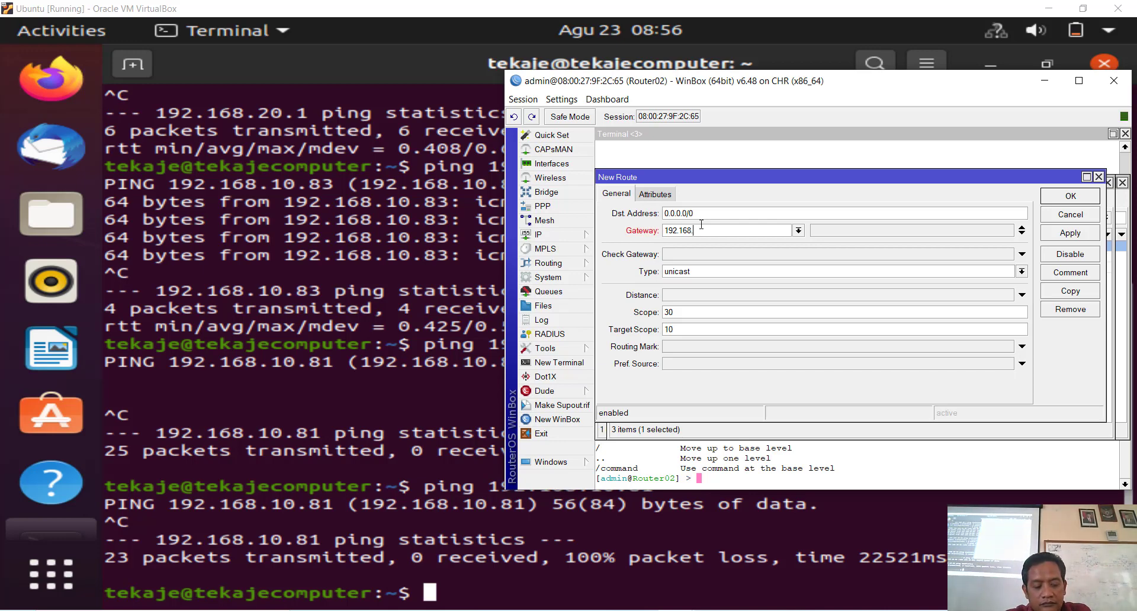
{"action": "type", "text": "20.1"}
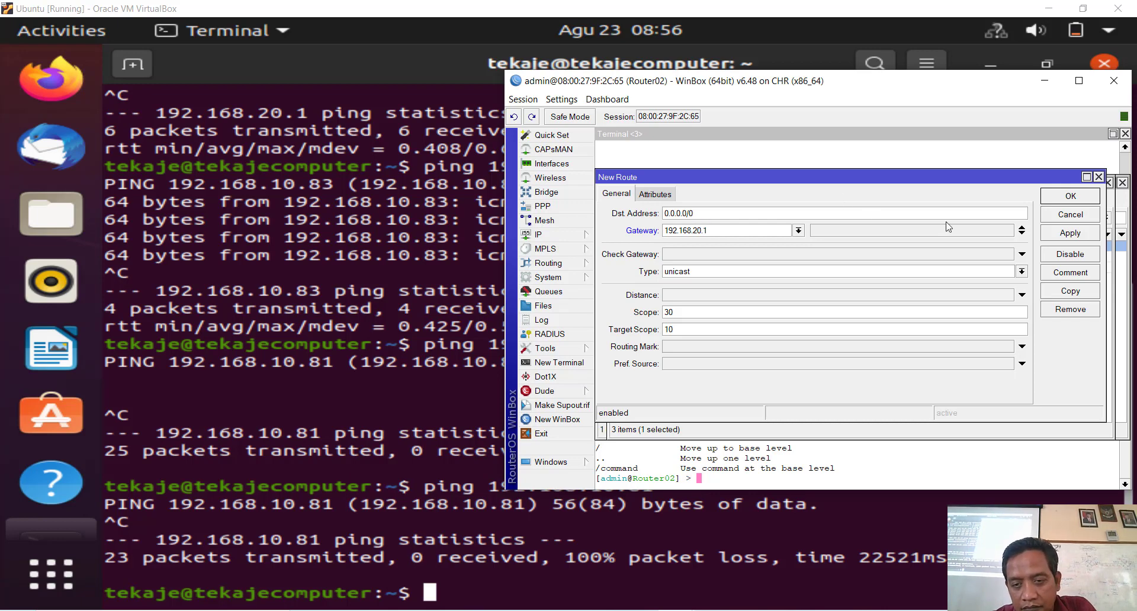
{"action": "left_click", "coordinate": [1057, 234]}
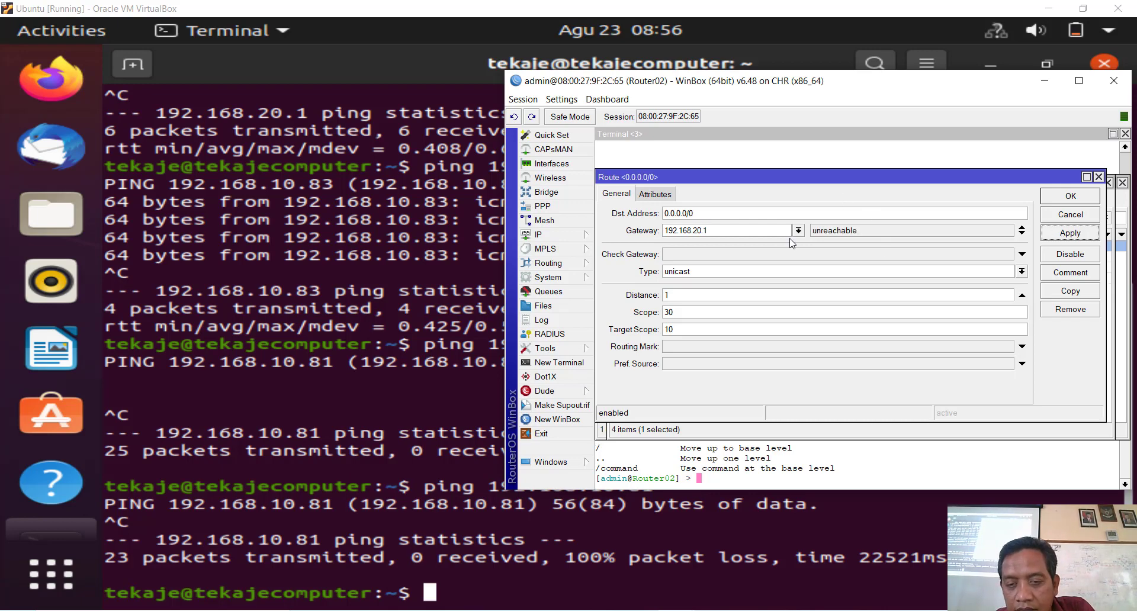
Step: Correct the route's gateway to 192.168.20.1, apply, and close the route windows
{"action": "left_click", "coordinate": [682, 231]}
{"action": "key", "text": "Left"}
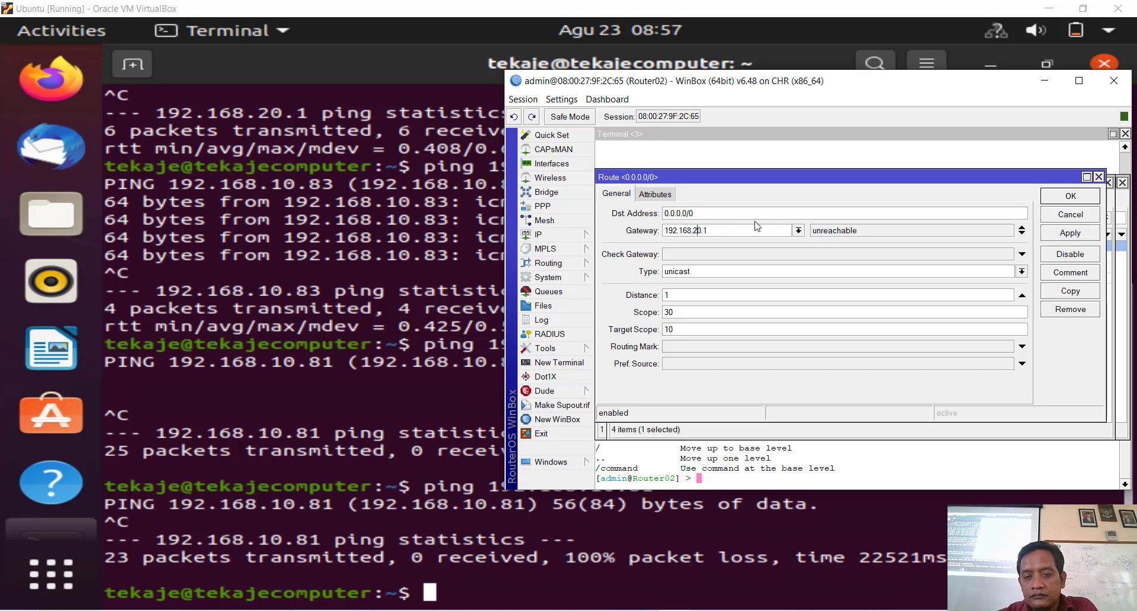
{"action": "key", "text": "BackSpace"}
{"action": "key", "text": "BackSpace"}
{"action": "key", "text": "BackSpace"}
{"action": "key", "text": "BackSpace"}
{"action": "key", "text": "BackSpace"}
{"action": "key", "text": "BackSpace"}
{"action": "key", "text": "BackSpace"}
{"action": "key", "text": "BackSpace"}
{"action": "key", "text": "BackSpace"}
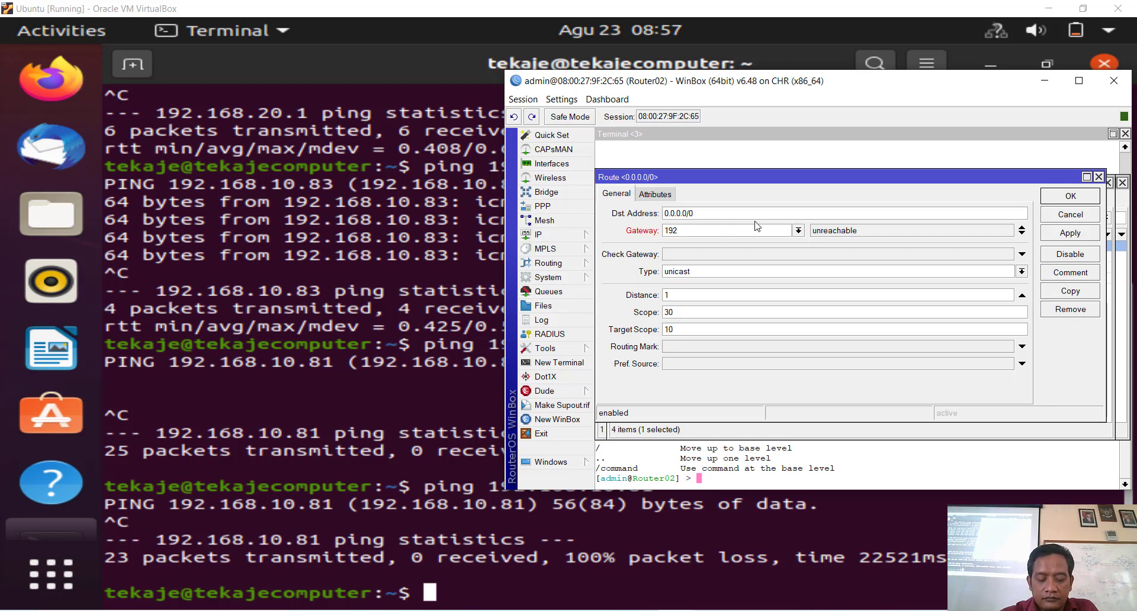
{"action": "type", "text": ".1"}
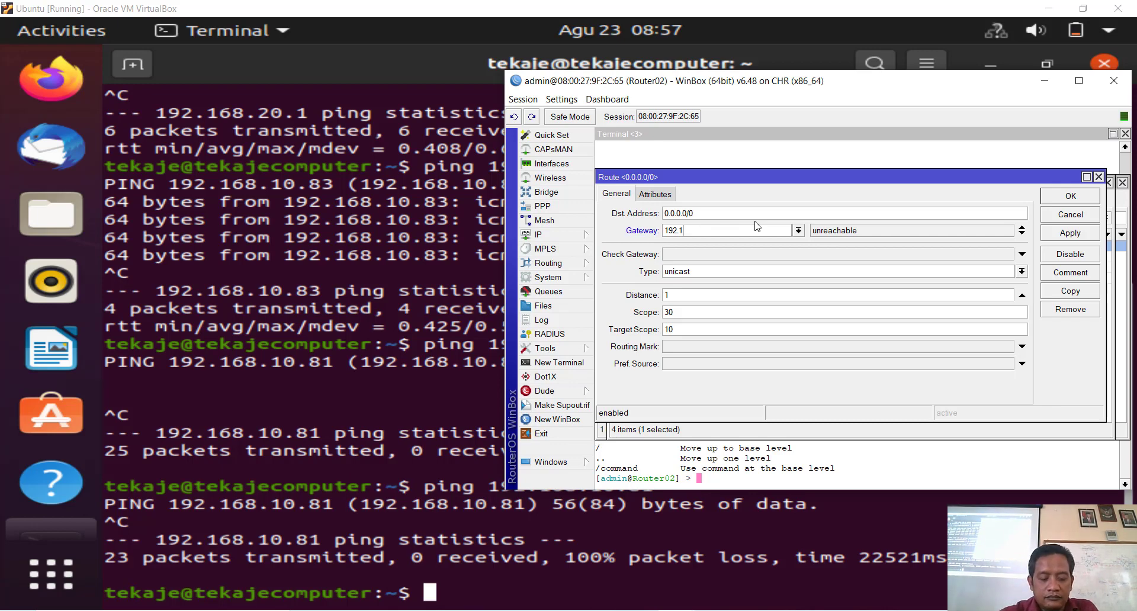
{"action": "type", "text": "68."}
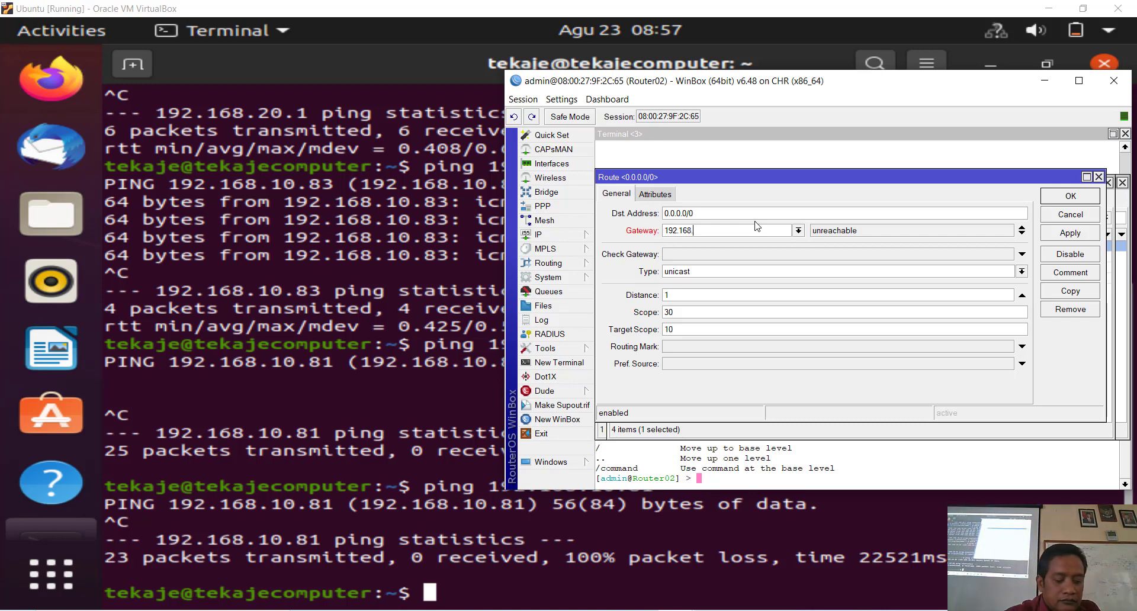
{"action": "type", "text": "20.1"}
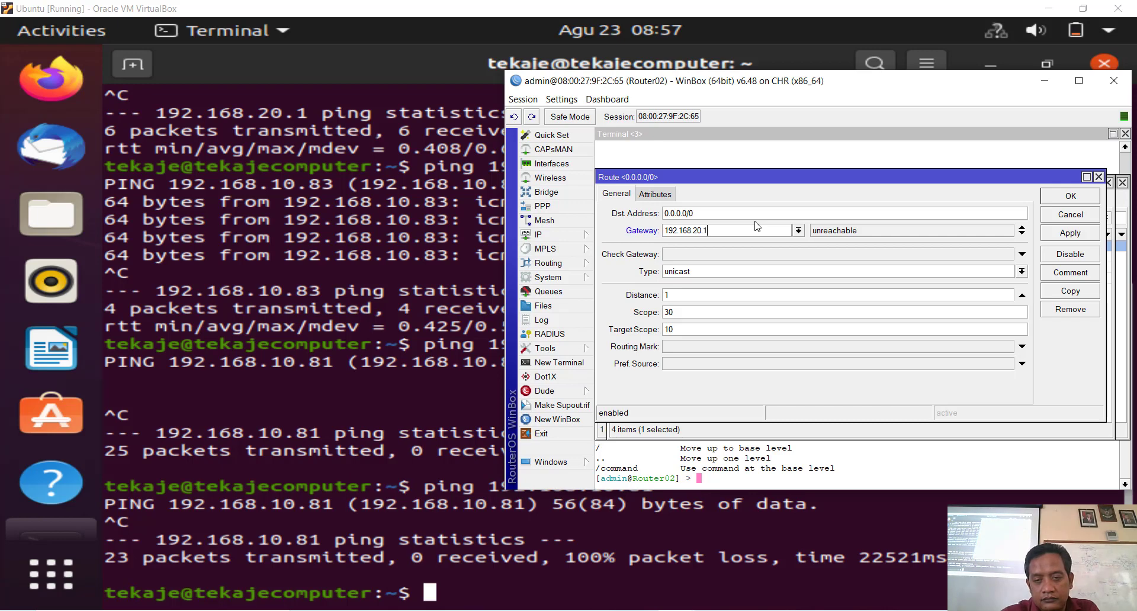
{"action": "left_click", "coordinate": [1081, 235]}
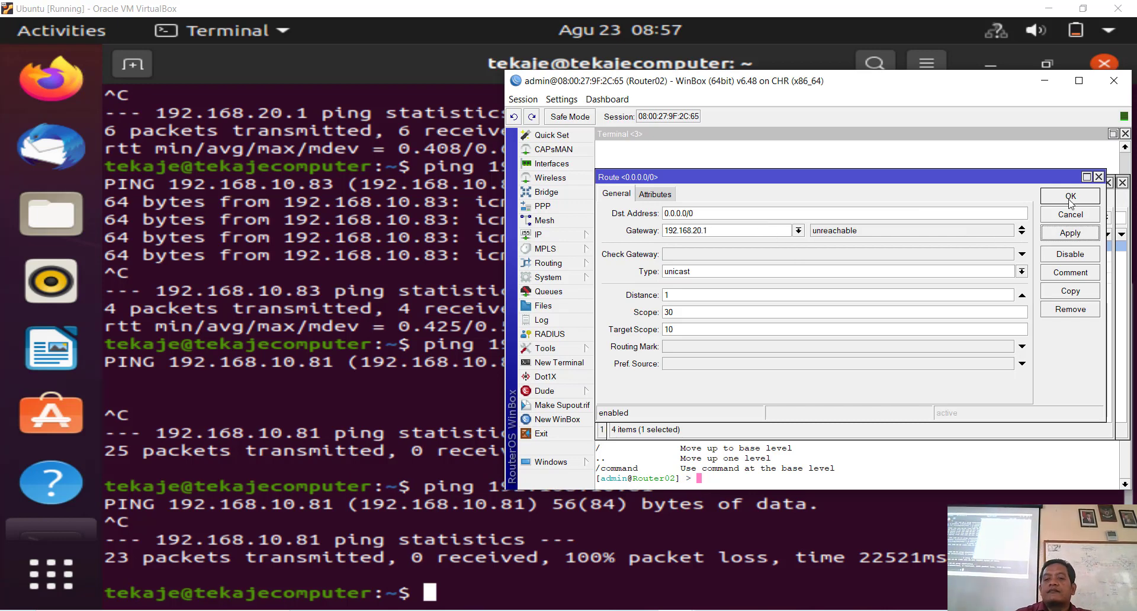
{"action": "left_click", "coordinate": [1070, 201]}
{"action": "left_click", "coordinate": [1109, 182]}
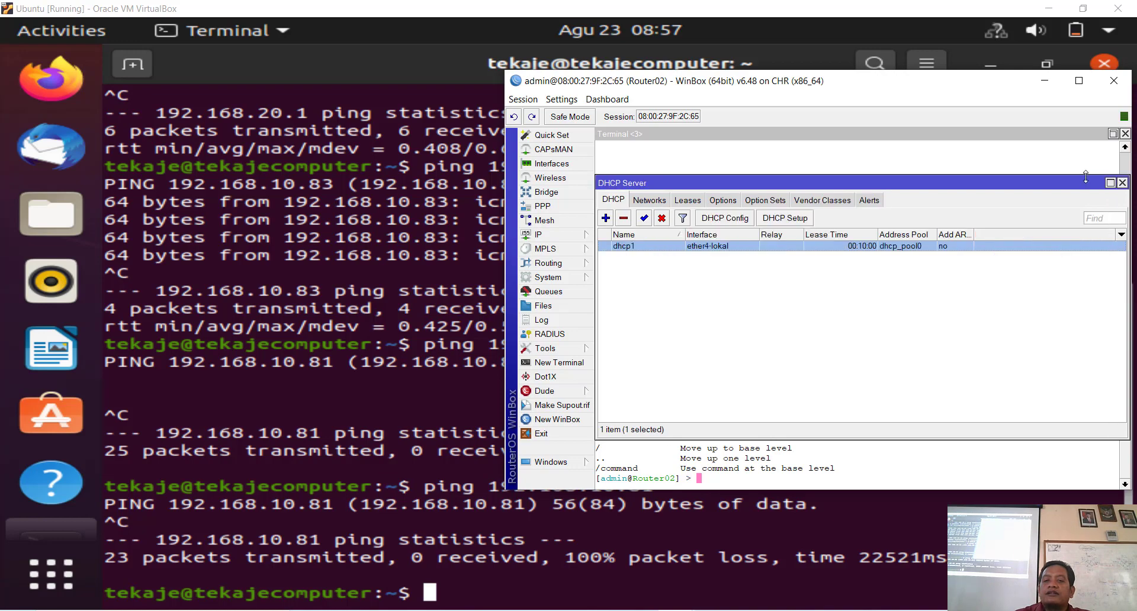
Step: Rerun ping 192.168.10.81 in the Ubuntu terminal, which still gets no replies
{"action": "left_click", "coordinate": [1122, 183]}
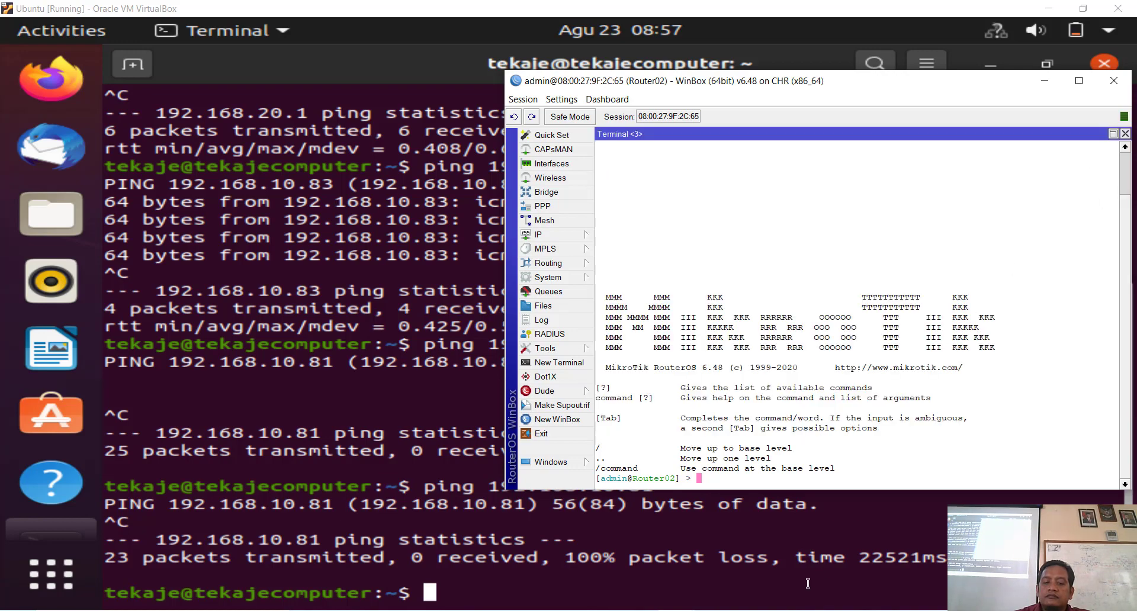
{"action": "left_click", "coordinate": [804, 585]}
{"action": "key", "text": "Up"}
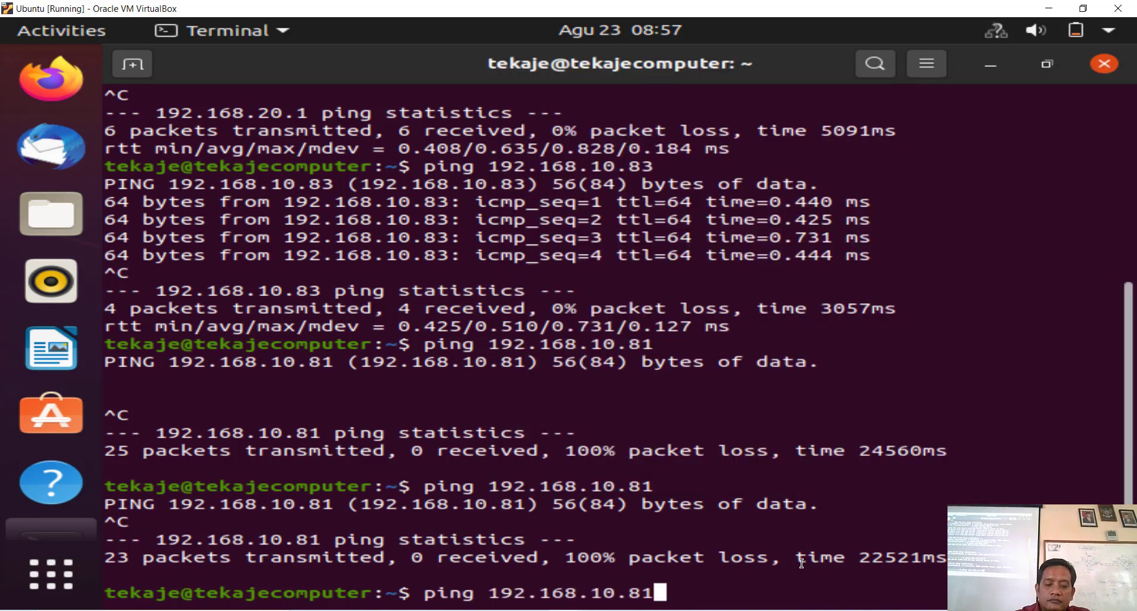
{"action": "key", "text": "Return"}
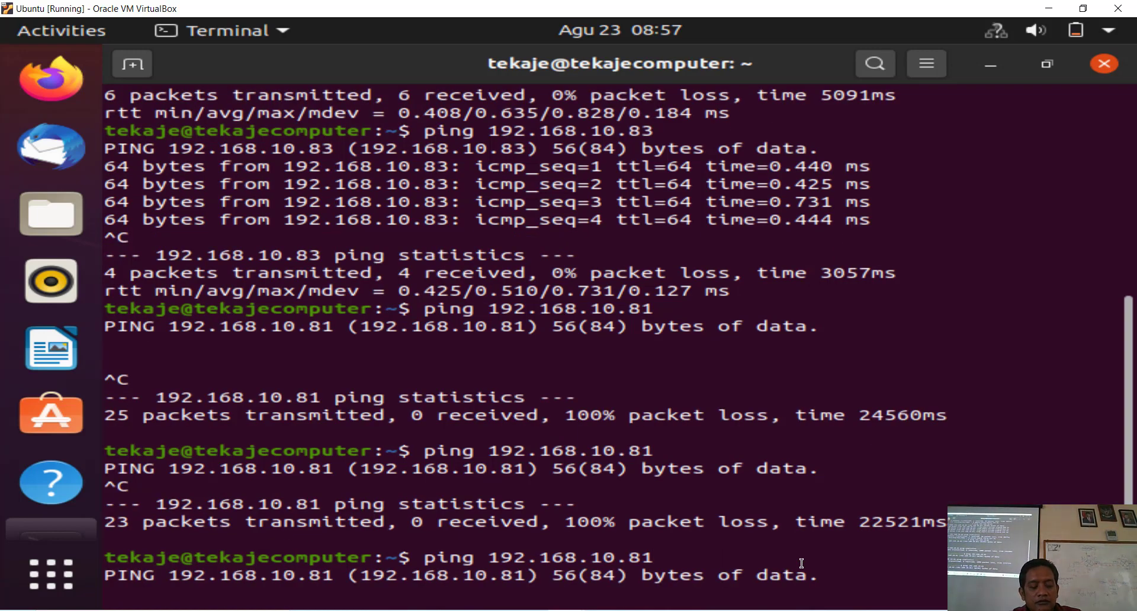
{"action": "key", "text": "ctrl+c"}
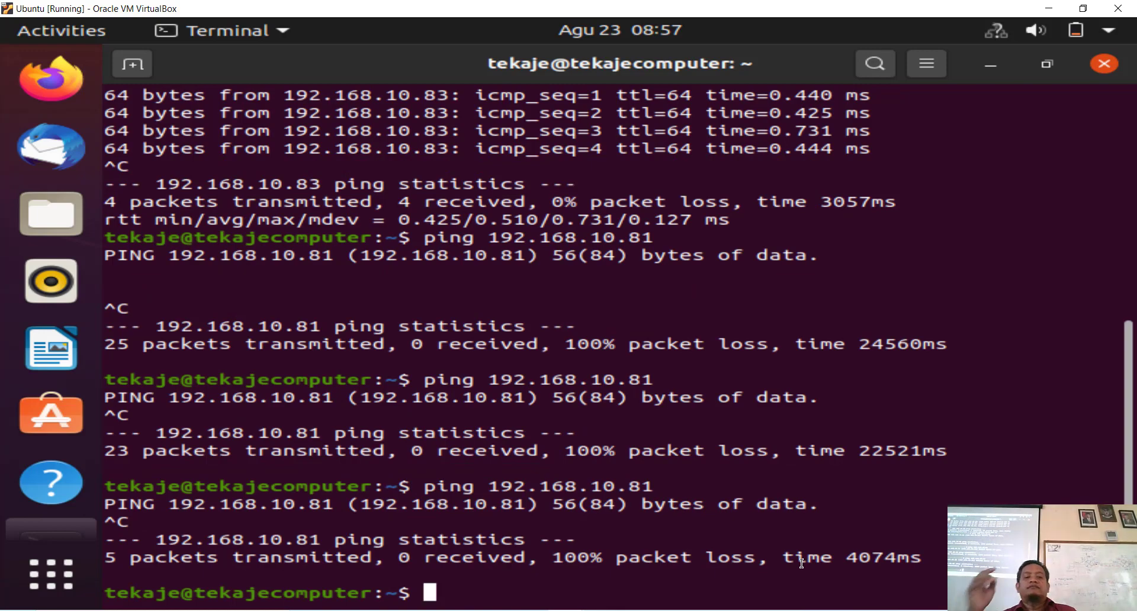
Step: Enter the command ping 8.8.8.8 at the prompt
{"action": "type", "text": "p"}
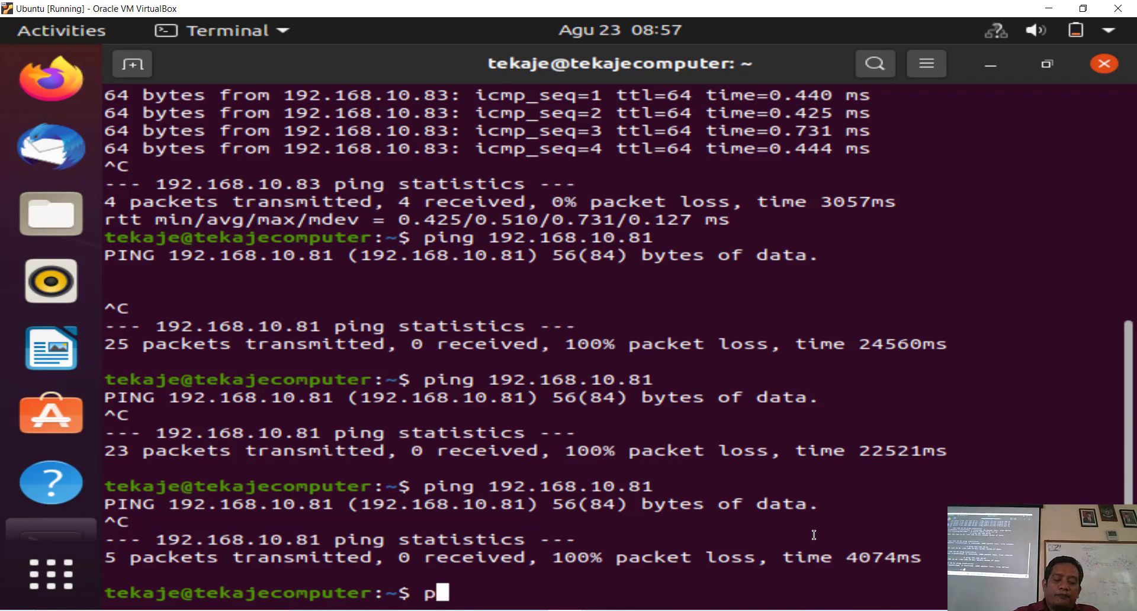
{"action": "type", "text": "ing 8"}
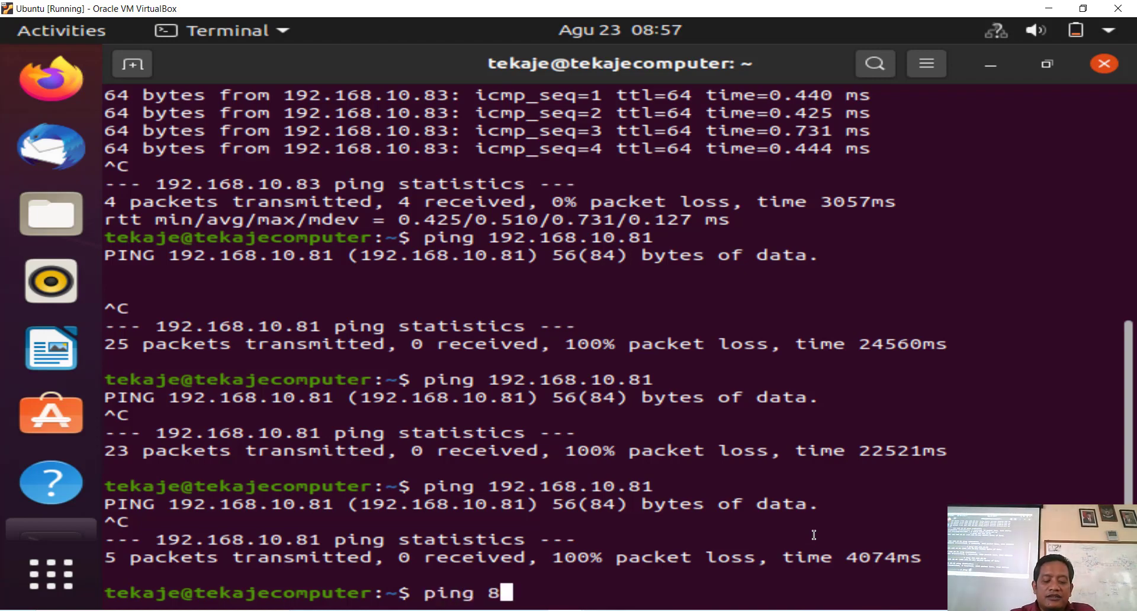
{"action": "type", "text": ".8.88"}
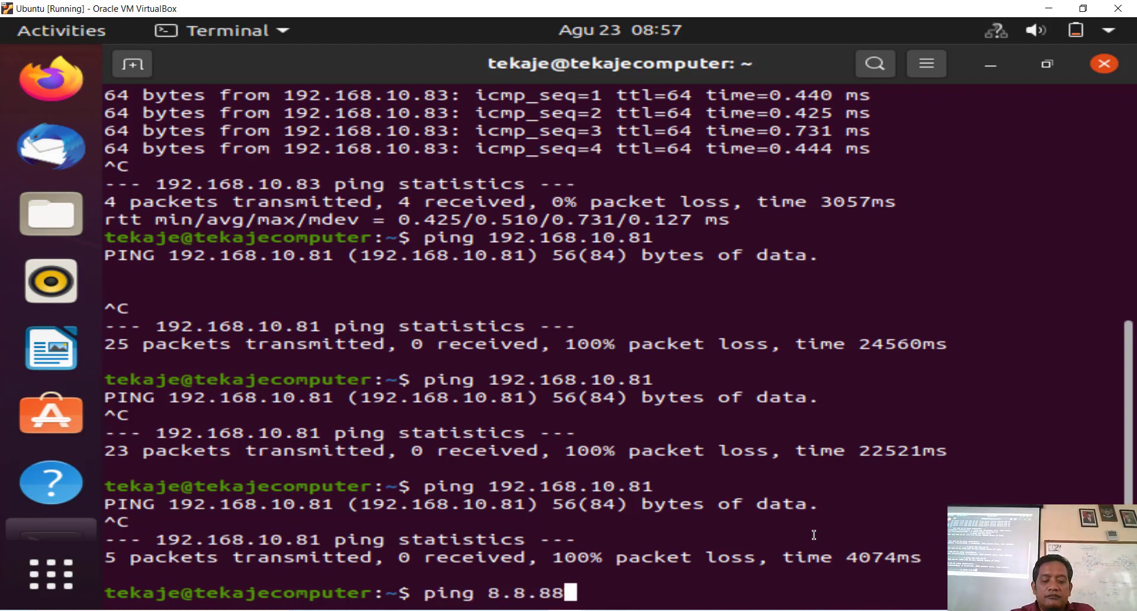
{"action": "key", "text": "BackSpace"}
{"action": "type", "text": ".8"}
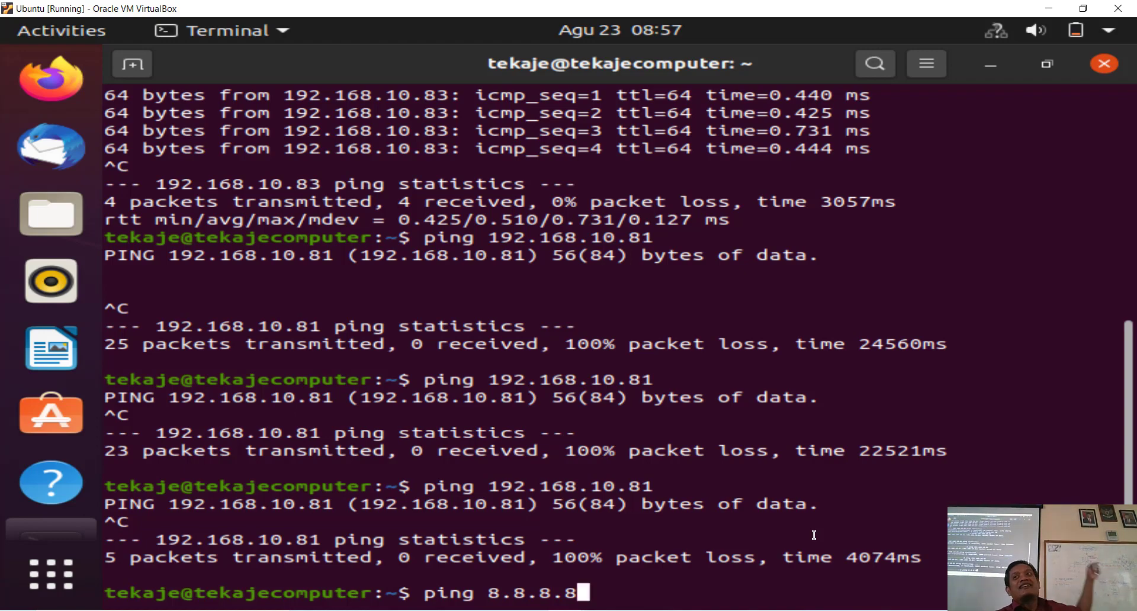
Step: Run ping 8.8.8.8 and stop it after 26 packets, all lost
{"action": "key", "text": "Return"}
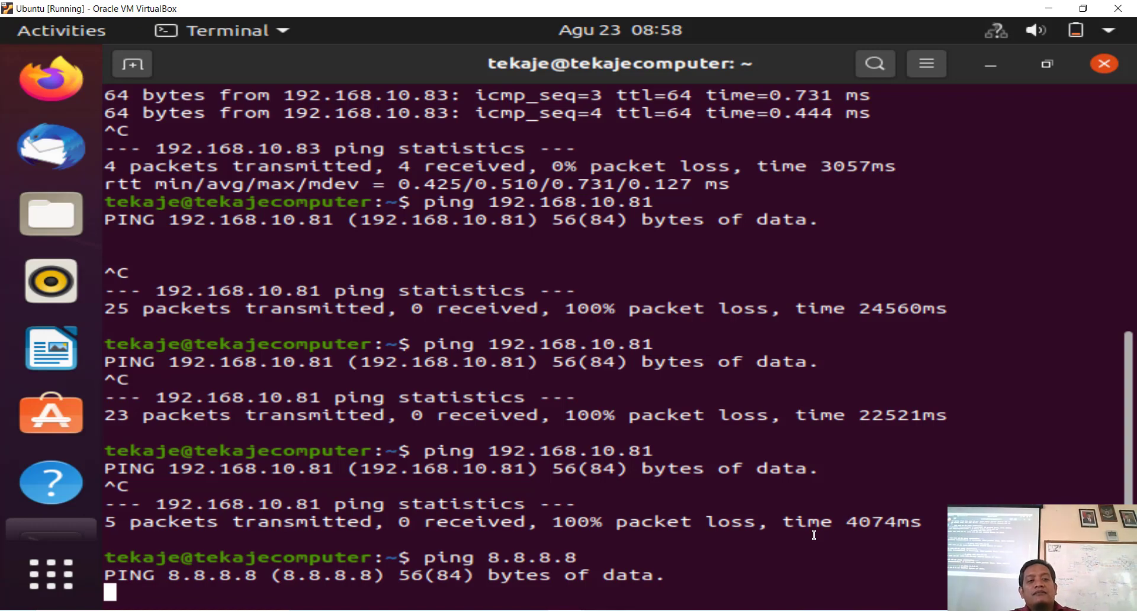
{"action": "key", "text": "ctrl+c"}
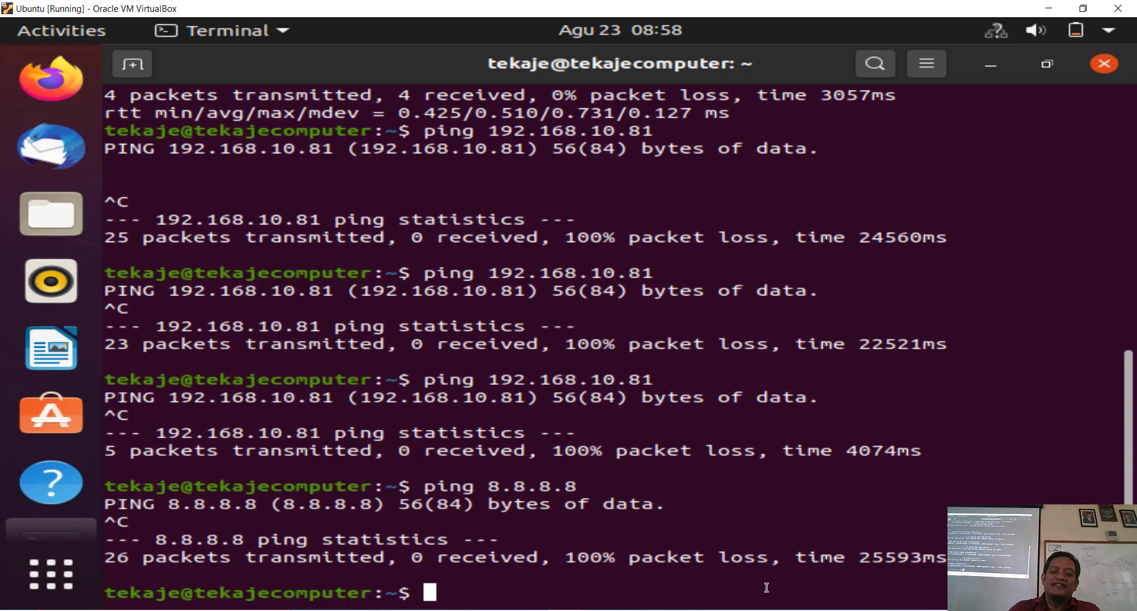
{"action": "left_click", "coordinate": [713, 610]}
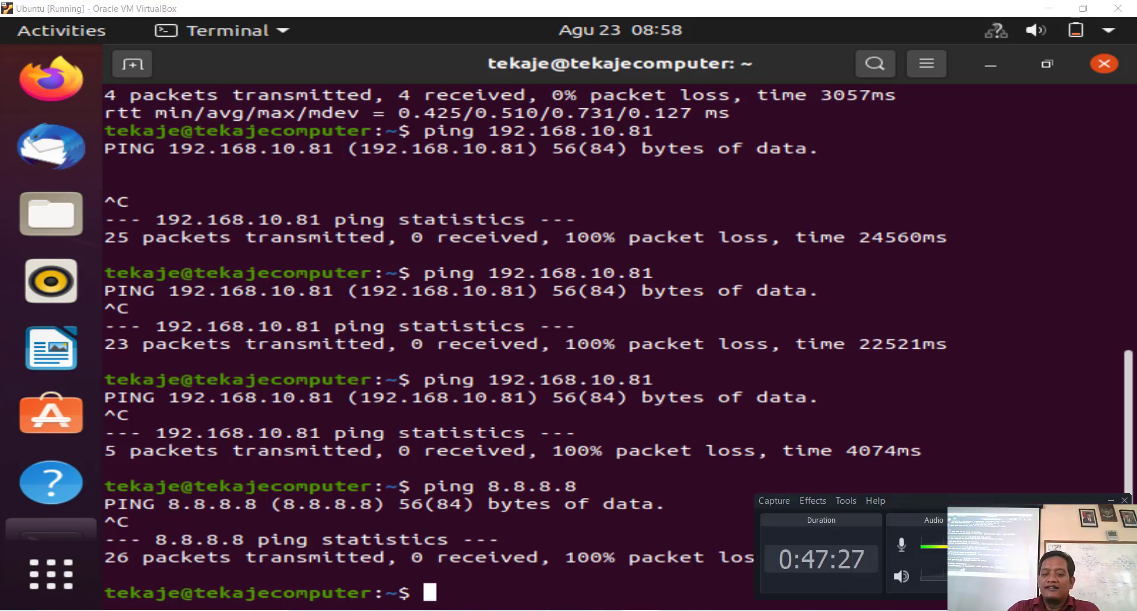